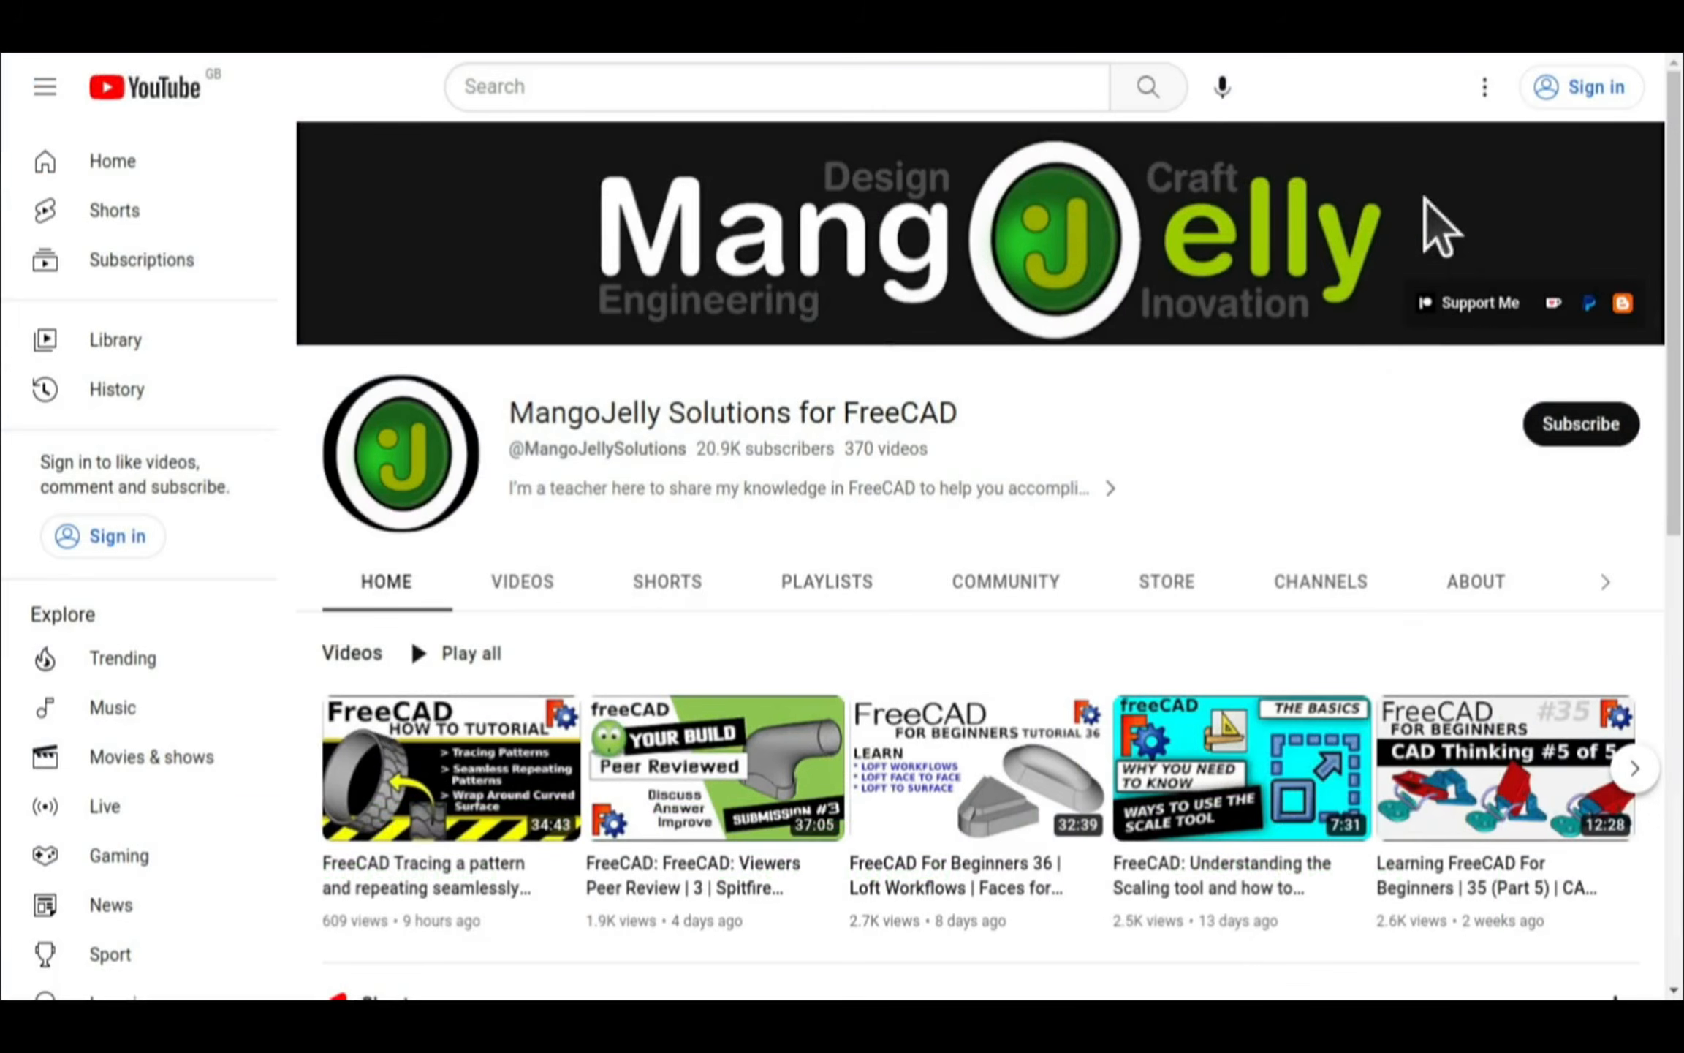
# - View the MangoJelly Solutions channel's About page and highlight the PayPal, Ko-fi and Patreon donation links in its description
pyautogui.click(1477, 585)
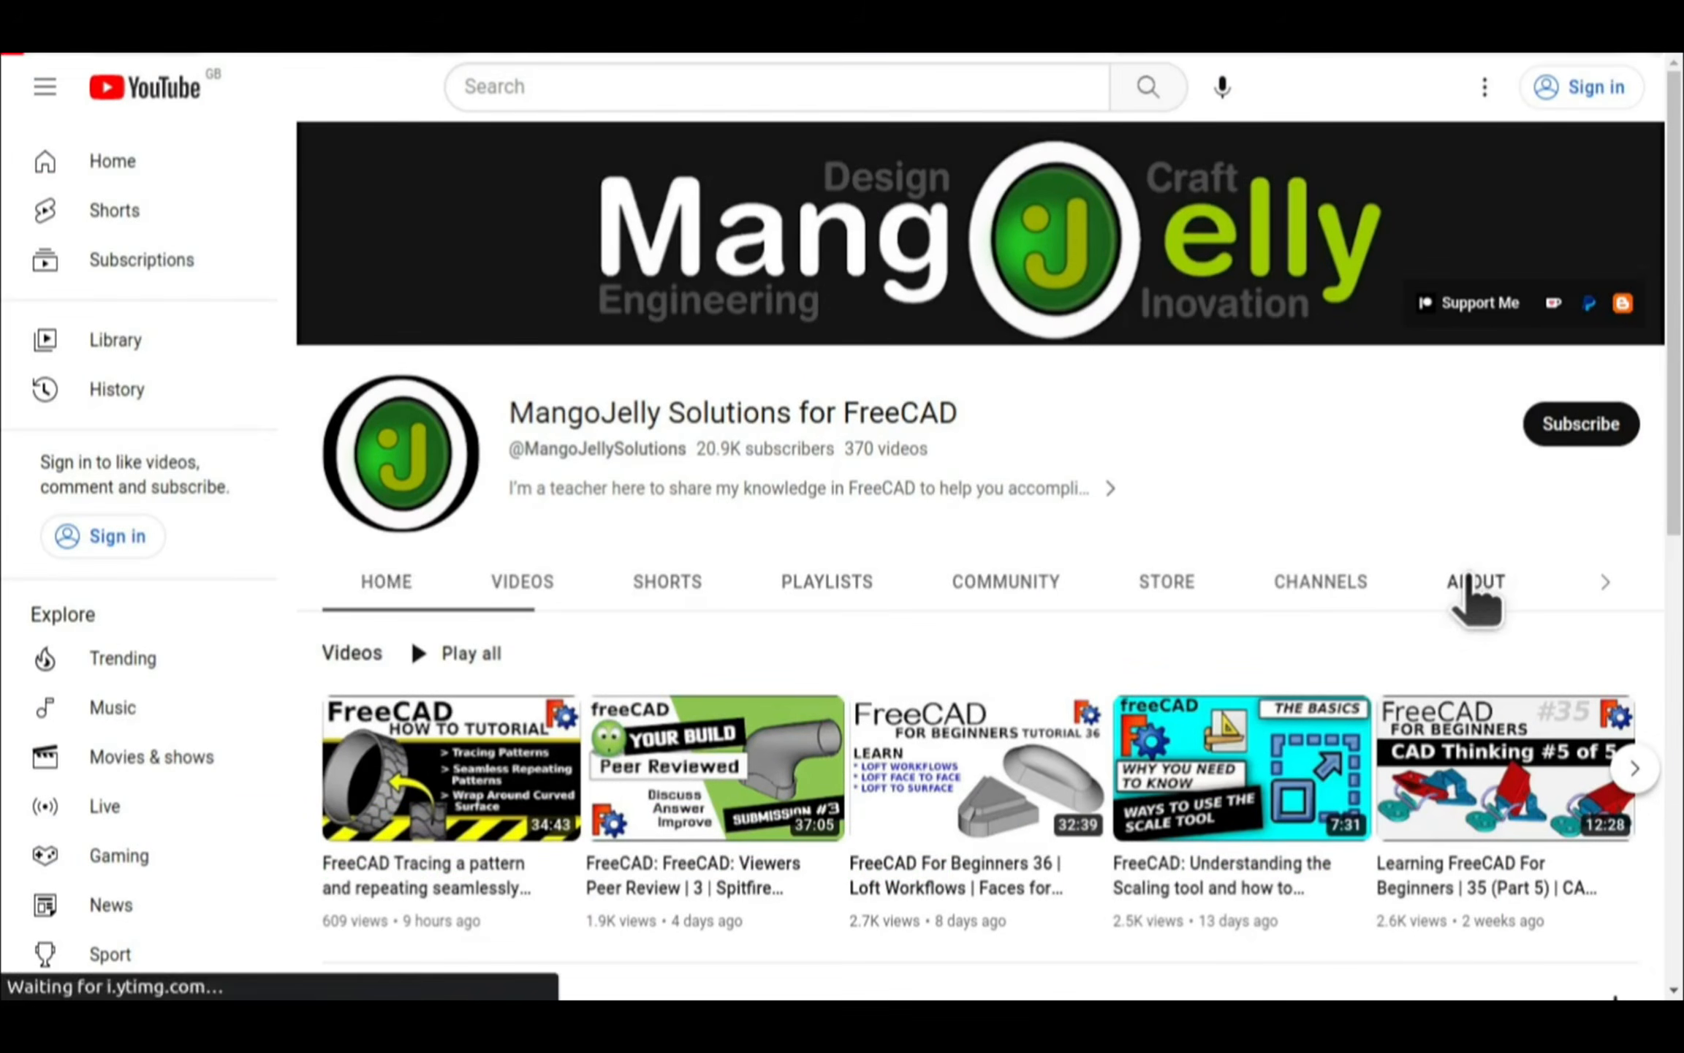
pyautogui.scroll(-4, 358, 753)
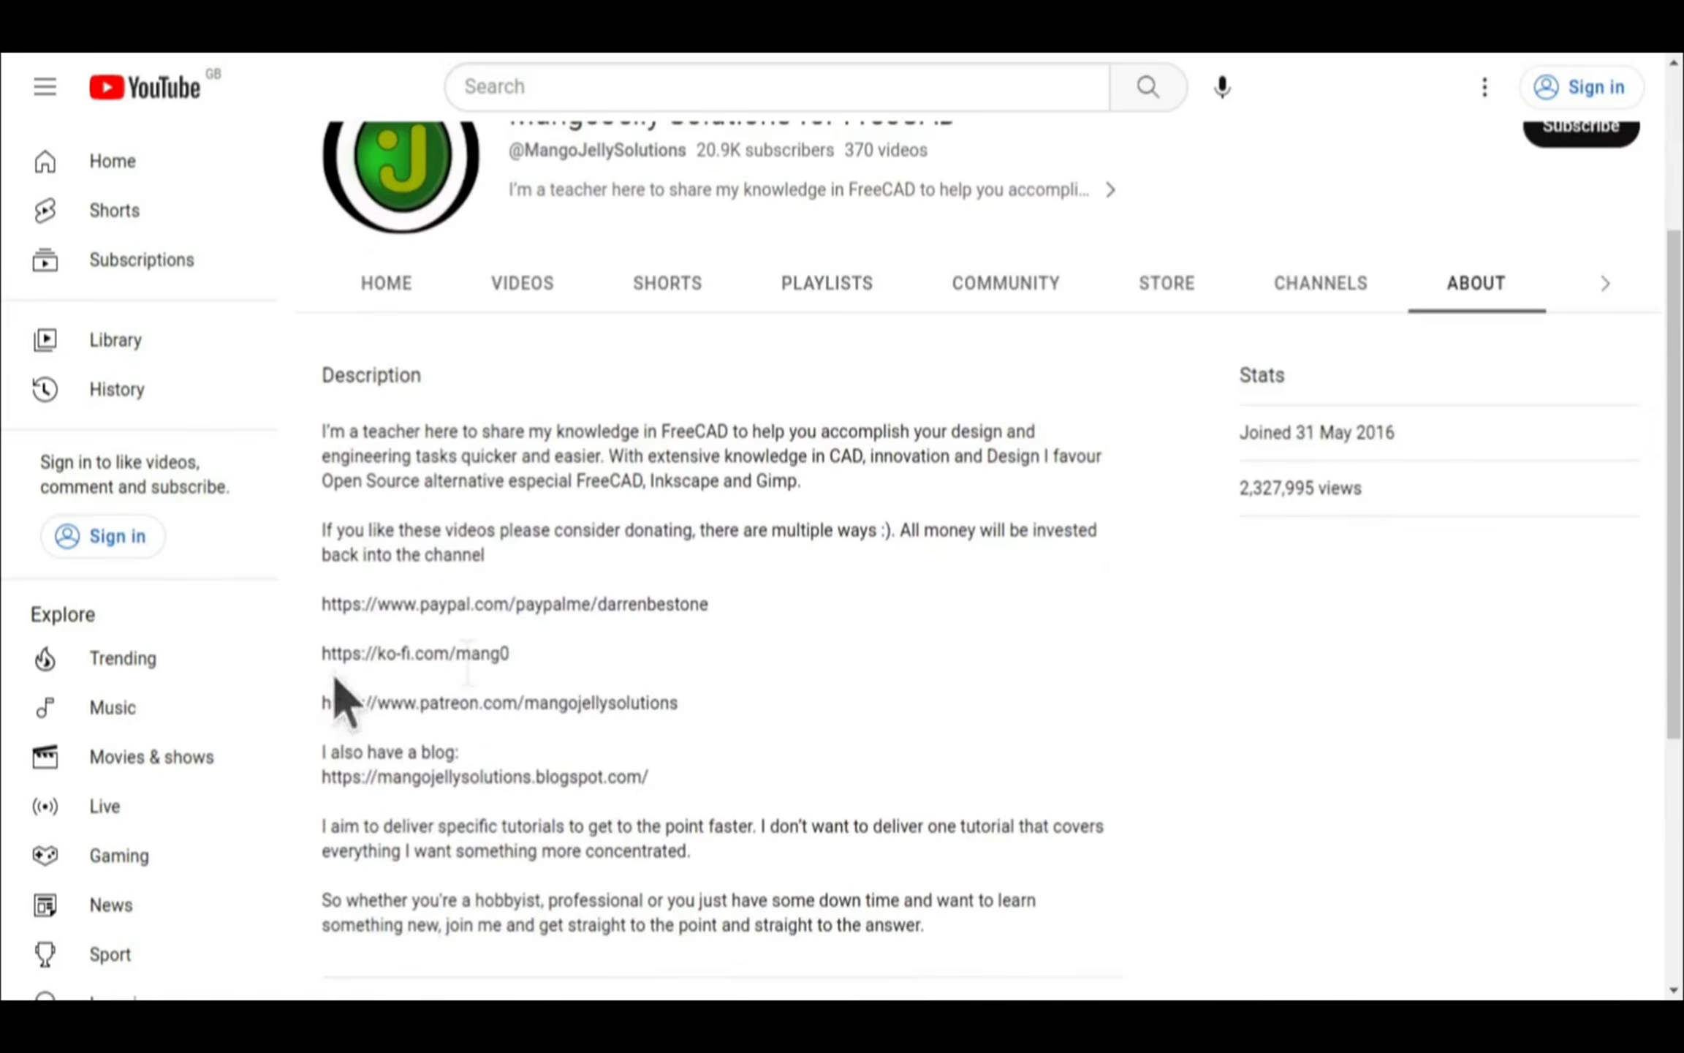
pyautogui.moveTo(665, 698); pyautogui.dragTo(323, 602)
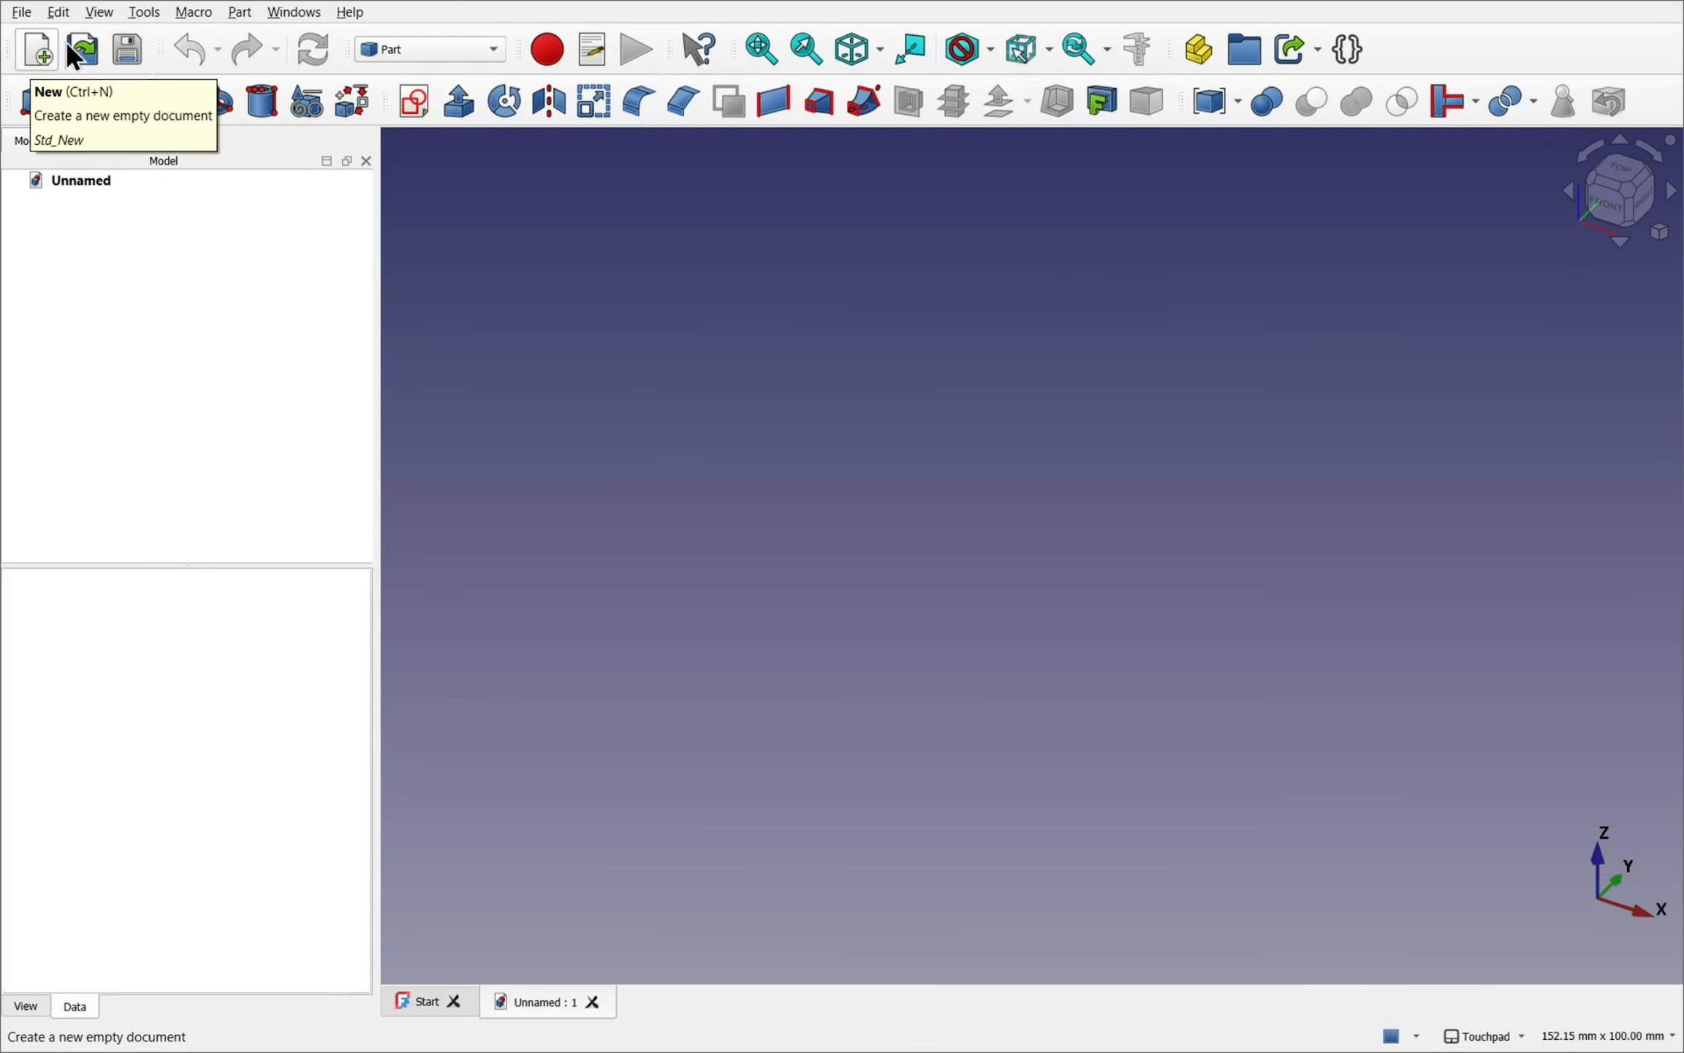
# - Switch to FreeCAD and check the program's version information
pyautogui.click(351, 12)
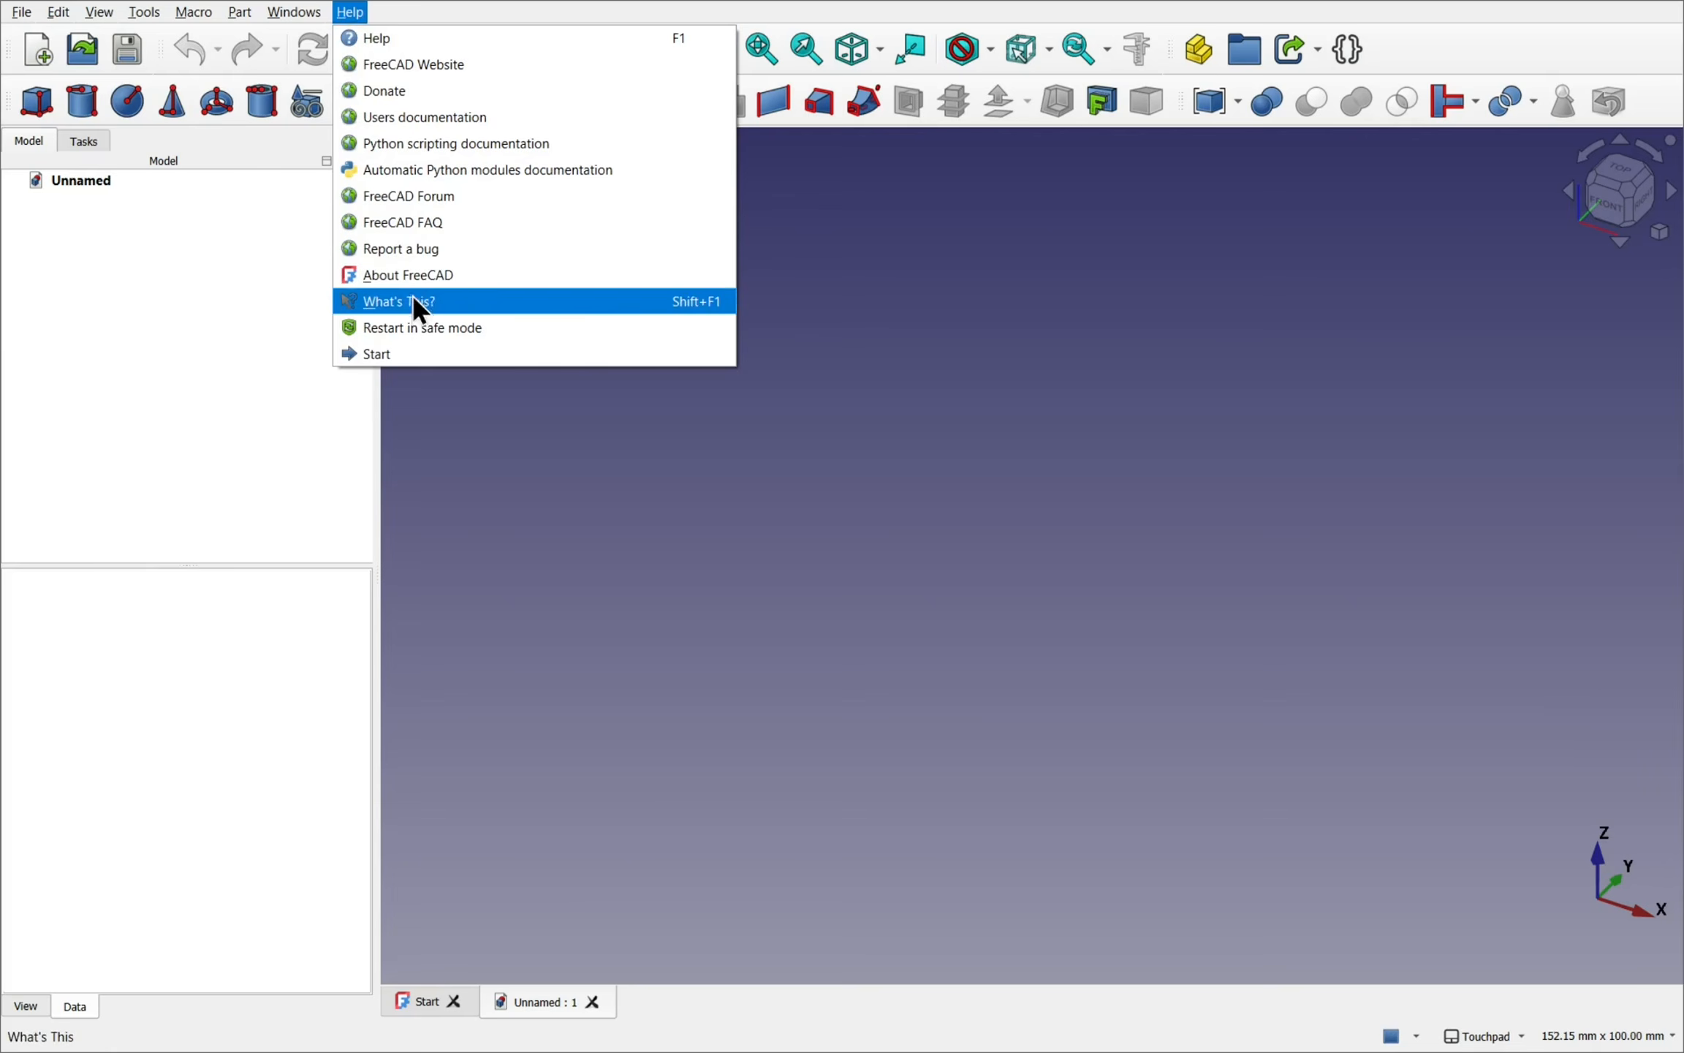
pyautogui.click(451, 277)
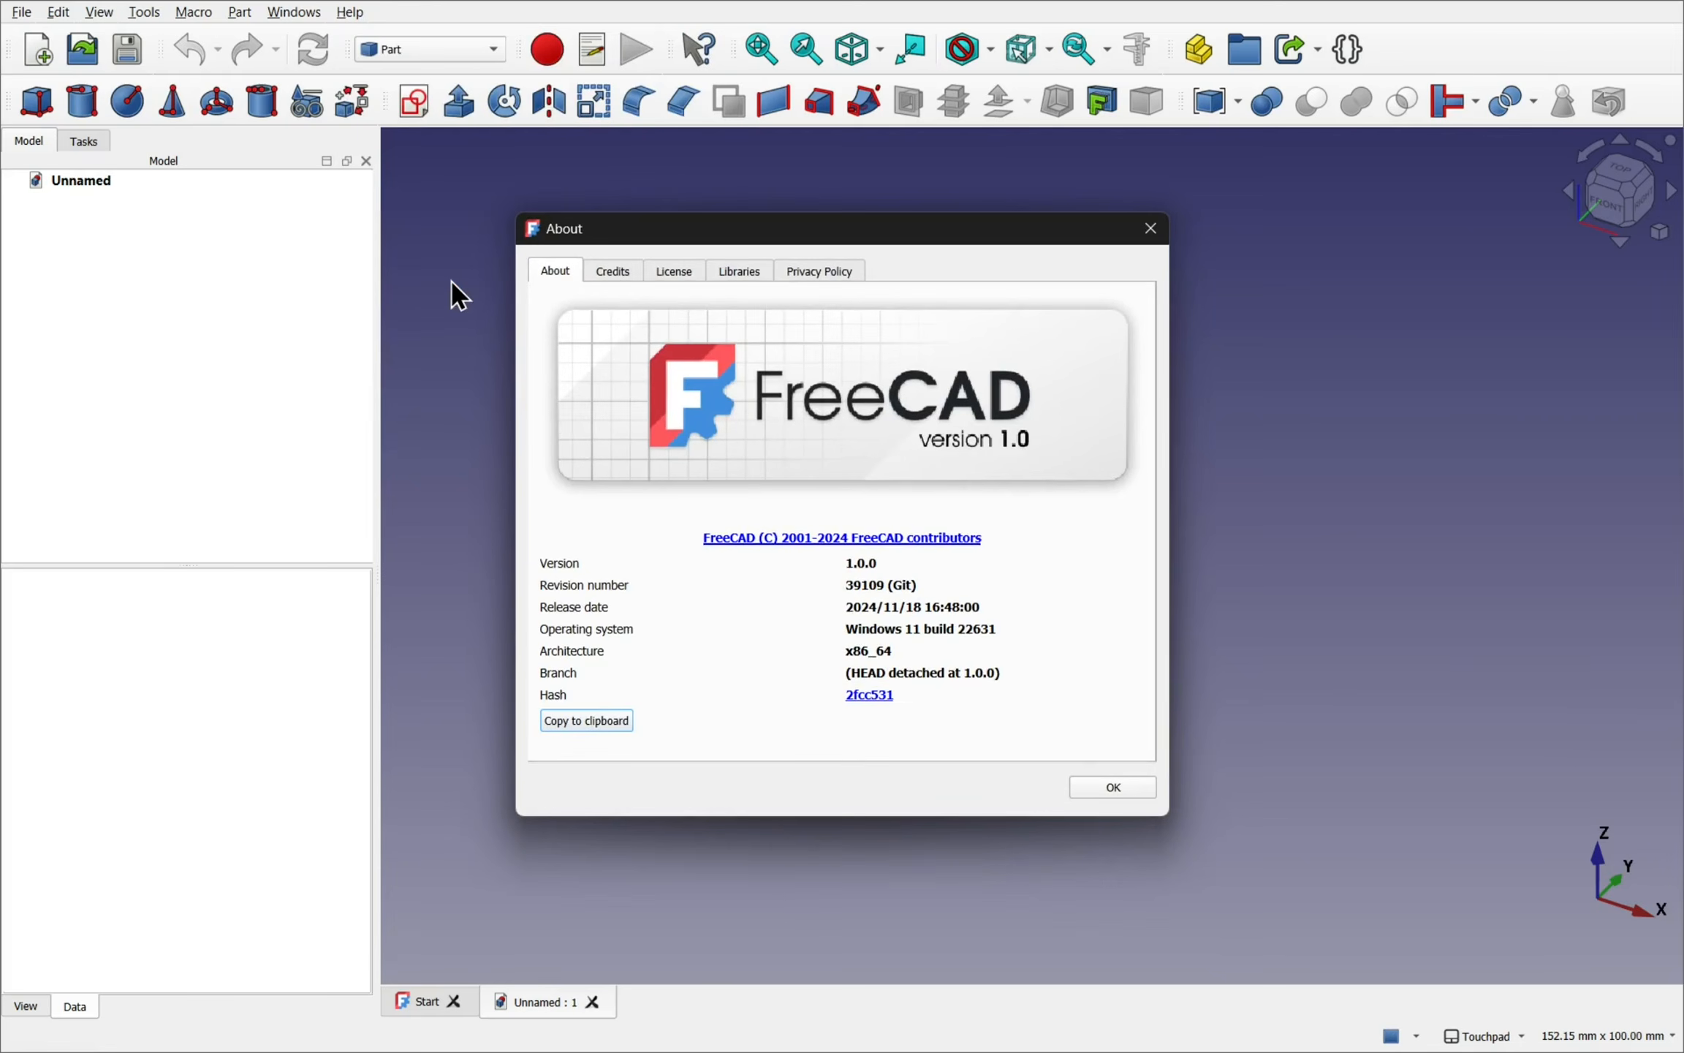
pyautogui.click(1152, 229)
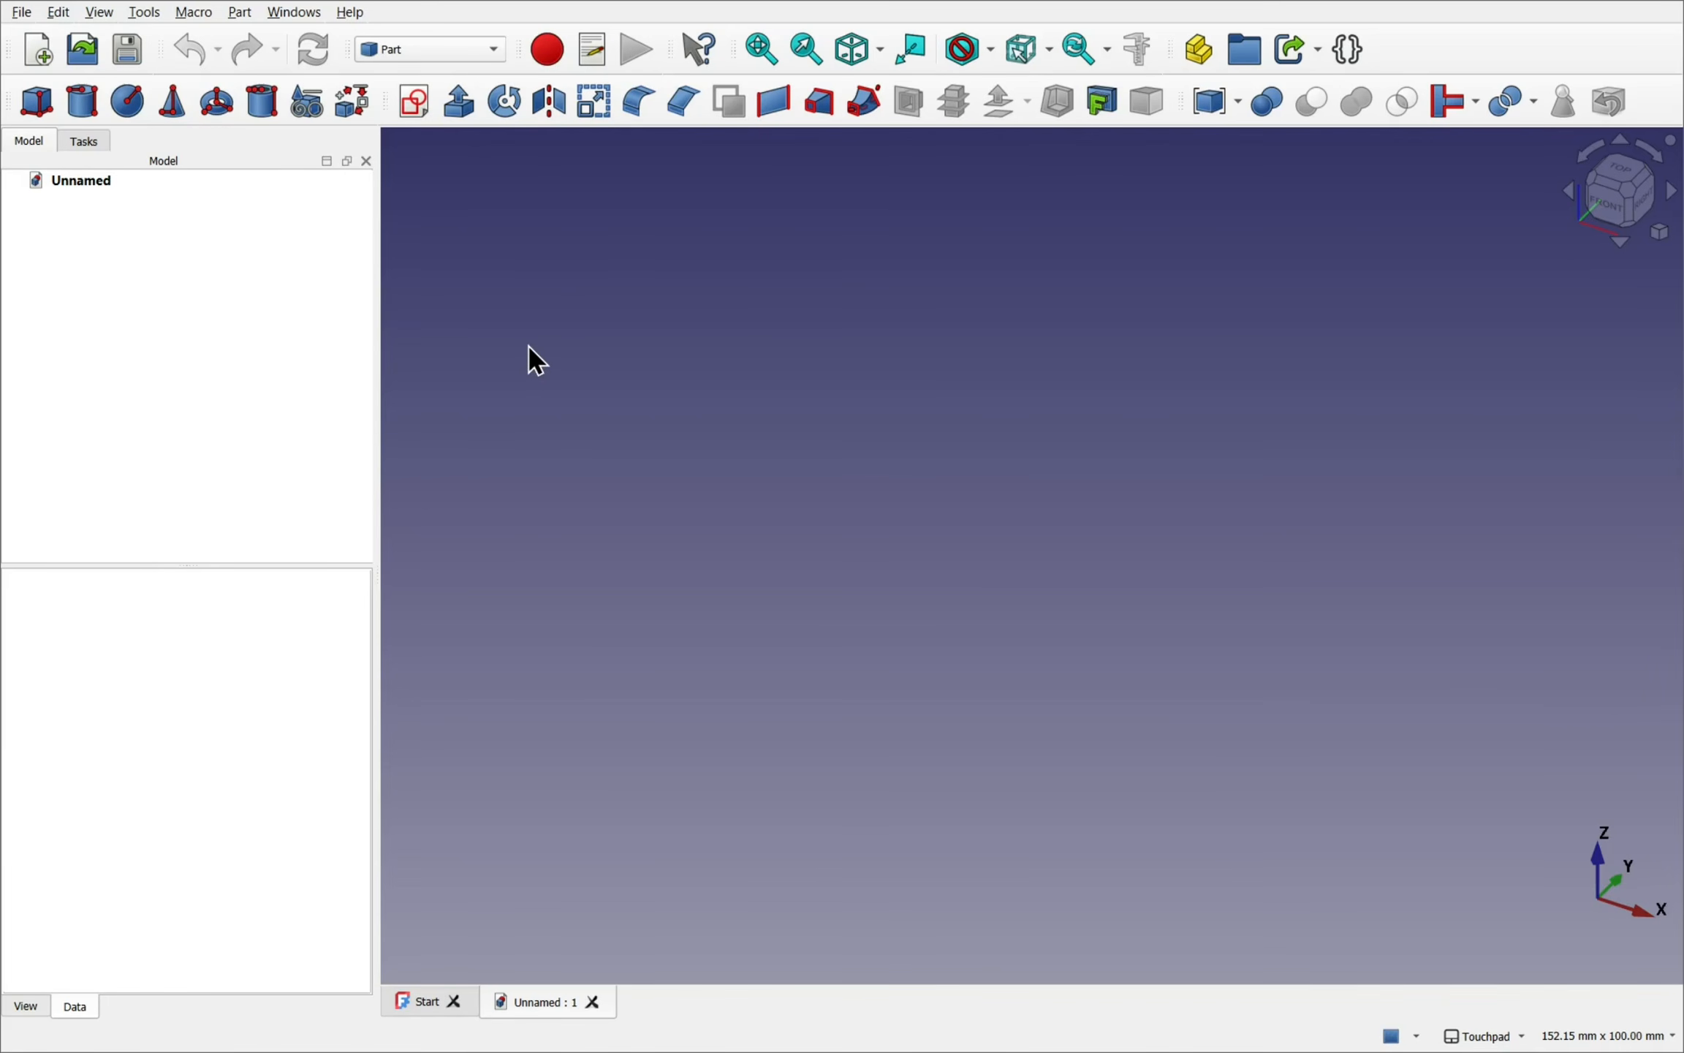
# - Create a Part sphere in the empty document and set its radius to 50 mm
pyautogui.click(128, 112)
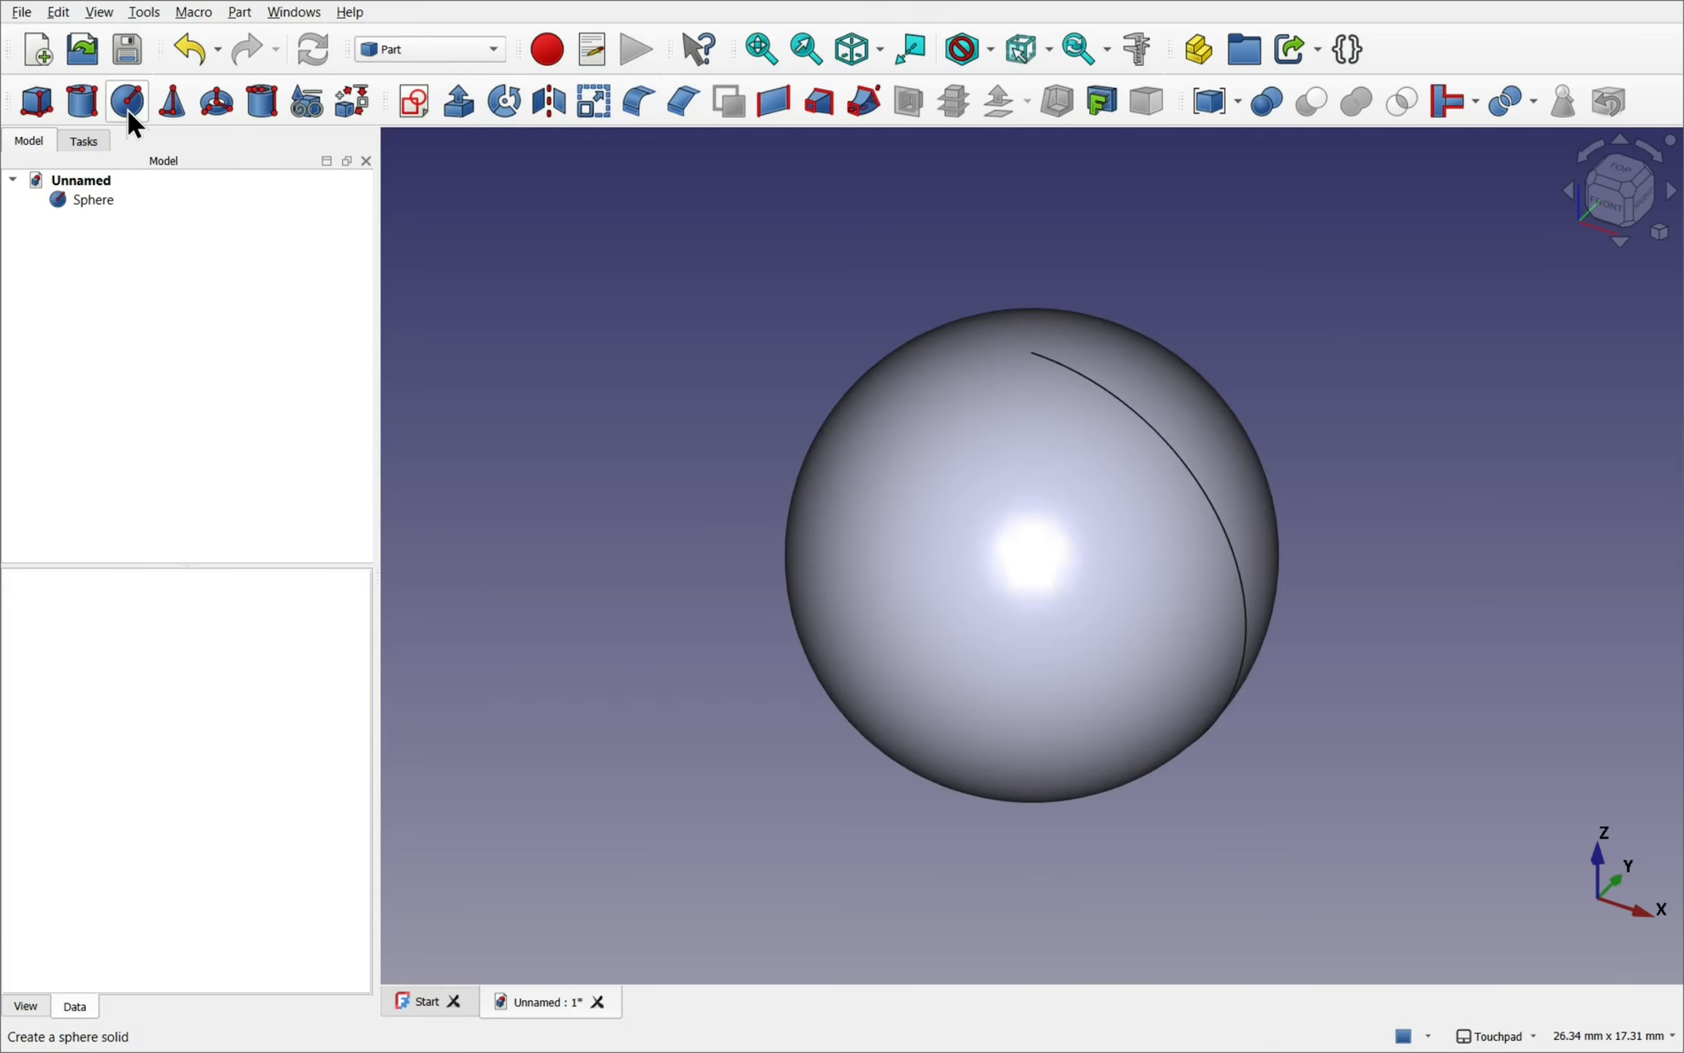
pyautogui.click(89, 202)
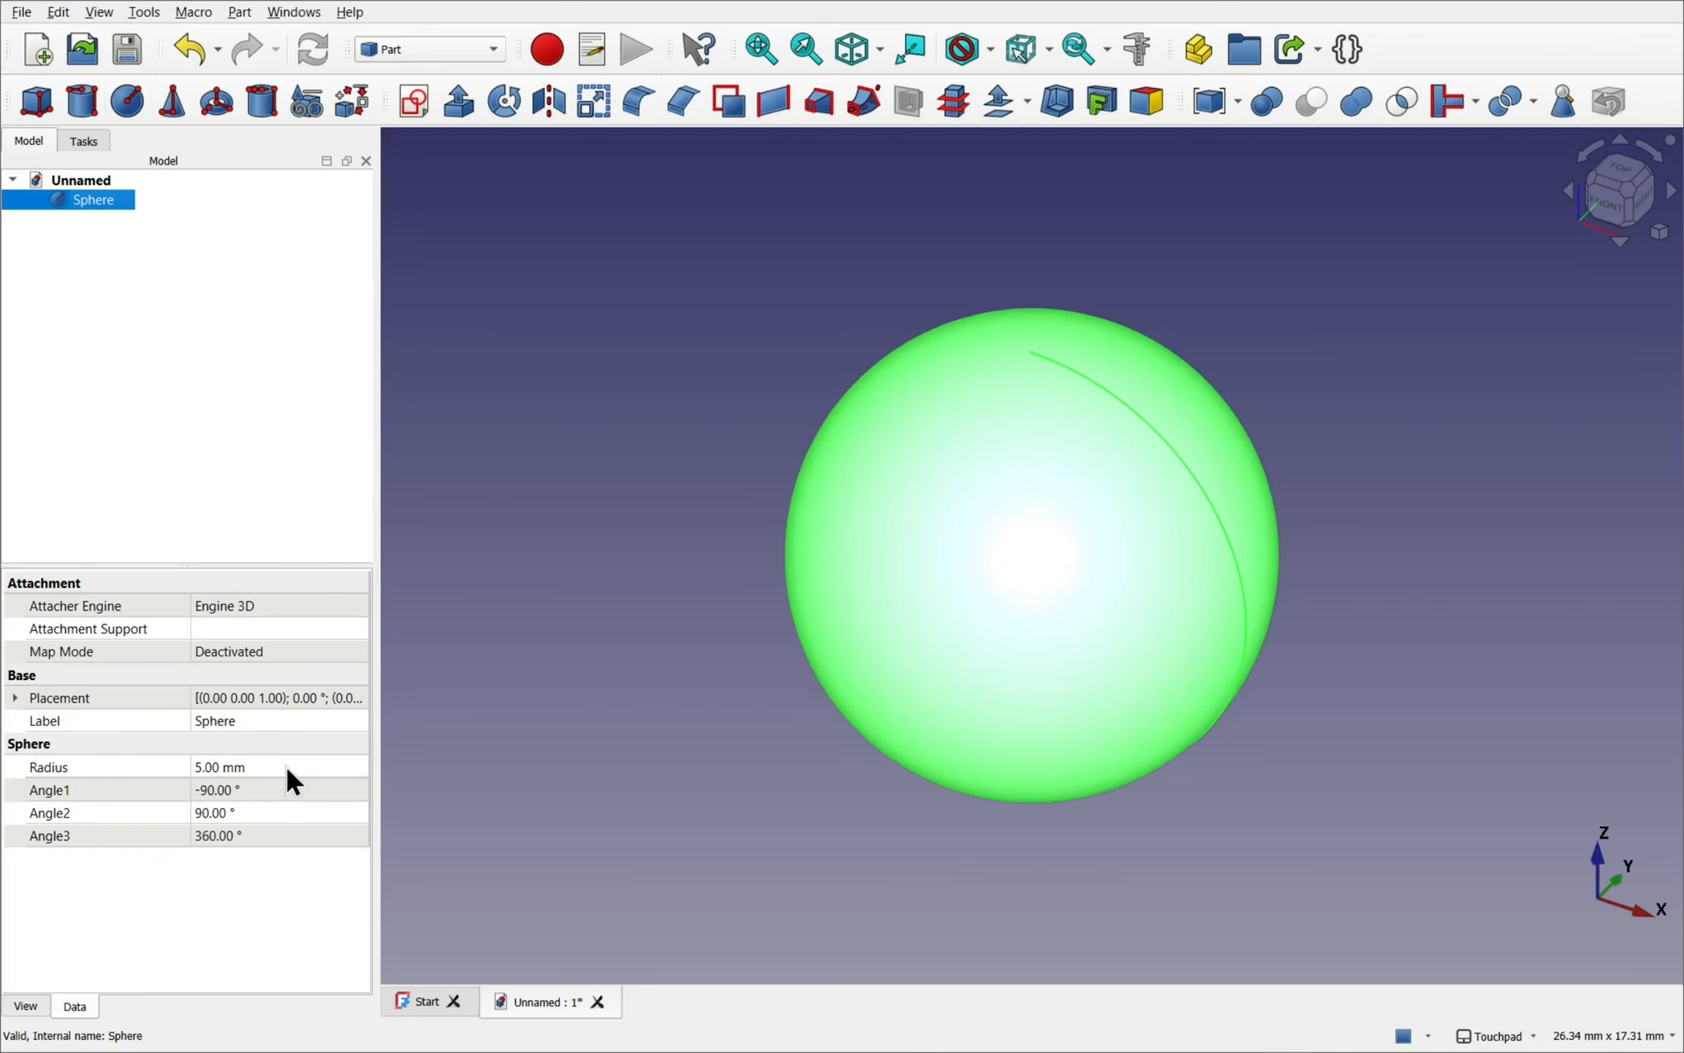
pyautogui.click(286, 767)
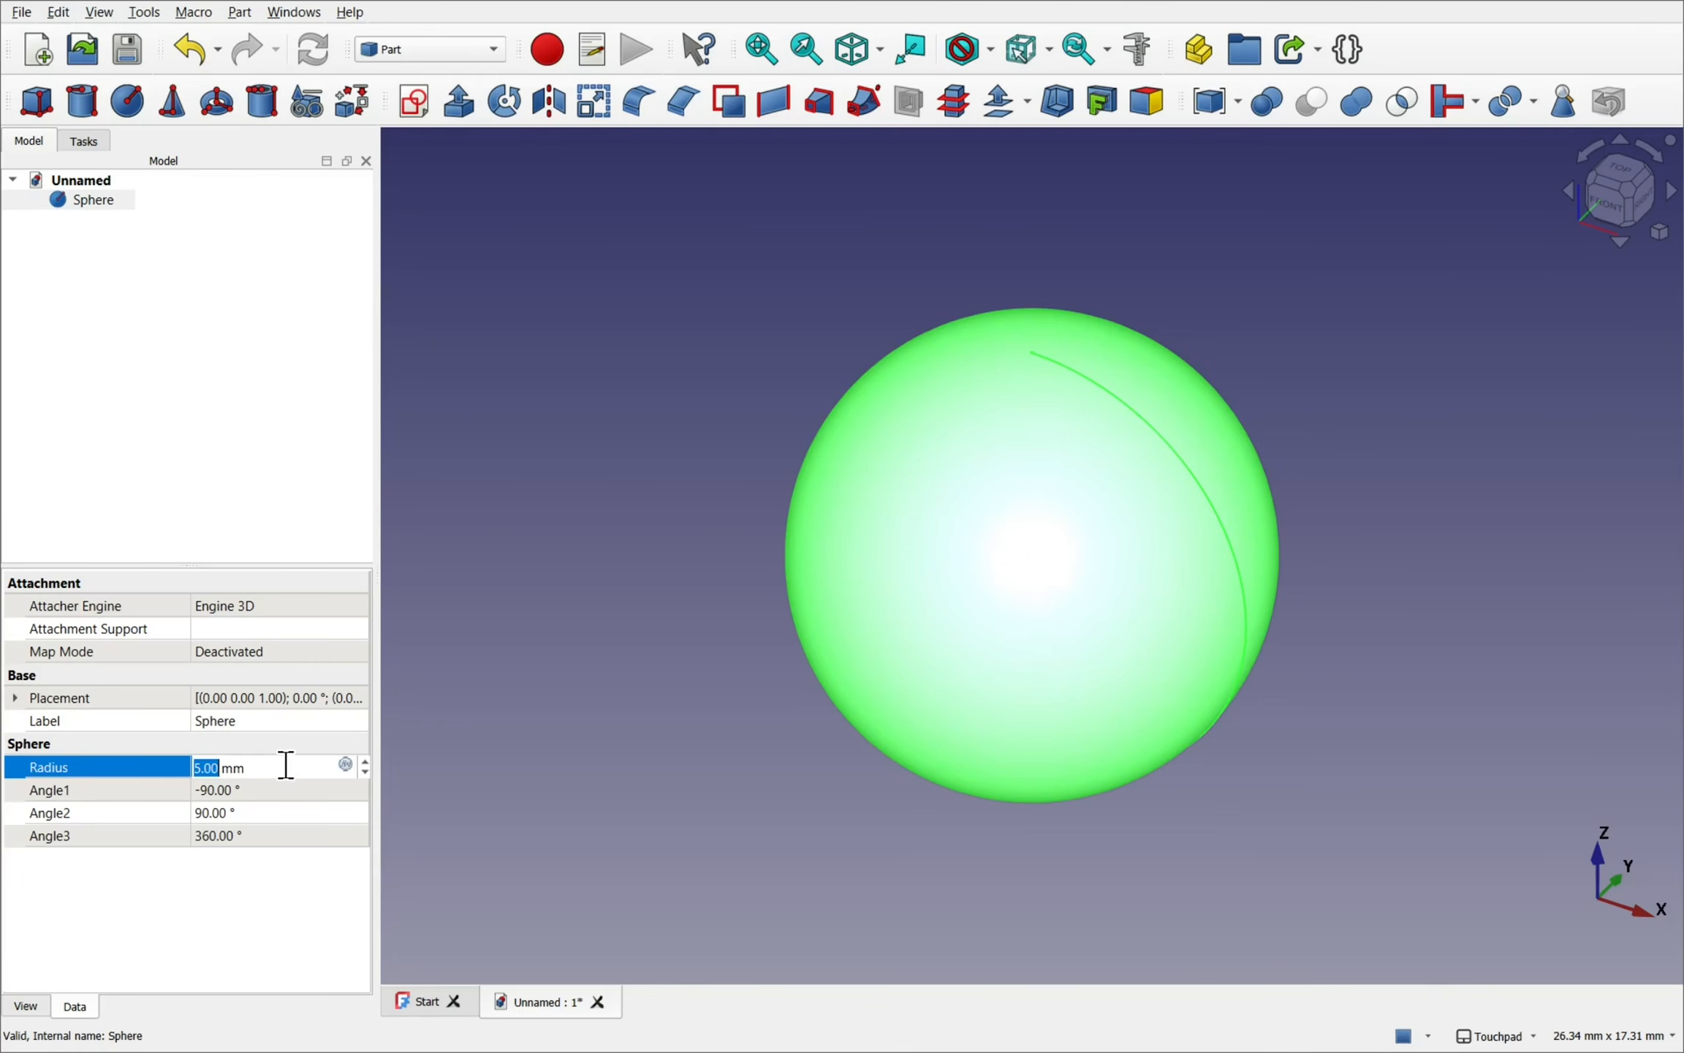
pyautogui.write('50')
pyautogui.press('Return')
pyautogui.scroll(-6, 945, 589)
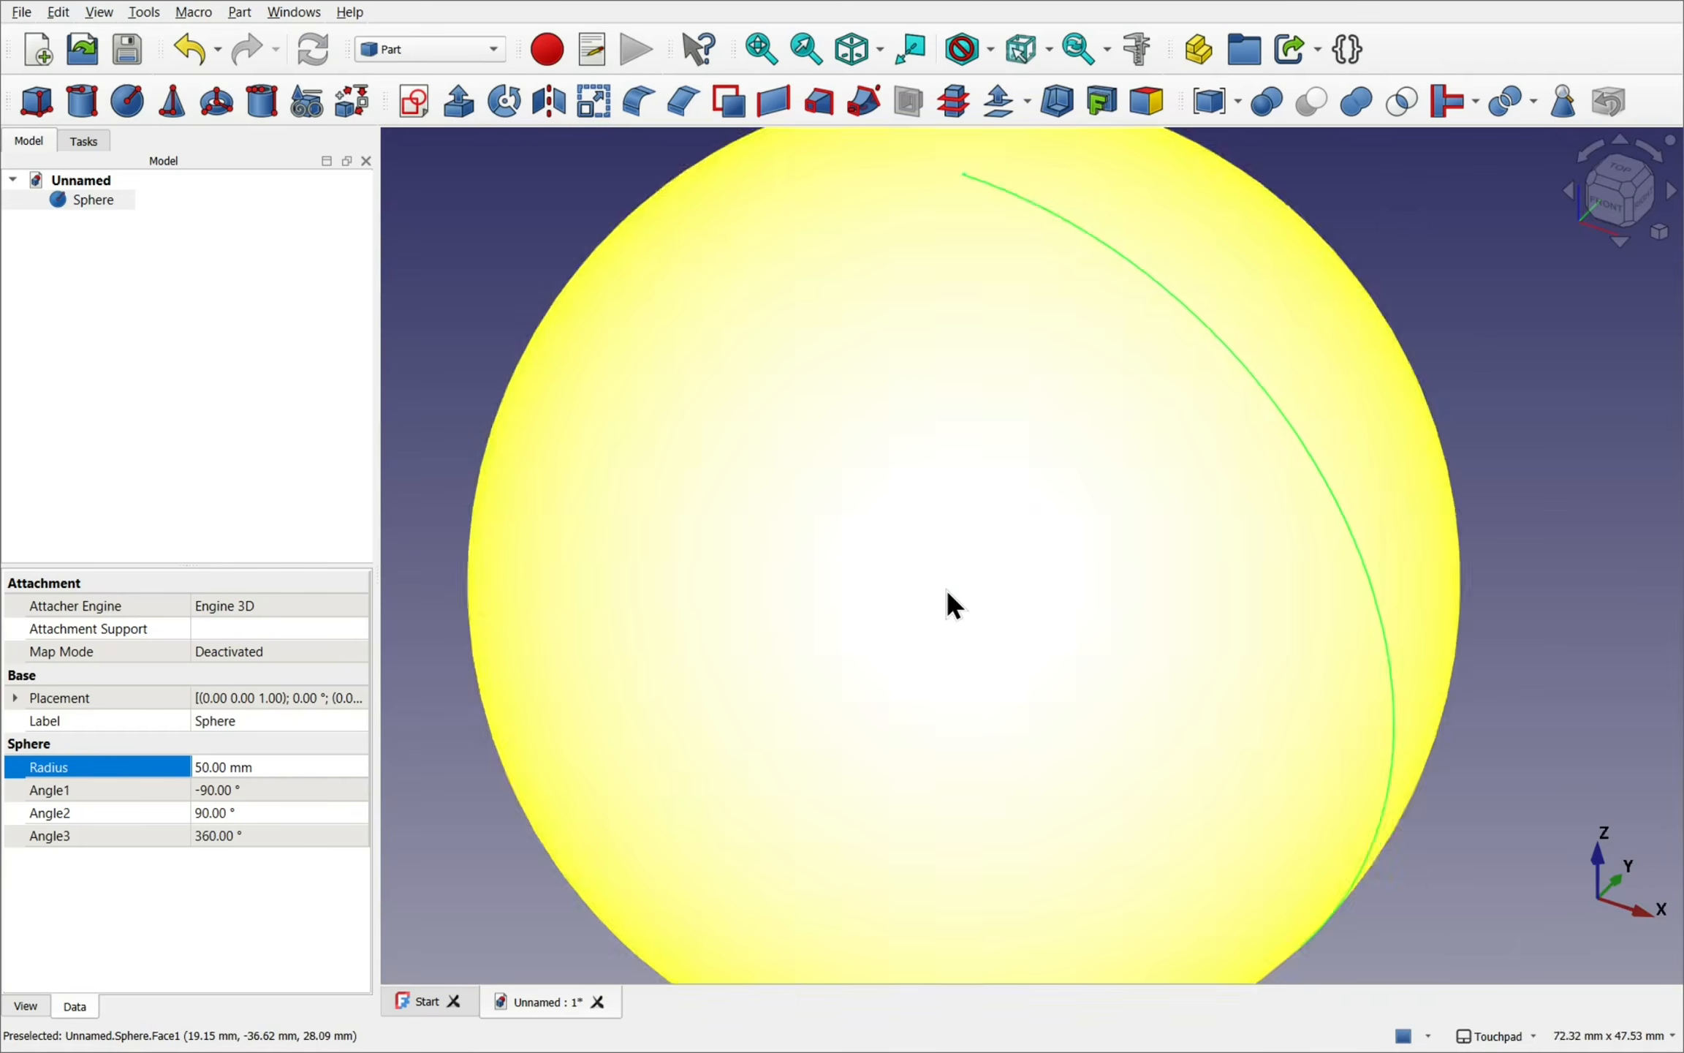
pyautogui.scroll(-1, 946, 588)
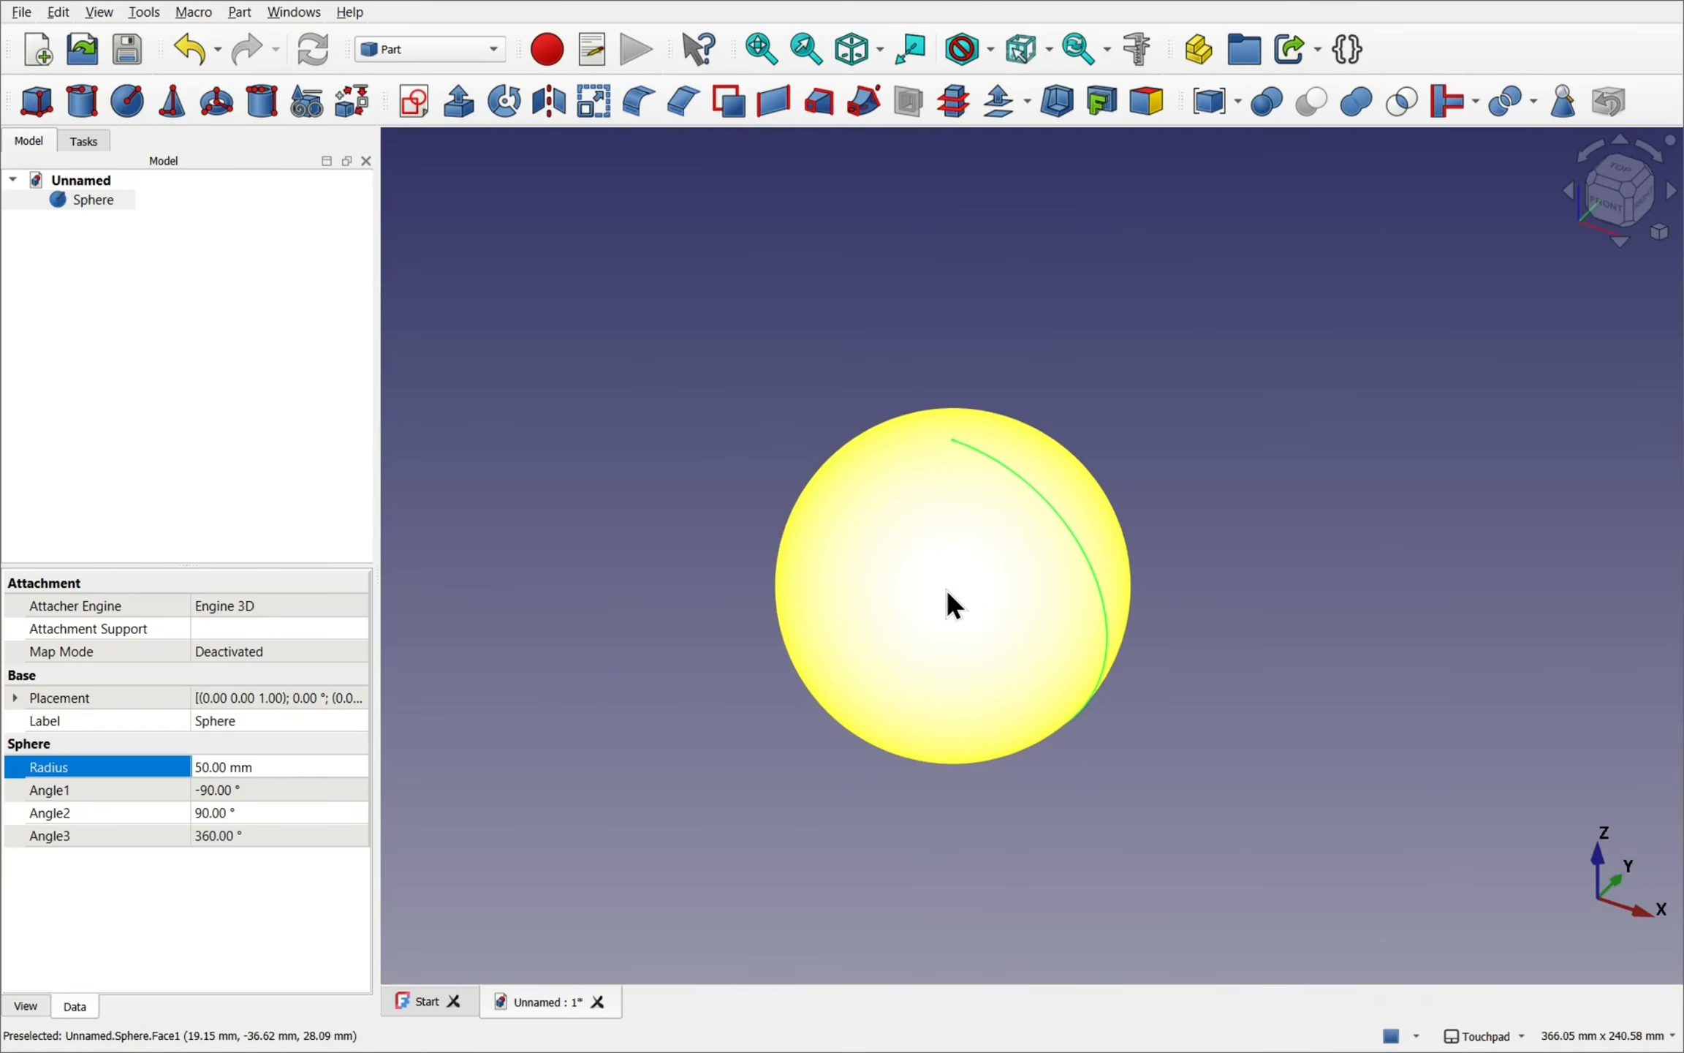
pyautogui.click(655, 537)
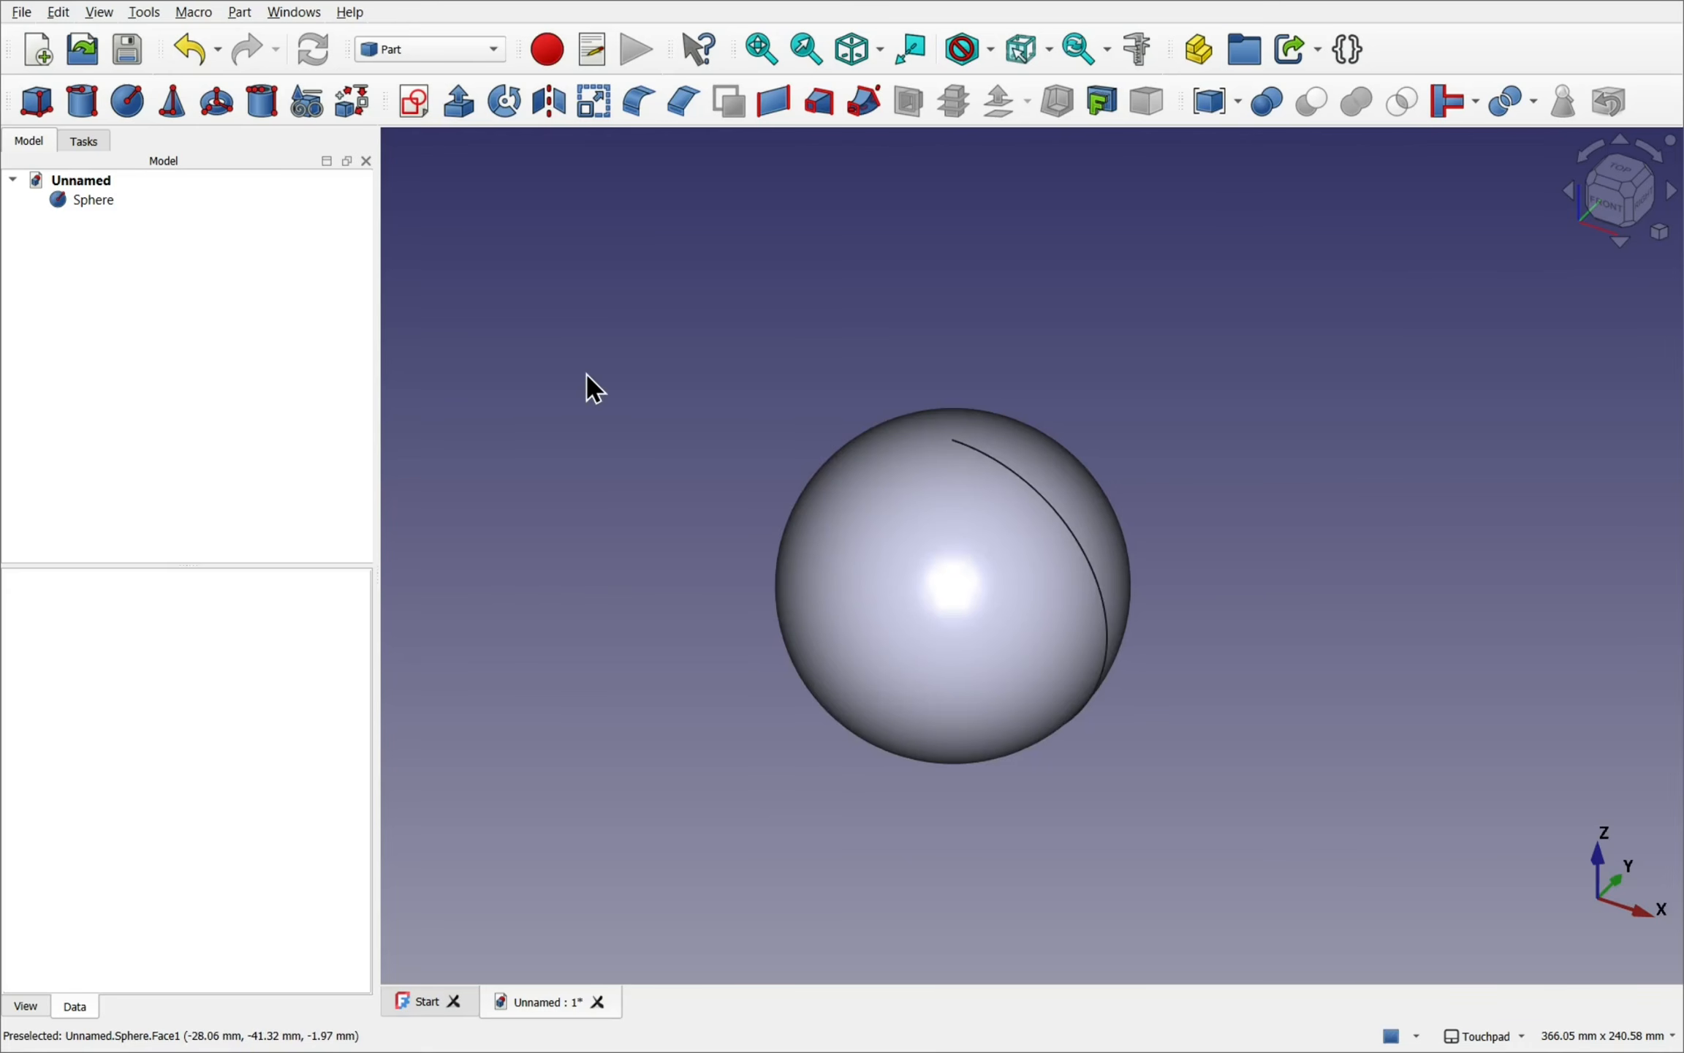
# - Switch to the Draft workbench and set the working plane to Front (XZ)
pyautogui.click(450, 48)
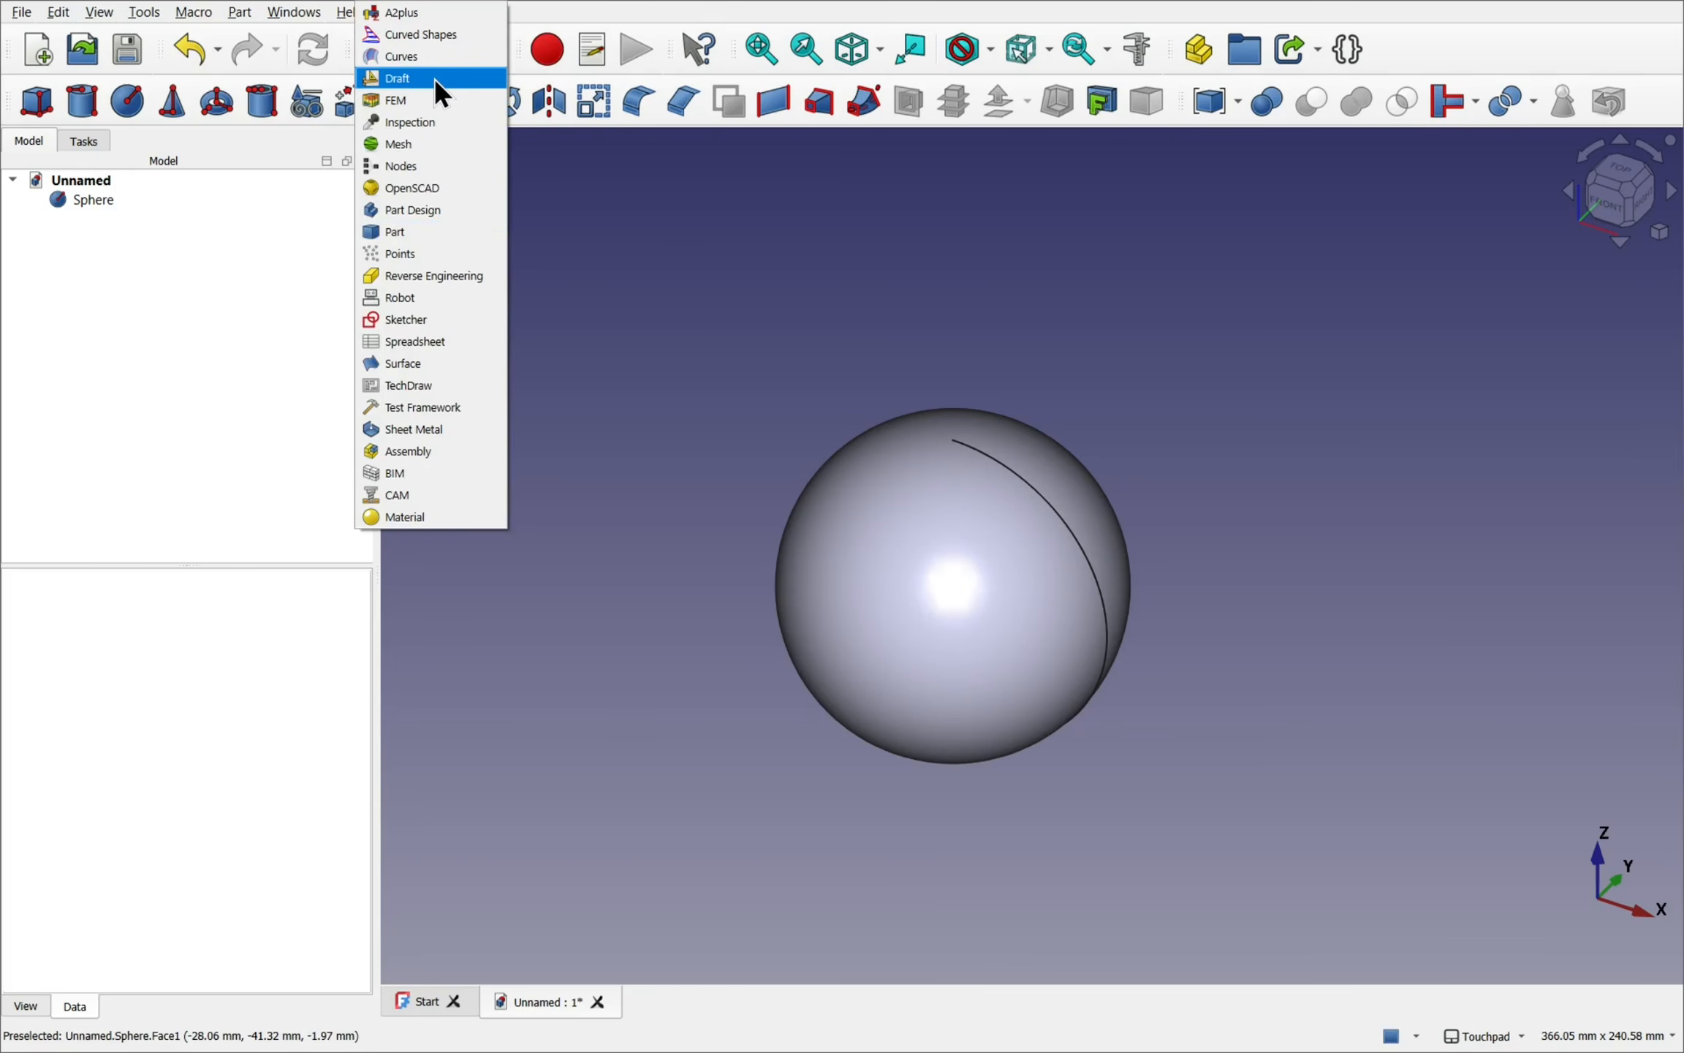
pyautogui.click(433, 76)
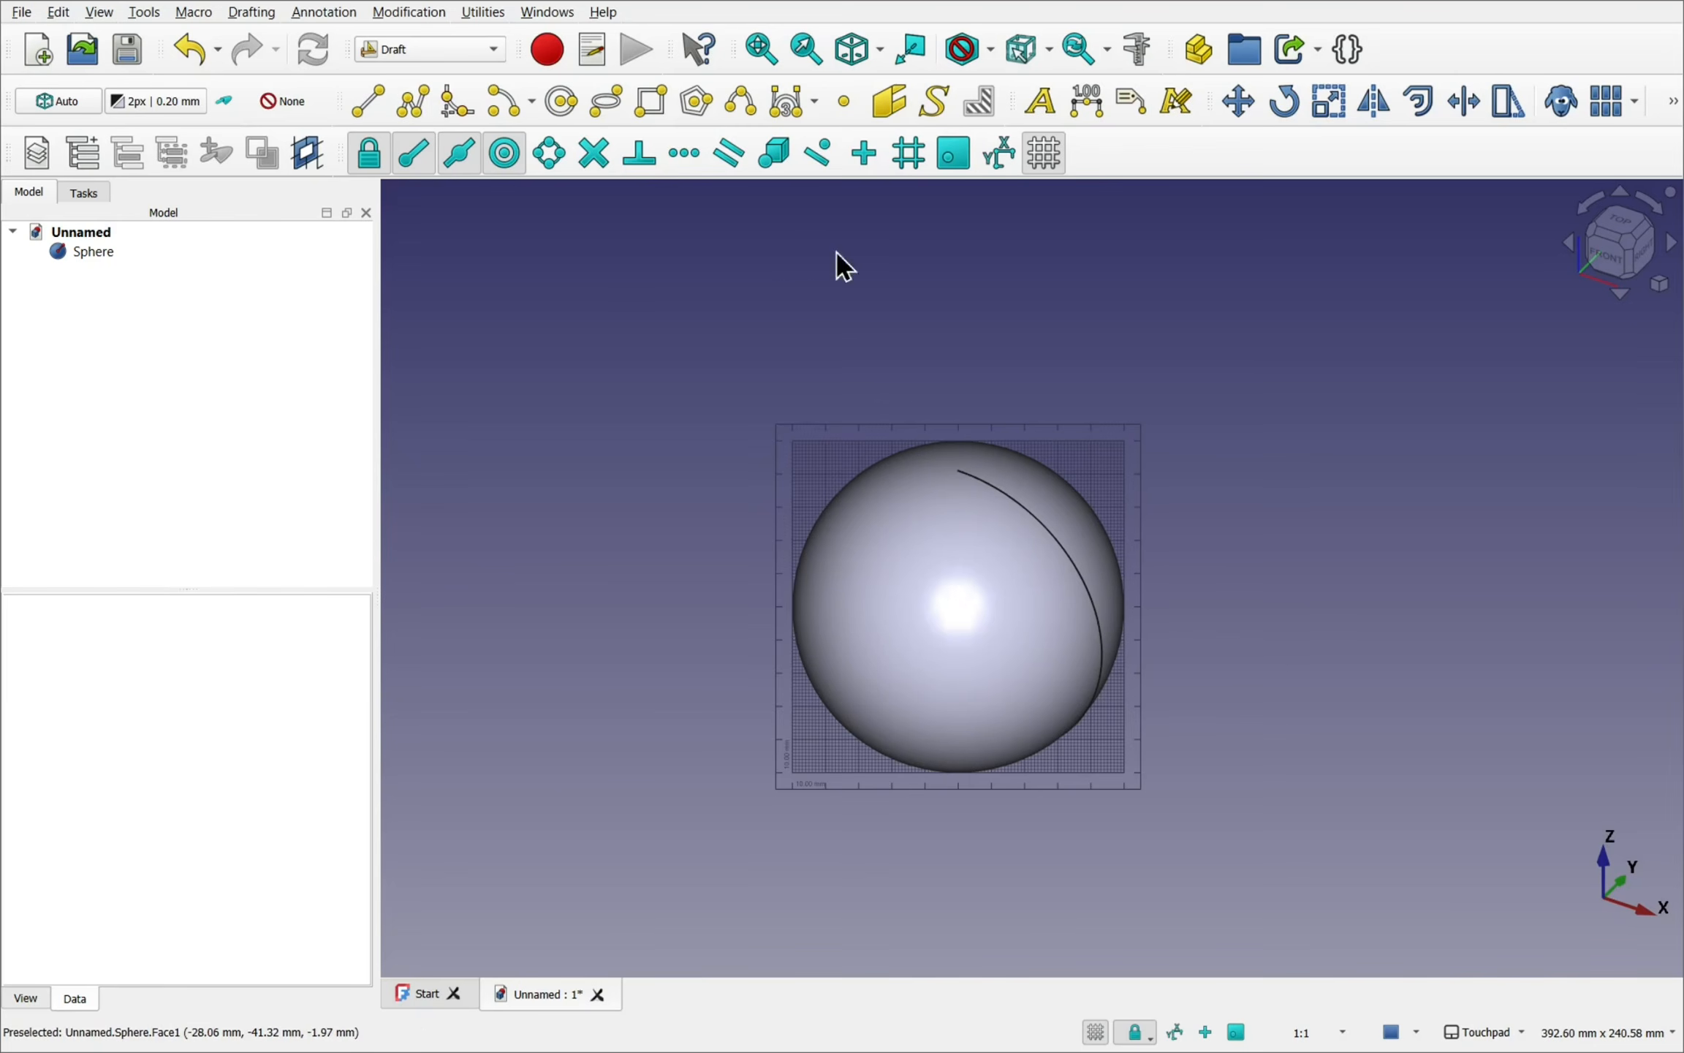
pyautogui.moveTo(1179, 496)
pyautogui.keyDown('alt'); pyautogui.mouseDown()
pyautogui.moveTo(1188, 508)
pyautogui.moveTo(983, 628)
pyautogui.moveTo(1109, 624)
pyautogui.moveTo(1200, 500)
pyautogui.moveTo(1189, 490)
pyautogui.moveTo(1181, 509)
pyautogui.mouseUp(); pyautogui.keyUp('alt')
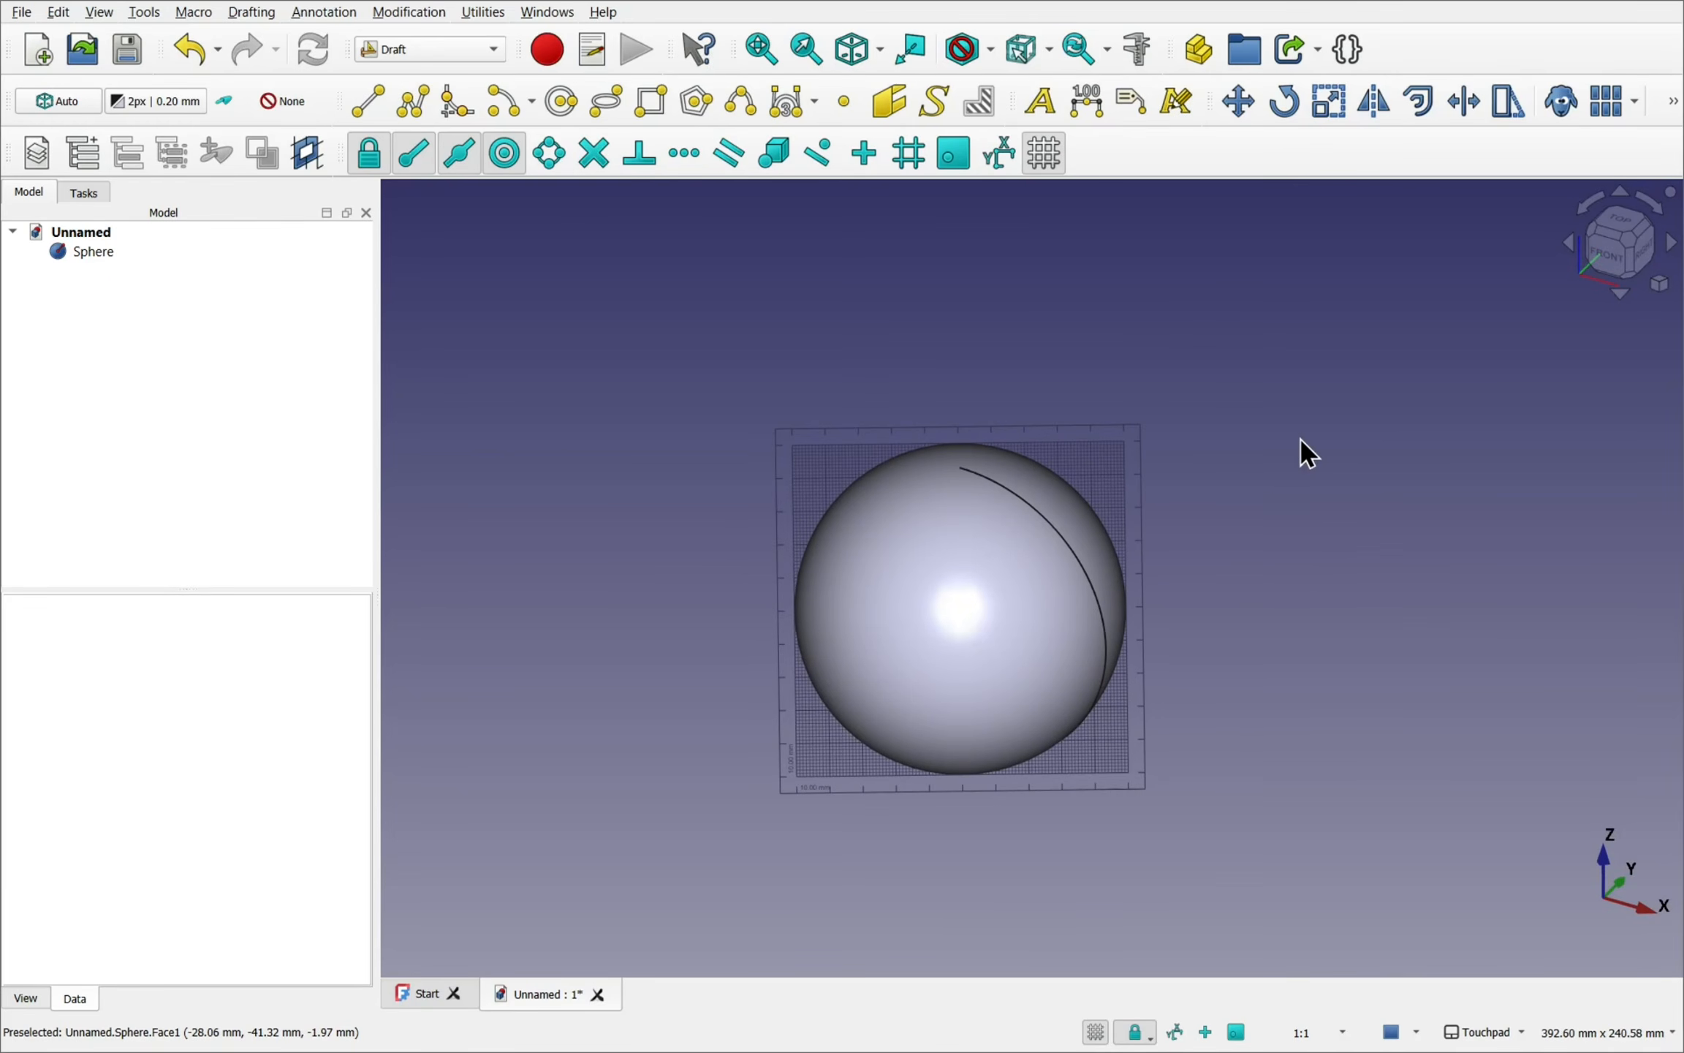
pyautogui.click(485, 15)
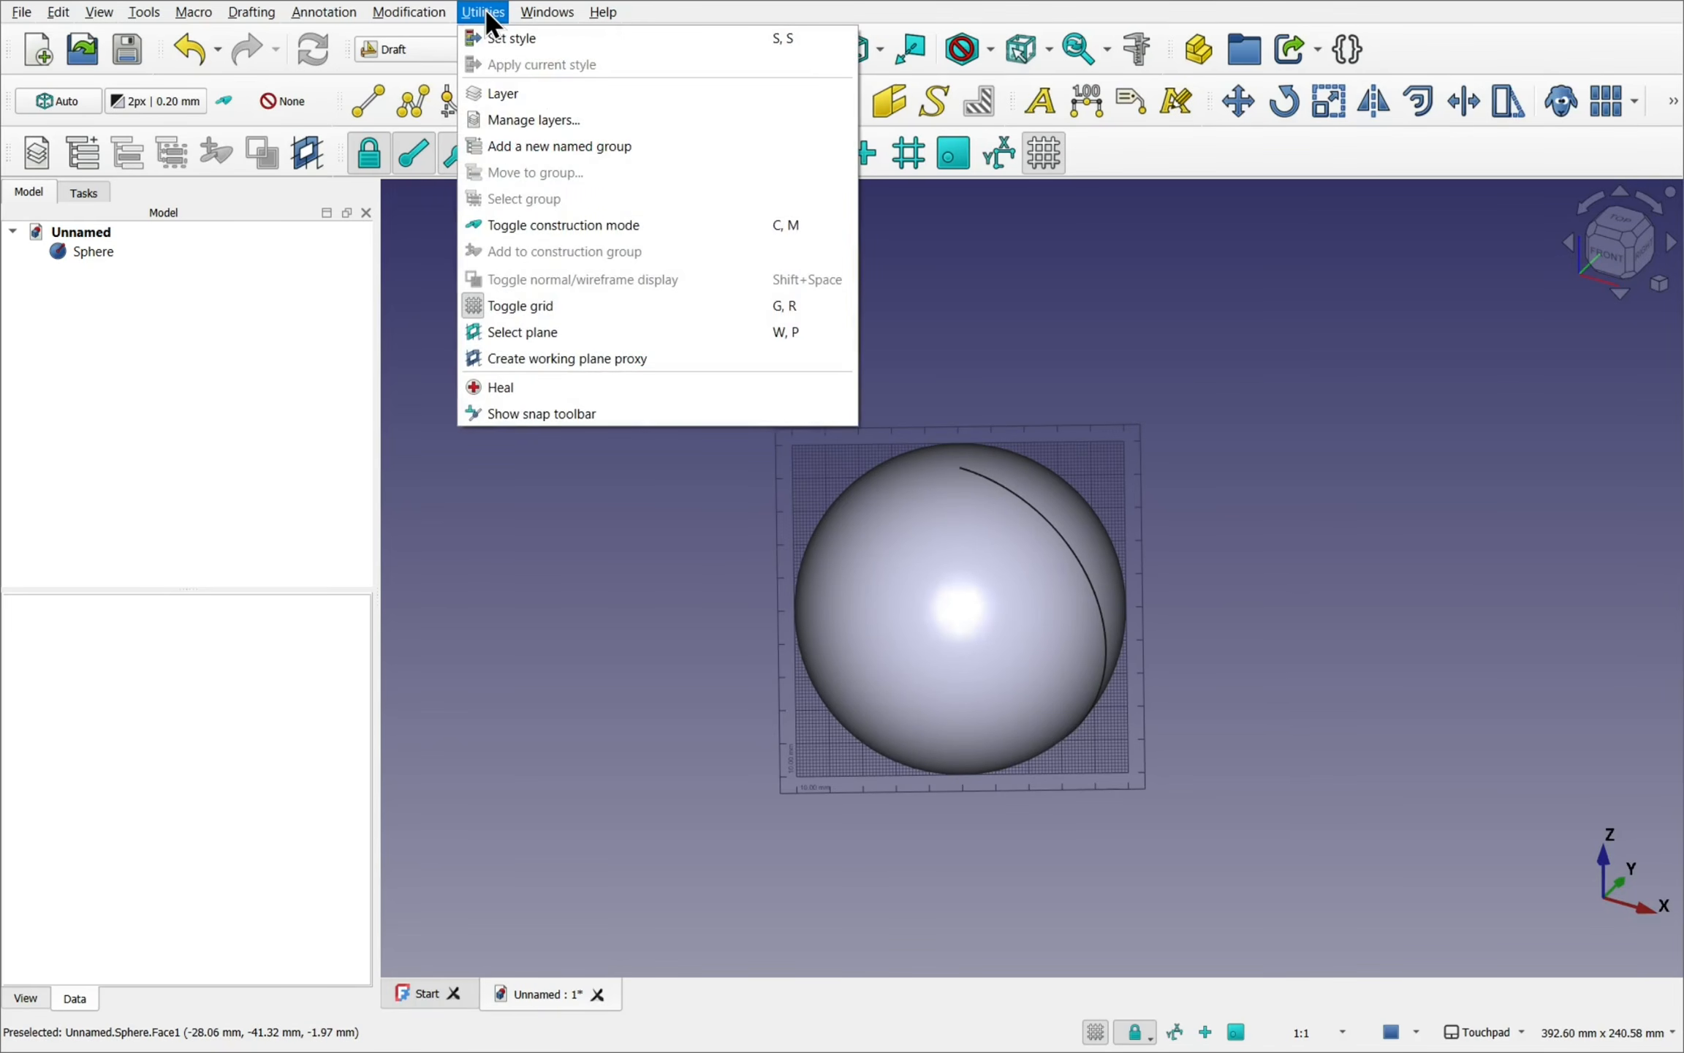
pyautogui.click(567, 344)
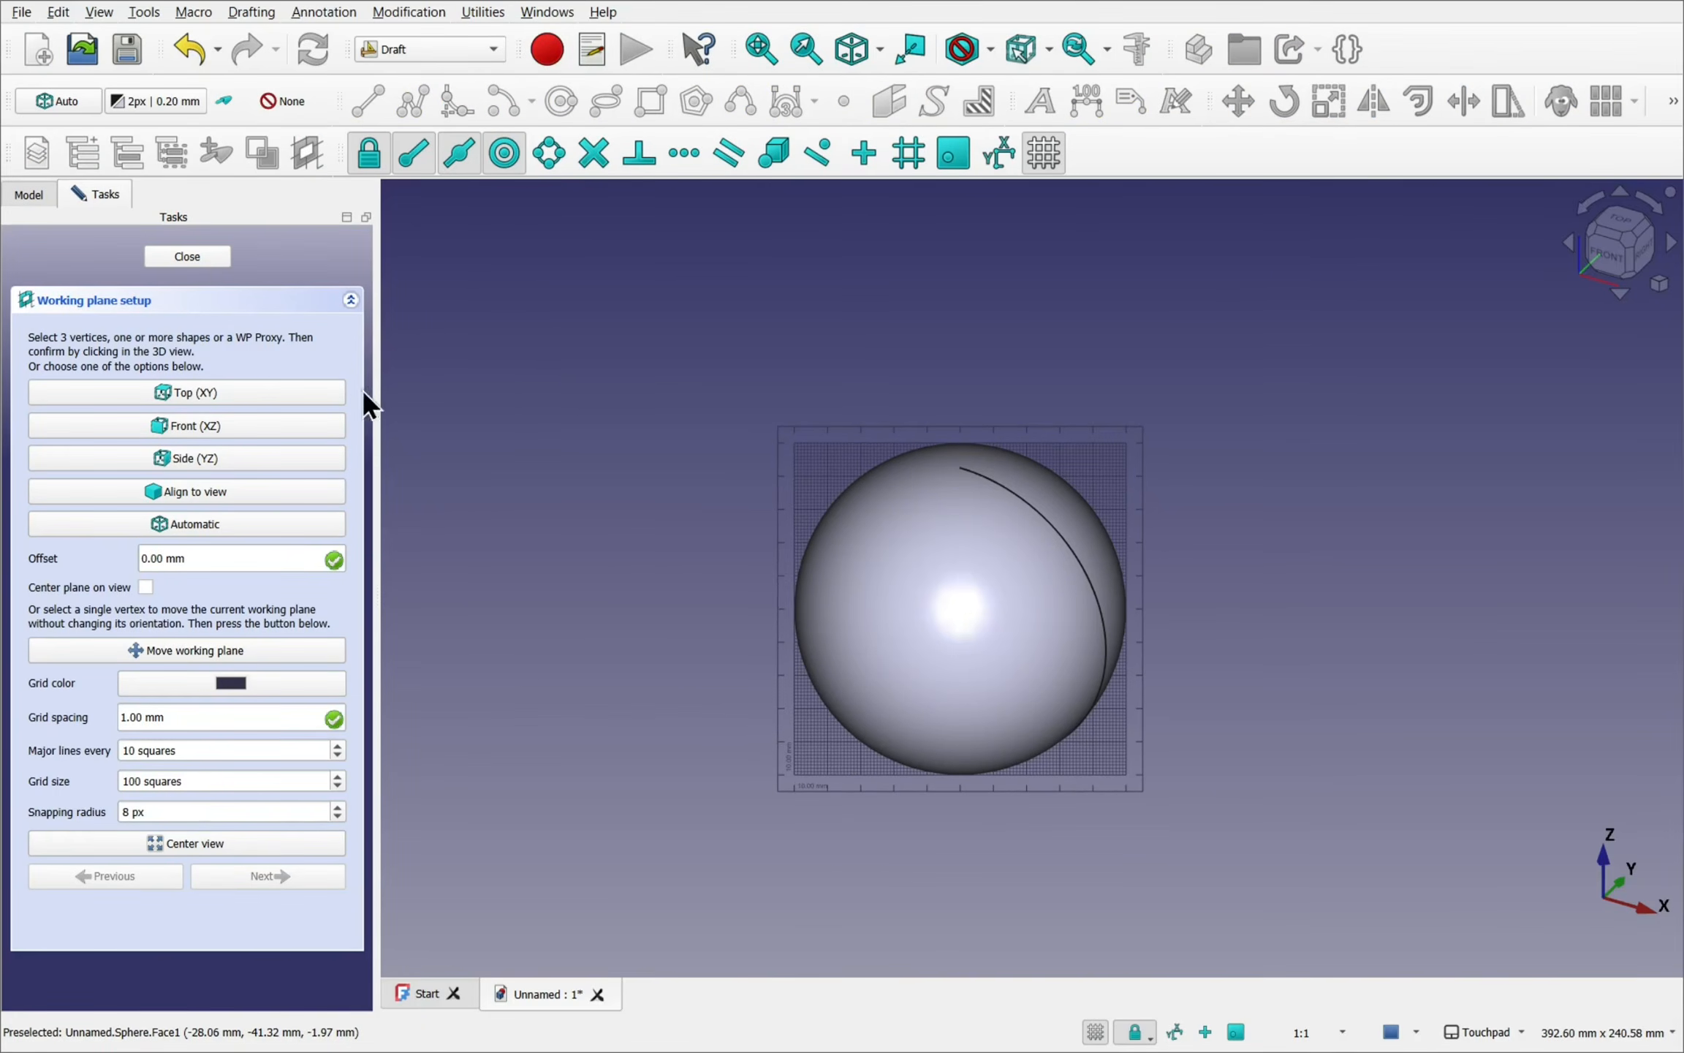
pyautogui.click(205, 422)
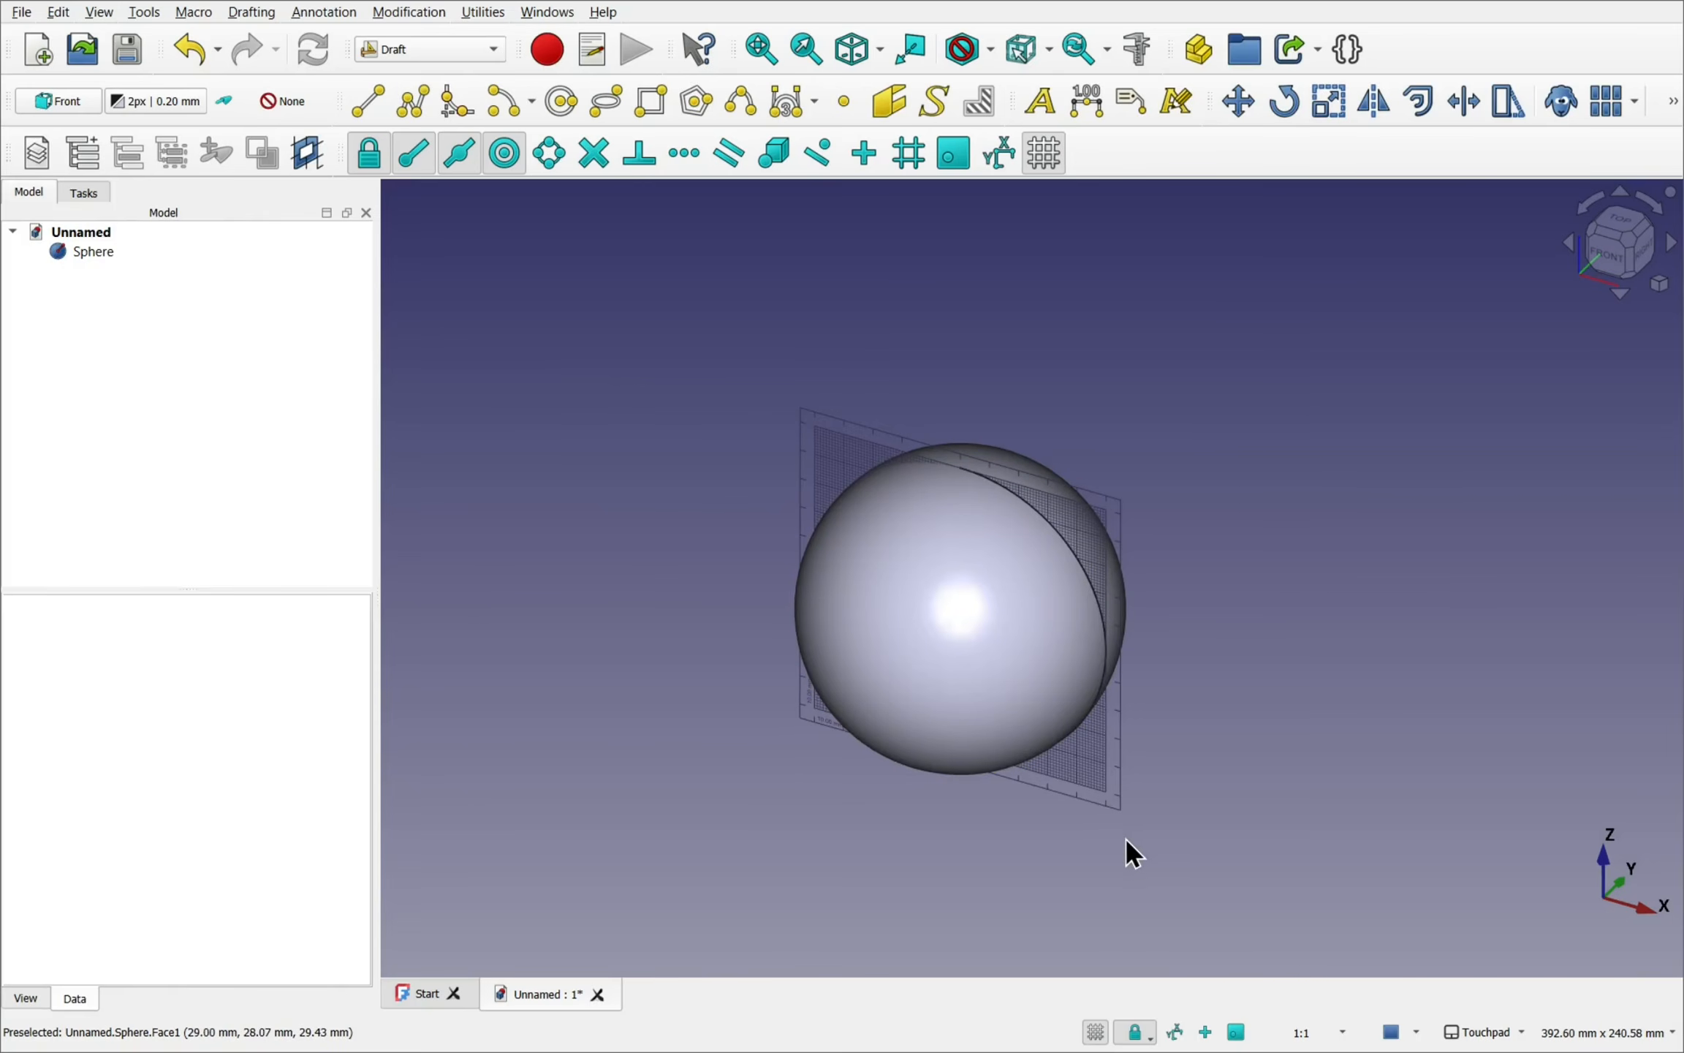
# - Align the view to the front and hide the sphere so only the working plane grid shows
pyautogui.click(1604, 254)
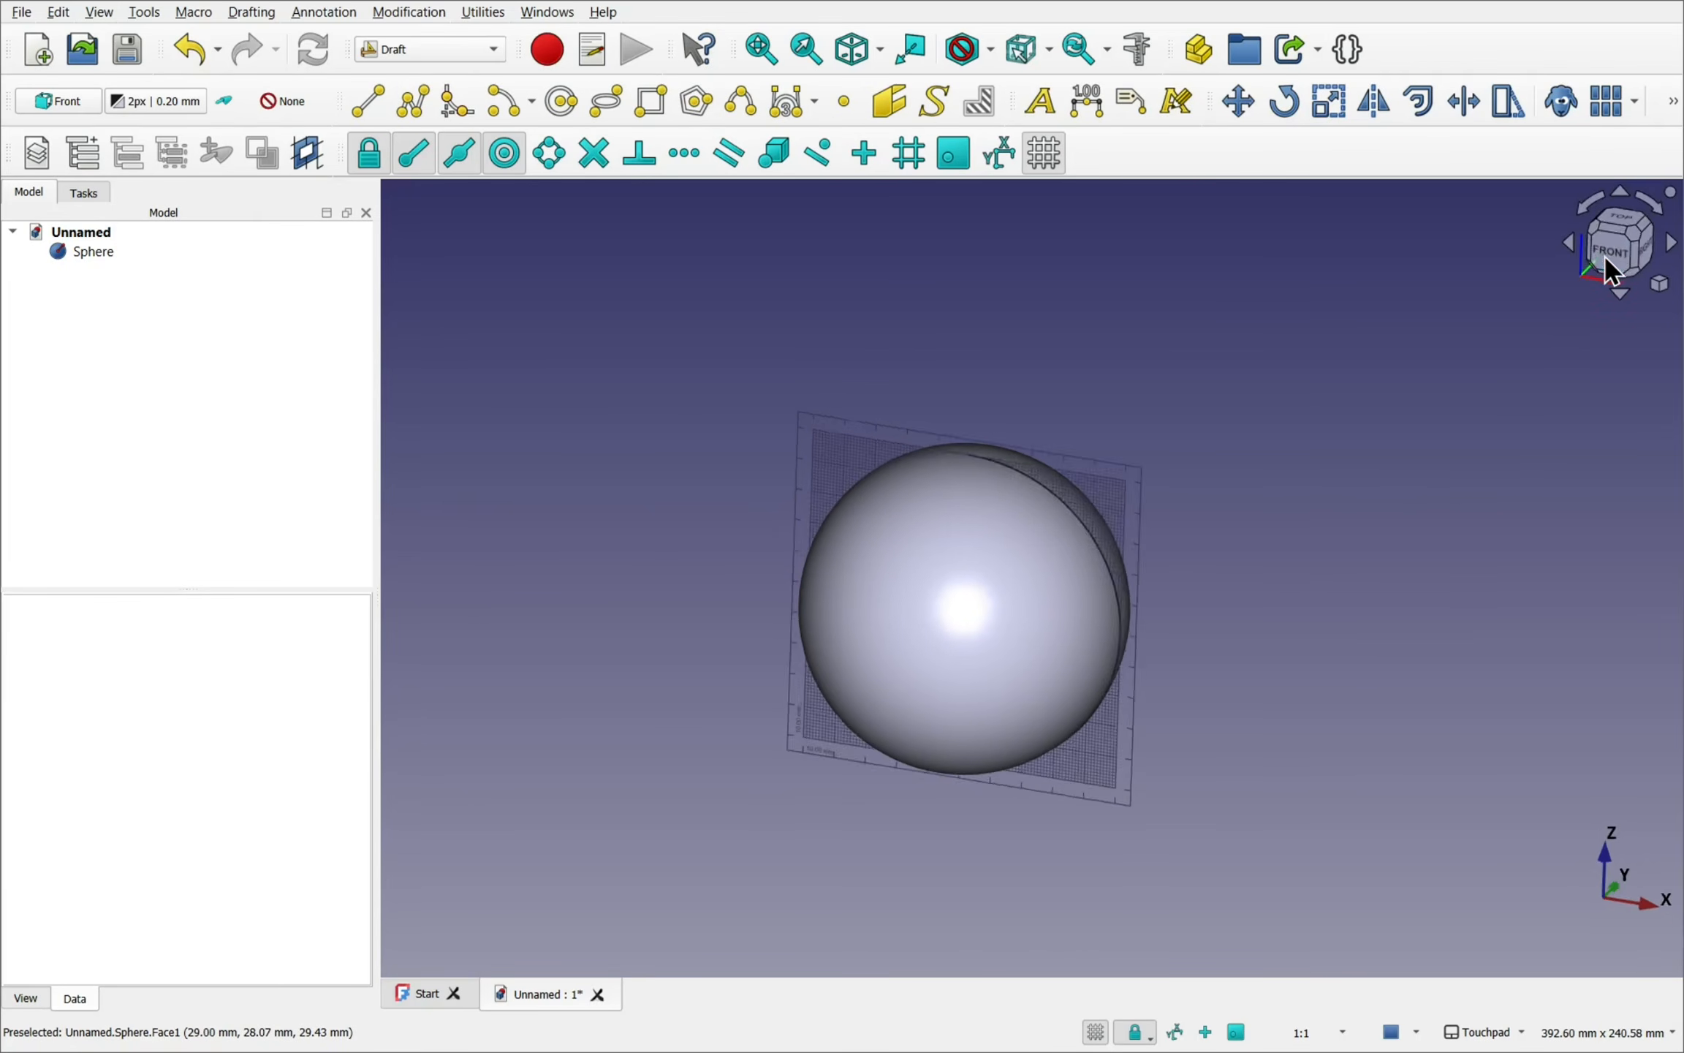
pyautogui.scroll(2, 1258, 708)
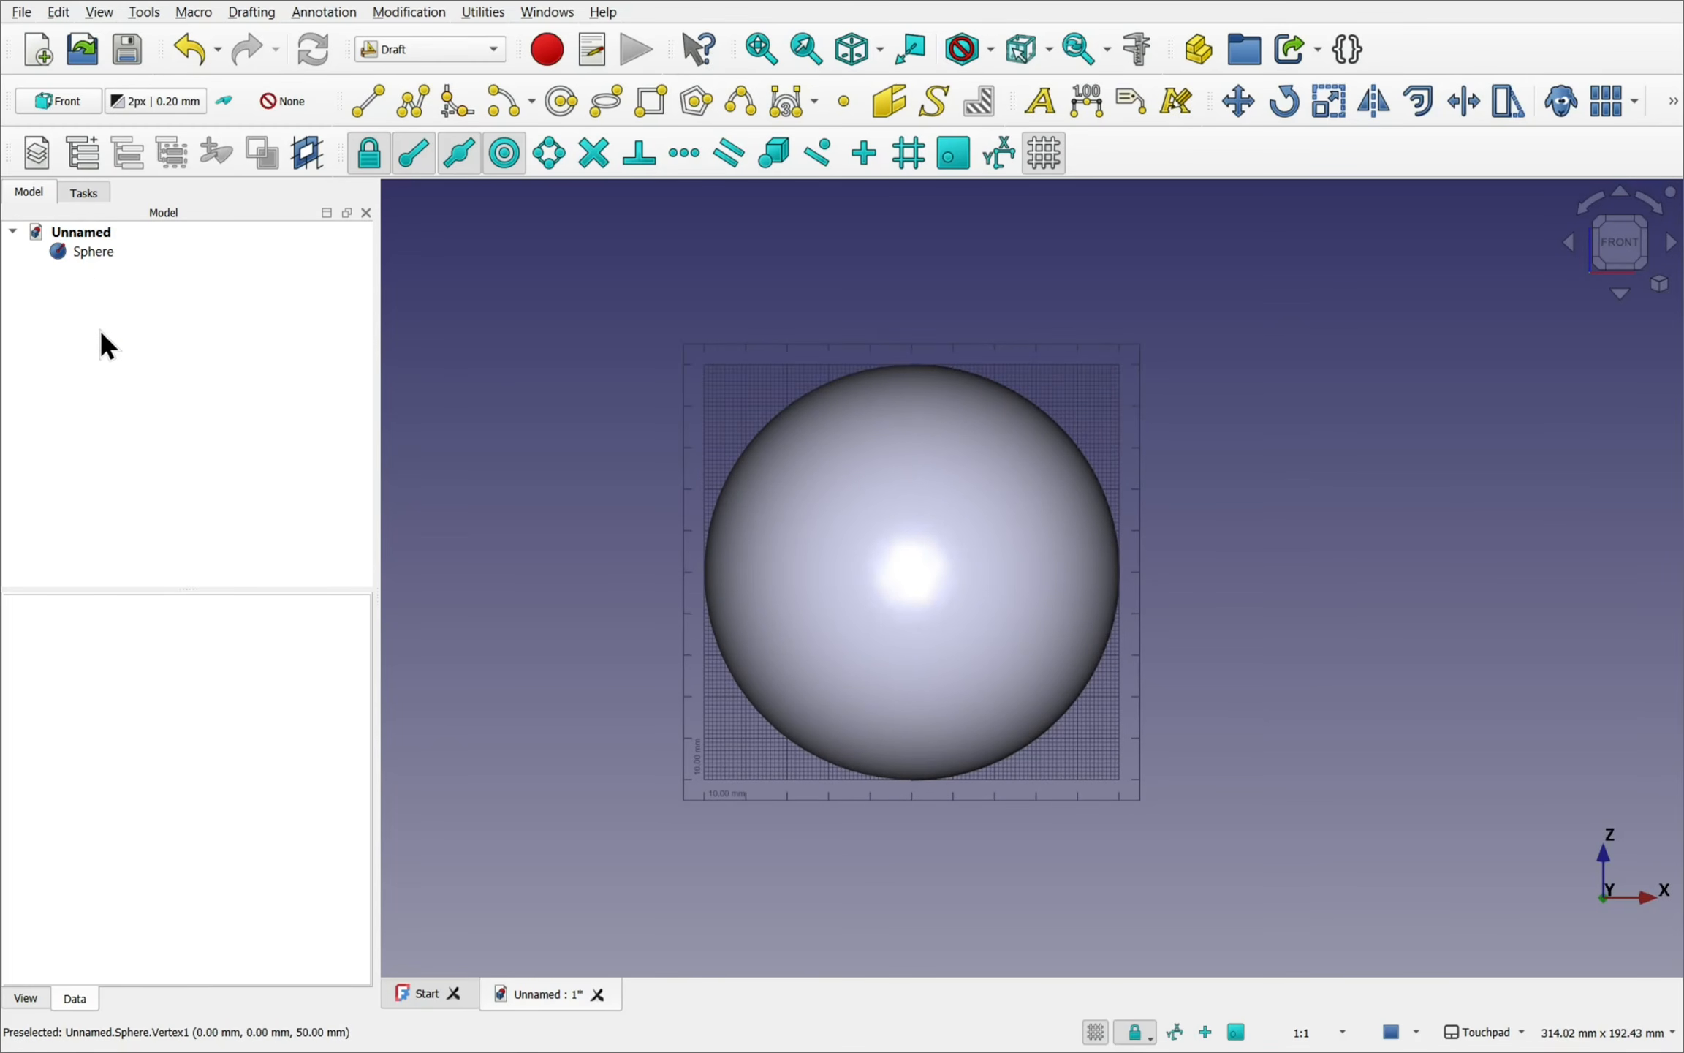
pyautogui.click(80, 253)
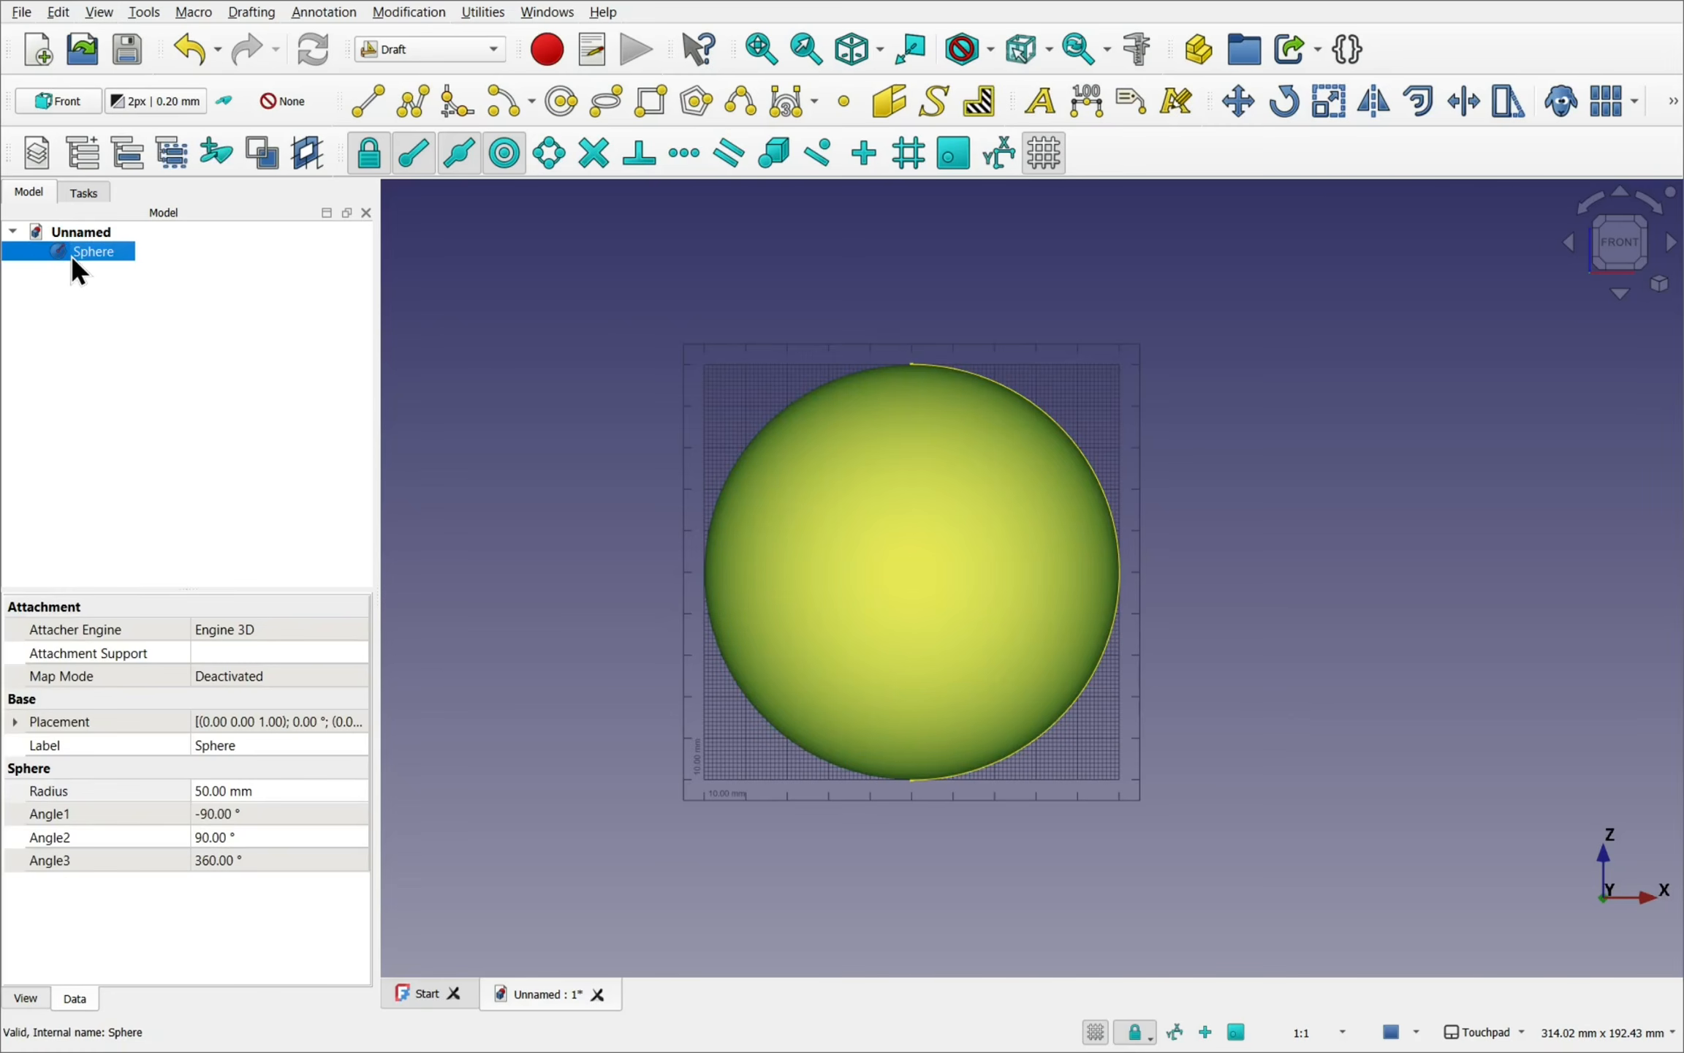
pyautogui.press('space')
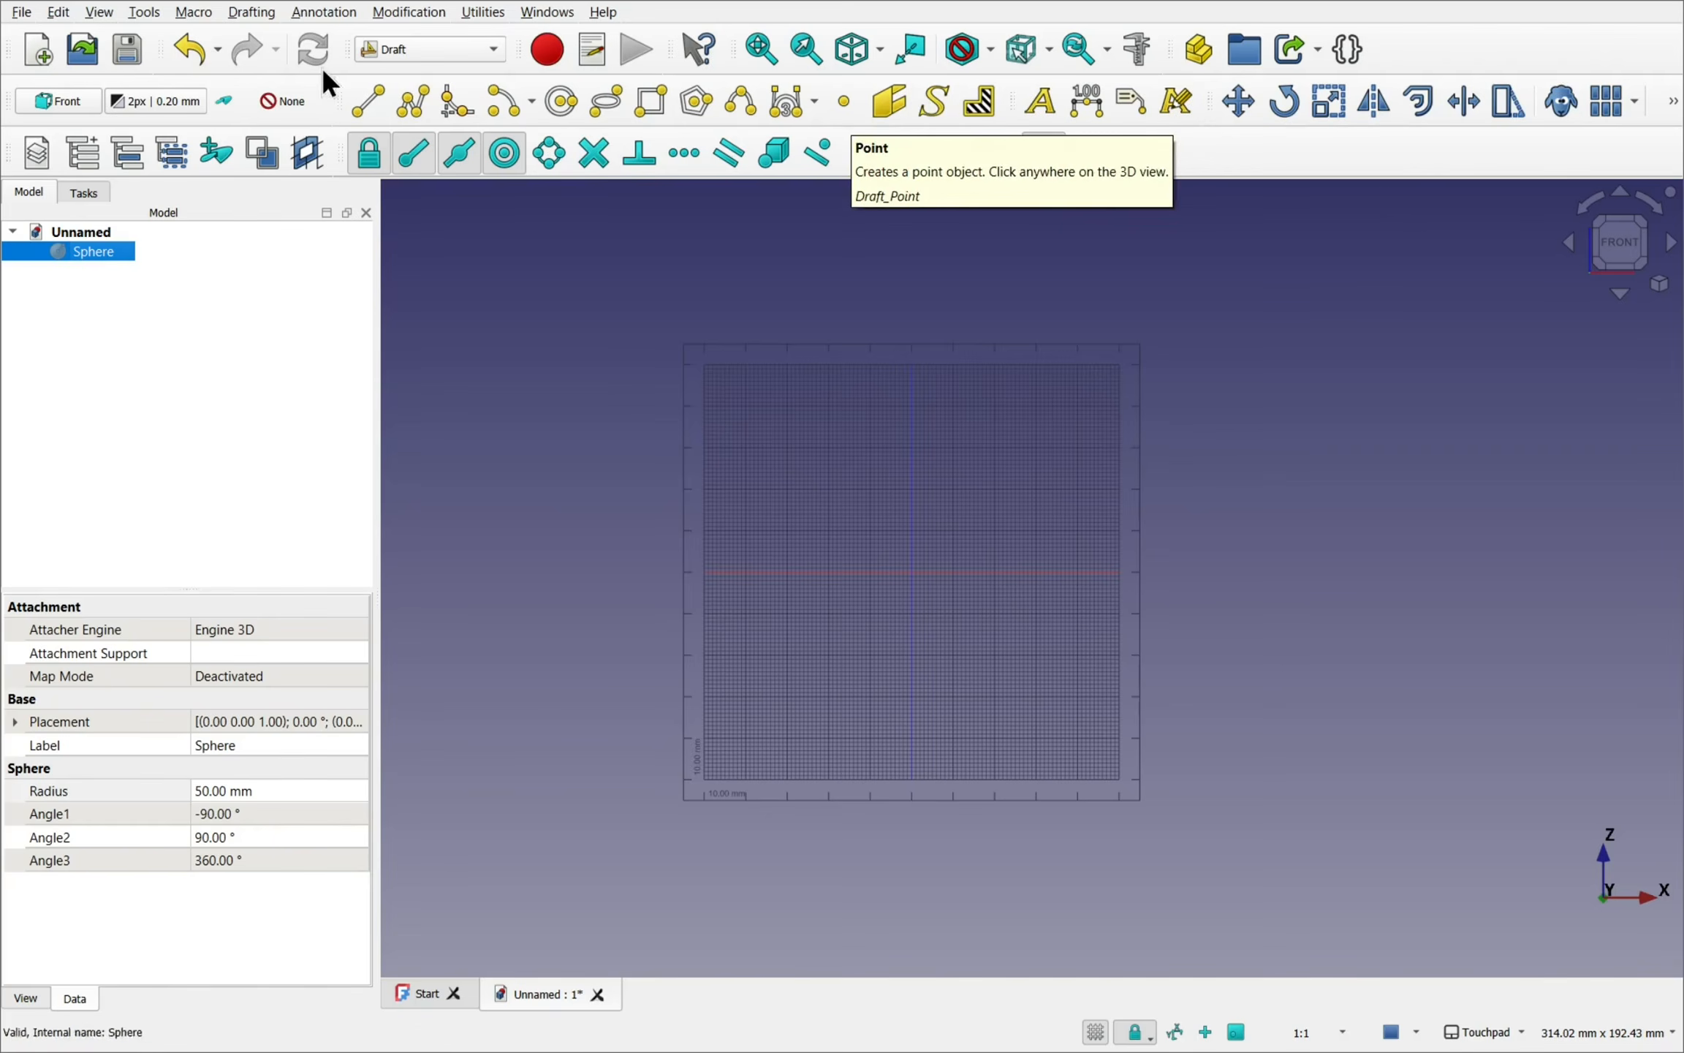
# - Start the Shape from text command and bring up the Draft preferences for texts and dimensions
pyautogui.click(256, 12)
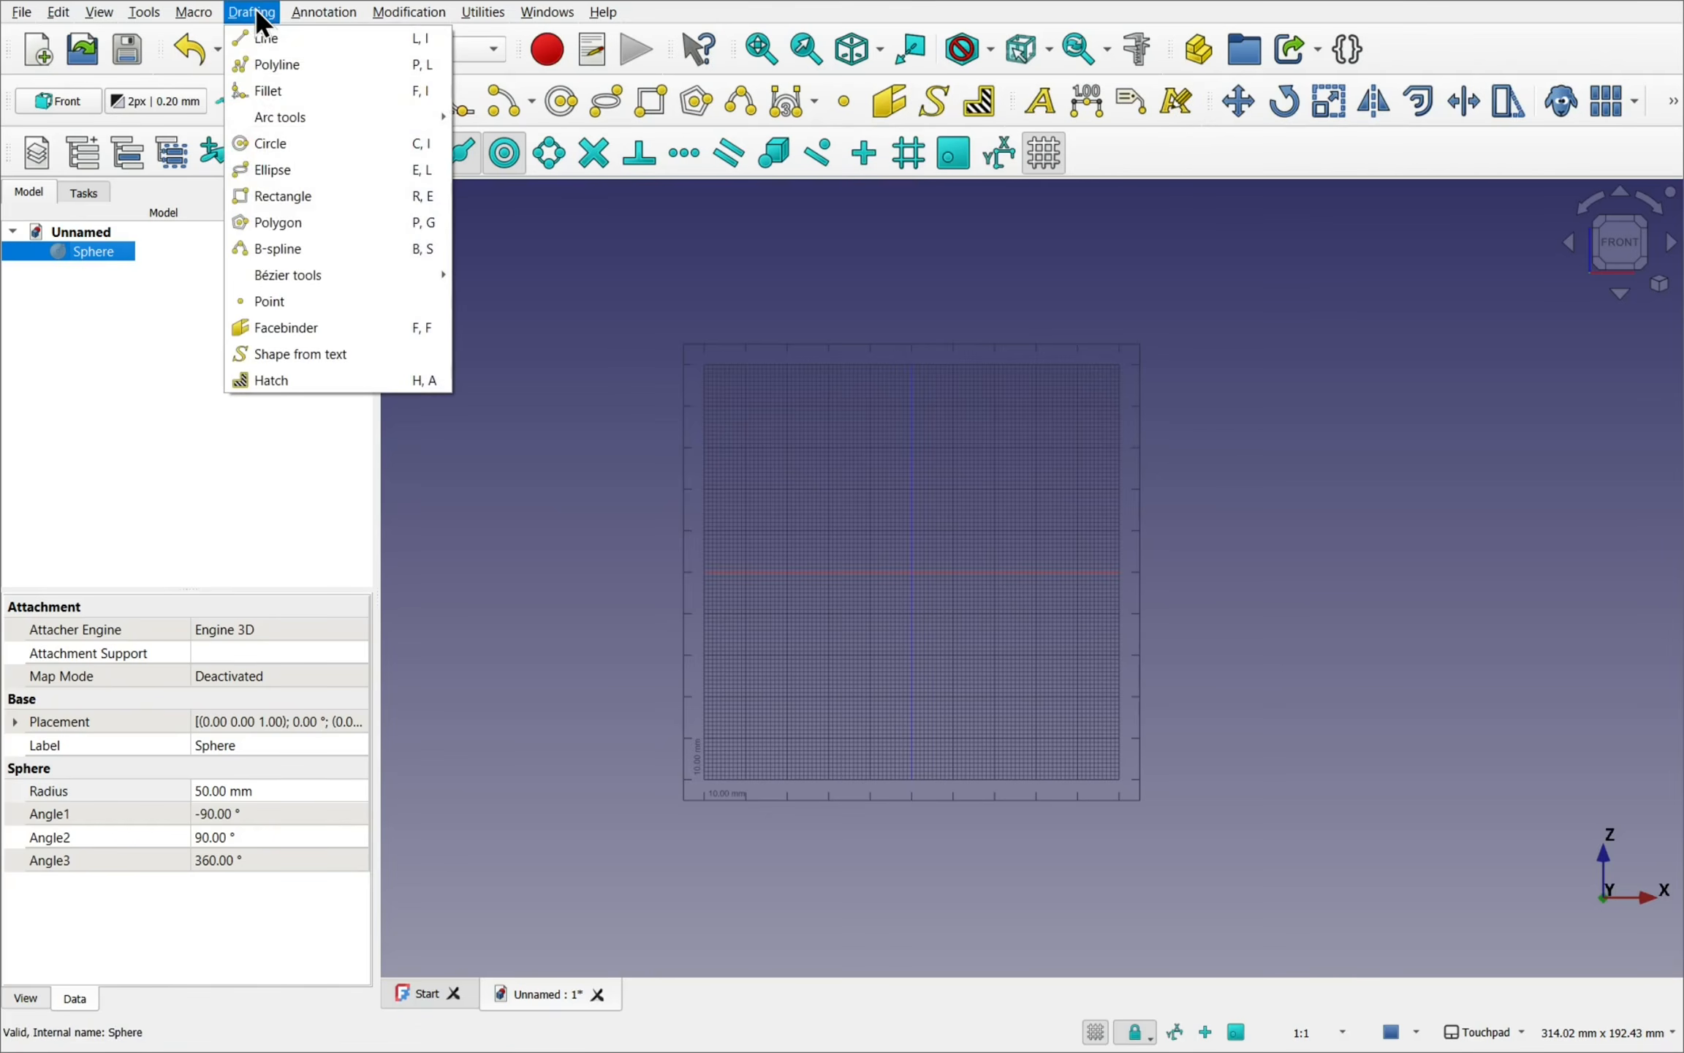
pyautogui.click(320, 355)
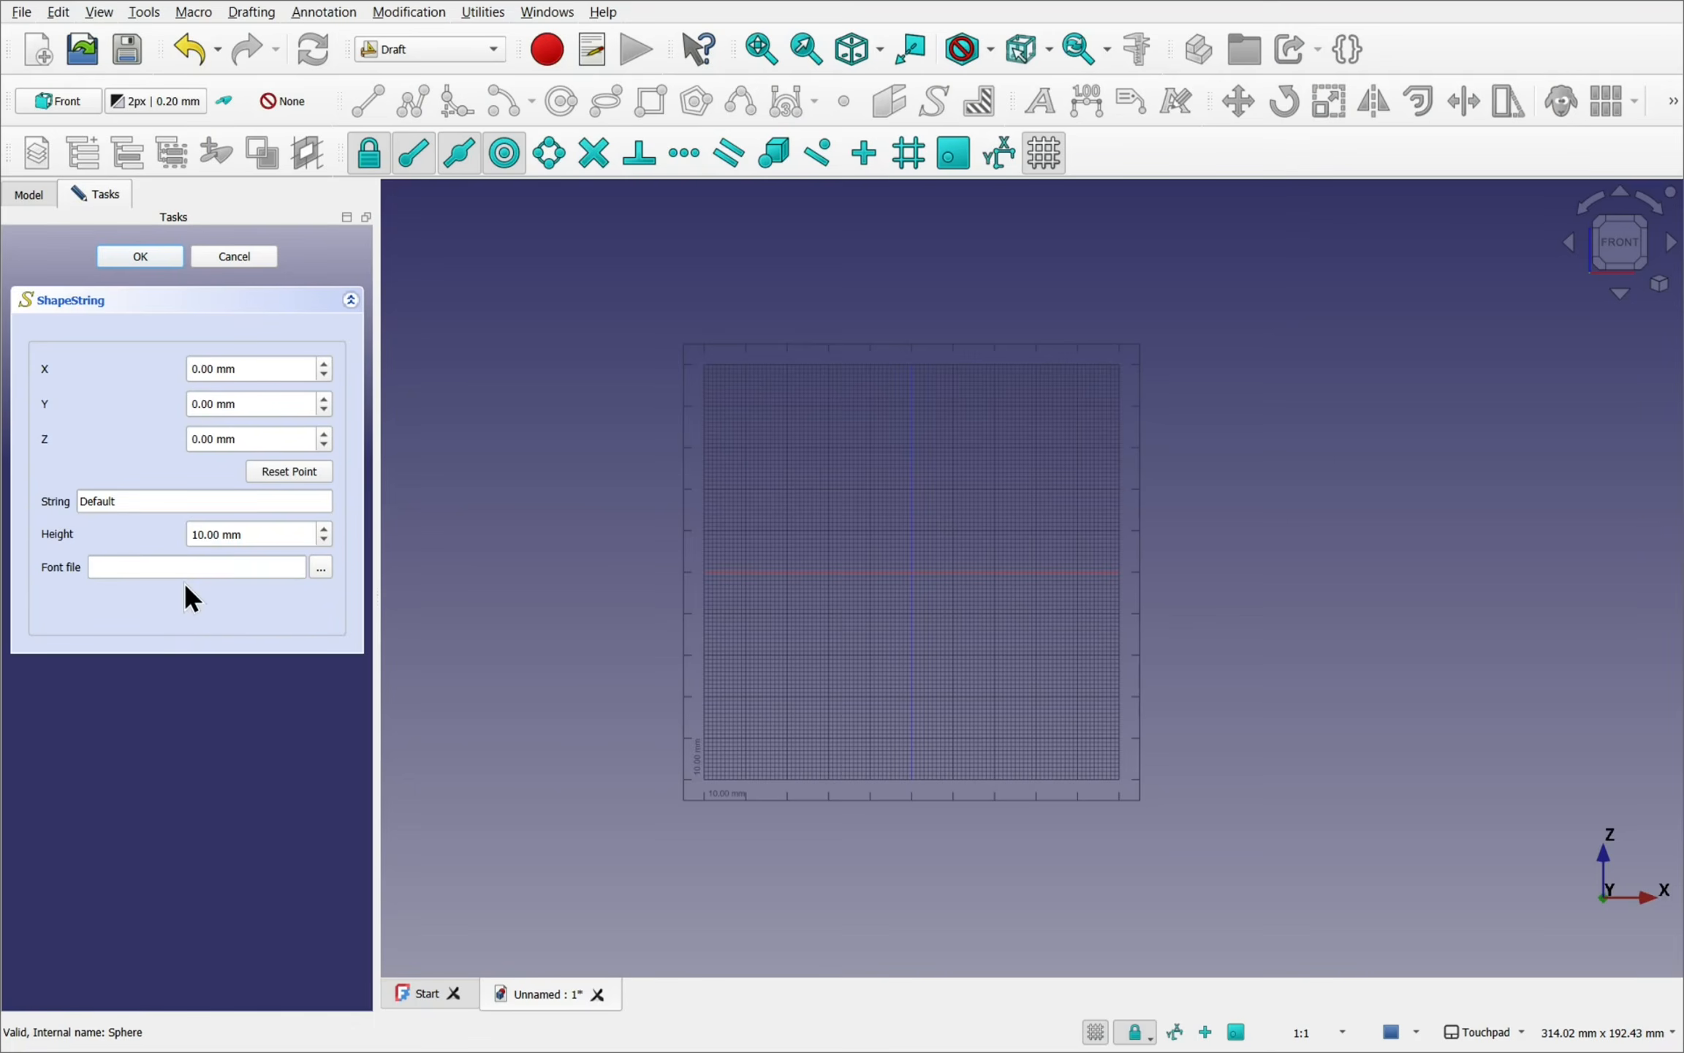
pyautogui.click(63, 10)
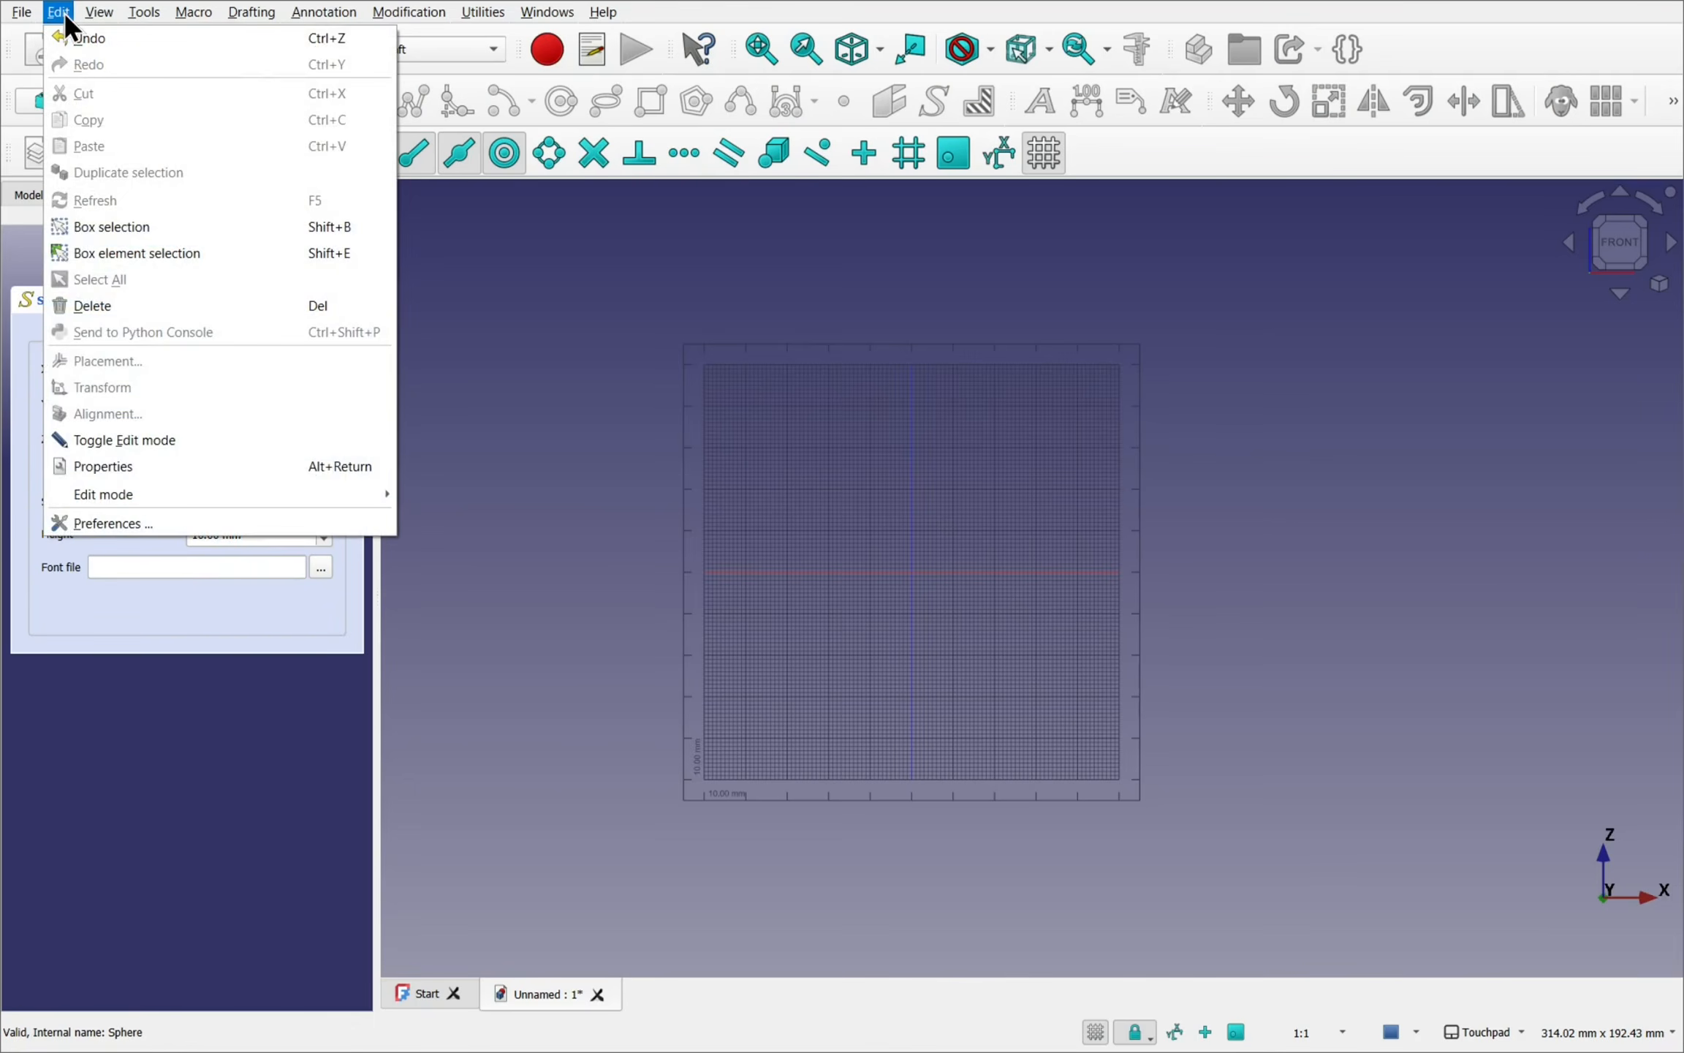
pyautogui.click(135, 523)
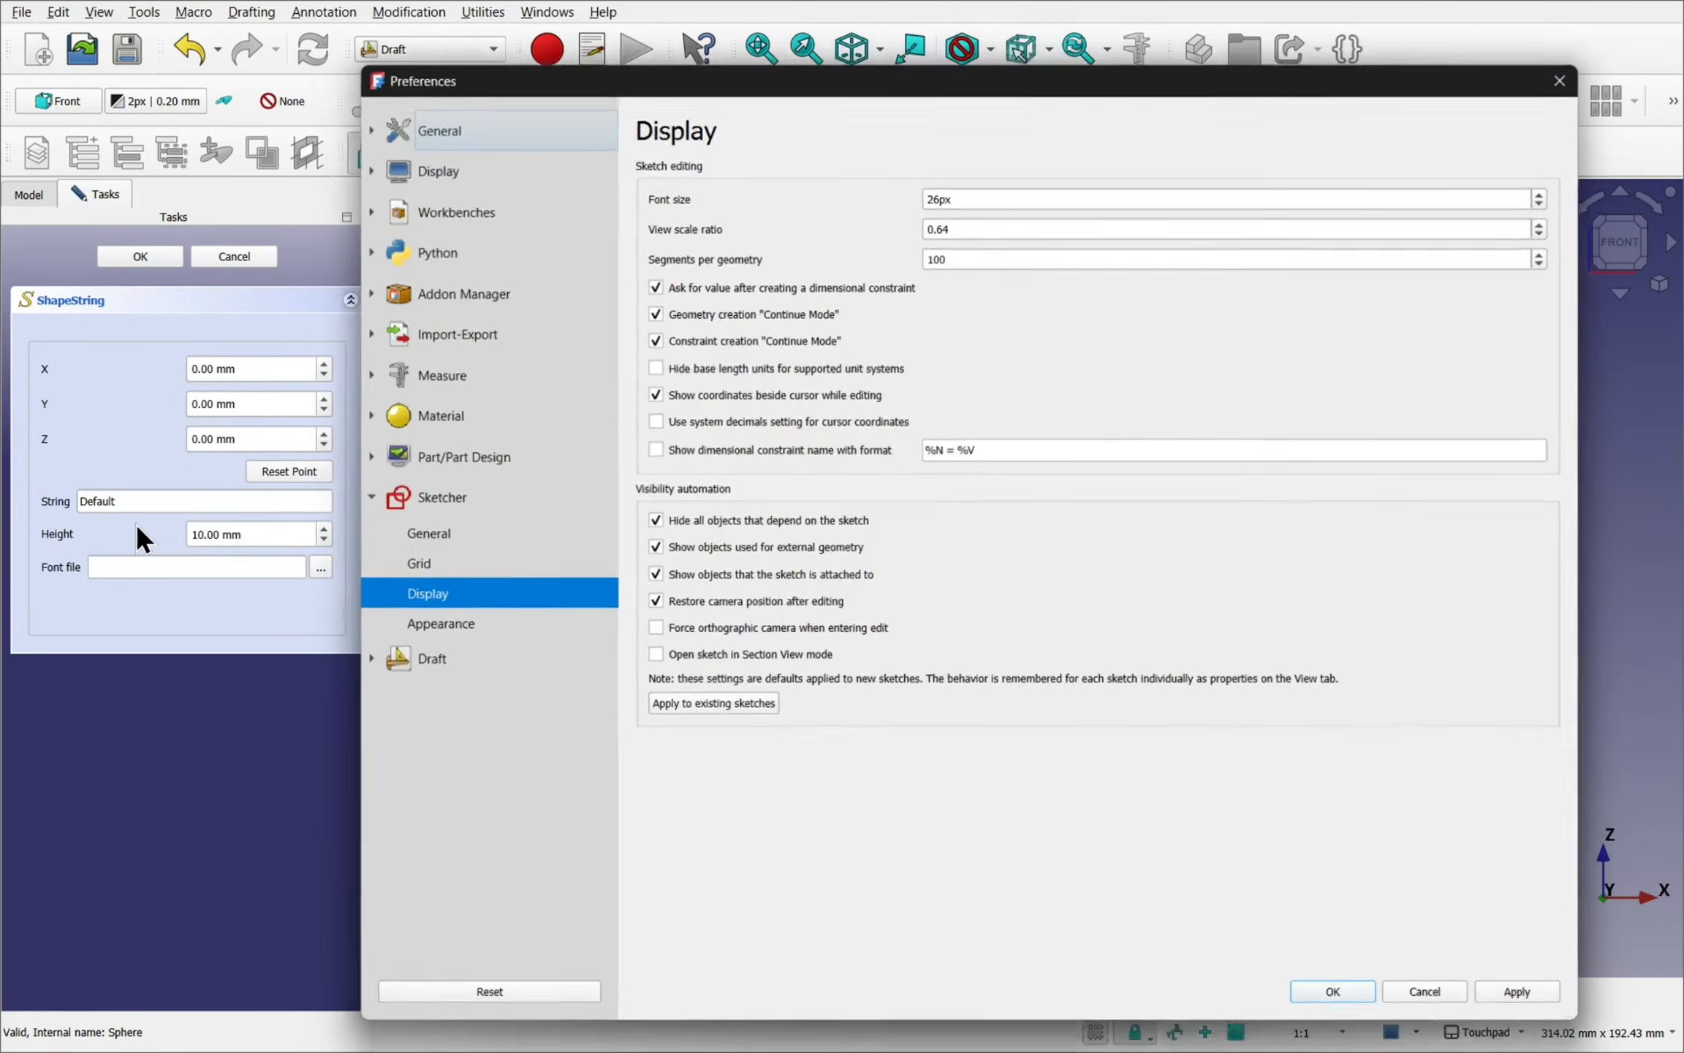
pyautogui.click(430, 662)
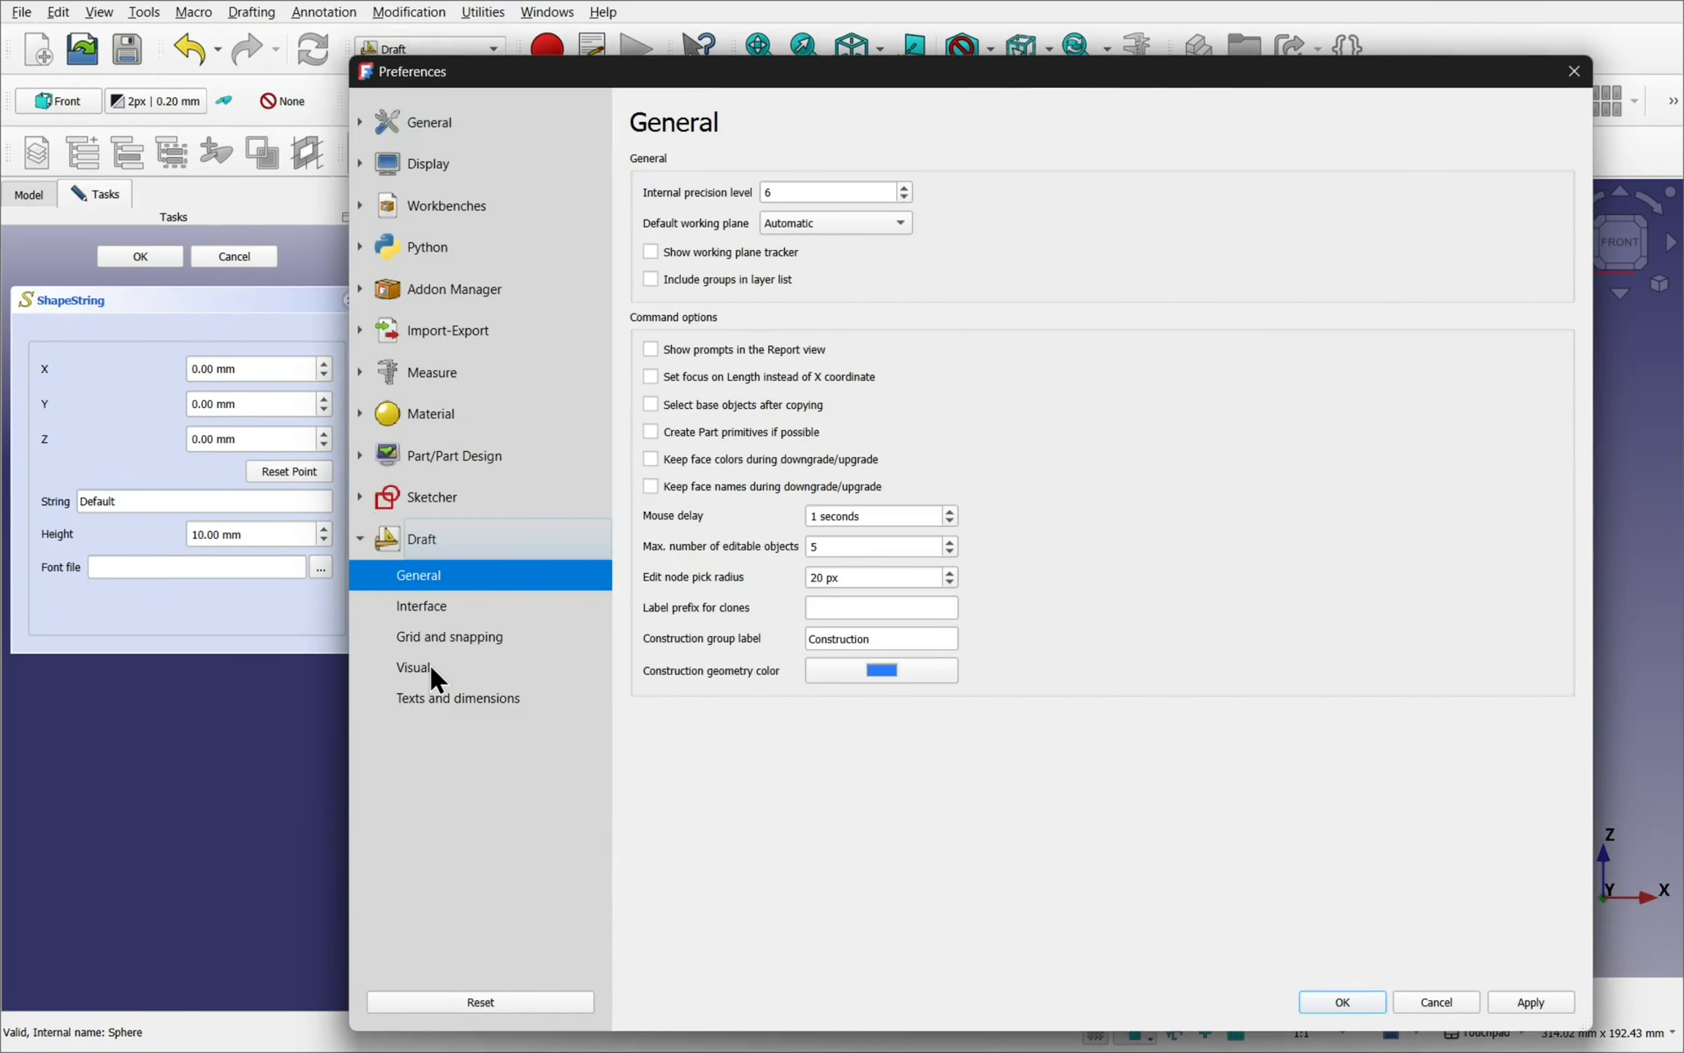
pyautogui.click(434, 706)
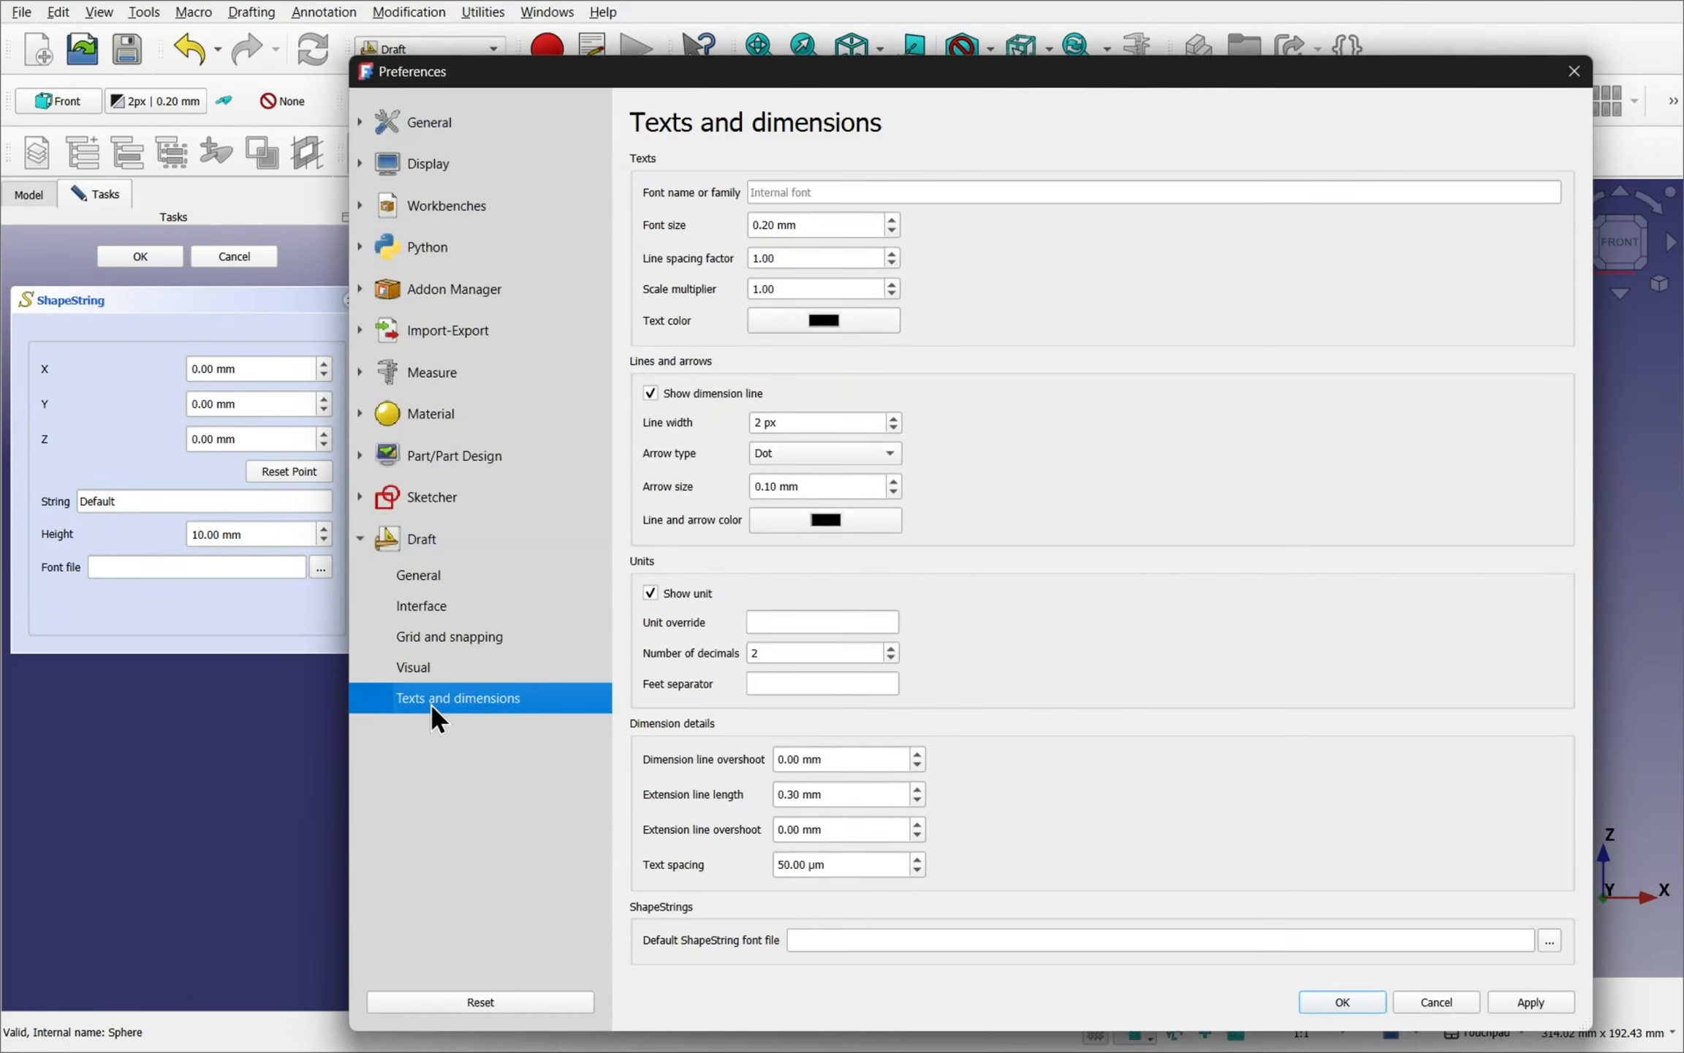
pyautogui.click(846, 190)
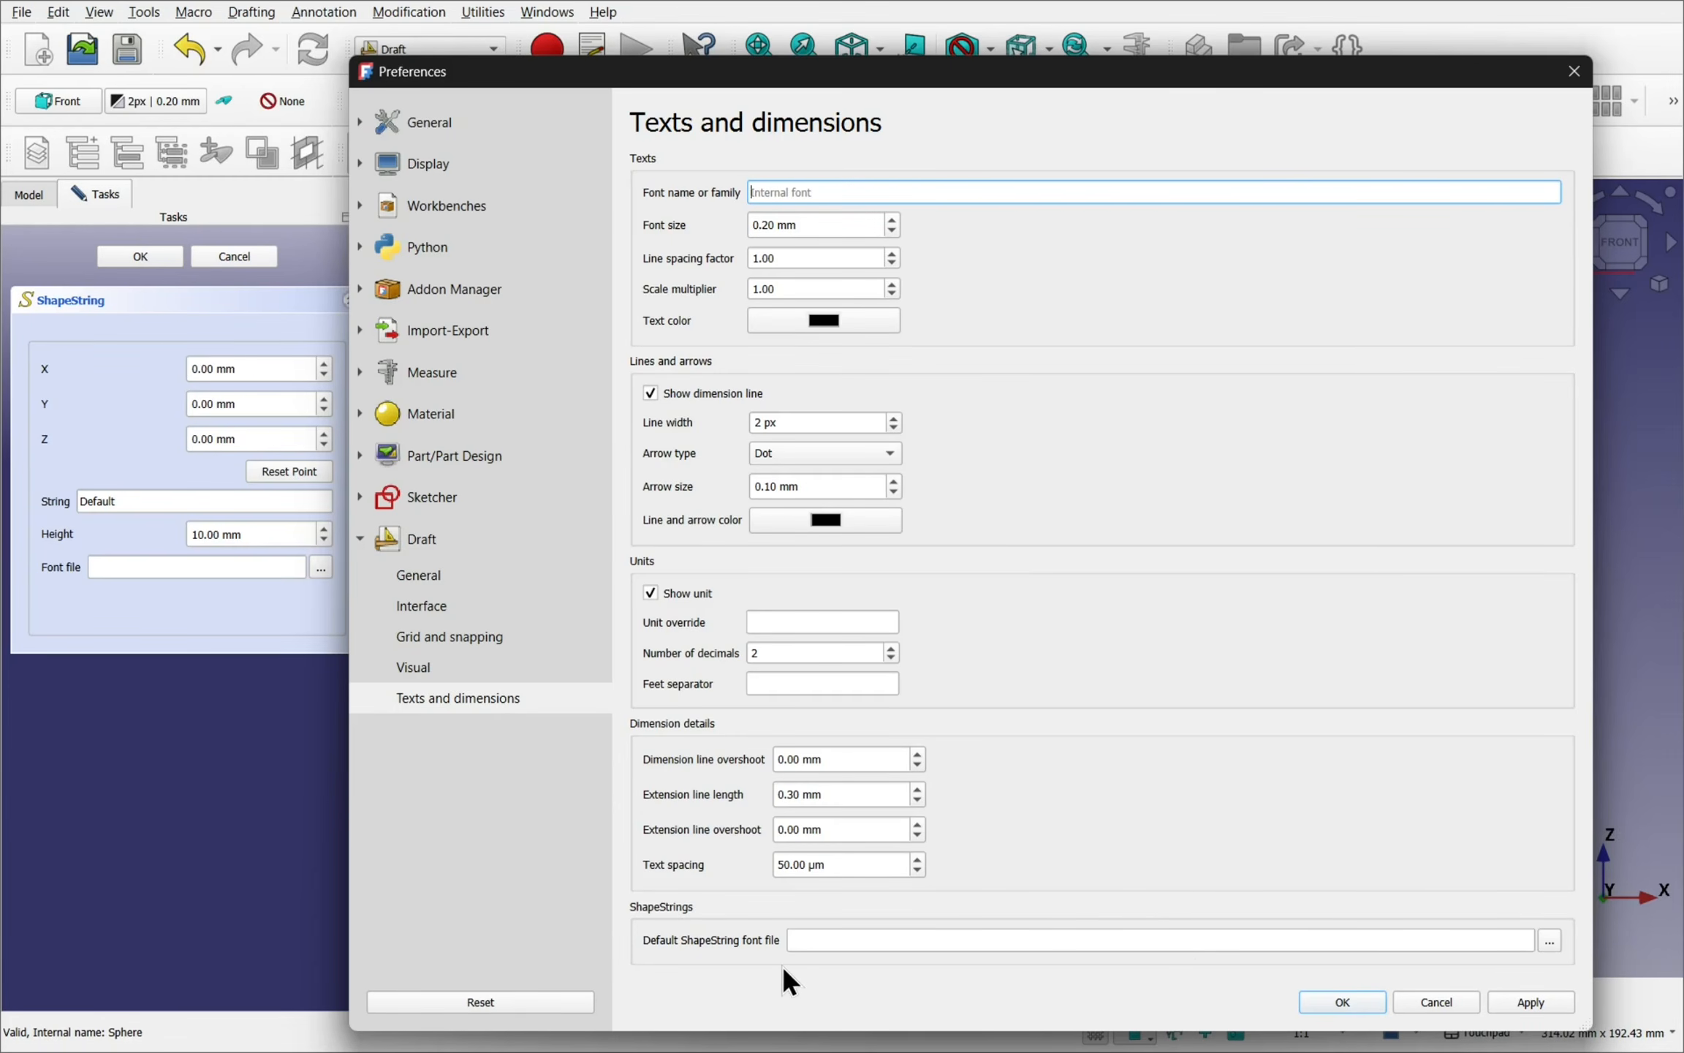
# - Browse to the C:/Windows/Fonts folder to choose the default ShapeString font file
pyautogui.click(1549, 940)
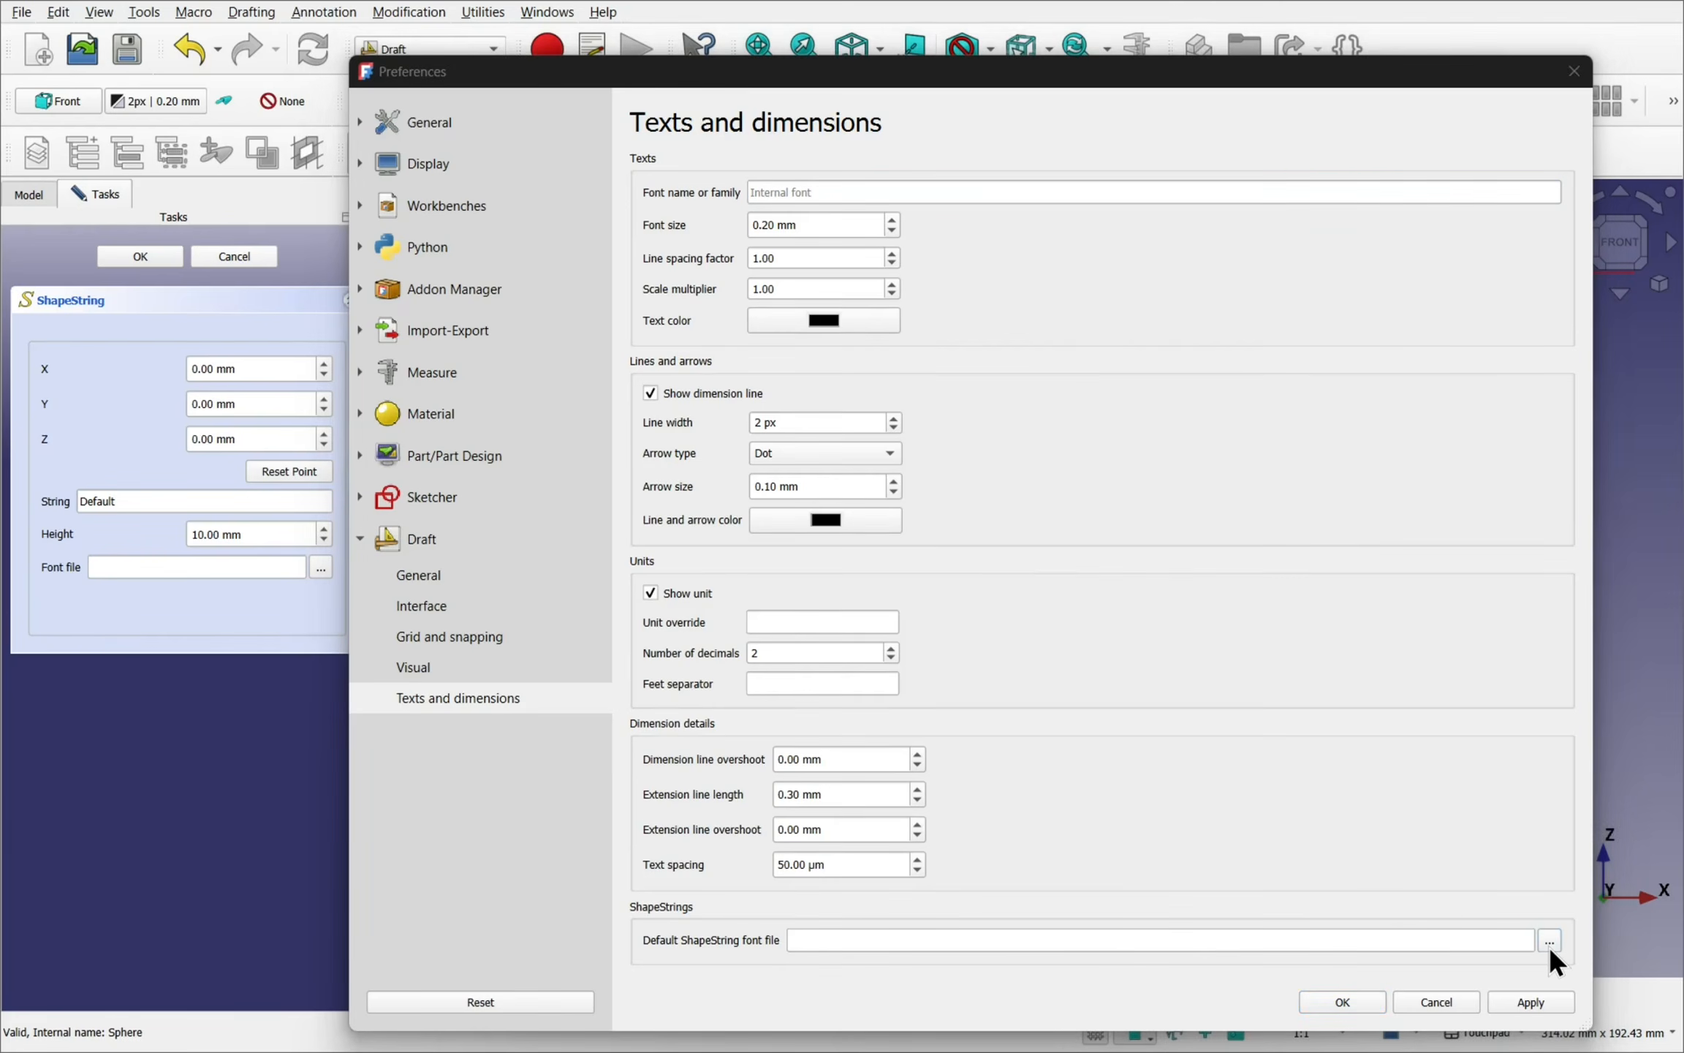
pyautogui.write('c:')
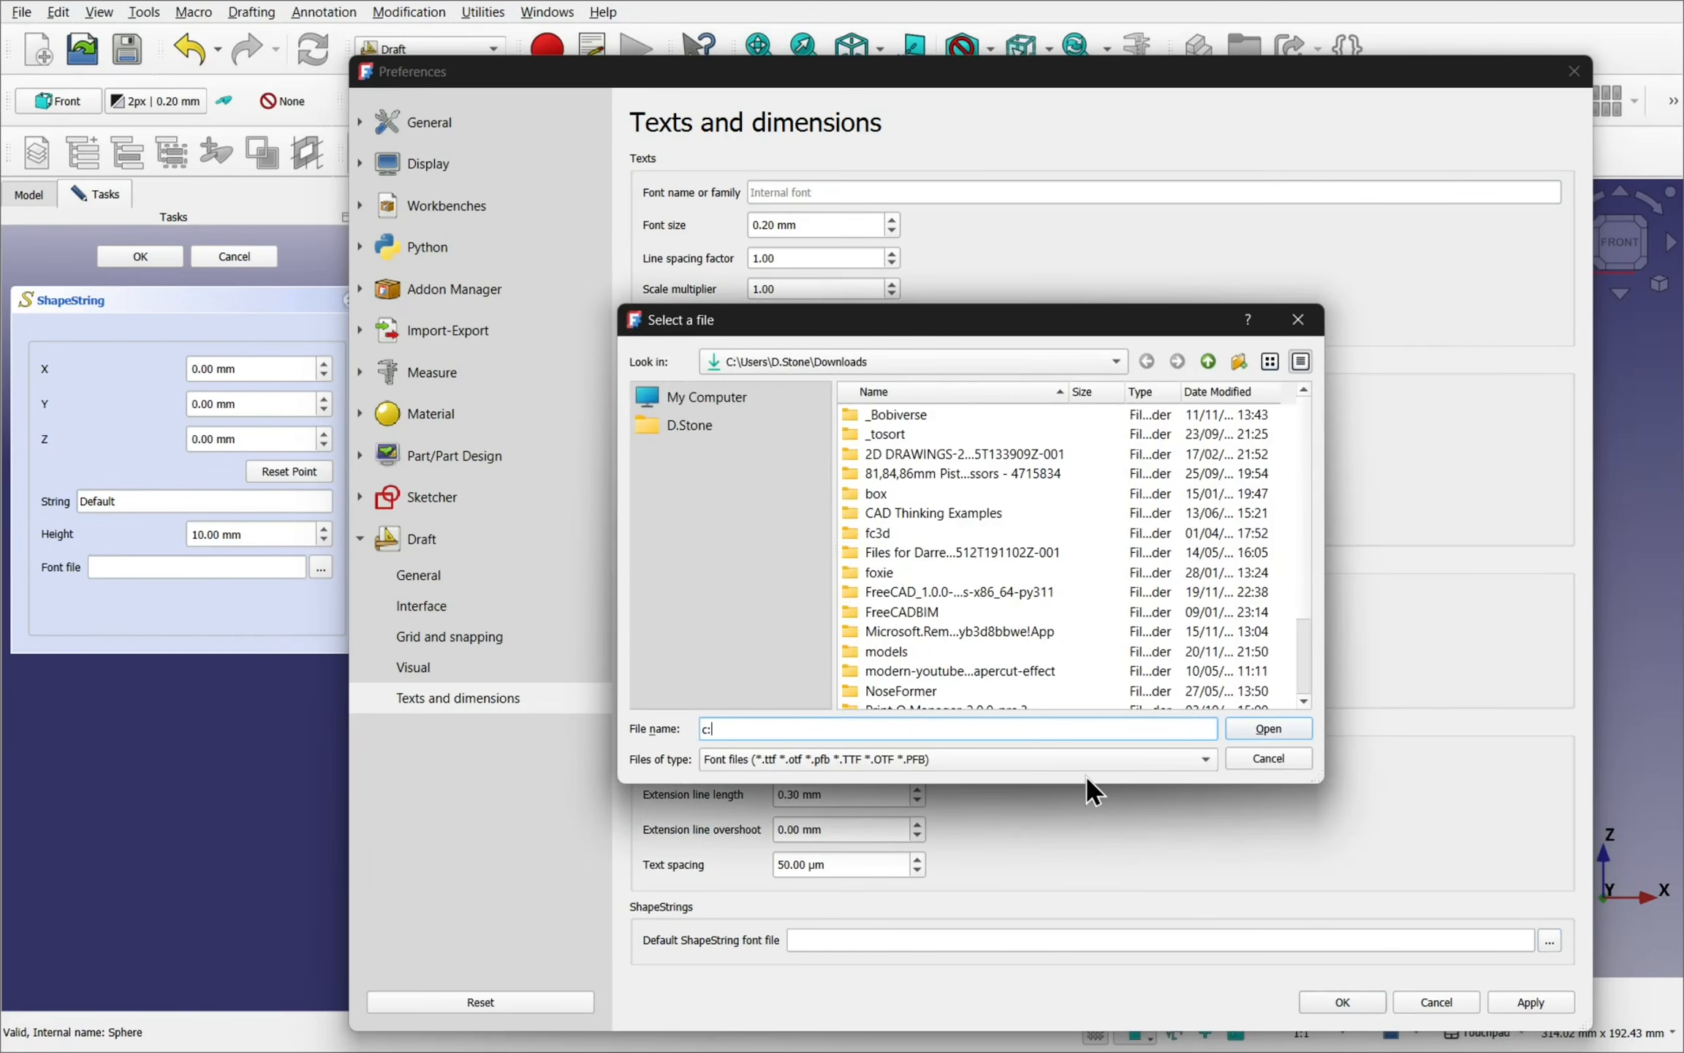
pyautogui.write('\\wind')
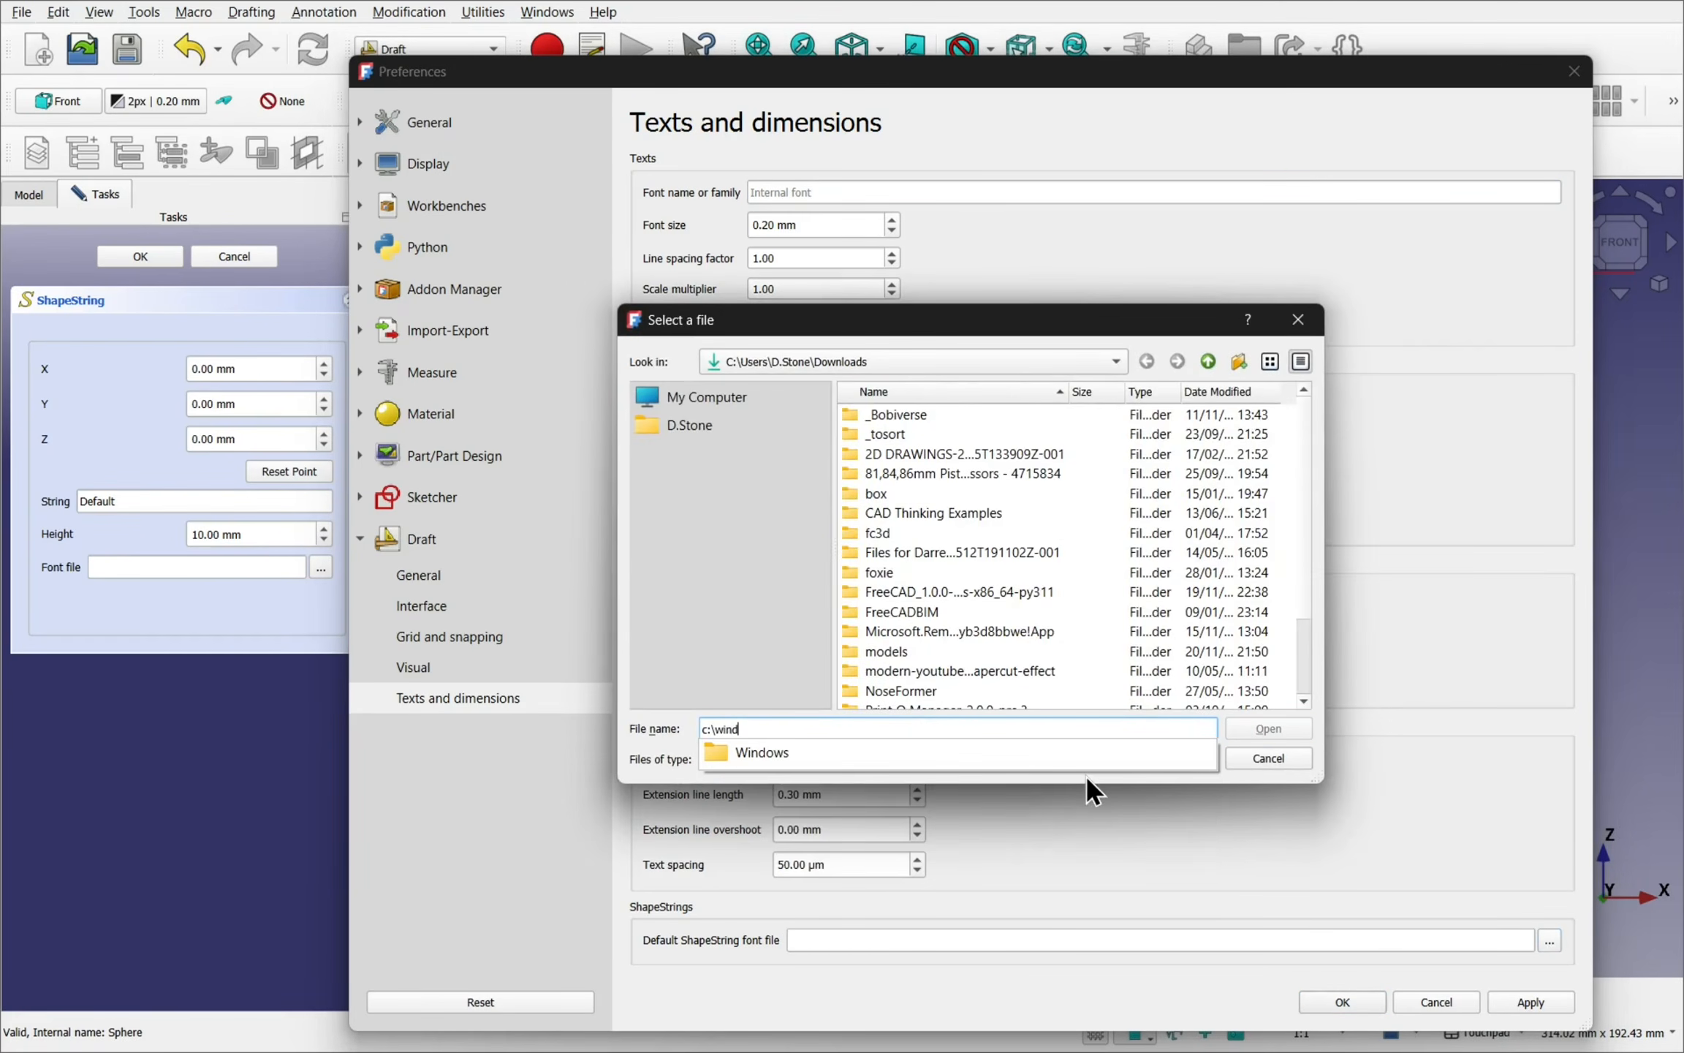
pyautogui.click(957, 749)
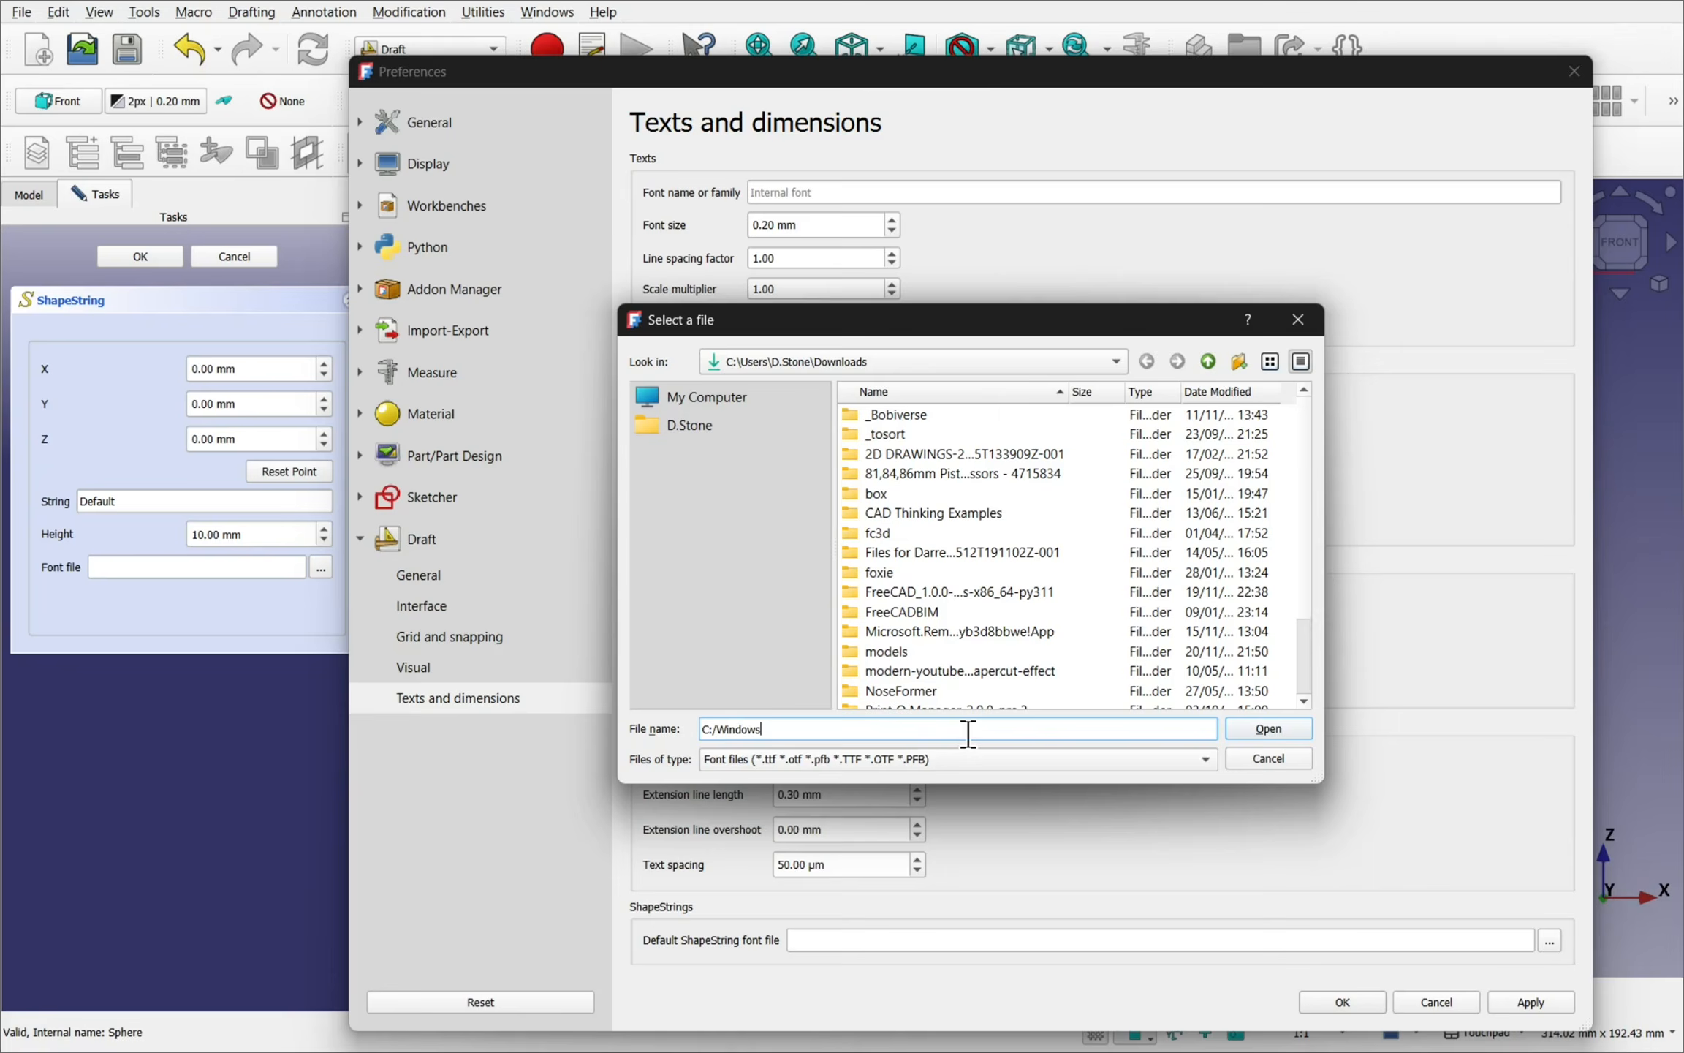
pyautogui.write('/fo')
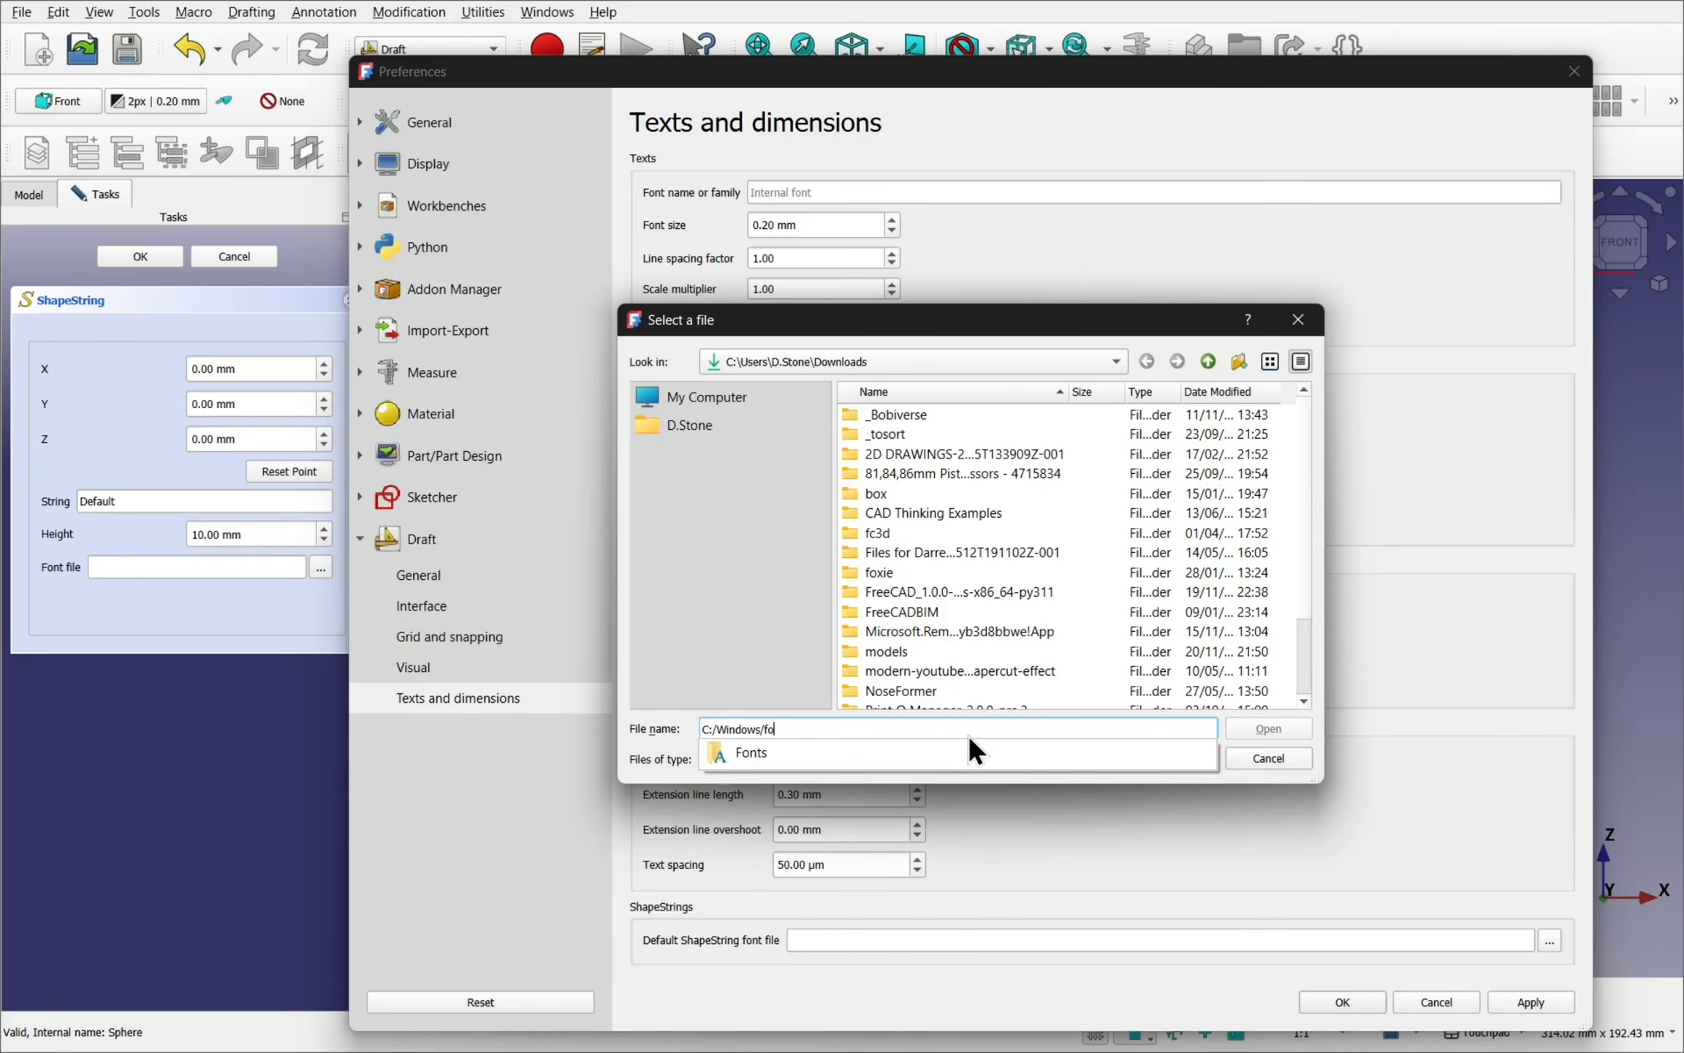
pyautogui.click(989, 748)
pyautogui.click(1269, 728)
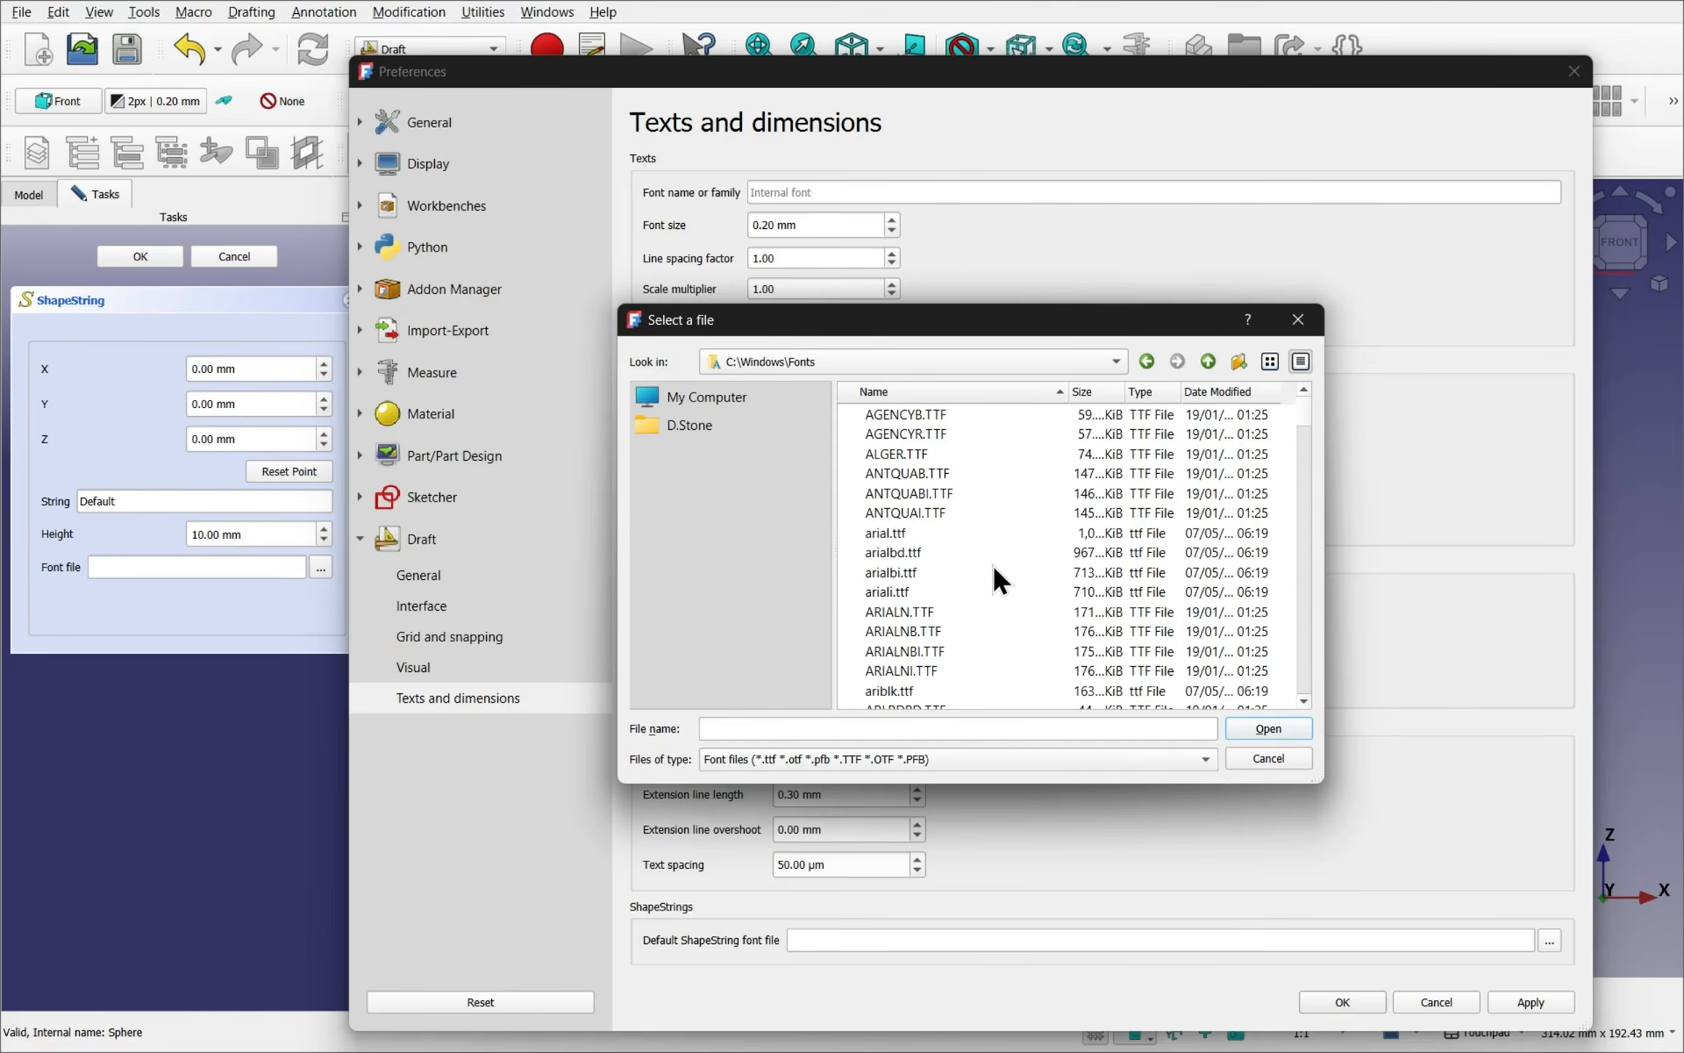
# - Choose tahoma.ttf as the default ShapeString font file and save the preferences
pyautogui.scroll(-8, 978, 589)
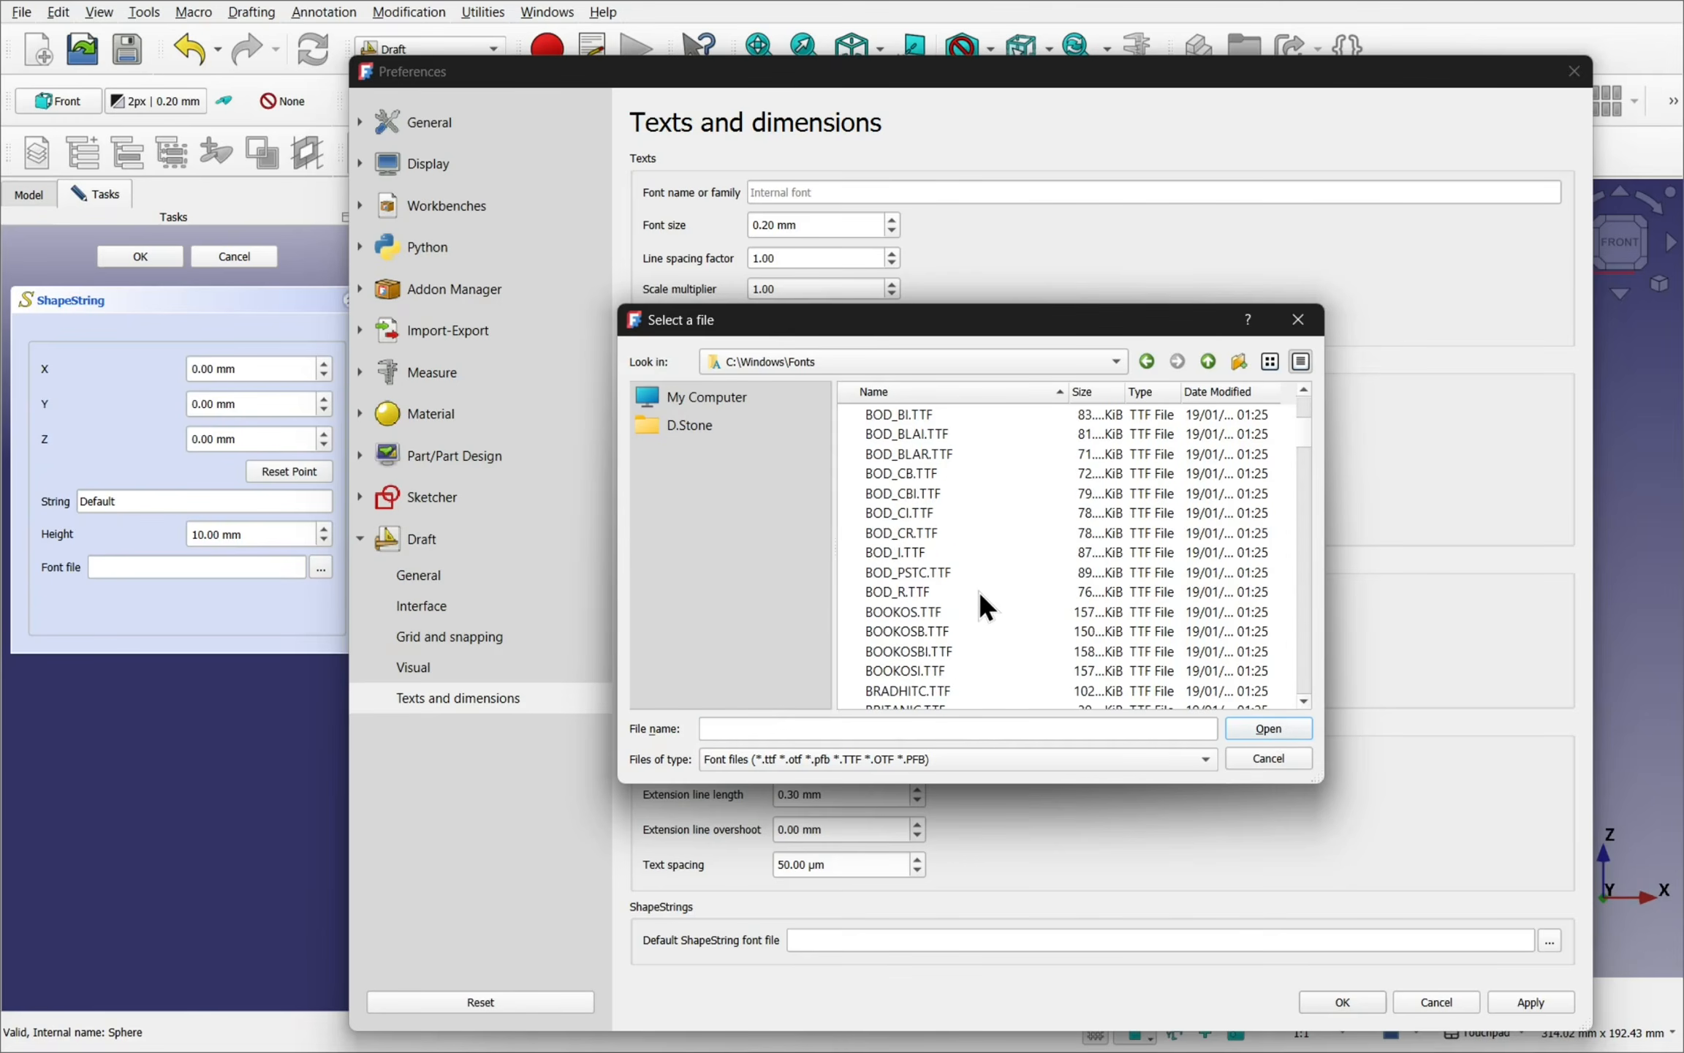
pyautogui.scroll(-5, 977, 589)
pyautogui.click(920, 611)
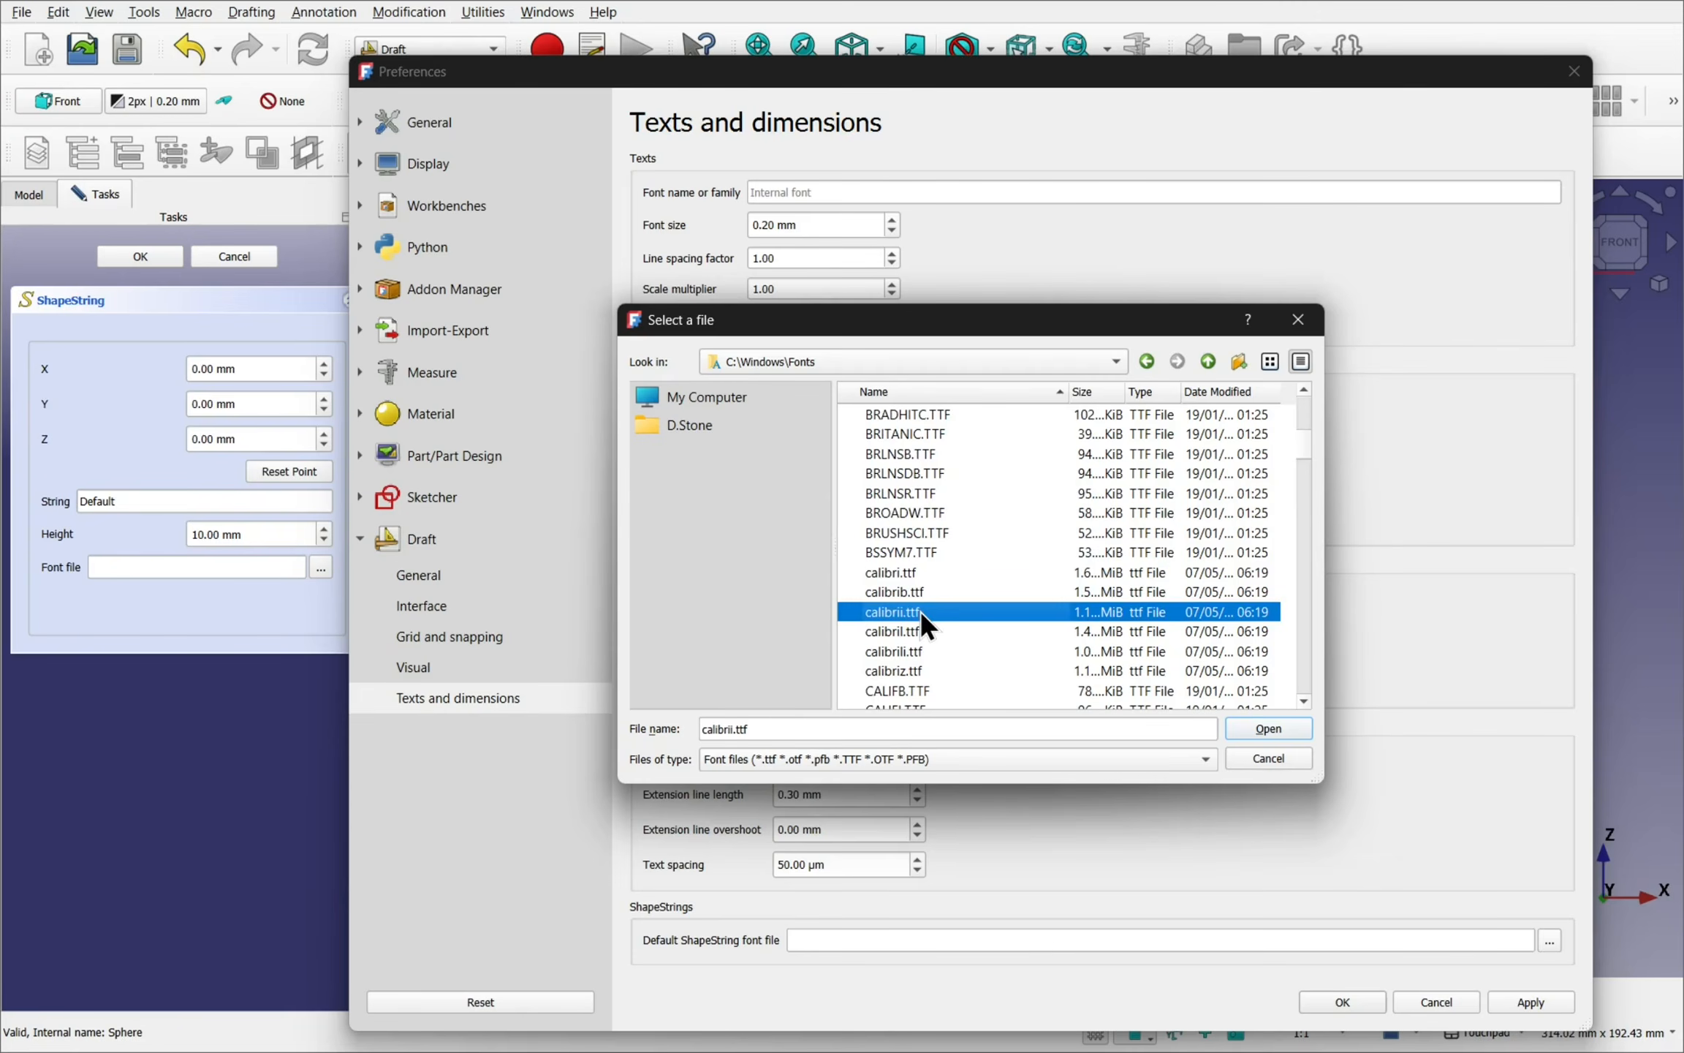
pyautogui.press('t')
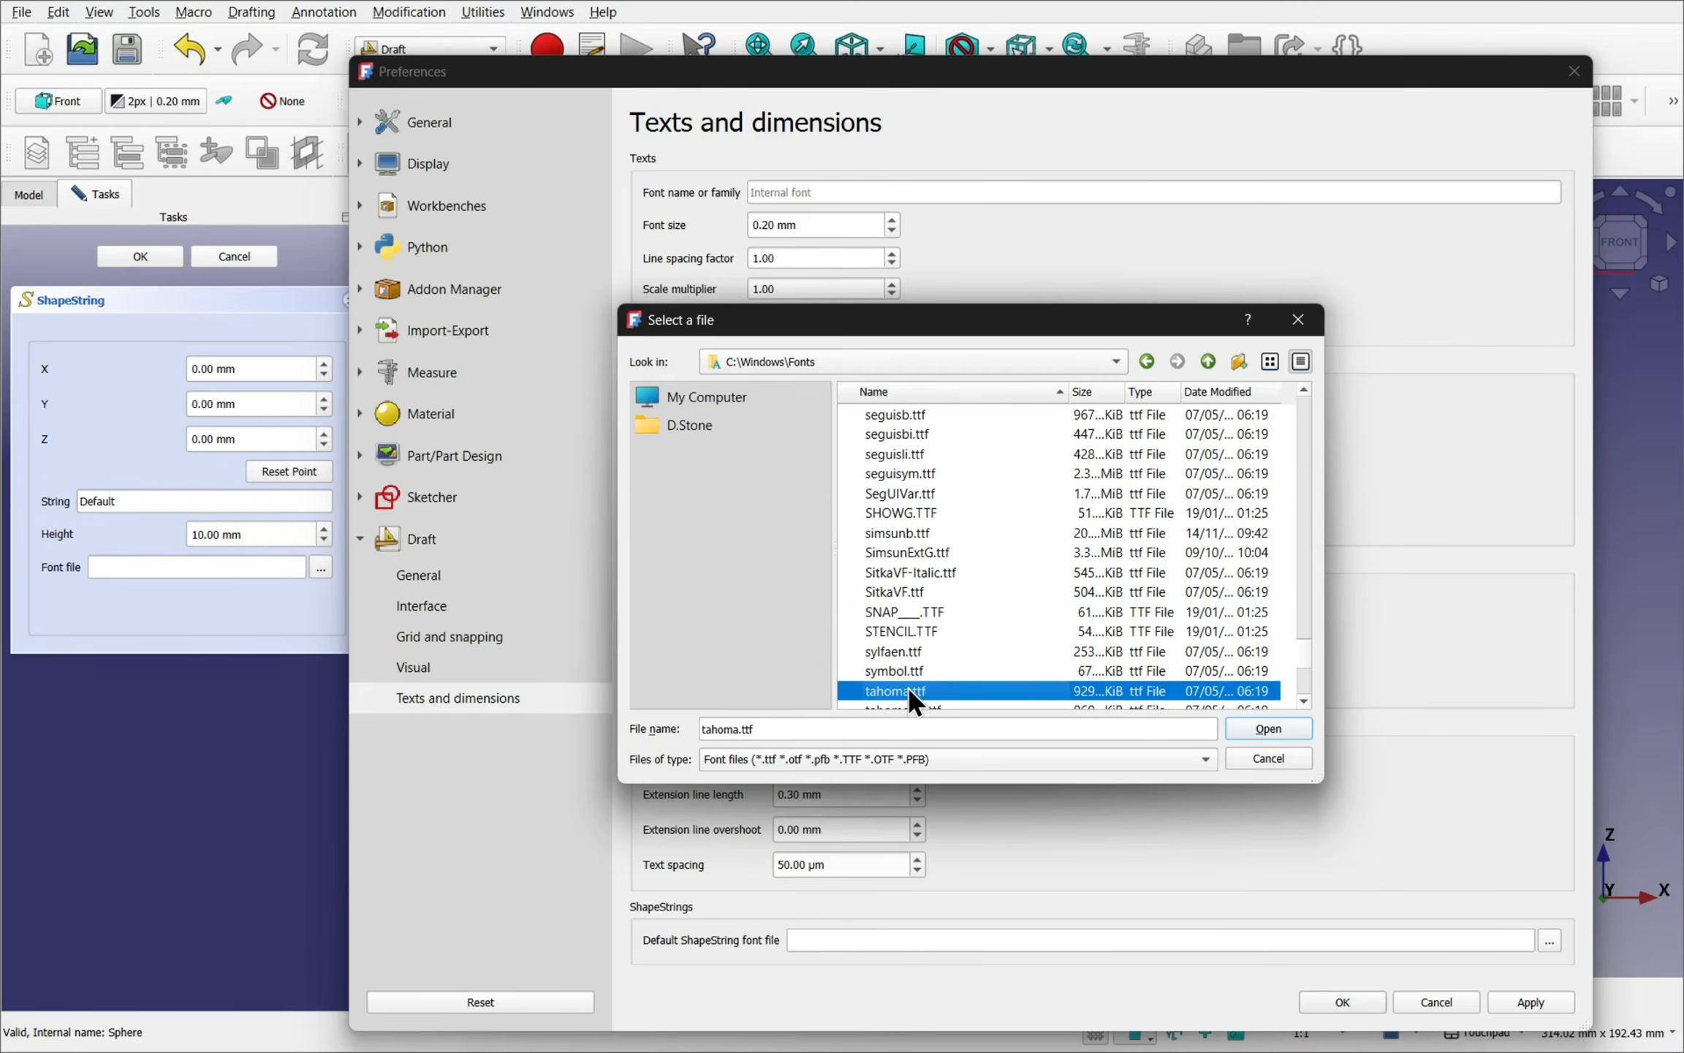
pyautogui.click(1275, 728)
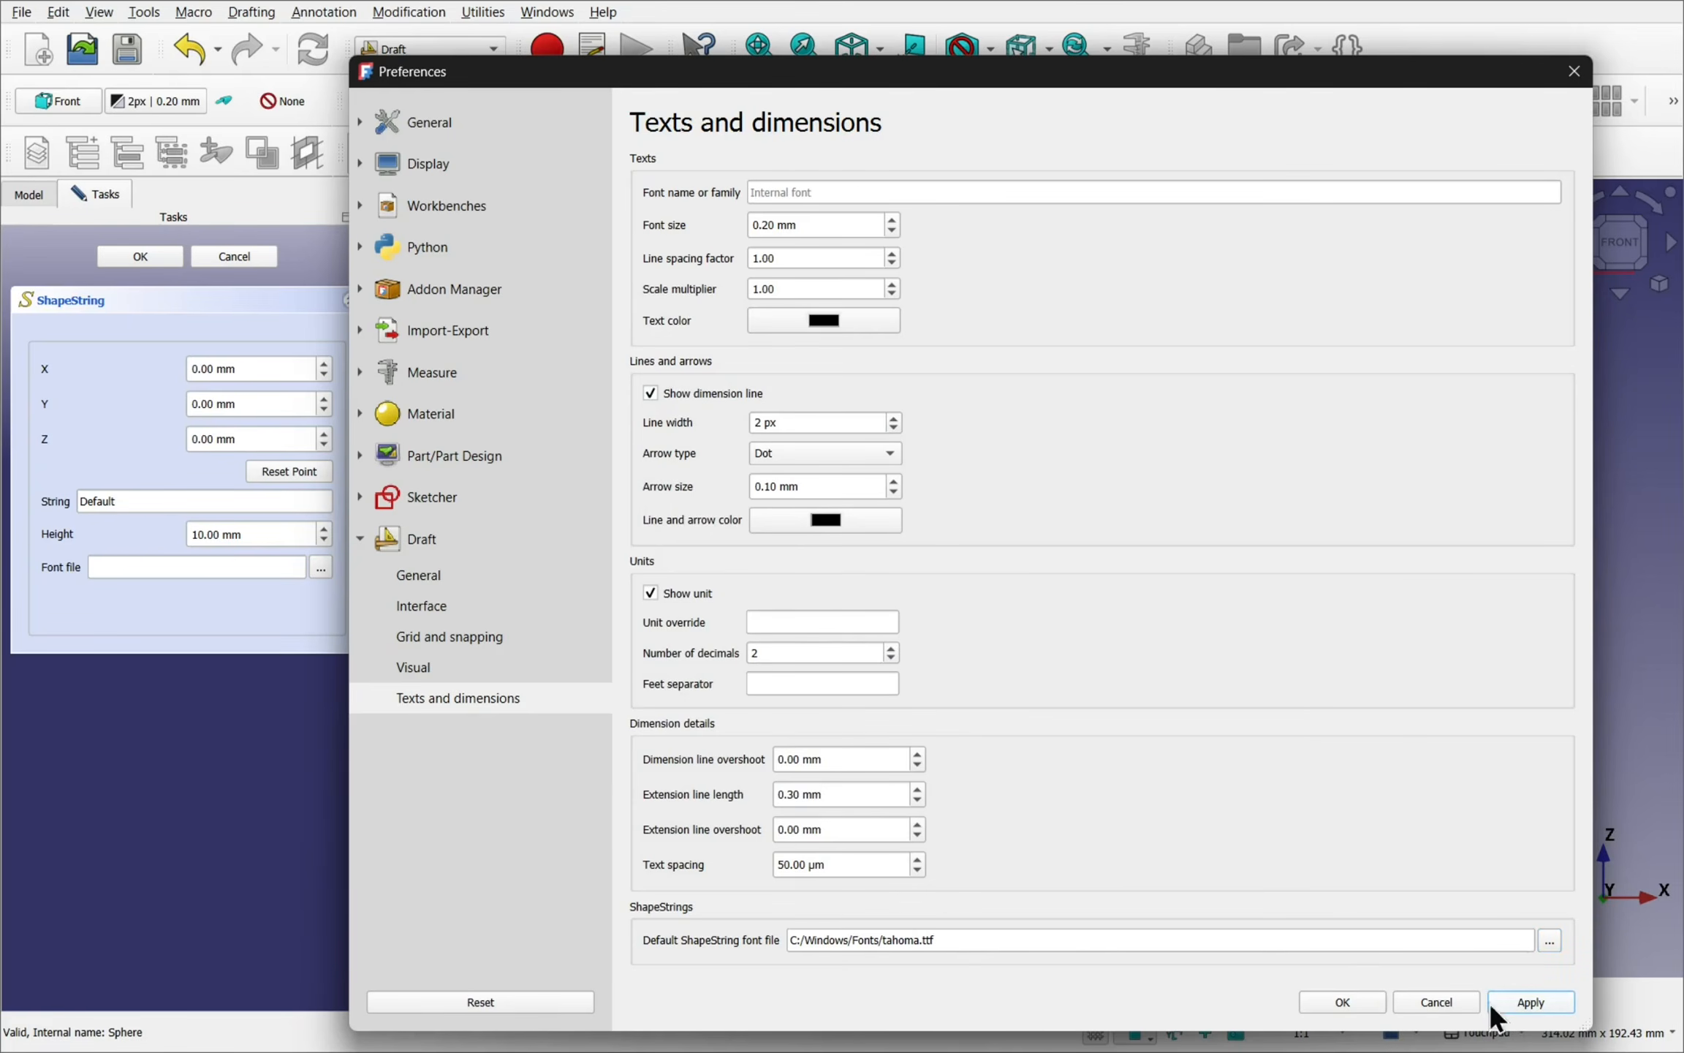
pyautogui.click(1353, 1004)
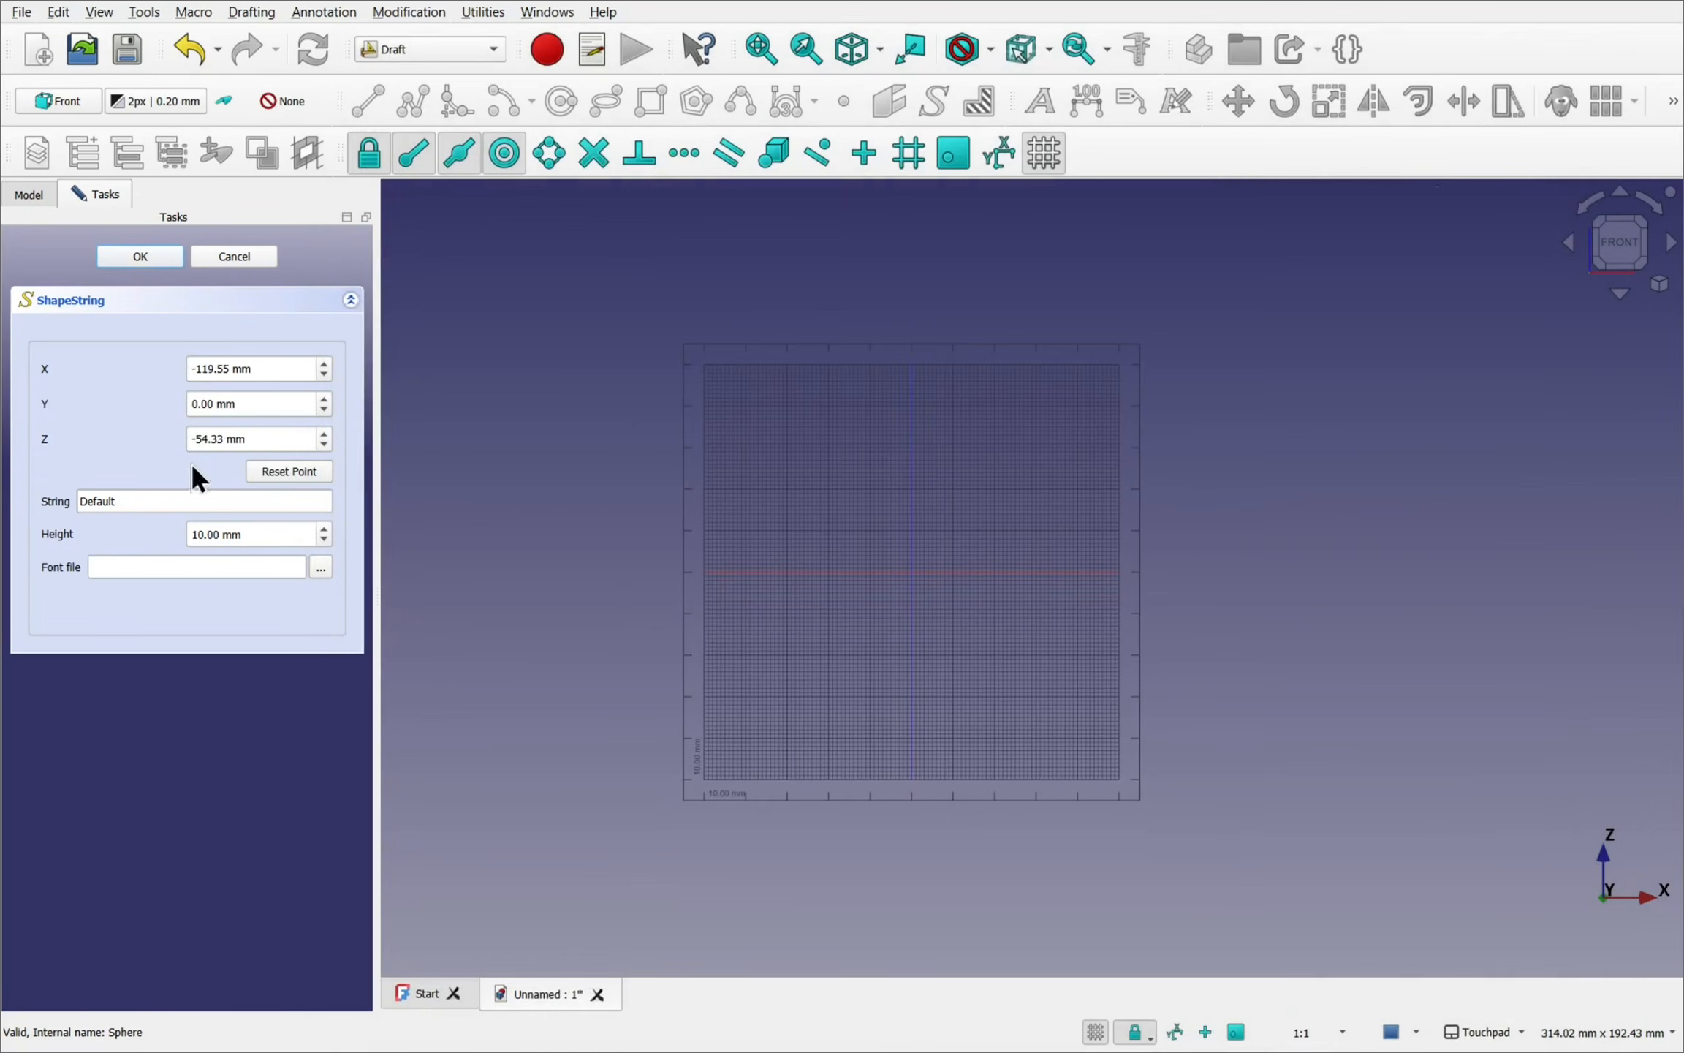
# - Restart the Shape from text command and set its height to 40 mm and its string to "10"
pyautogui.click(232, 255)
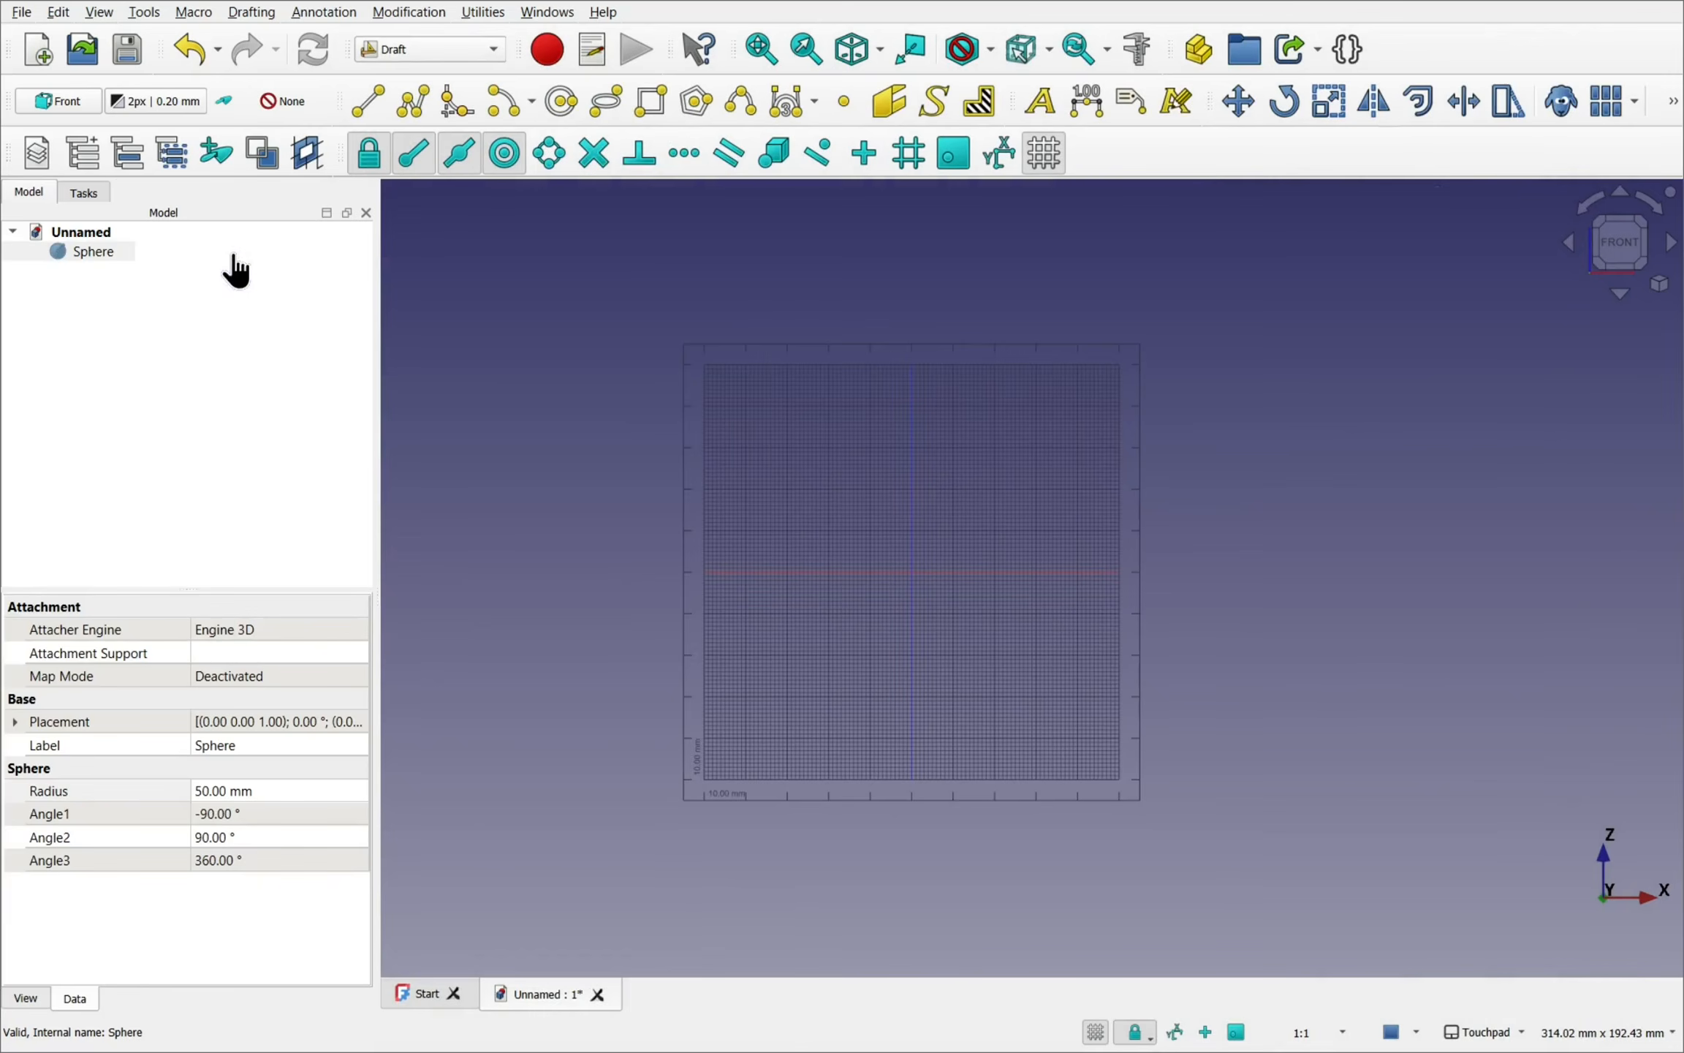
pyautogui.click(935, 99)
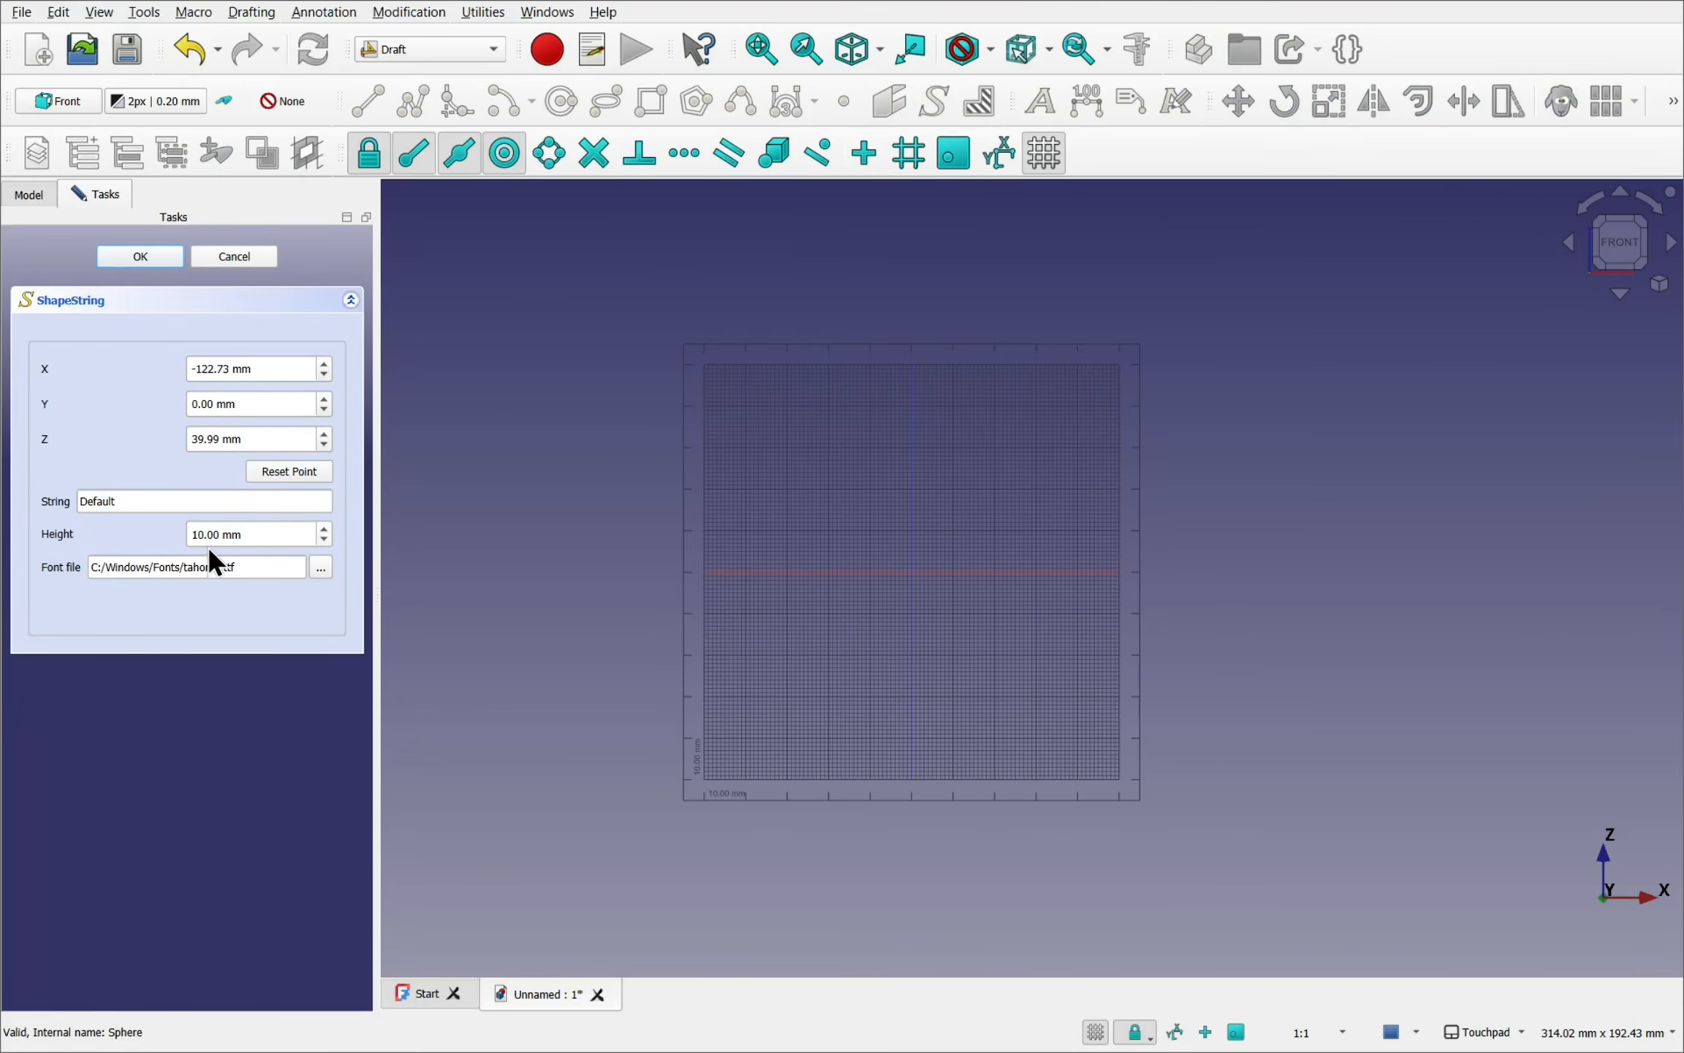
pyautogui.moveTo(204, 534); pyautogui.dragTo(176, 532)
pyautogui.write('40')
pyautogui.click(146, 497)
pyautogui.moveTo(146, 499); pyautogui.dragTo(54, 504)
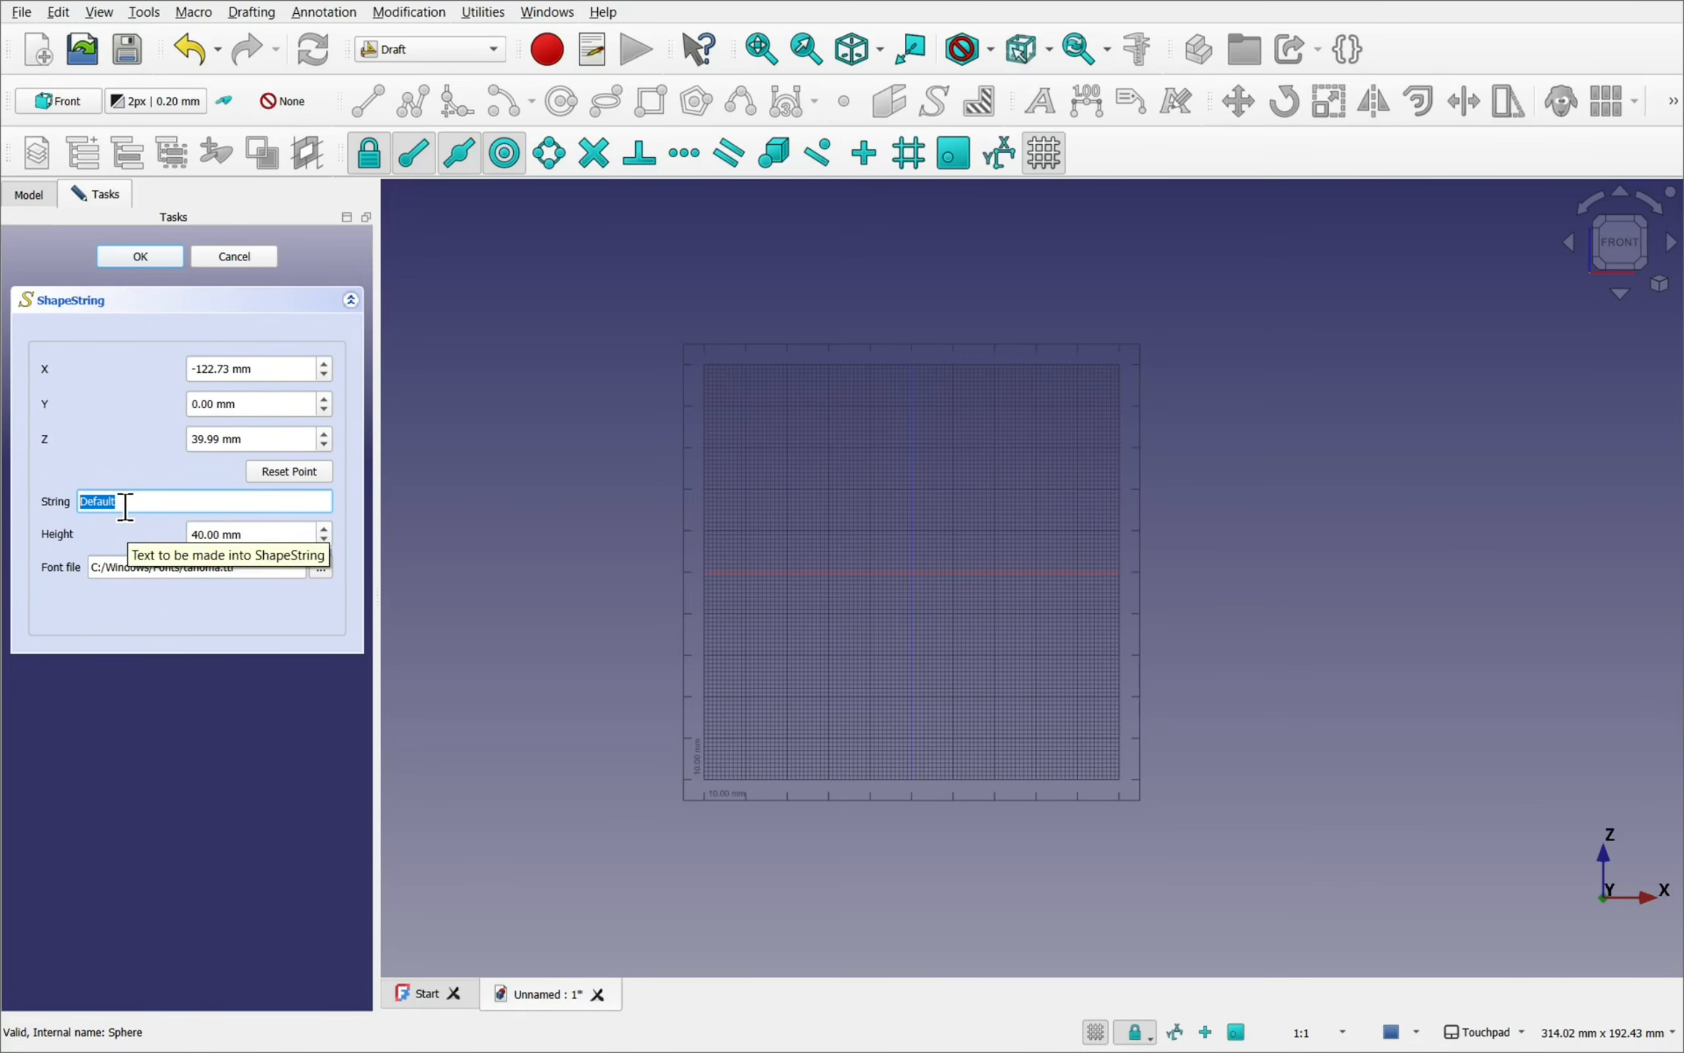
pyautogui.write('10')
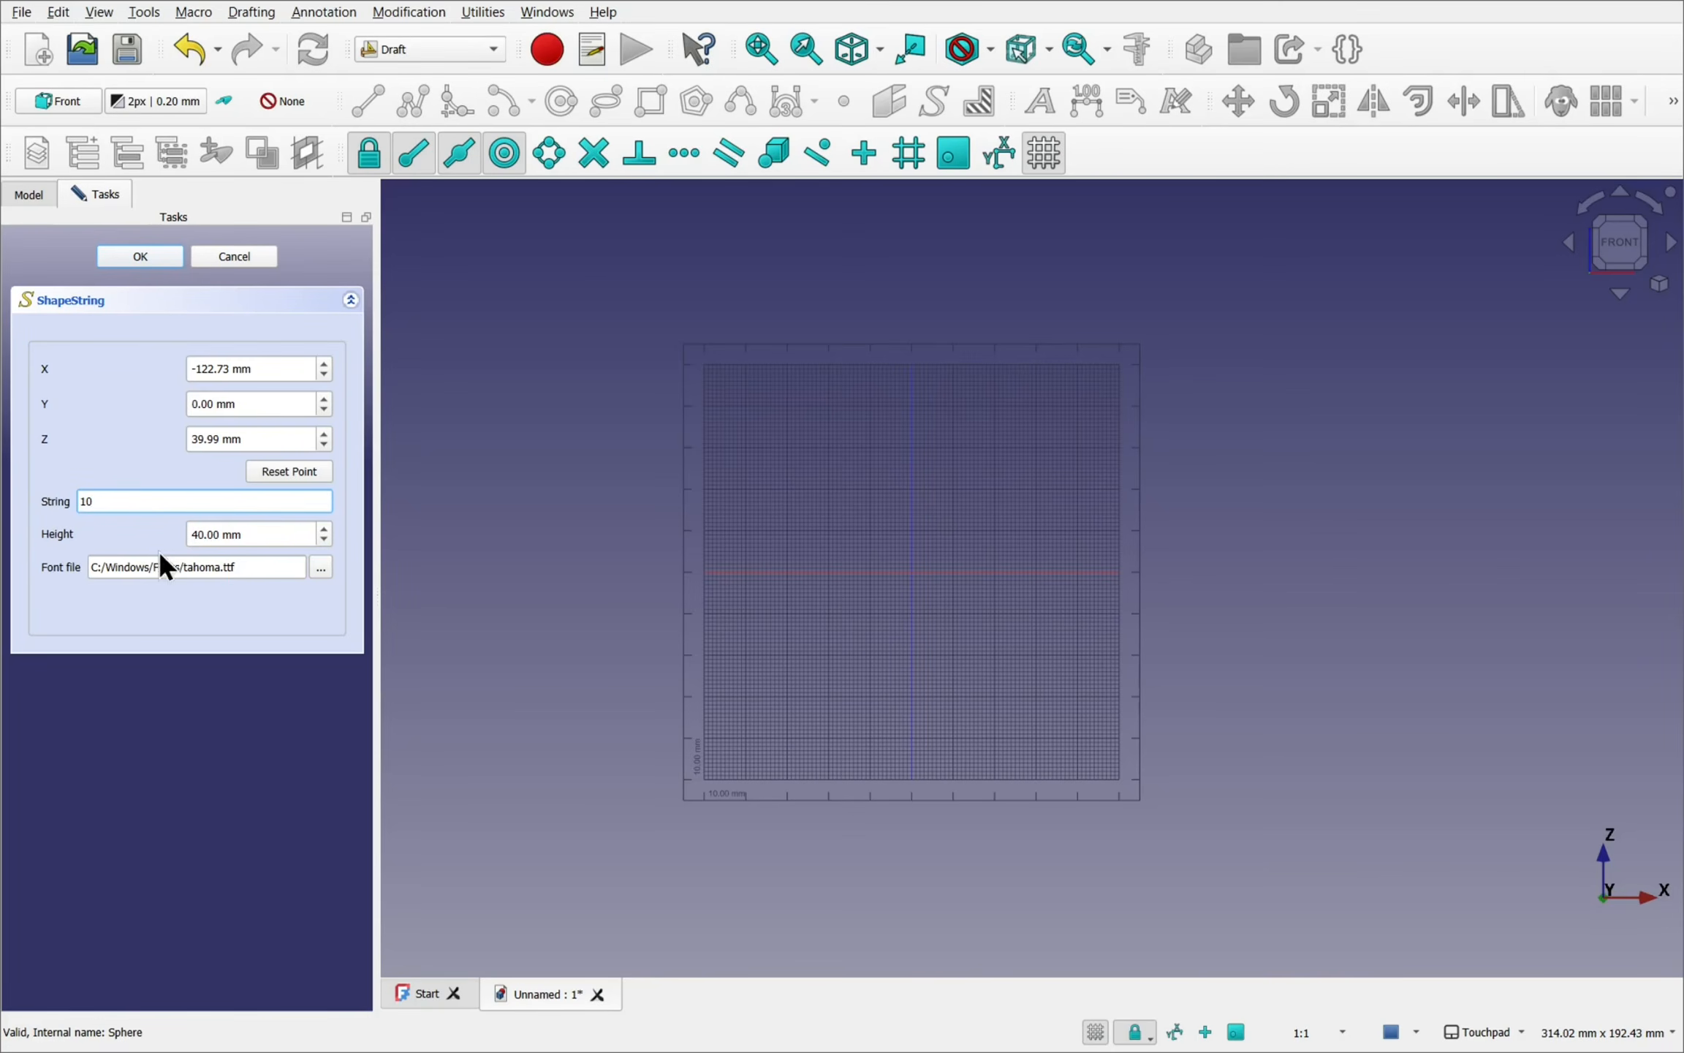
# - Reset the ShapeString's insertion point to the origin and create the text
pyautogui.moveTo(131, 500); pyautogui.dragTo(69, 501)
pyautogui.click(131, 500)
pyautogui.click(279, 474)
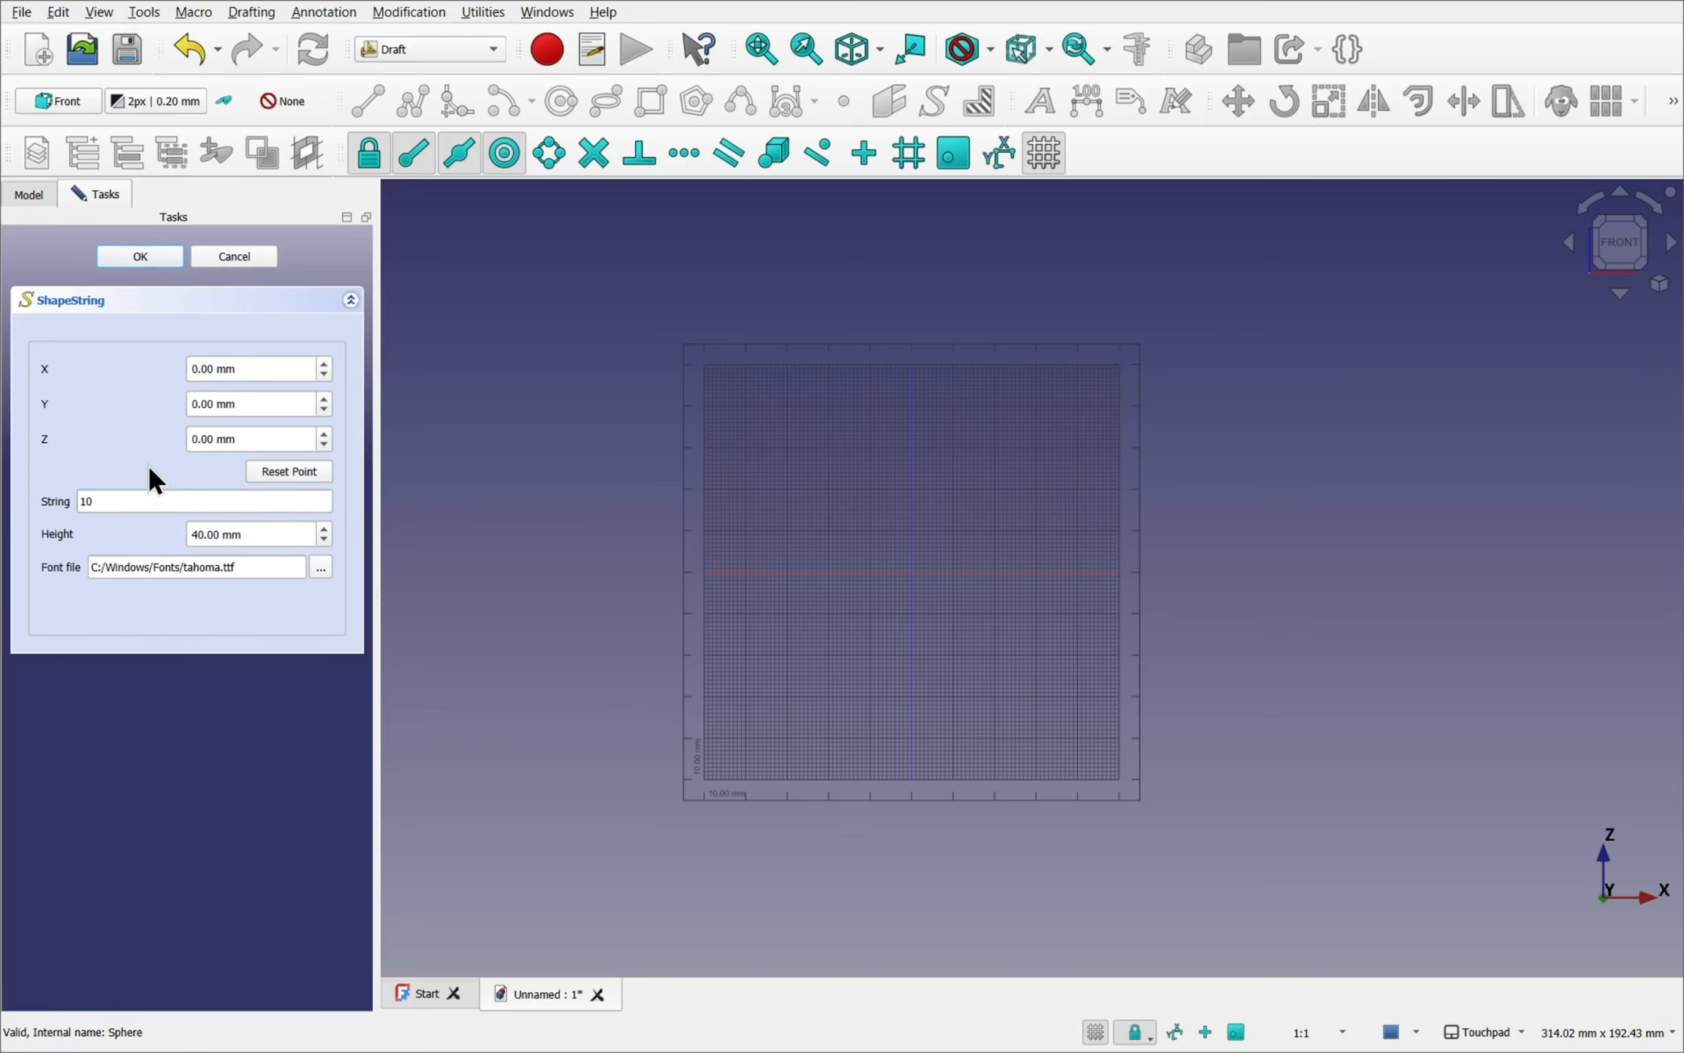
pyautogui.click(138, 258)
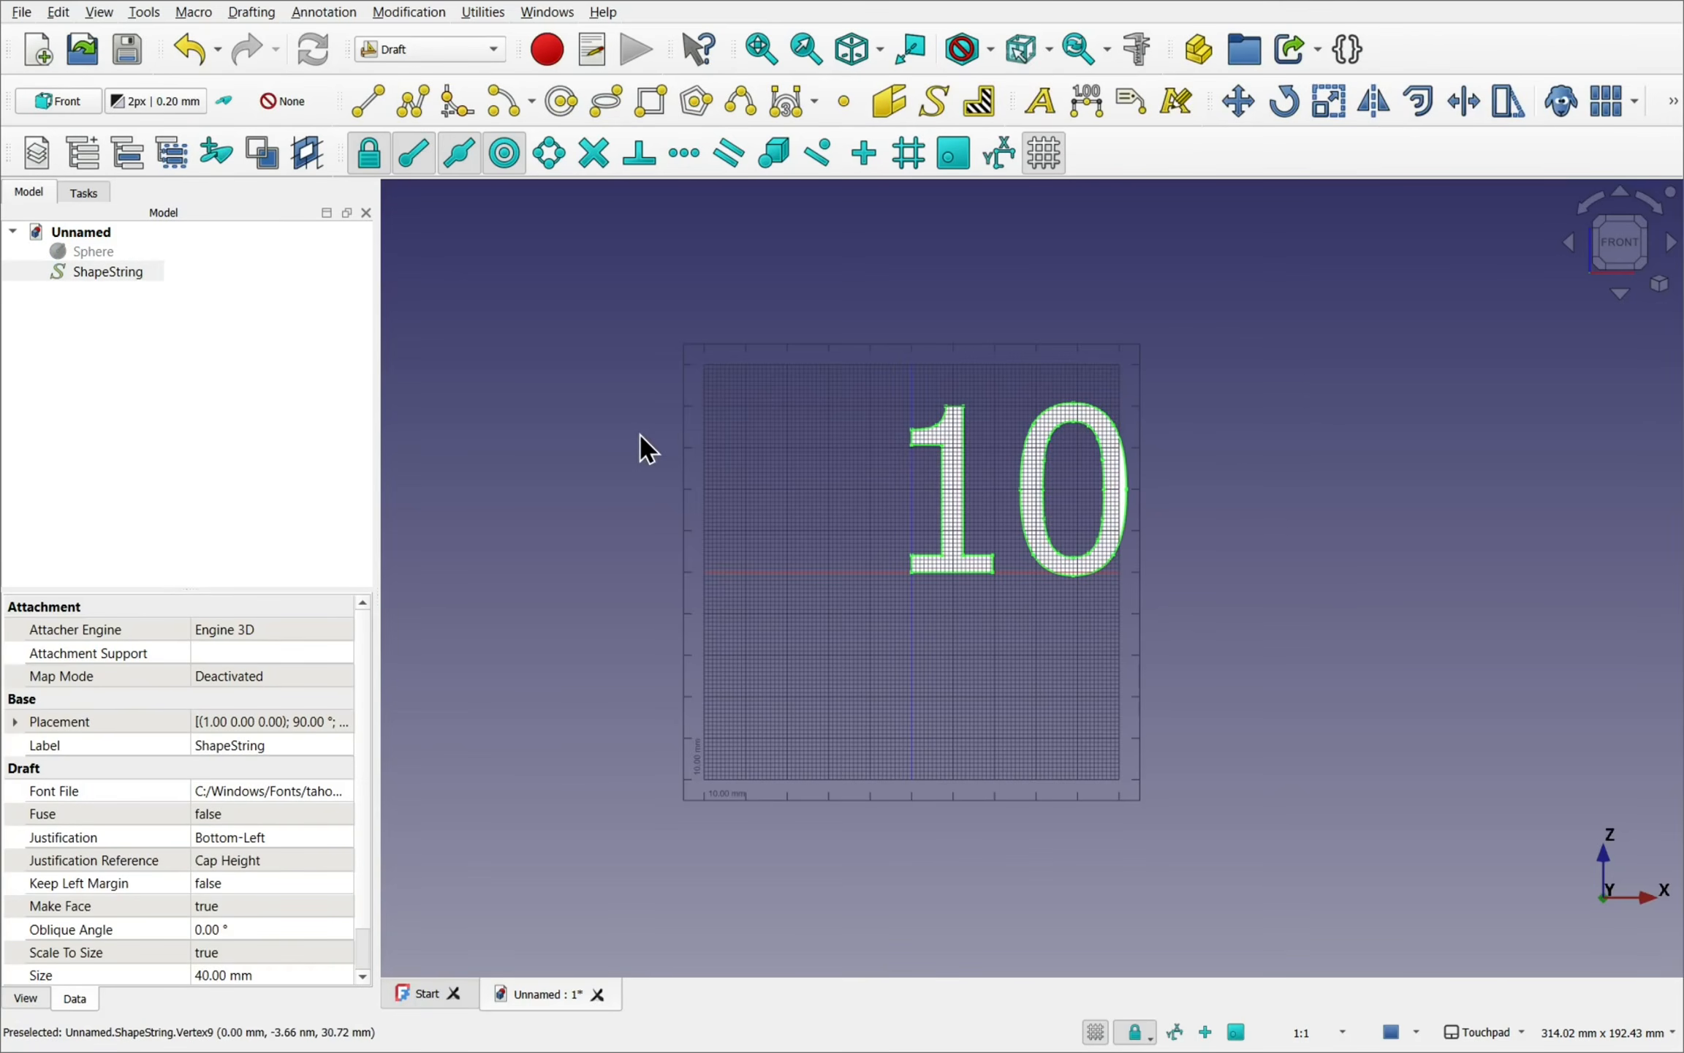
# - Set the ShapeString's justification to Middle-Center so the text is centred on the origin
pyautogui.click(107, 274)
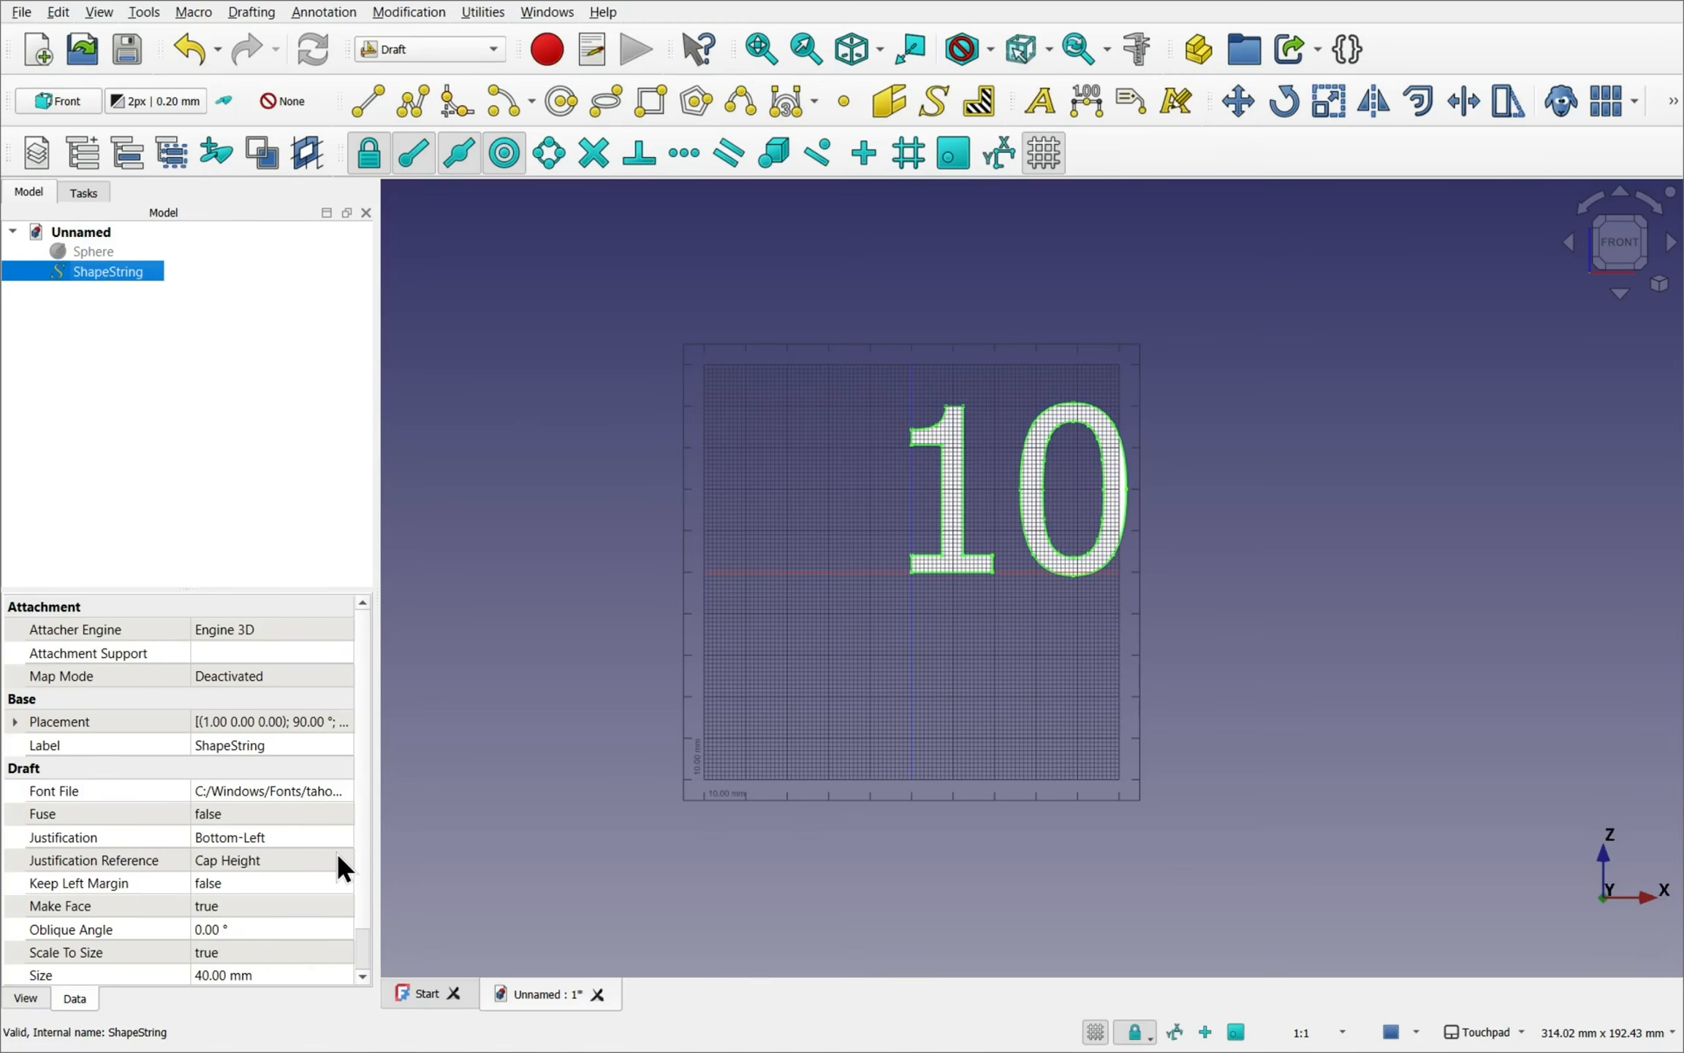
pyautogui.click(266, 837)
pyautogui.click(266, 837)
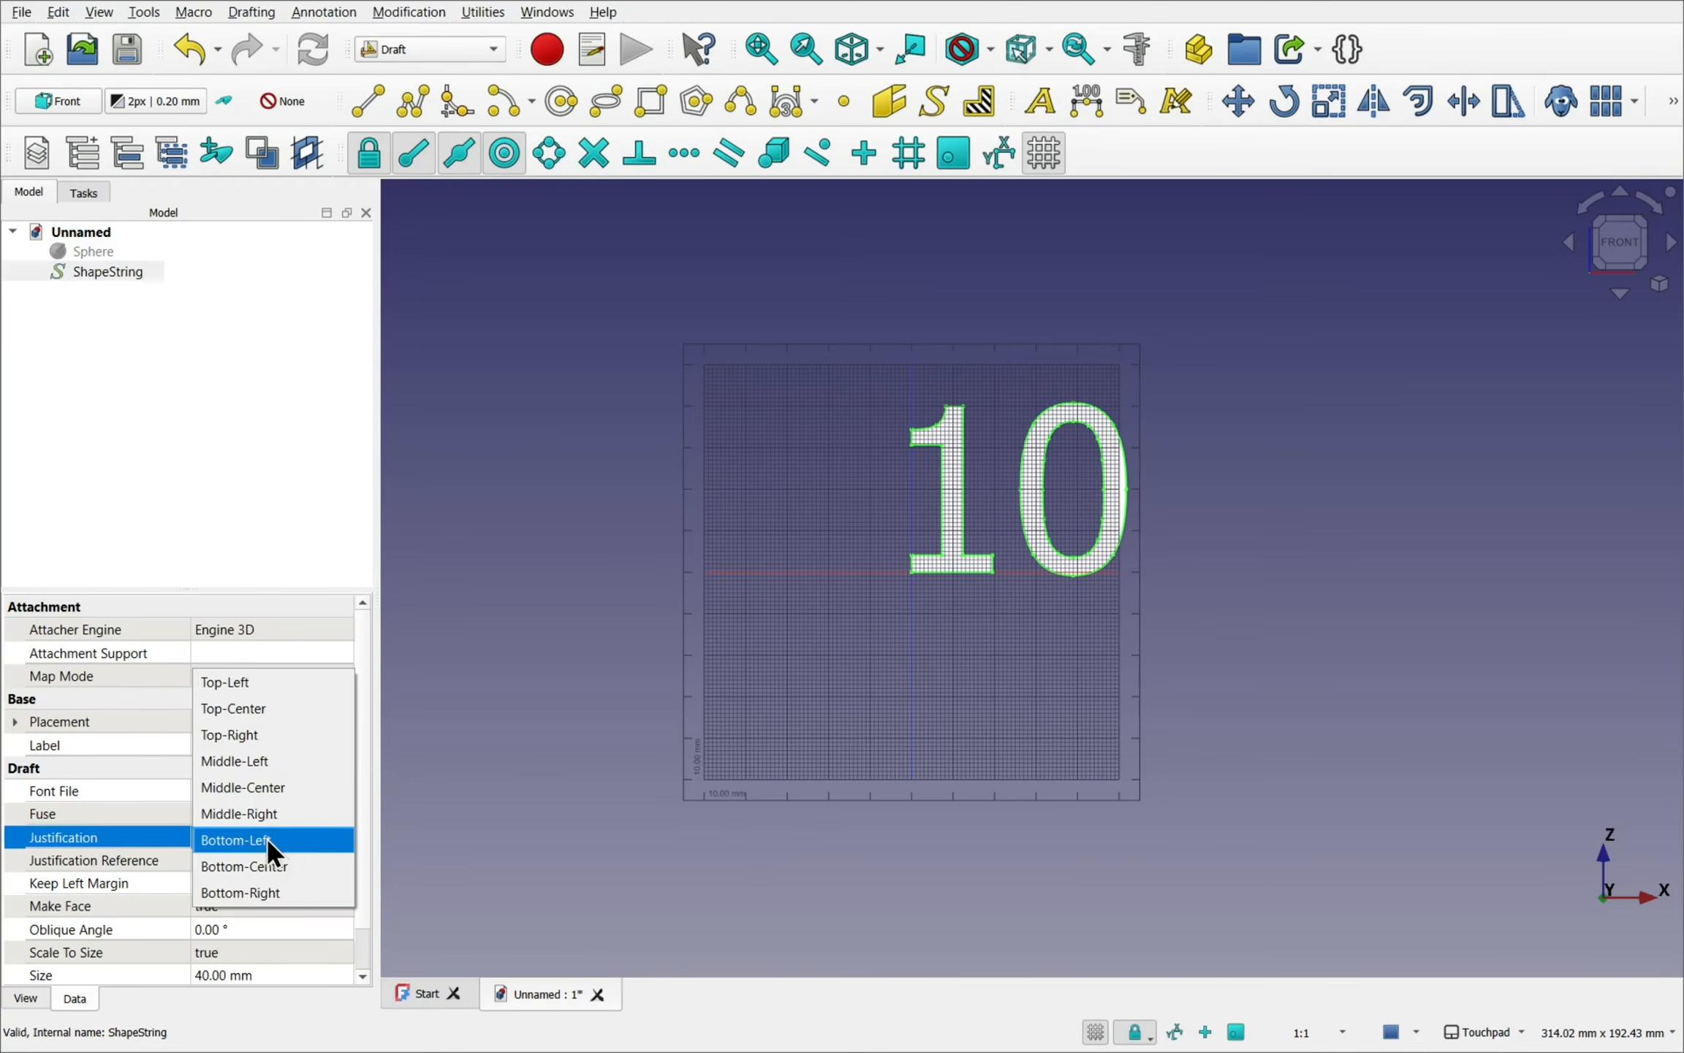
pyautogui.click(276, 795)
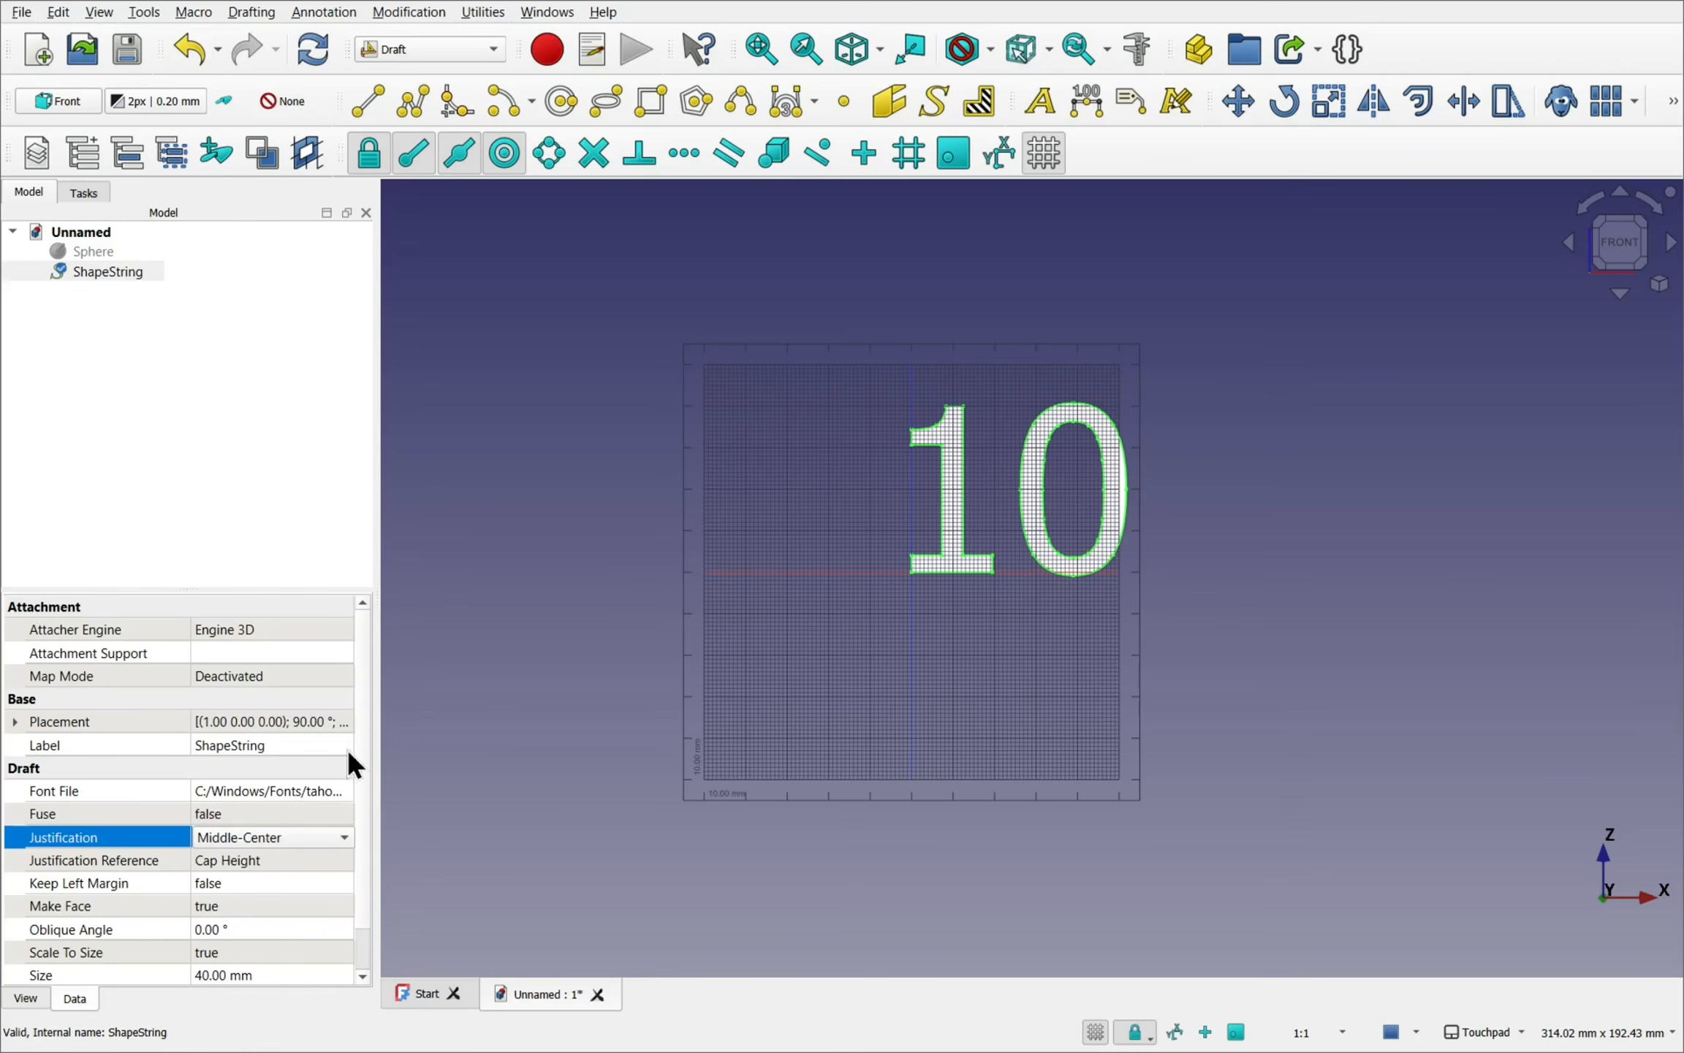
pyautogui.click(924, 631)
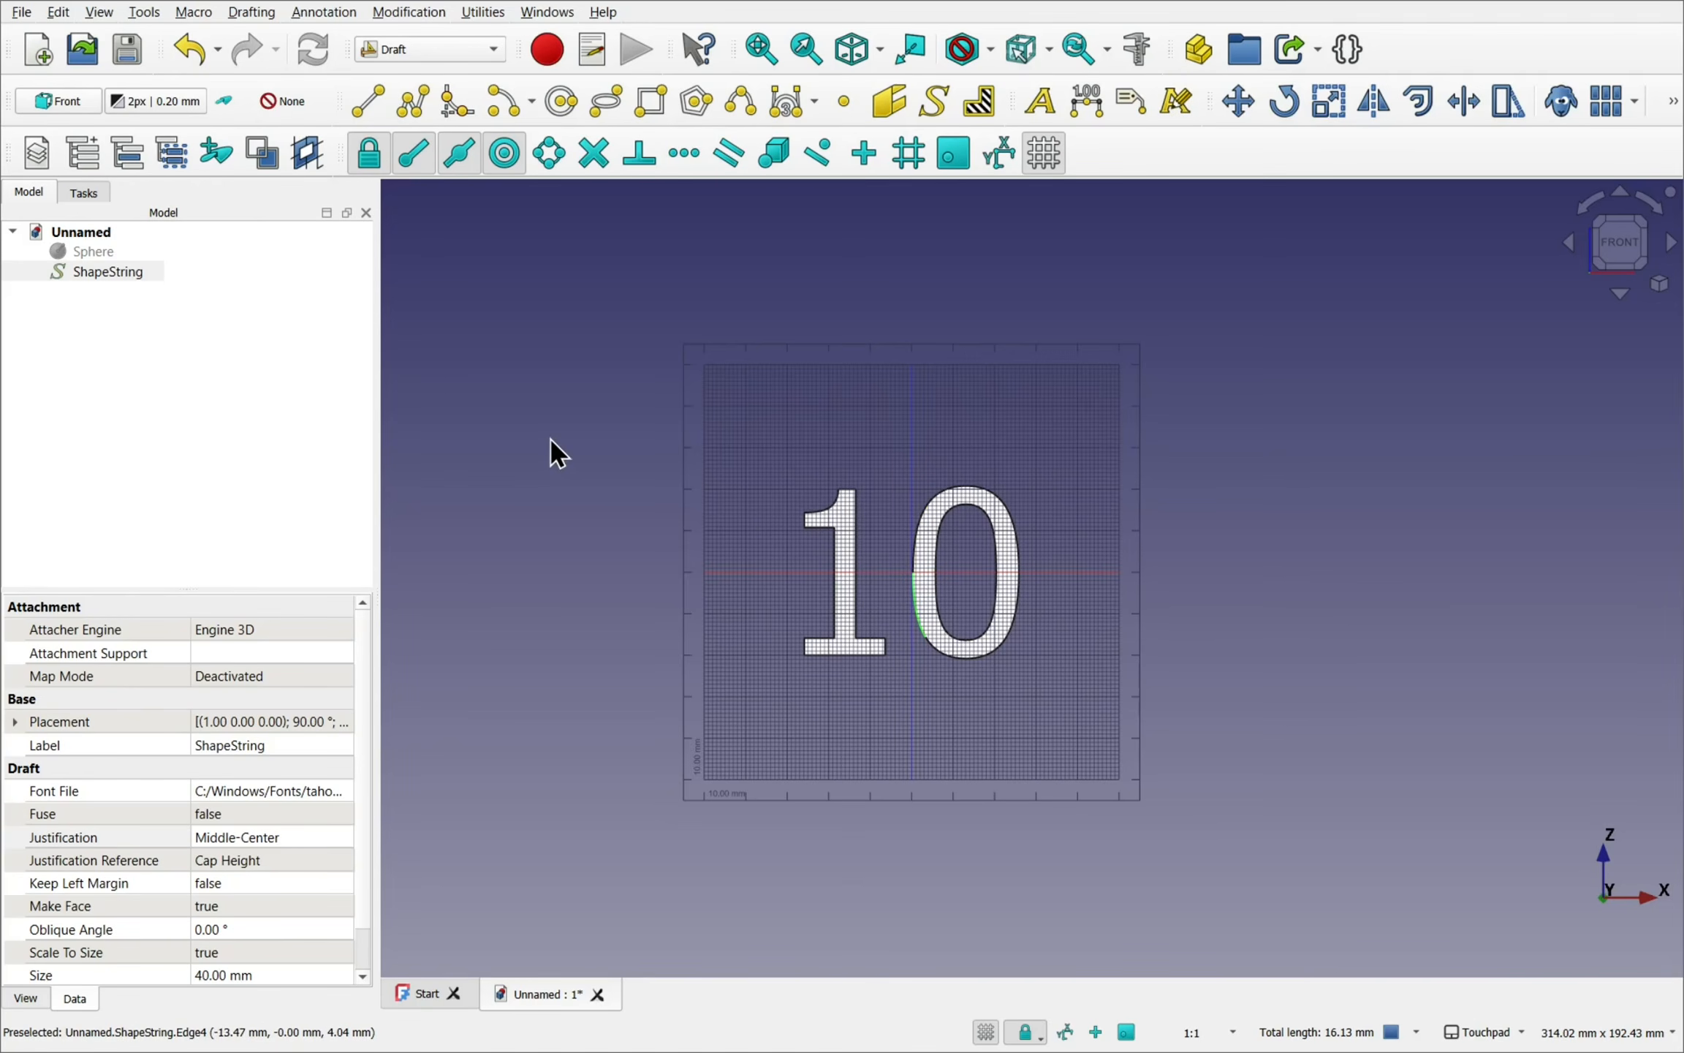
# - Make the hidden sphere visible again and inspect it around the text from an angle
pyautogui.click(83, 256)
pyautogui.press('space')
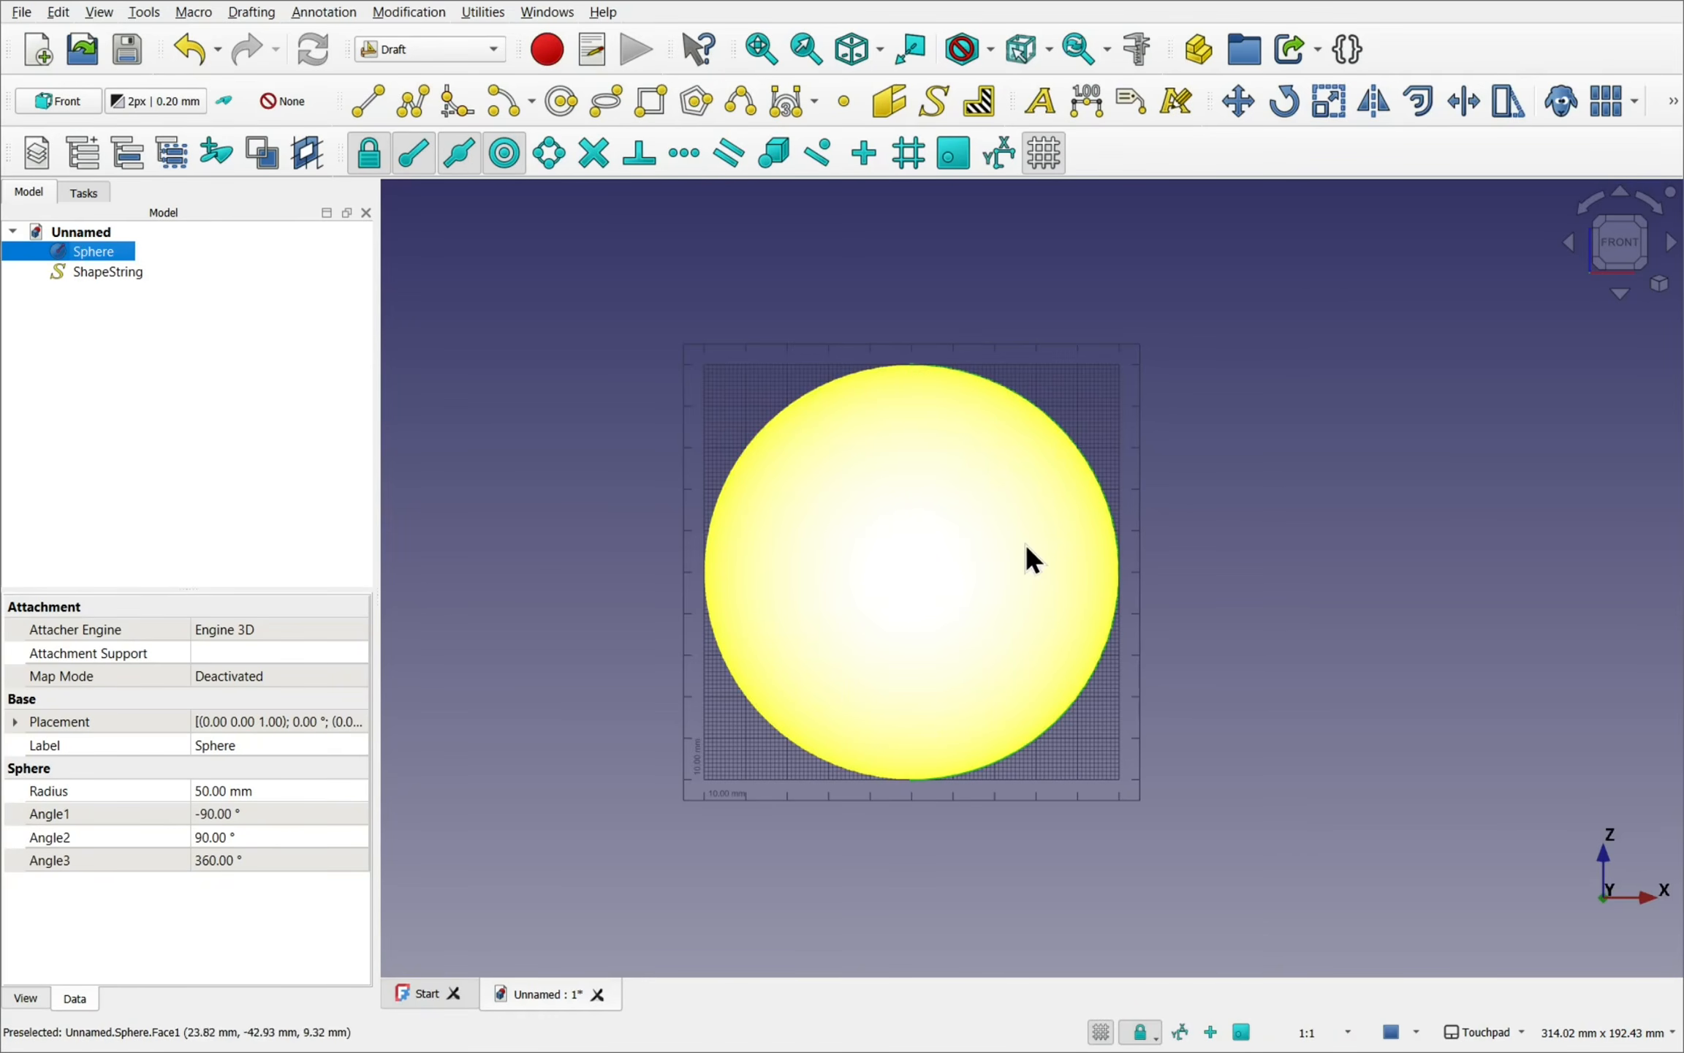
pyautogui.keyDown('alt'); pyautogui.moveTo(1031, 571); pyautogui.dragTo(848, 622); pyautogui.keyUp('alt')
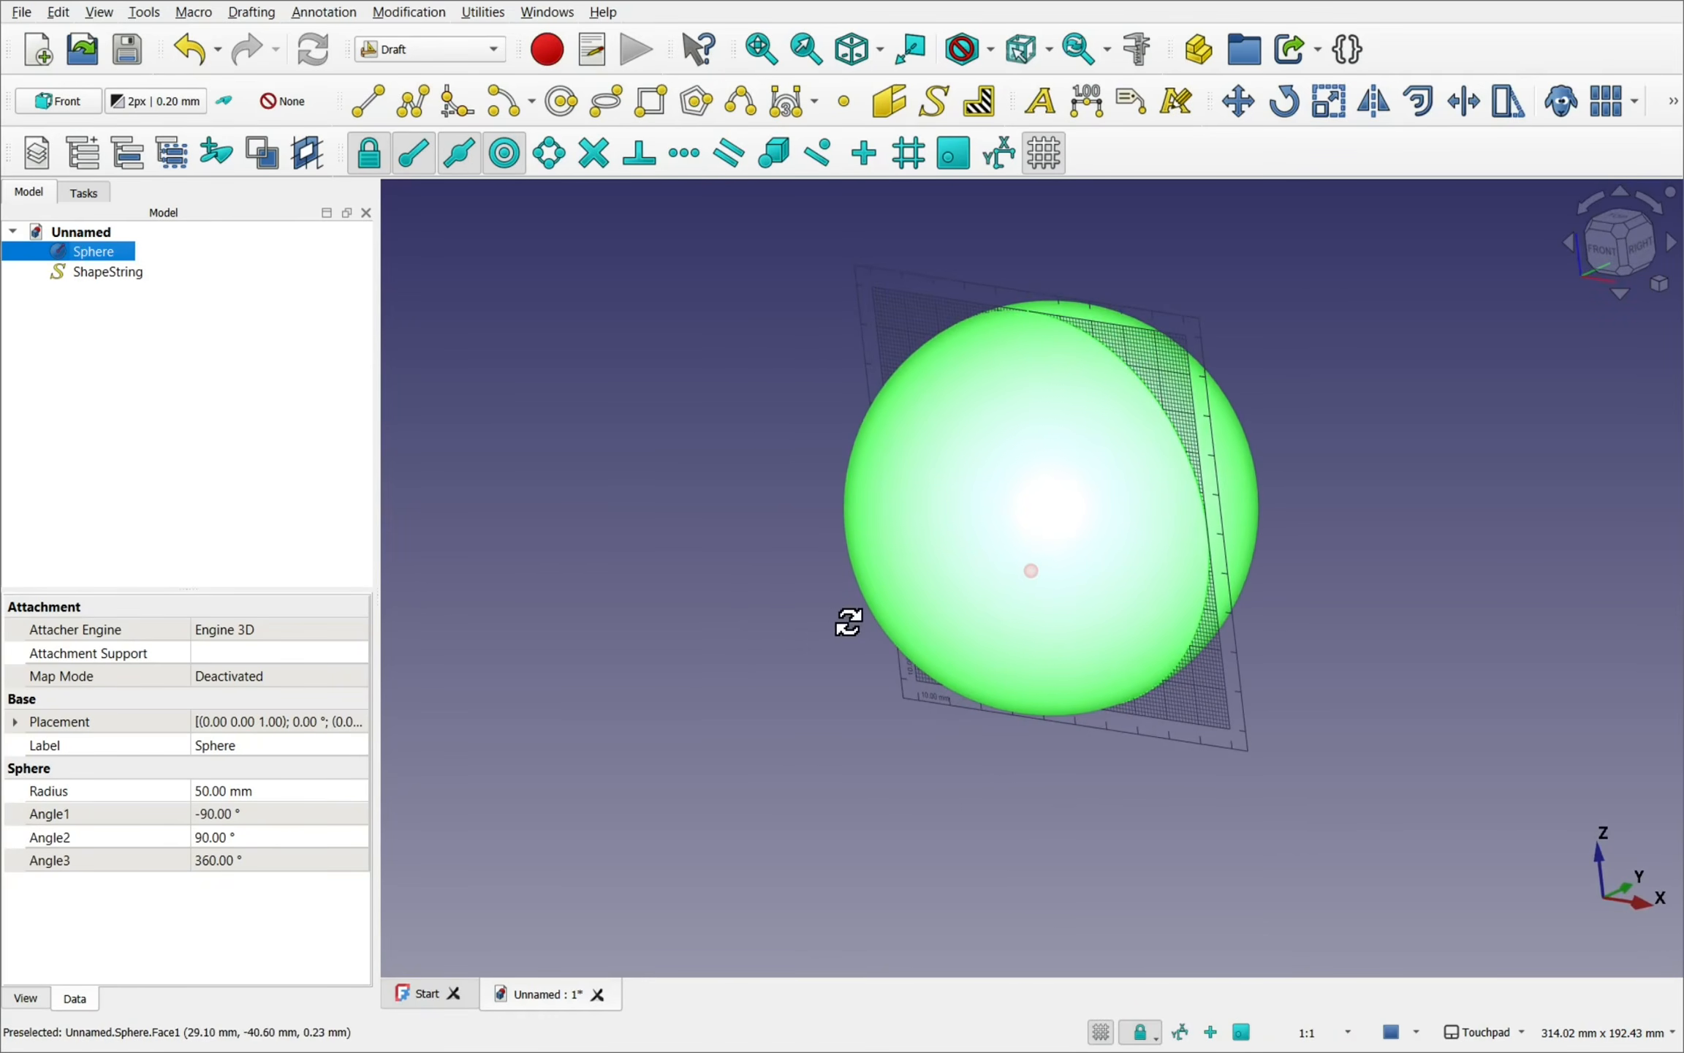
pyautogui.press('1')
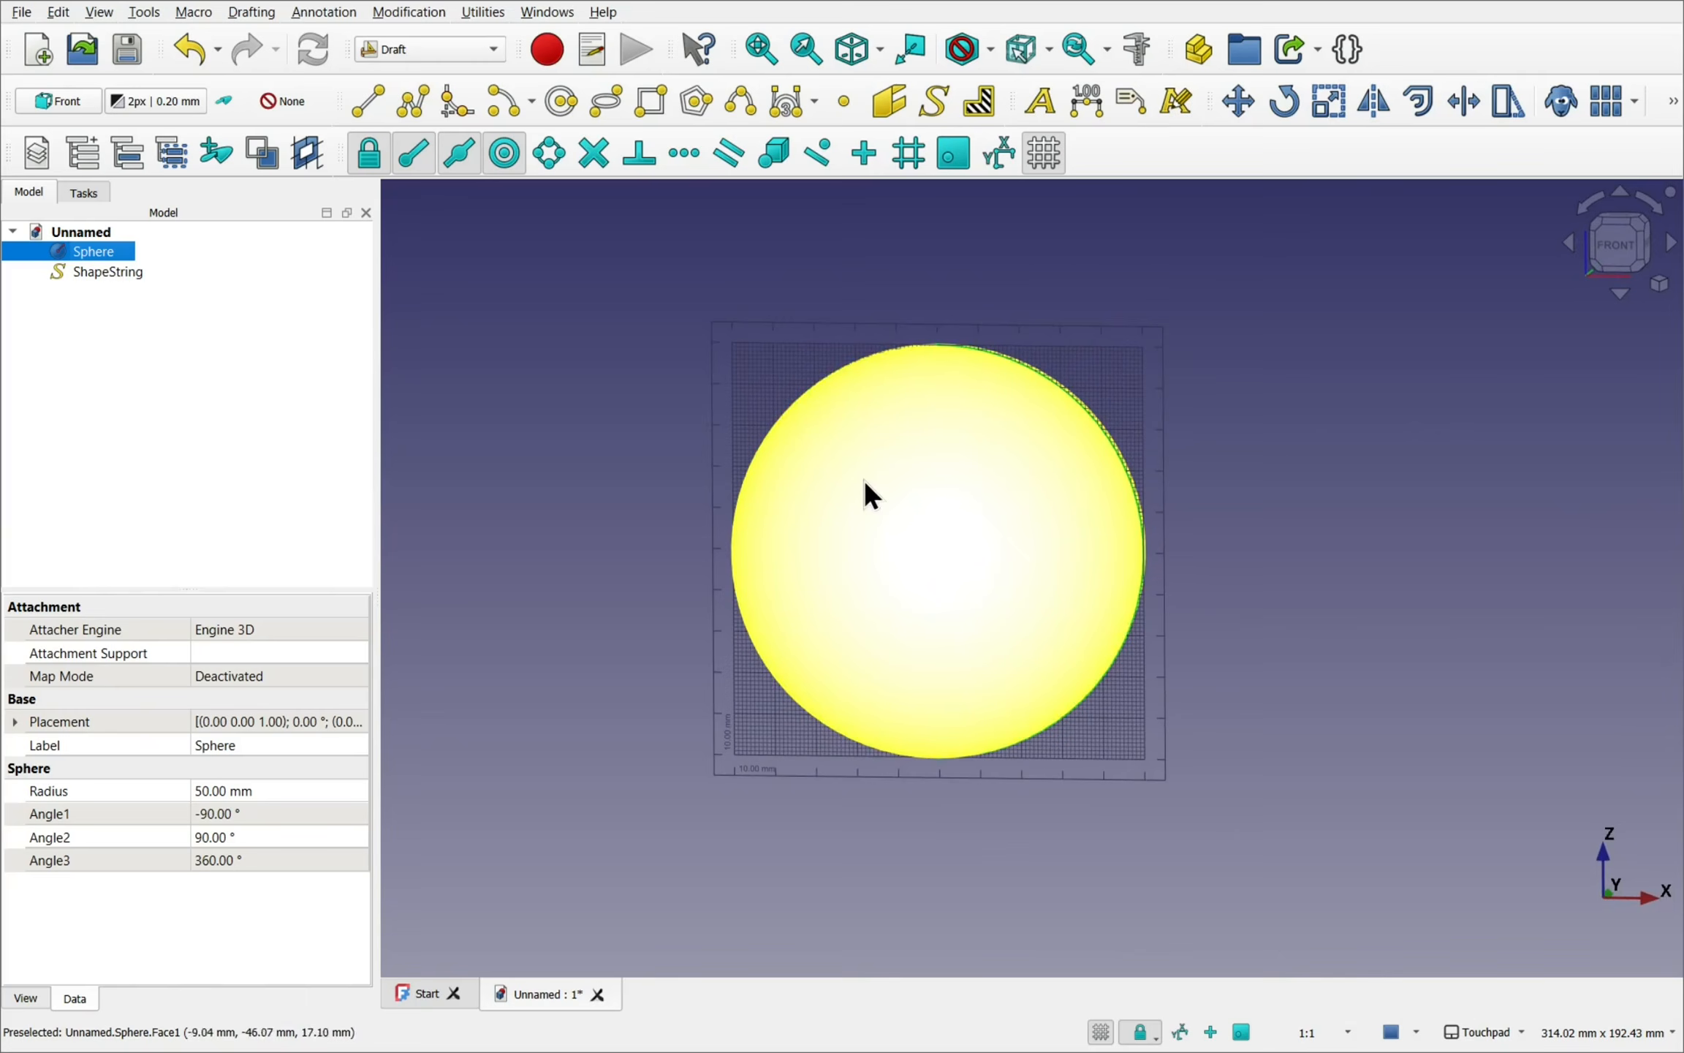
pyautogui.keyDown('alt'); pyautogui.moveTo(1042, 572); pyautogui.dragTo(824, 595); pyautogui.keyUp('alt')
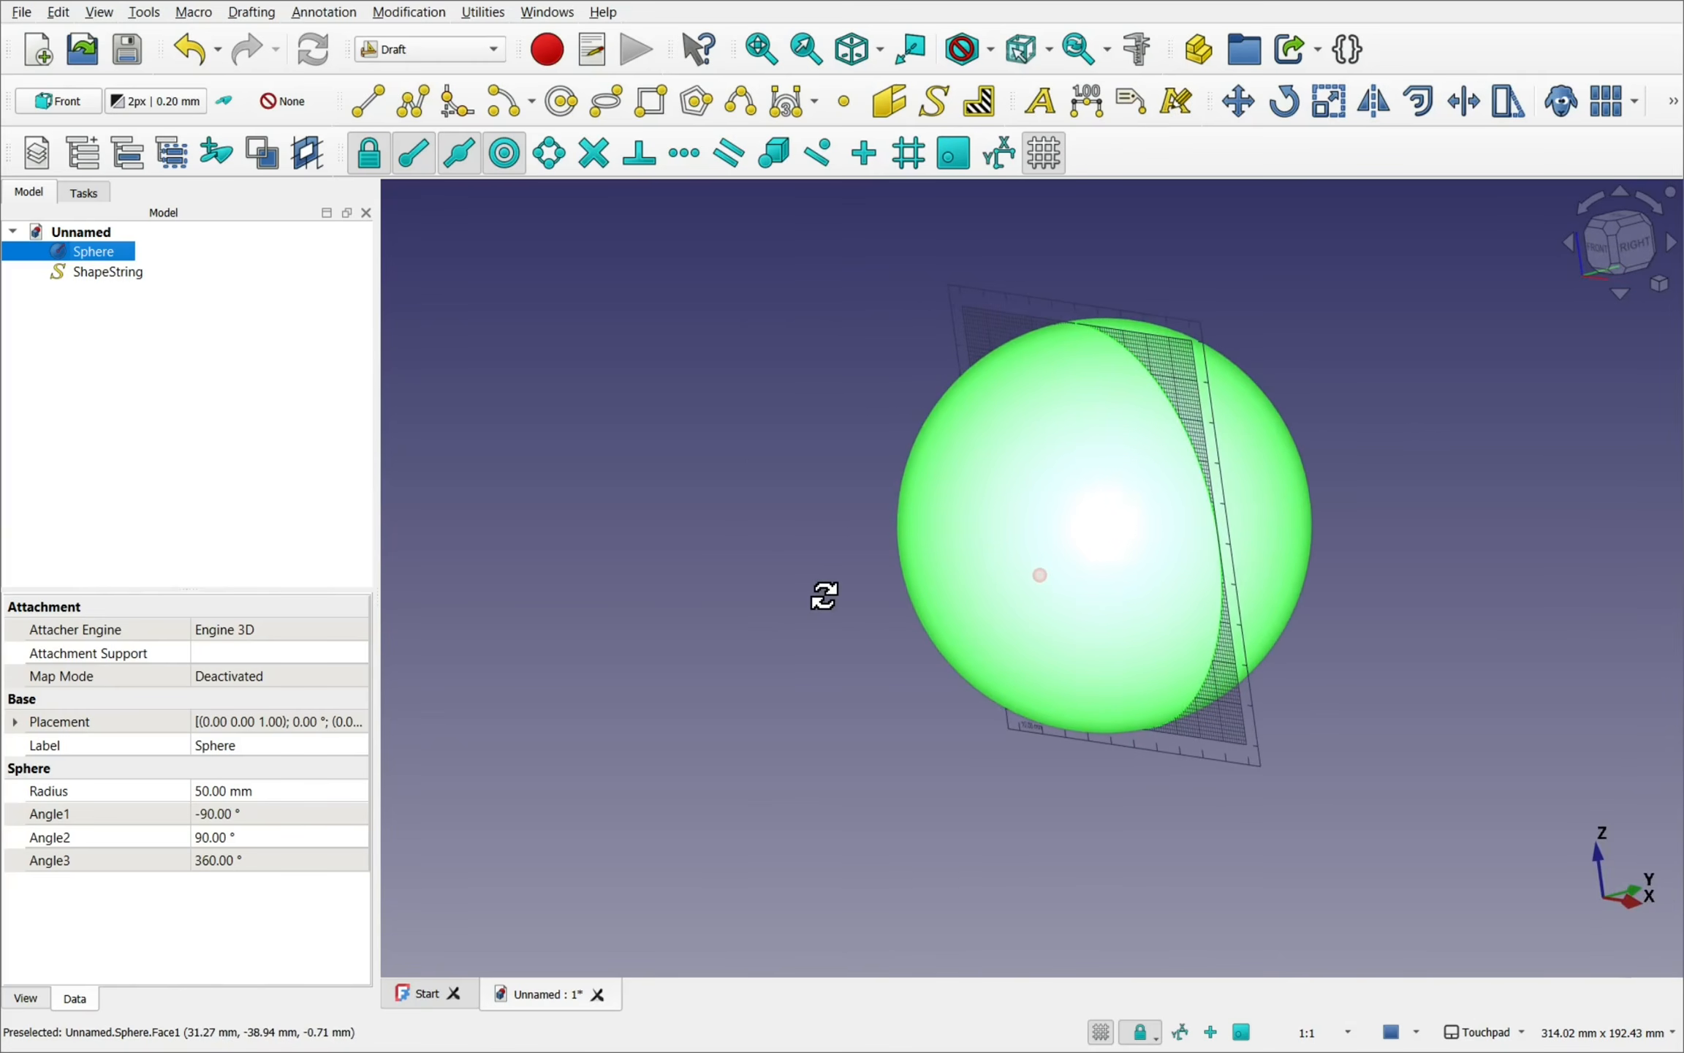
# - Set the ShapeString's placement position to y = -50 mm, moving the text to the front of the sphere
pyautogui.click(87, 274)
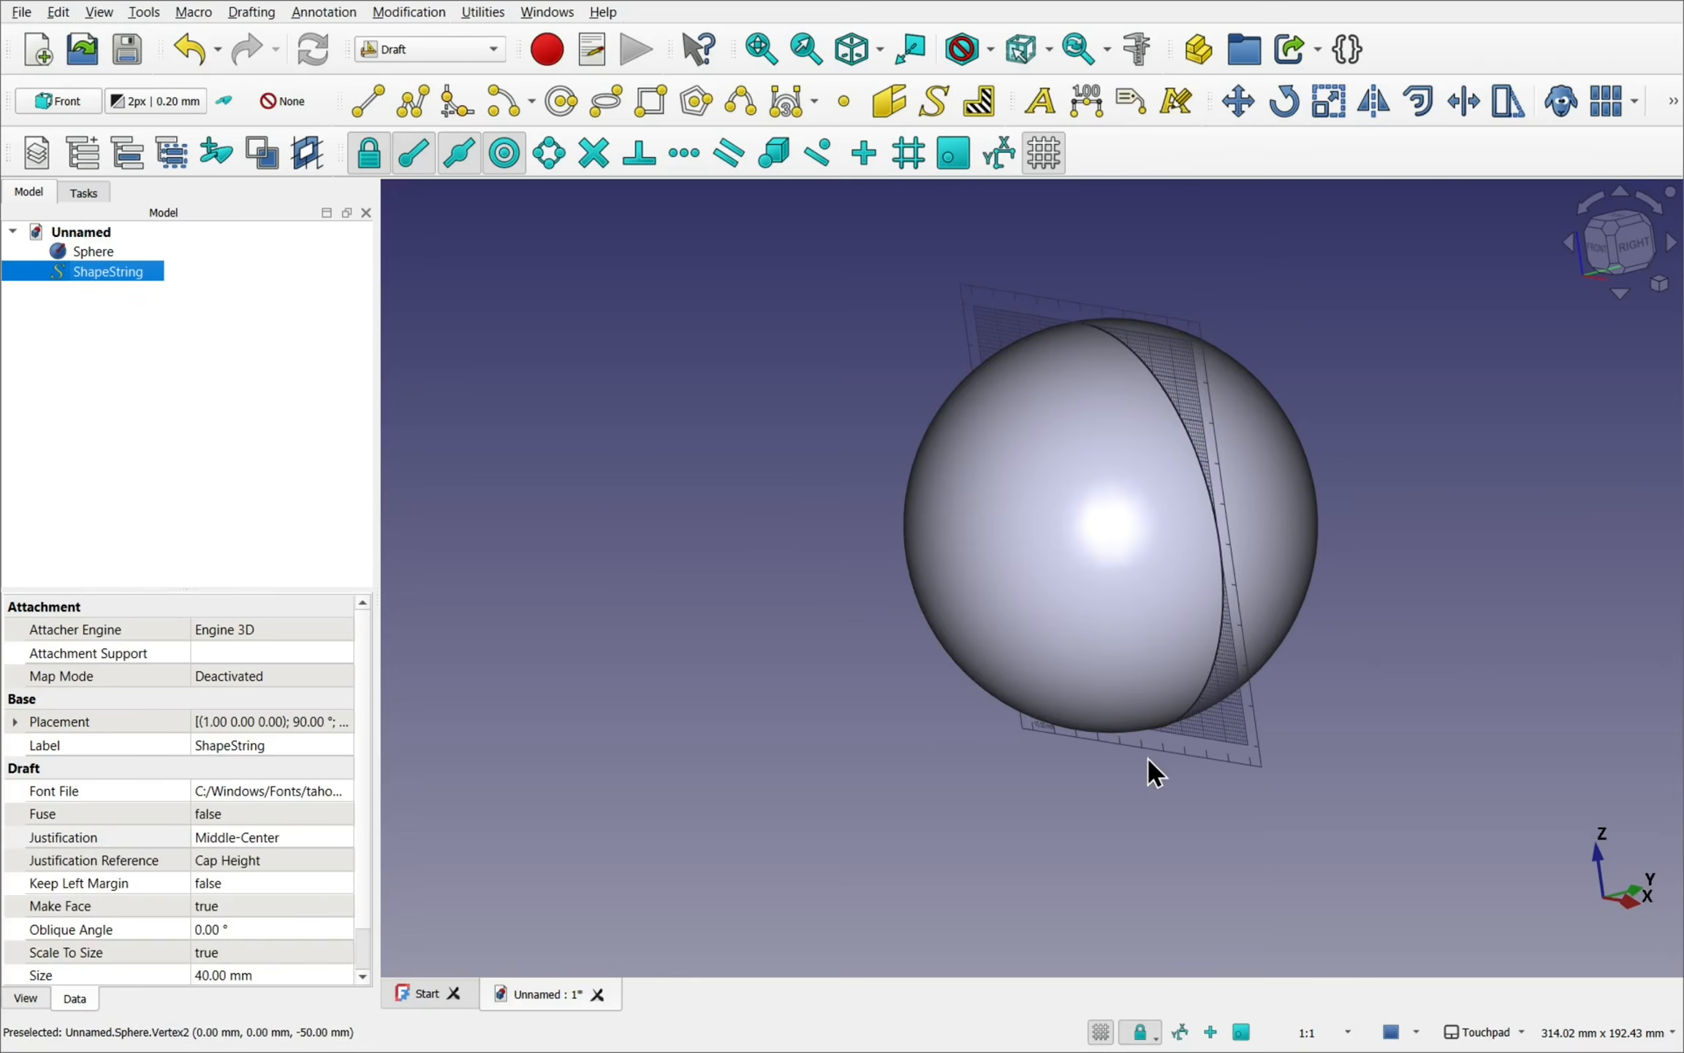
pyautogui.keyDown('alt'); pyautogui.moveTo(1148, 760); pyautogui.dragTo(1305, 838); pyautogui.keyUp('alt')
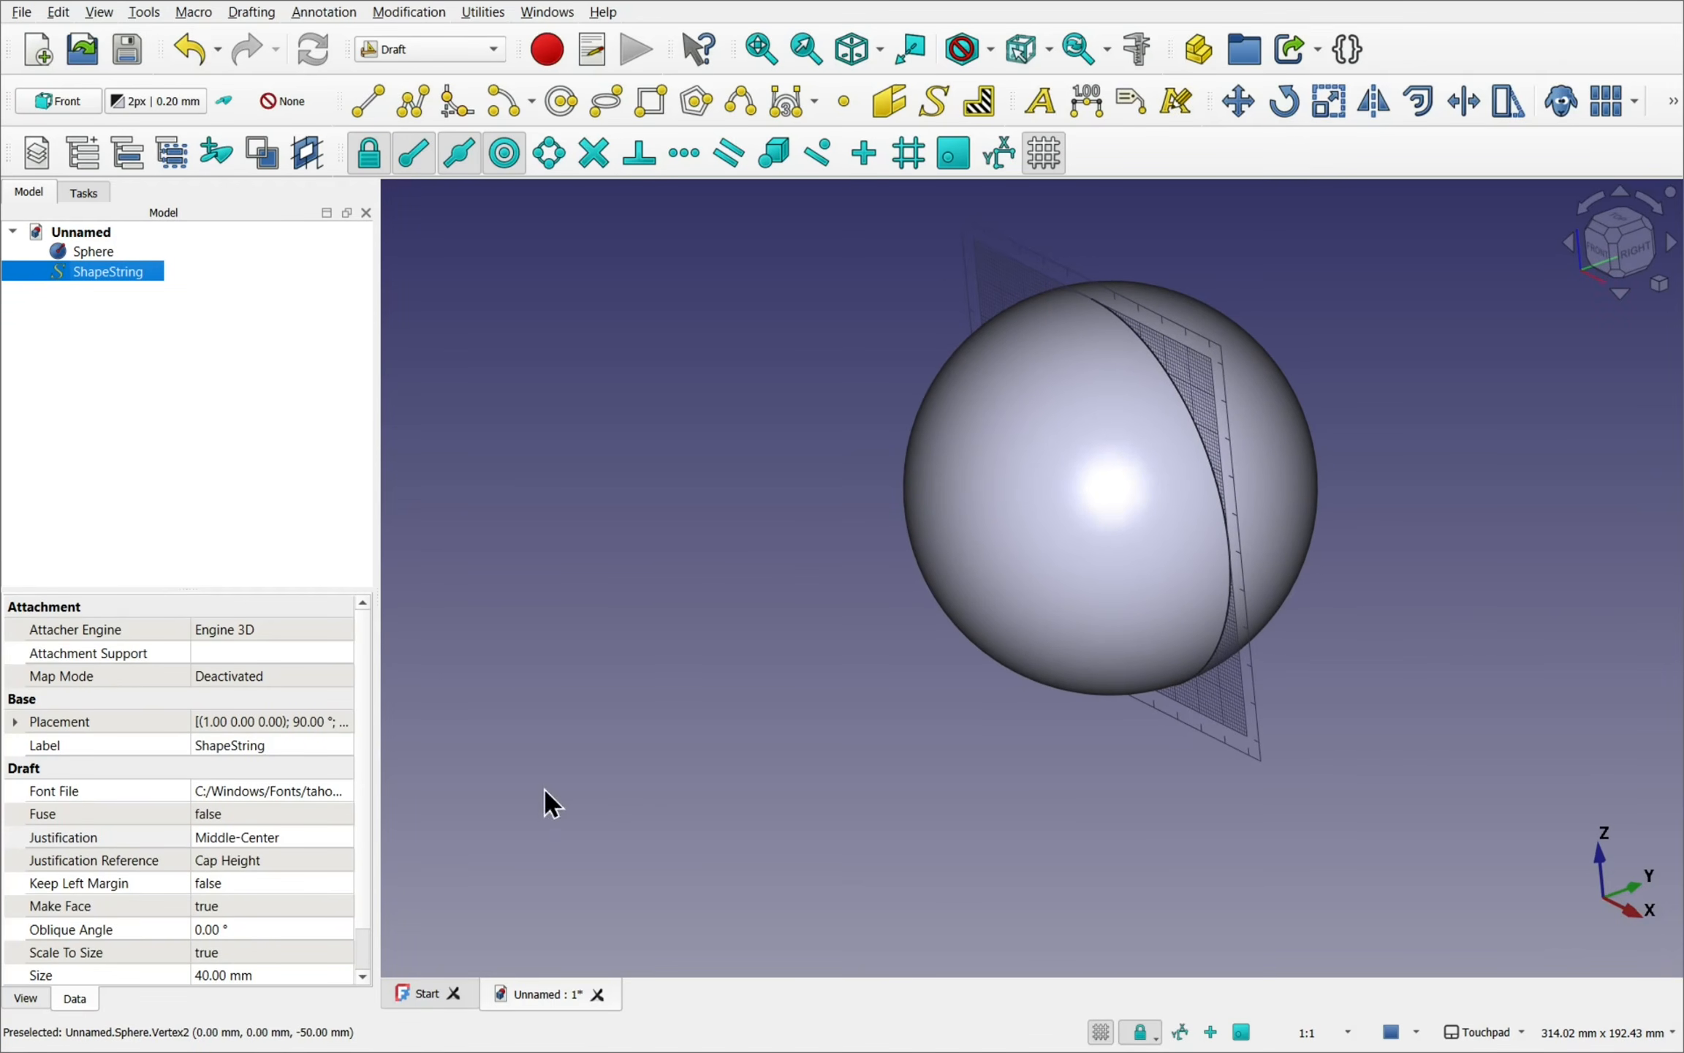
pyautogui.click(14, 723)
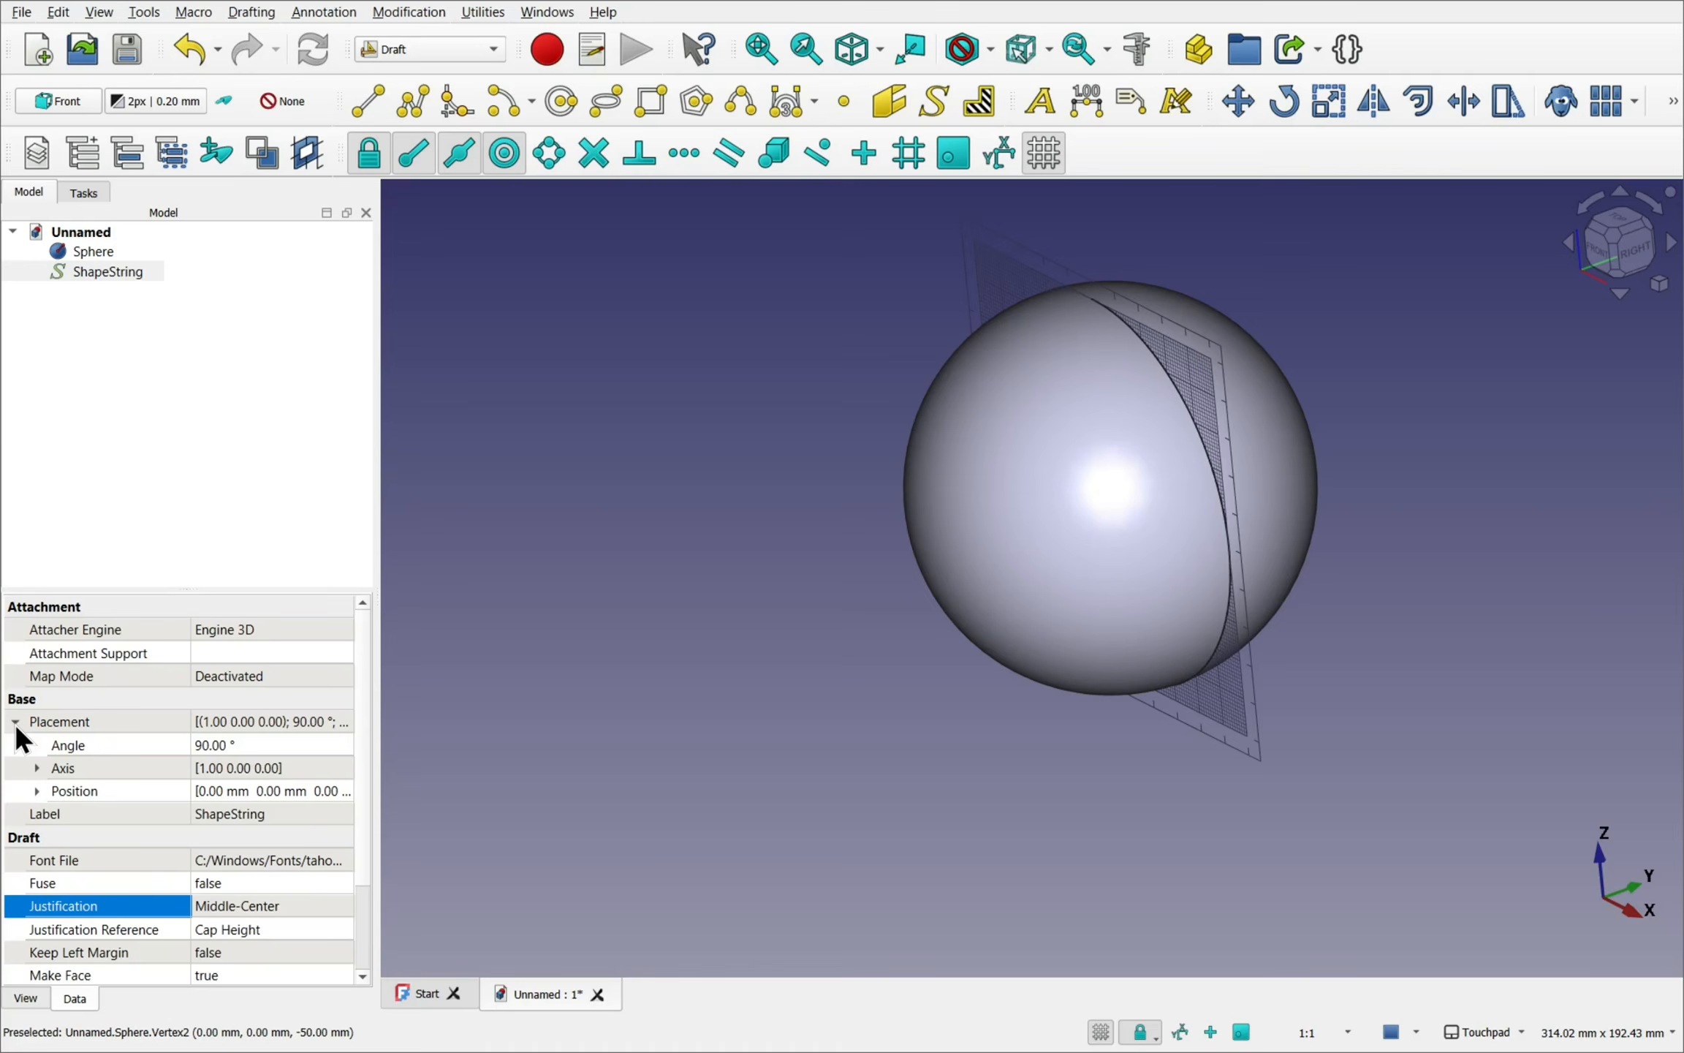
pyautogui.click(36, 790)
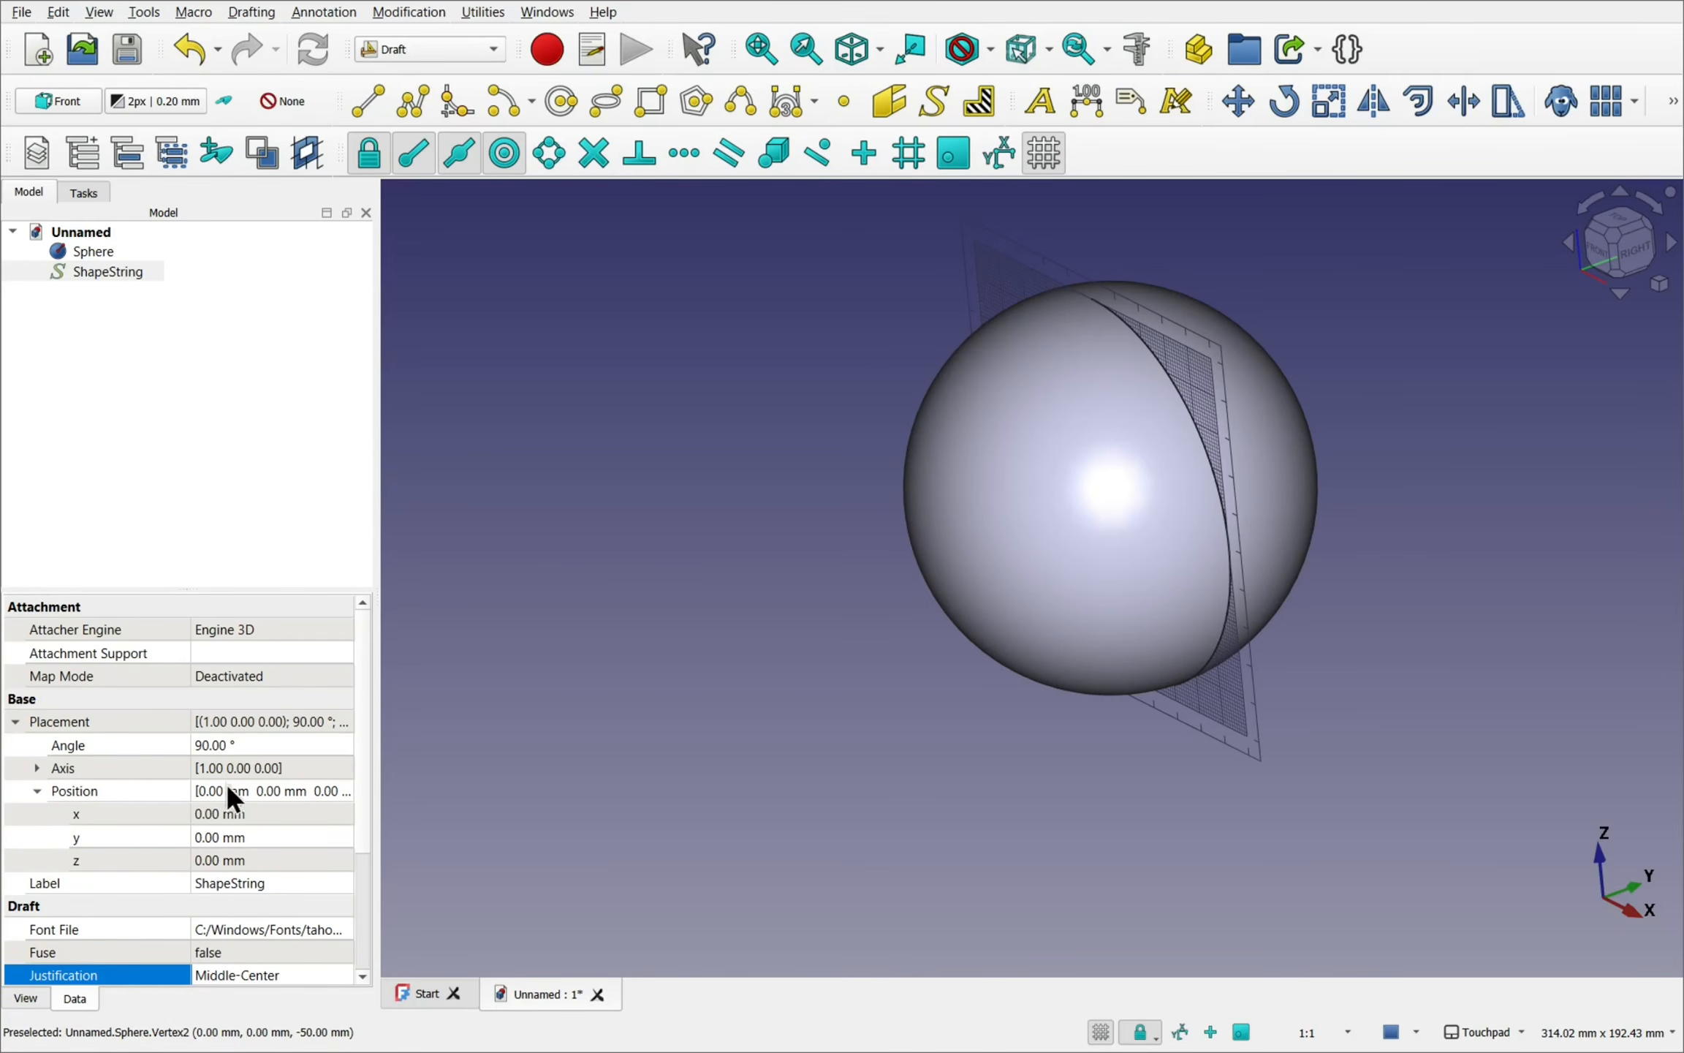
pyautogui.click(273, 836)
pyautogui.scroll(-1, 282, 836)
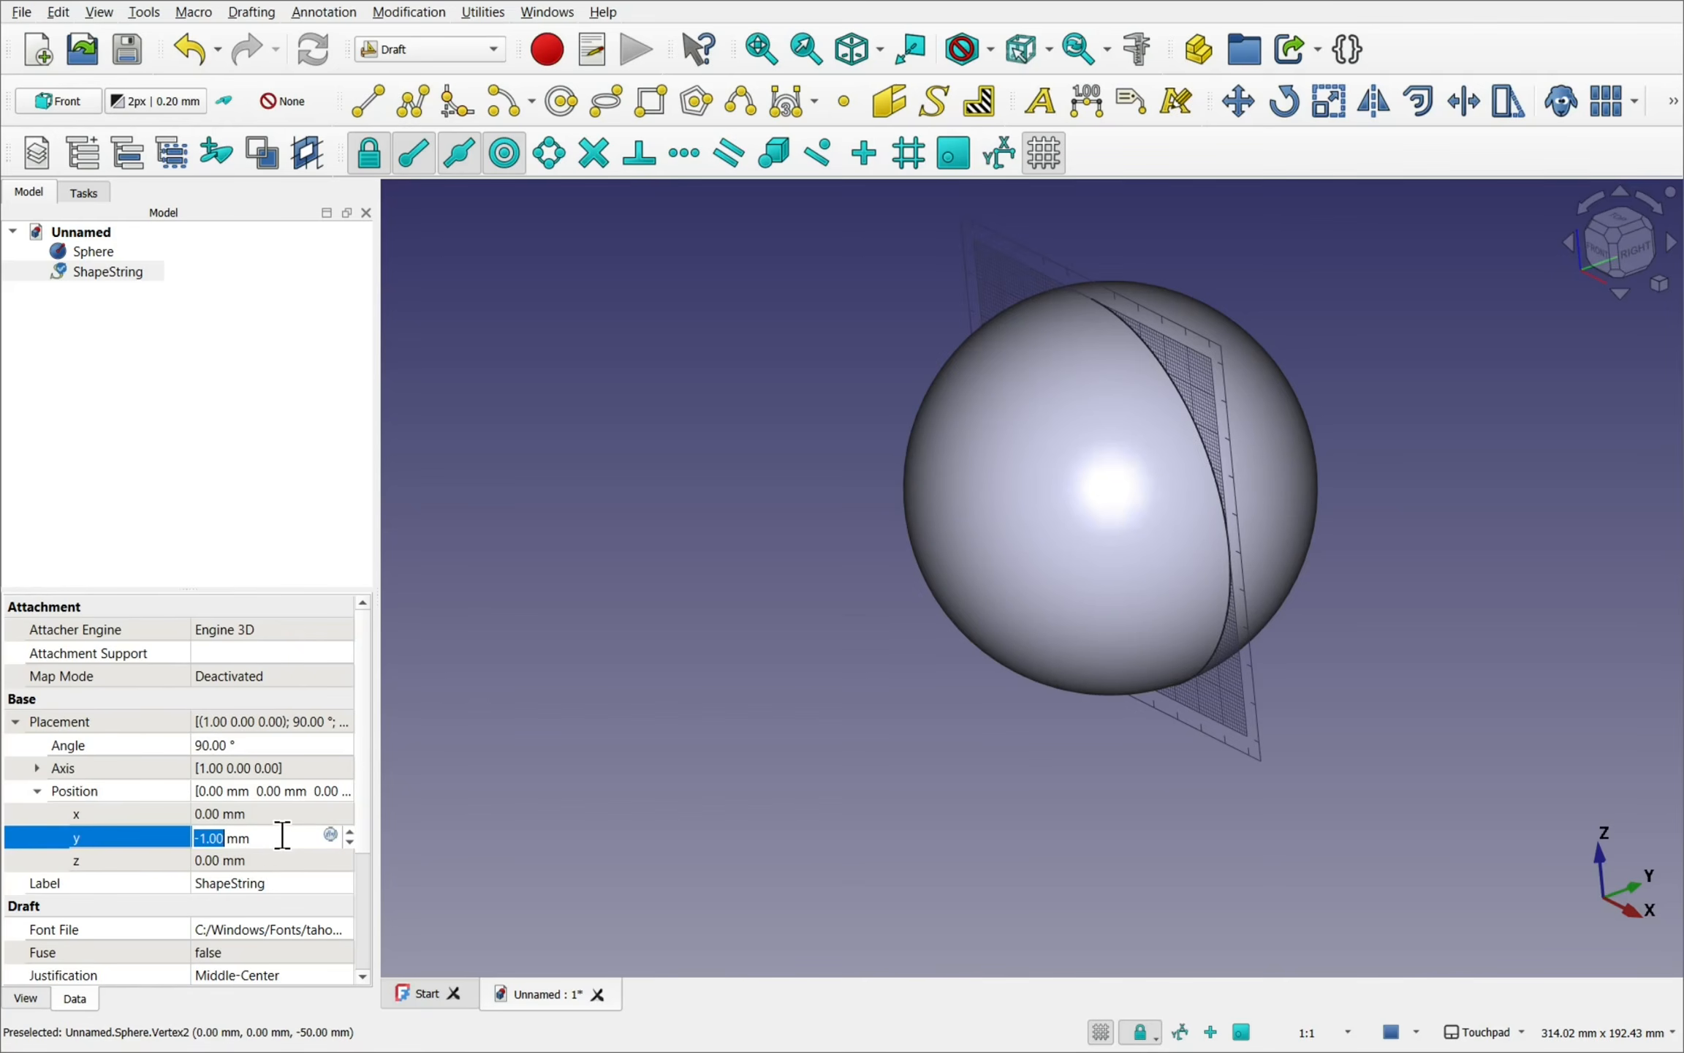
pyautogui.scroll(-20, 282, 836)
pyautogui.scroll(-20, 282, 835)
pyautogui.scroll(1, 282, 836)
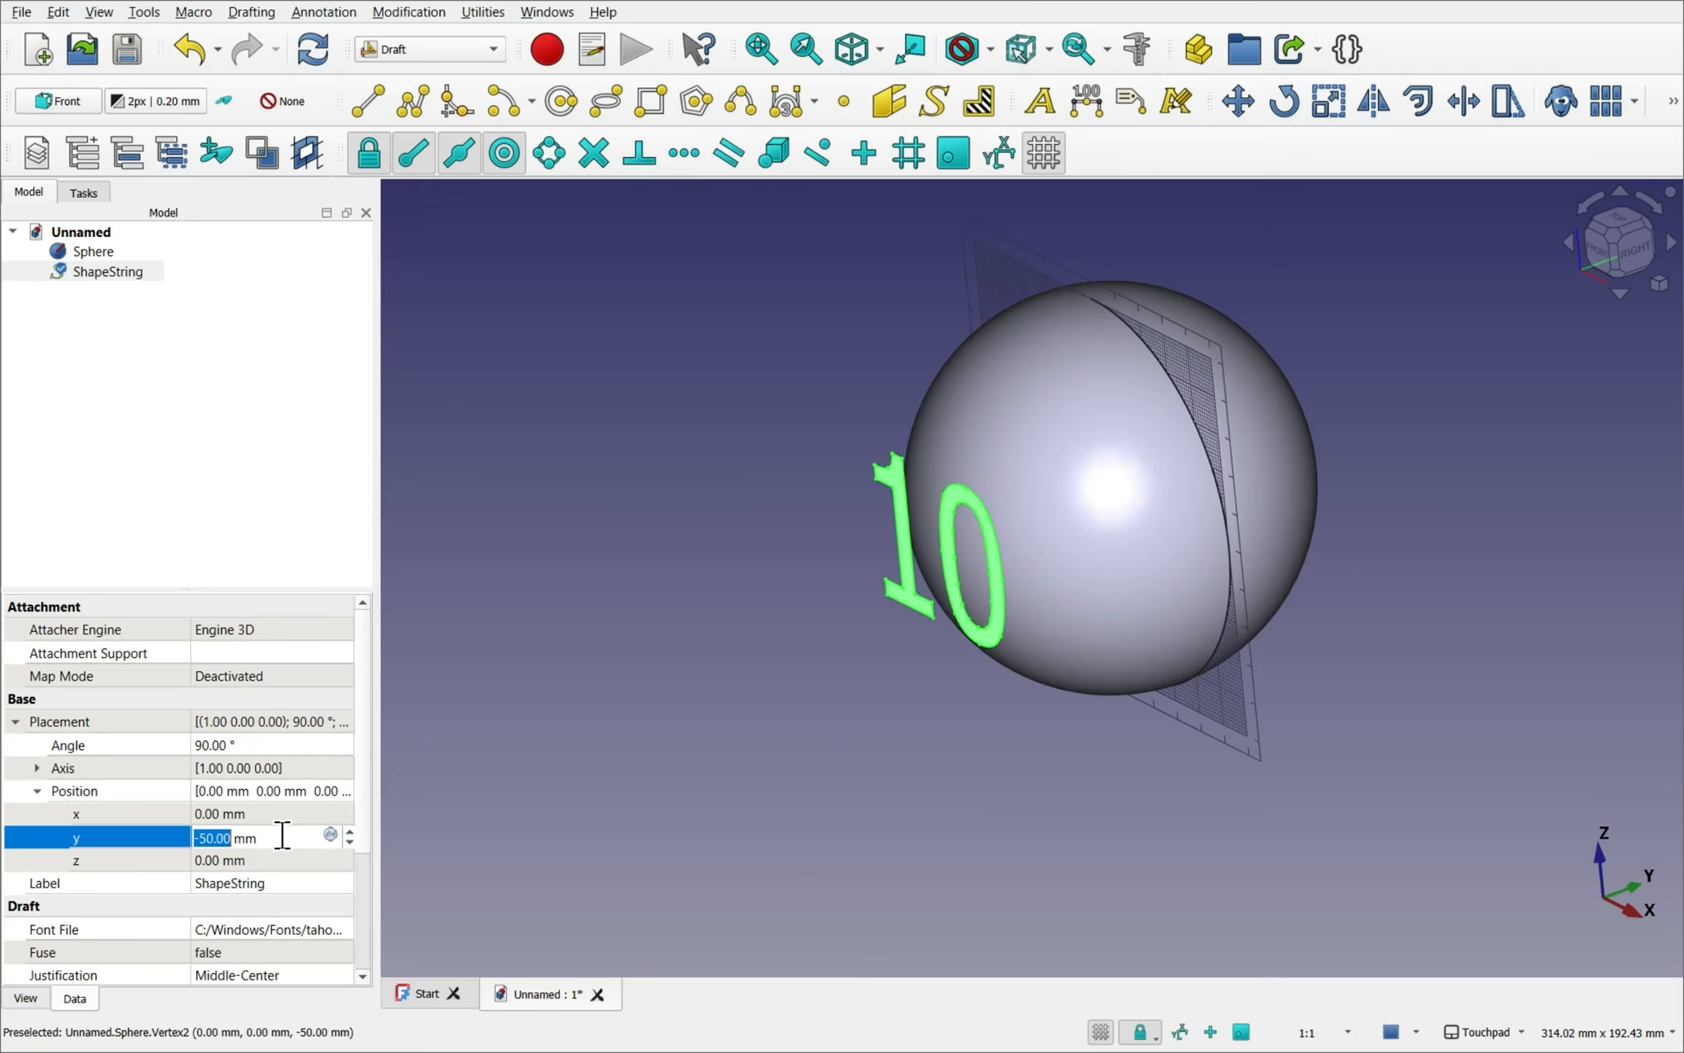
# - Align the view to the front and set the ShapeString's size to 50 mm
pyautogui.keyDown('alt'); pyautogui.moveTo(1041, 602); pyautogui.dragTo(1342, 522); pyautogui.keyUp('alt')
pyautogui.click(1620, 243)
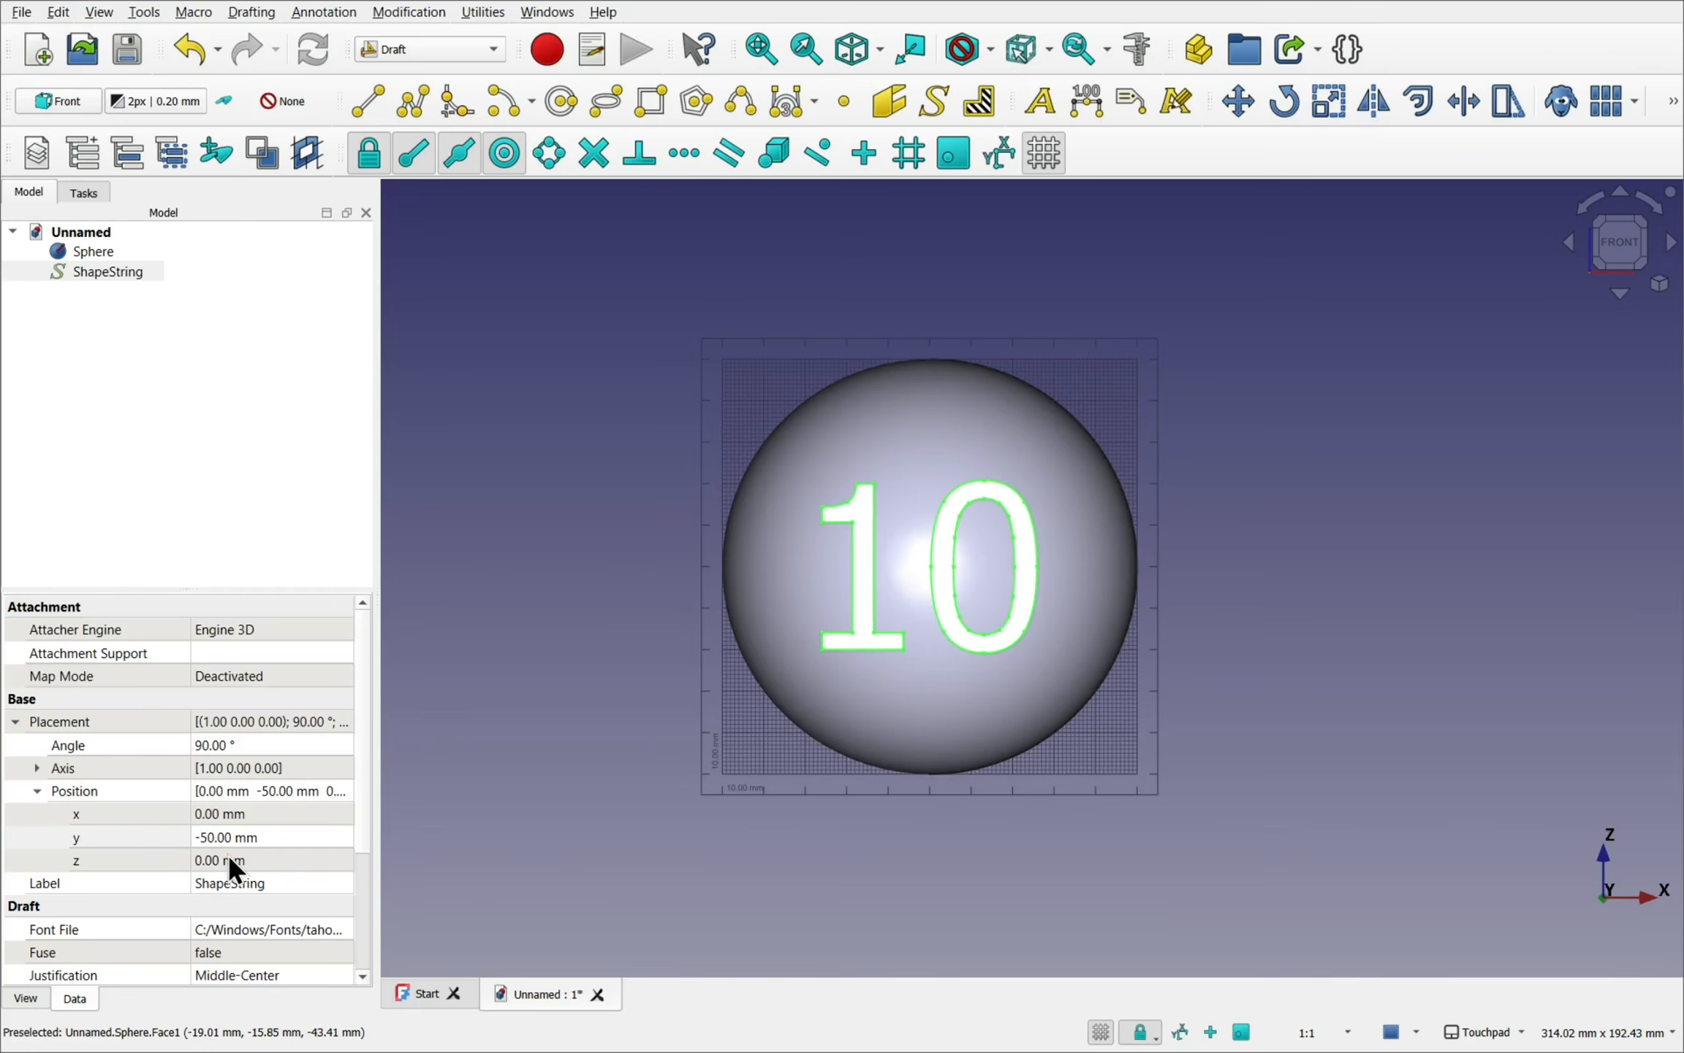
pyautogui.scroll(-3, 368, 954)
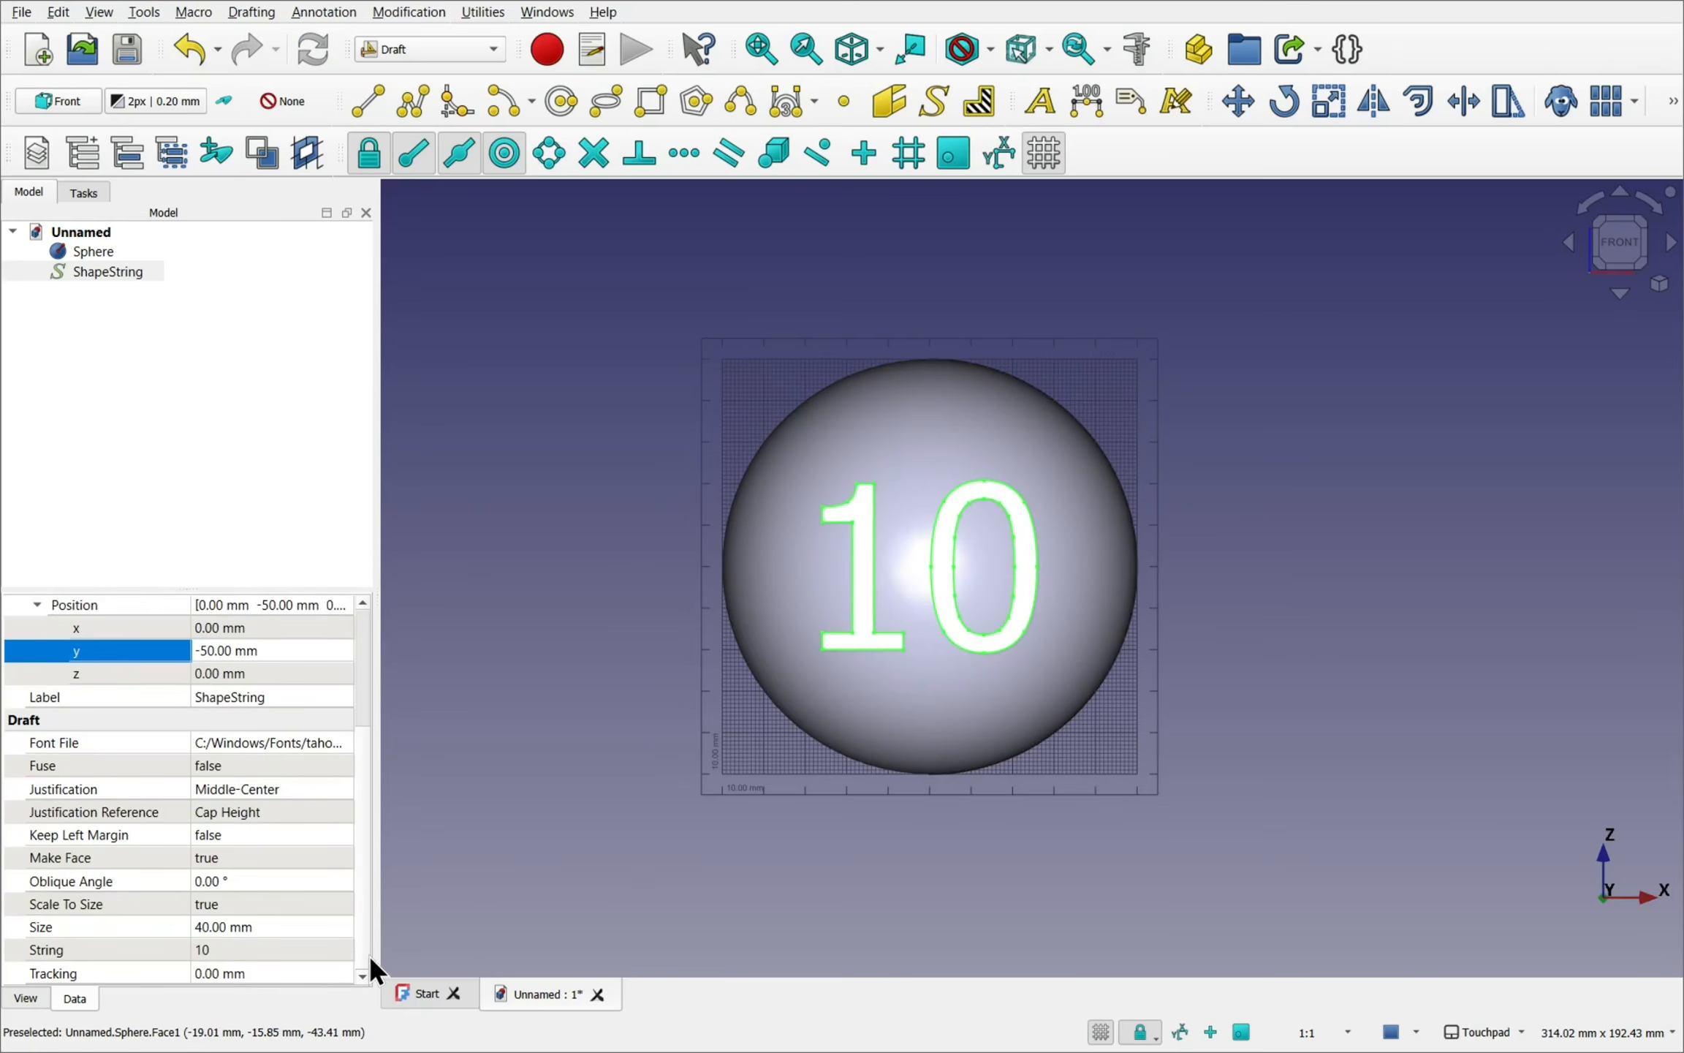
pyautogui.click(260, 928)
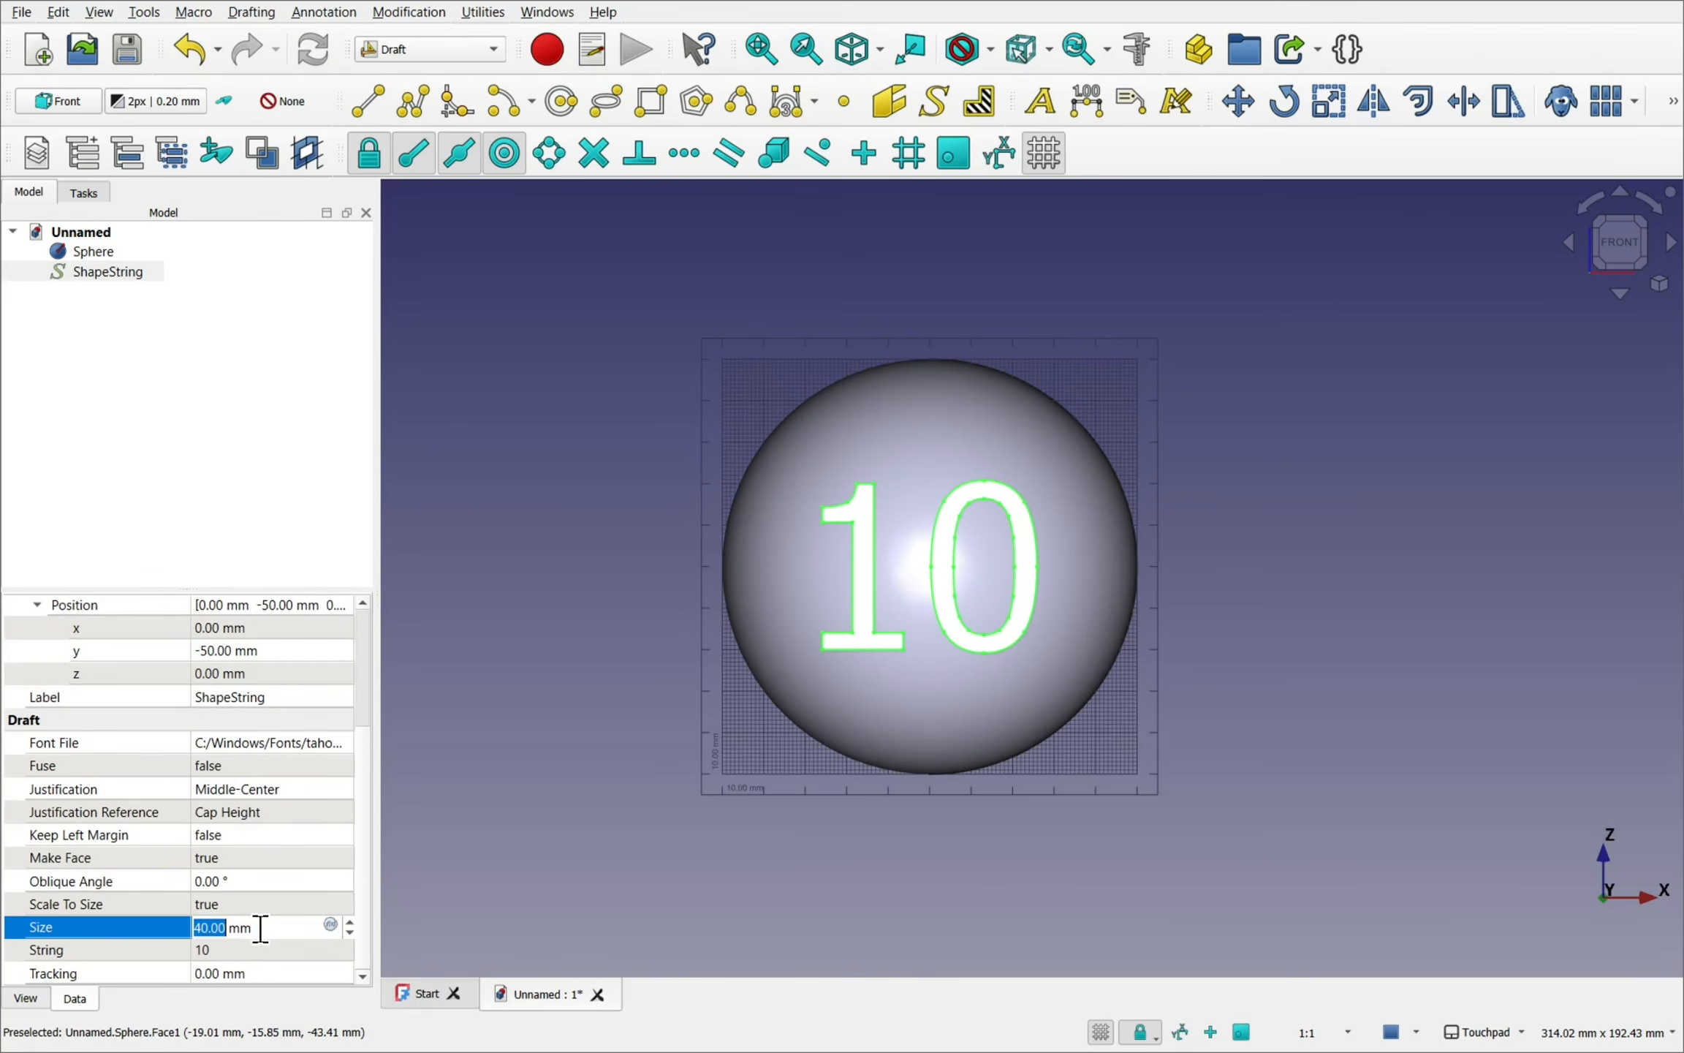
pyautogui.write('50')
pyautogui.press('Return')
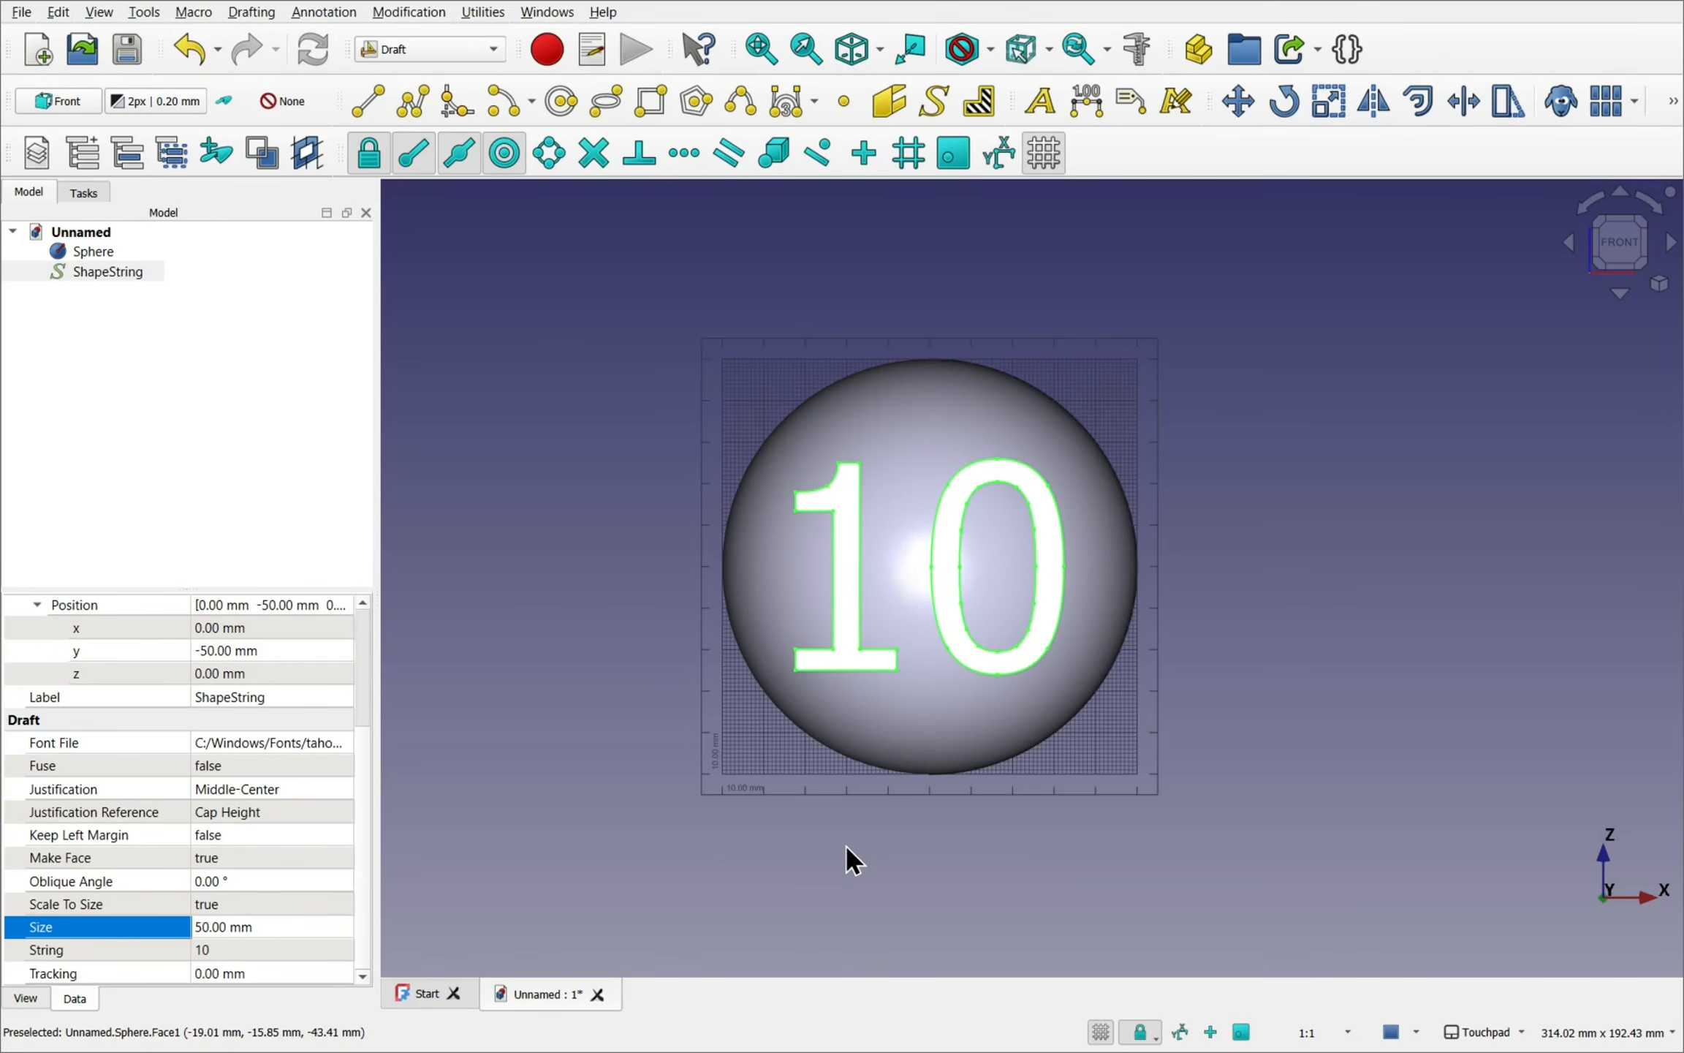
# - Switch to the Part workbench
pyautogui.moveTo(1004, 770)
pyautogui.keyDown('shift'); pyautogui.mouseDown()
pyautogui.moveTo(835, 819)
pyautogui.moveTo(984, 778)
pyautogui.moveTo(1006, 790)
pyautogui.mouseUp(); pyautogui.keyUp('shift')
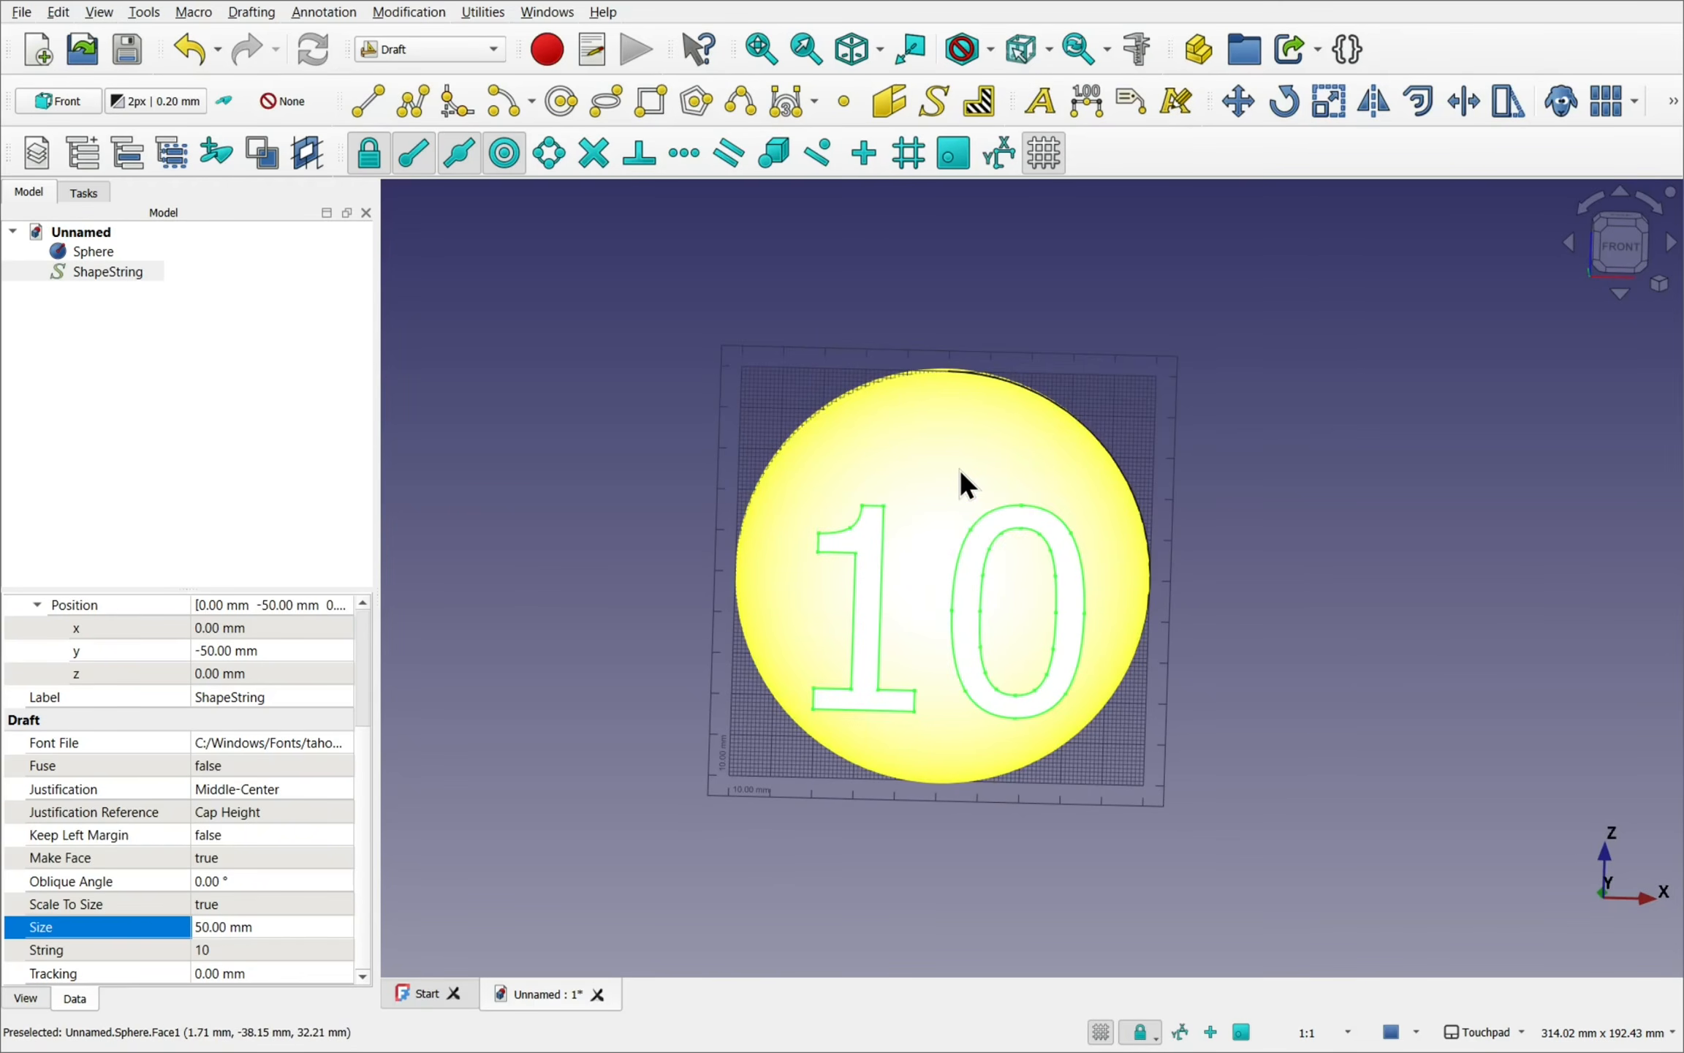
pyautogui.click(411, 49)
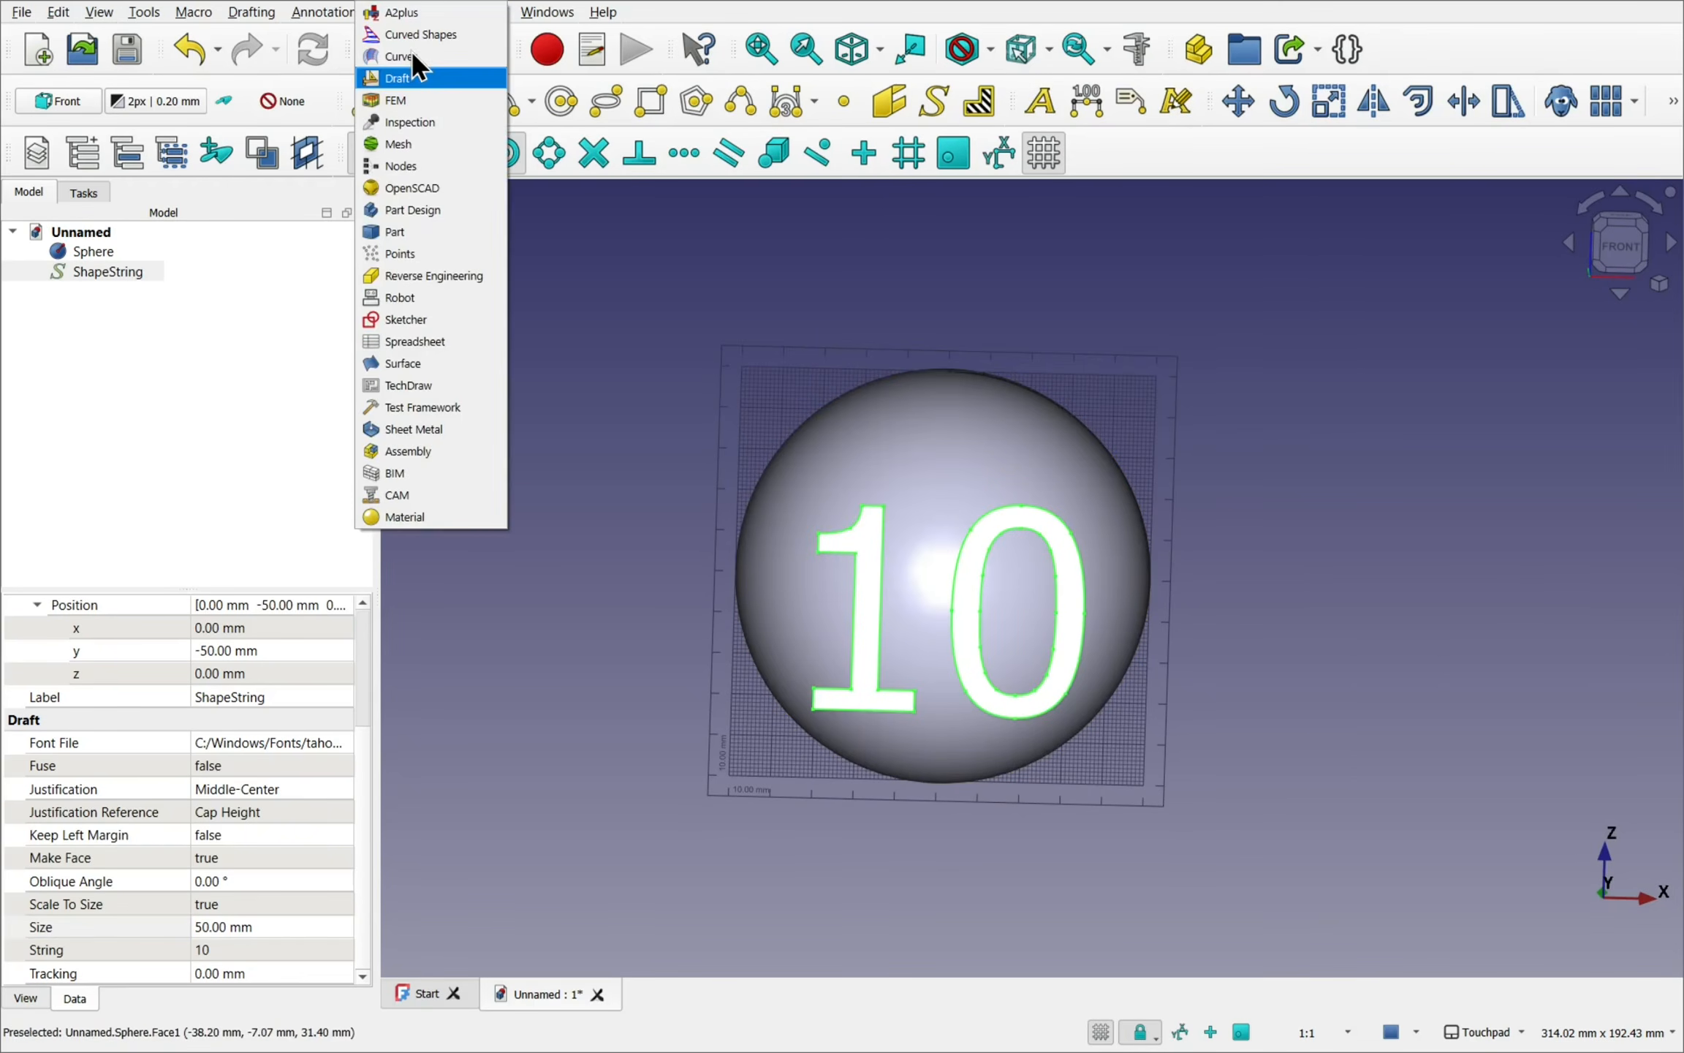
pyautogui.click(422, 231)
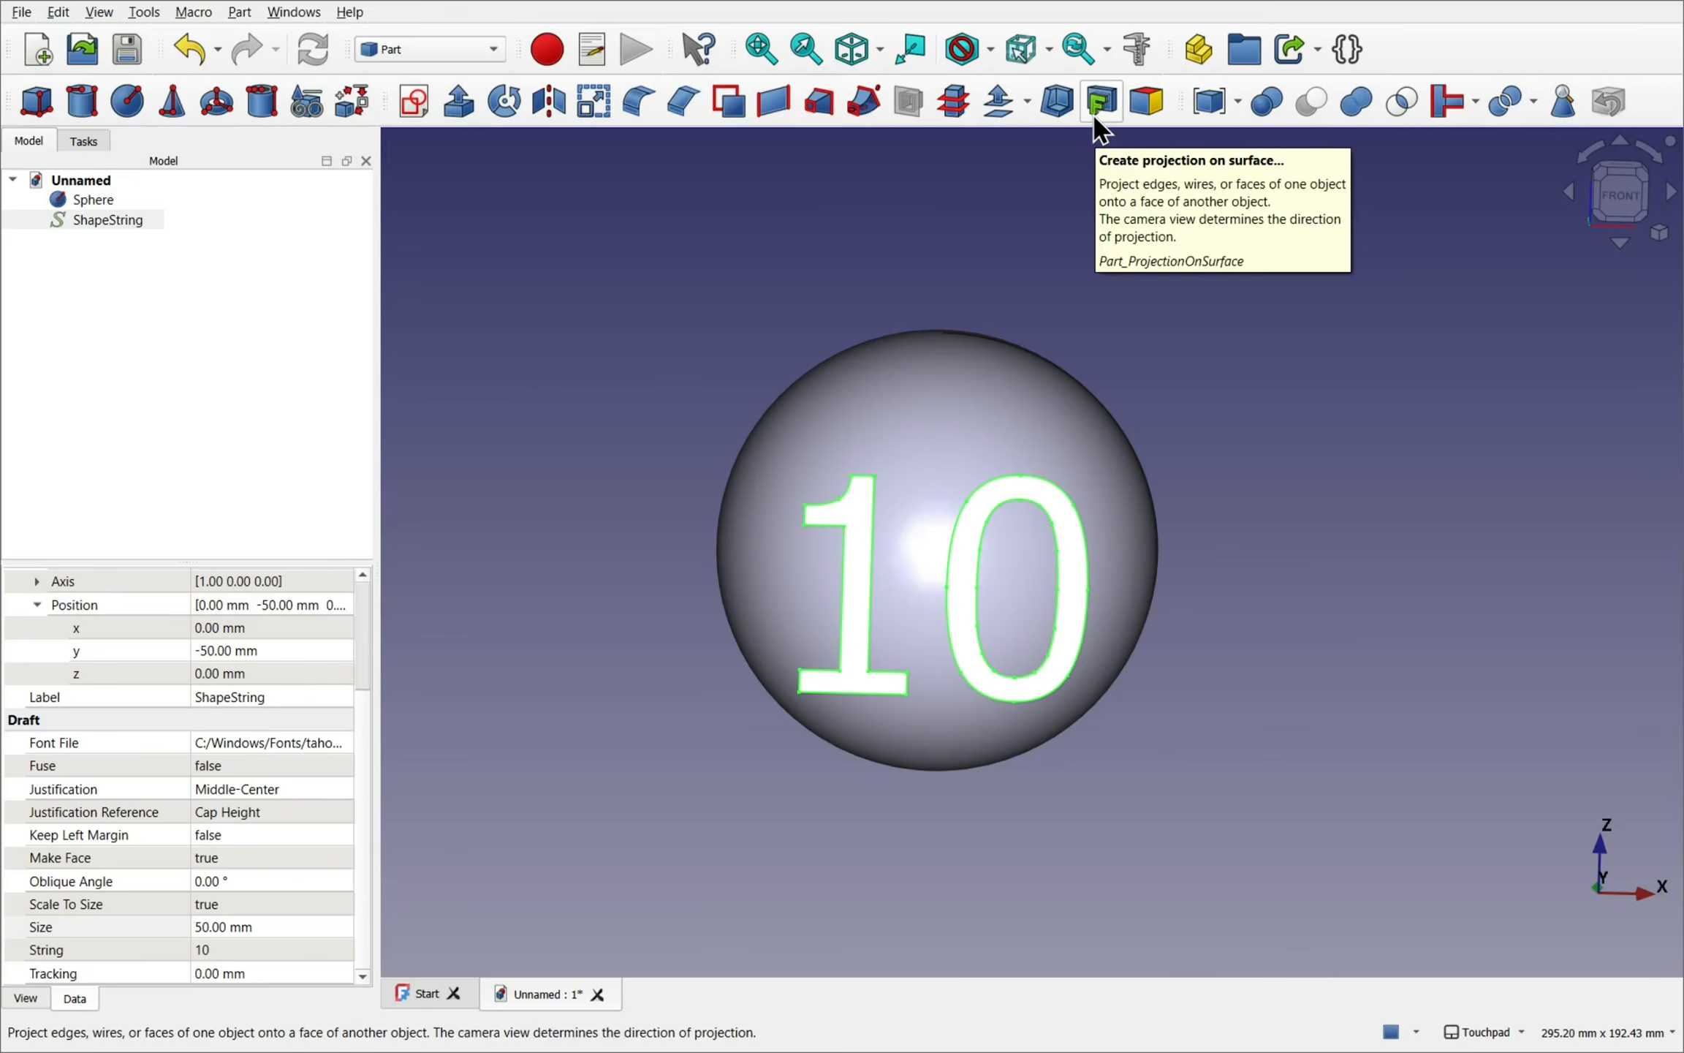
# - Start a projection on surface and choose the sphere's face as the projection surface
pyautogui.moveTo(1234, 509)
pyautogui.keyDown('alt'); pyautogui.mouseDown()
pyautogui.moveTo(1200, 473)
pyautogui.moveTo(1220, 497)
pyautogui.mouseUp(); pyautogui.keyUp('alt')
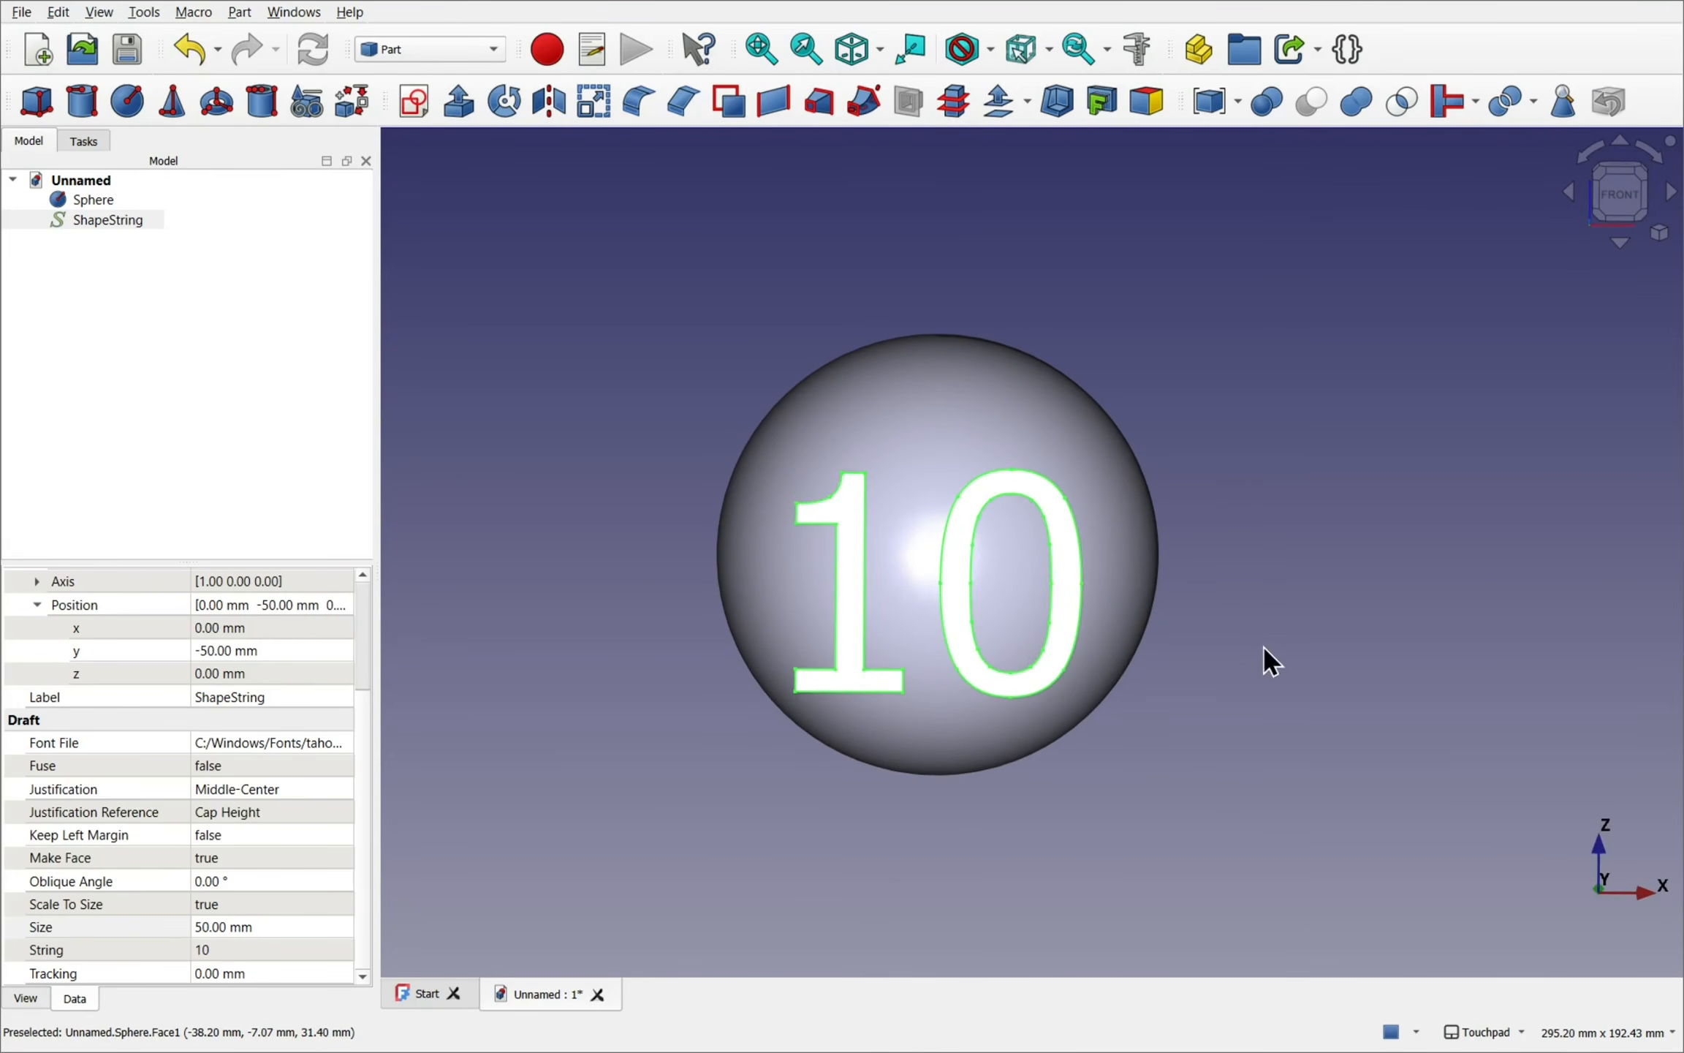
pyautogui.moveTo(1262, 648)
pyautogui.keyDown('alt'); pyautogui.mouseDown()
pyautogui.moveTo(1237, 673)
pyautogui.moveTo(1061, 632)
pyautogui.moveTo(1382, 665)
pyautogui.moveTo(1271, 647)
pyautogui.mouseUp(); pyautogui.keyUp('alt')
pyautogui.keyDown('alt'); pyautogui.moveTo(1282, 526); pyautogui.dragTo(1051, 541); pyautogui.keyUp('alt')
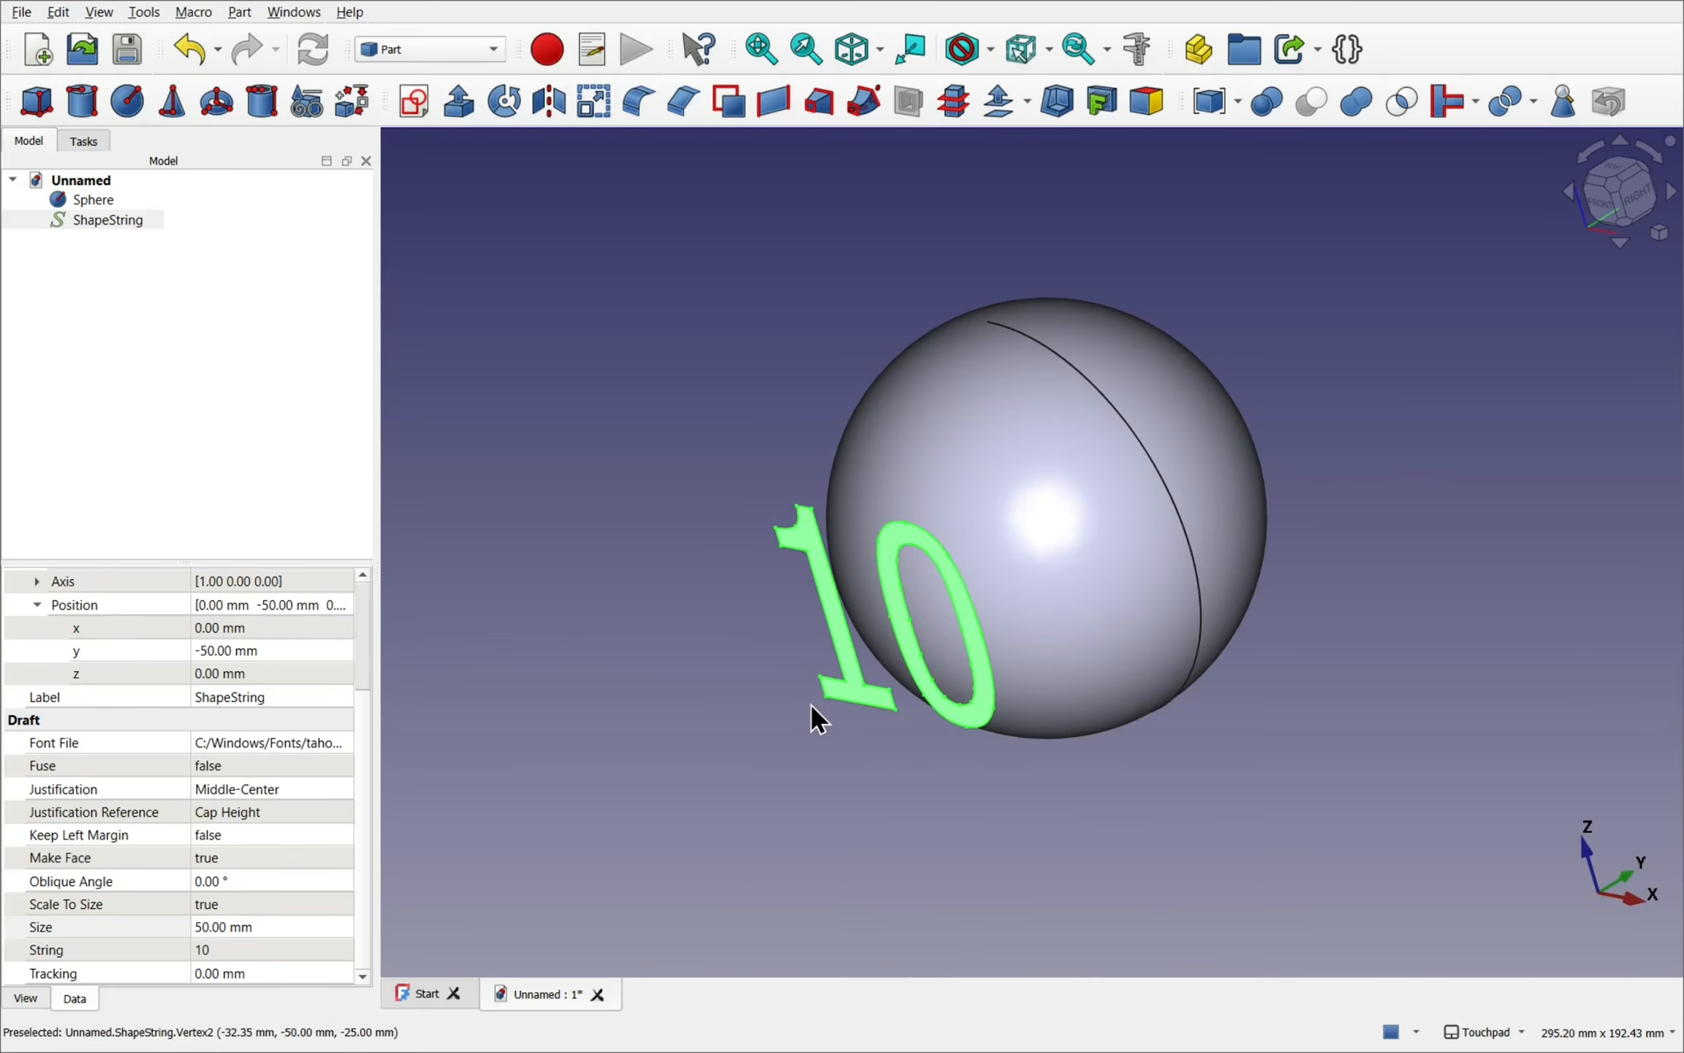
pyautogui.keyDown('alt'); pyautogui.moveTo(1290, 744); pyautogui.dragTo(1336, 665); pyautogui.keyUp('alt')
pyautogui.keyDown('alt'); pyautogui.moveTo(1256, 422); pyautogui.dragTo(1192, 380); pyautogui.keyUp('alt')
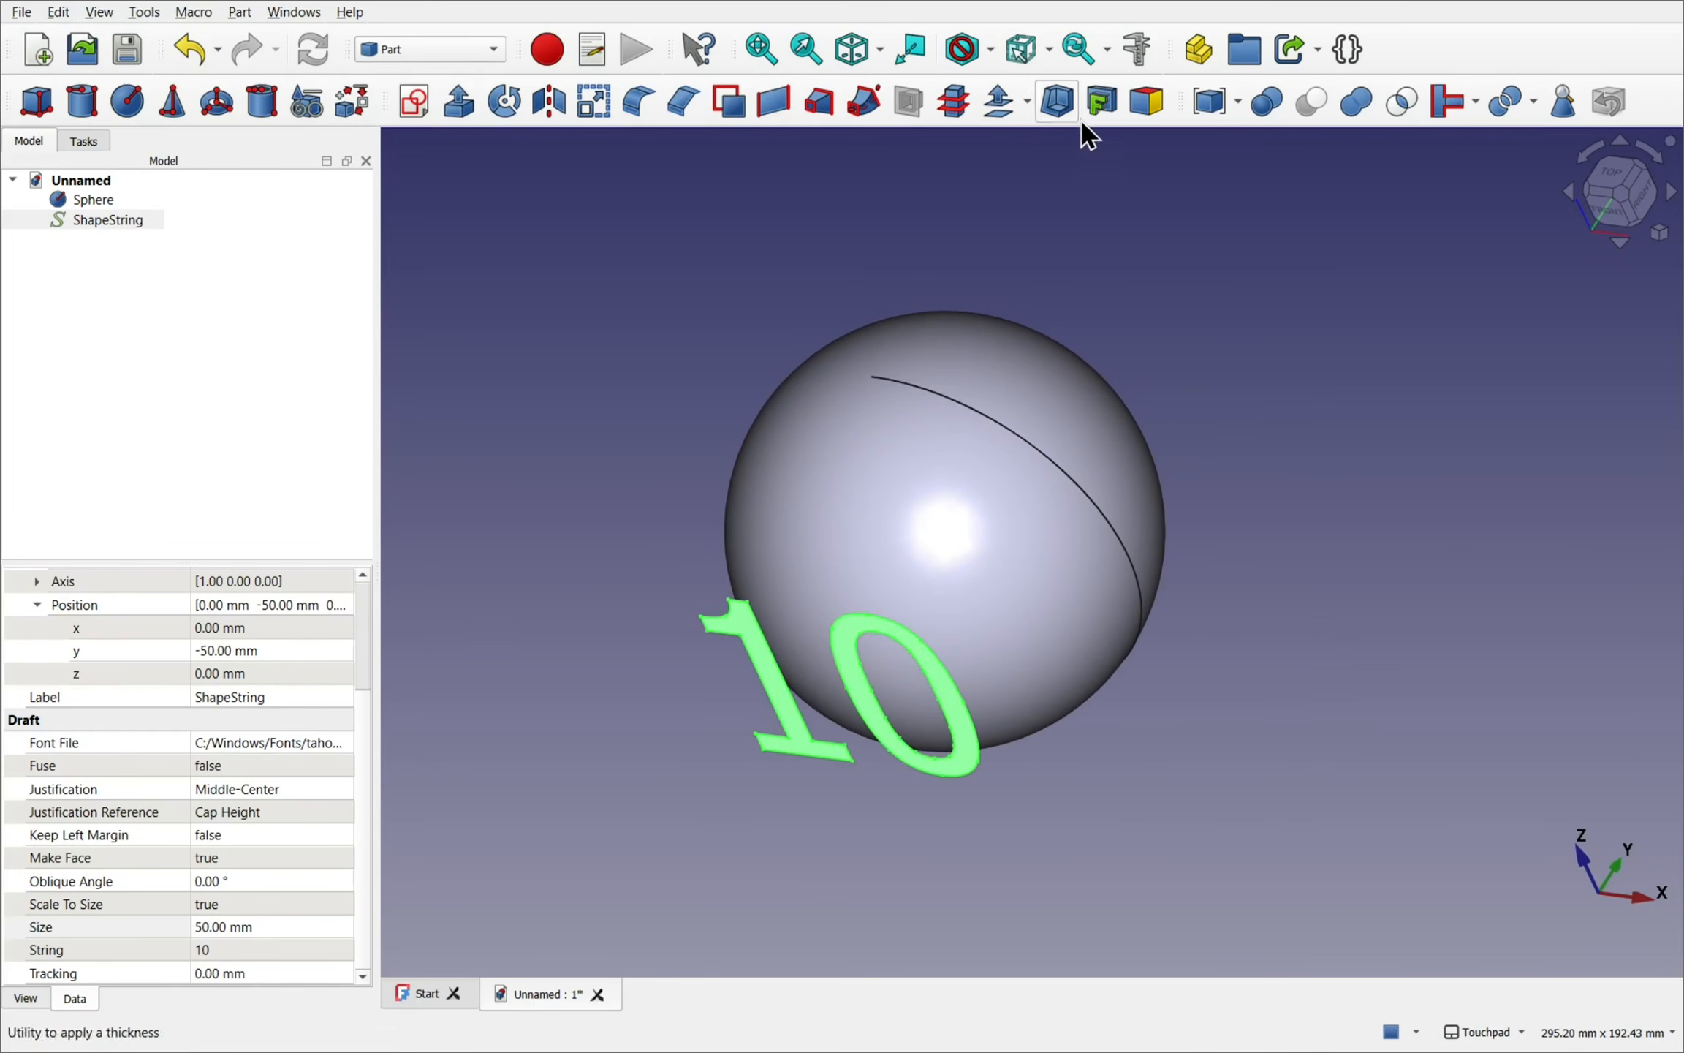
pyautogui.click(241, 11)
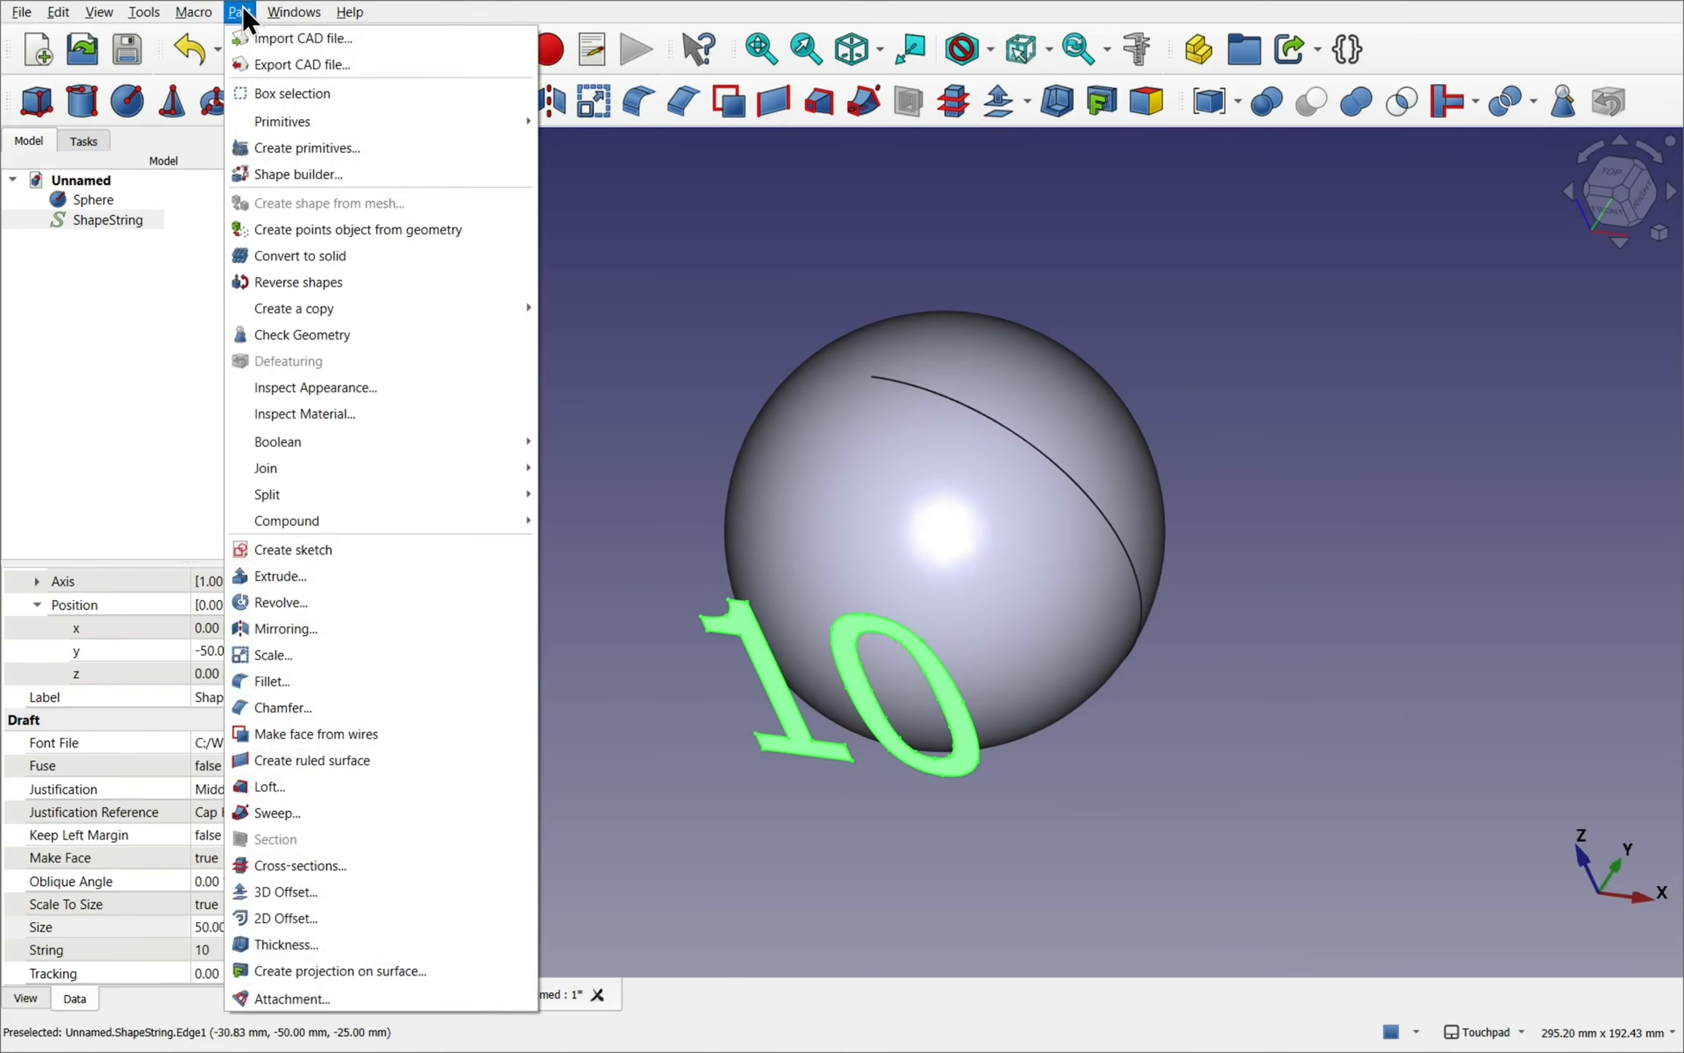
pyautogui.click(451, 964)
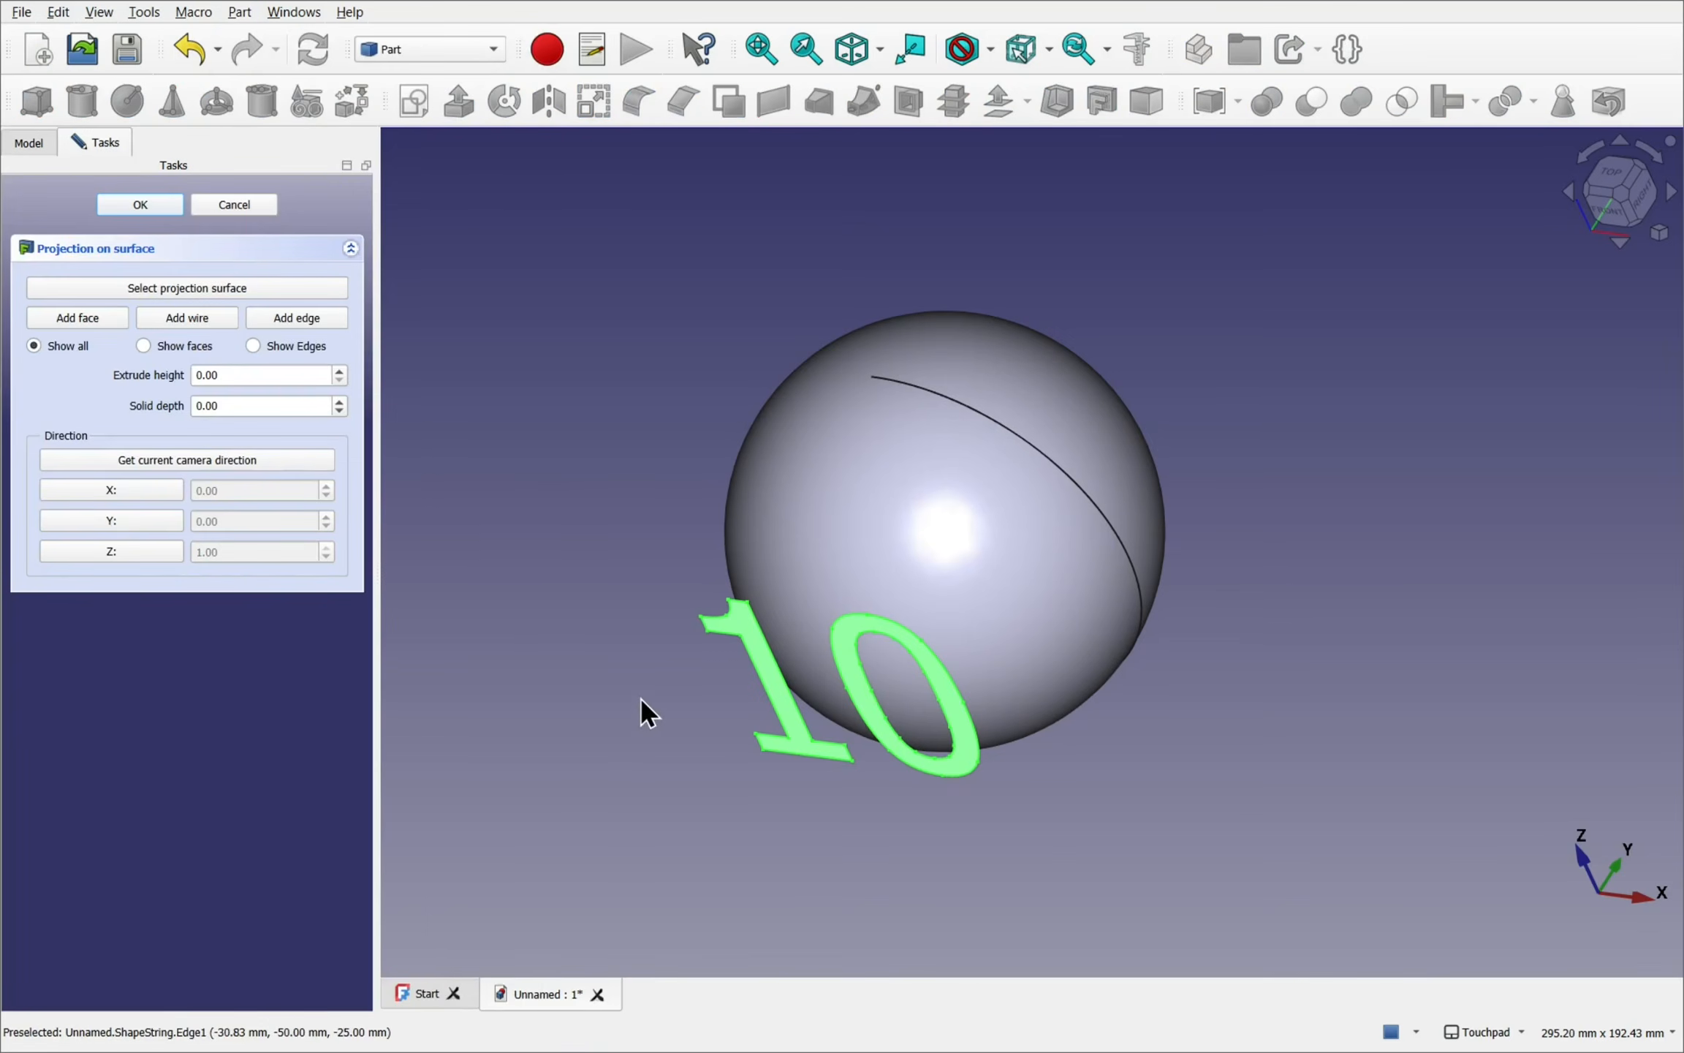
pyautogui.click(188, 291)
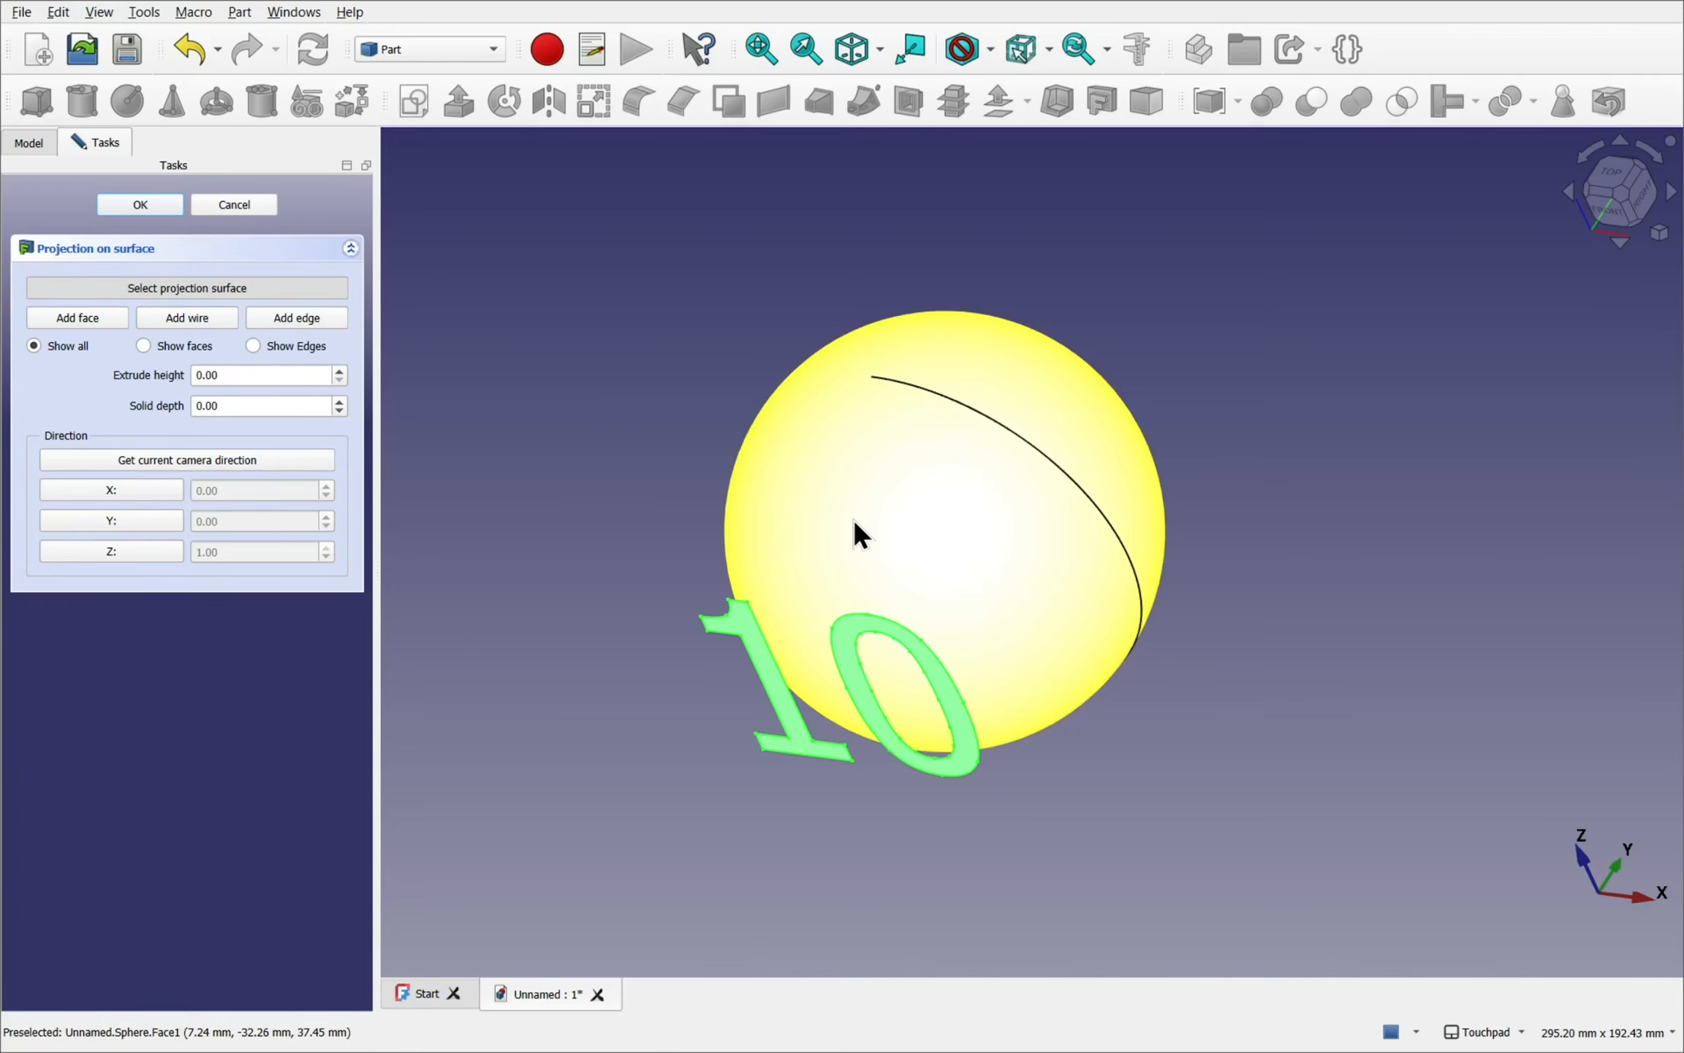
pyautogui.click(854, 519)
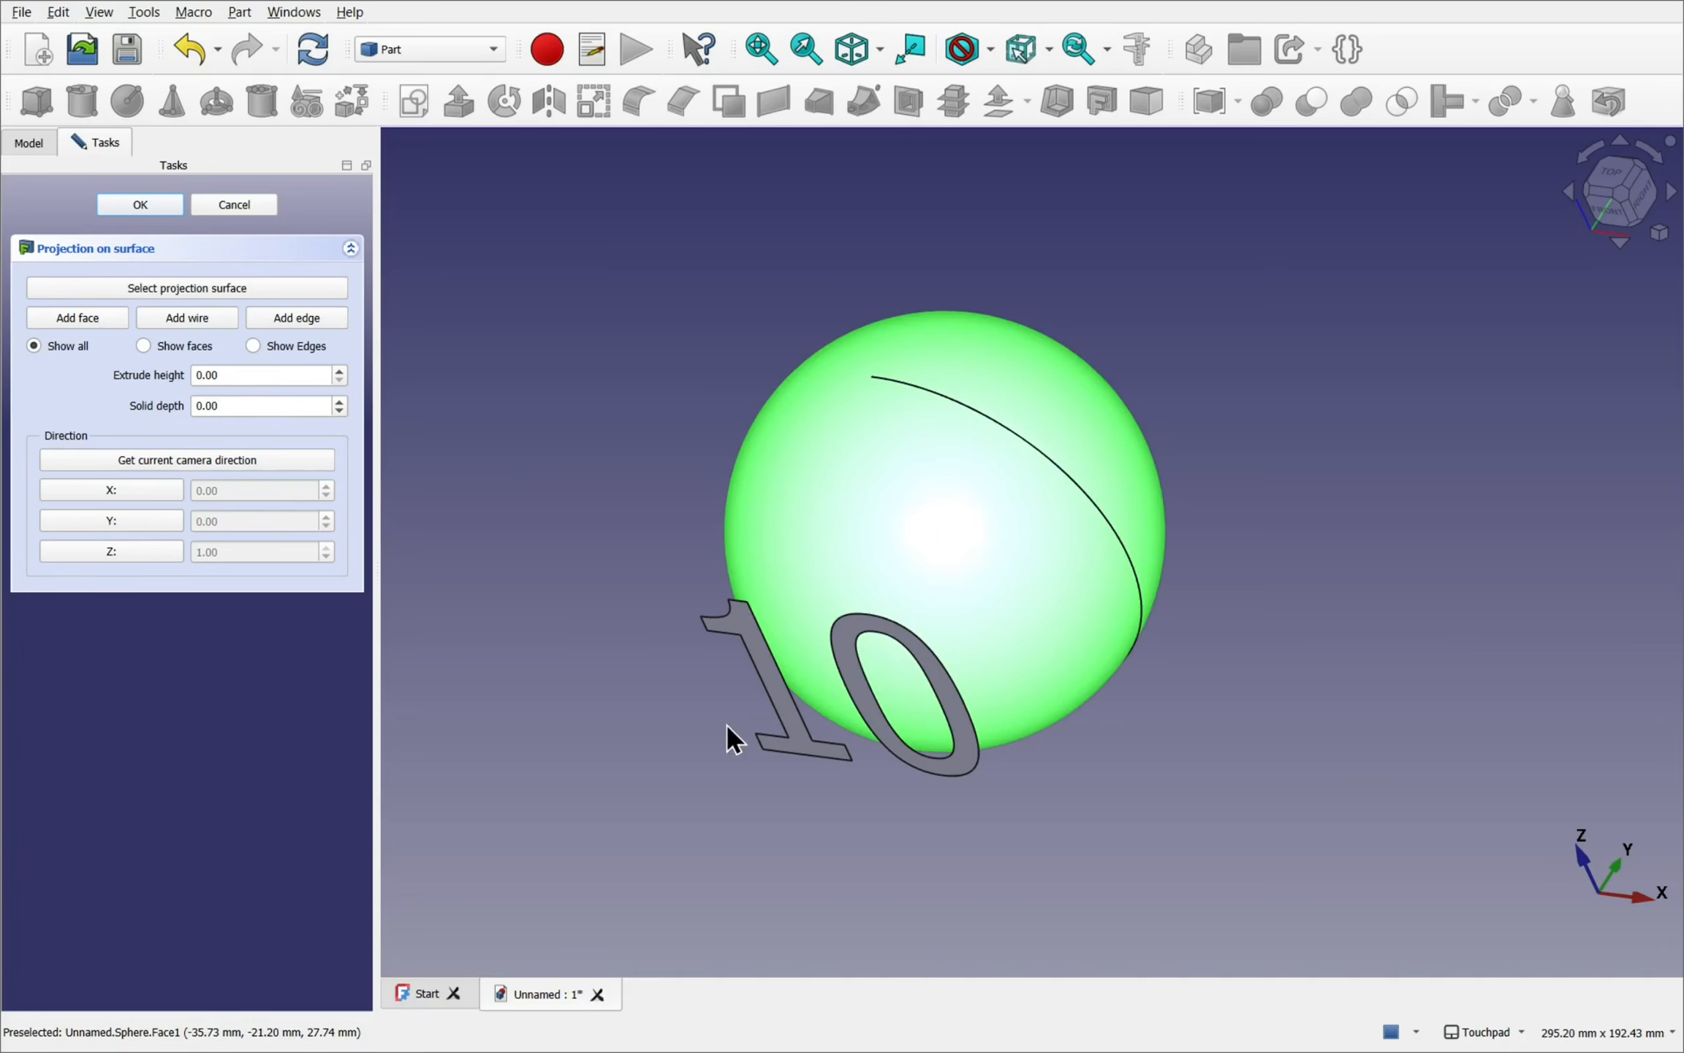
# - Add the faces of the digits 1 and 0 and create their projection along the front view's camera direction
pyautogui.keyDown('shift'); pyautogui.moveTo(766, 733); pyautogui.dragTo(942, 602); pyautogui.keyUp('shift')
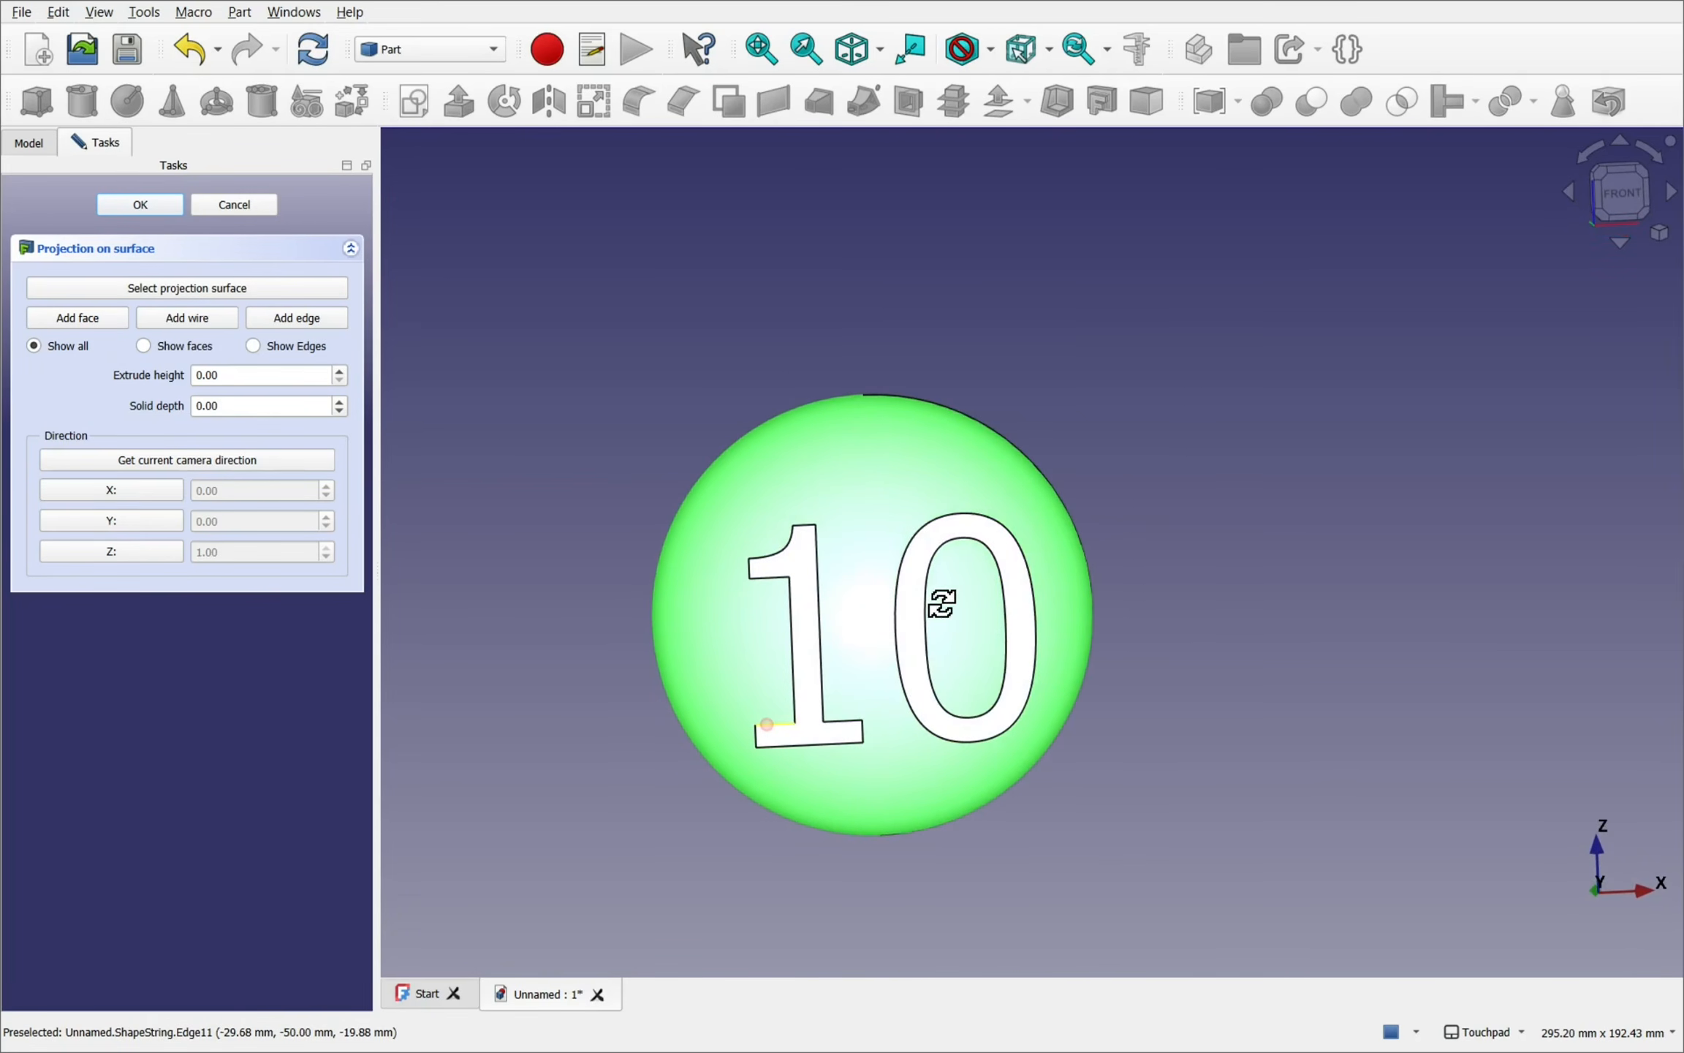
pyautogui.click(846, 628)
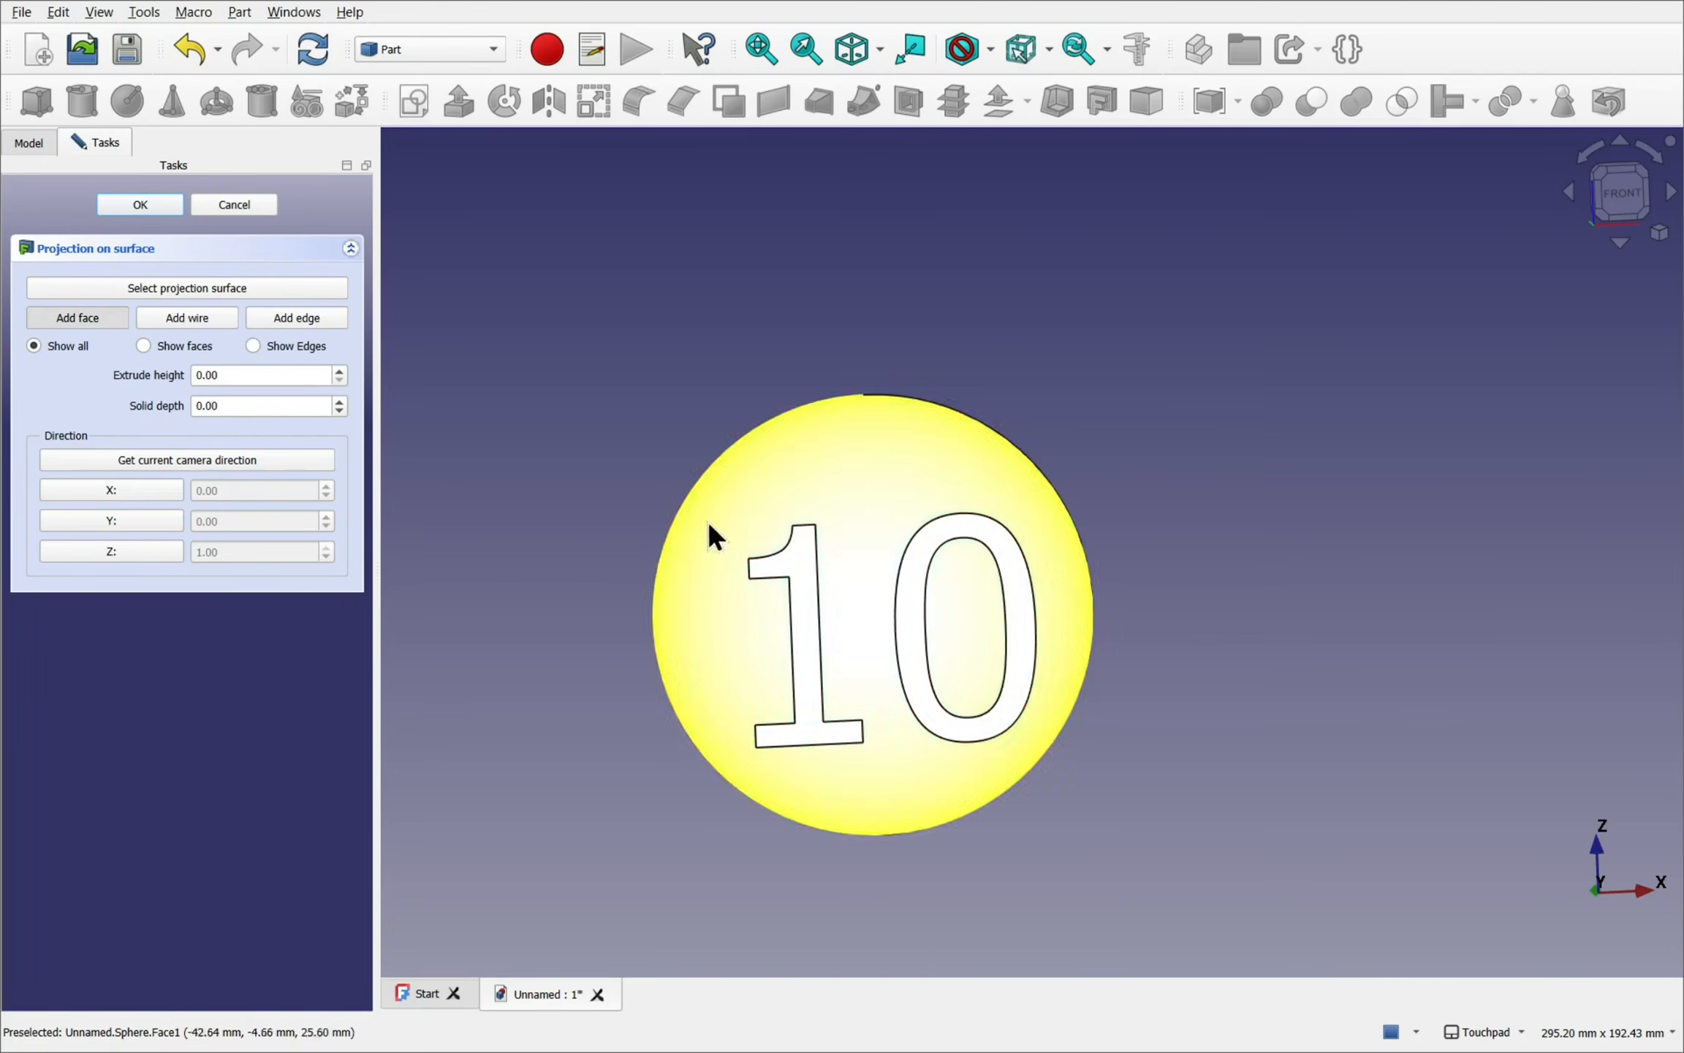
pyautogui.keyDown('alt'); pyautogui.moveTo(911, 687); pyautogui.dragTo(786, 754); pyautogui.keyUp('alt')
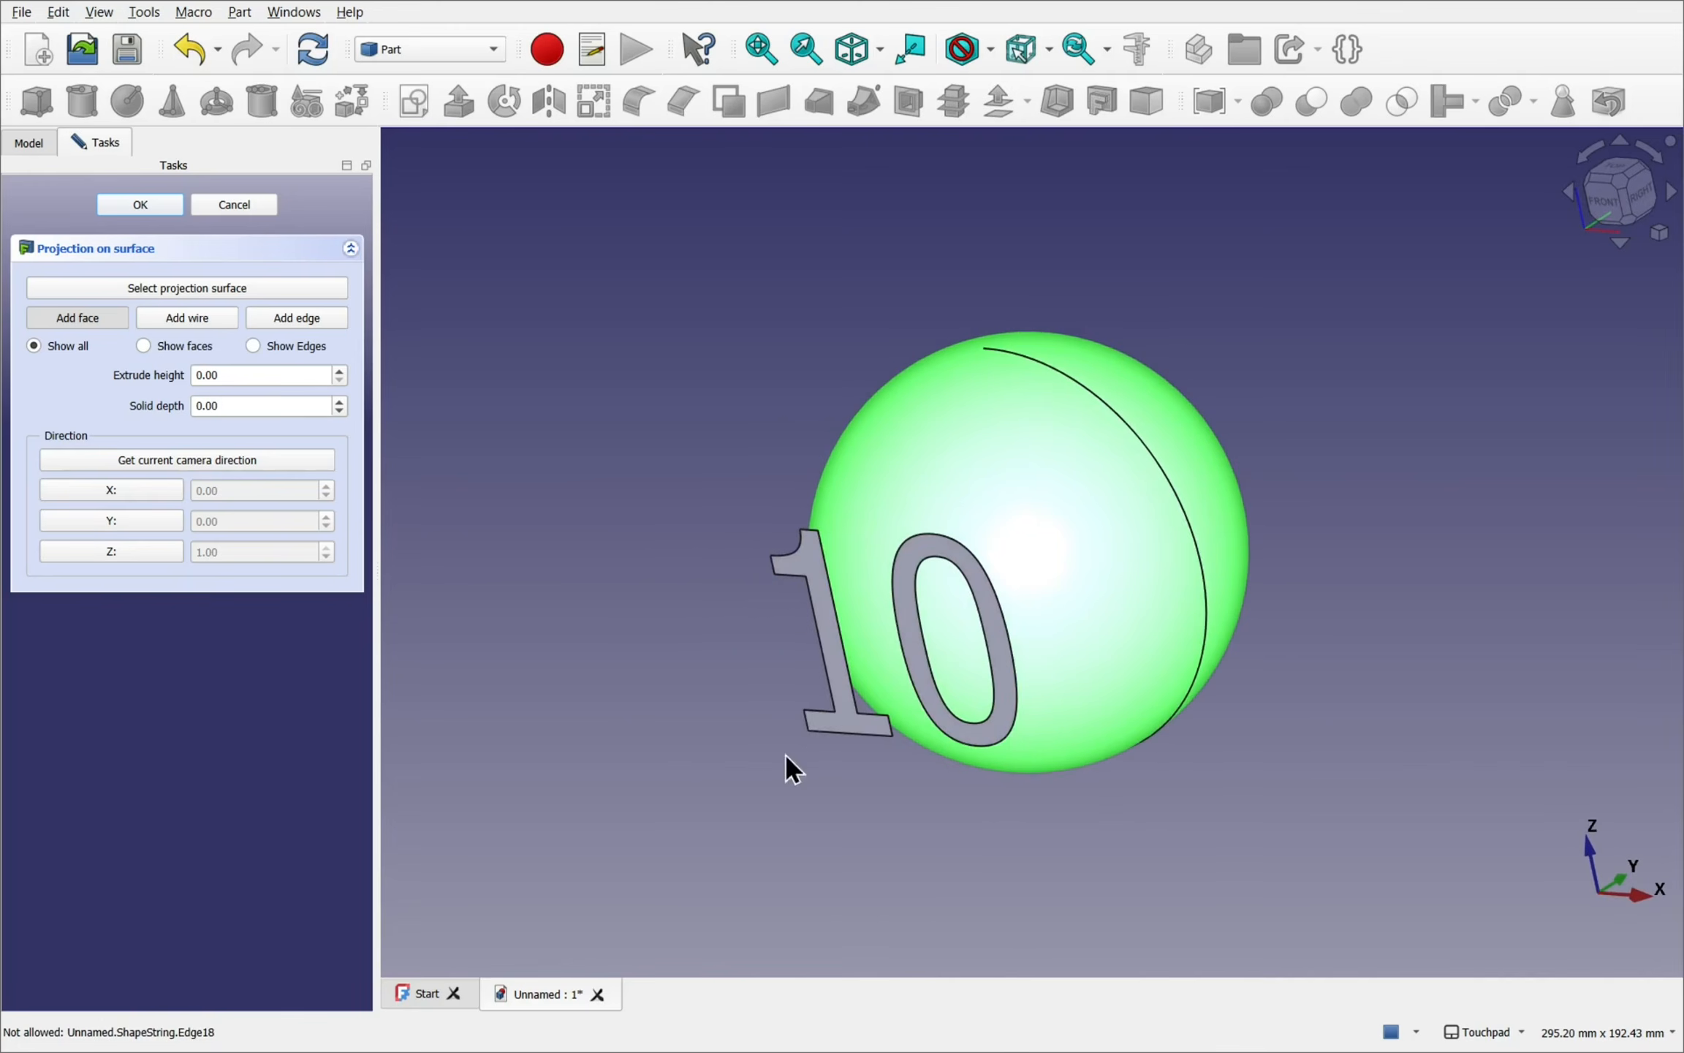
pyautogui.click(841, 695)
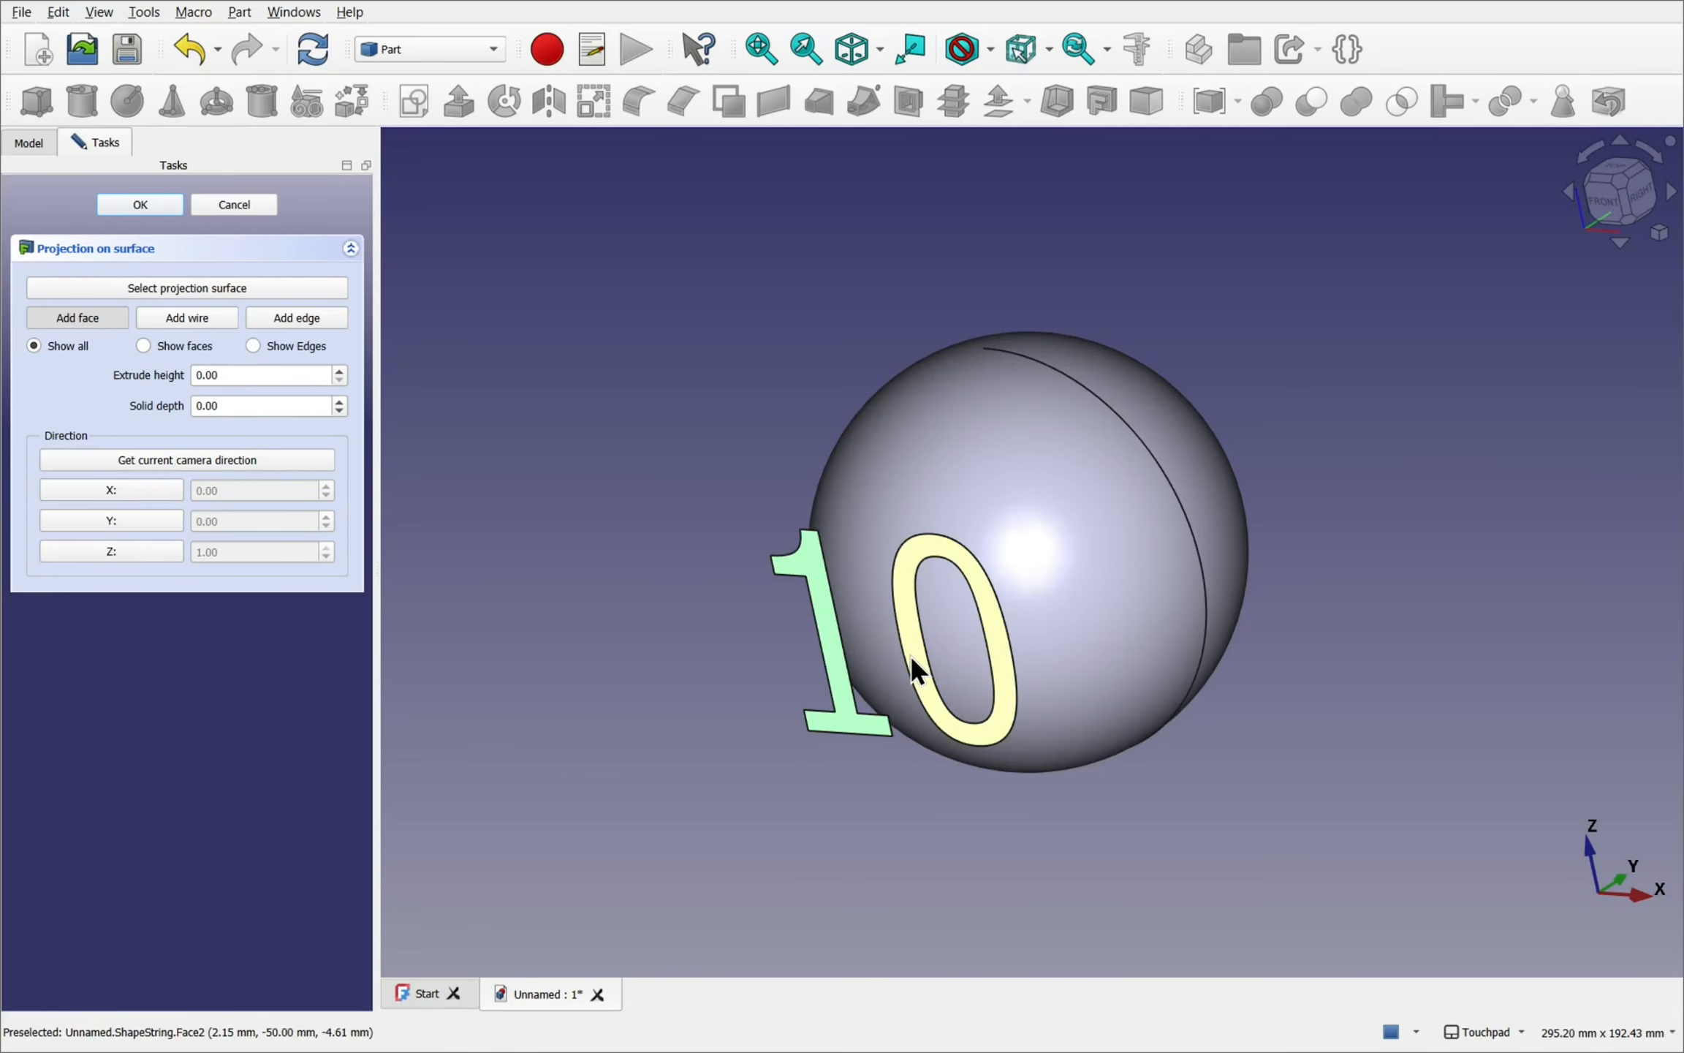
pyautogui.click(911, 654)
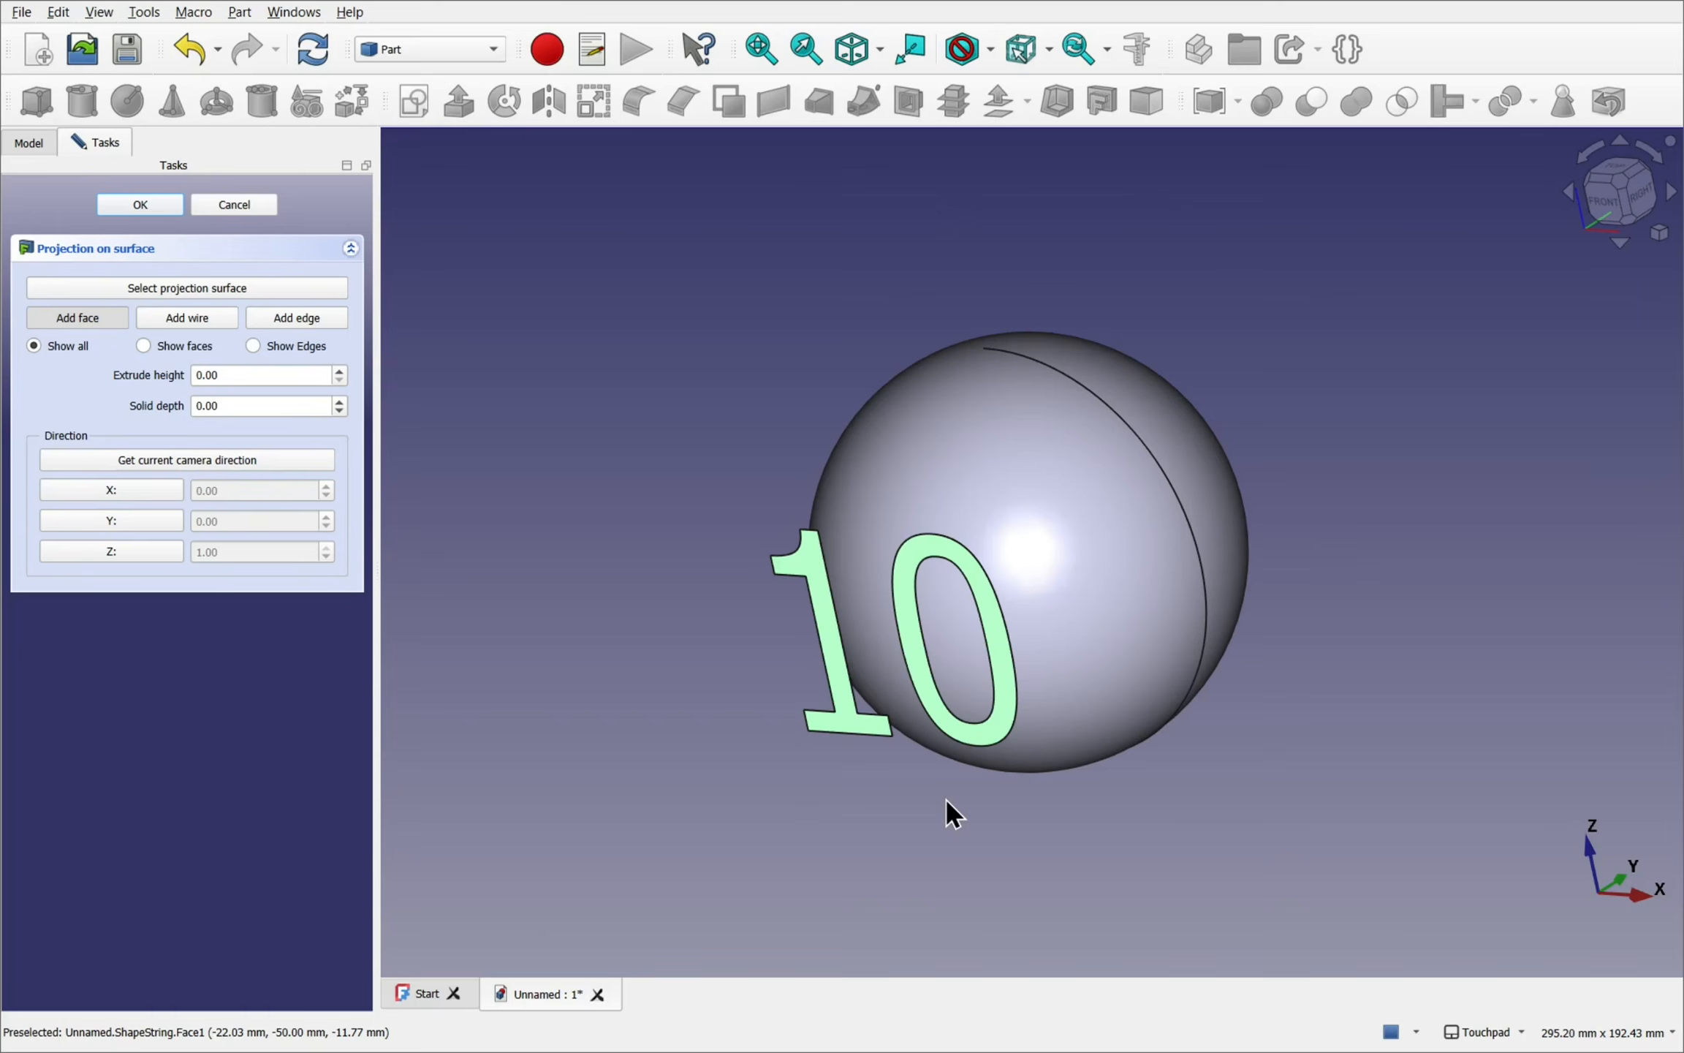
pyautogui.click(1602, 198)
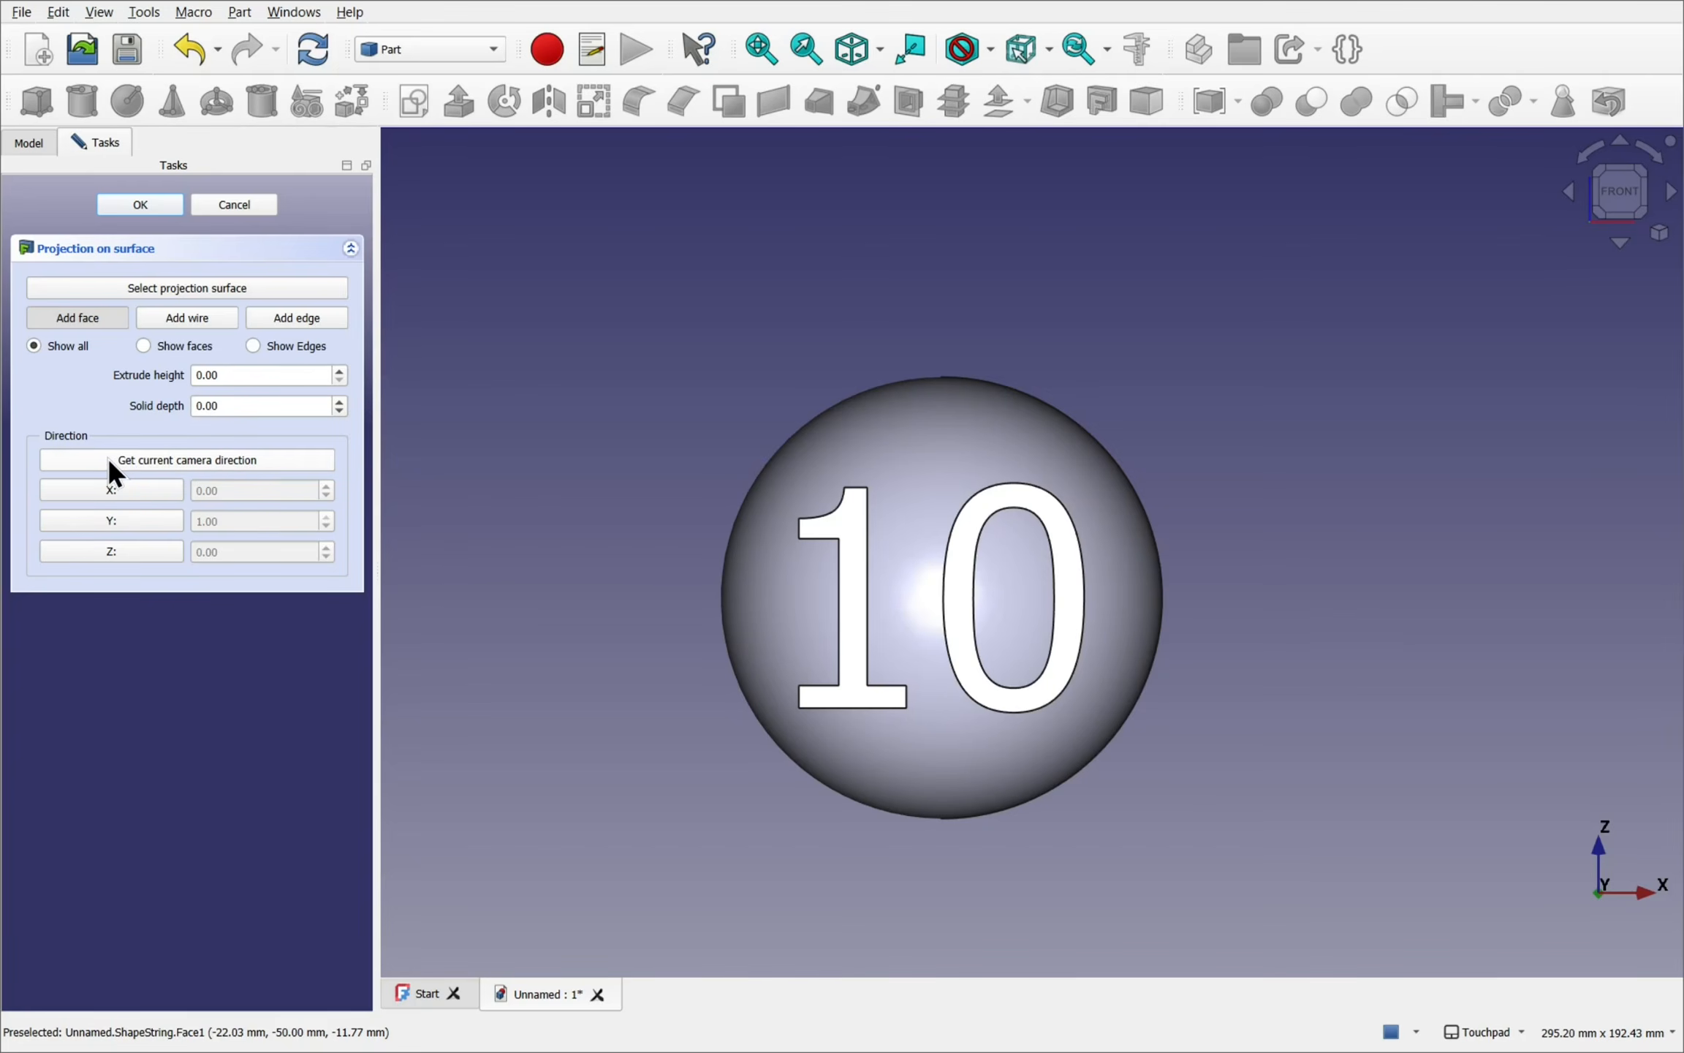
pyautogui.click(124, 205)
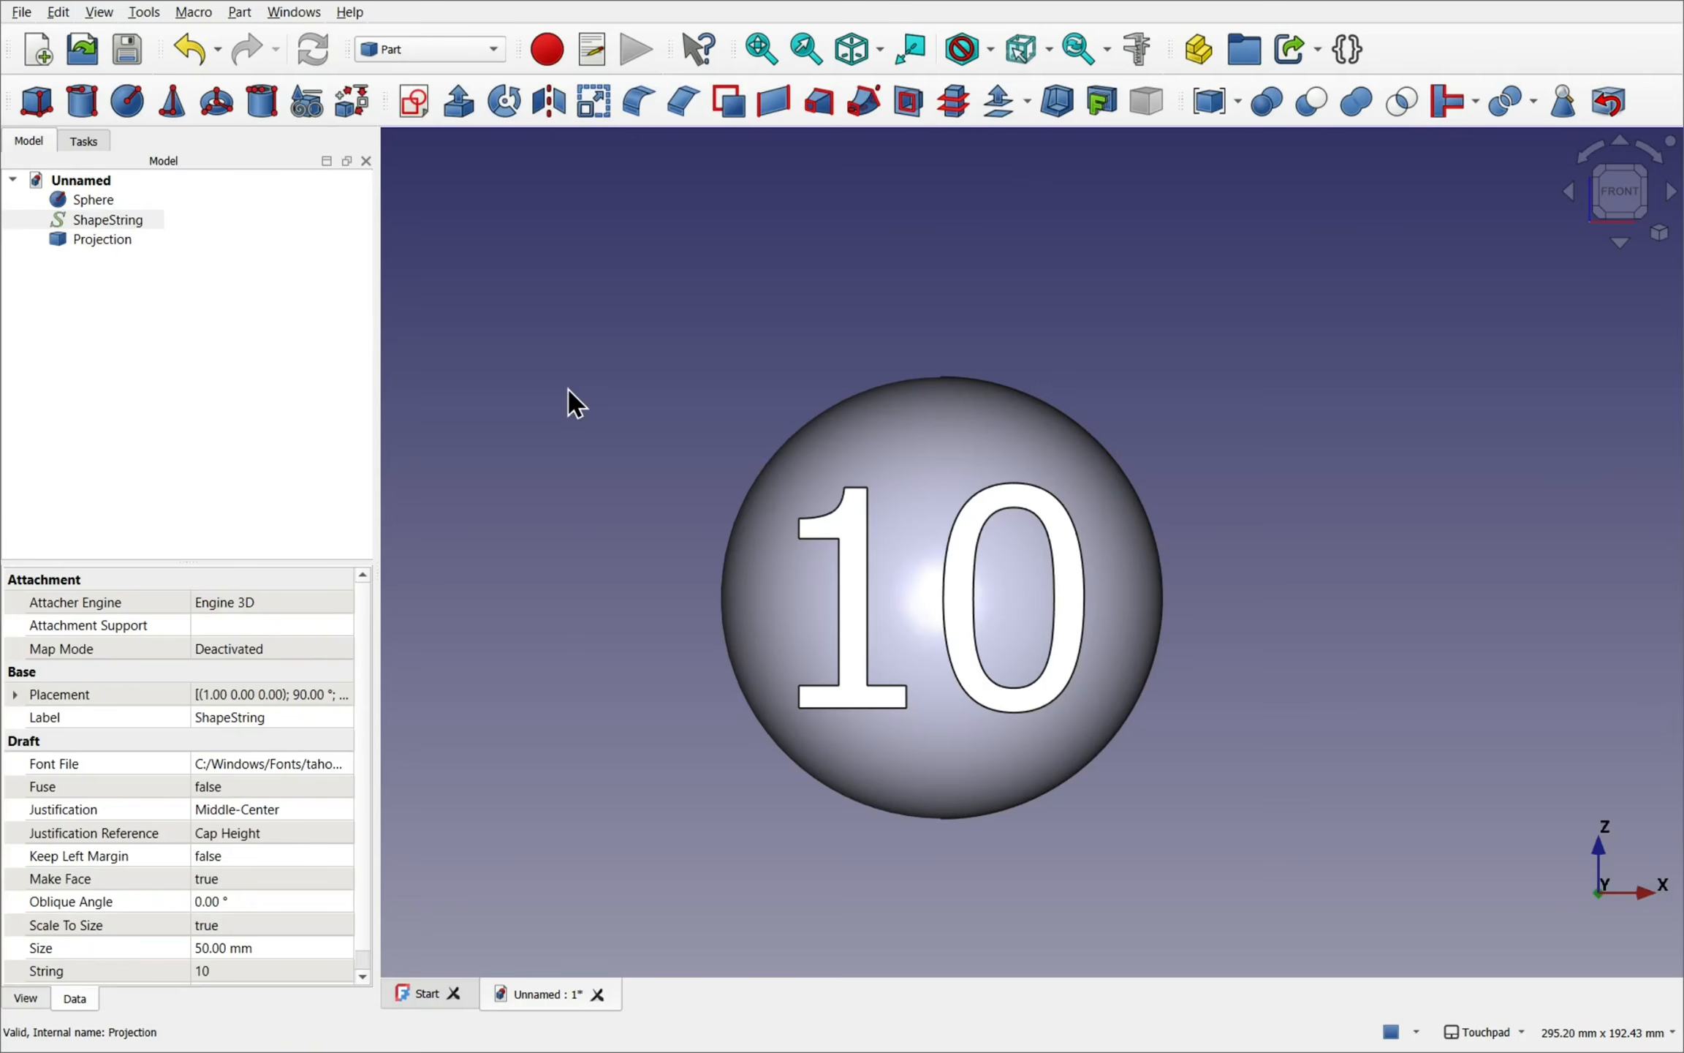
# - Hide the original ShapeString so only its projection remains on the sphere, and inspect the curved outlines up close
pyautogui.keyDown('alt'); pyautogui.moveTo(1261, 471); pyautogui.dragTo(1090, 537); pyautogui.keyUp('alt')
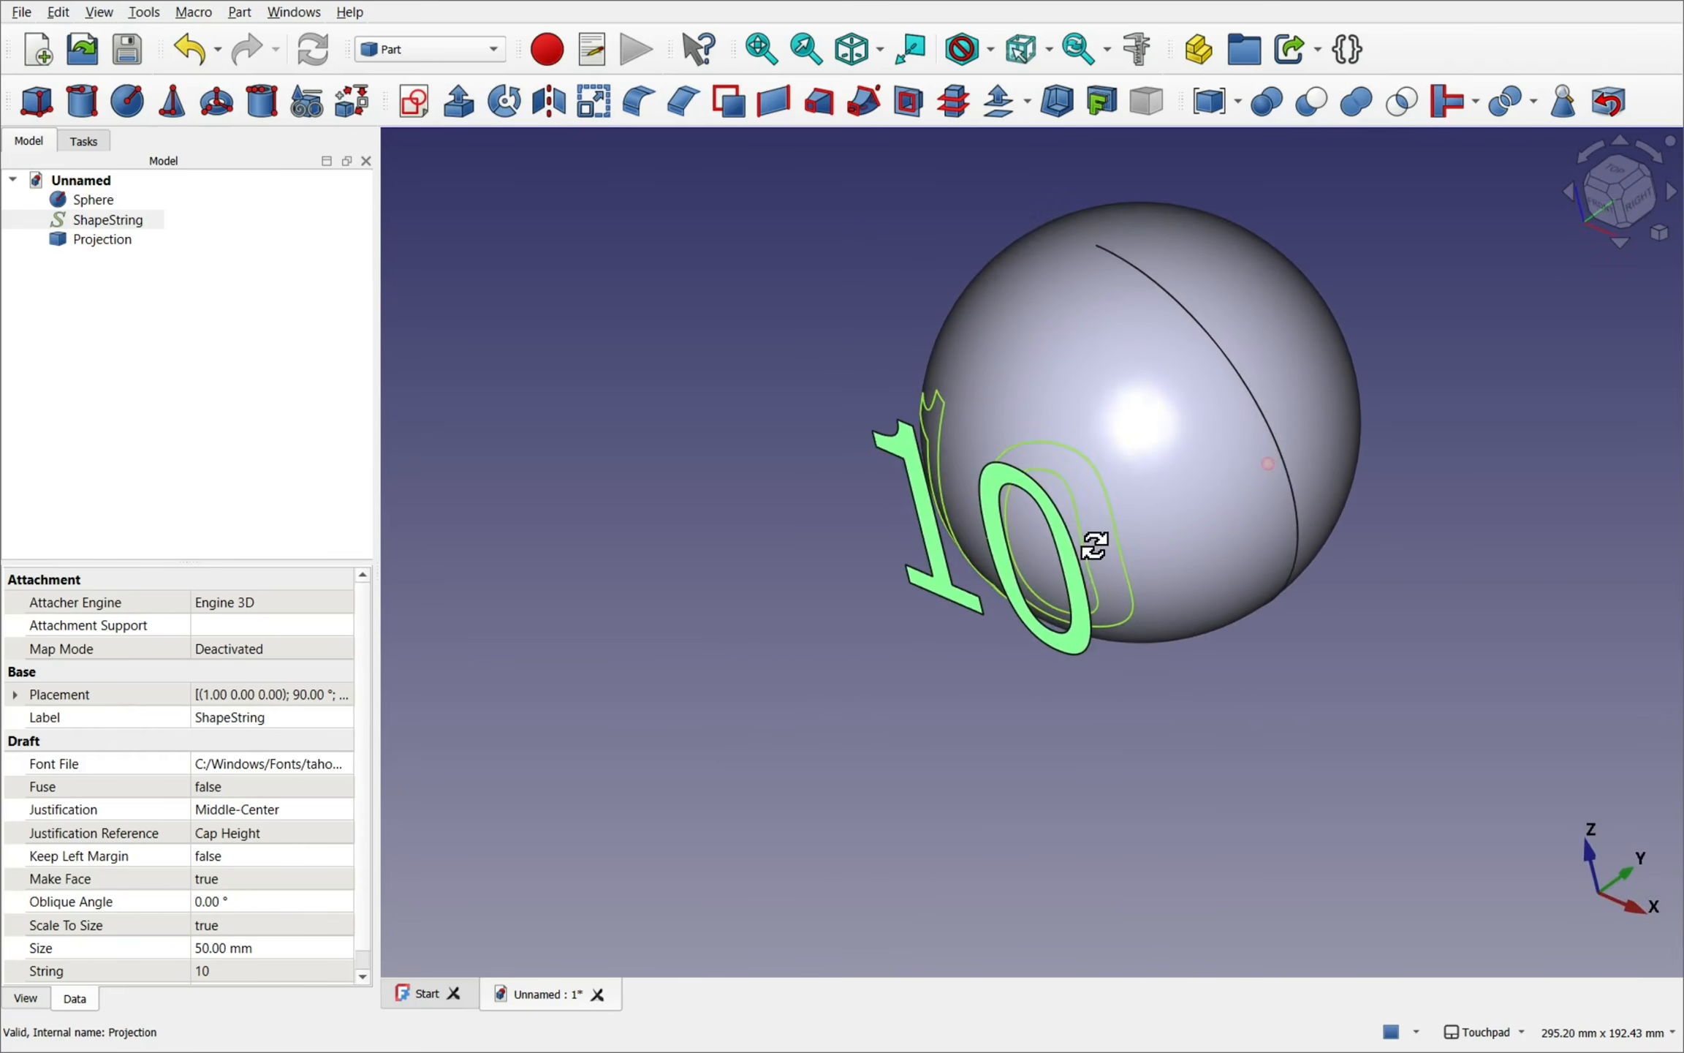
pyautogui.click(103, 224)
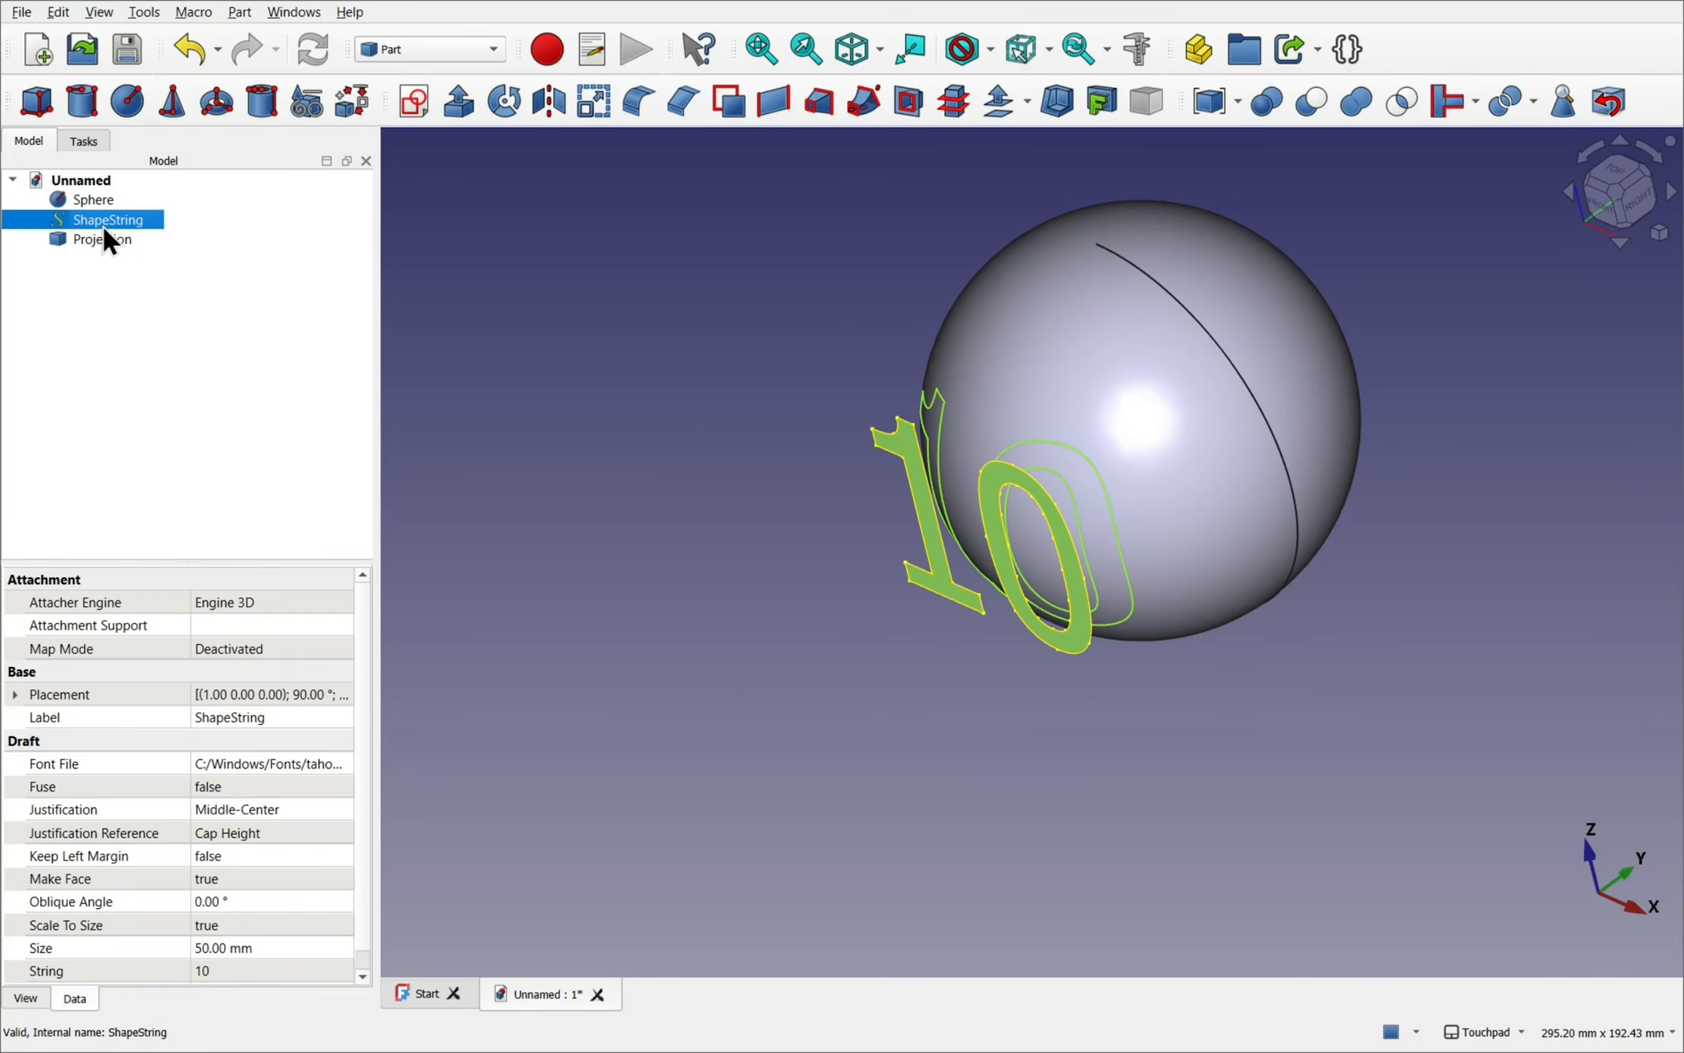
pyautogui.press('space')
pyautogui.keyDown('alt'); pyautogui.moveTo(1034, 564); pyautogui.dragTo(1171, 503); pyautogui.keyUp('alt')
pyautogui.scroll(3, 1286, 423)
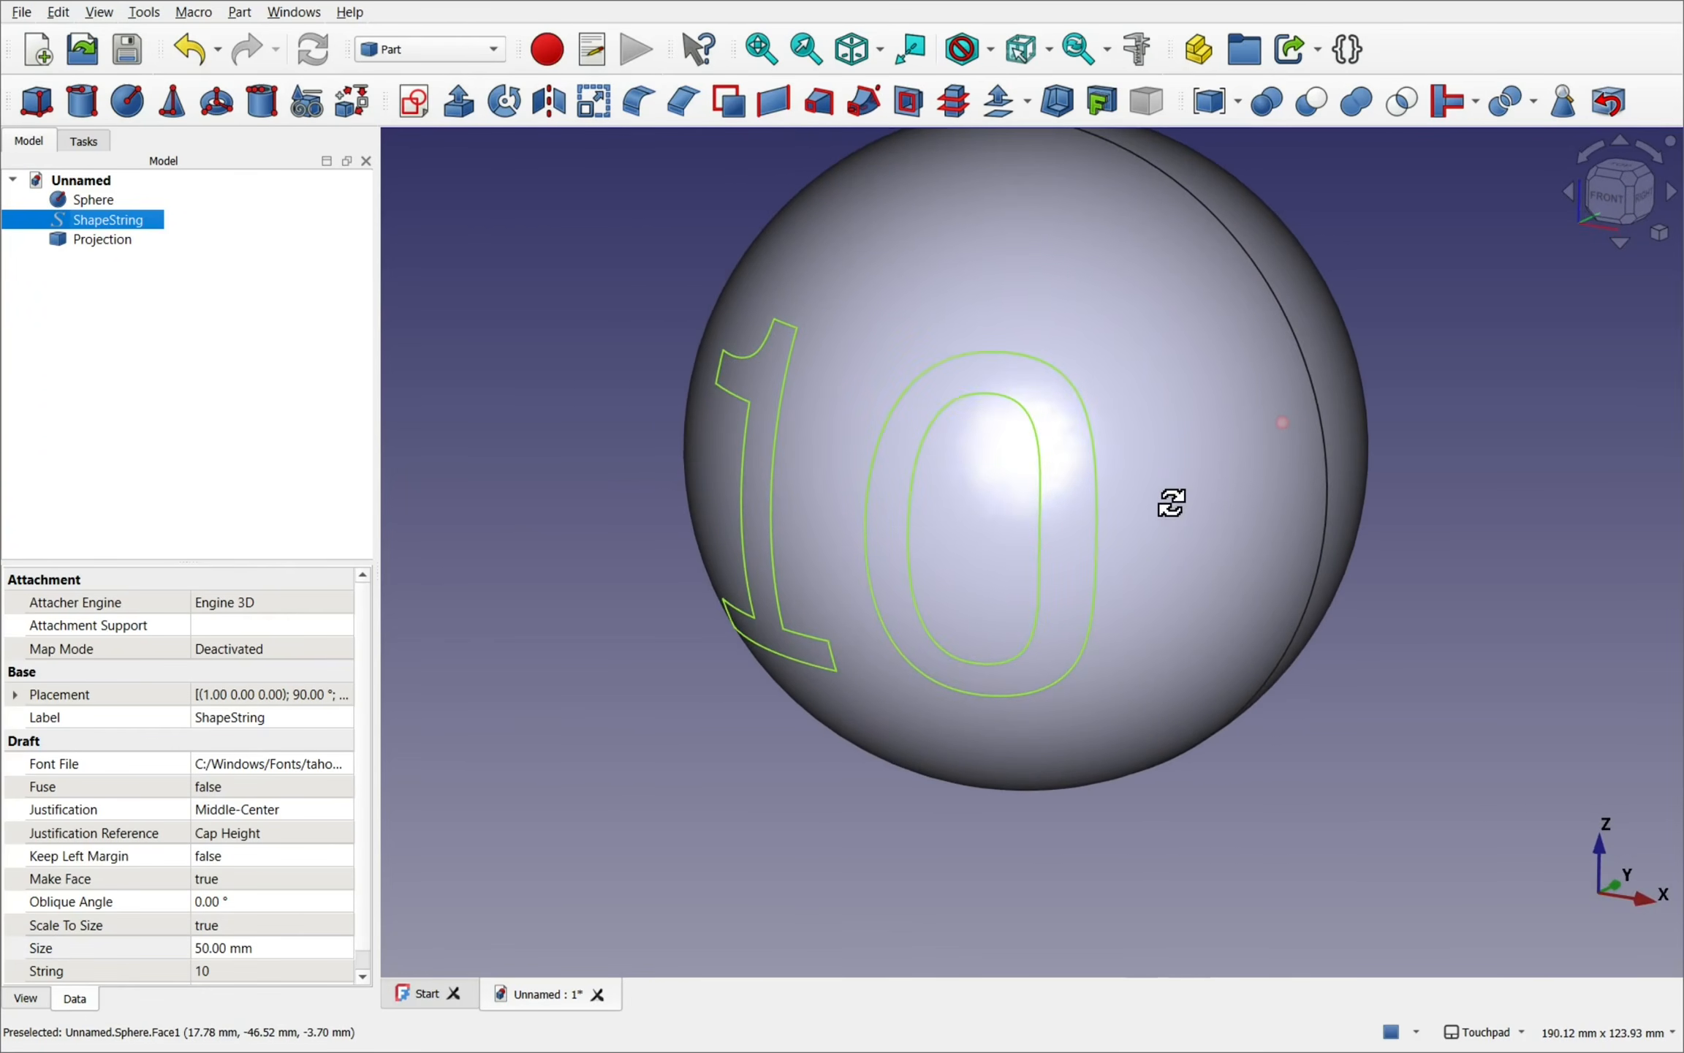
# - Temporarily hide the sphere to inspect the projected digit faces on their own, and show it again
pyautogui.click(1204, 357)
pyautogui.press('space')
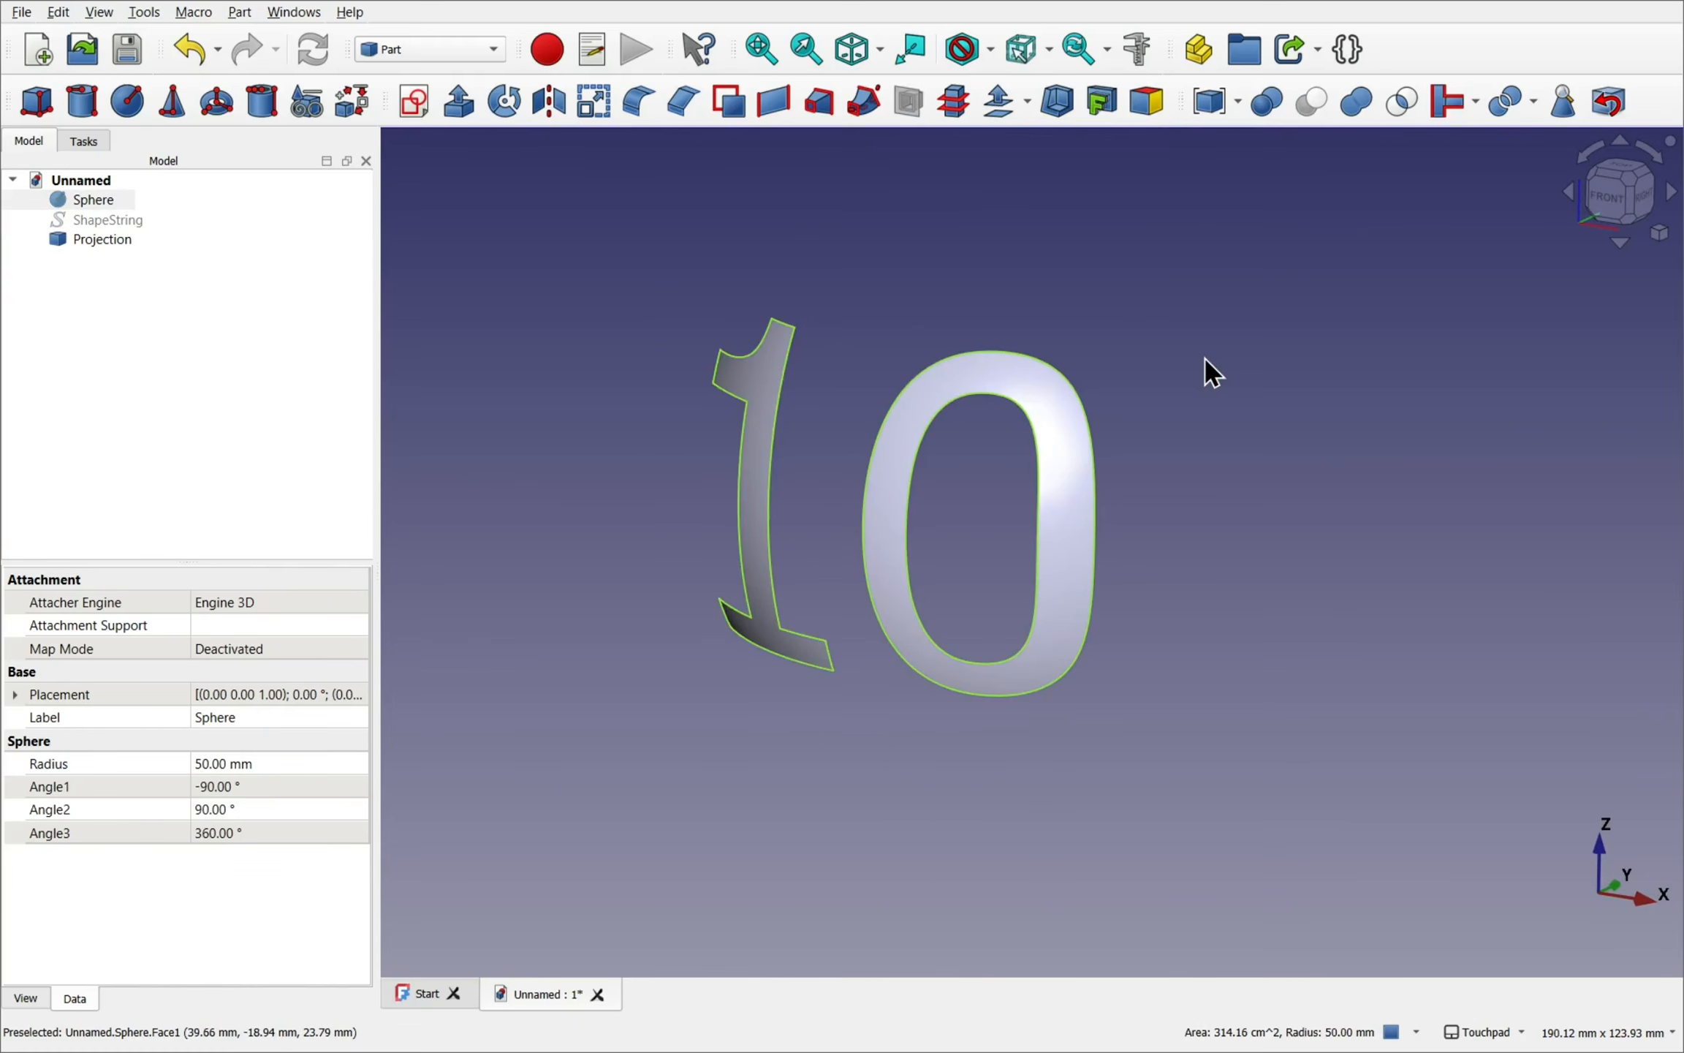
pyautogui.moveTo(1204, 358)
pyautogui.keyDown('alt'); pyautogui.mouseDown()
pyautogui.moveTo(1113, 455)
pyautogui.moveTo(1229, 432)
pyautogui.moveTo(1245, 342)
pyautogui.moveTo(1200, 375)
pyautogui.mouseUp(); pyautogui.keyUp('alt')
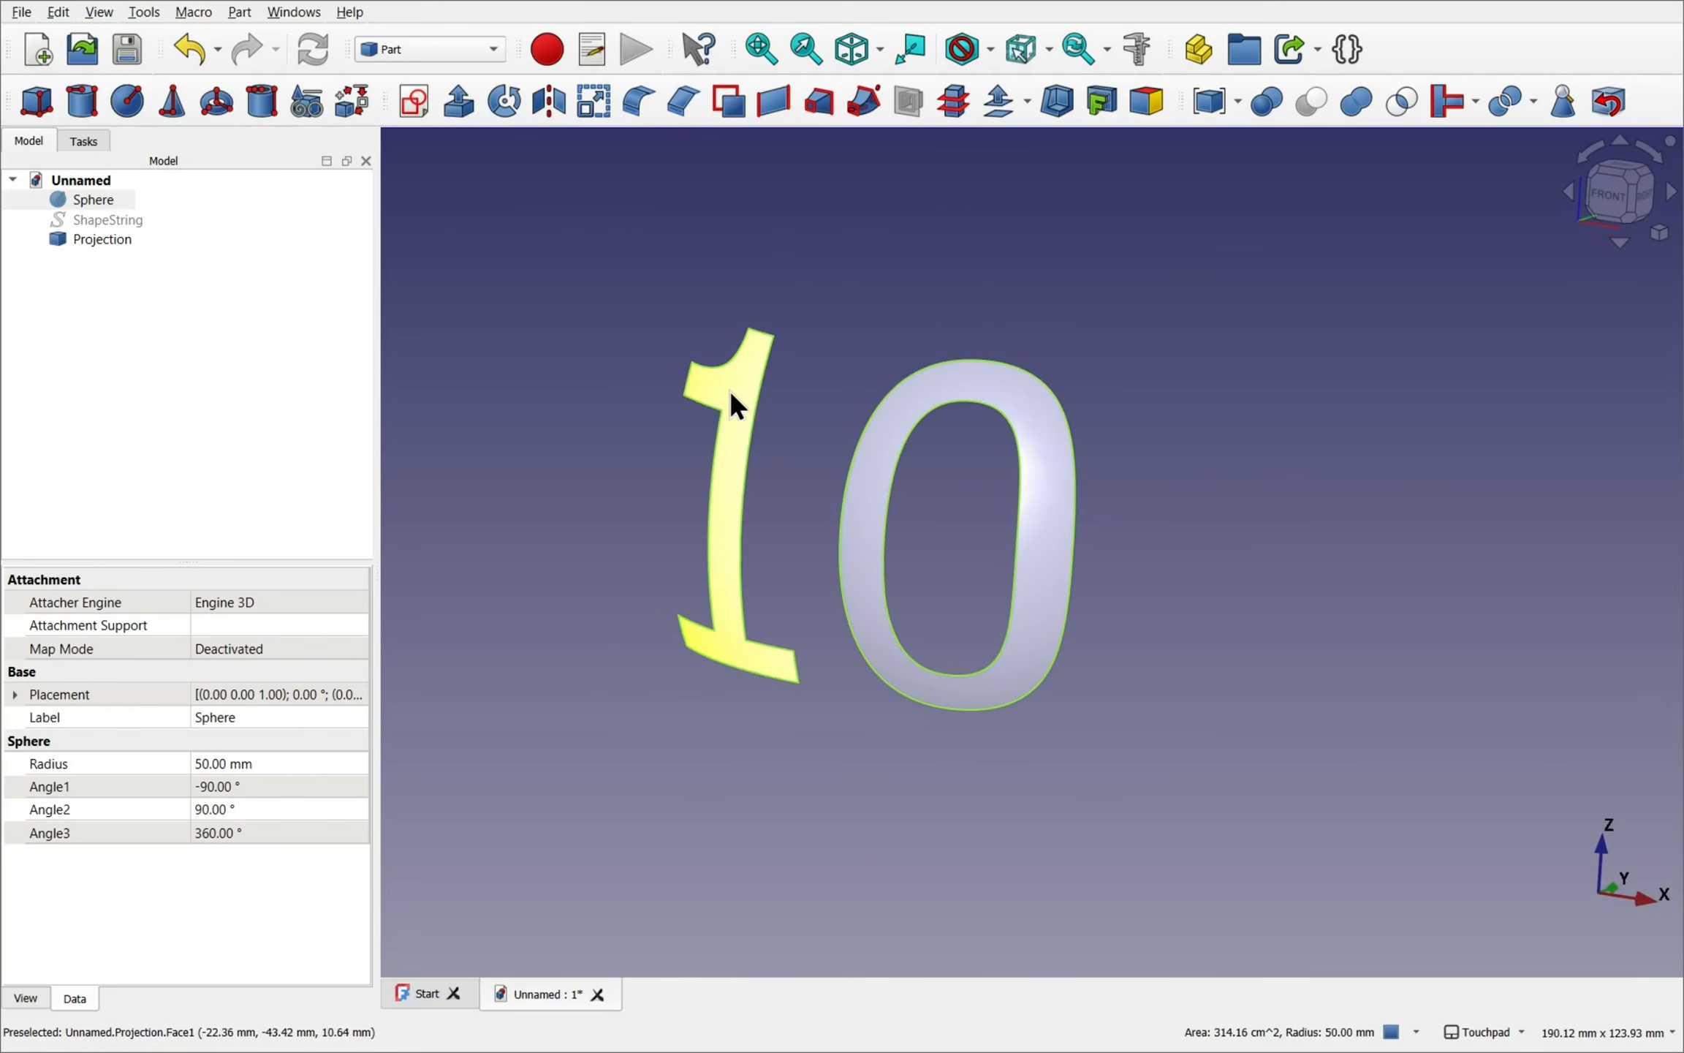
pyautogui.click(95, 198)
pyautogui.press('space')
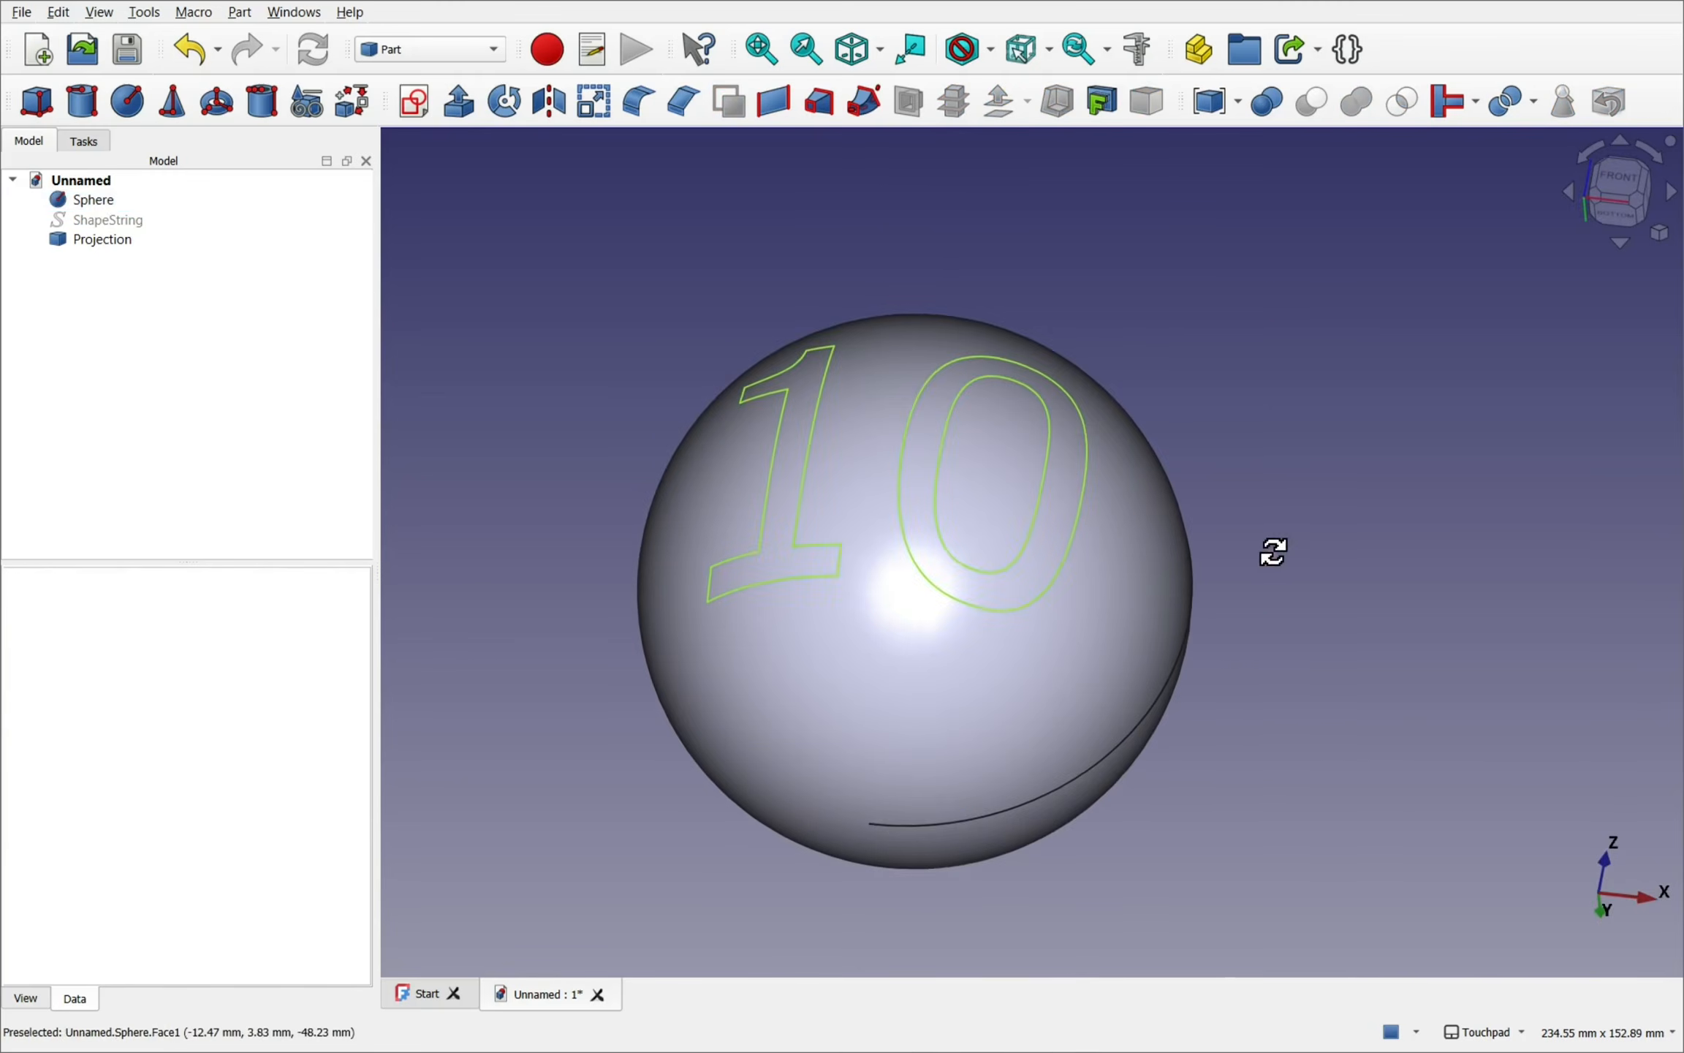
# - Select the Projection object and examine its faces on the sphere together with its properties
pyautogui.moveTo(1271, 555)
pyautogui.keyDown('shift'); pyautogui.mouseDown()
pyautogui.moveTo(1361, 587)
pyautogui.moveTo(1252, 545)
pyautogui.moveTo(1230, 568)
pyautogui.moveTo(1239, 556)
pyautogui.mouseUp(); pyautogui.keyUp('shift')
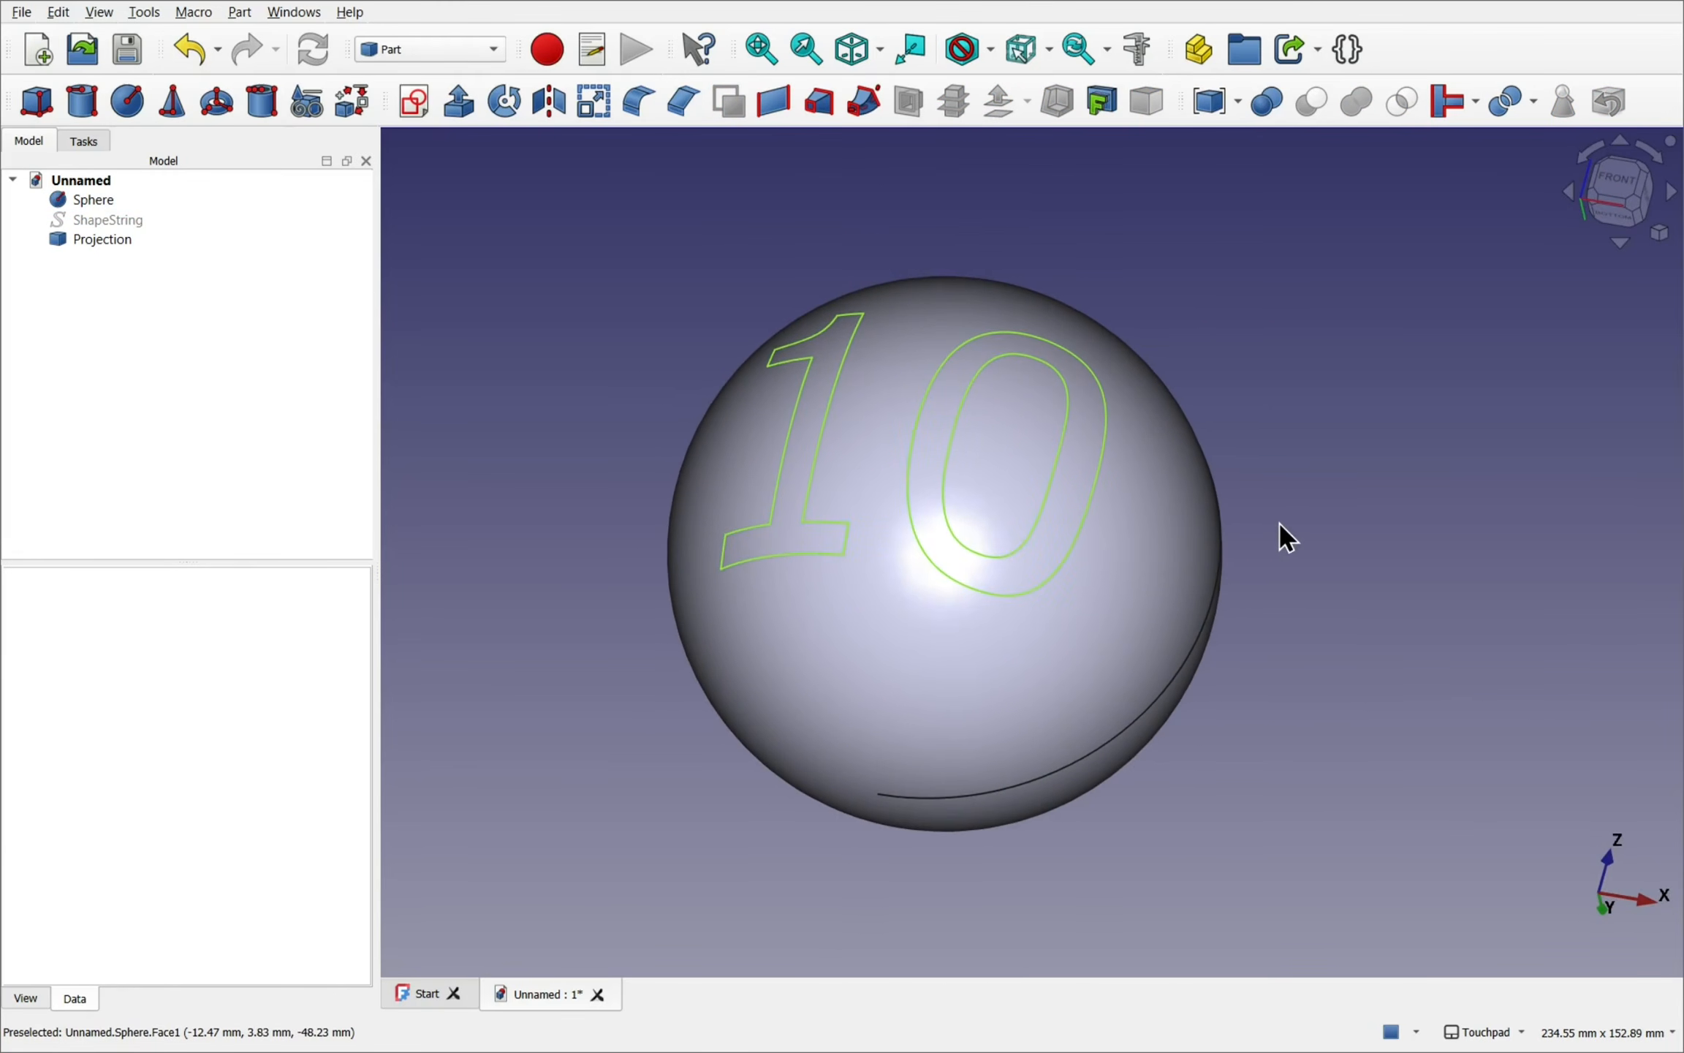
pyautogui.click(89, 241)
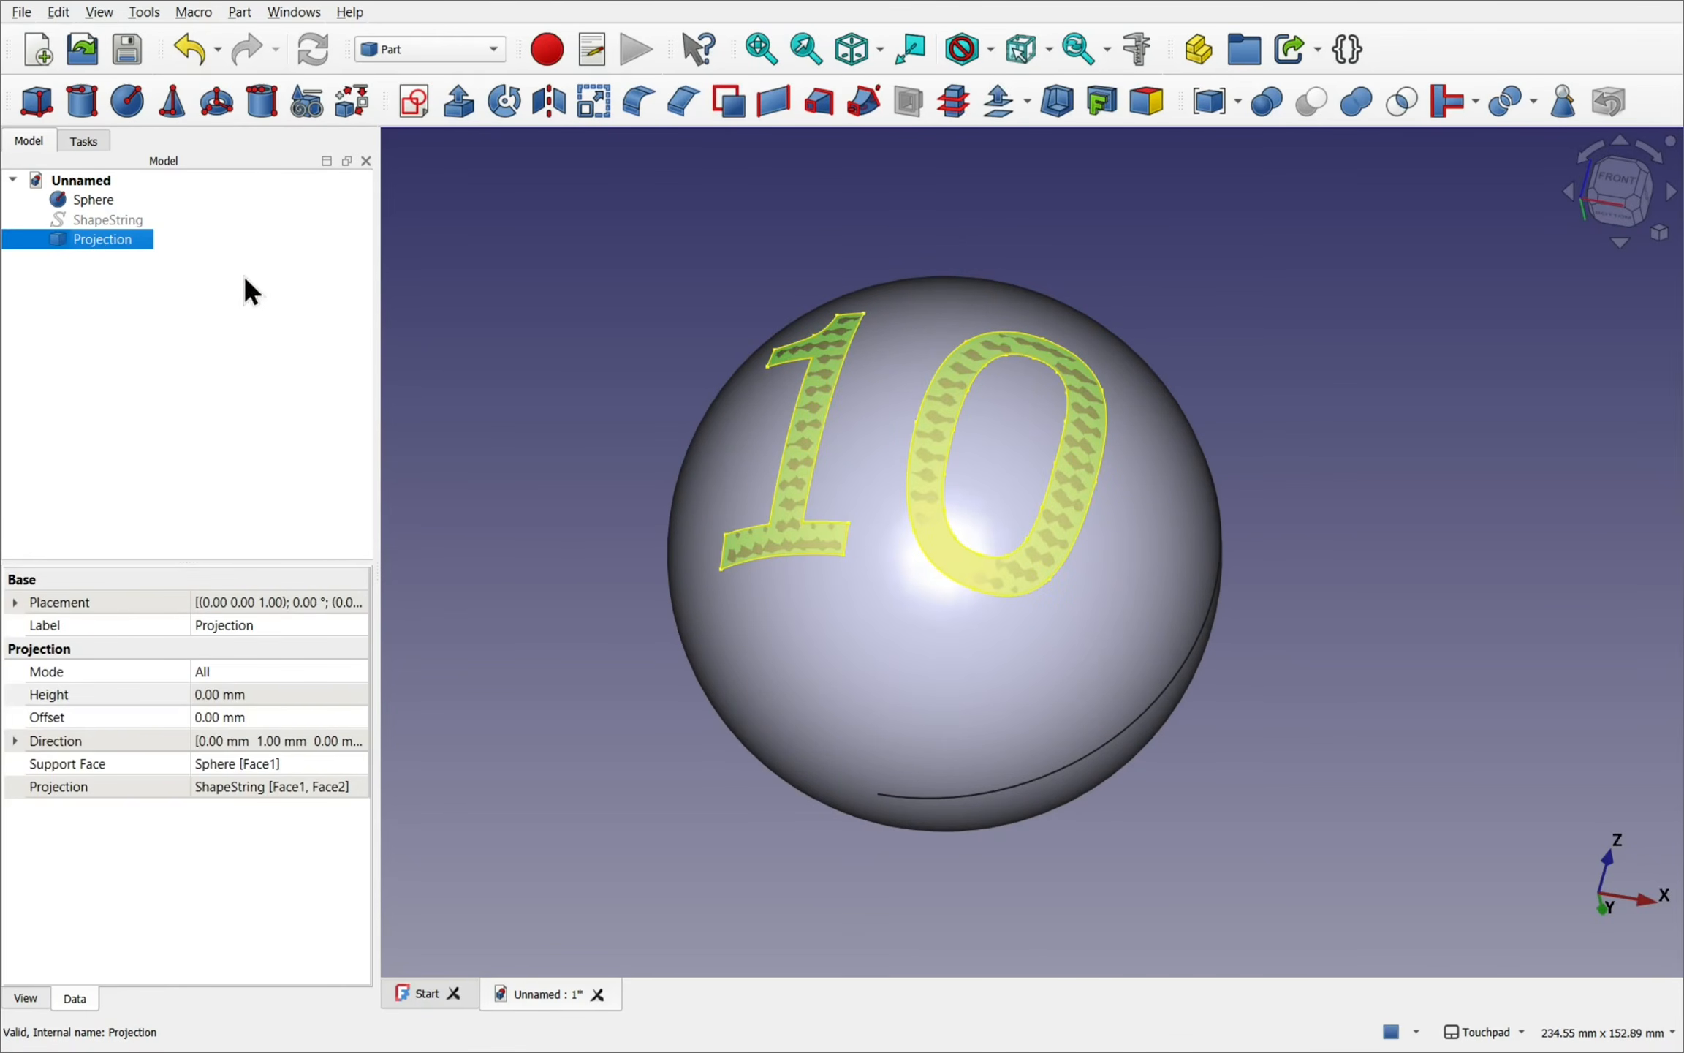
pyautogui.moveTo(594, 438); pyautogui.dragTo(632, 635)
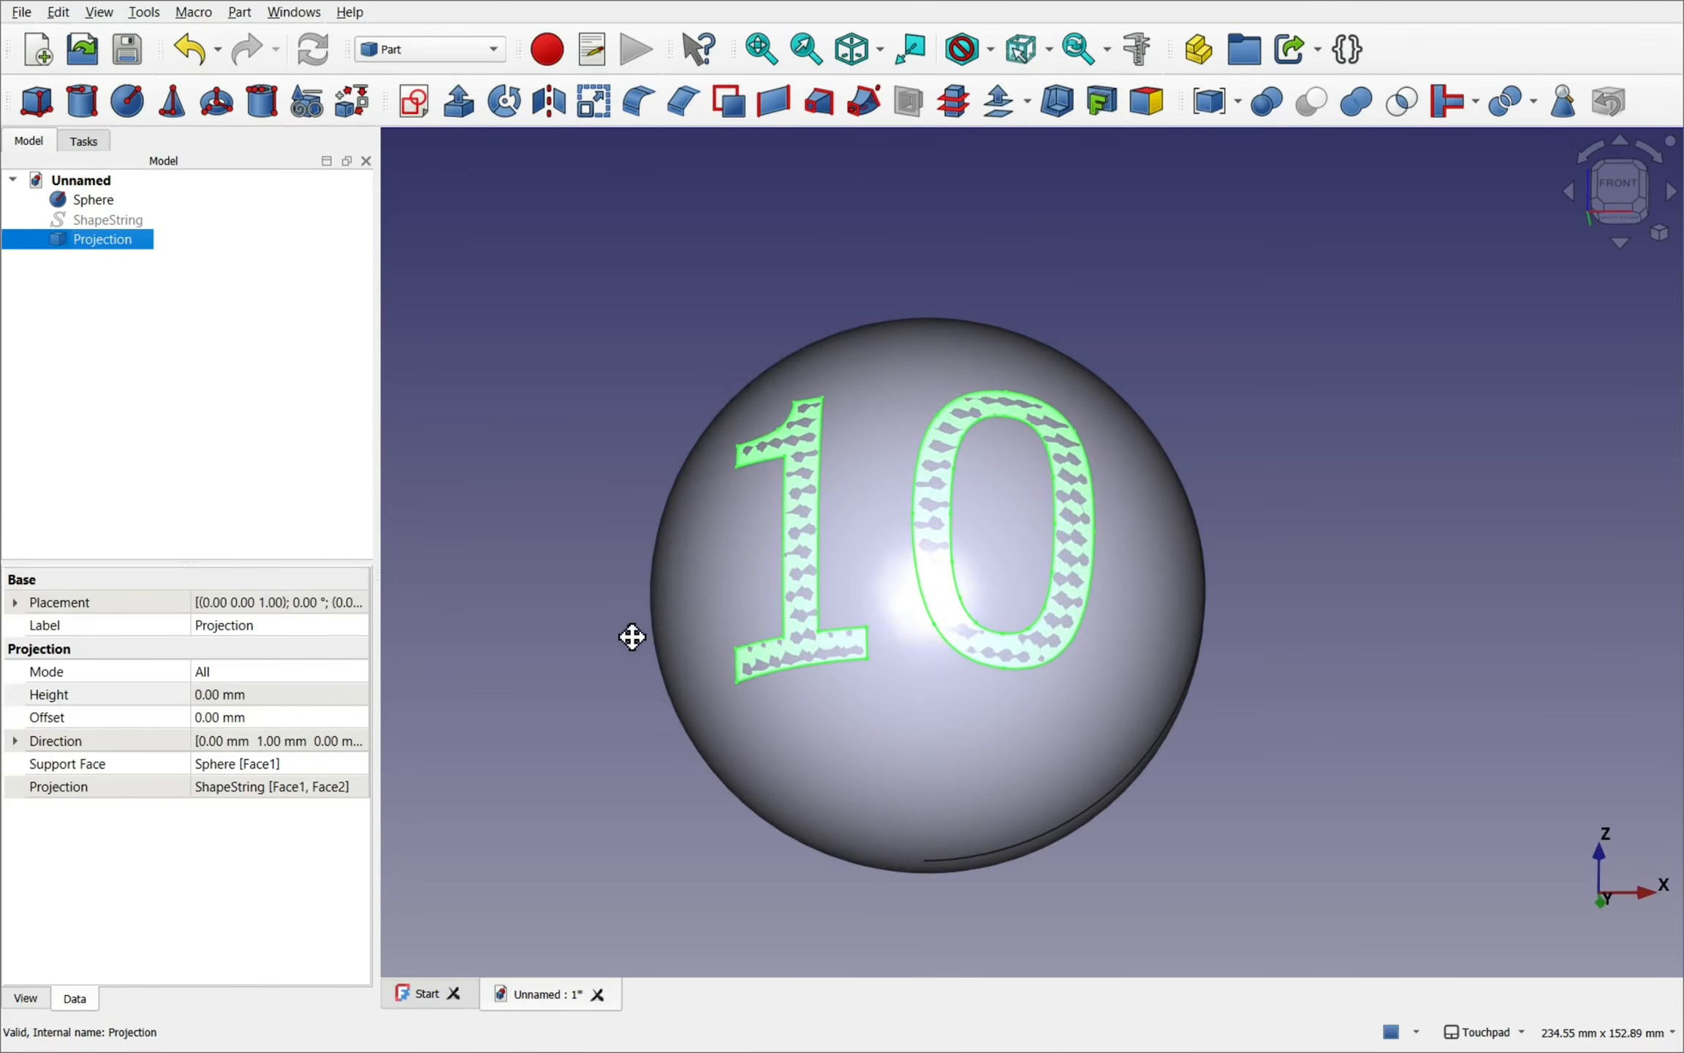
pyautogui.moveTo(906, 526); pyautogui.dragTo(972, 476)
# - Set the ShapeString's size to 80 mm and check how the projection on the sphere updates
pyautogui.click(134, 223)
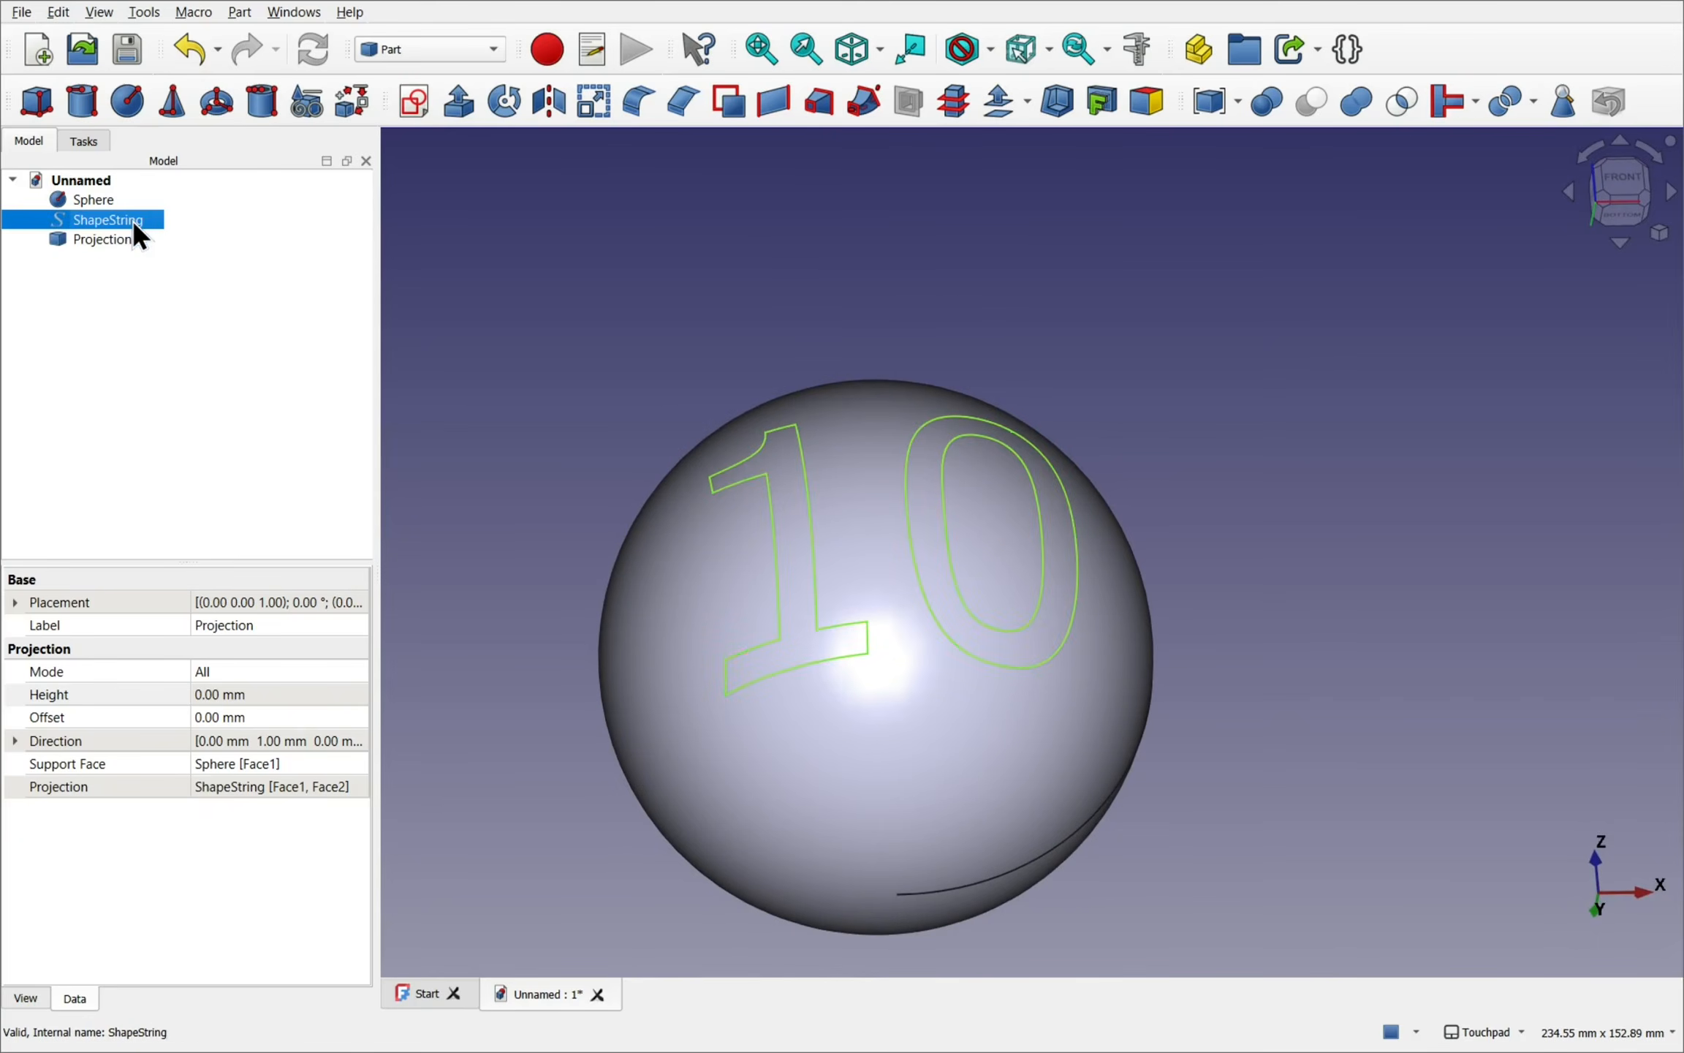
pyautogui.moveTo(635, 511); pyautogui.dragTo(563, 510)
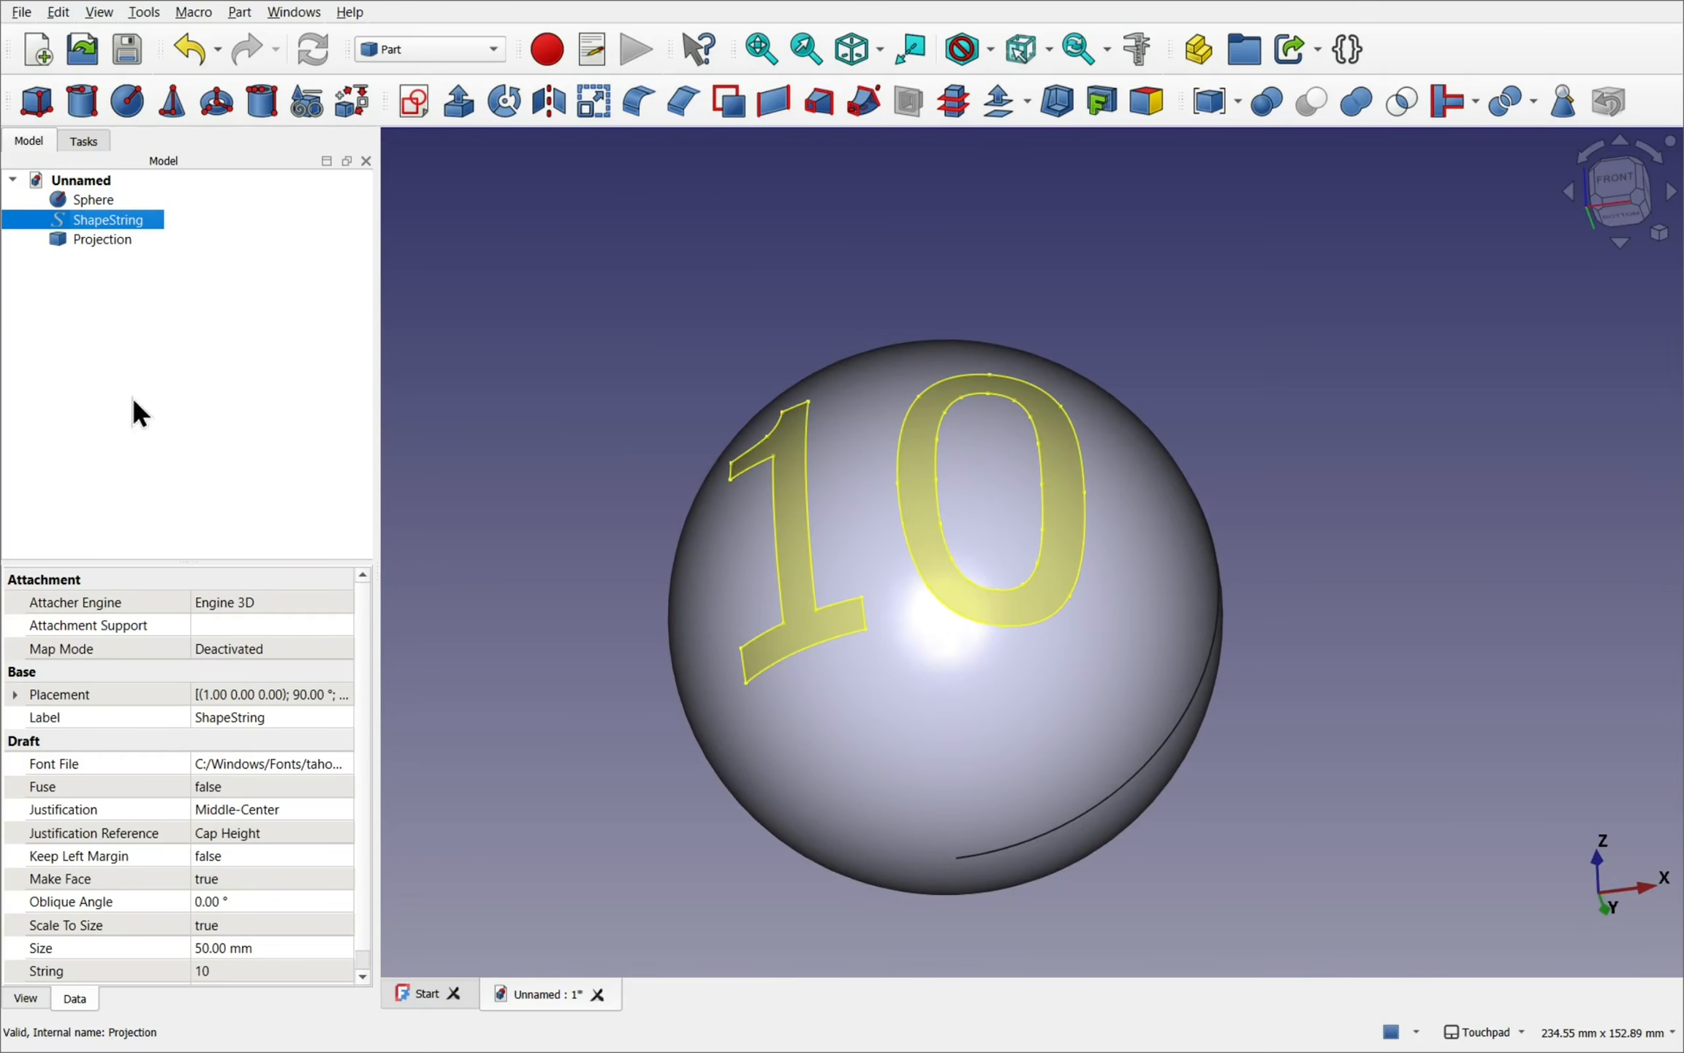
pyautogui.click(312, 949)
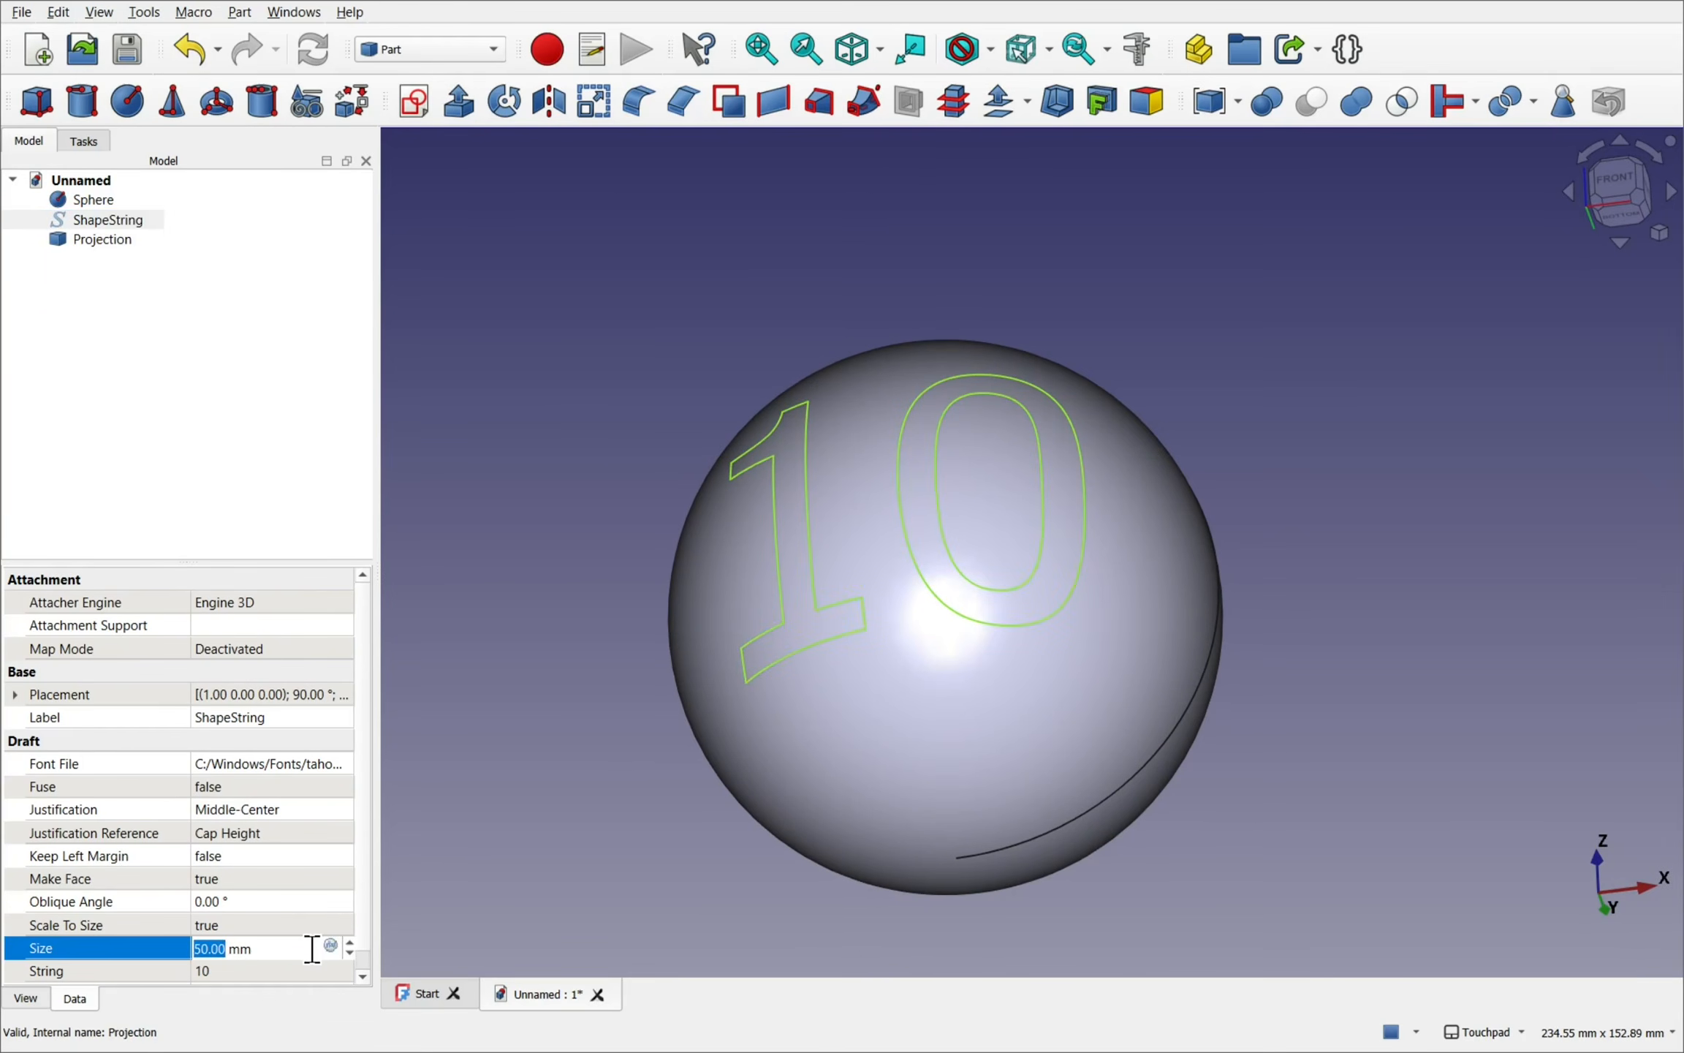
pyautogui.write('80')
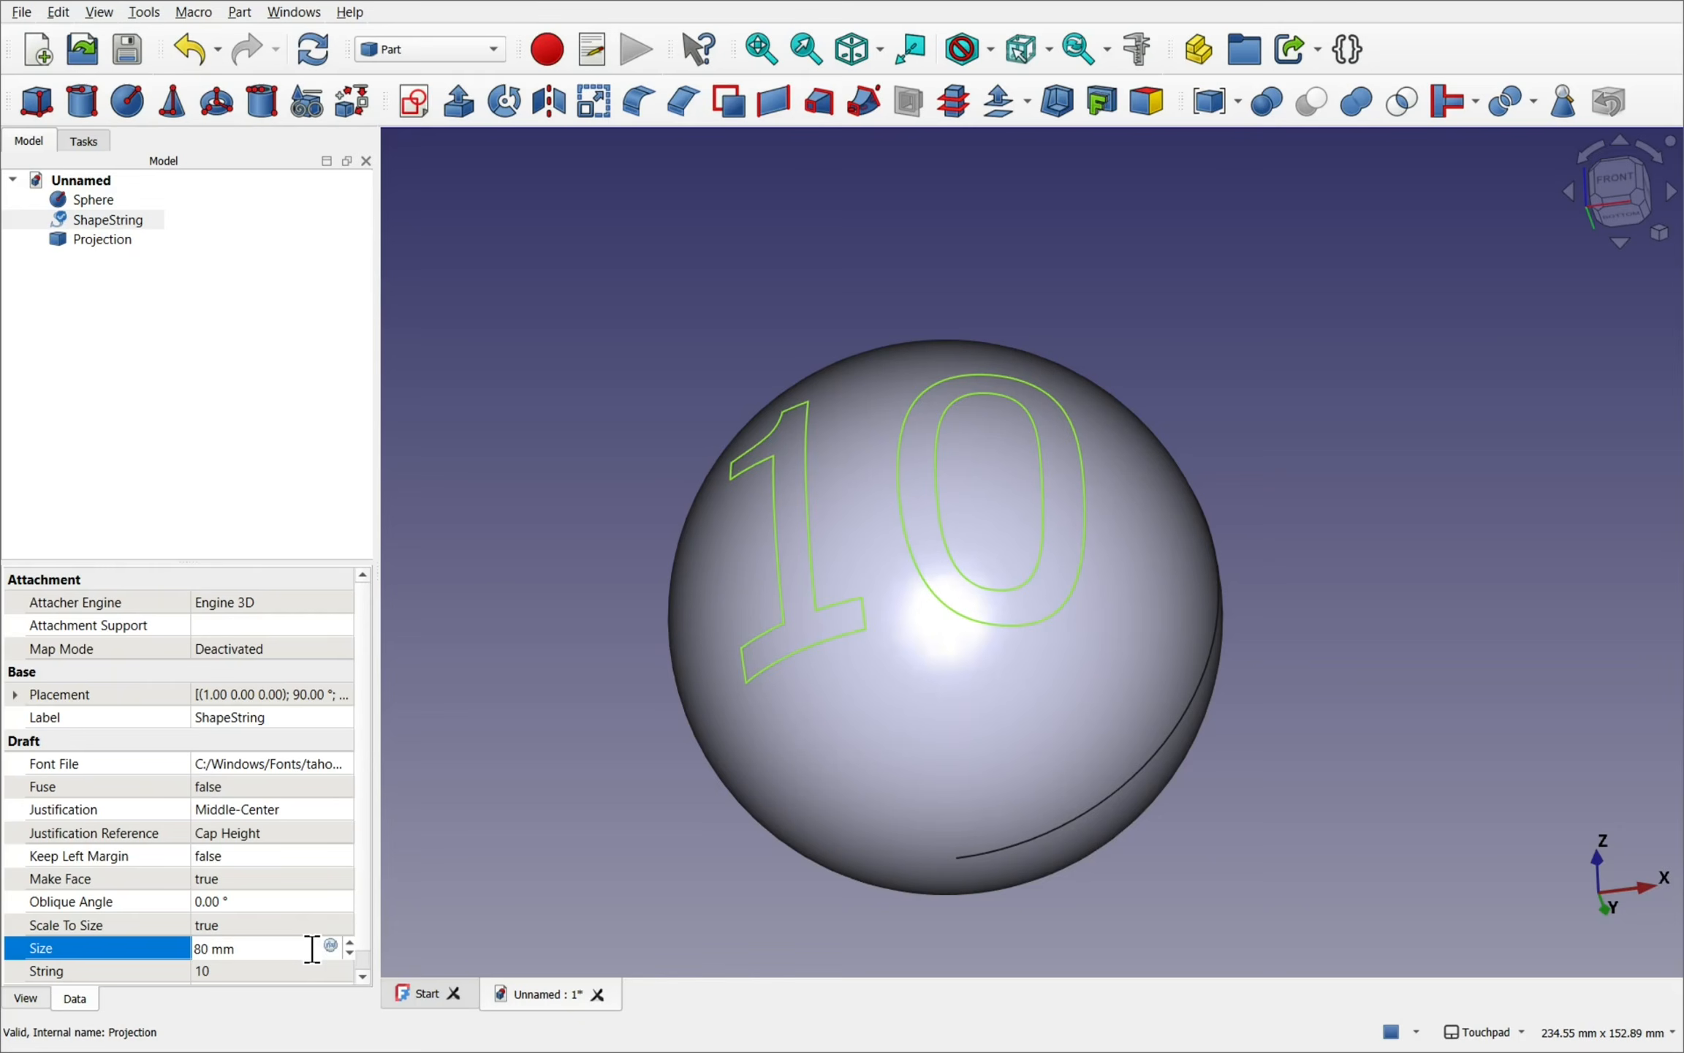
pyautogui.press('Return')
pyautogui.keyDown('alt'); pyautogui.moveTo(696, 822); pyautogui.dragTo(432, 894); pyautogui.keyUp('alt')
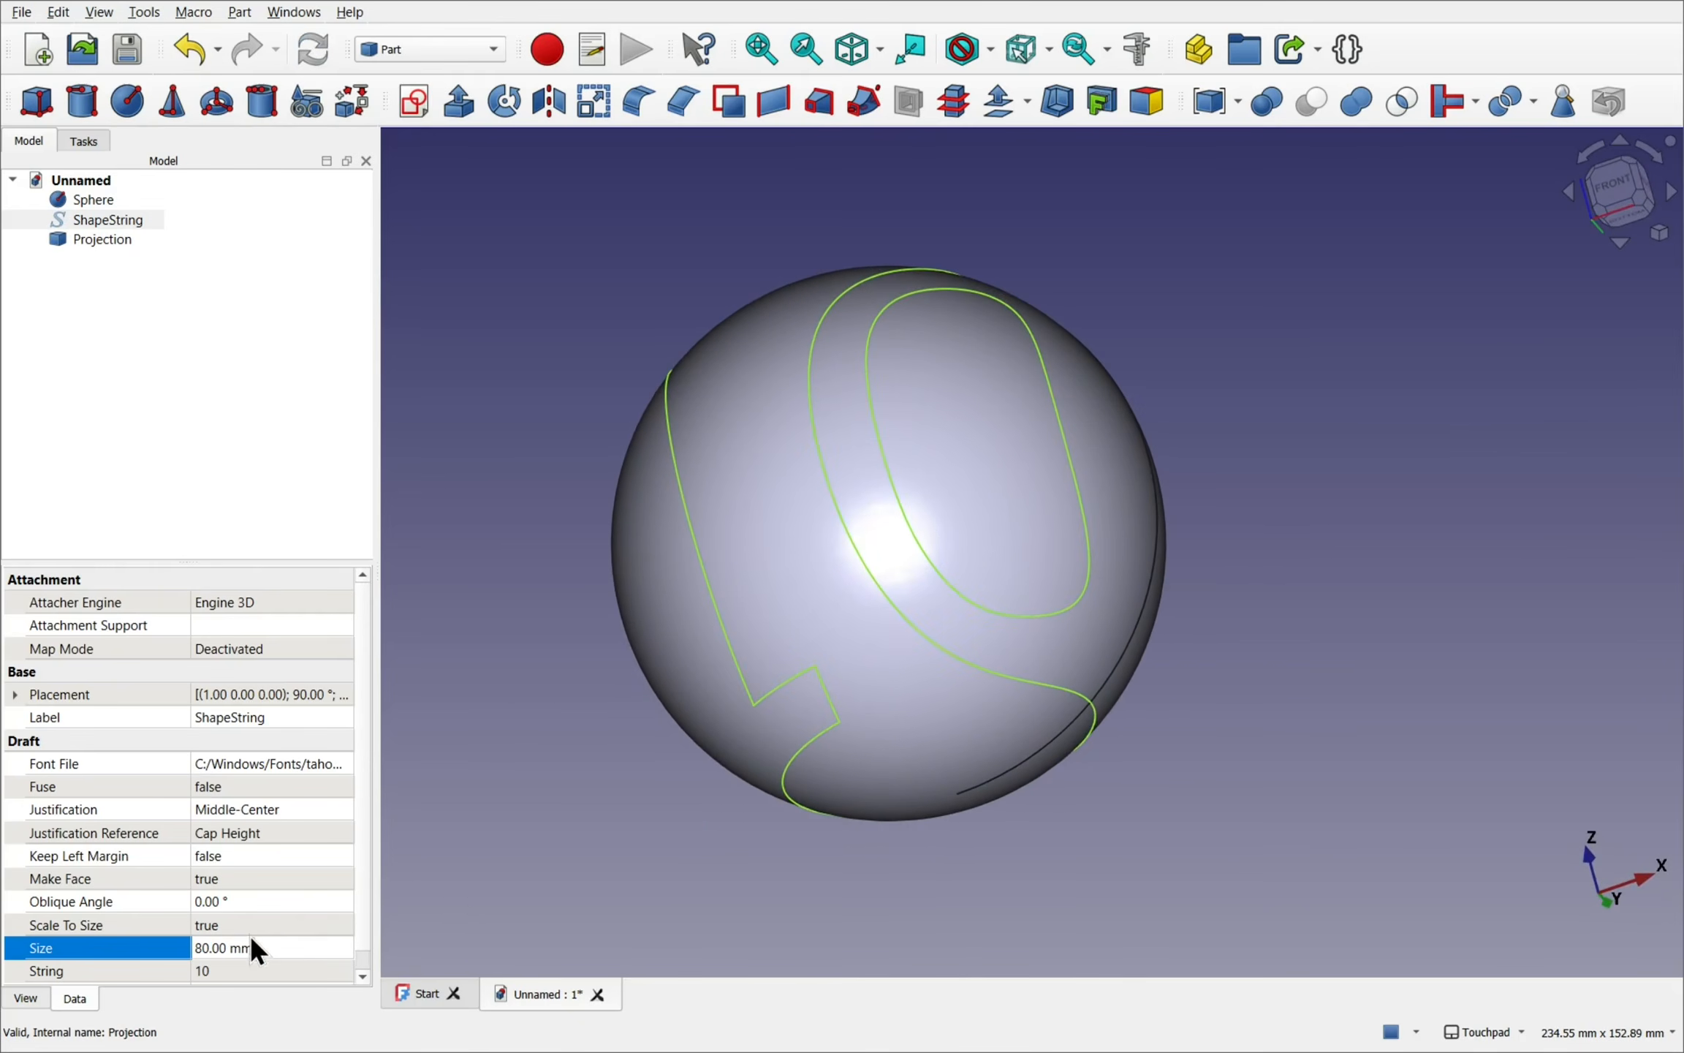
# - Set the ShapeString's size to 60 mm and inspect the projected digits from the side of the sphere
pyautogui.click(293, 947)
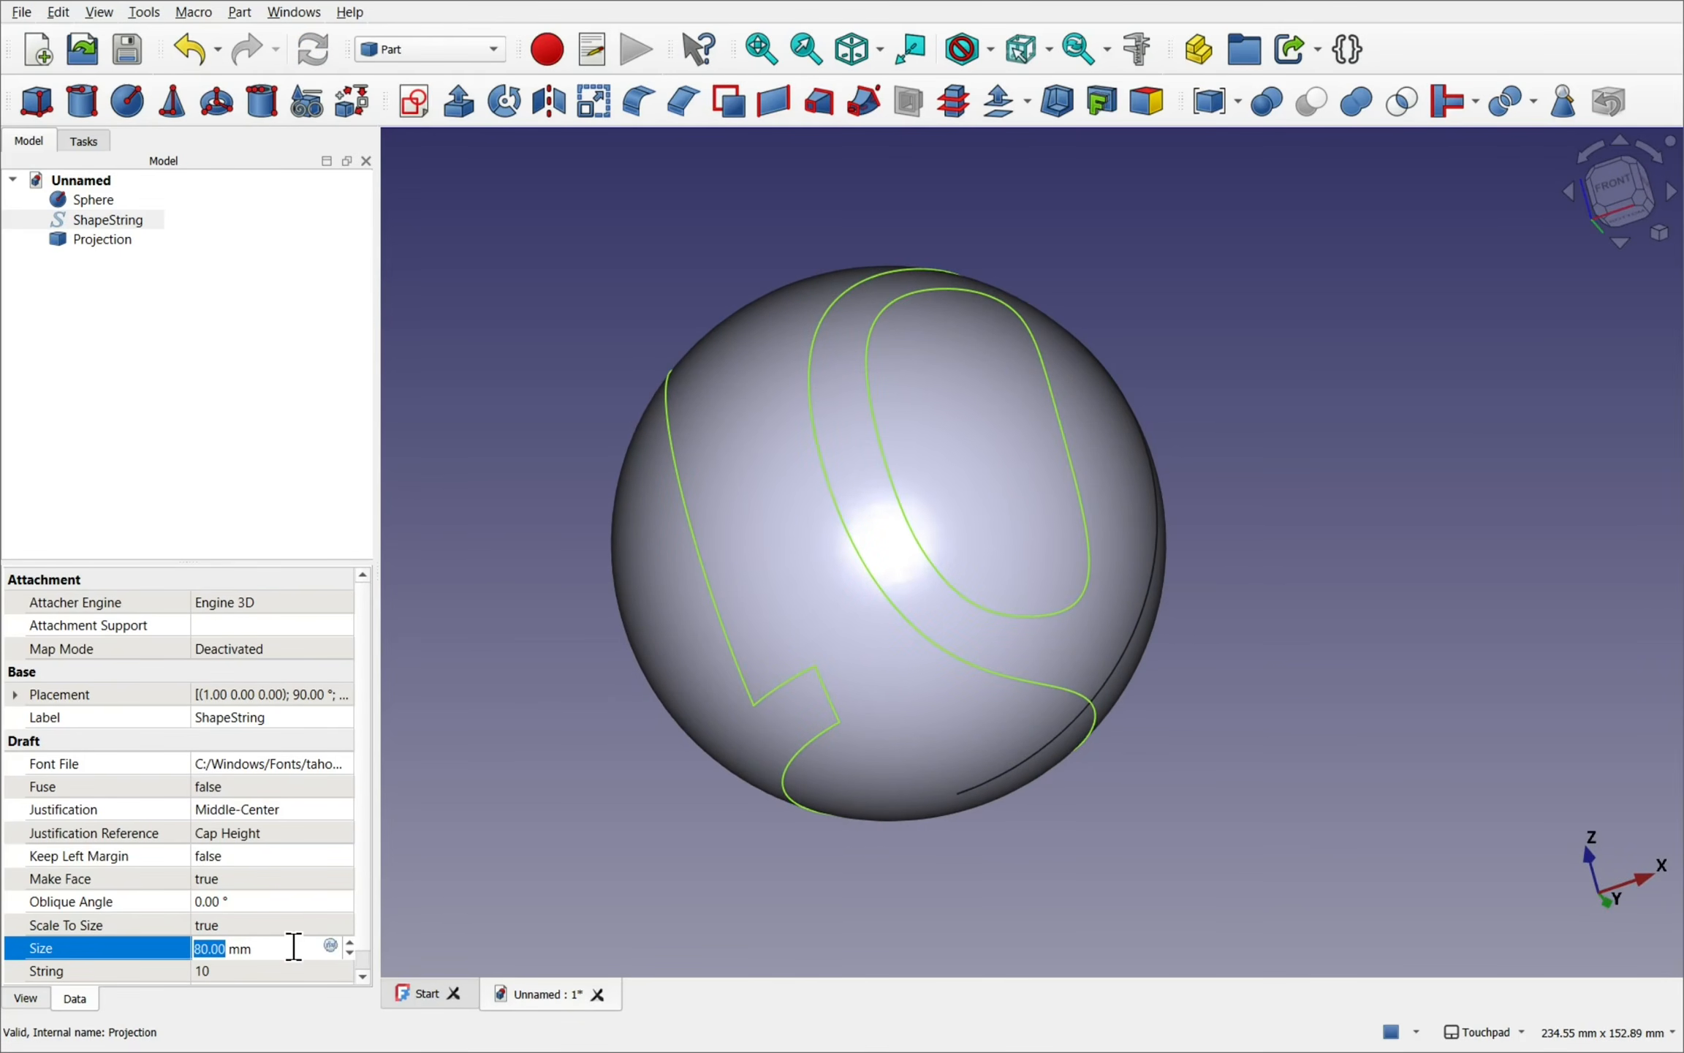
pyautogui.write('60')
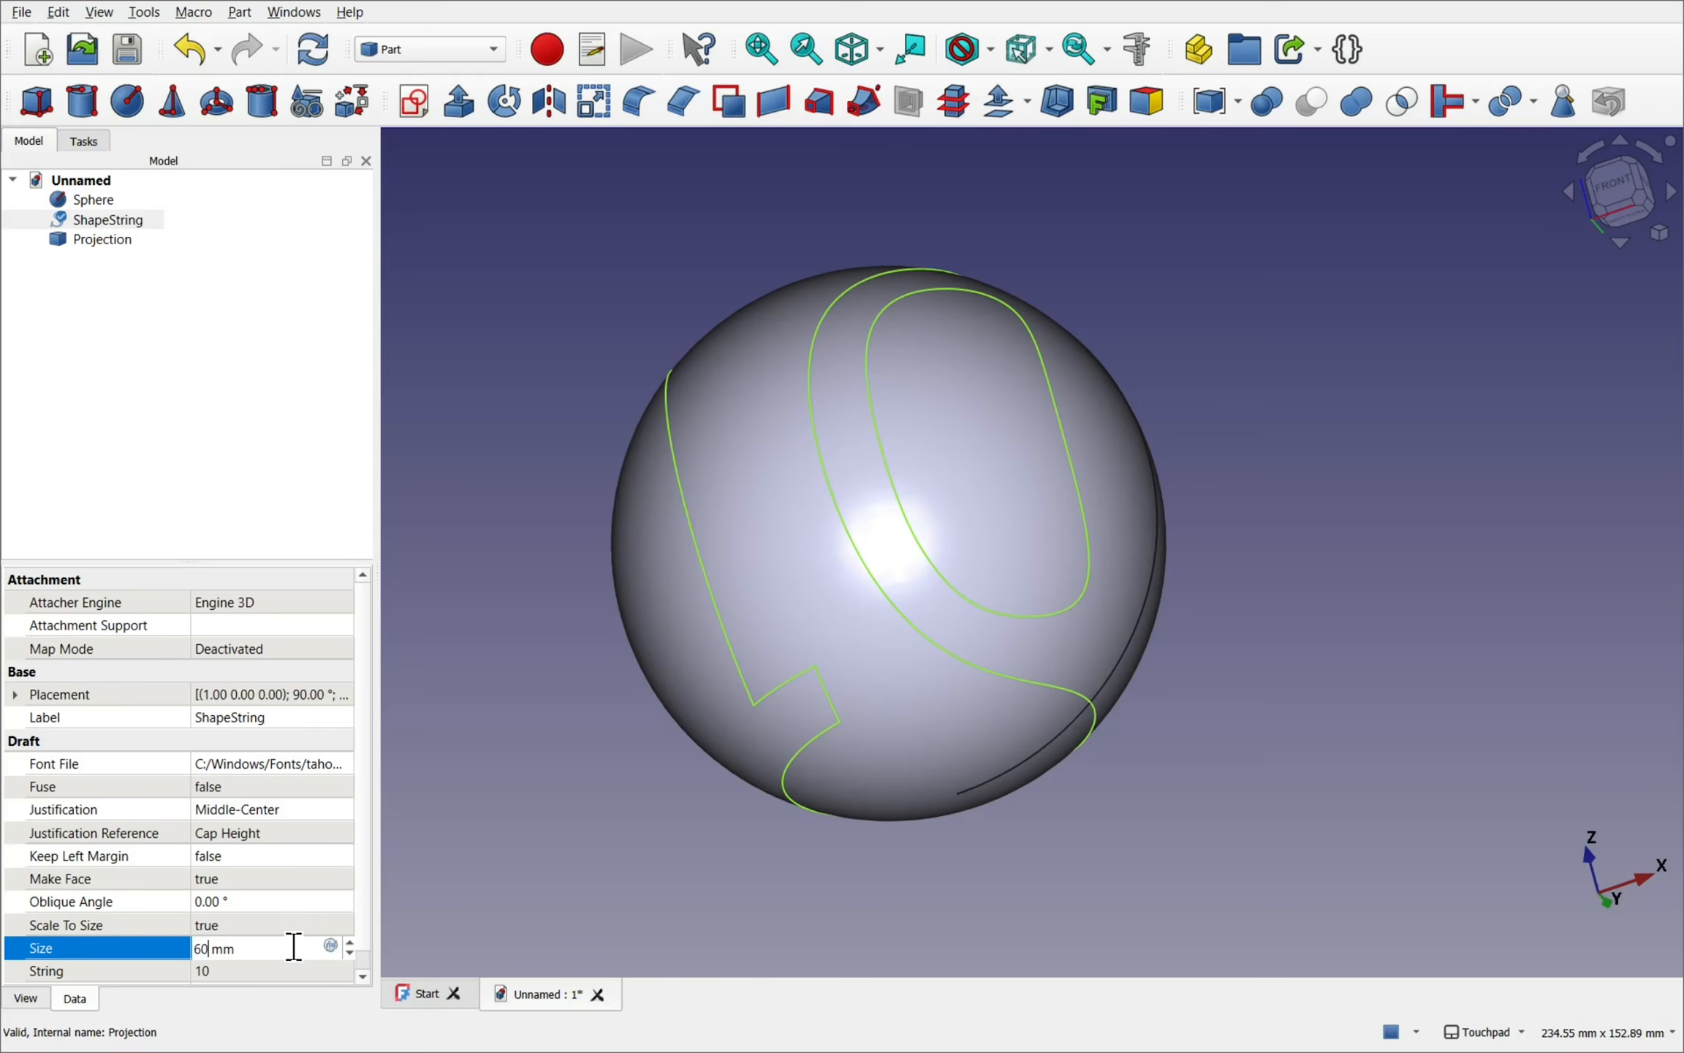
pyautogui.press('Return')
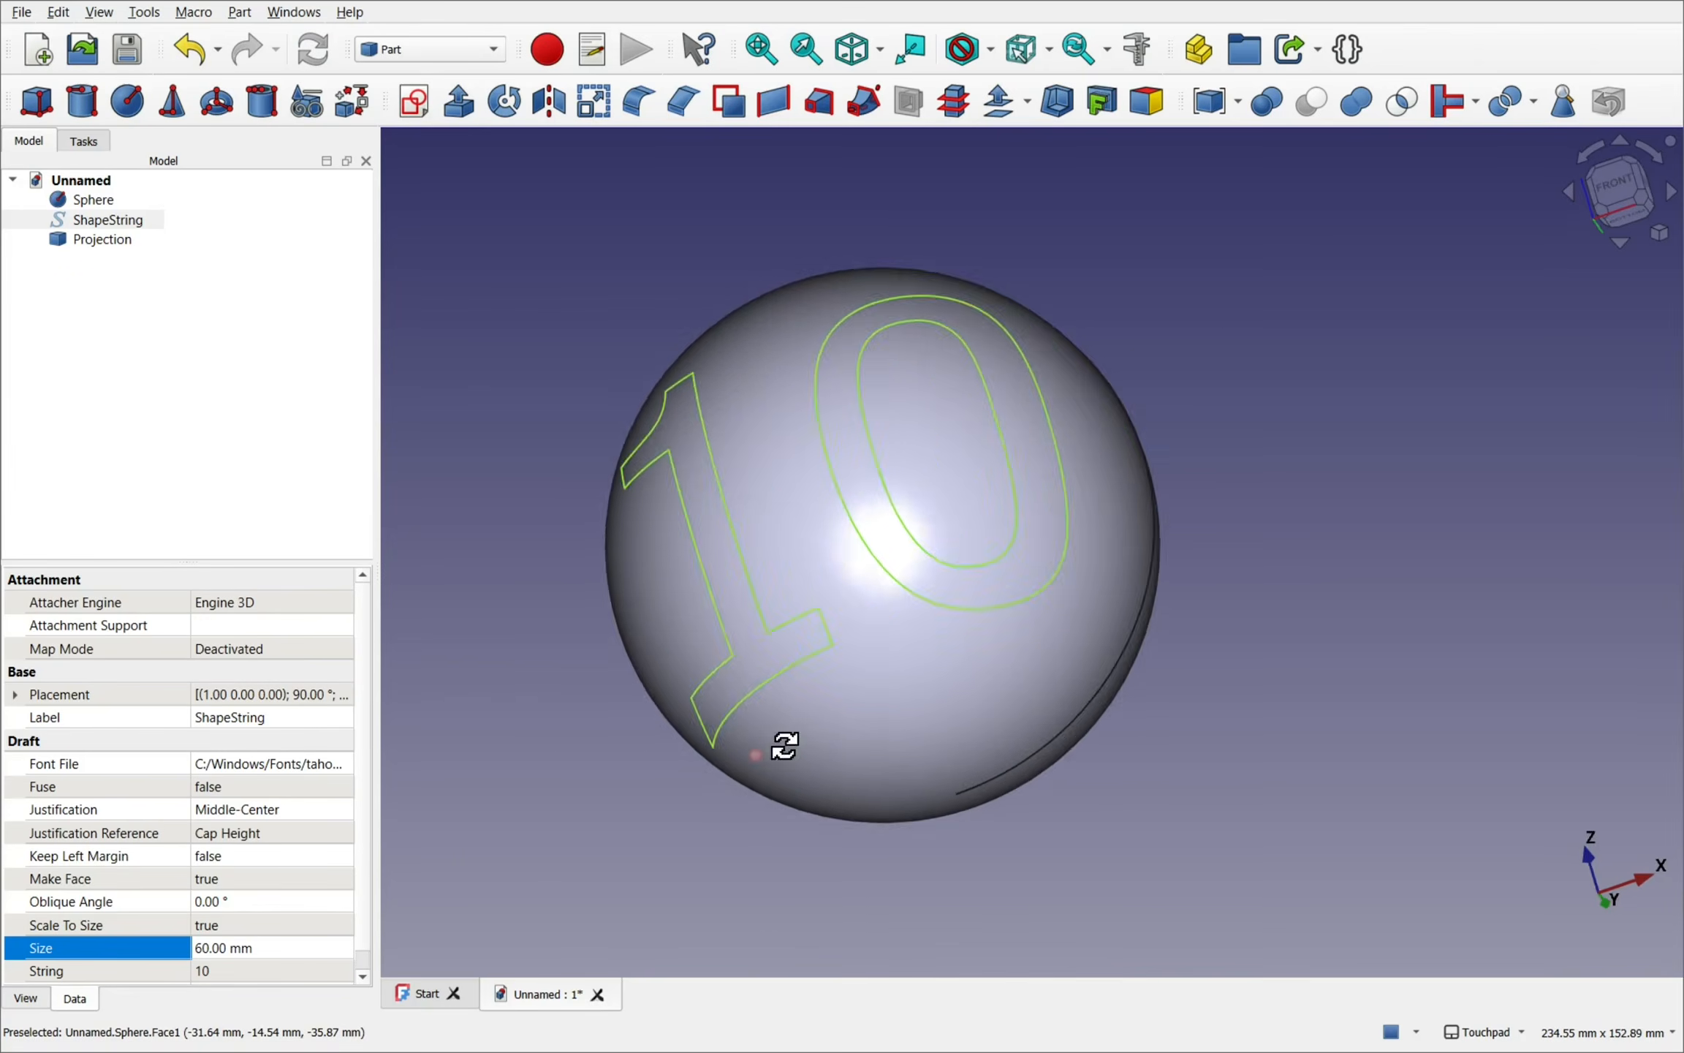
pyautogui.keyDown('alt'); pyautogui.moveTo(782, 745); pyautogui.dragTo(996, 605); pyautogui.keyUp('alt')
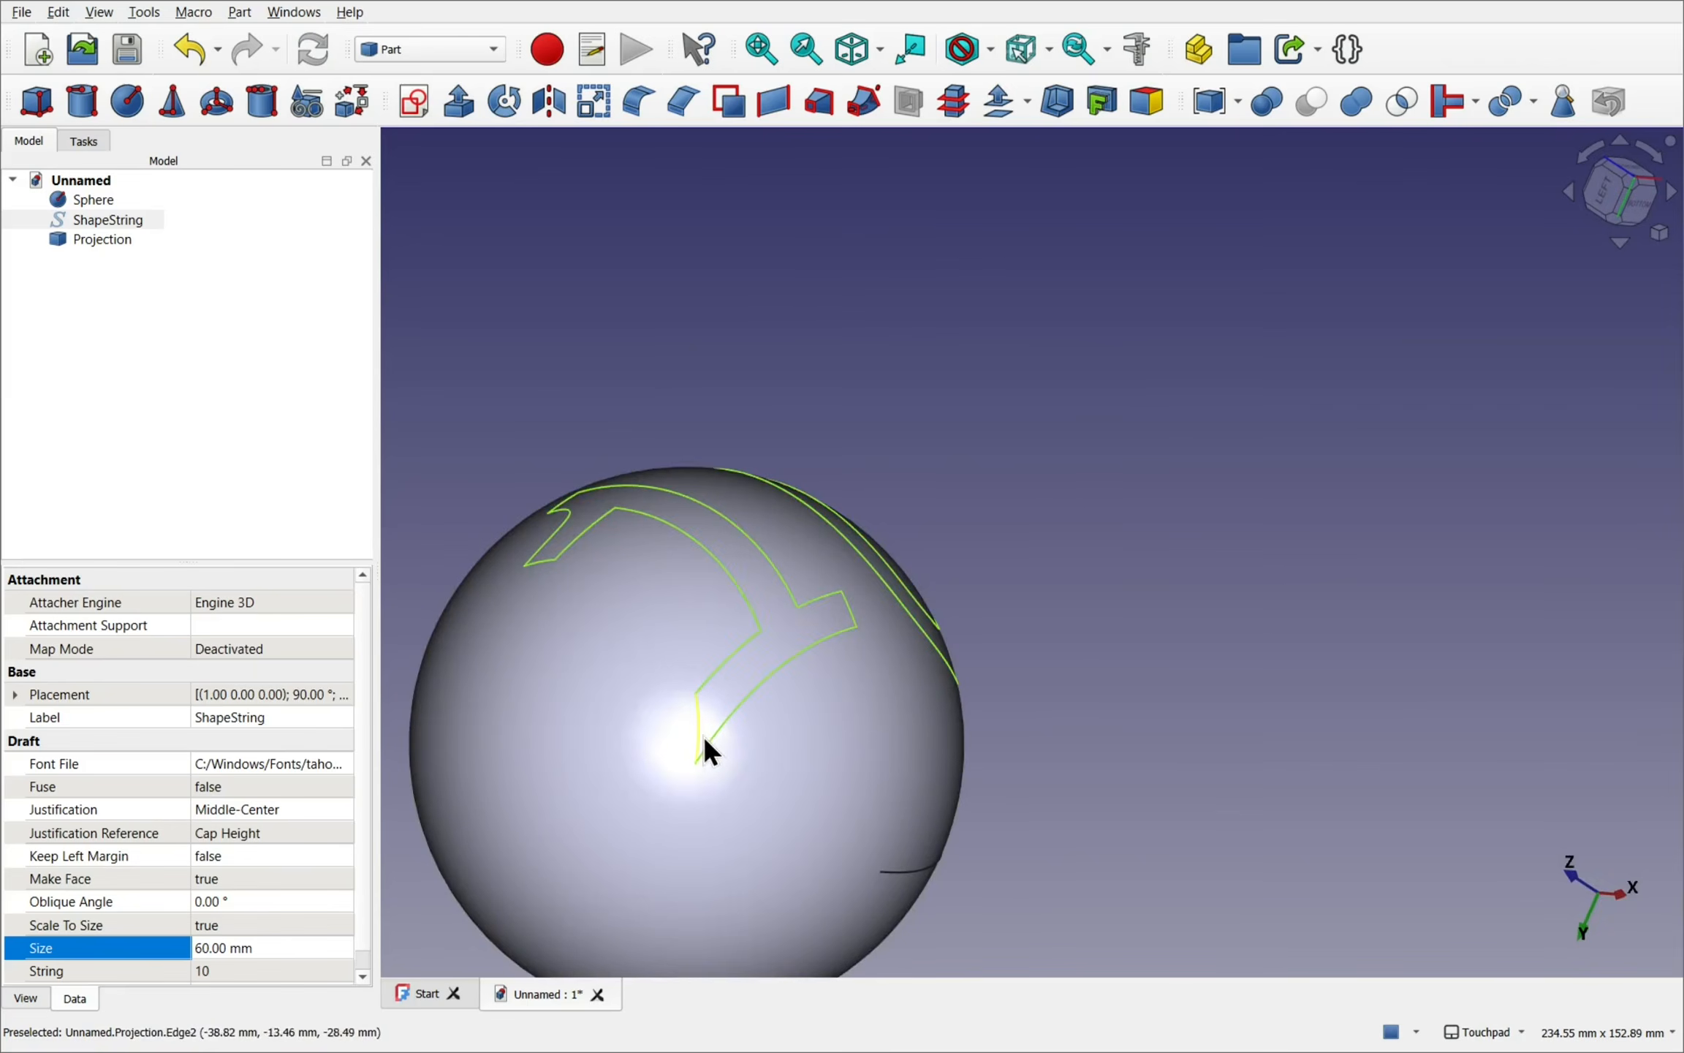
# - Set the ShapeString's size to 50 mm and inspect the projected digits on the sphere
pyautogui.keyDown('alt'); pyautogui.moveTo(680, 795); pyautogui.dragTo(703, 556); pyautogui.keyUp('alt')
pyautogui.keyDown('alt'); pyautogui.moveTo(1027, 337); pyautogui.dragTo(1002, 430); pyautogui.keyUp('alt')
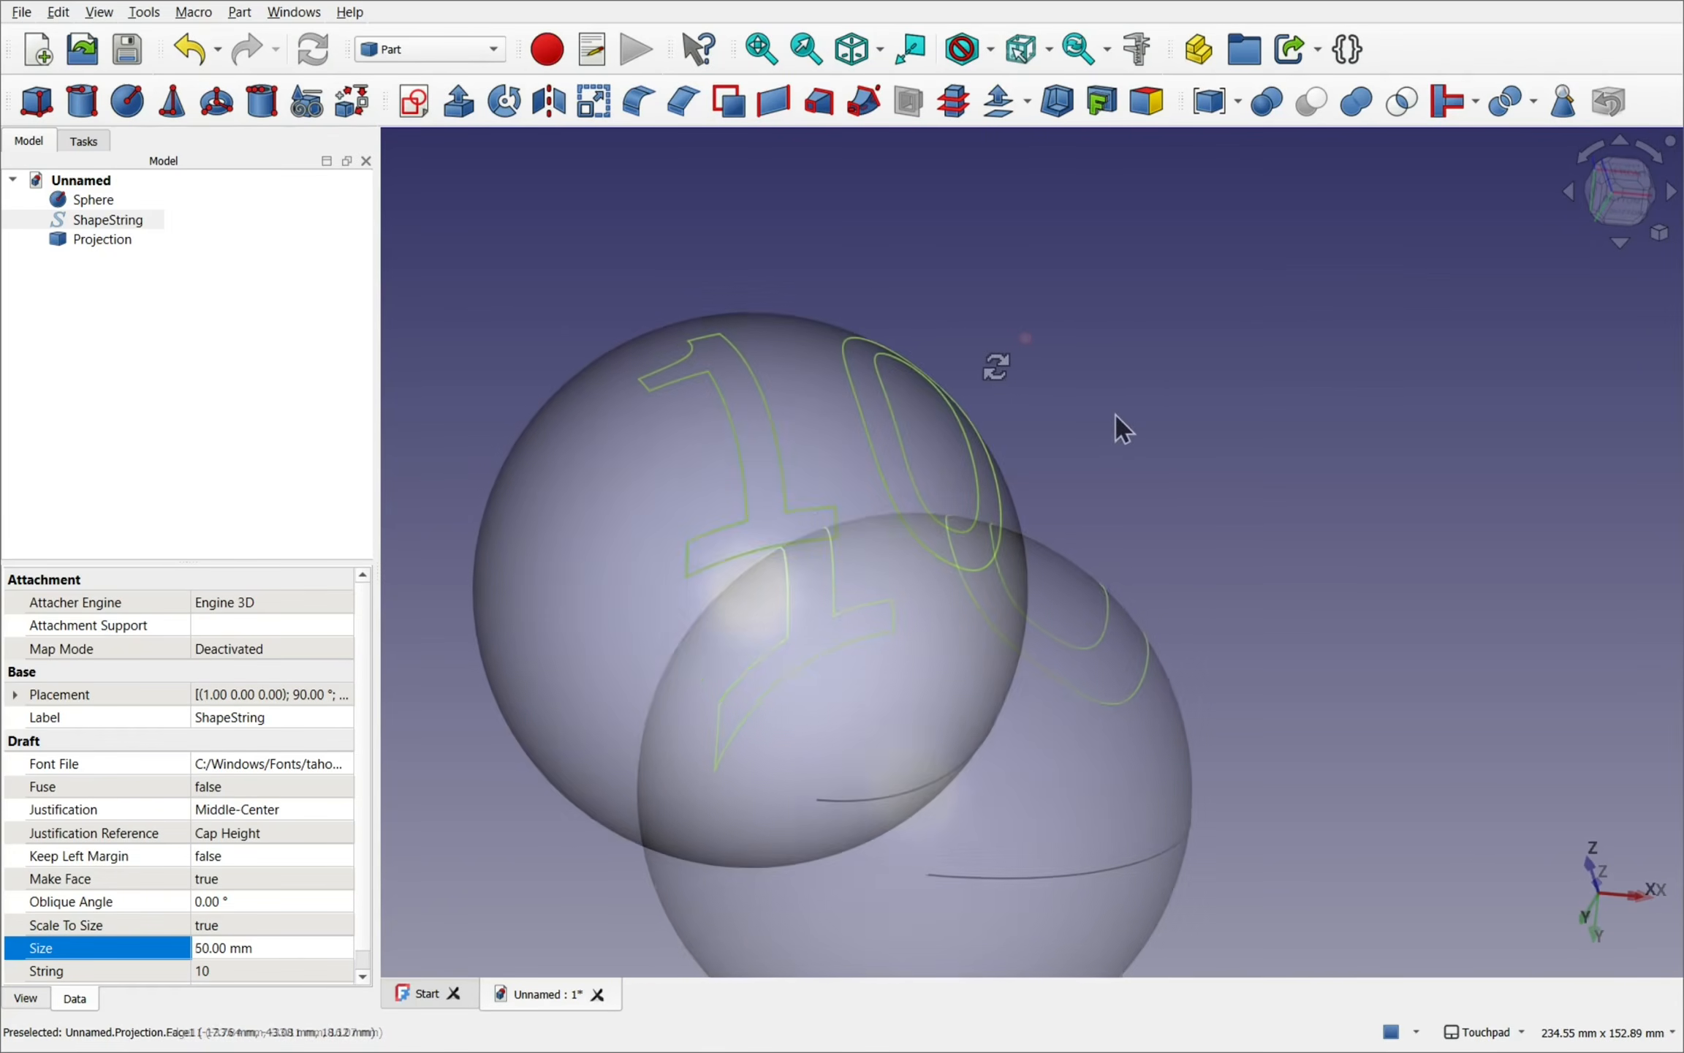
pyautogui.keyDown('alt'); pyautogui.moveTo(1124, 429); pyautogui.dragTo(925, 414); pyautogui.keyUp('alt')
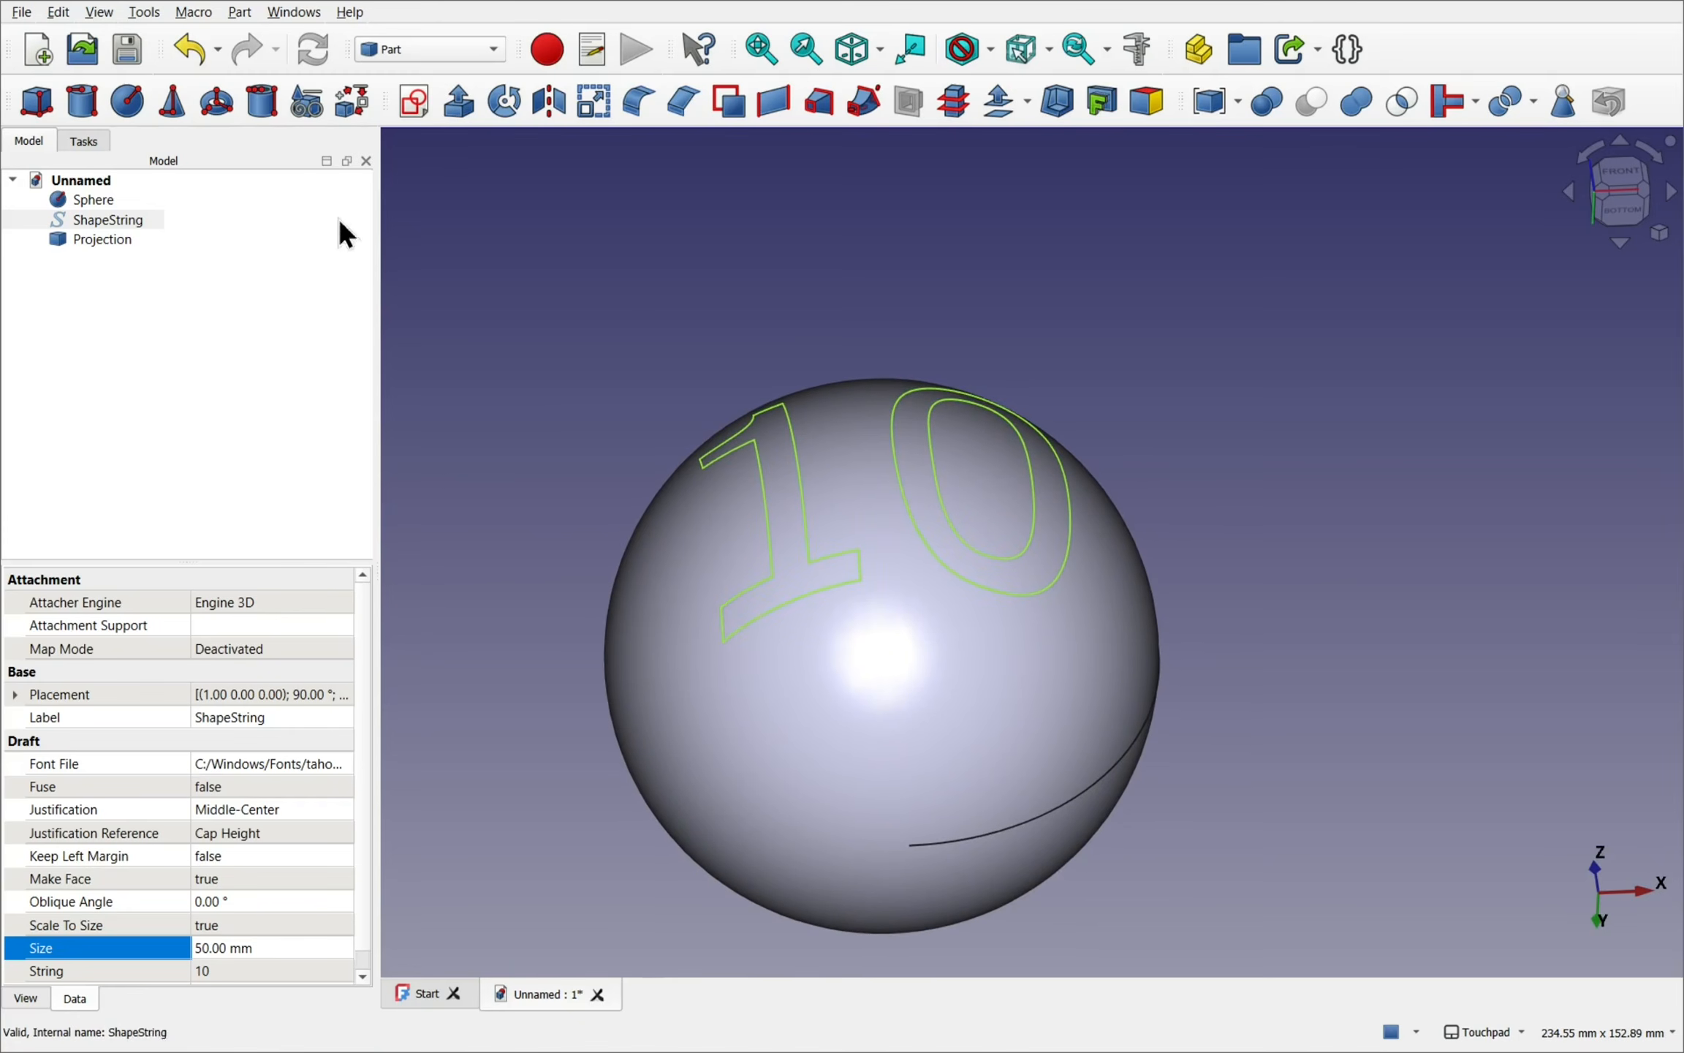
# - Set the Projection's height to 10 mm and inspect the raised digits from below and from the side
pyautogui.click(93, 241)
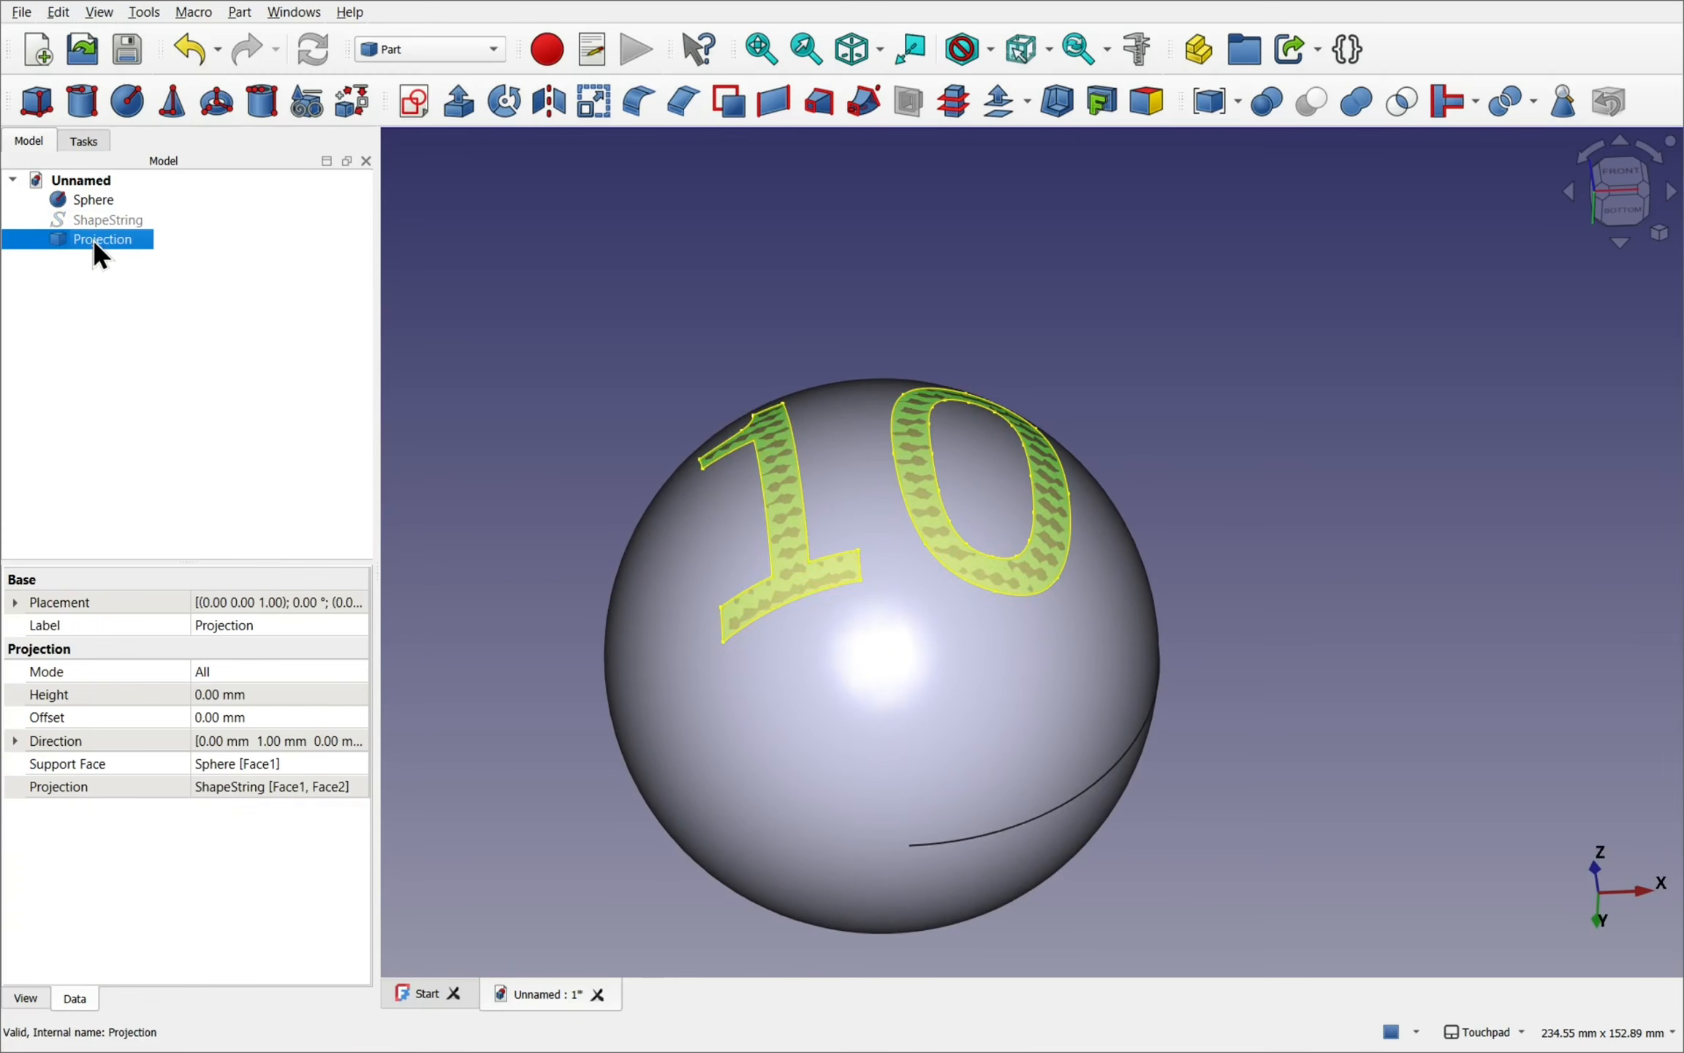
pyautogui.click(258, 695)
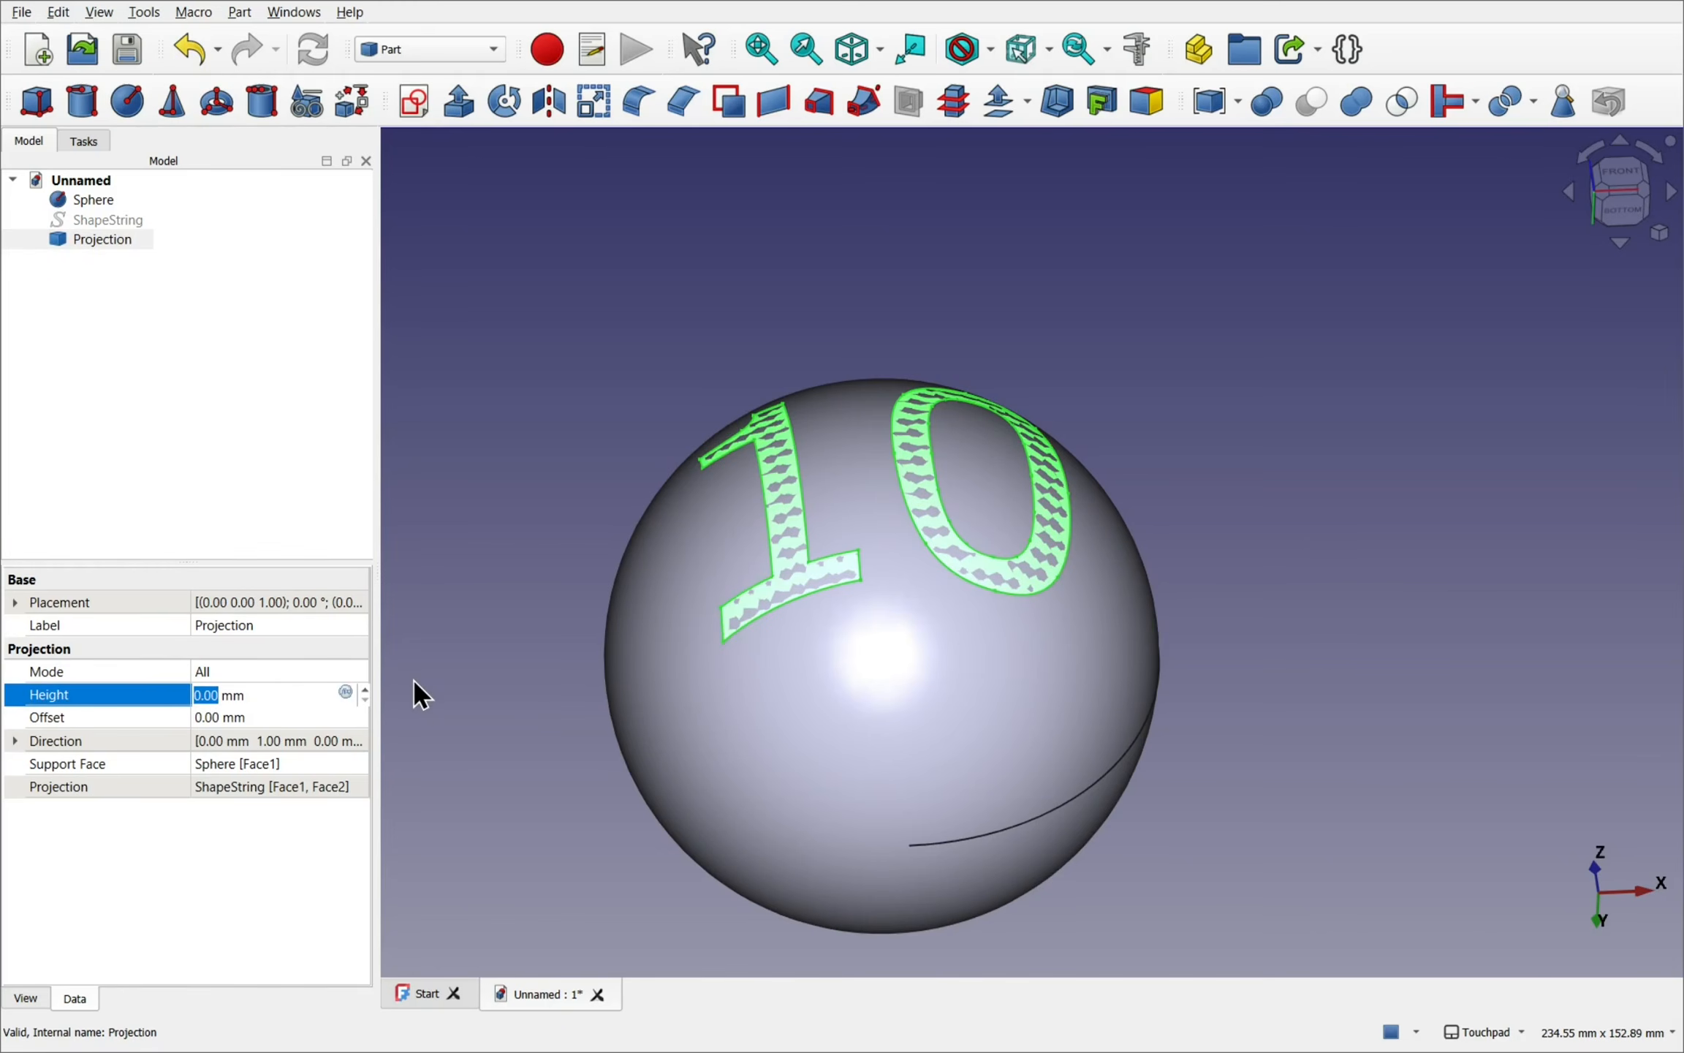
pyautogui.write('10')
pyautogui.press('Return')
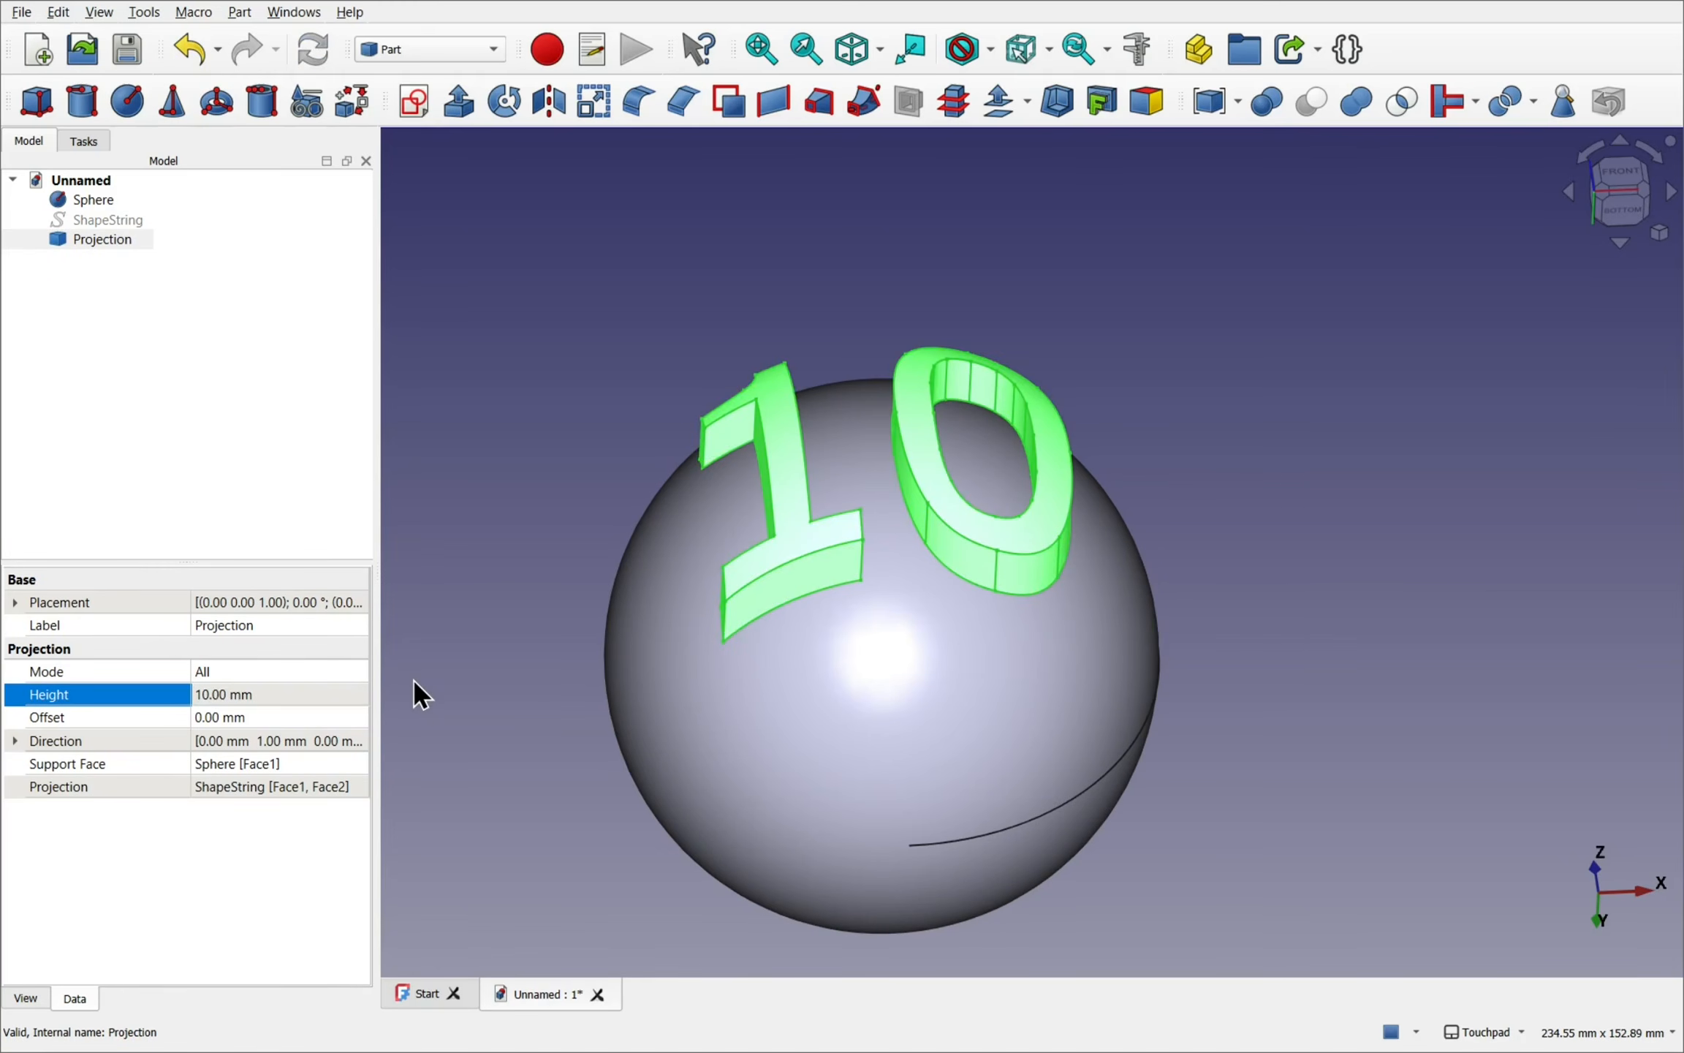
pyautogui.keyDown('shift'); pyautogui.moveTo(976, 504); pyautogui.dragTo(976, 373); pyautogui.keyUp('shift')
pyautogui.scroll(2, 976, 375)
pyautogui.keyDown('shift'); pyautogui.moveTo(851, 497); pyautogui.dragTo(845, 449); pyautogui.keyUp('shift')
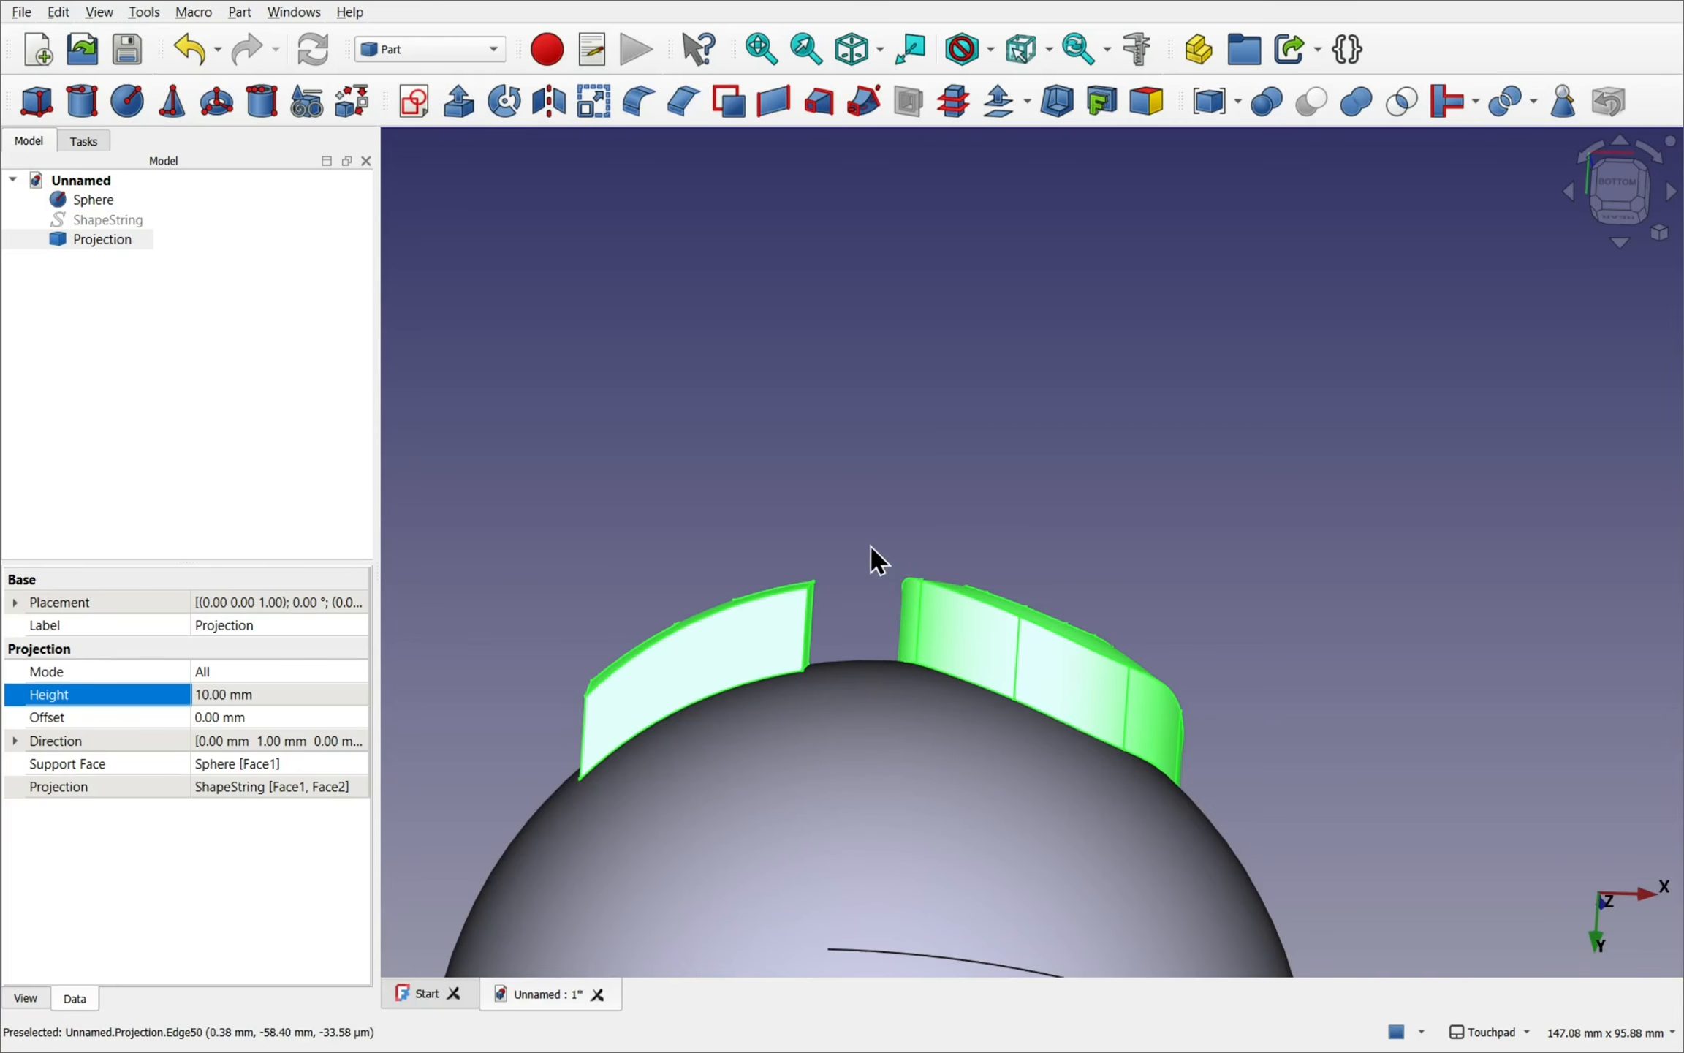
pyautogui.keyDown('alt'); pyautogui.moveTo(1241, 667); pyautogui.dragTo(1019, 835); pyautogui.keyUp('alt')
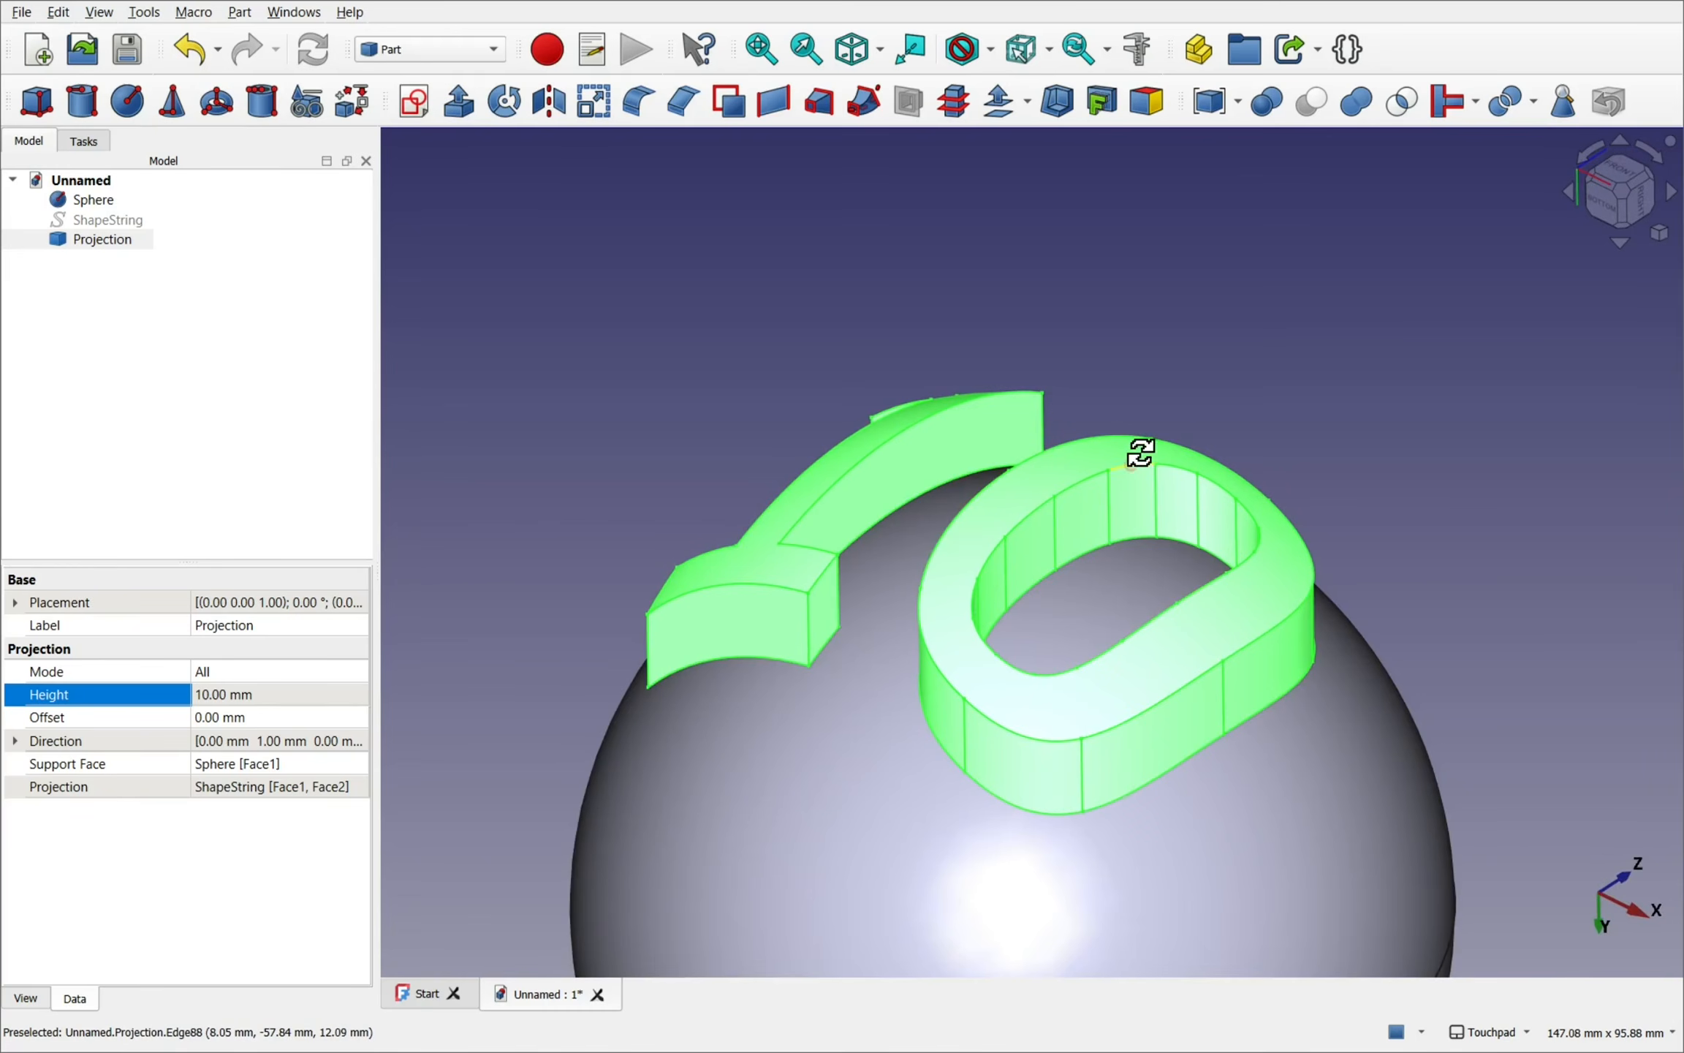
pyautogui.keyDown('alt'); pyautogui.moveTo(1139, 451); pyautogui.dragTo(1195, 406); pyautogui.keyUp('alt')
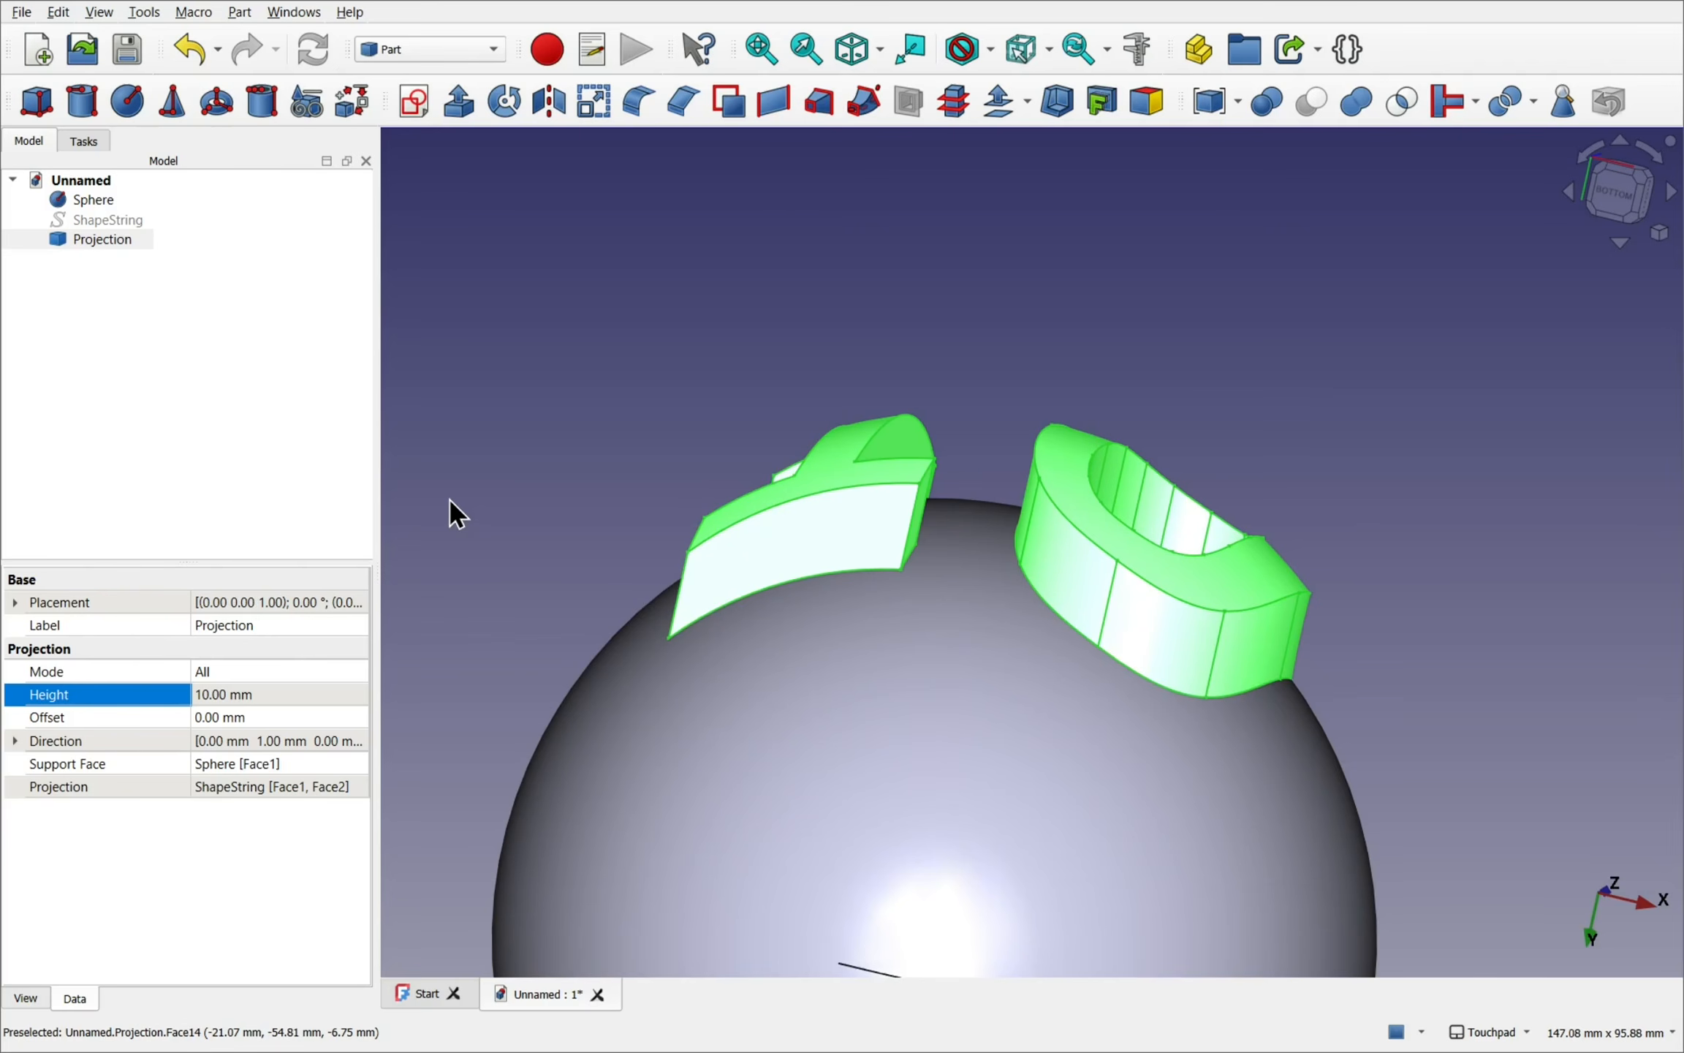
# - Set the Projection's height back to 0 mm and clear the selection
pyautogui.click(288, 681)
pyautogui.click(284, 695)
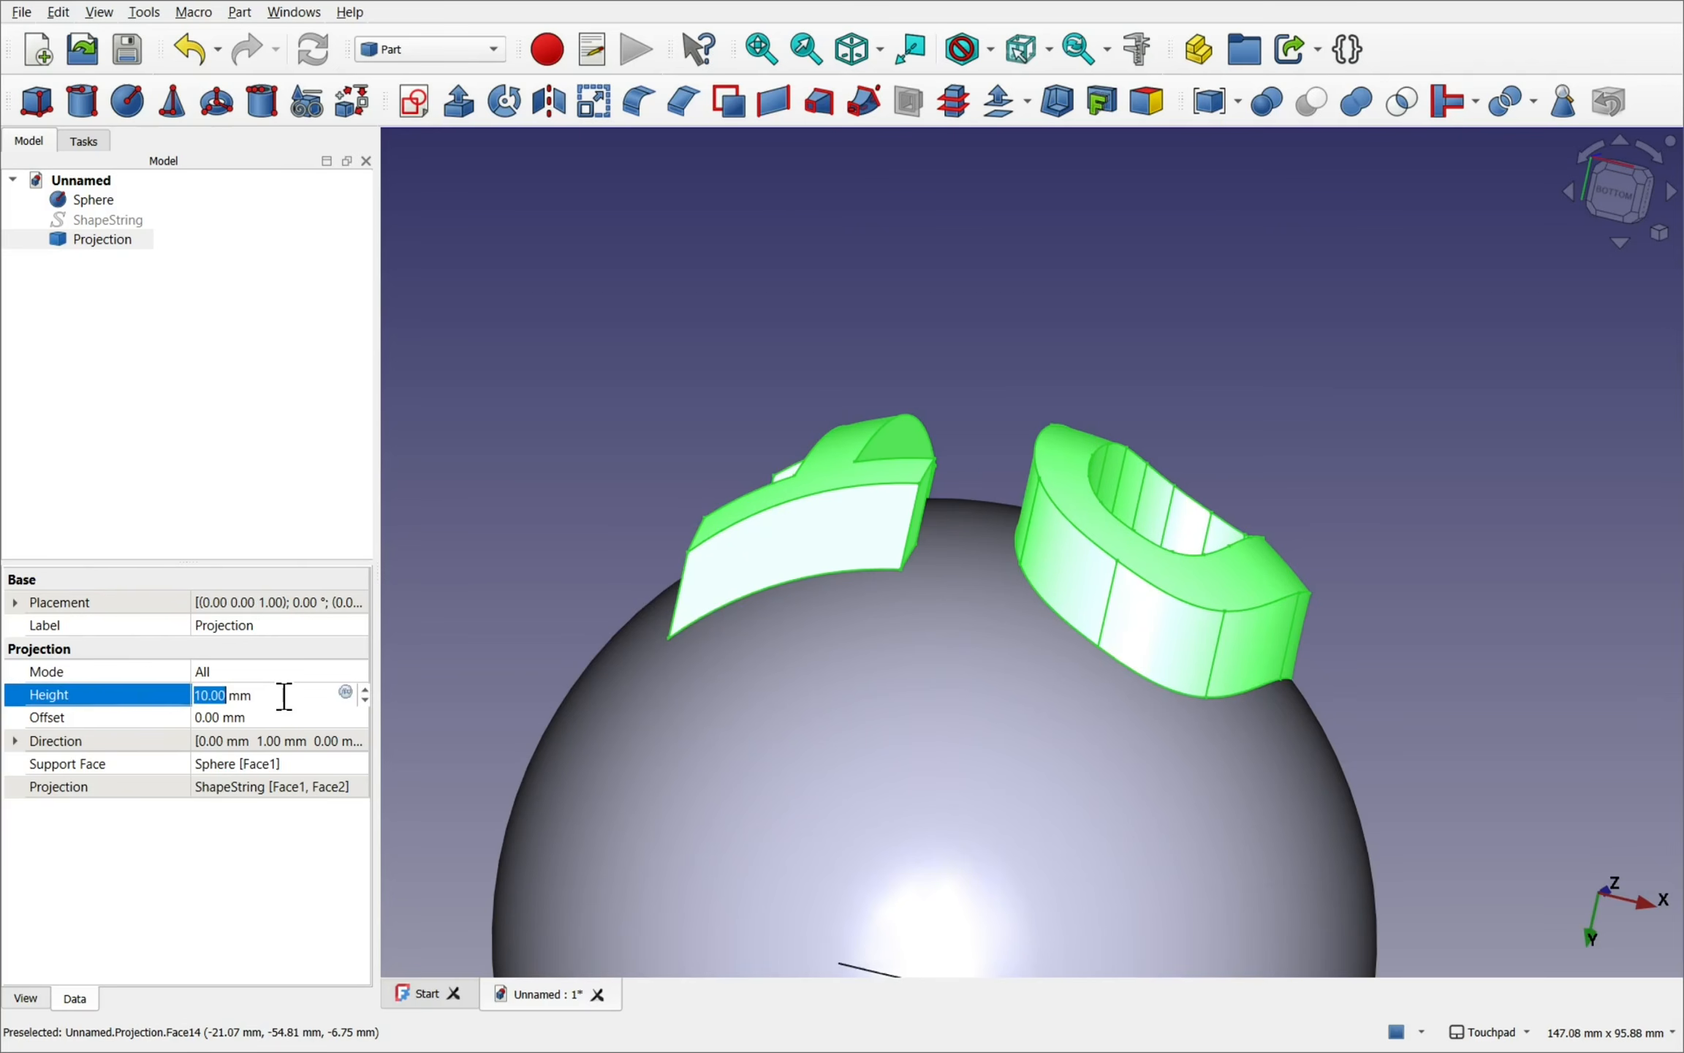
pyautogui.write('0')
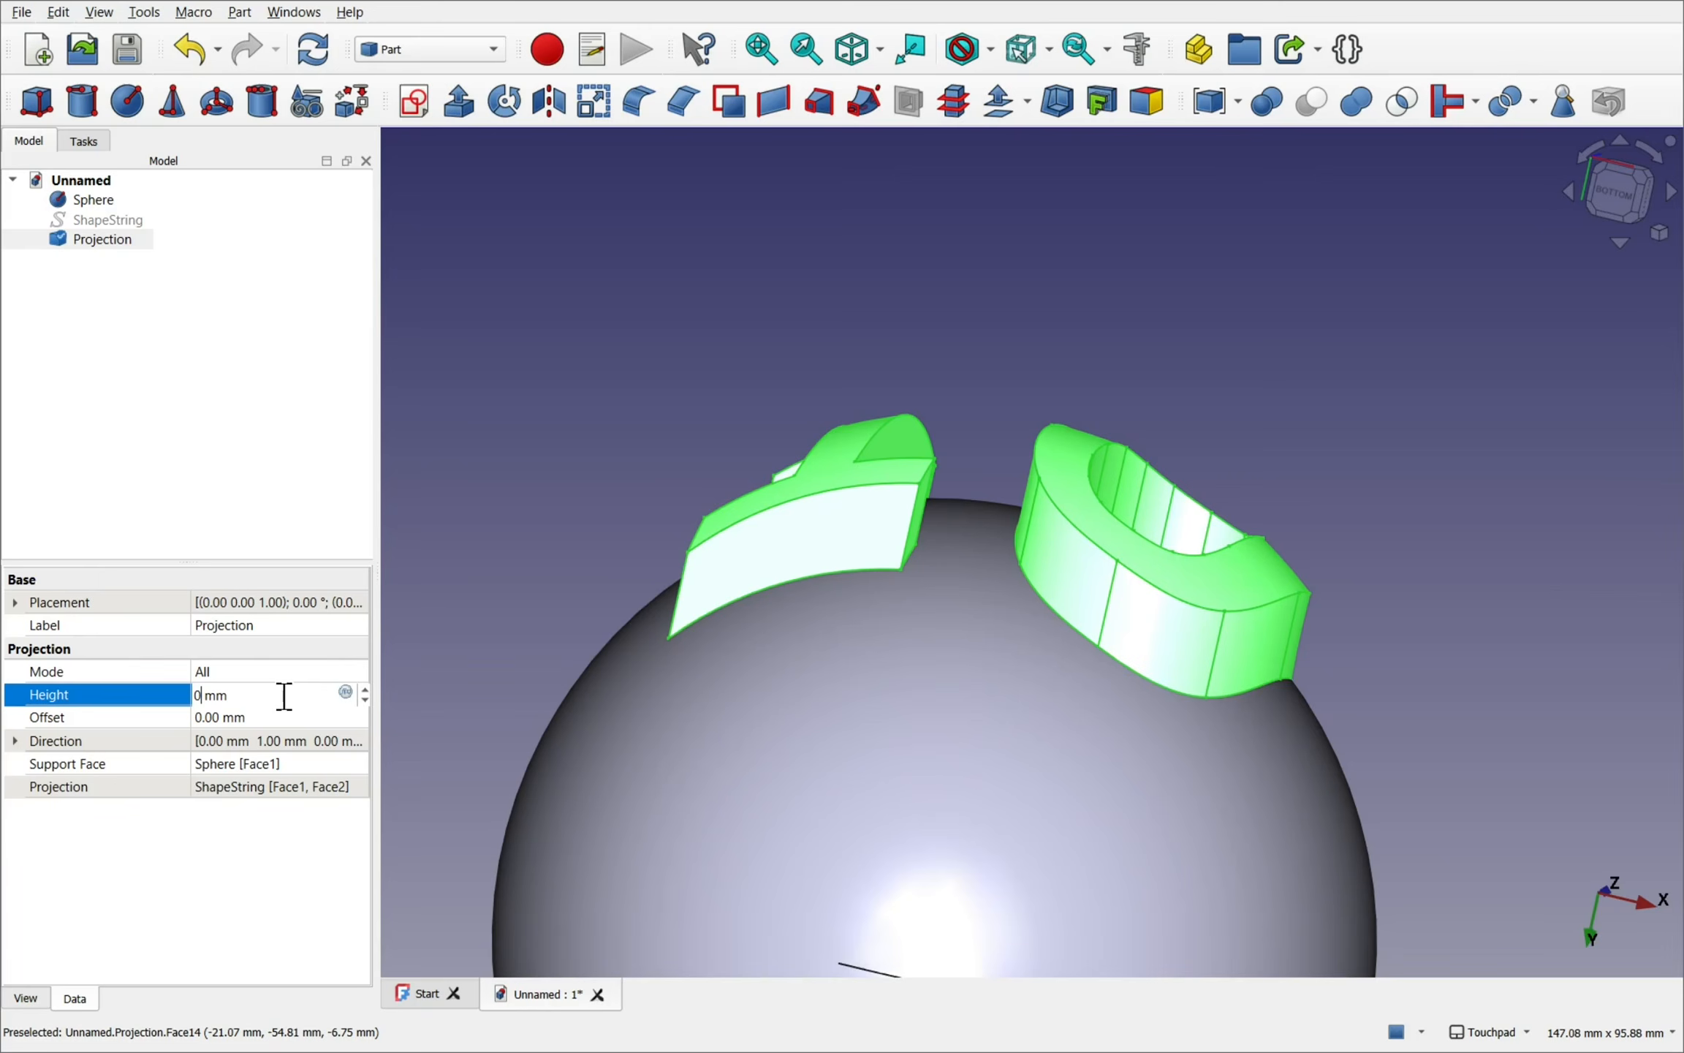
pyautogui.press('Return')
pyautogui.click(523, 434)
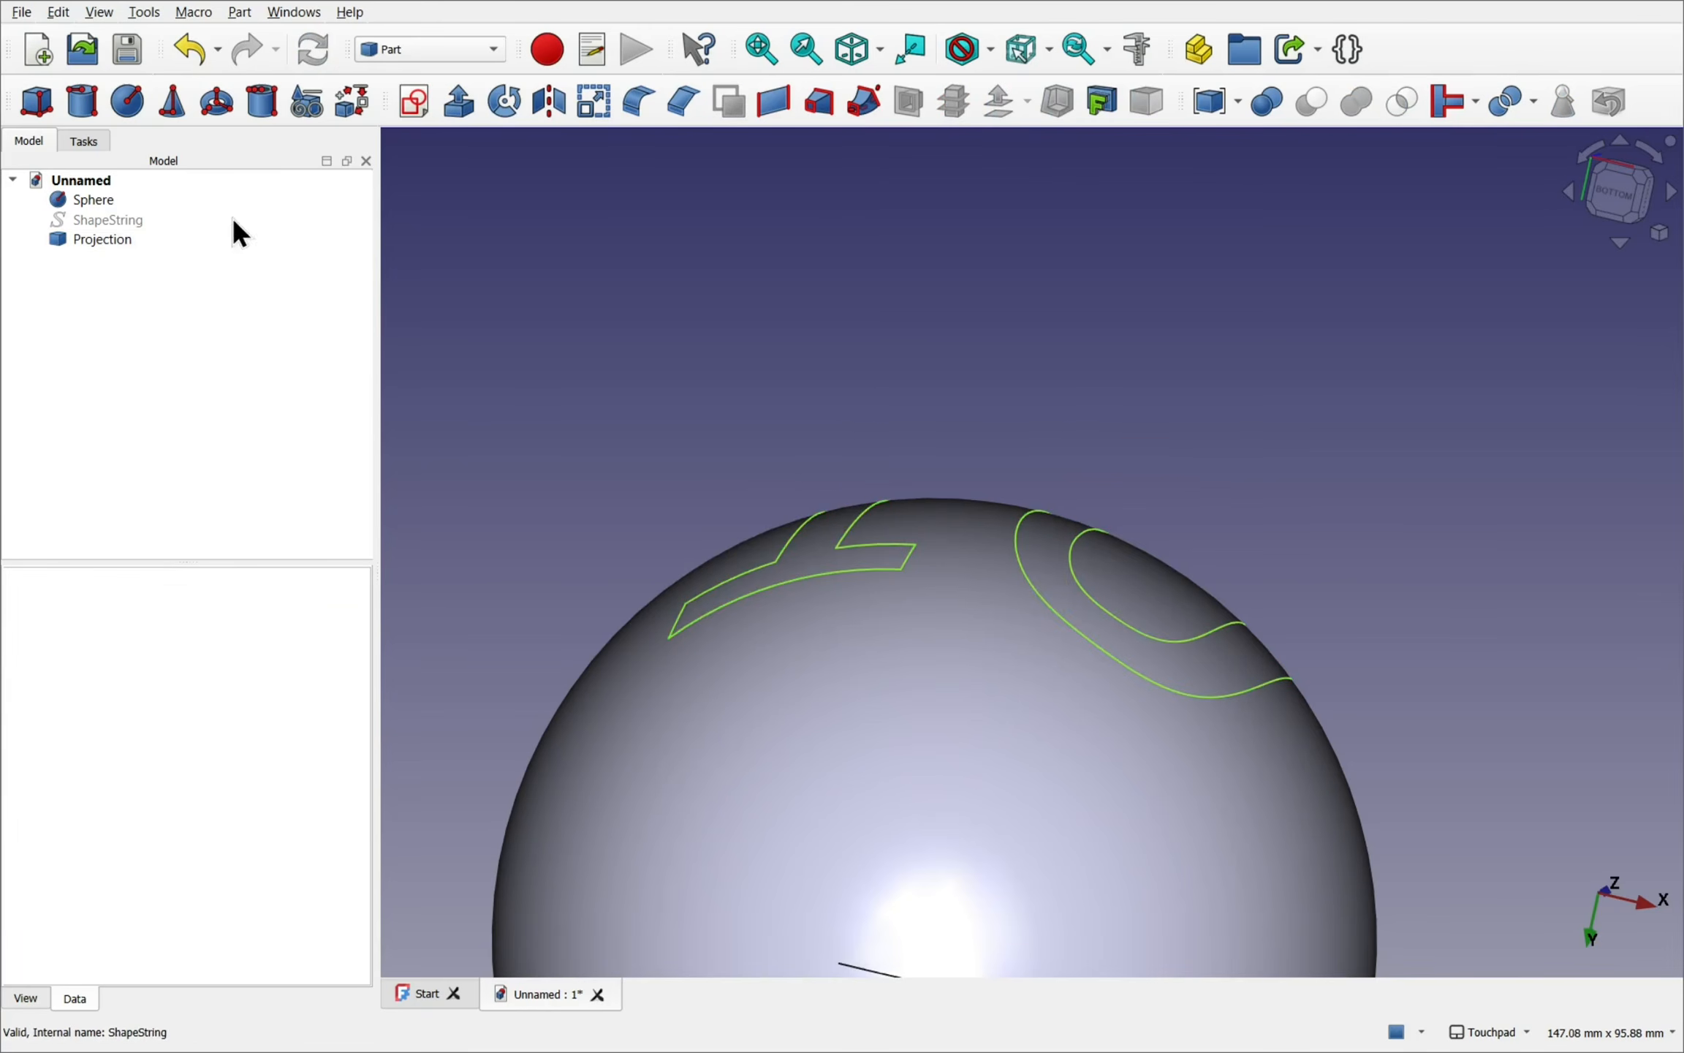
# - Try to extrude the Projection 10 mm along its normal
pyautogui.click(100, 239)
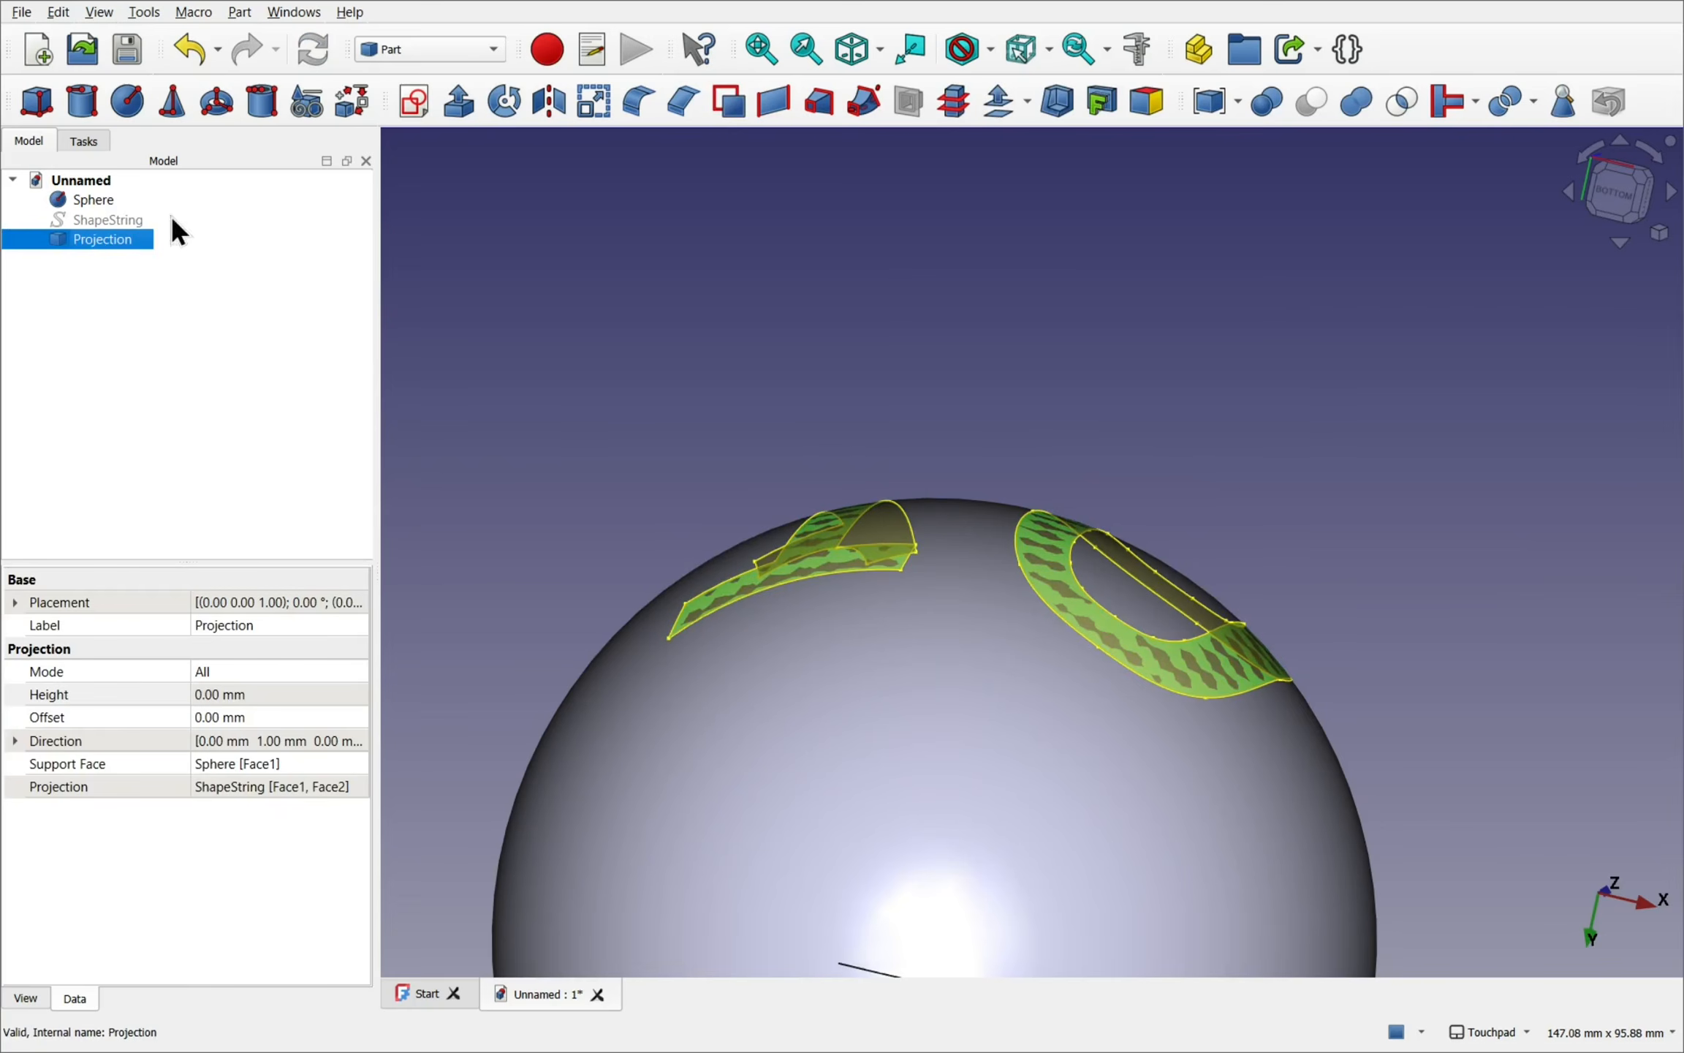
pyautogui.click(459, 101)
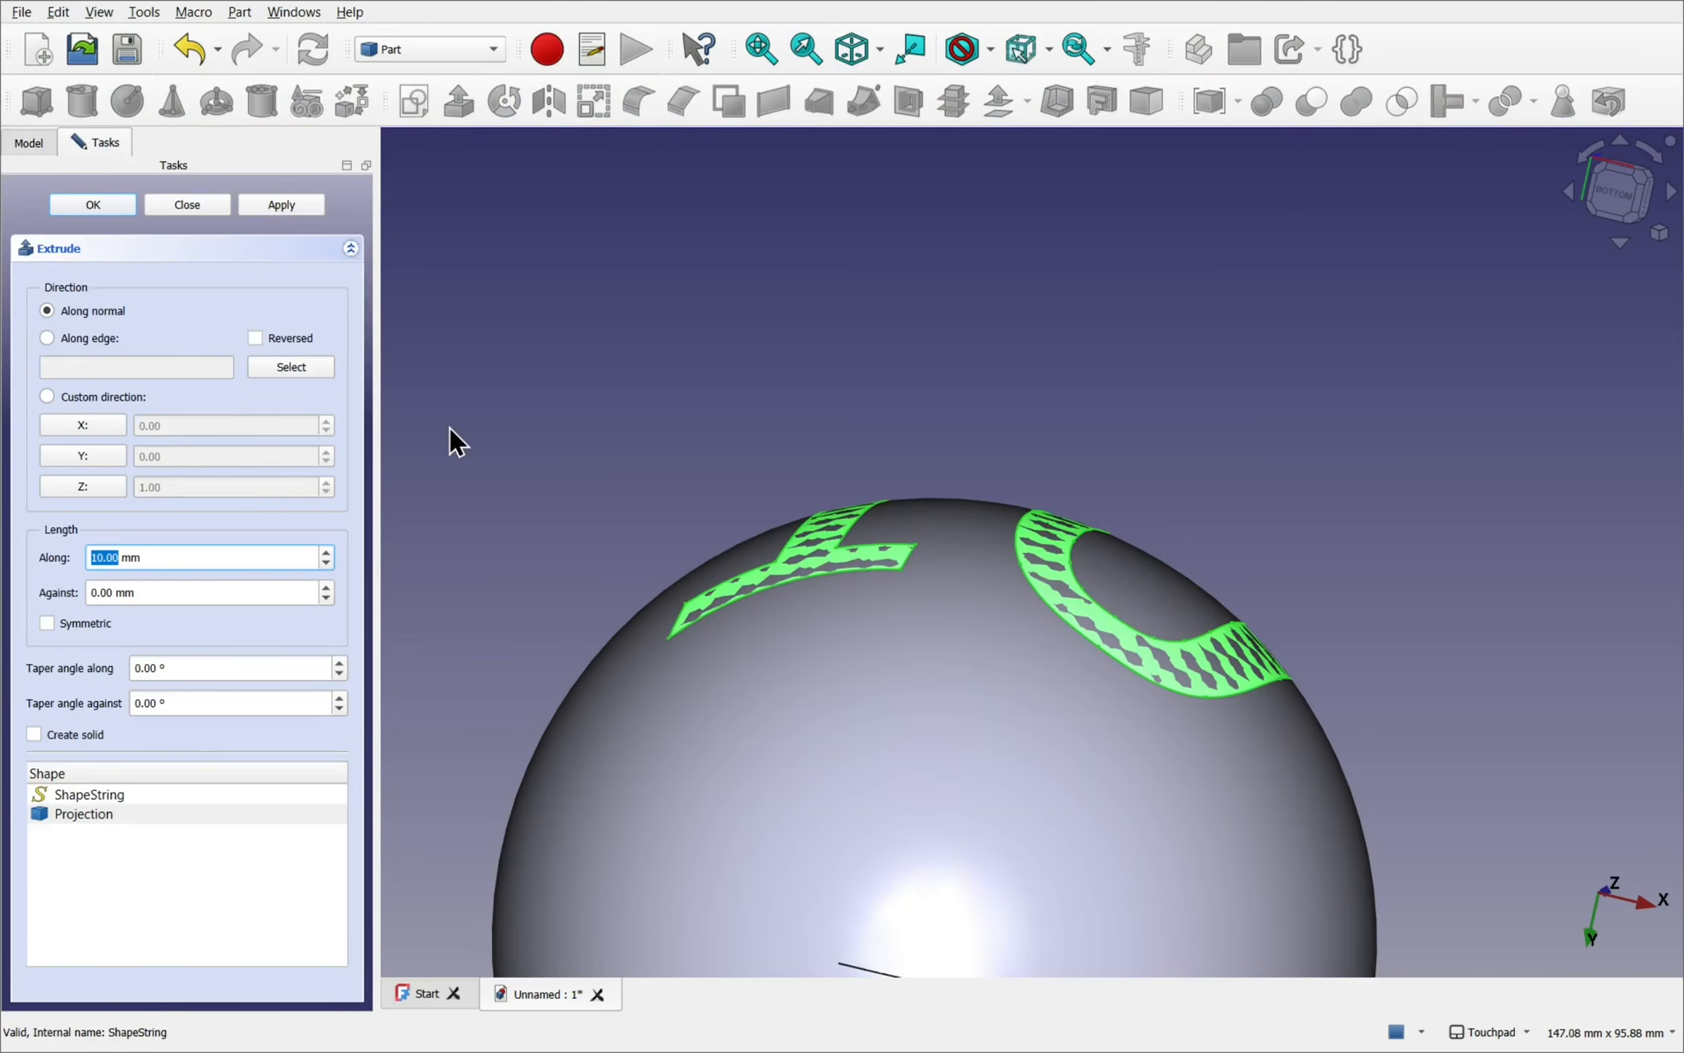
pyautogui.click(1617, 188)
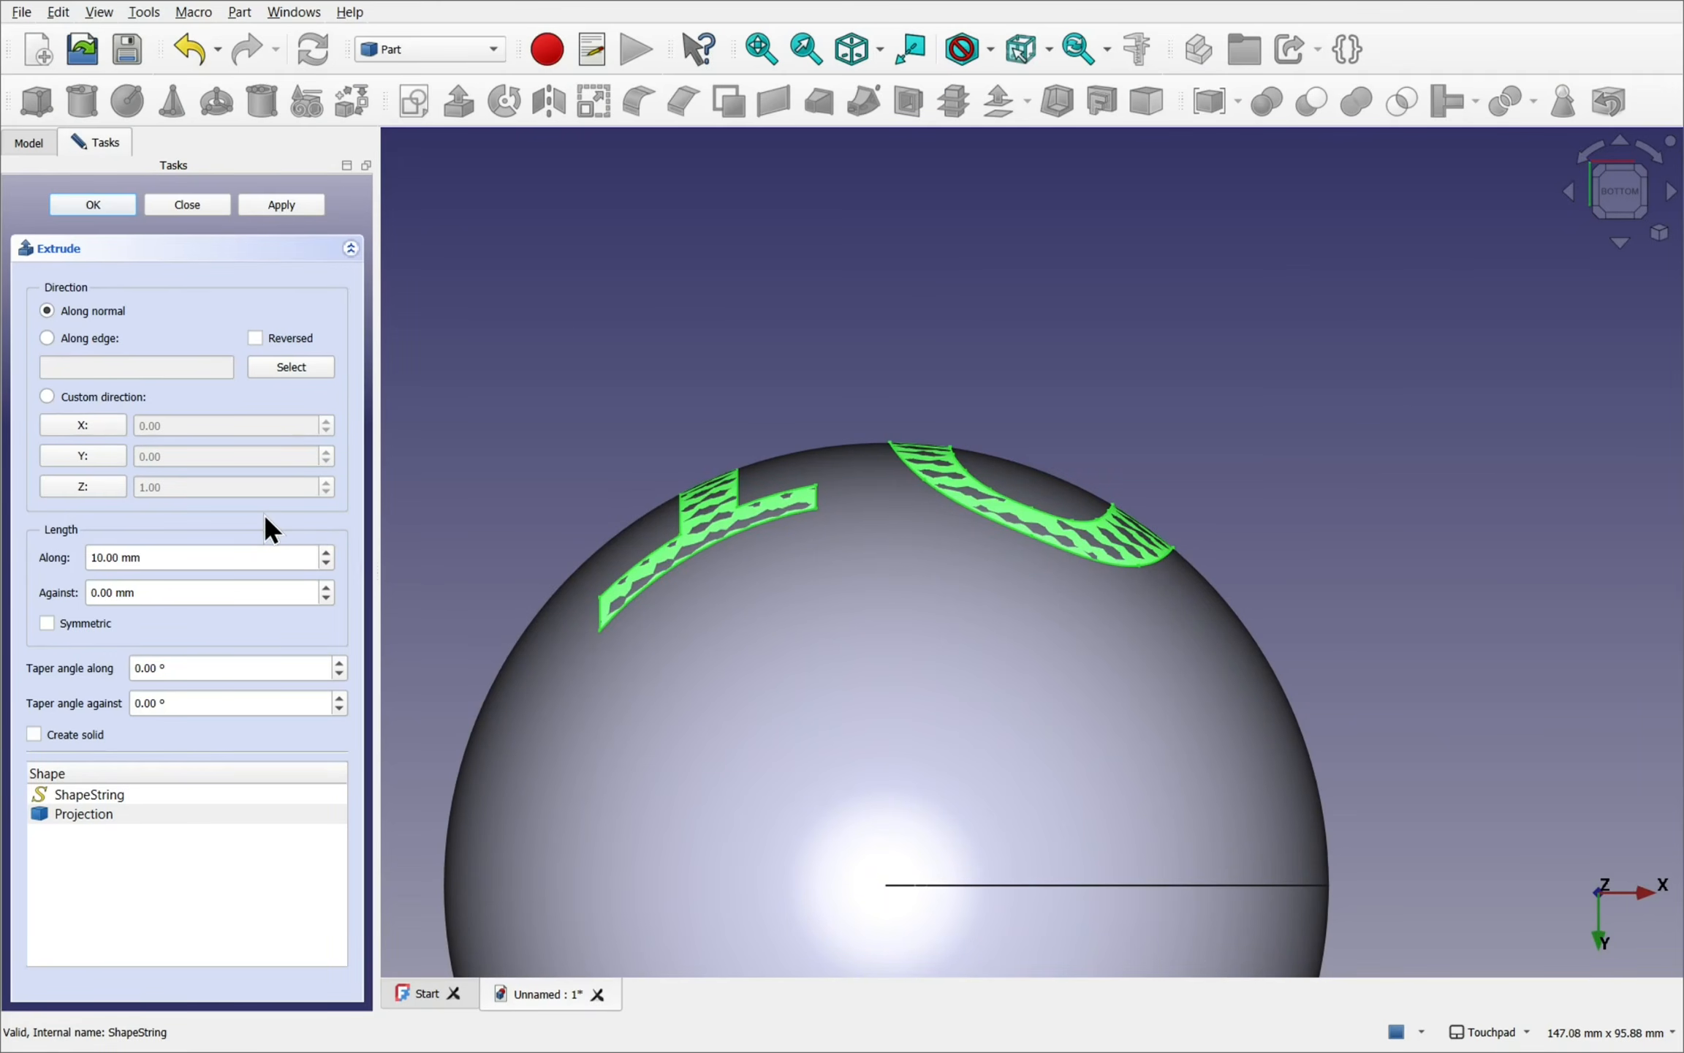
pyautogui.click(94, 459)
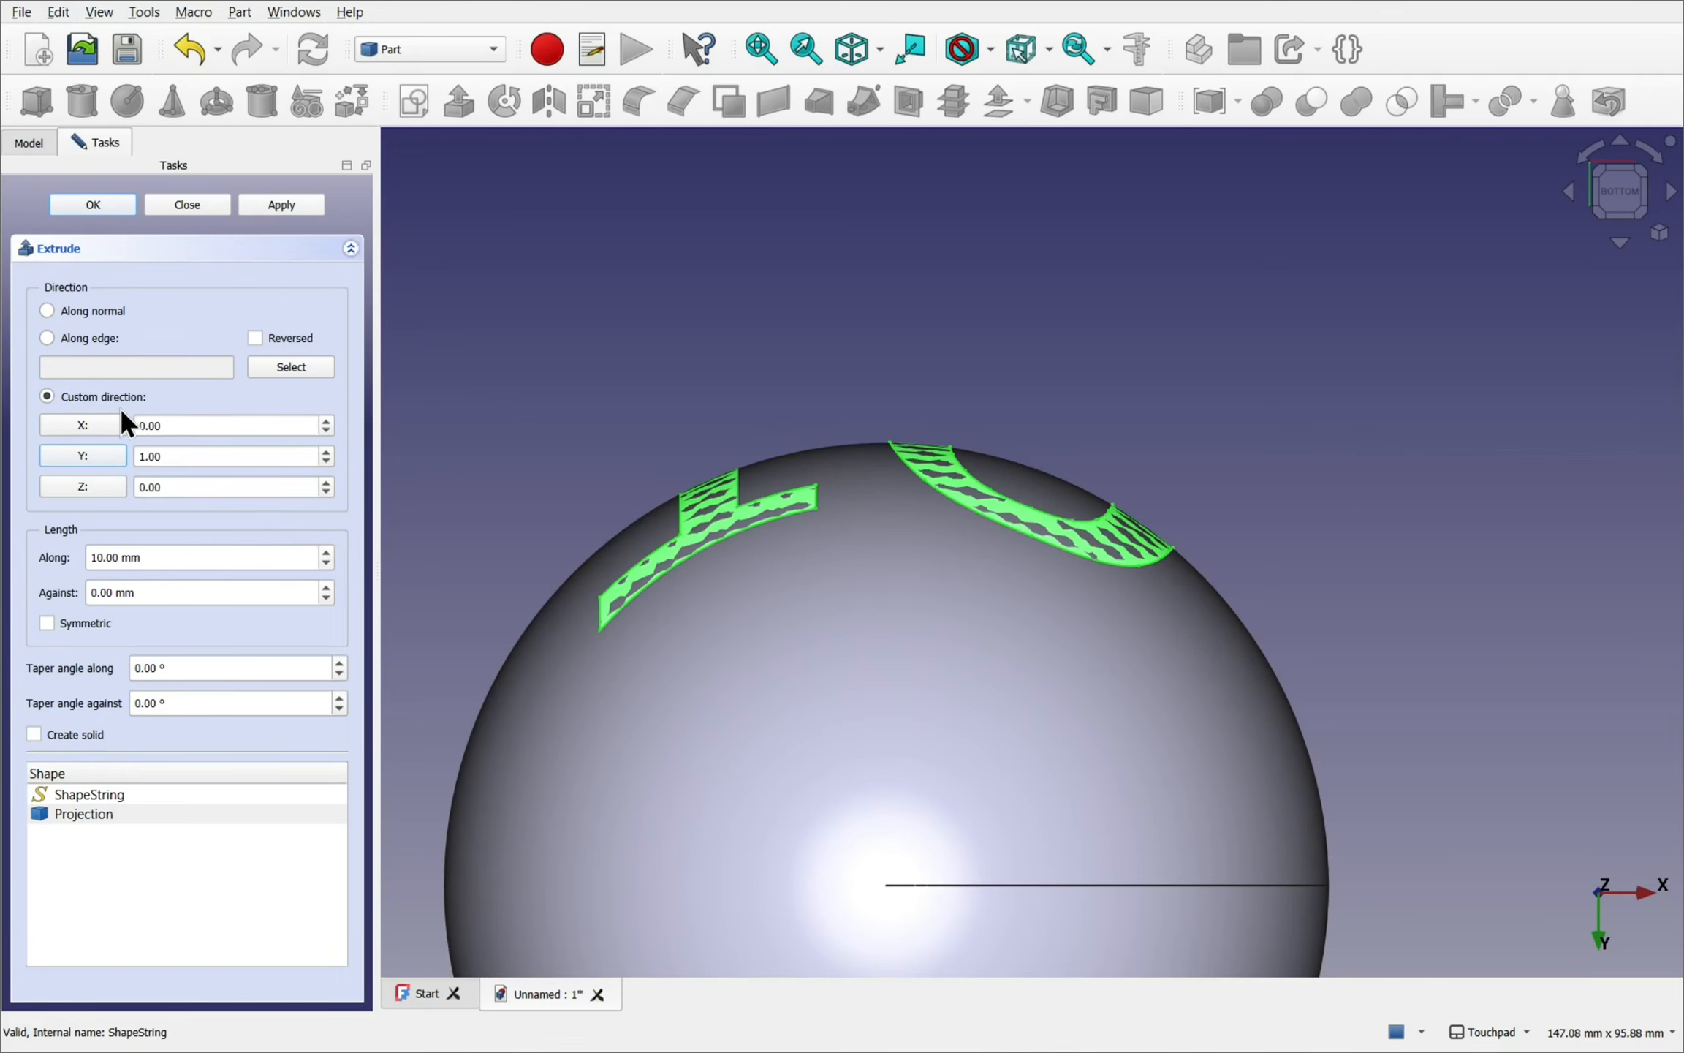
pyautogui.click(76, 311)
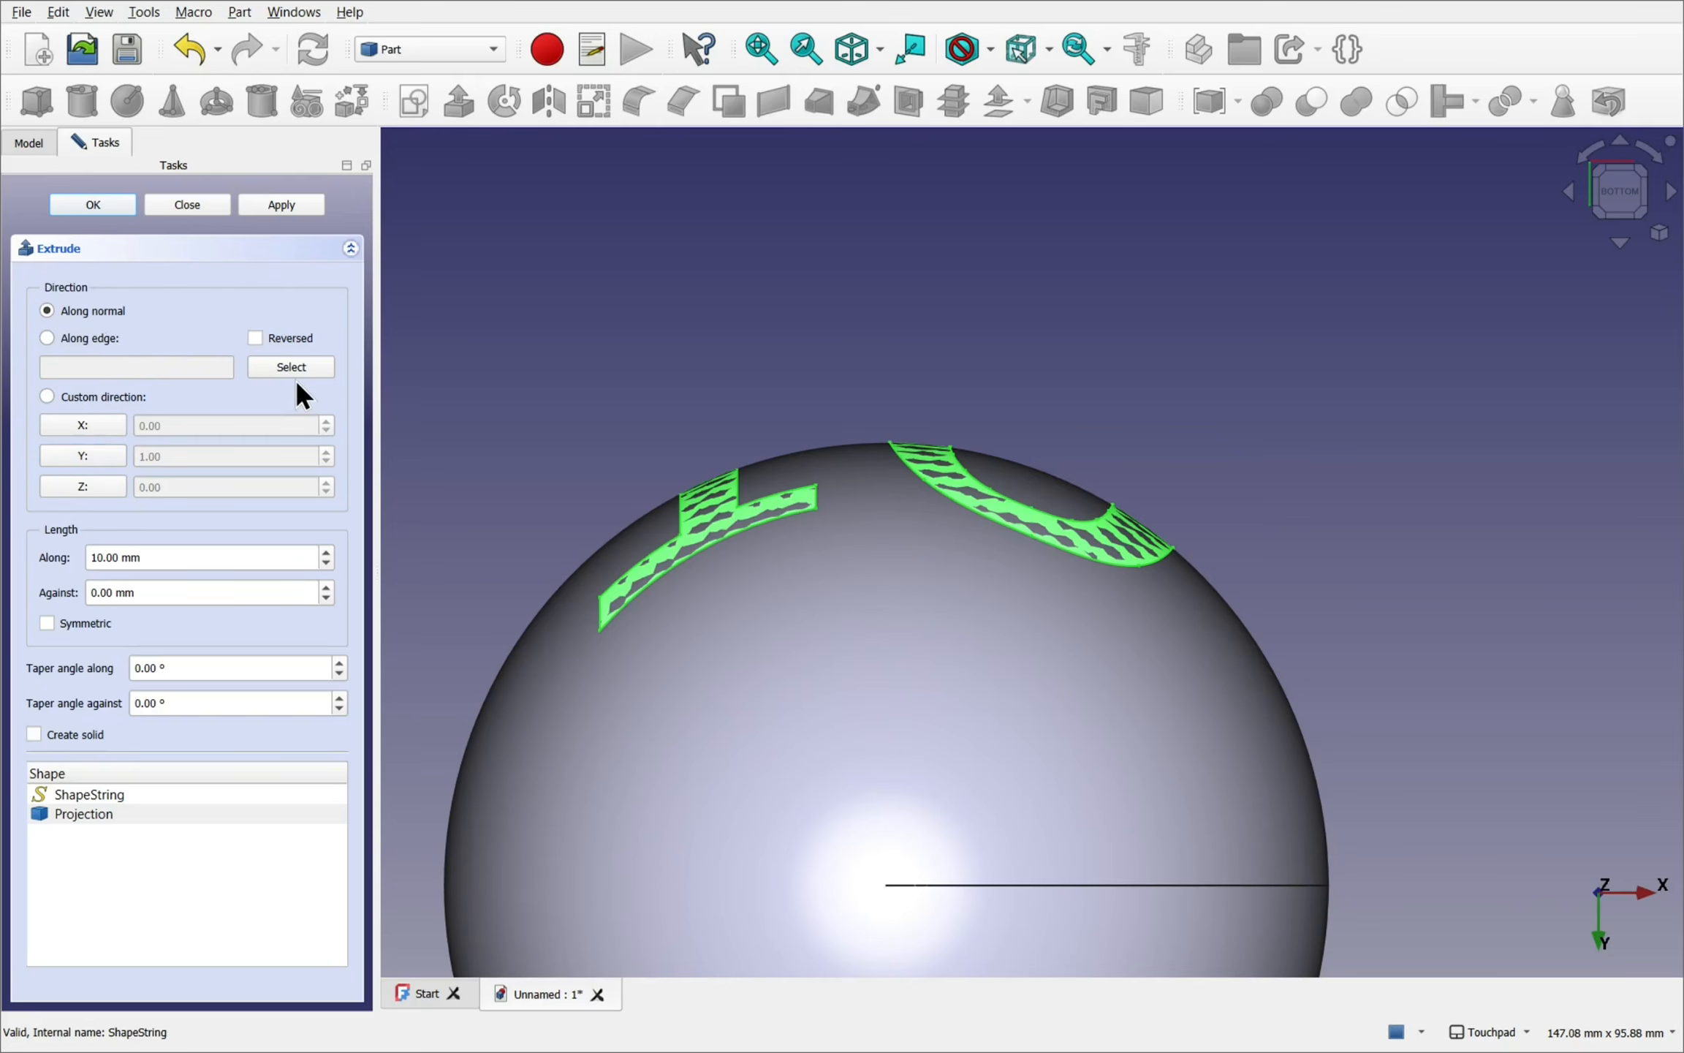
pyautogui.click(93, 205)
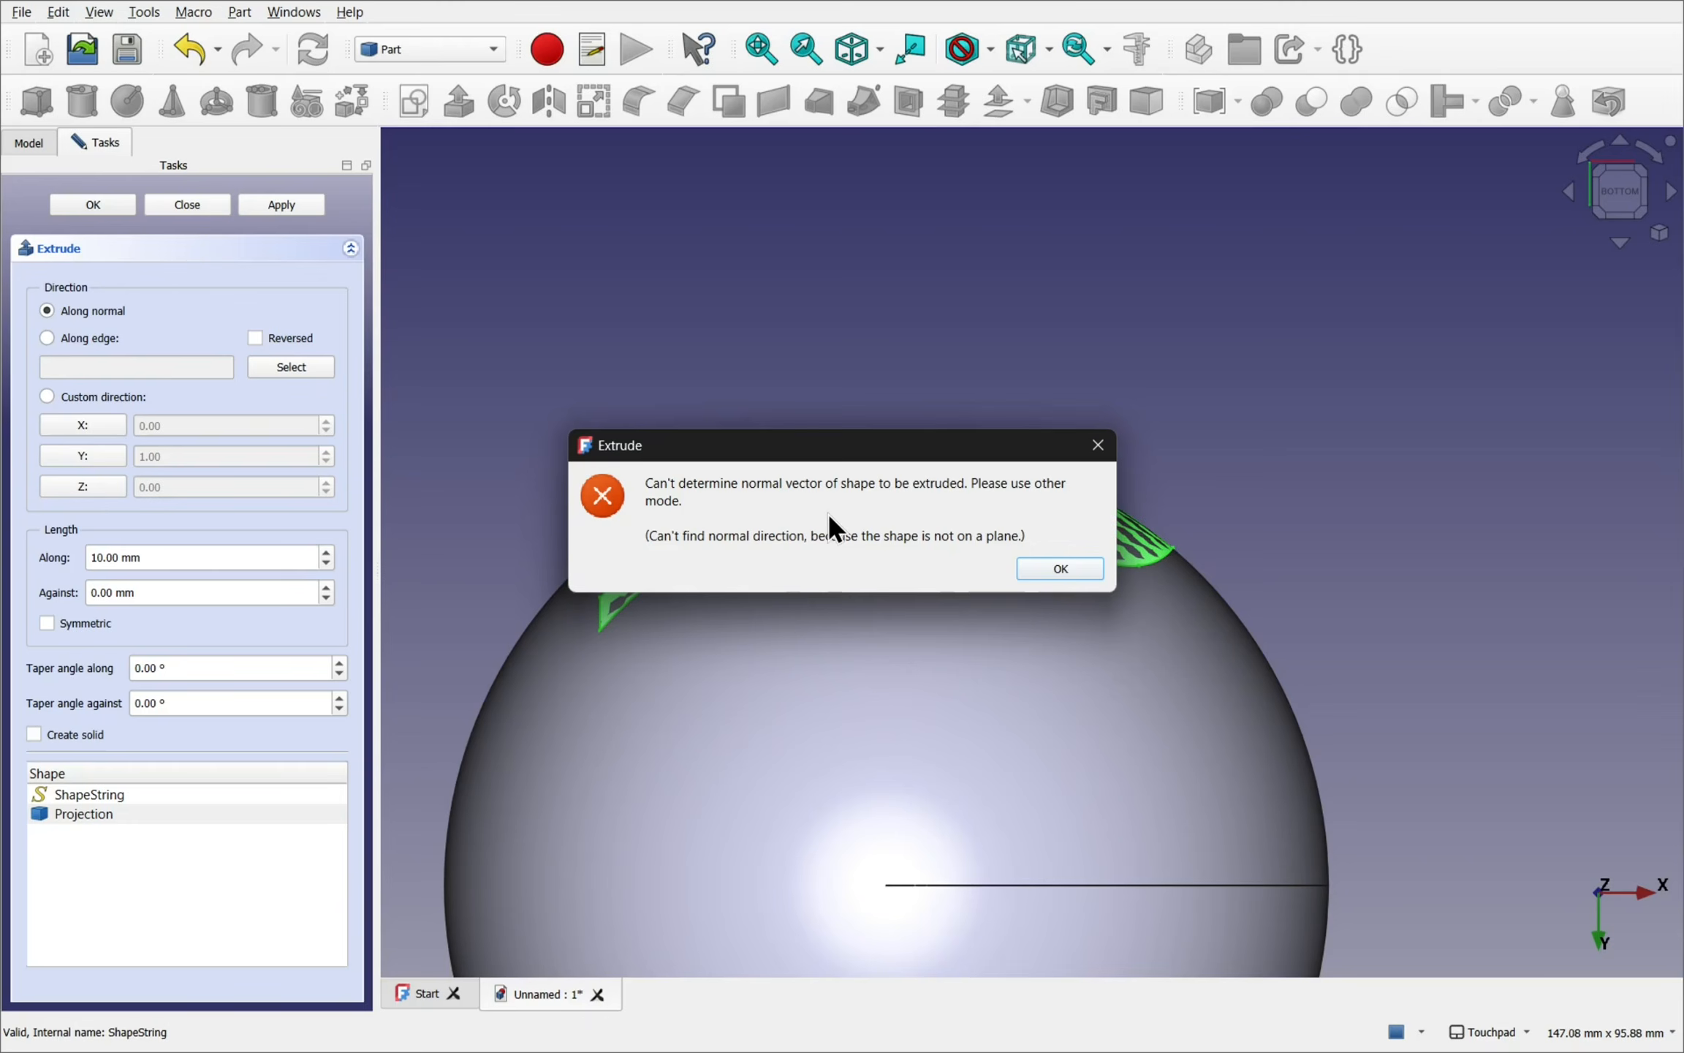
pyautogui.click(1044, 565)
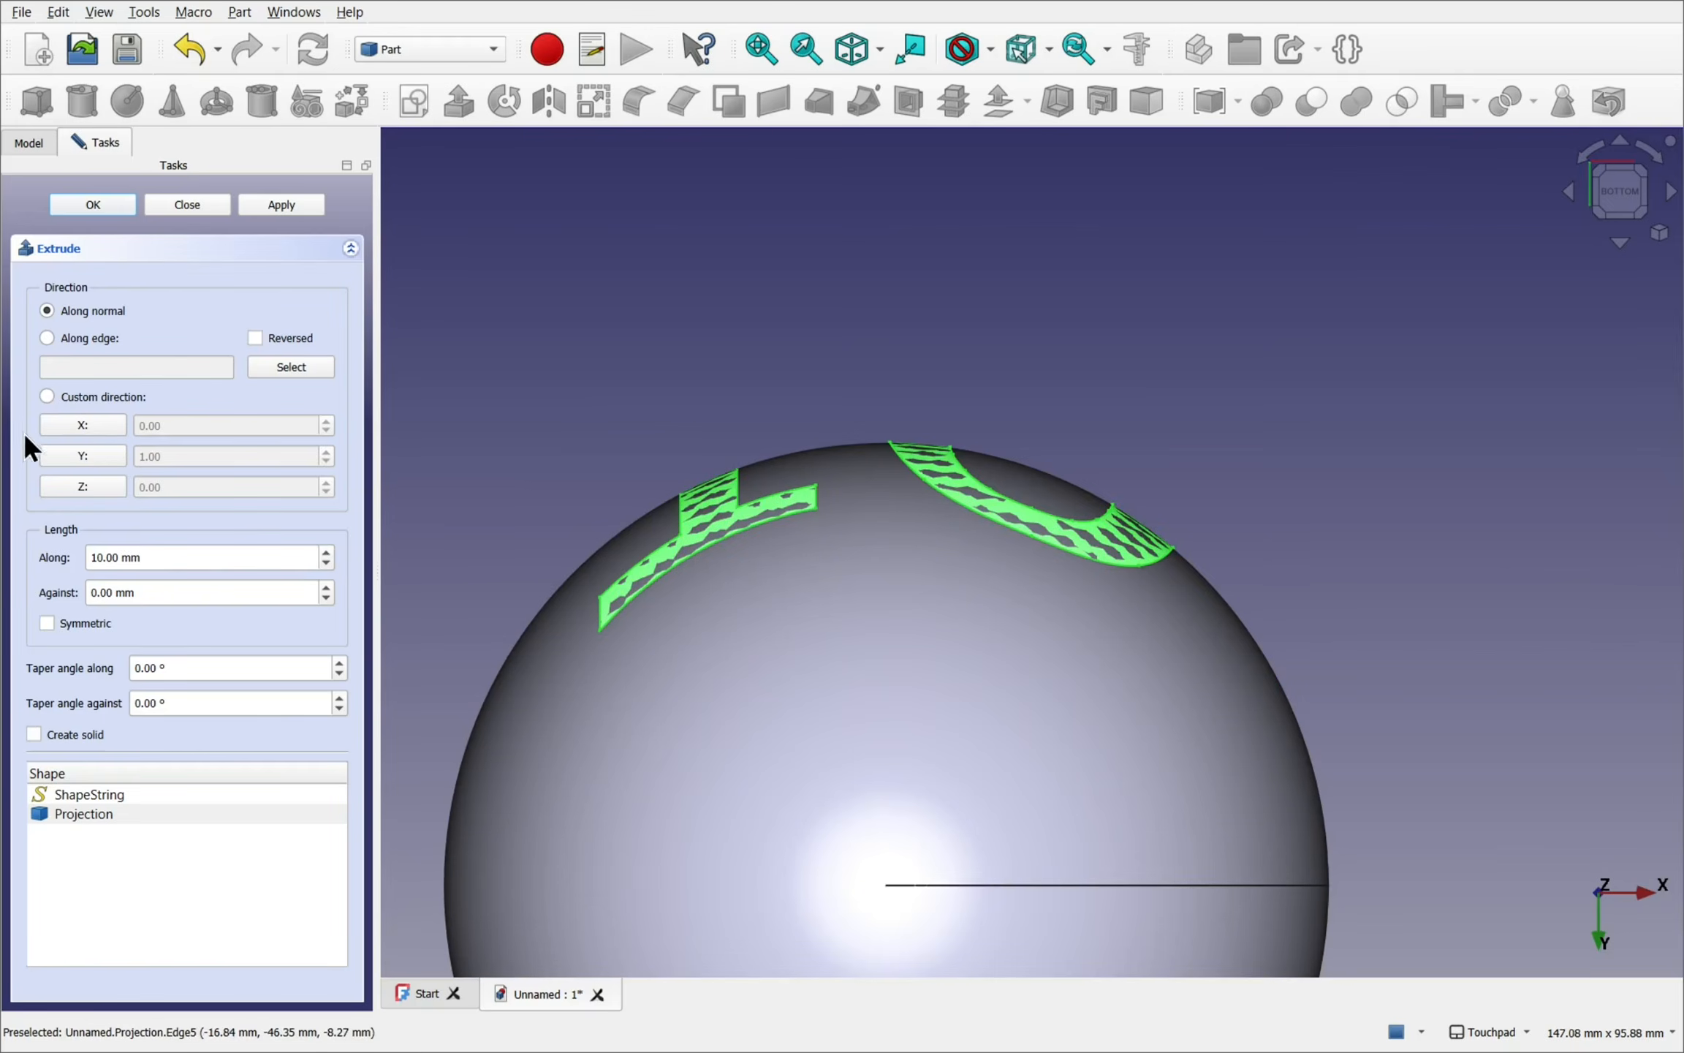
# - Extrude the Projection 10 mm along the custom direction Y -1 and inspect the digit walls
pyautogui.click(78, 459)
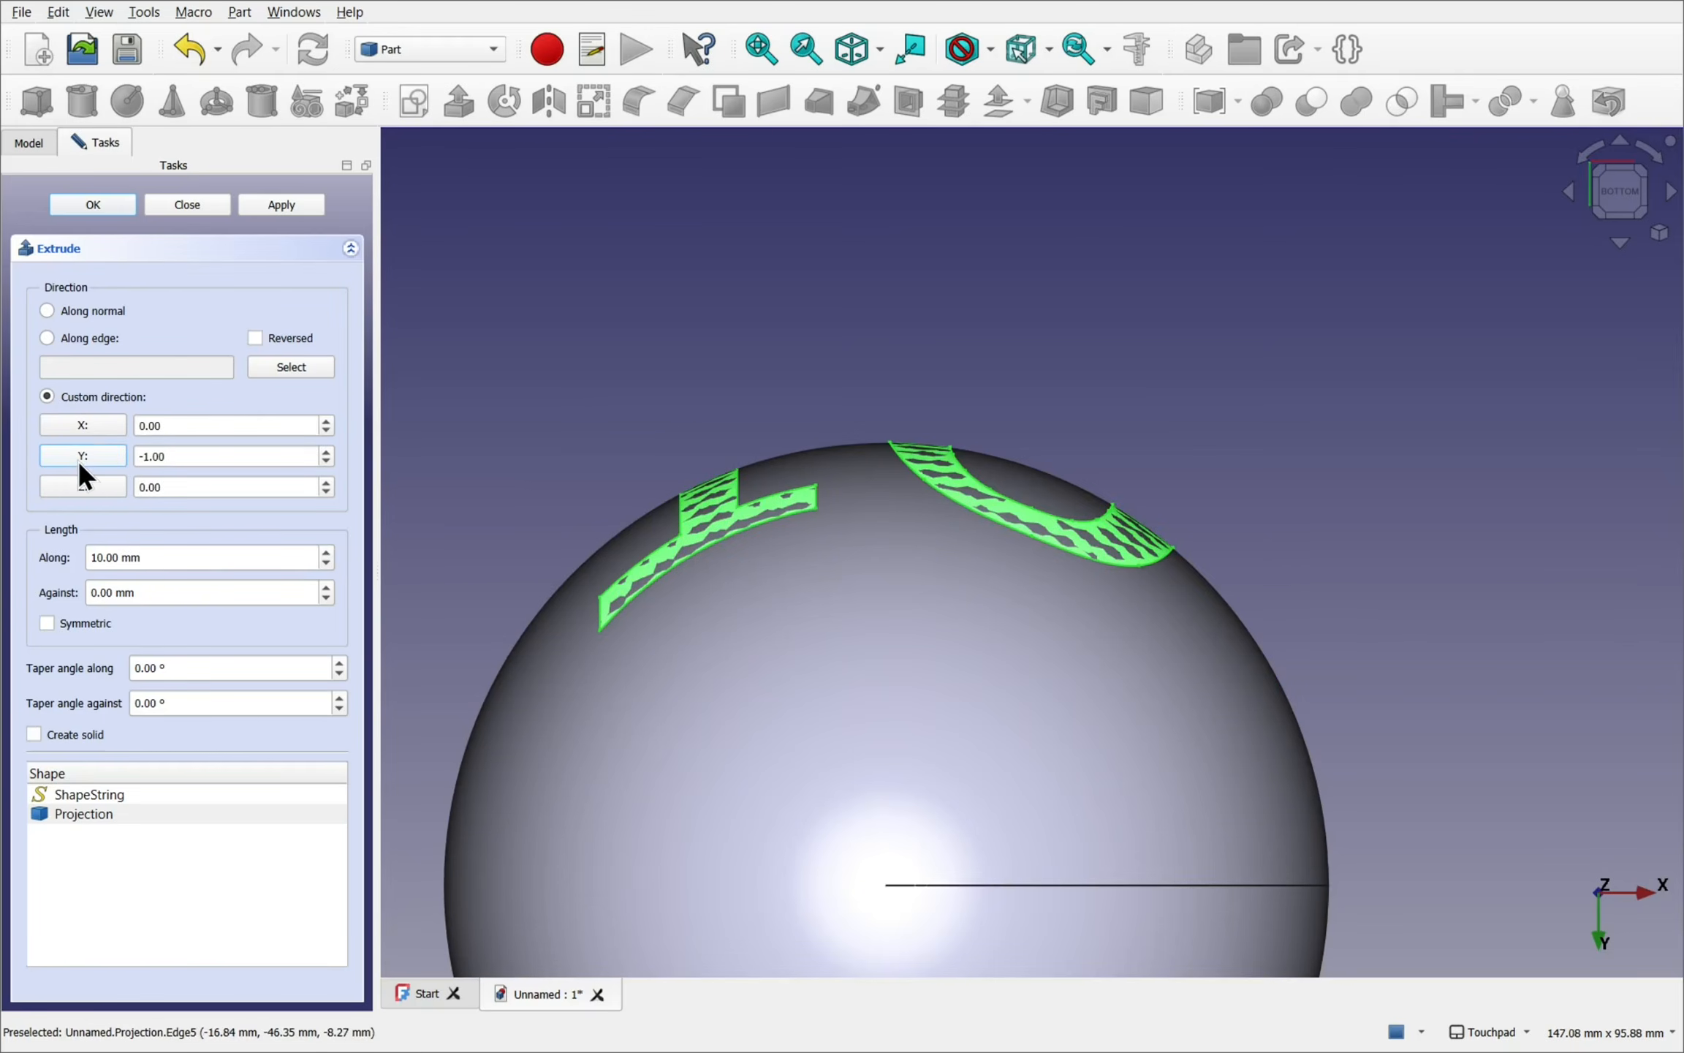
pyautogui.click(104, 212)
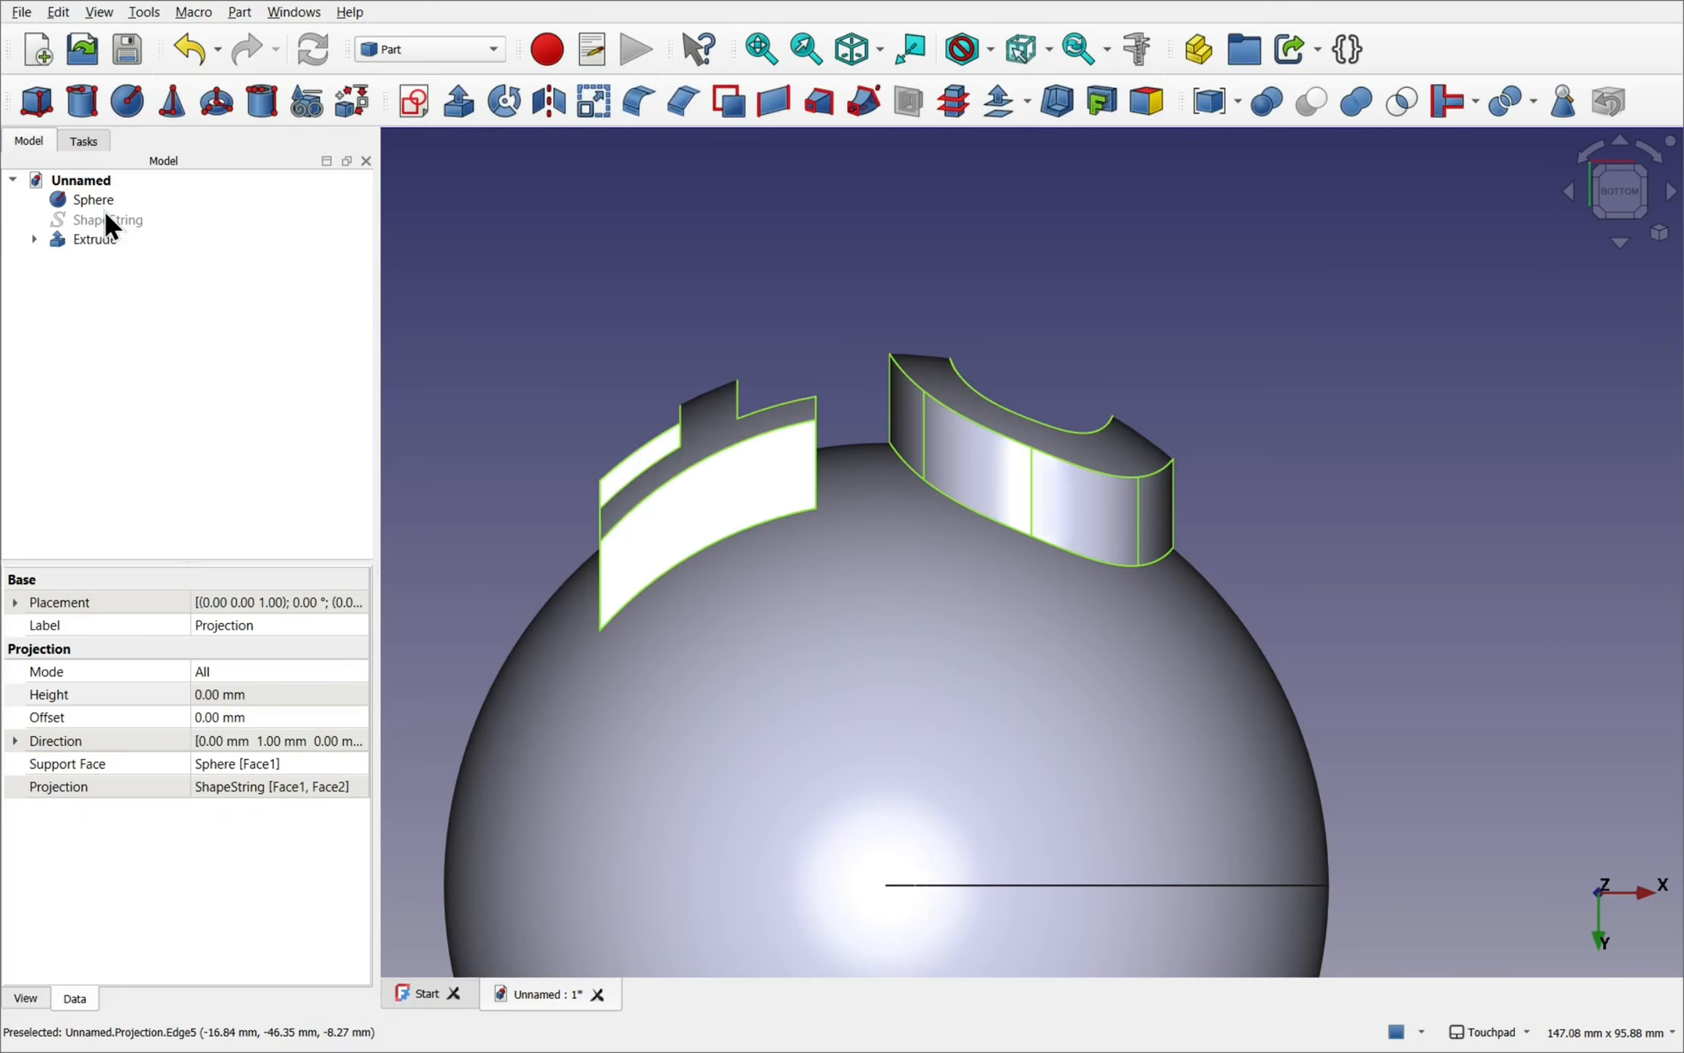
pyautogui.moveTo(966, 440)
pyautogui.keyDown('alt'); pyautogui.mouseDown()
pyautogui.moveTo(1016, 289)
pyautogui.moveTo(1000, 387)
pyautogui.moveTo(925, 523)
pyautogui.moveTo(813, 543)
pyautogui.moveTo(846, 559)
pyautogui.moveTo(947, 522)
pyautogui.moveTo(970, 460)
pyautogui.mouseUp(); pyautogui.keyUp('alt')
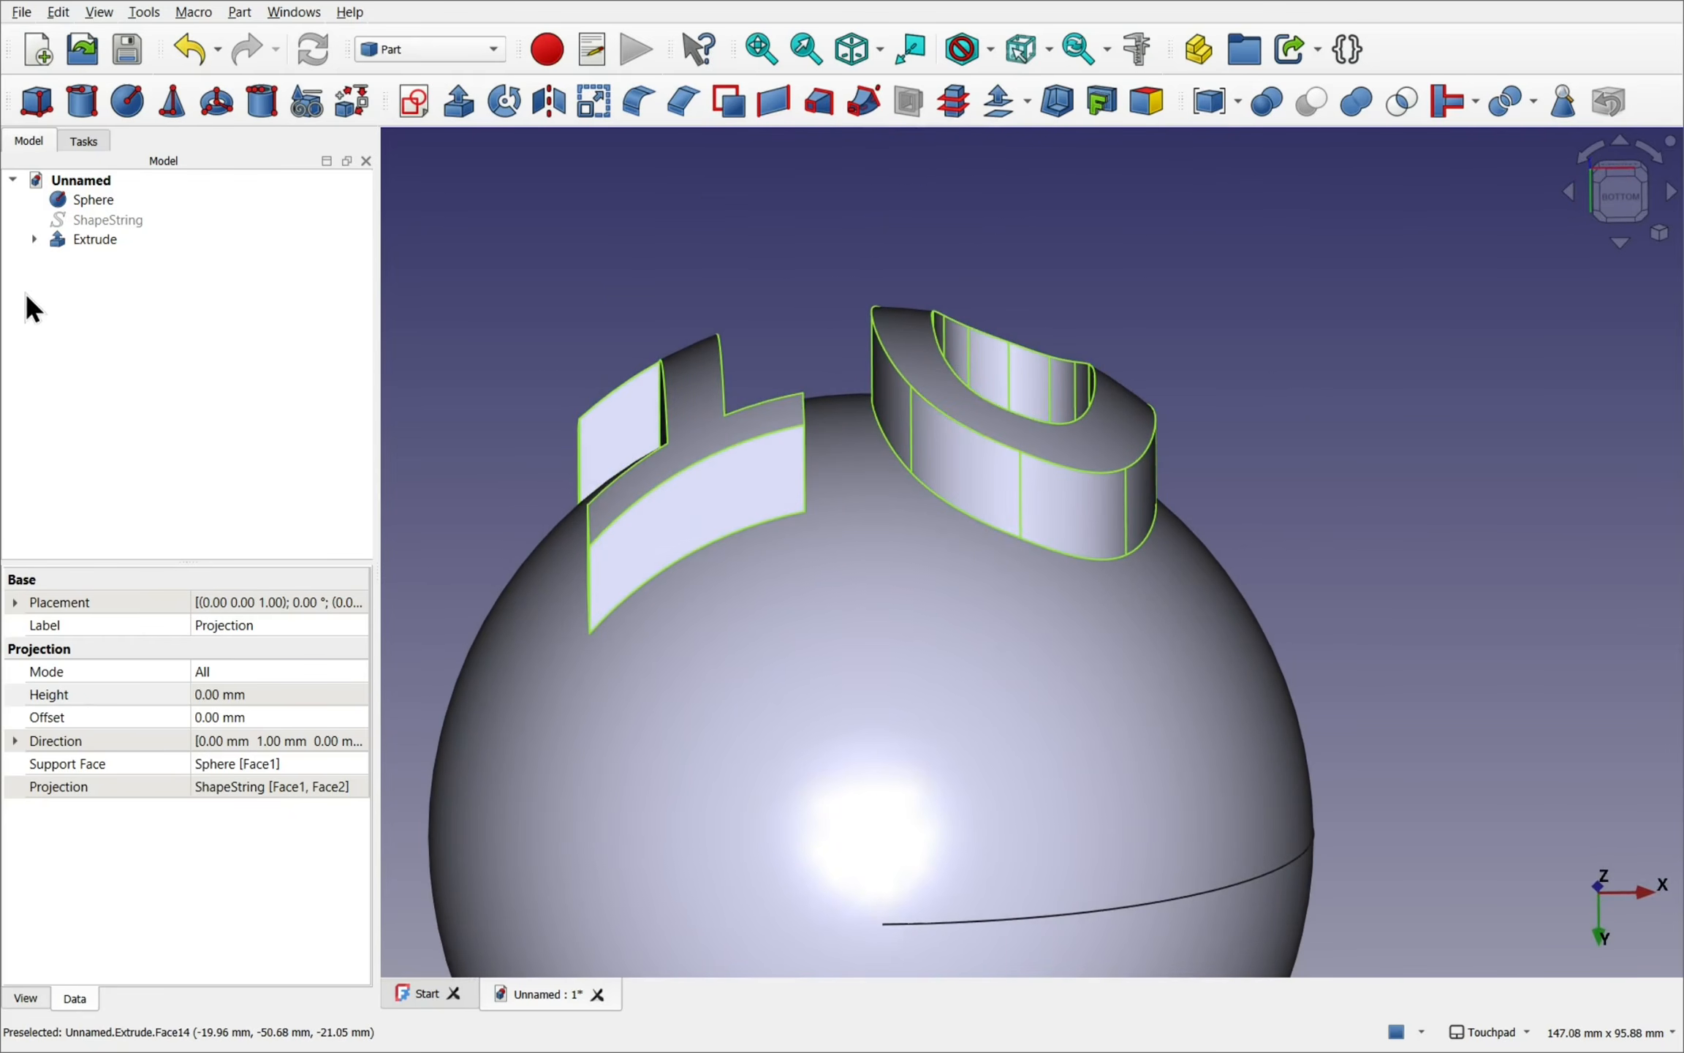
# - Delete the Extrude object and make the Projection visible on the sphere again
pyautogui.click(83, 241)
pyautogui.press('Delete')
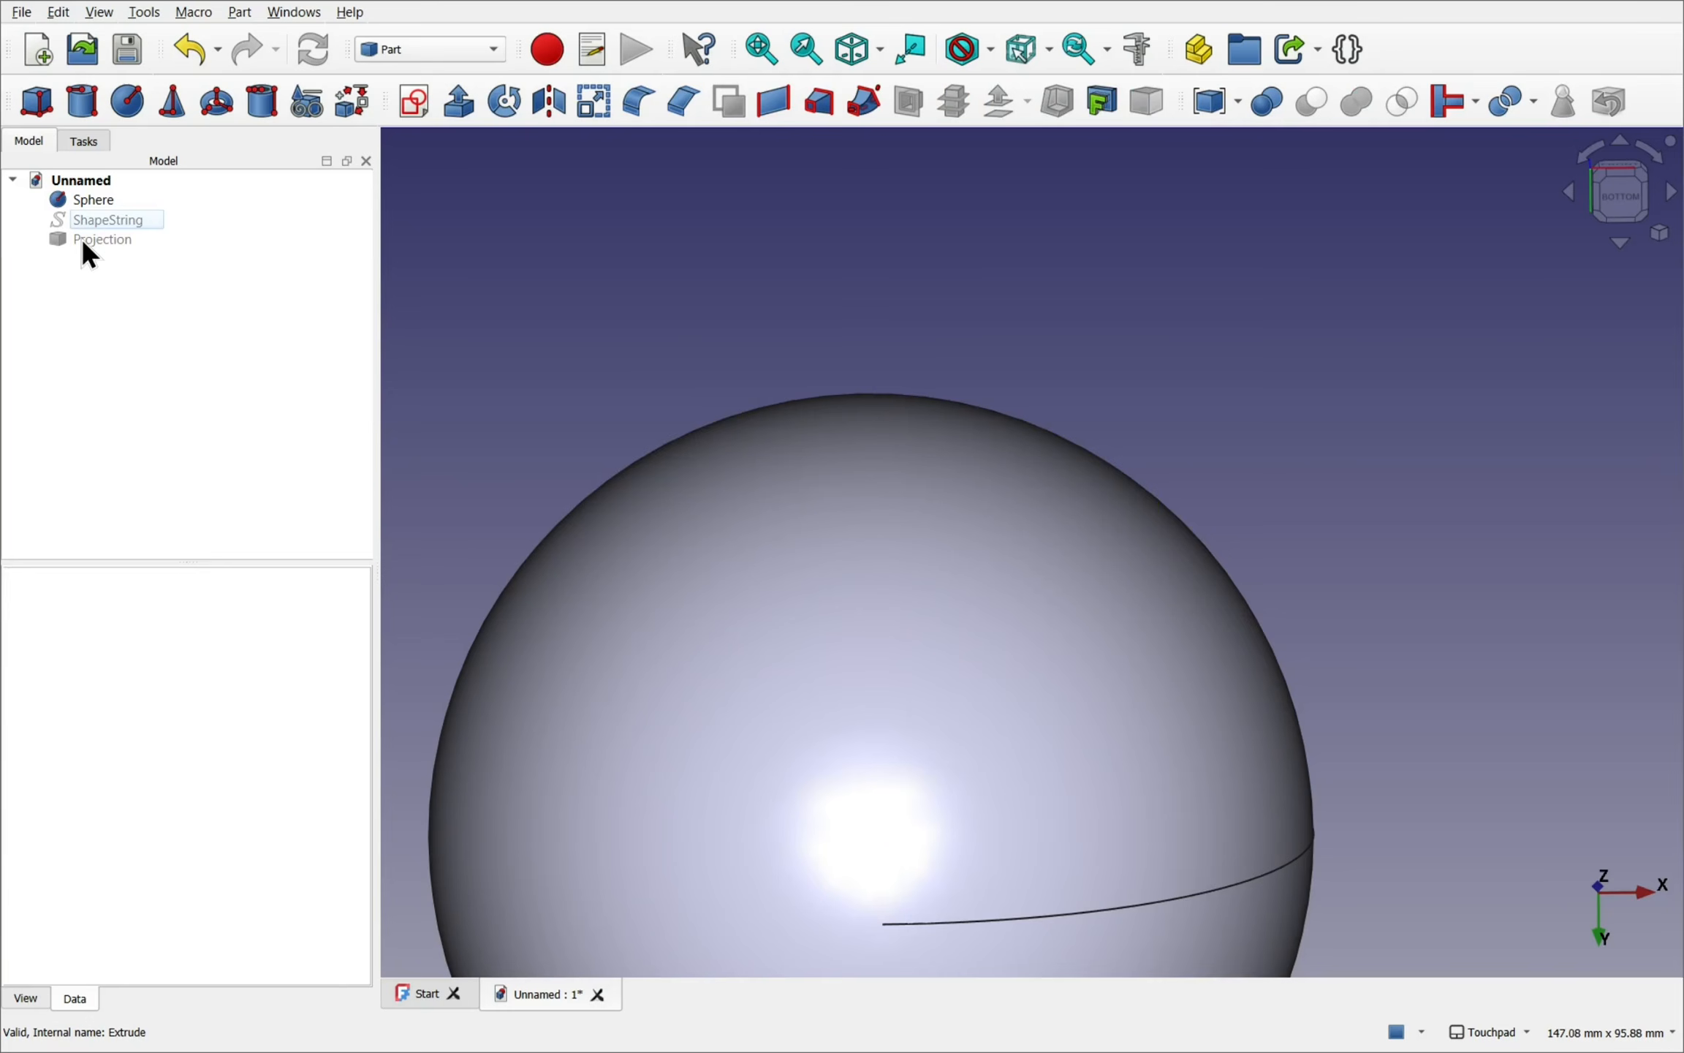
pyautogui.click(103, 240)
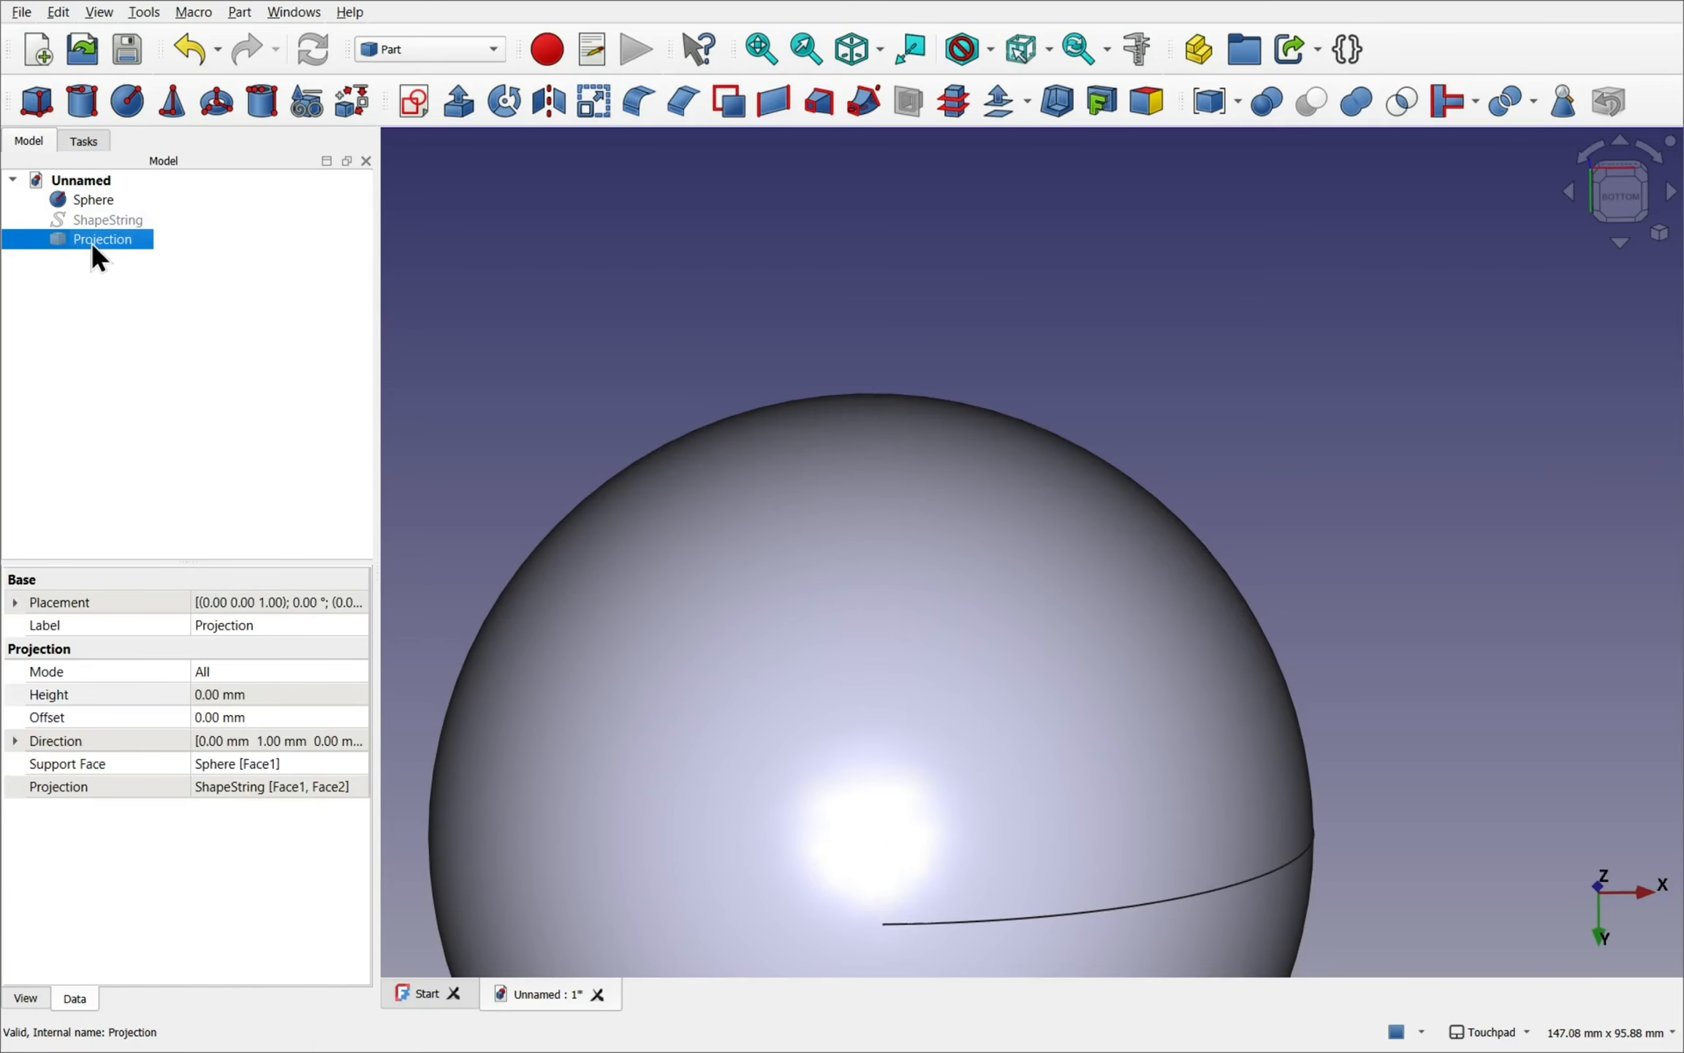
pyautogui.press('space')
pyautogui.keyDown('alt'); pyautogui.moveTo(938, 320); pyautogui.dragTo(978, 370); pyautogui.keyUp('alt')
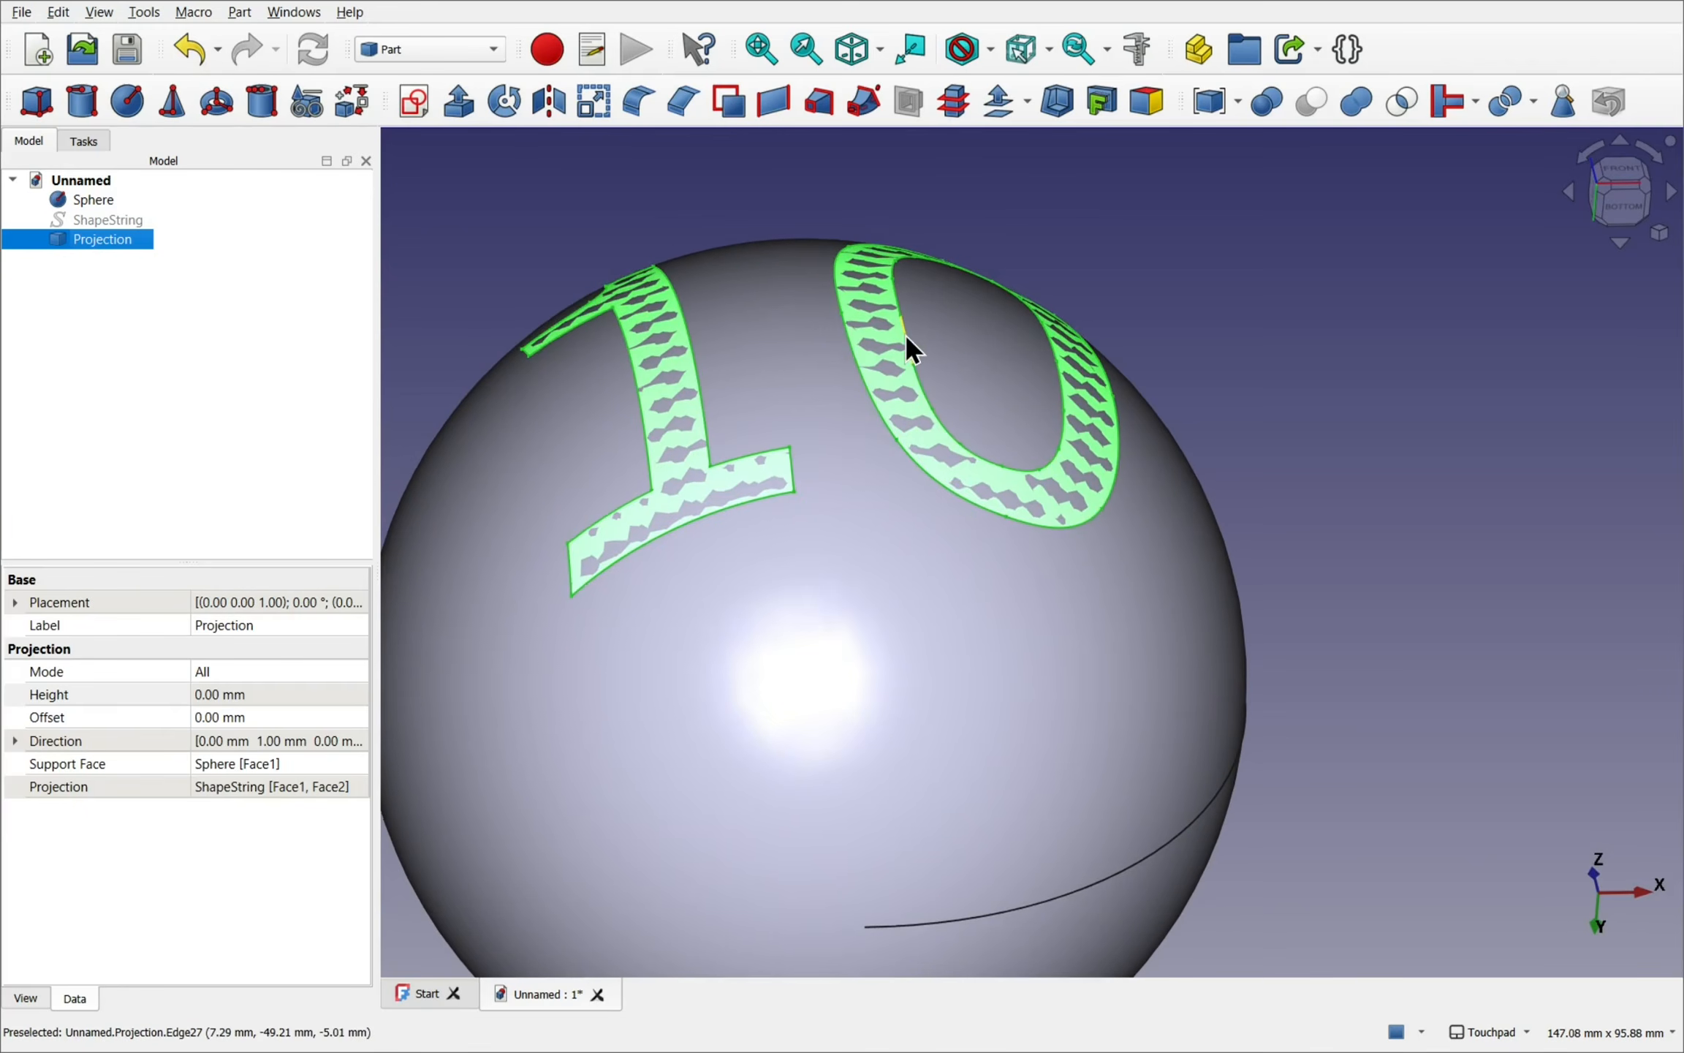
# - Hide the sphere and switch to the Draft workbench
pyautogui.click(97, 201)
pyautogui.press('space')
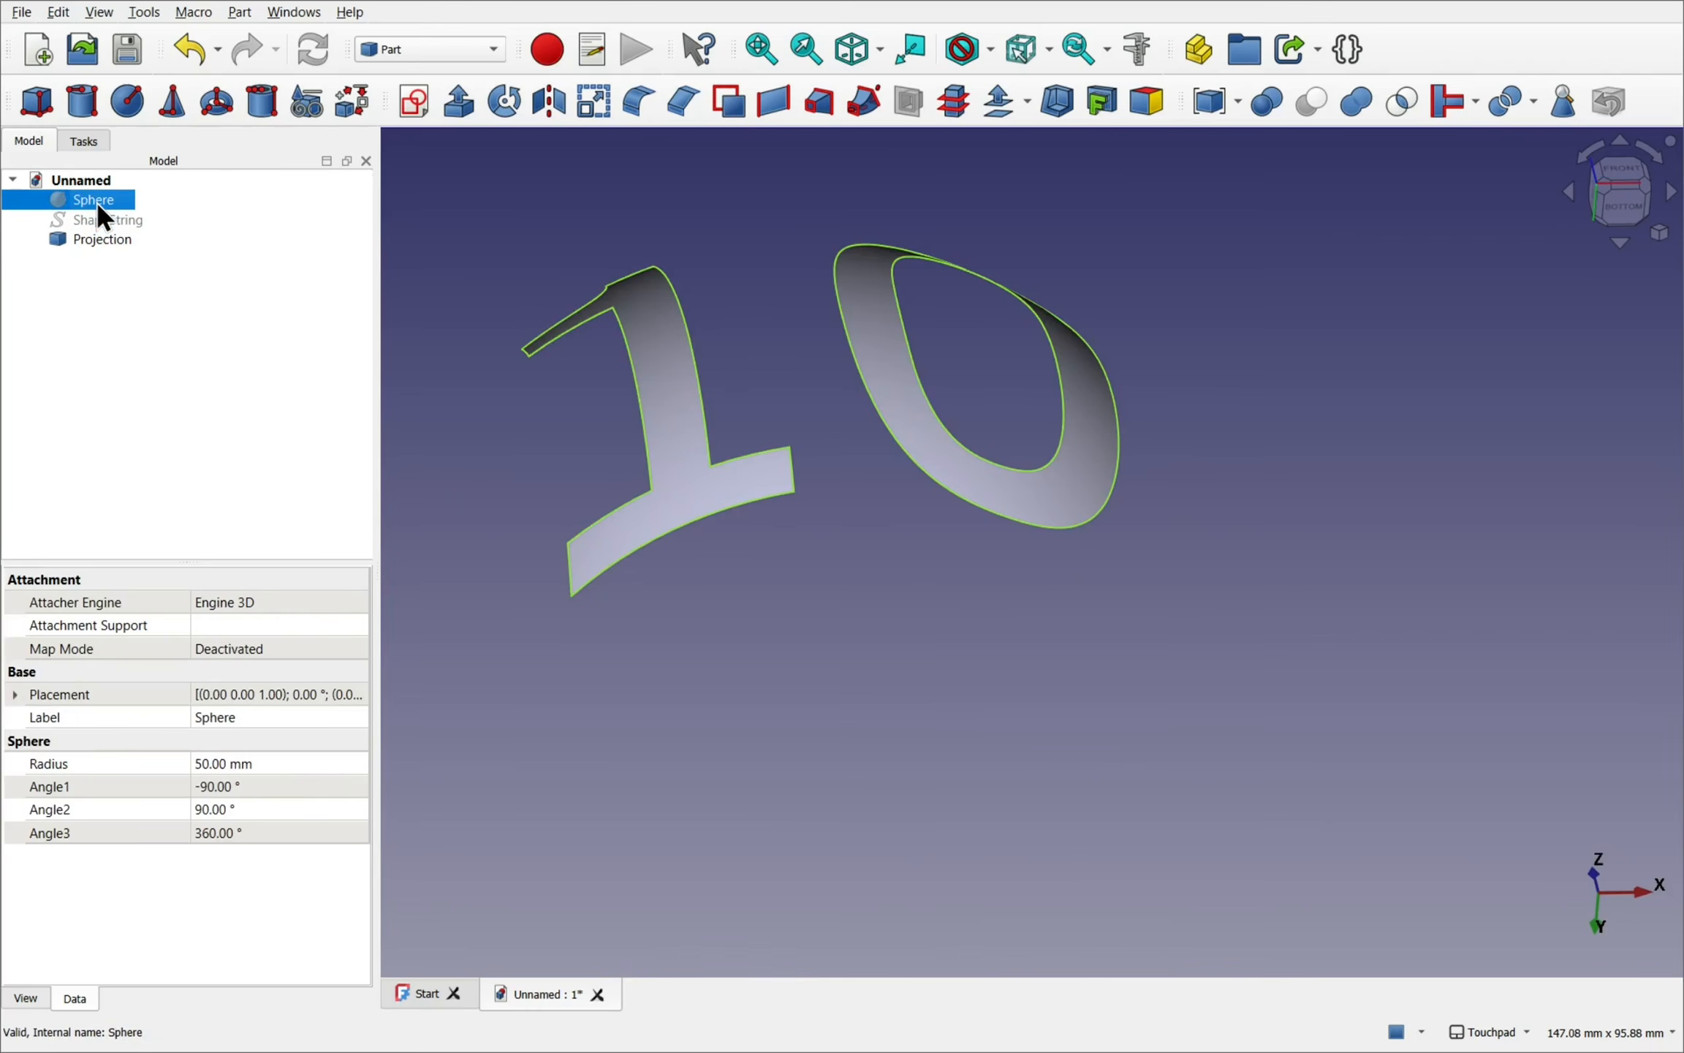
pyautogui.click(425, 48)
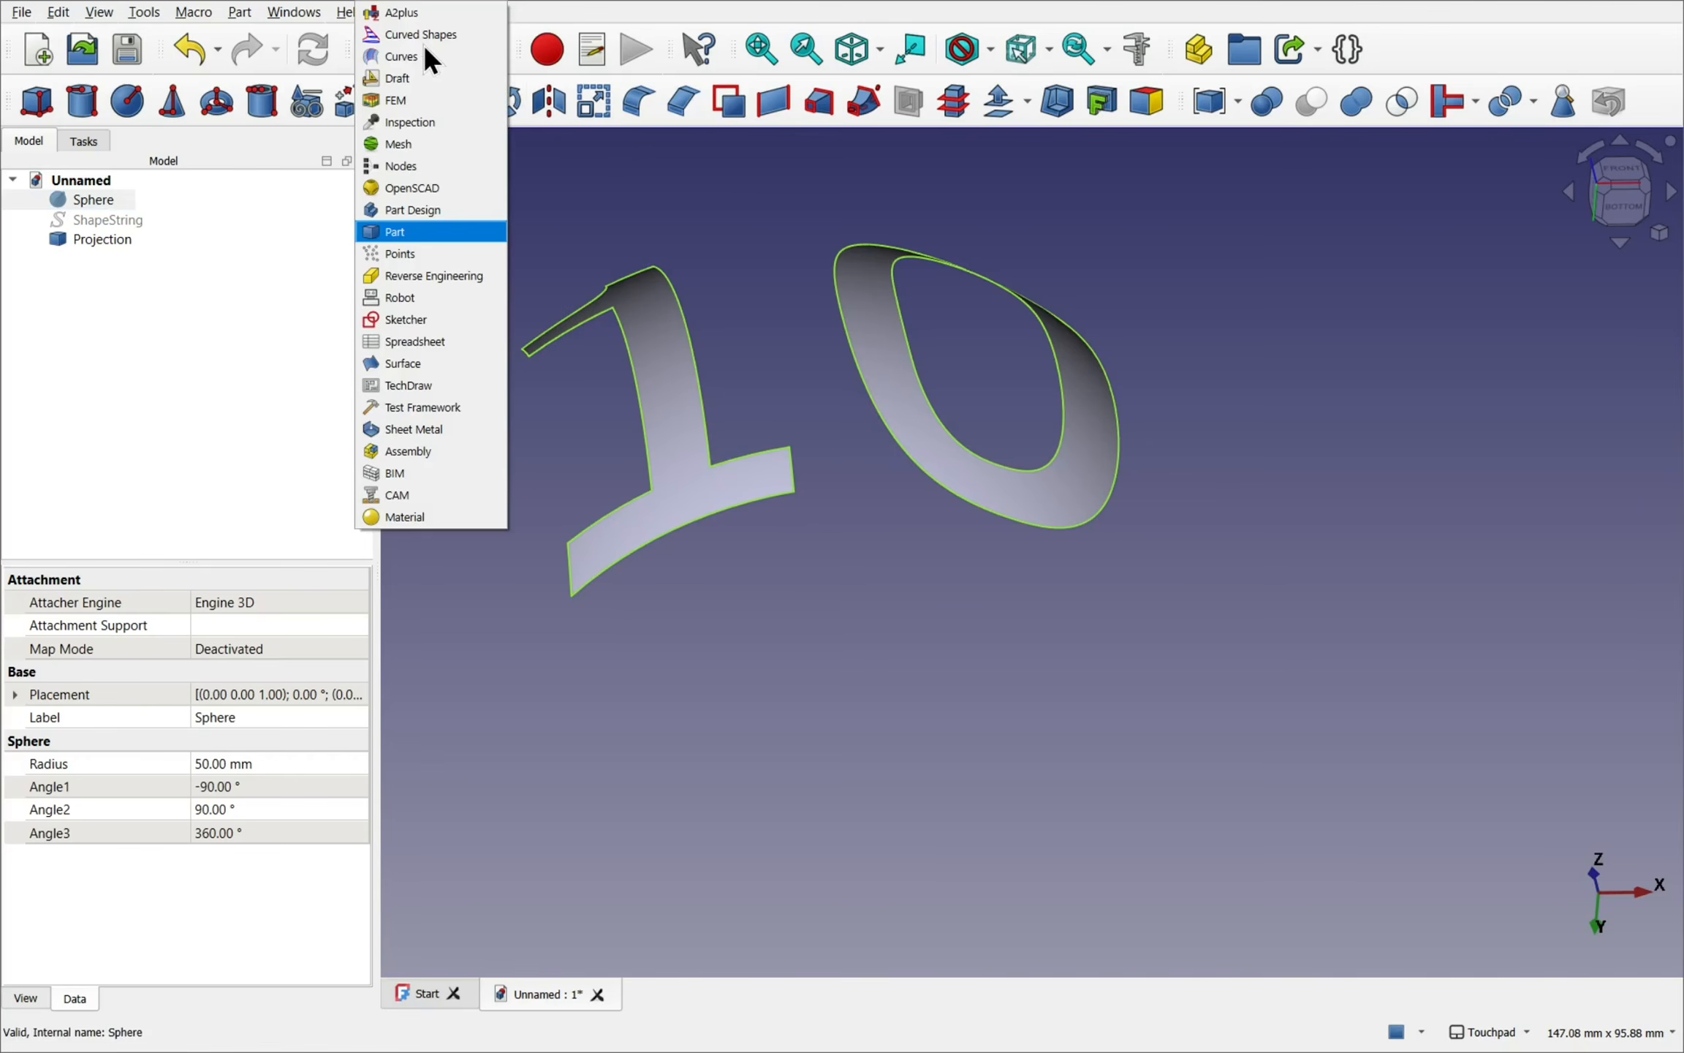
pyautogui.click(411, 70)
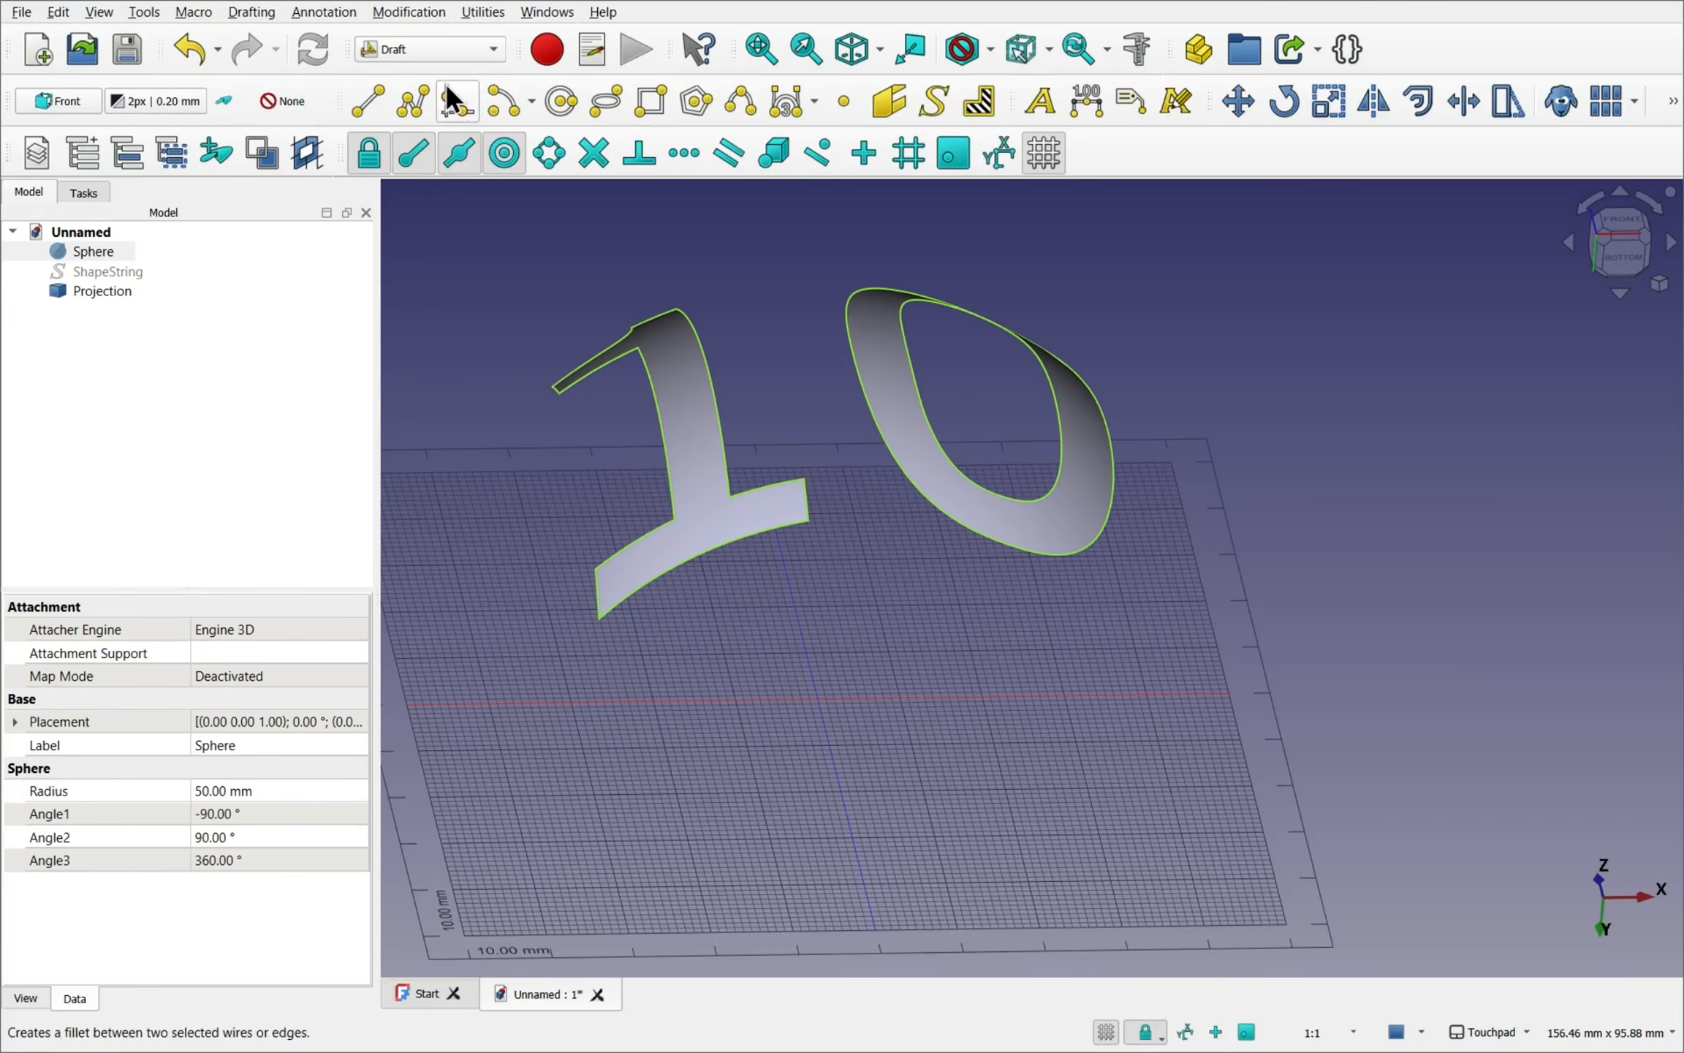
pyautogui.keyDown('alt'); pyautogui.moveTo(789, 282); pyautogui.dragTo(848, 264); pyautogui.keyUp('alt')
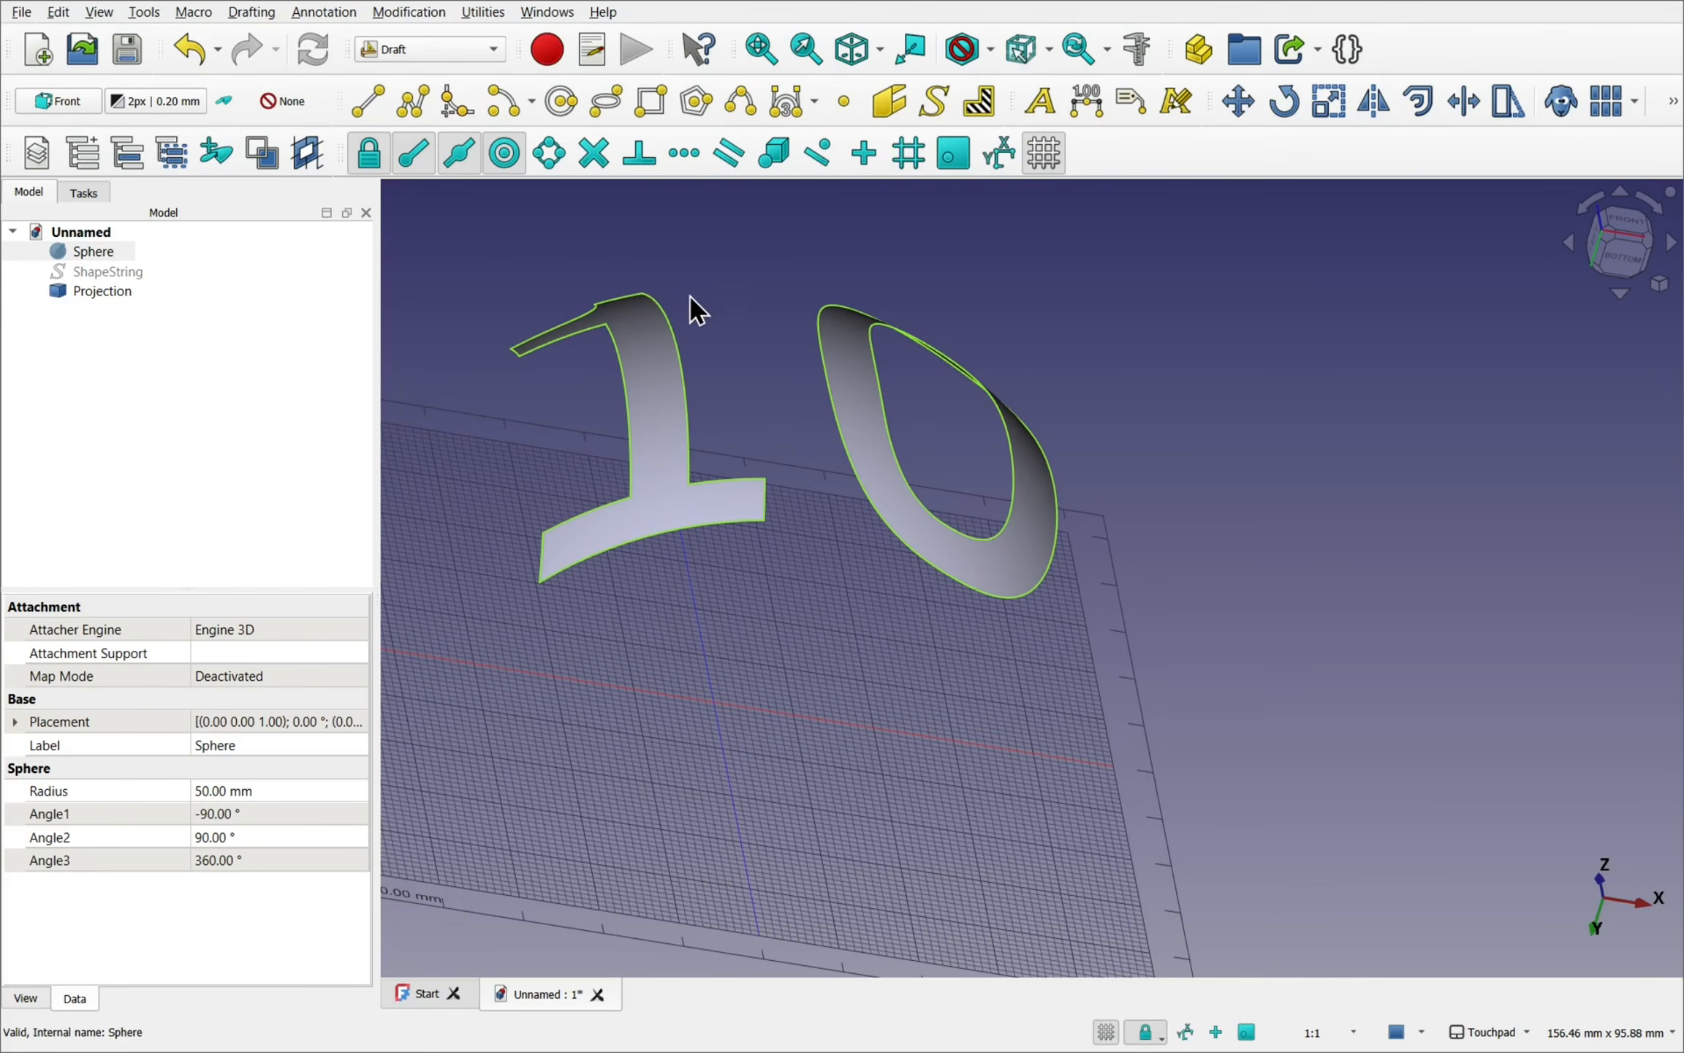
# - Create a Facebinder from the projected faces of both digits and hide the Projection
pyautogui.click(648, 378)
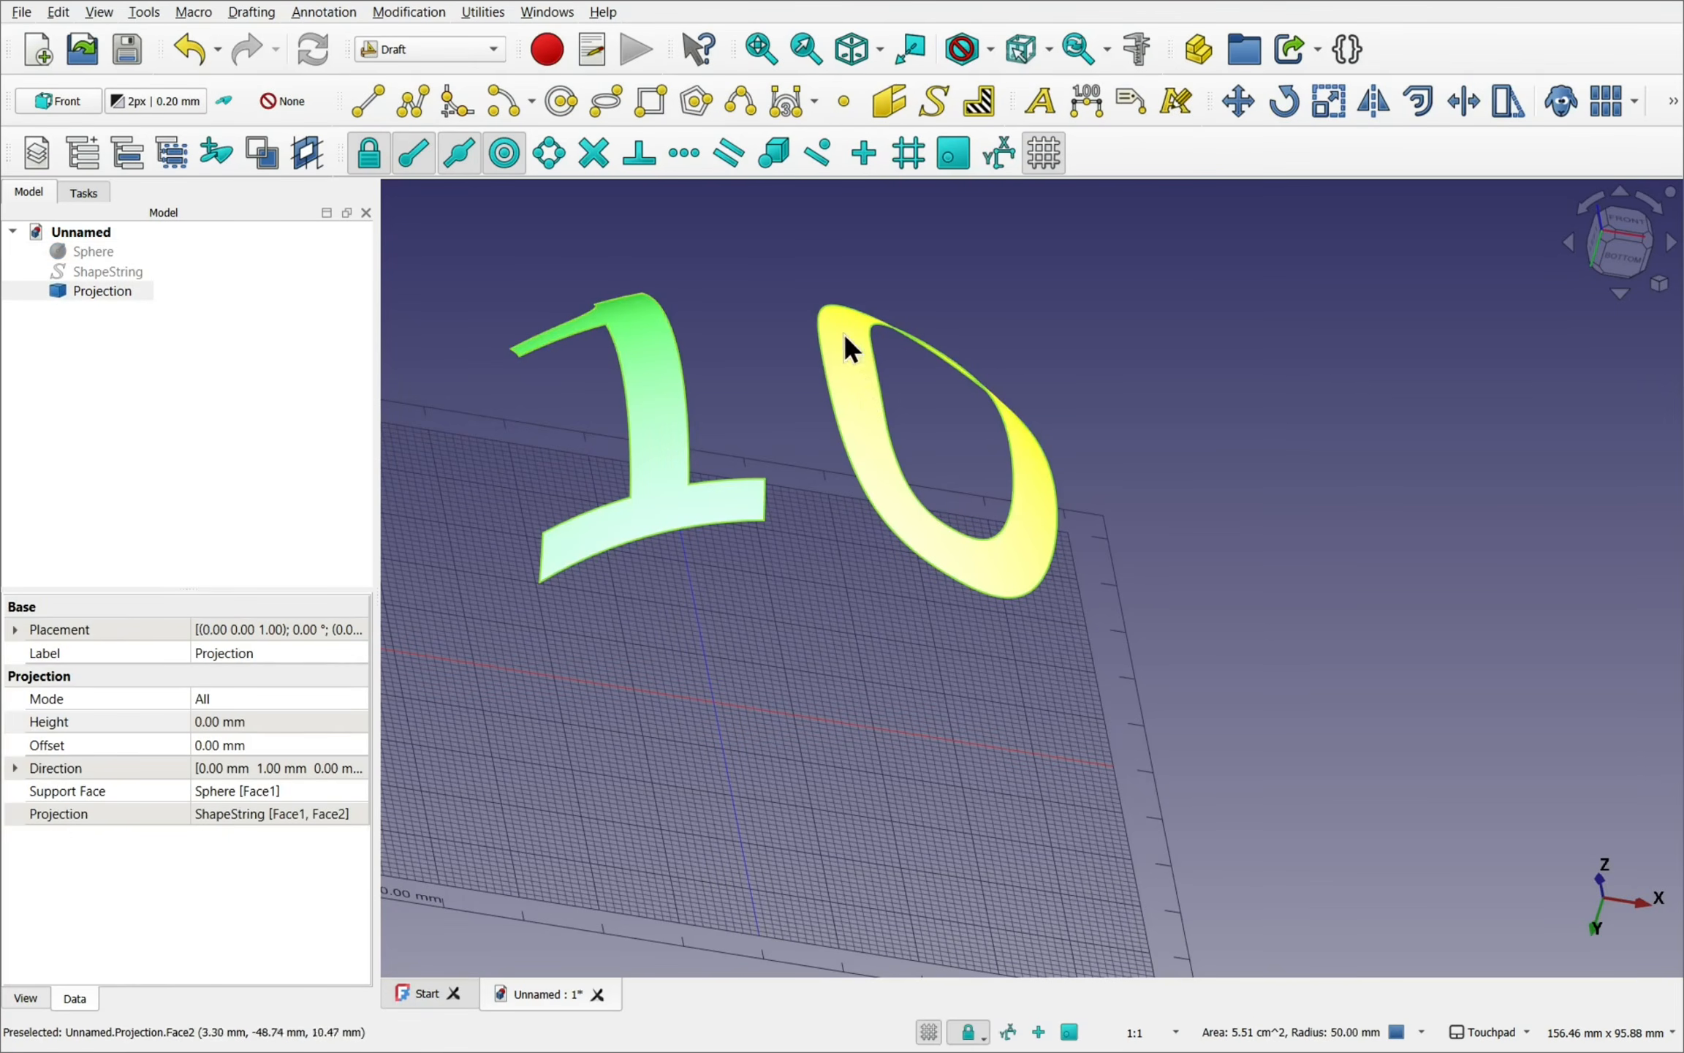
pyautogui.keyDown('ctrl'); pyautogui.click(866, 400); pyautogui.keyUp('ctrl')
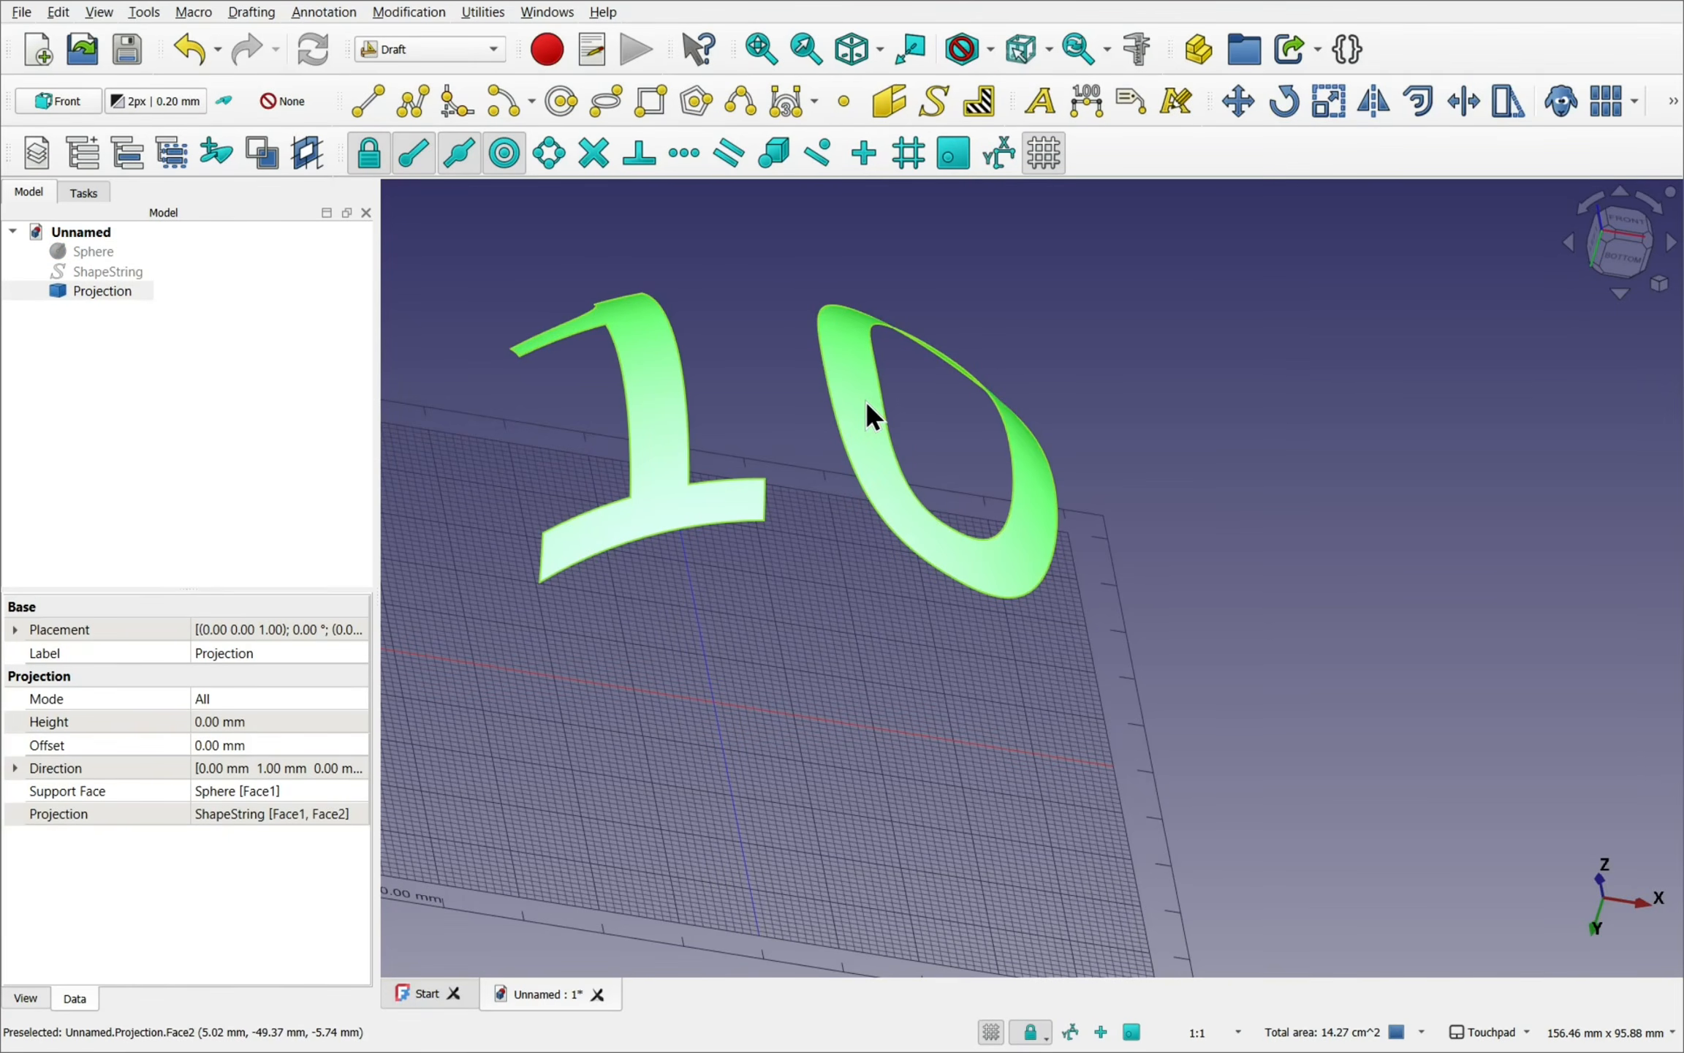
pyautogui.click(887, 100)
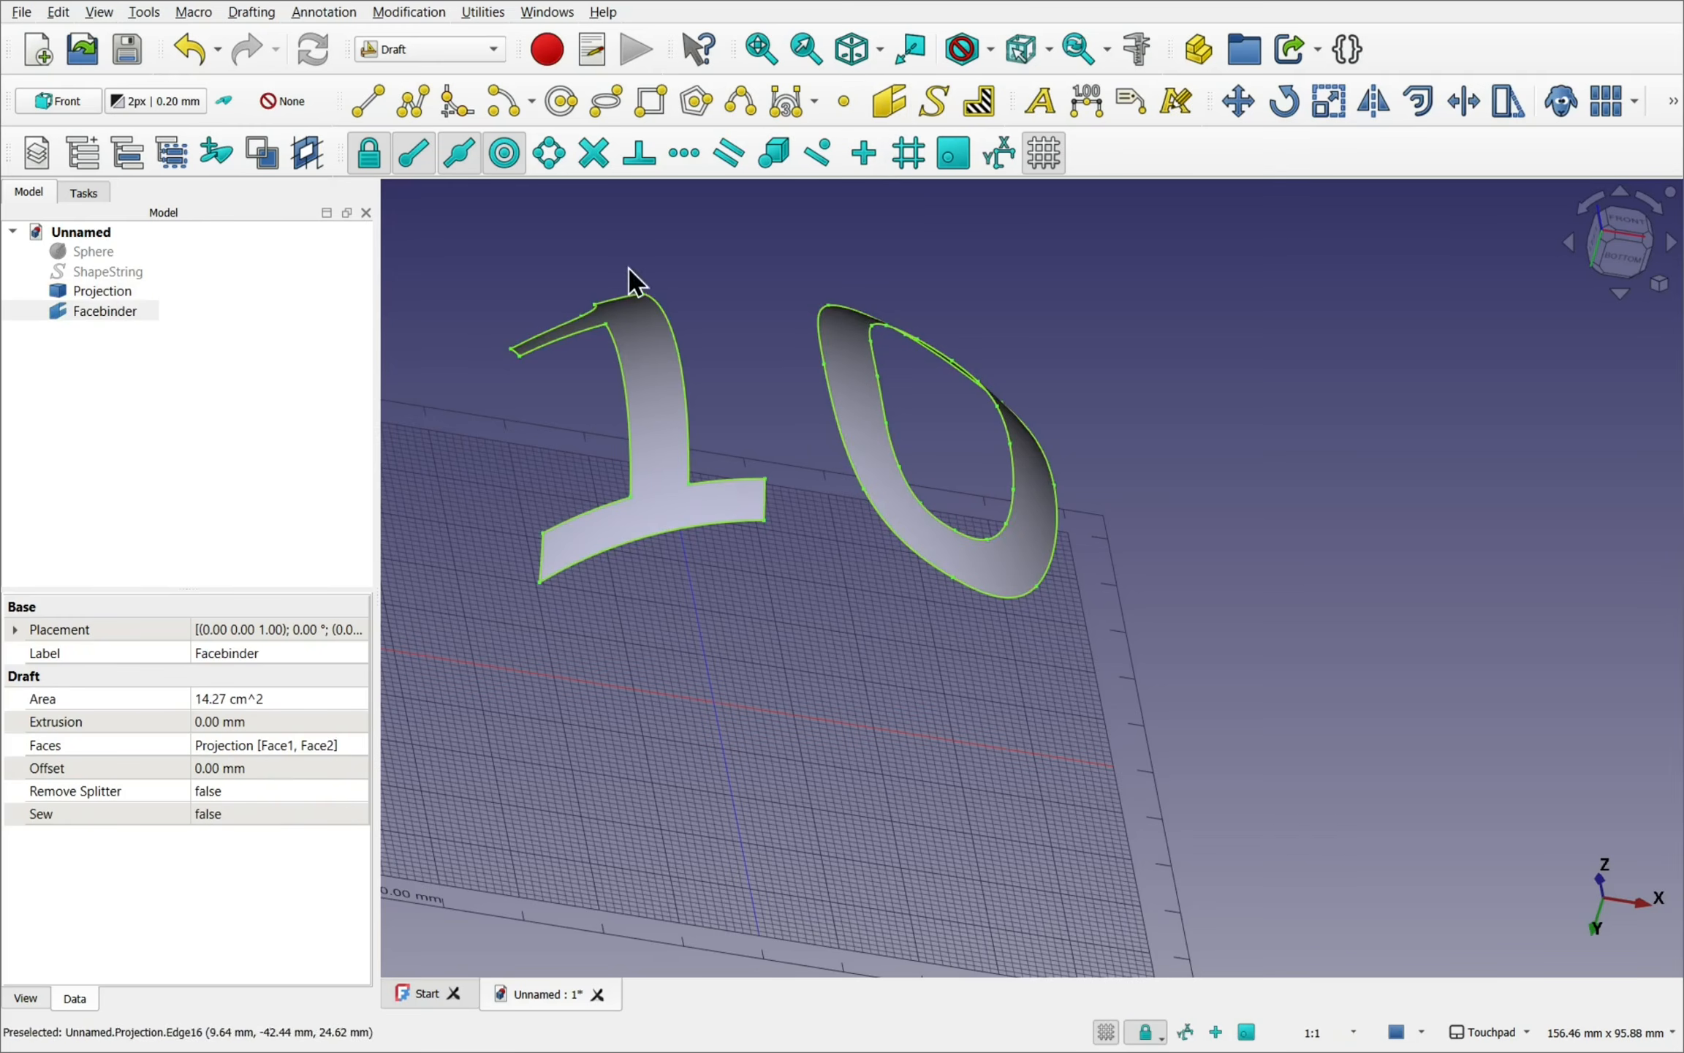
pyautogui.click(108, 292)
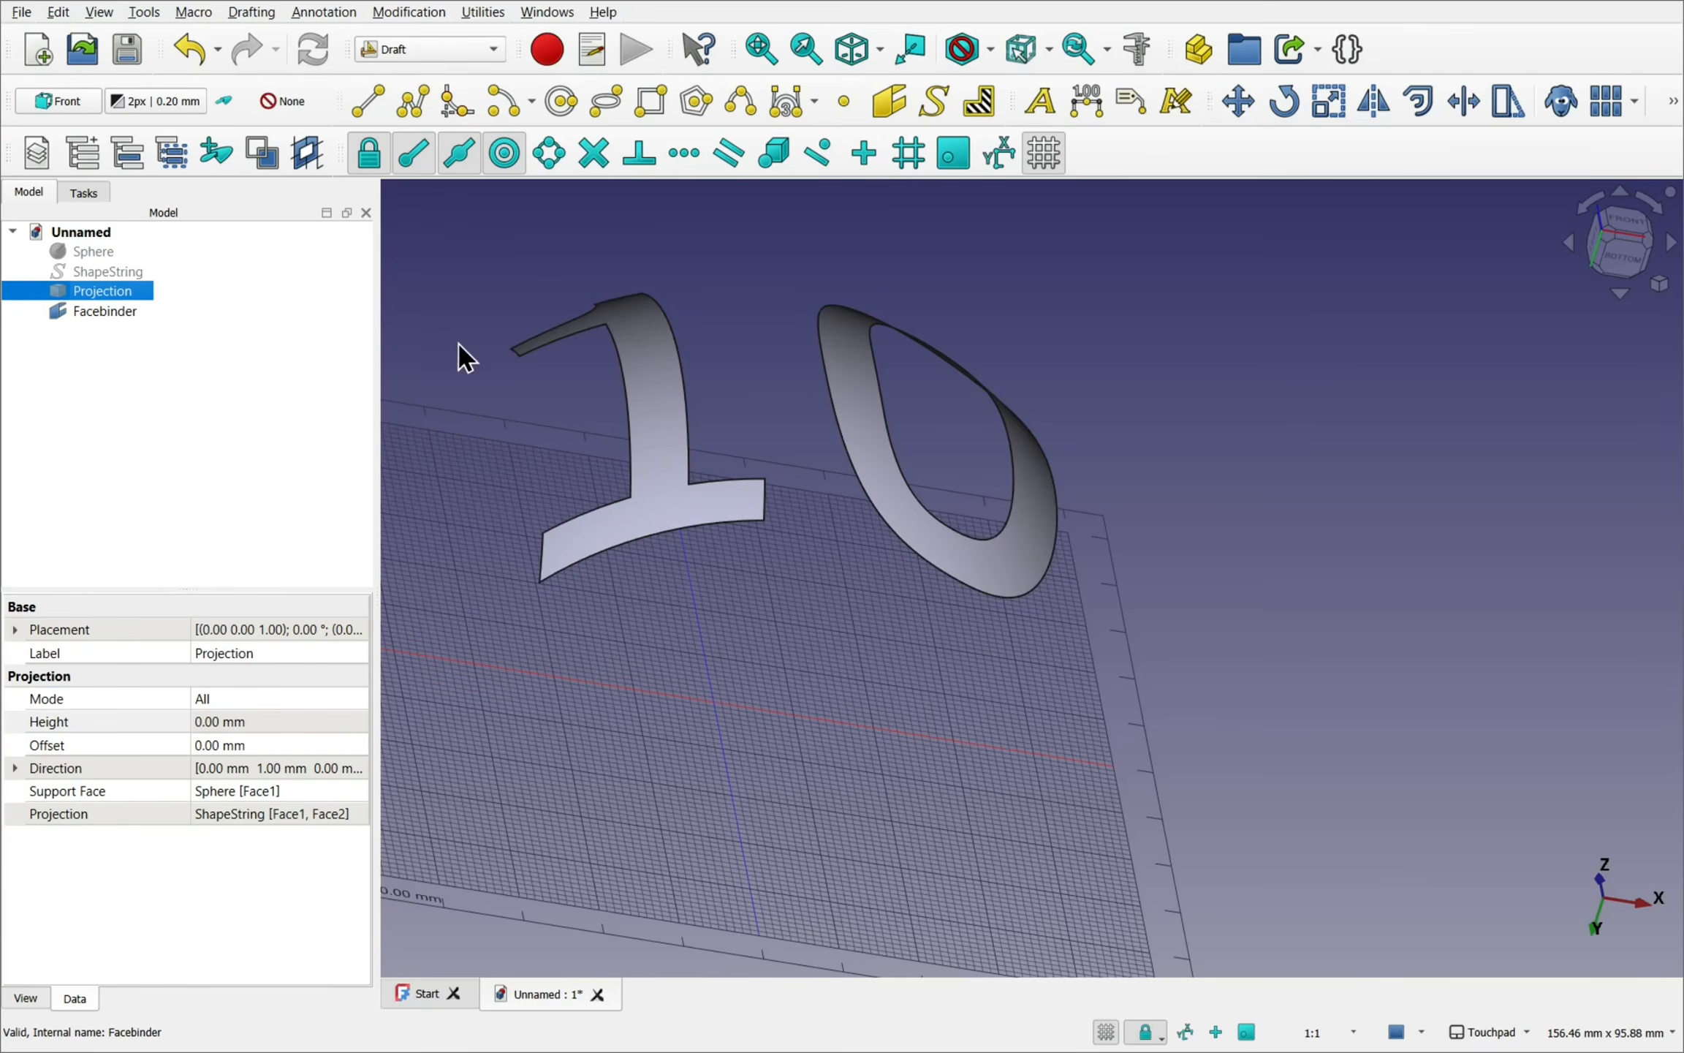
# - Set the Facebinder's extrusion to 10 mm and inspect the thickened digits from below
pyautogui.click(101, 313)
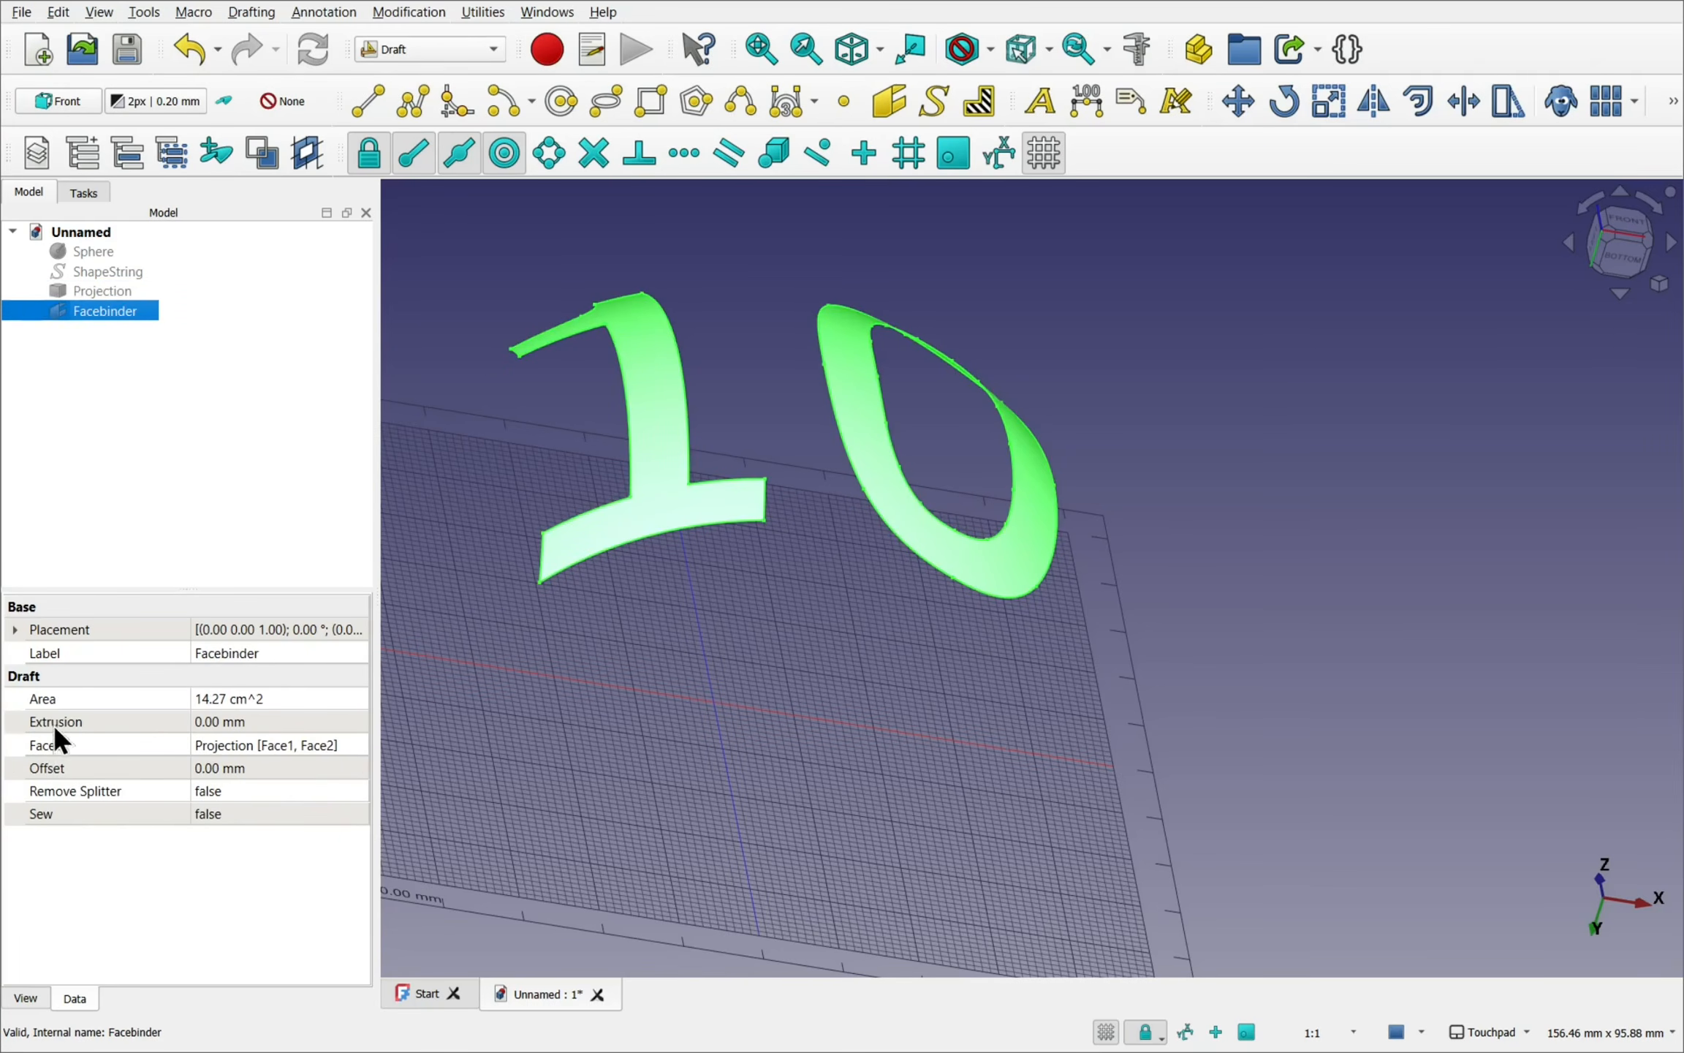
pyautogui.click(283, 723)
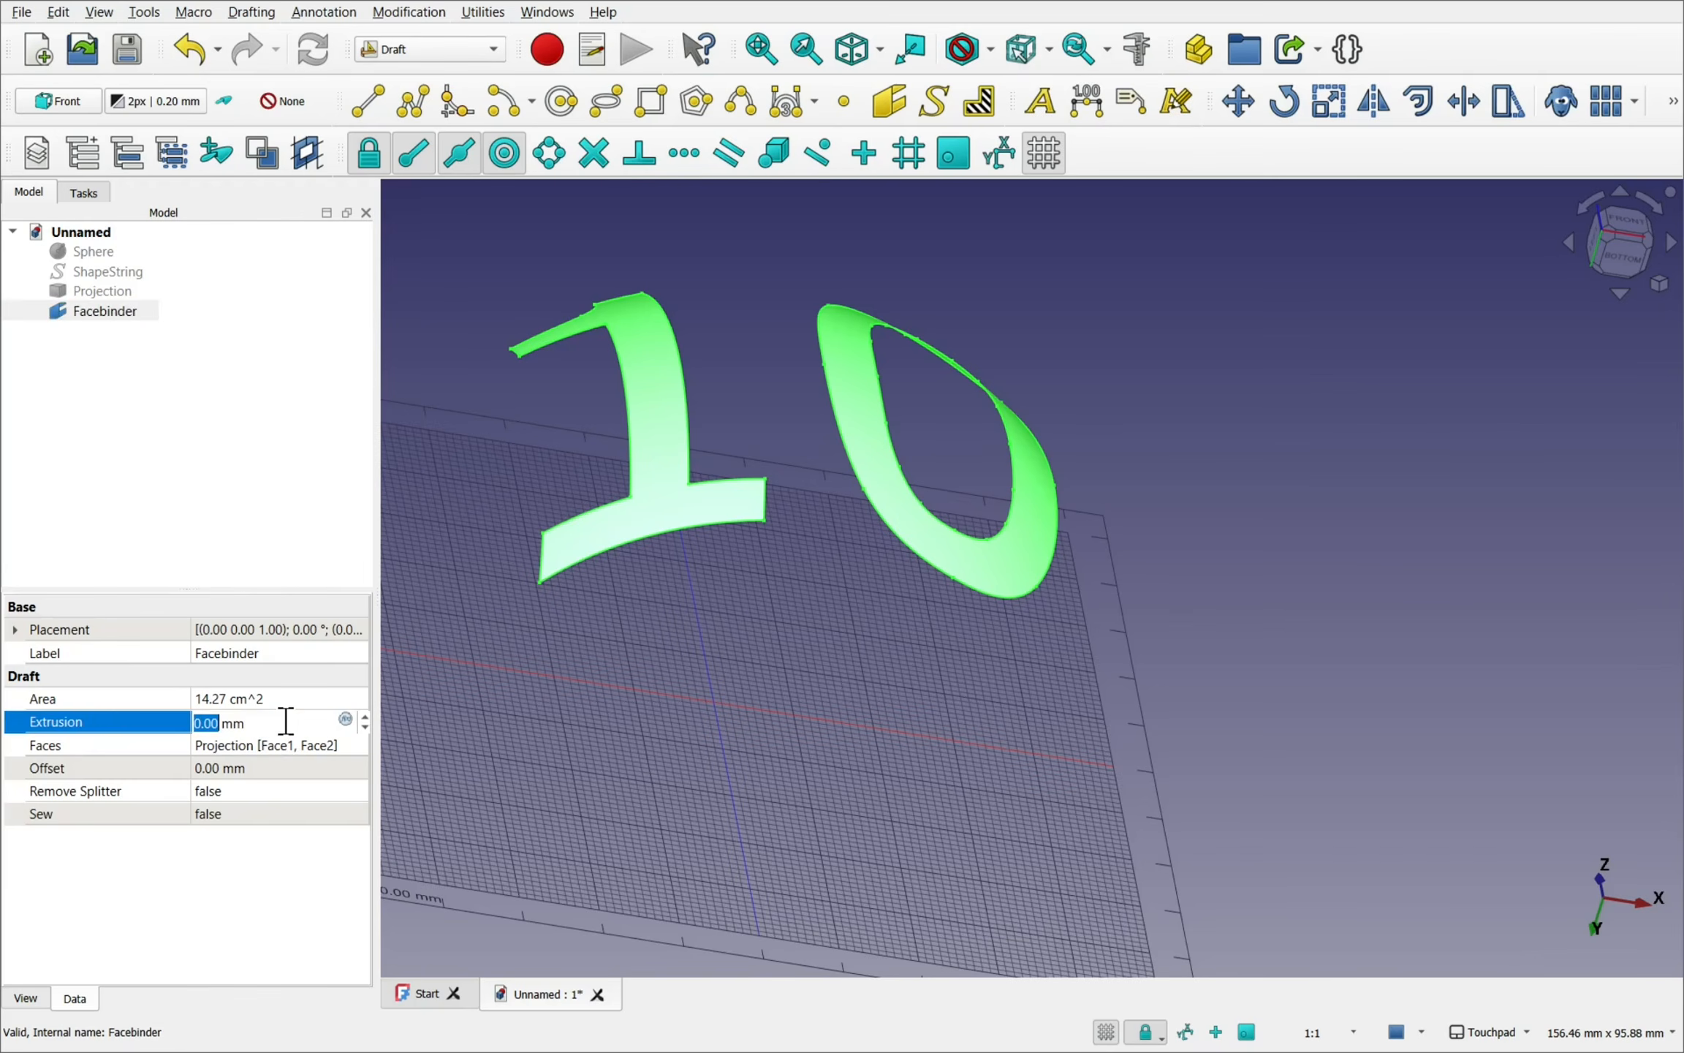
pyautogui.write('10')
pyautogui.press('Return')
pyautogui.moveTo(943, 654); pyautogui.dragTo(829, 547, button='middle')
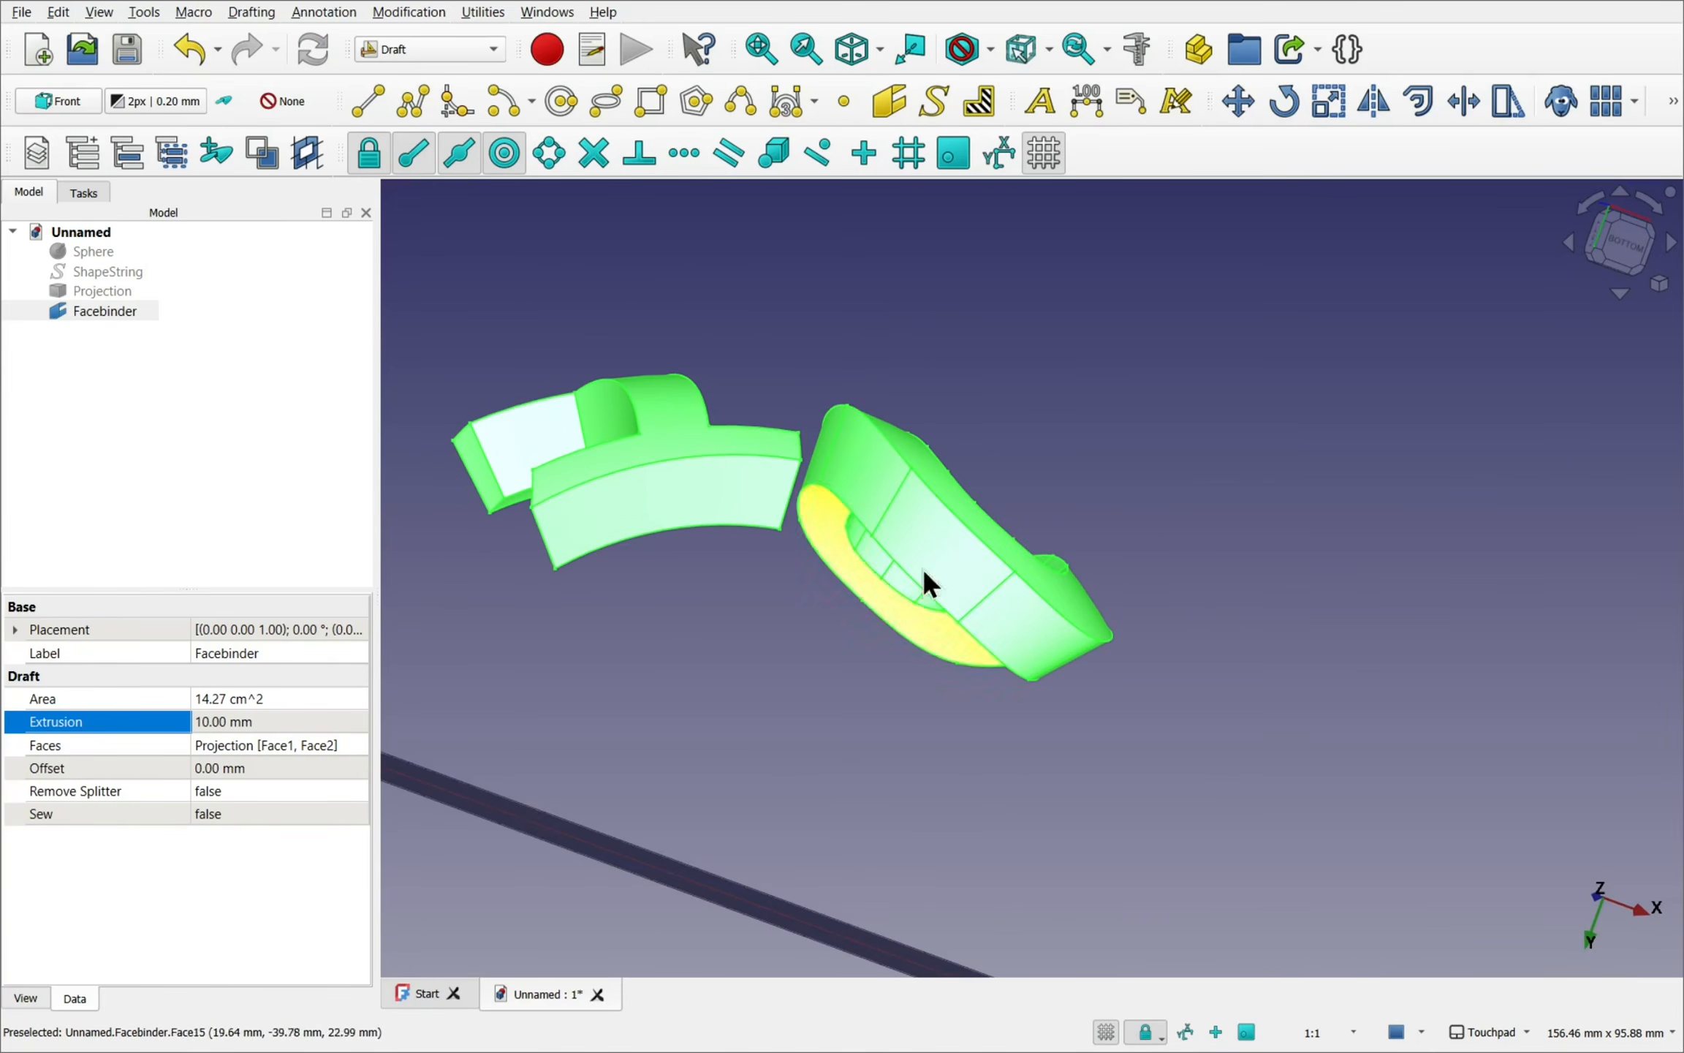
# - Set the Facebinder's offset to -1 mm and make the sphere visible again
pyautogui.moveTo(1001, 488); pyautogui.dragTo(970, 466, button='middle')
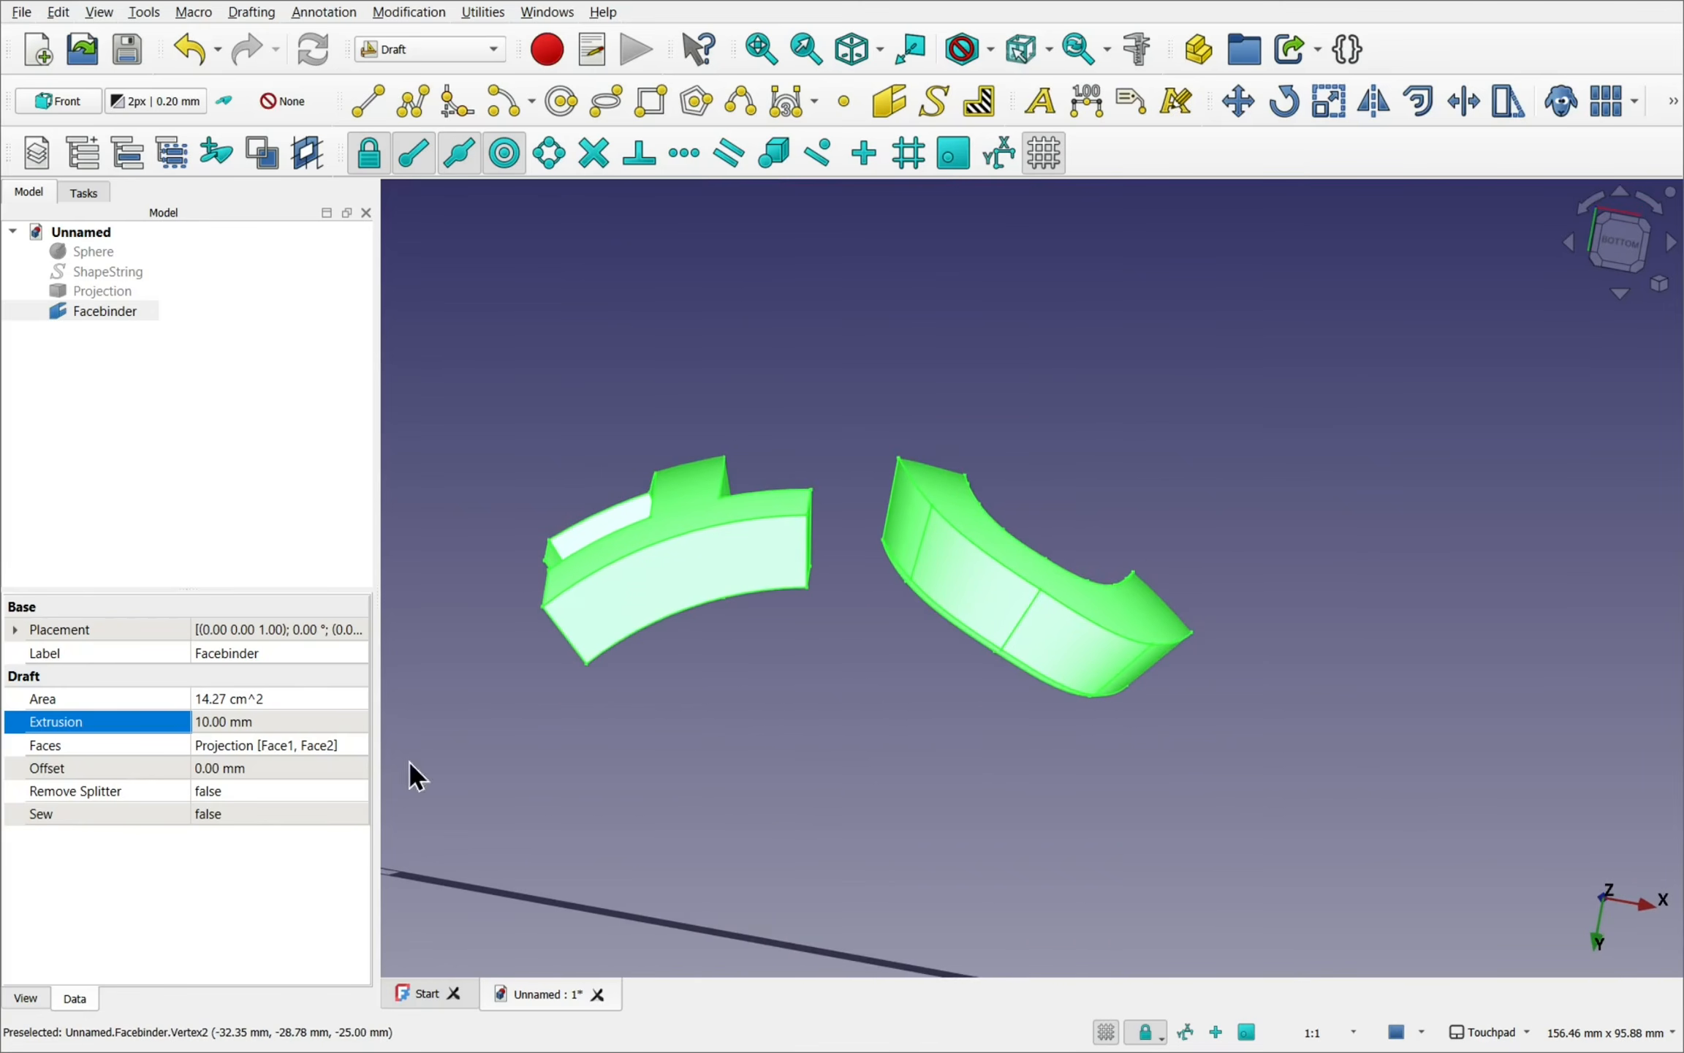
pyautogui.click(281, 768)
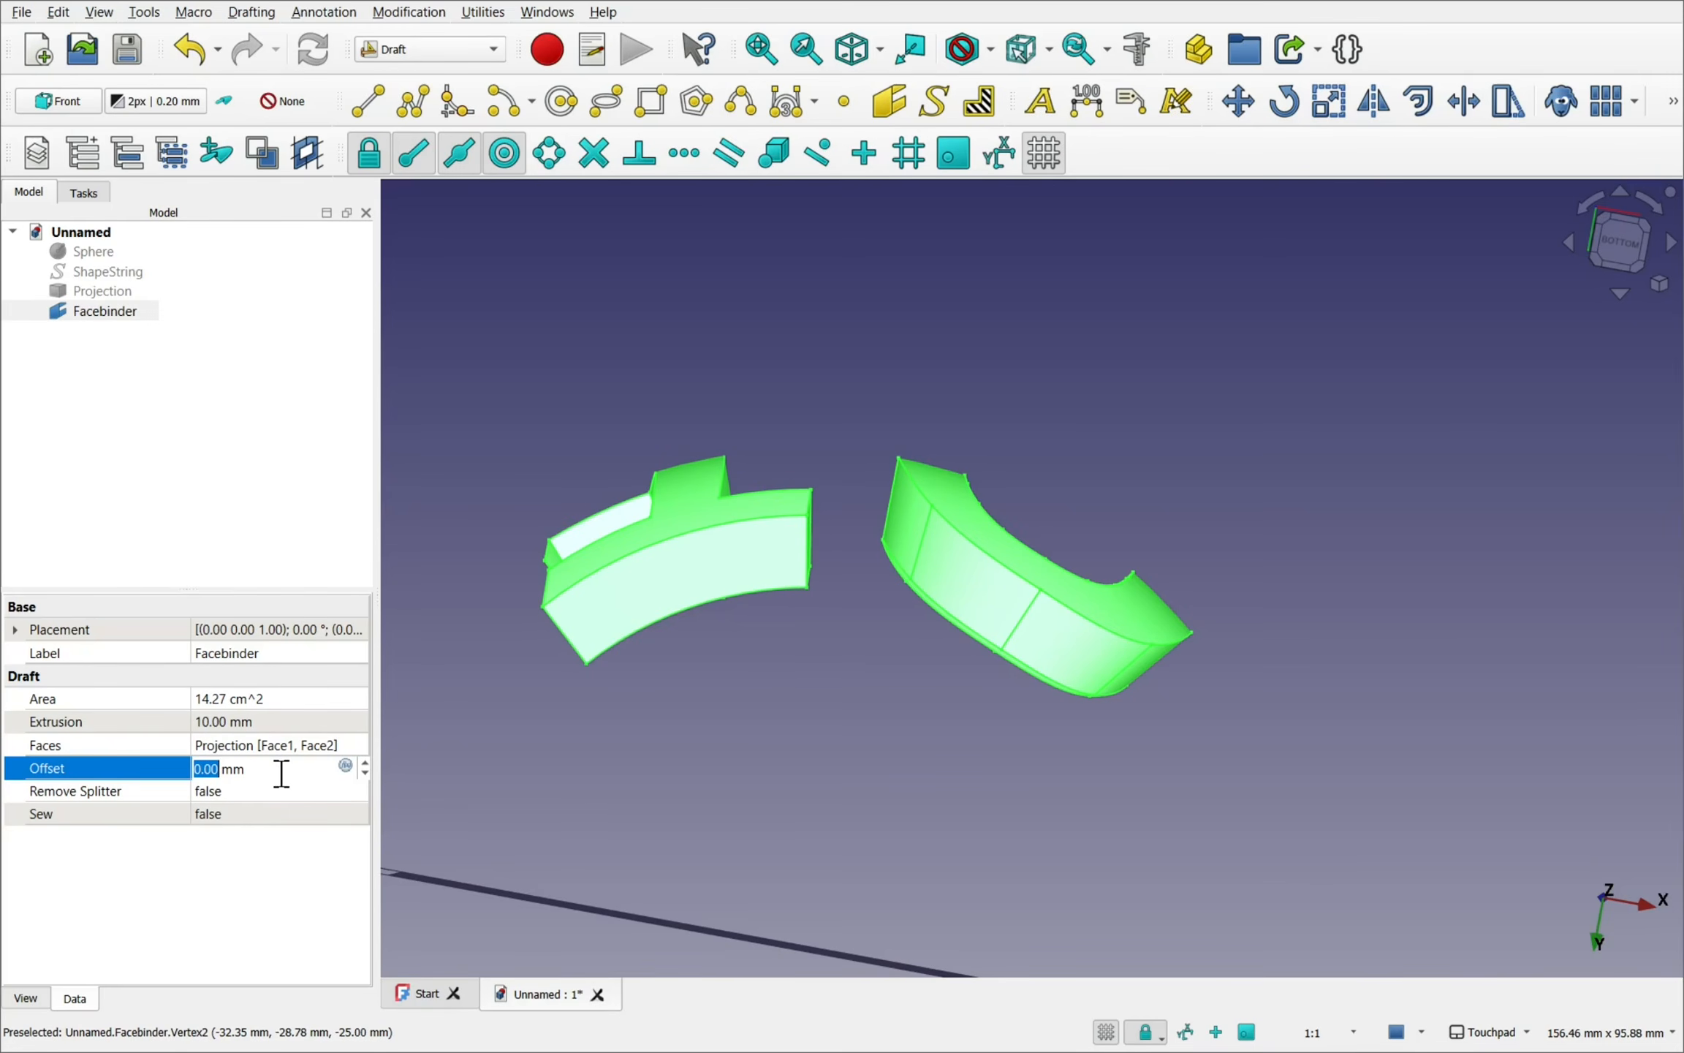
pyautogui.write('-1')
pyautogui.press('Return')
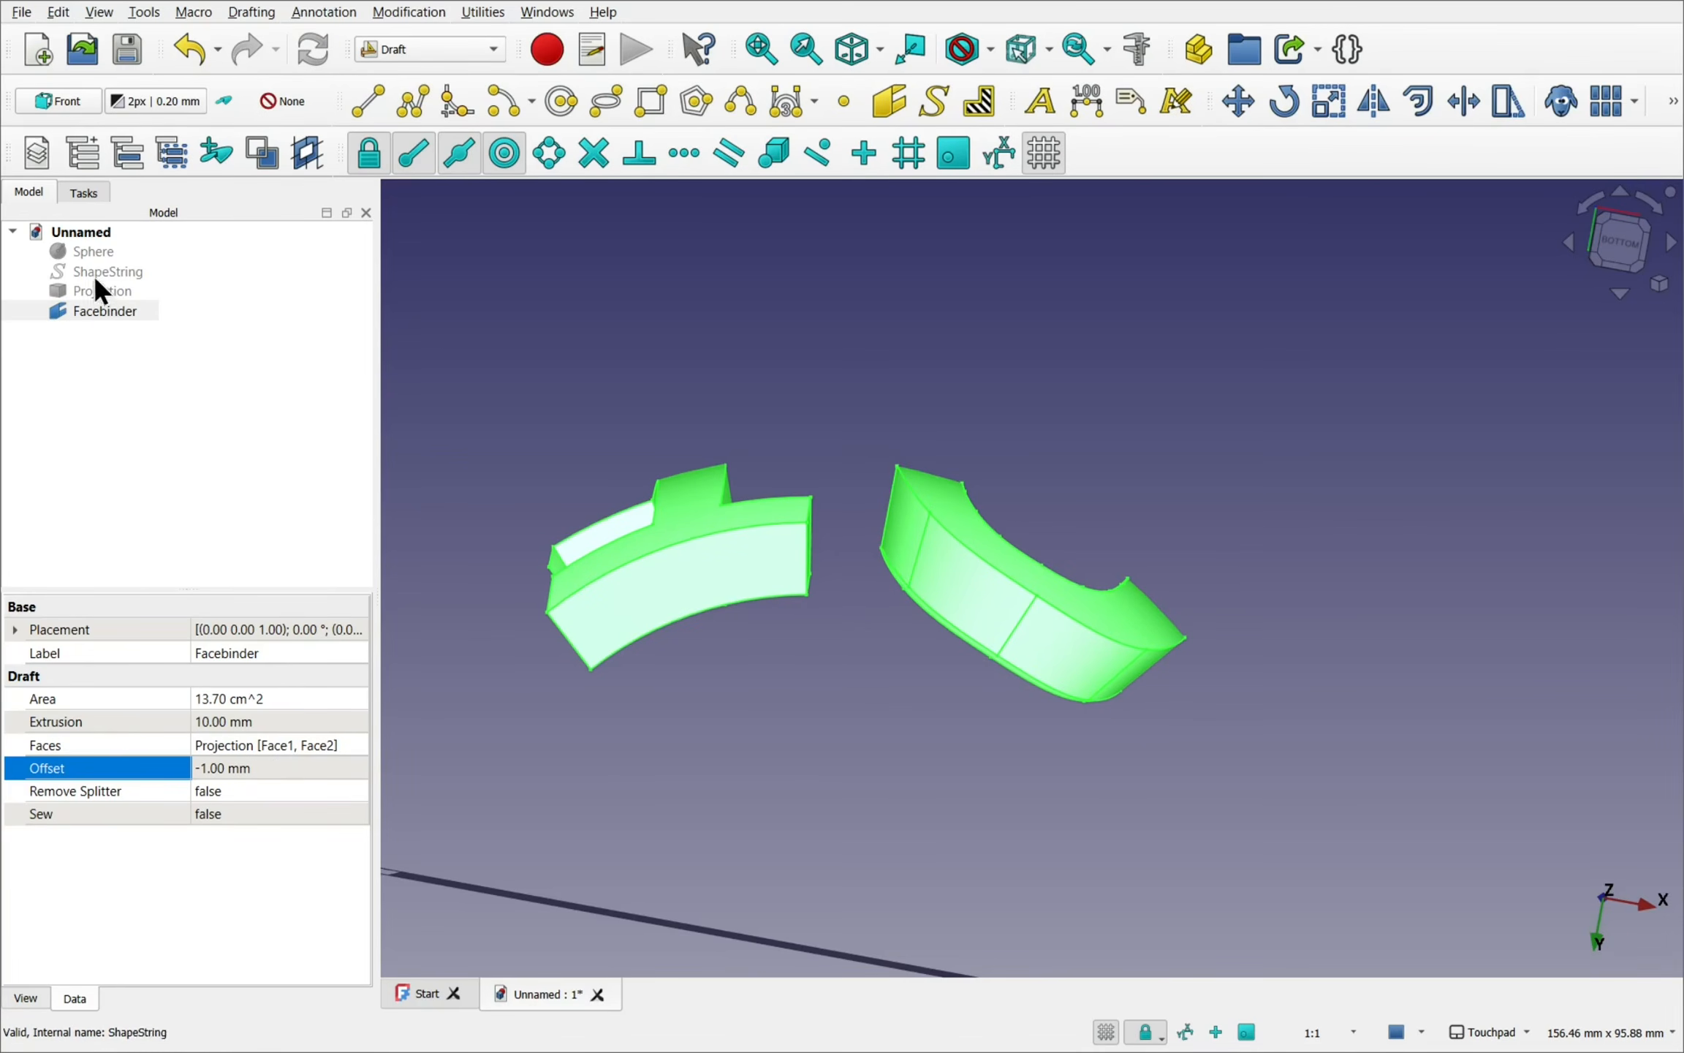
pyautogui.click(89, 252)
pyautogui.press('space')
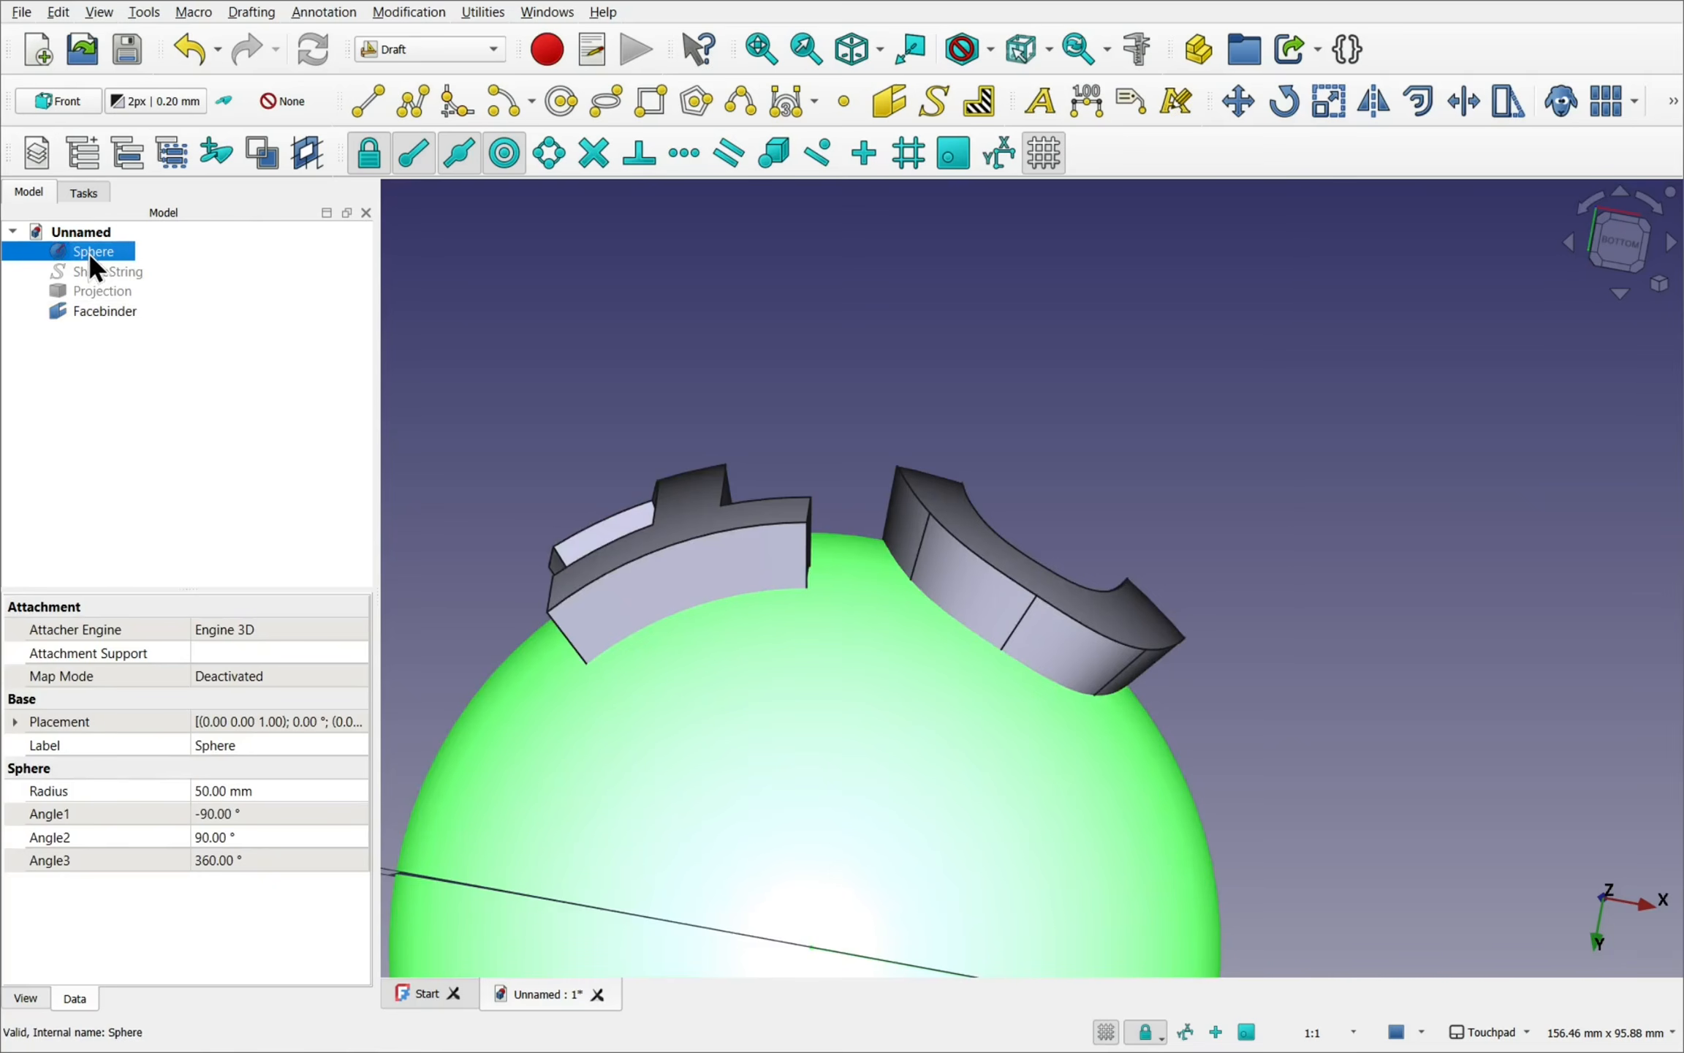
pyautogui.keyDown('shift'); pyautogui.moveTo(999, 601); pyautogui.dragTo(907, 651); pyautogui.keyUp('shift')
# - Switch to the Part workbench, cut the Facebinder digits out of the sphere and inspect the engraving
pyautogui.click(395, 49)
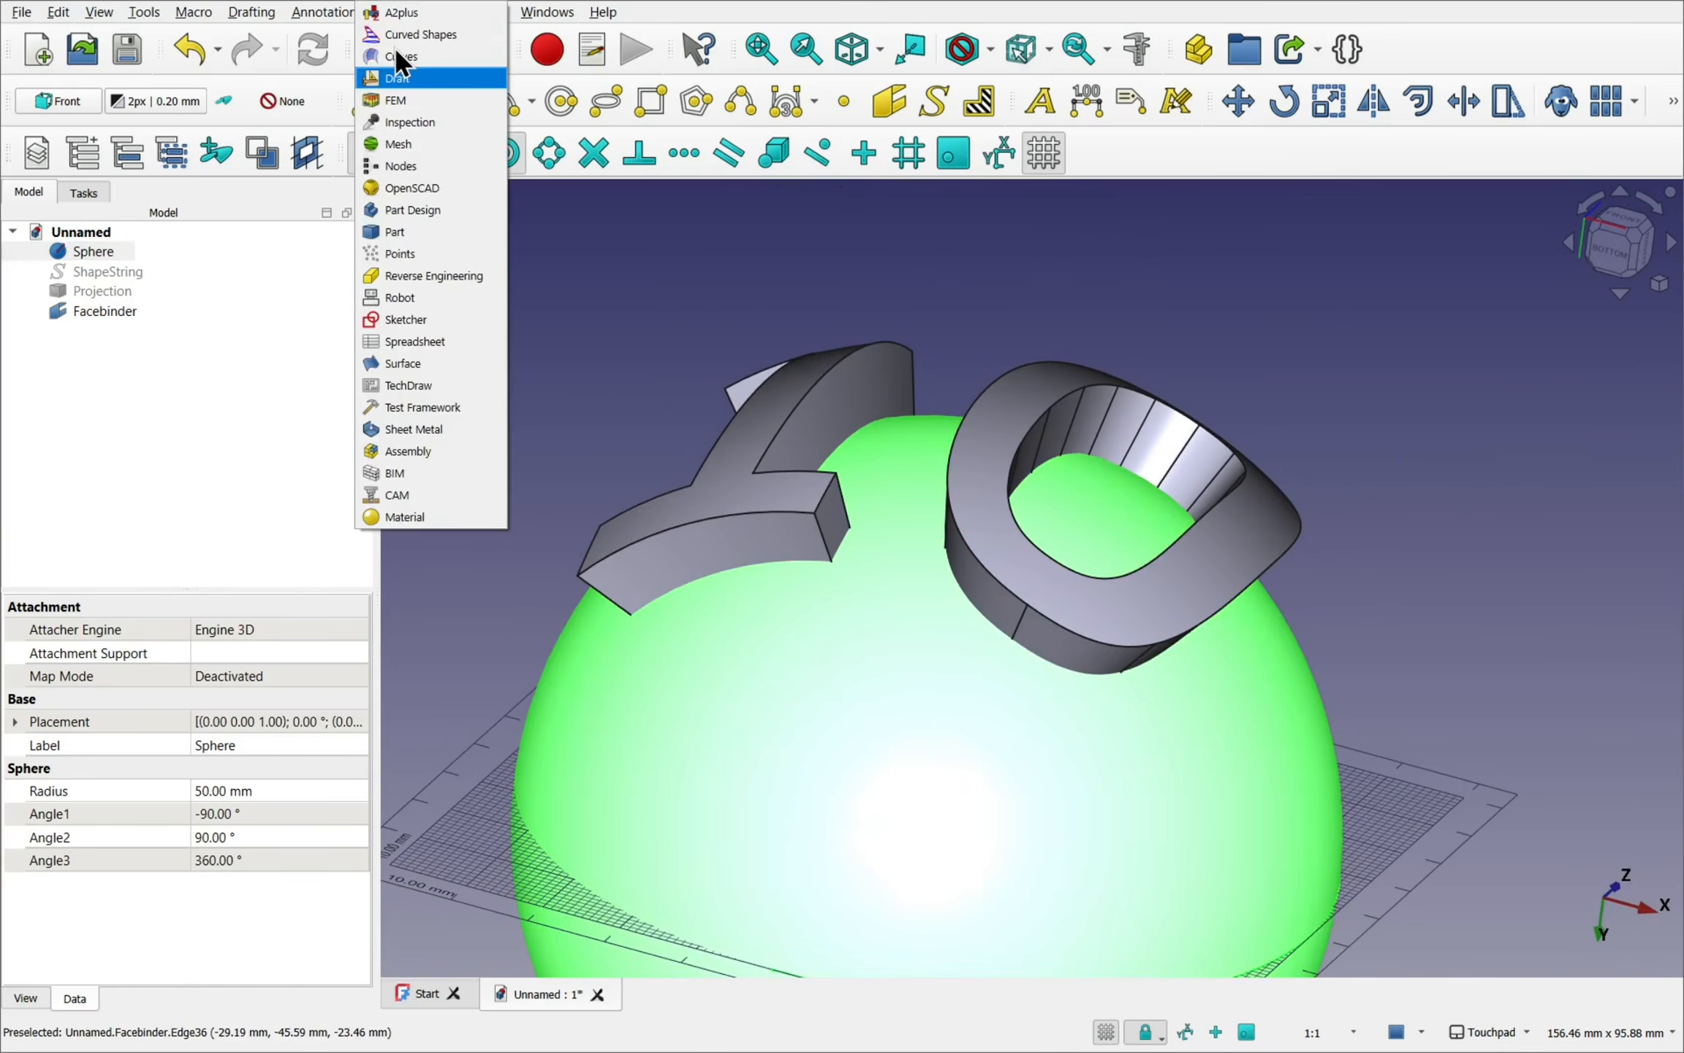
pyautogui.click(411, 231)
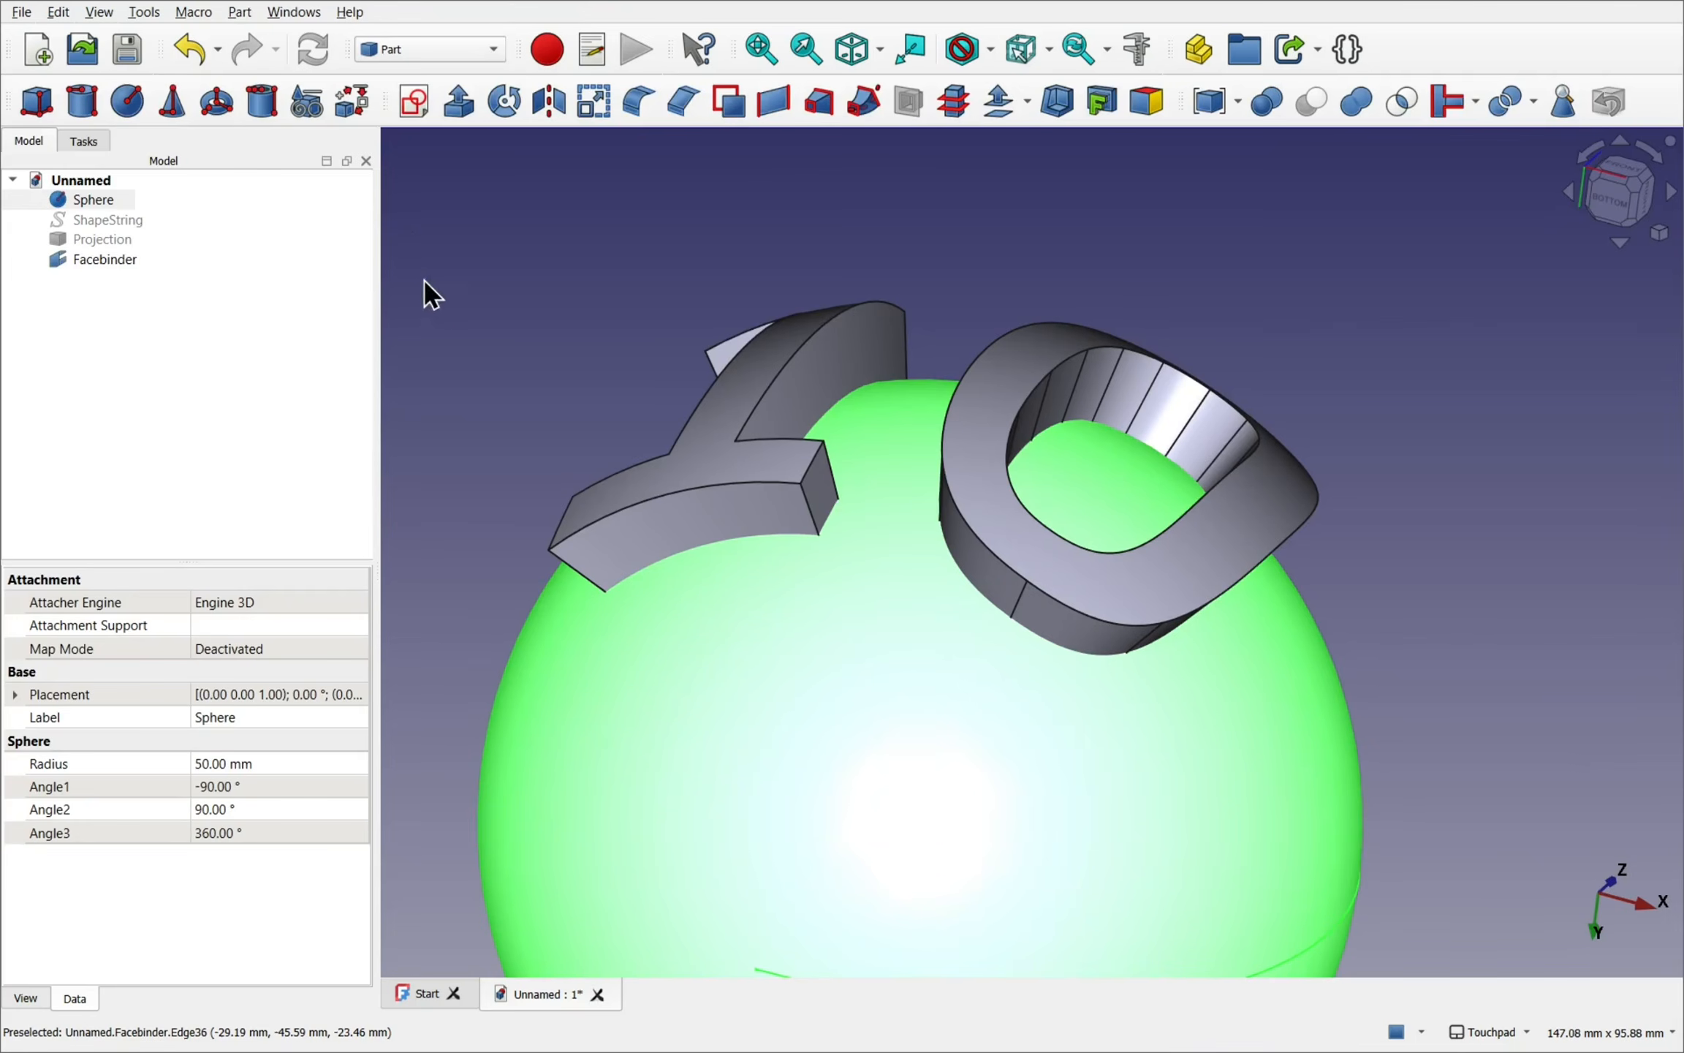
pyautogui.click(454, 328)
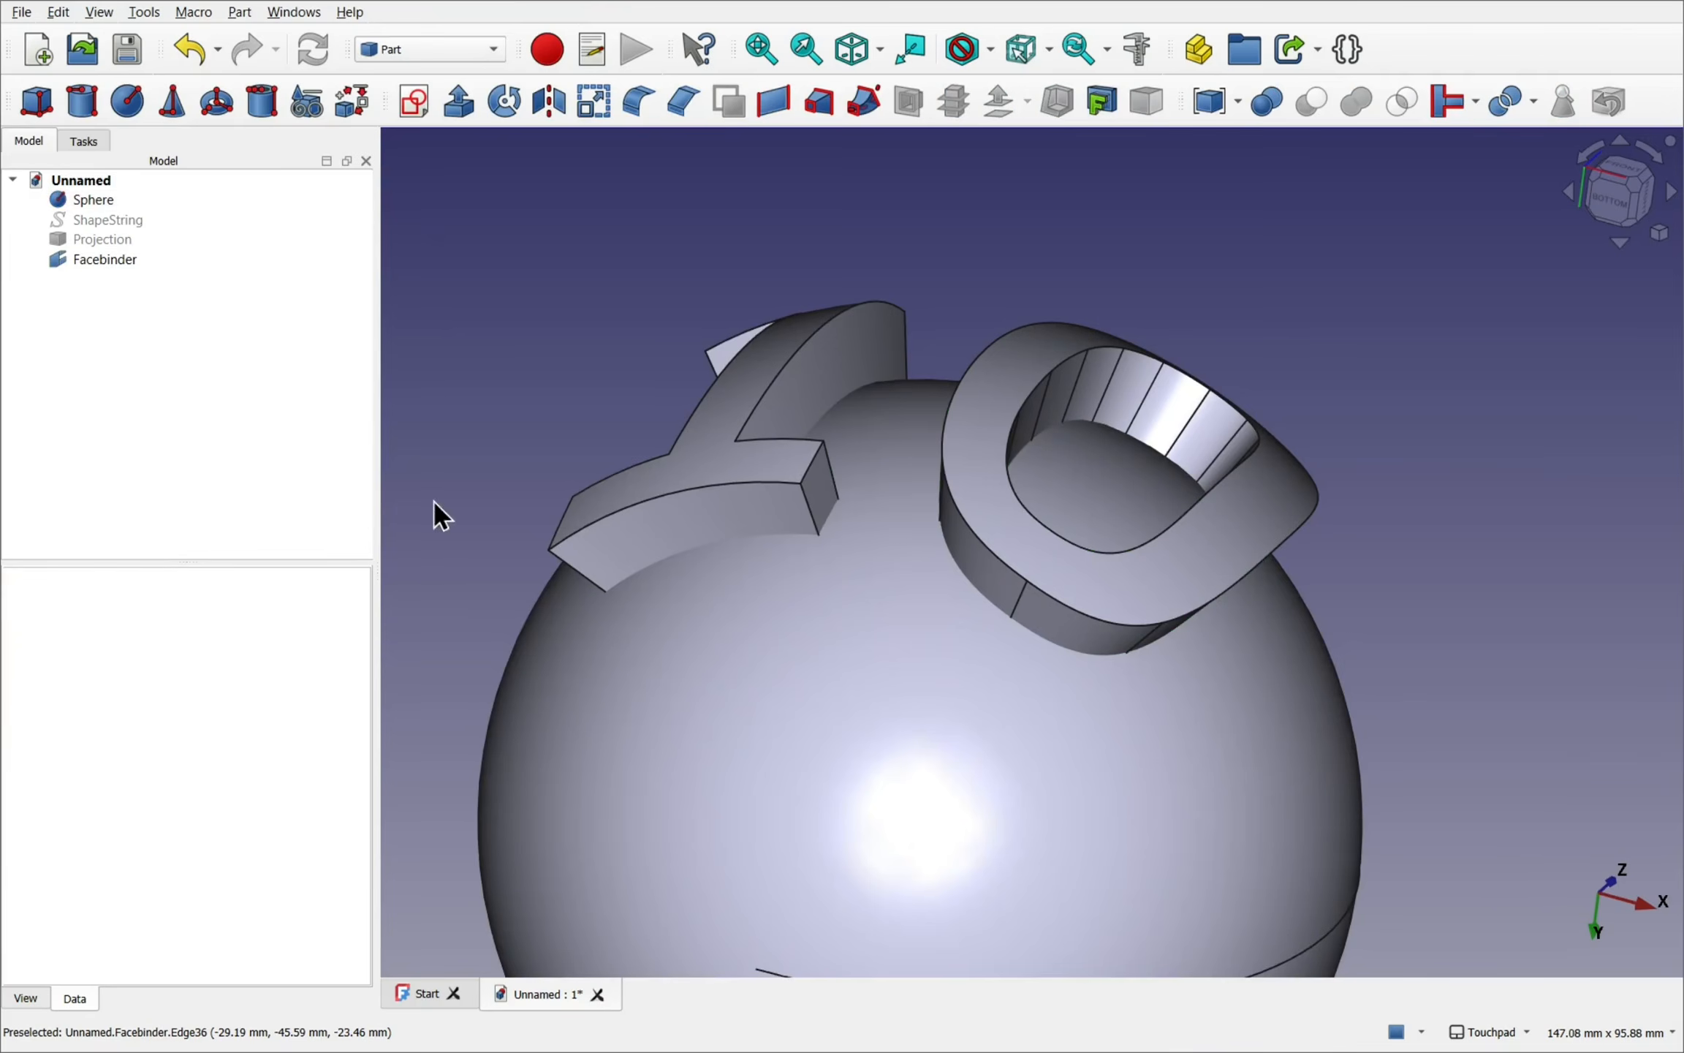
pyautogui.click(841, 661)
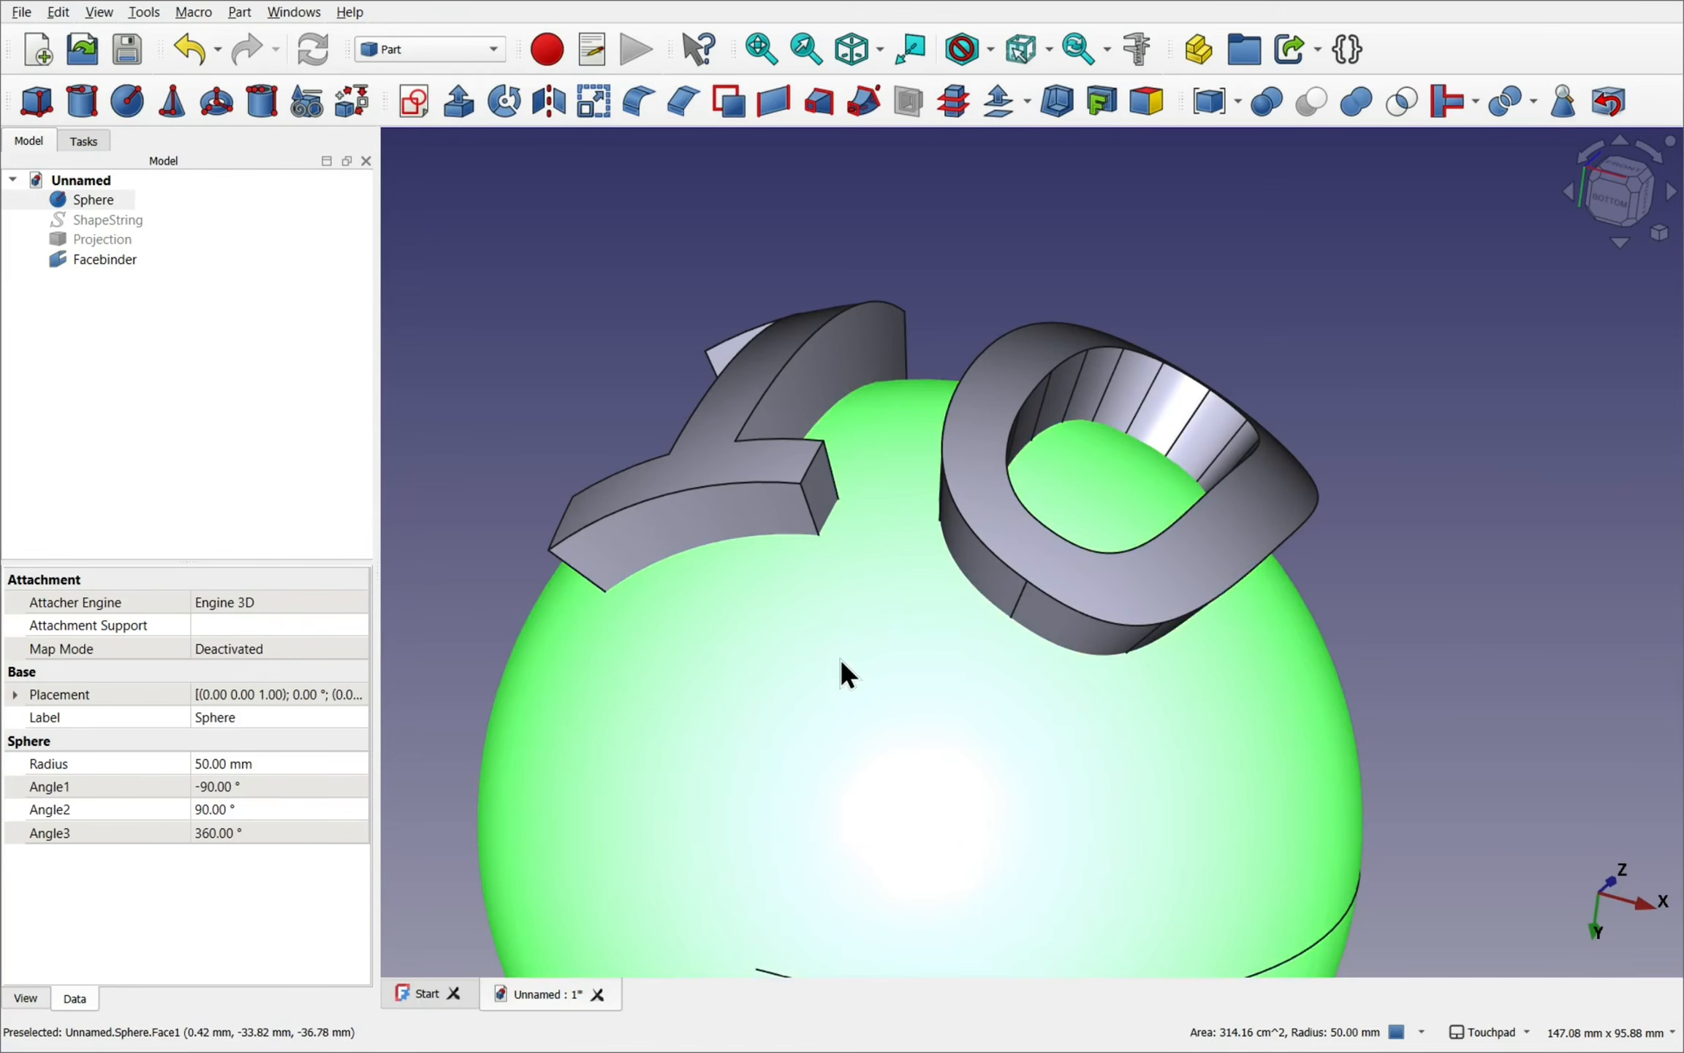
pyautogui.keyDown('ctrl'); pyautogui.click(731, 393); pyautogui.keyUp('ctrl')
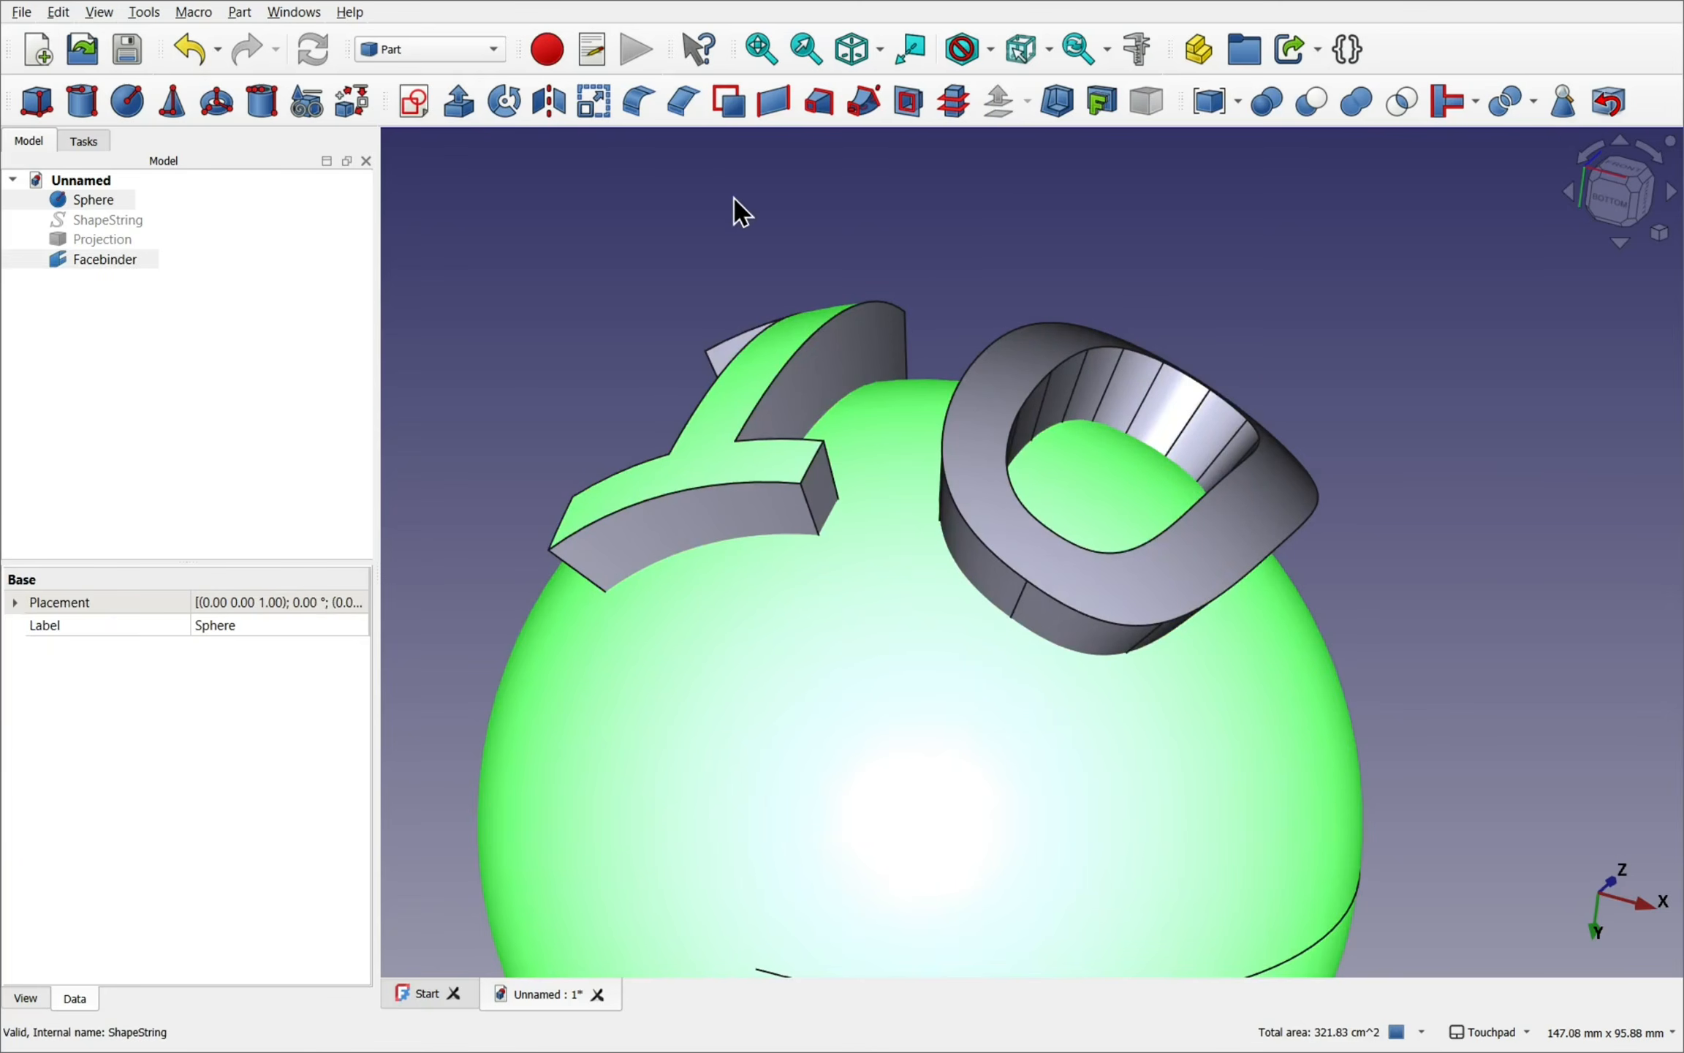
pyautogui.click(1310, 103)
pyautogui.keyDown('alt'); pyautogui.moveTo(938, 426); pyautogui.dragTo(868, 600); pyautogui.keyUp('alt')
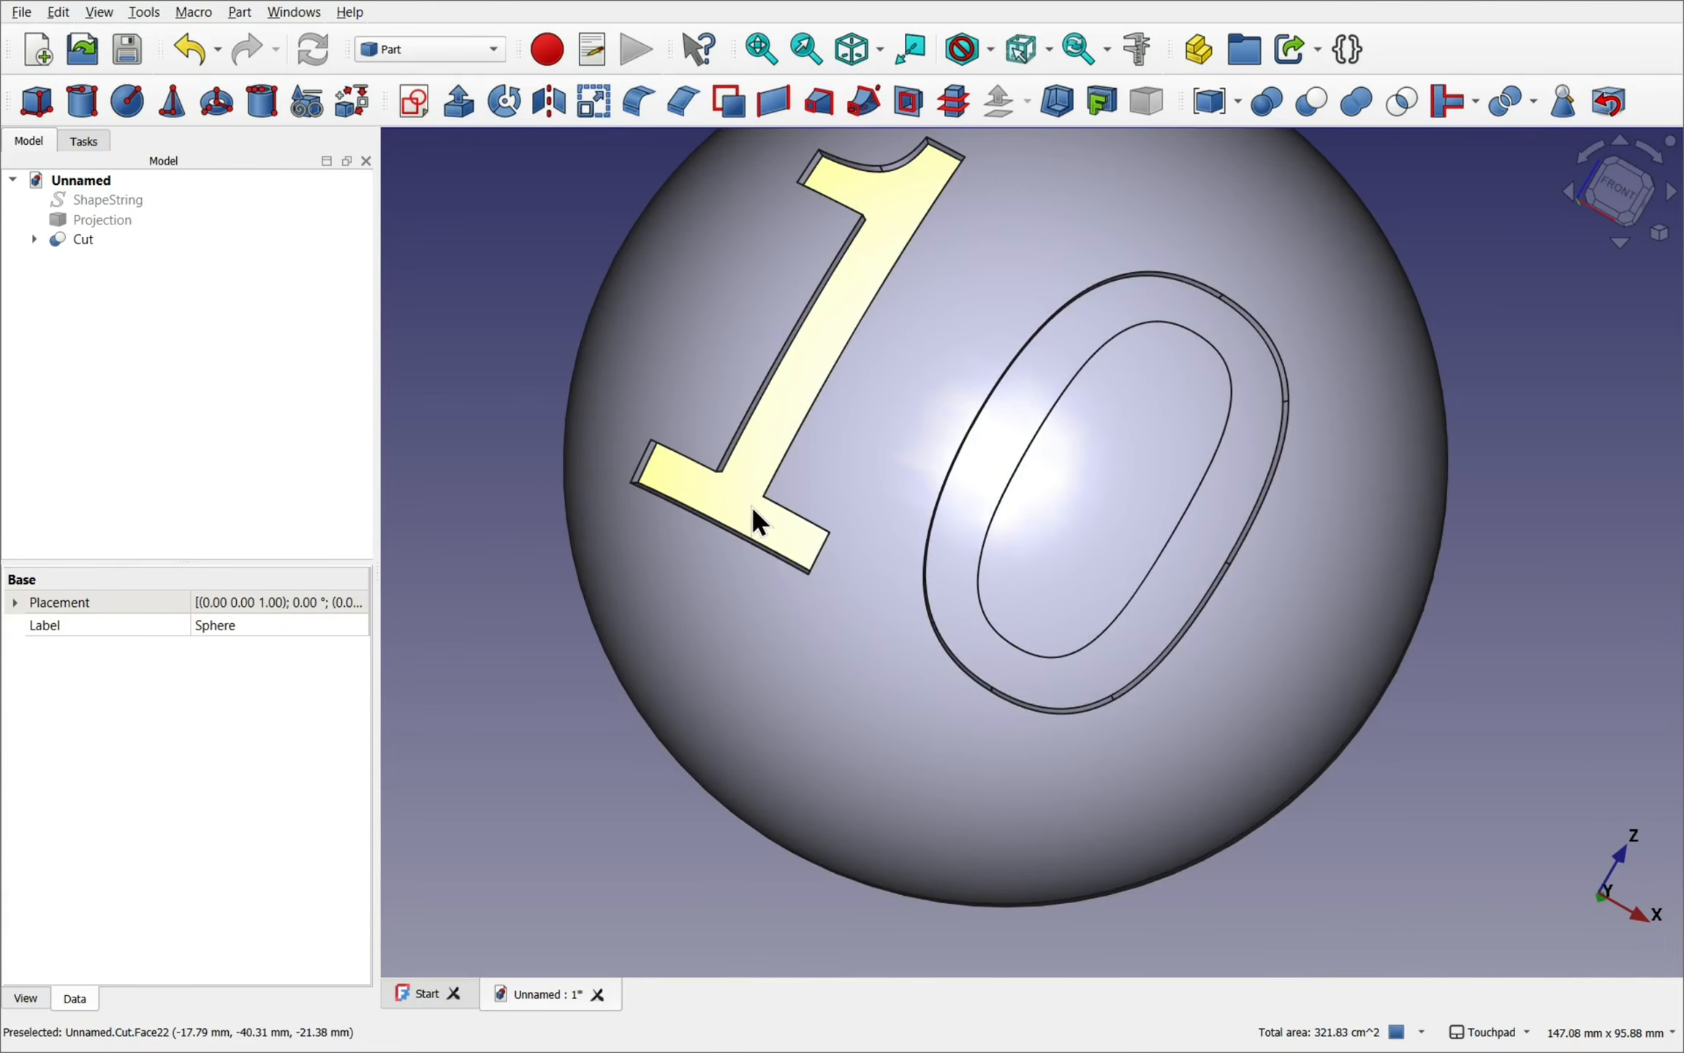
pyautogui.scroll(-5, 767, 525)
pyautogui.keyDown('alt'); pyautogui.moveTo(1353, 571); pyautogui.dragTo(1340, 477); pyautogui.keyUp('alt')
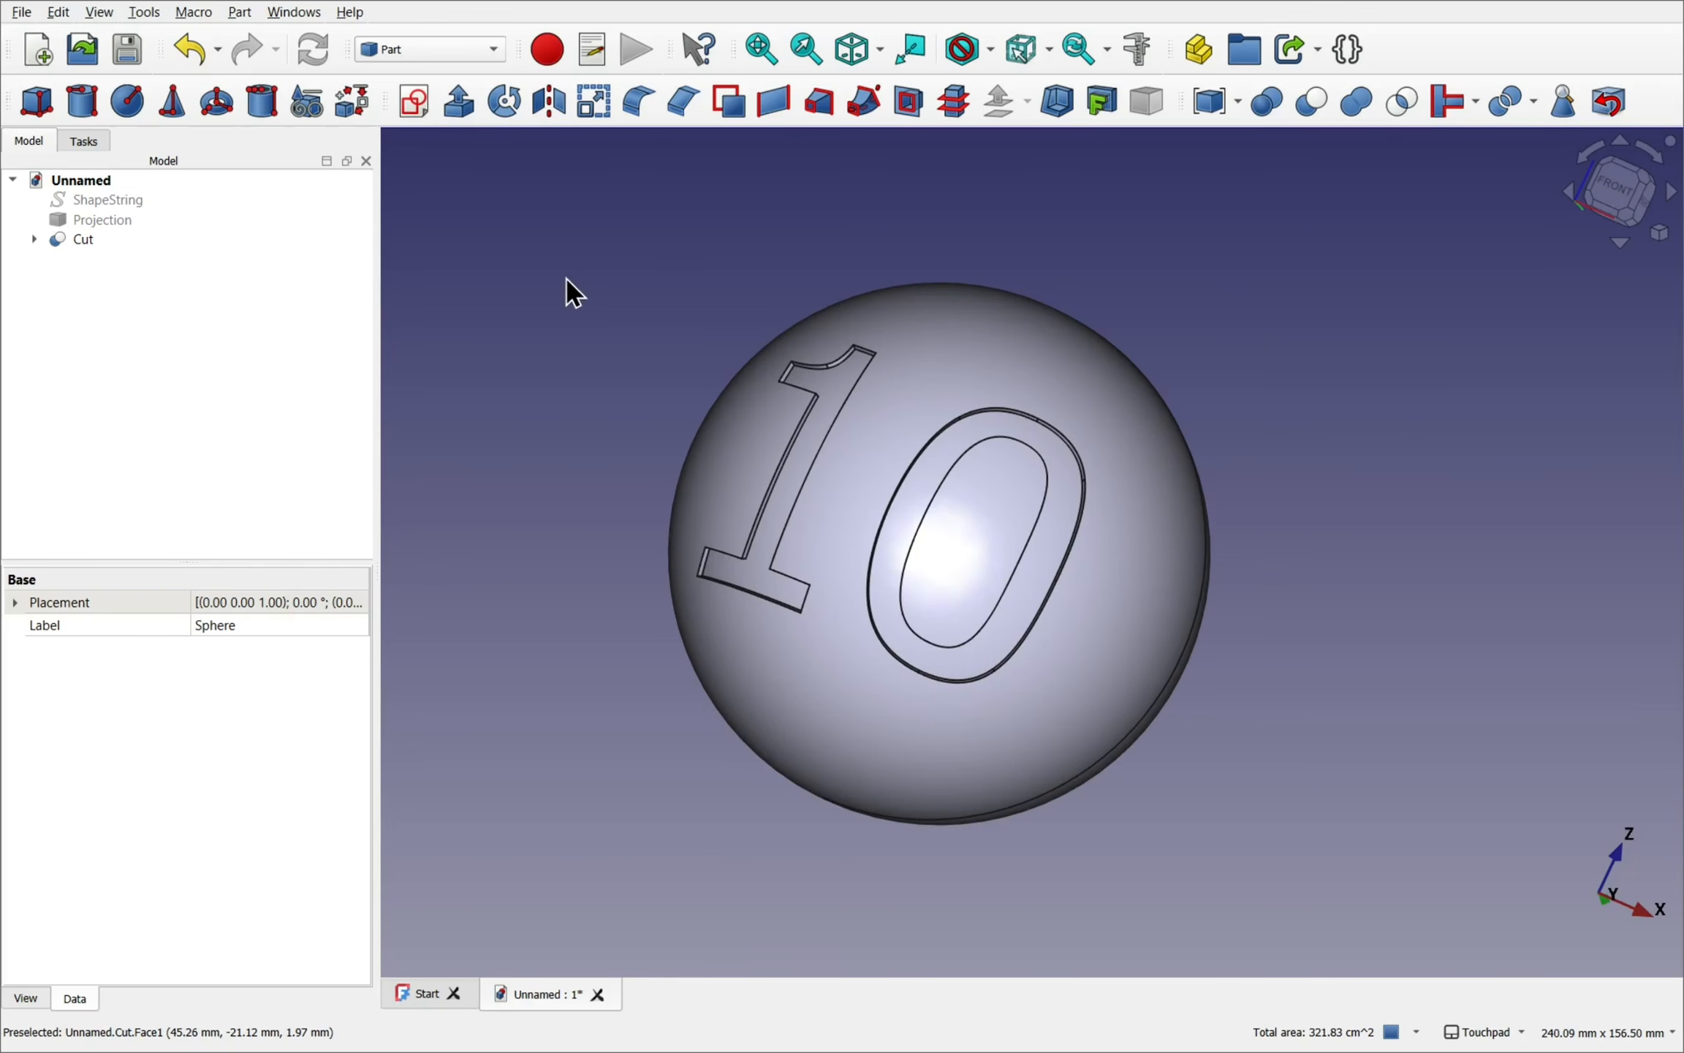
pyautogui.click(411, 108)
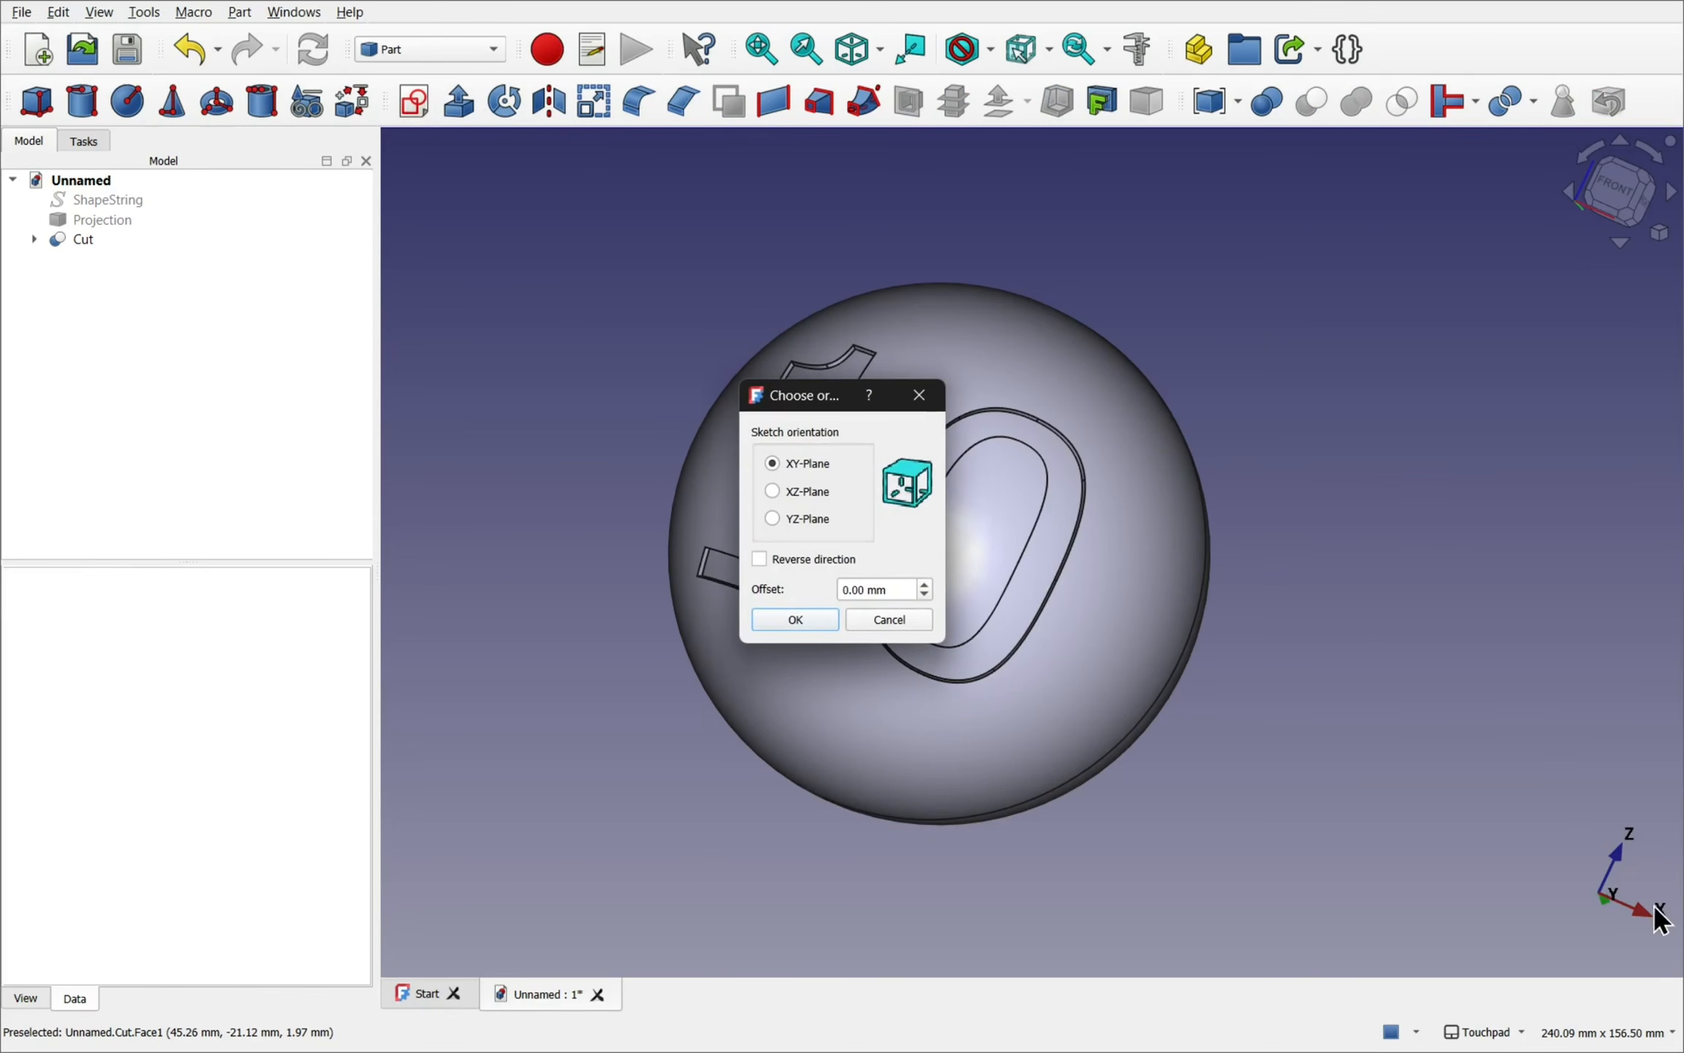
pyautogui.click(888, 619)
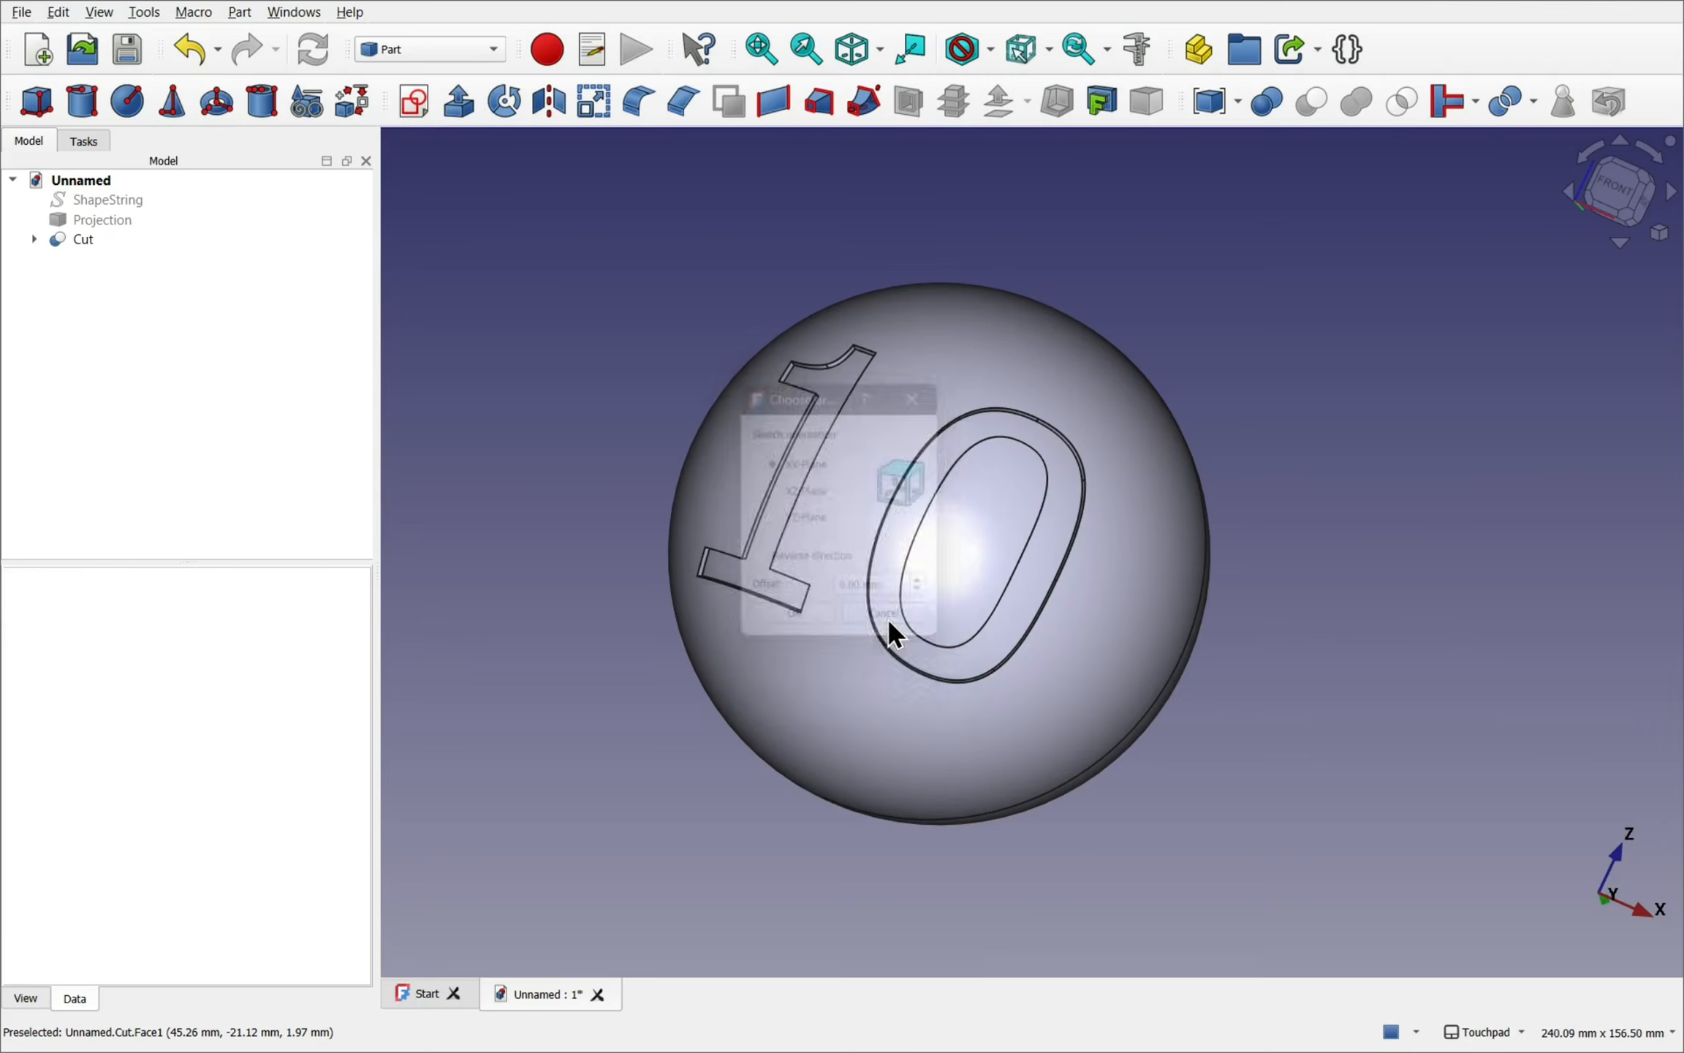
pyautogui.keyDown('shift'); pyautogui.moveTo(1016, 683); pyautogui.dragTo(1229, 699, button='middle'); pyautogui.keyUp('shift')
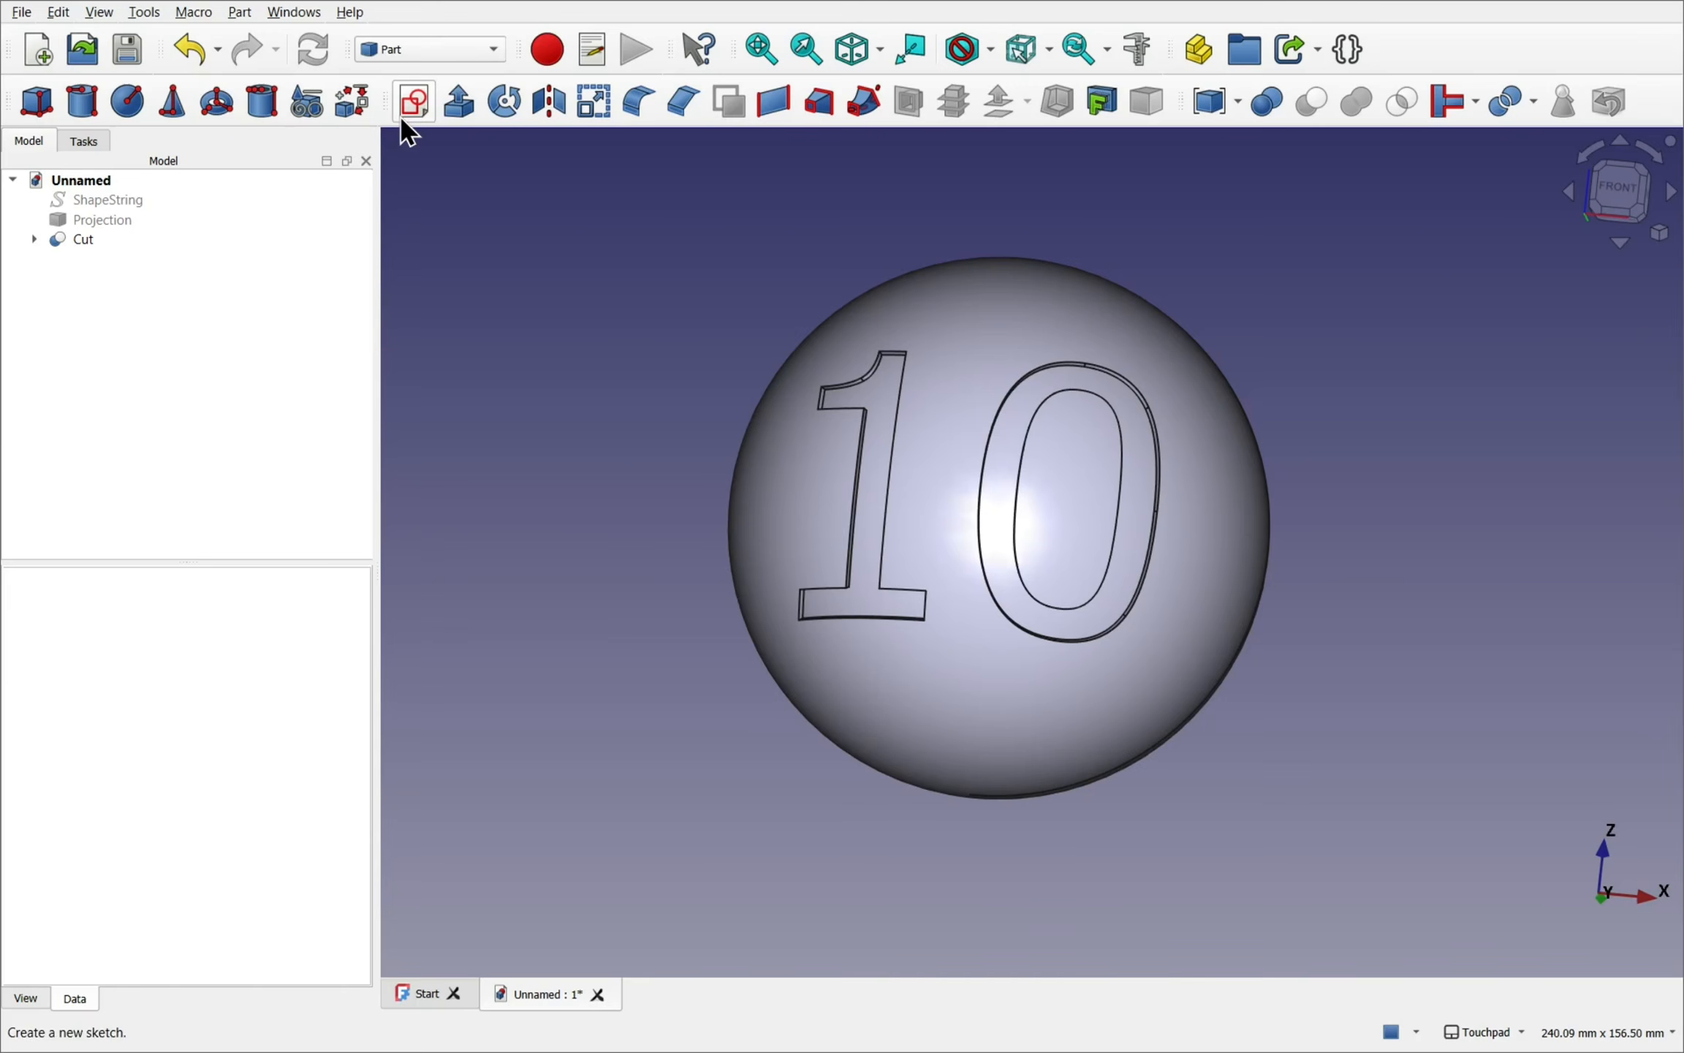
# - Create a new sketch on the XZ plane and section the view at the sketch plane
pyautogui.click(411, 130)
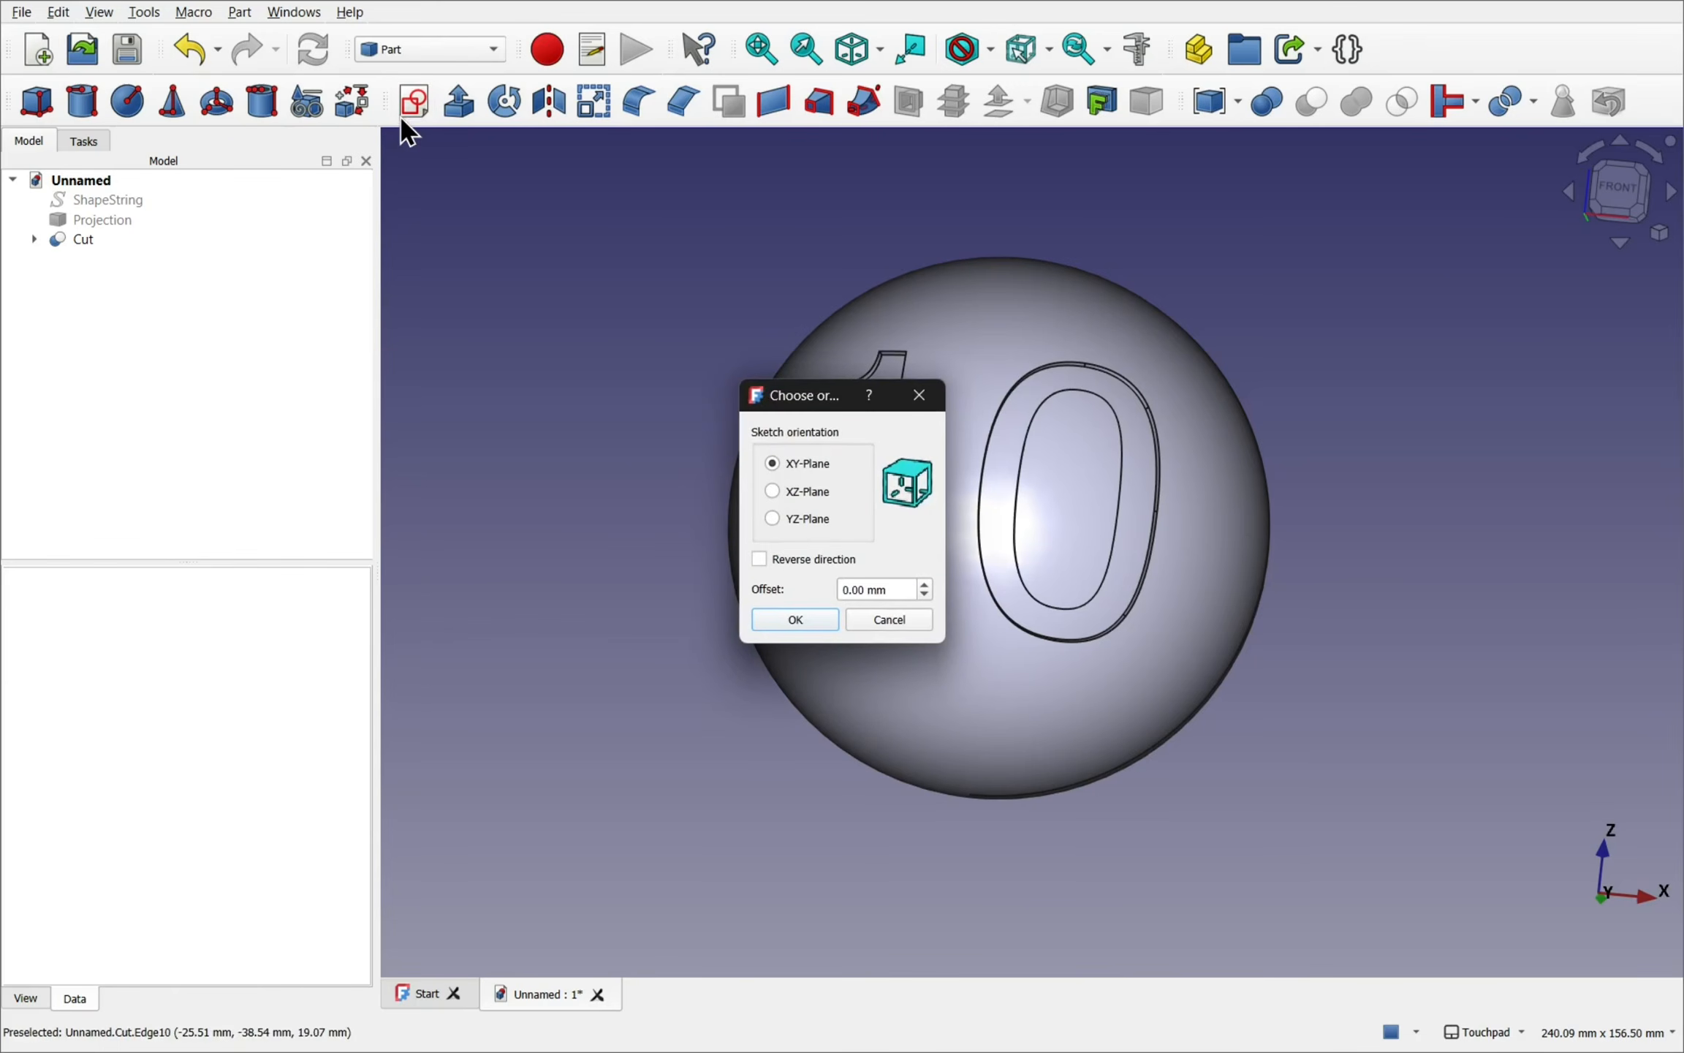
pyautogui.click(800, 497)
pyautogui.click(782, 618)
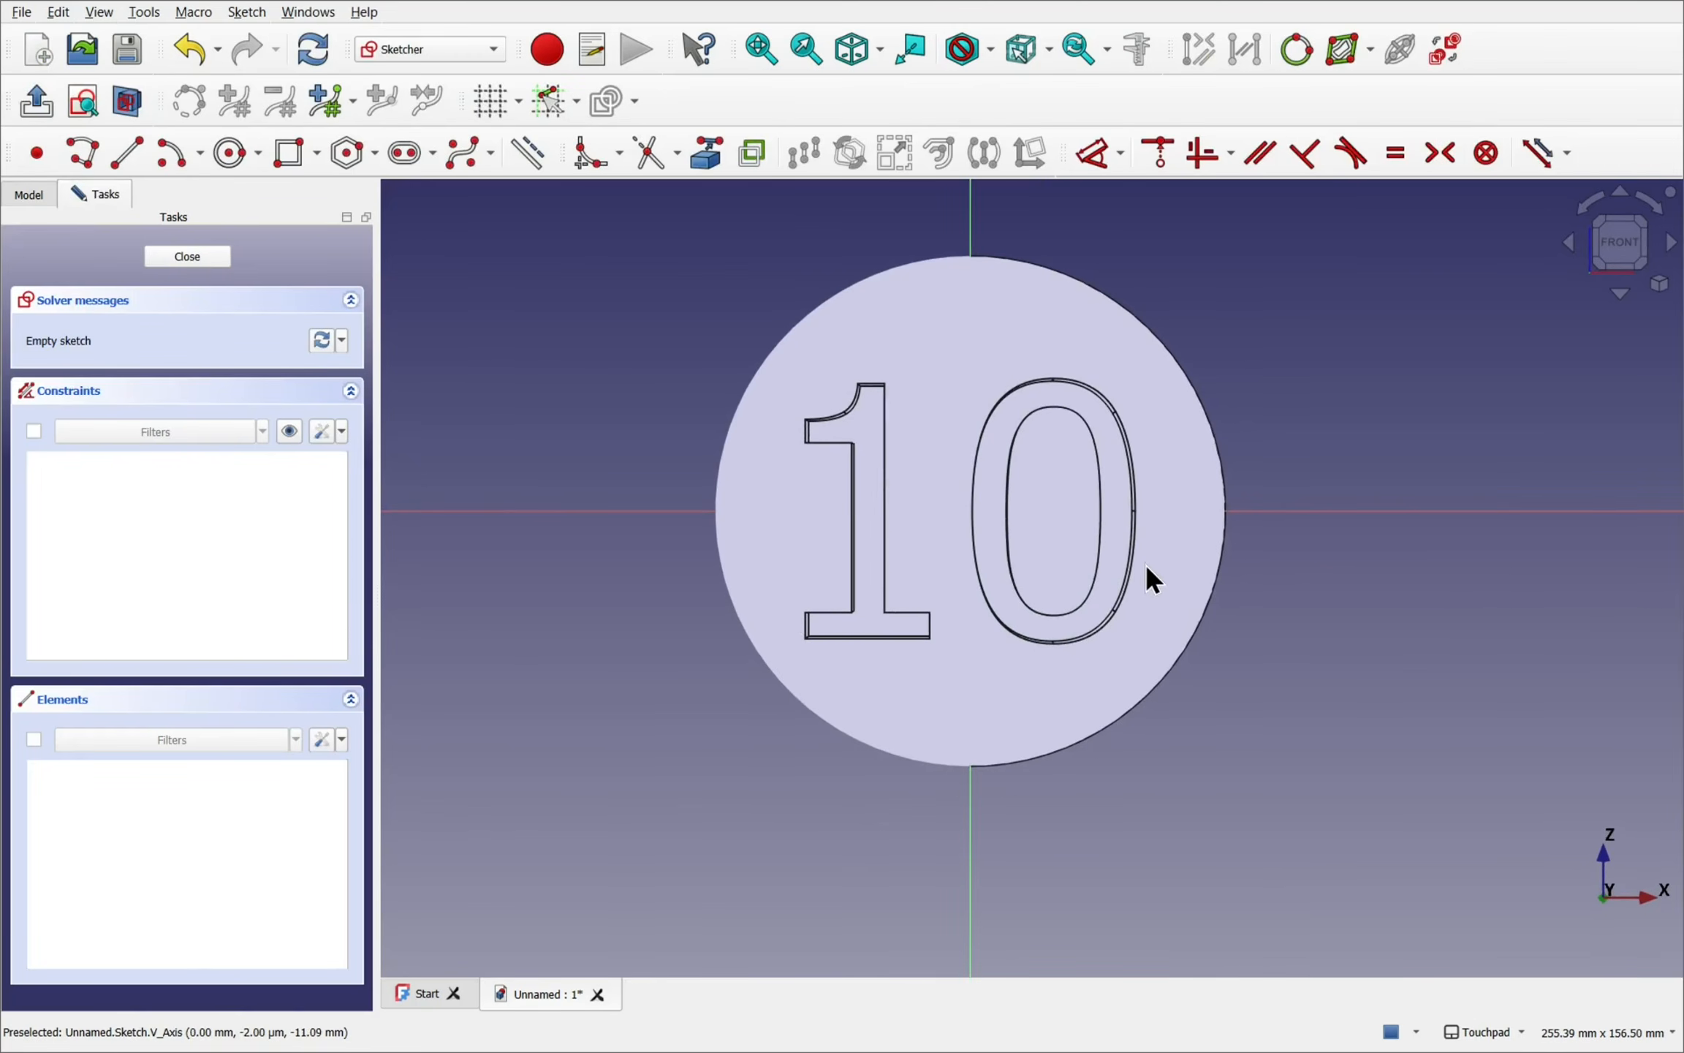
pyautogui.click(132, 110)
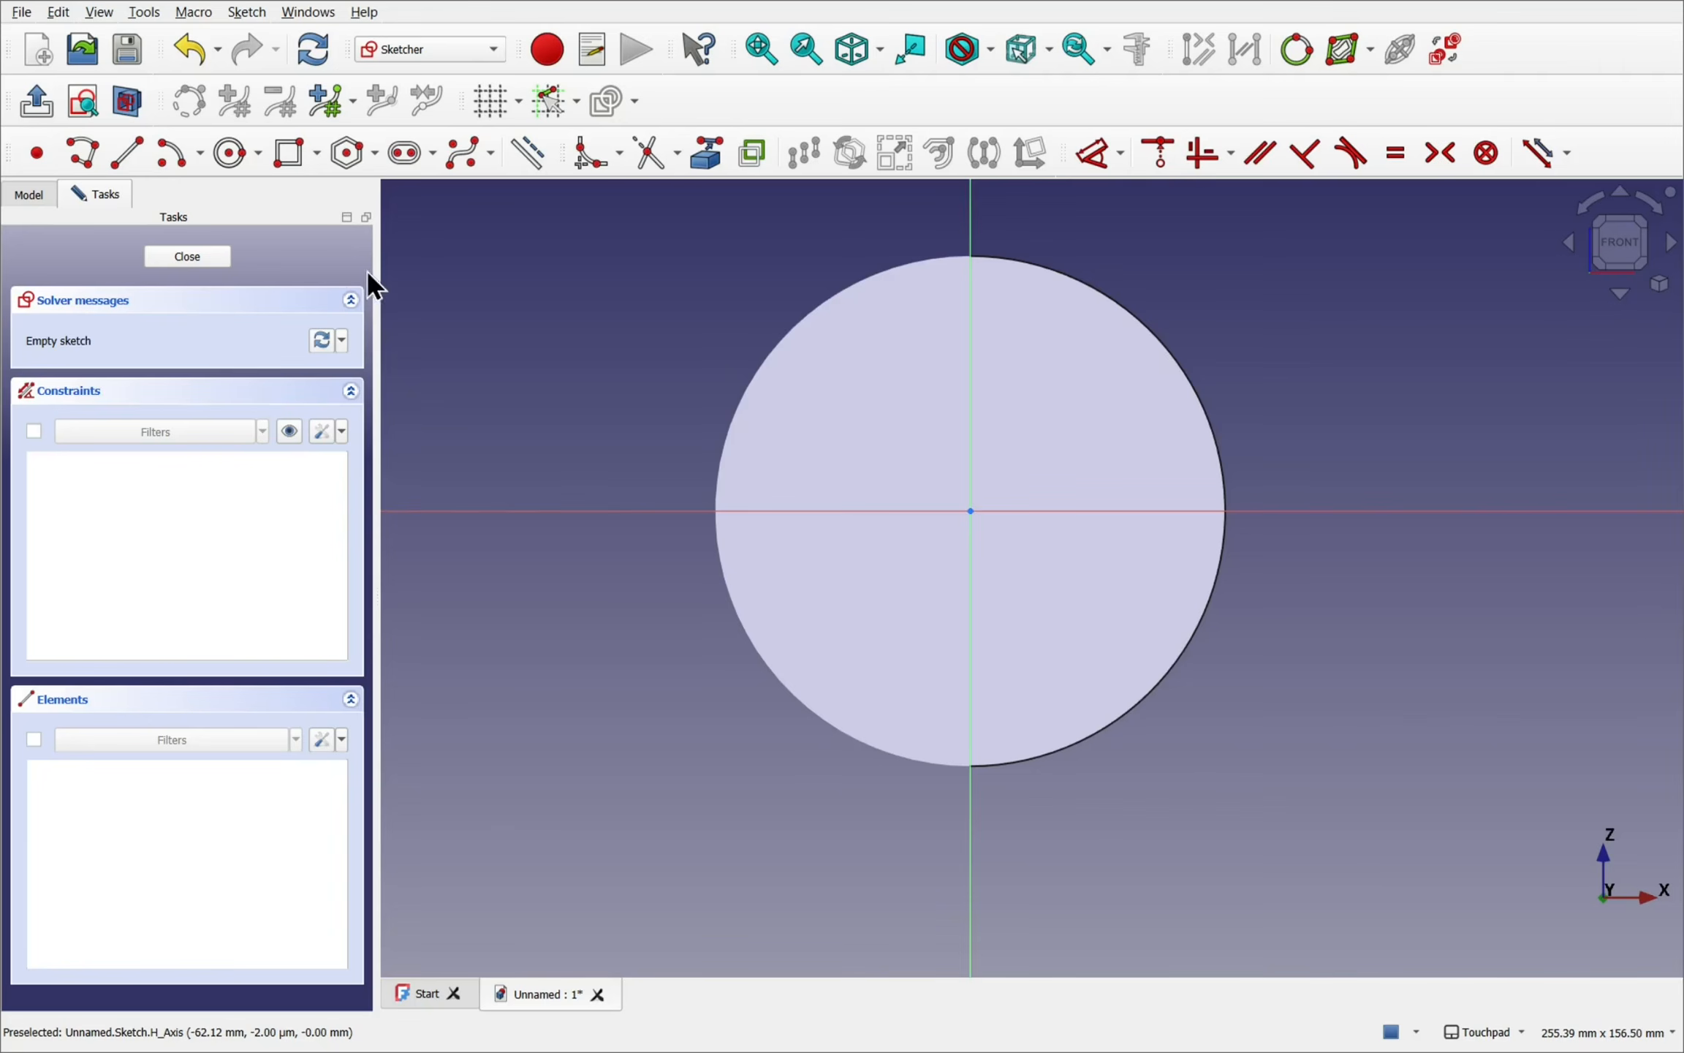
# - Draw a circle centred on the origin, about two thirds of the sphere's diameter, and close the sketch
pyautogui.click(229, 155)
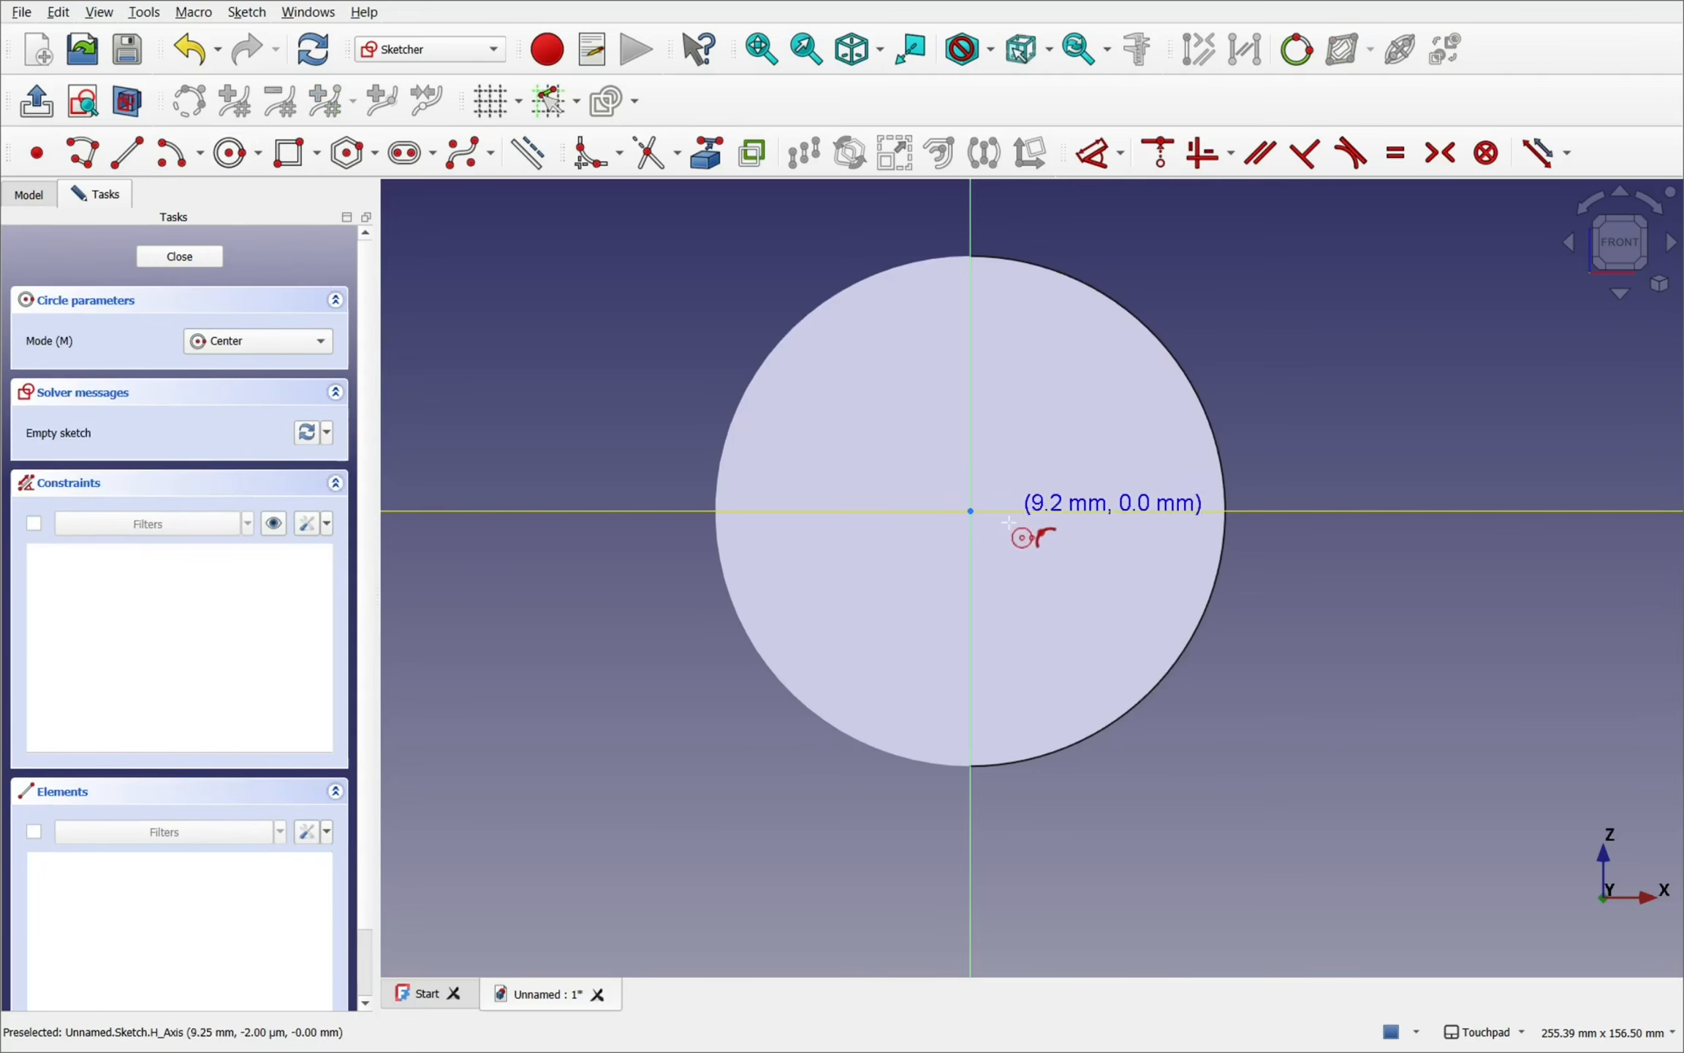
pyautogui.click(971, 511)
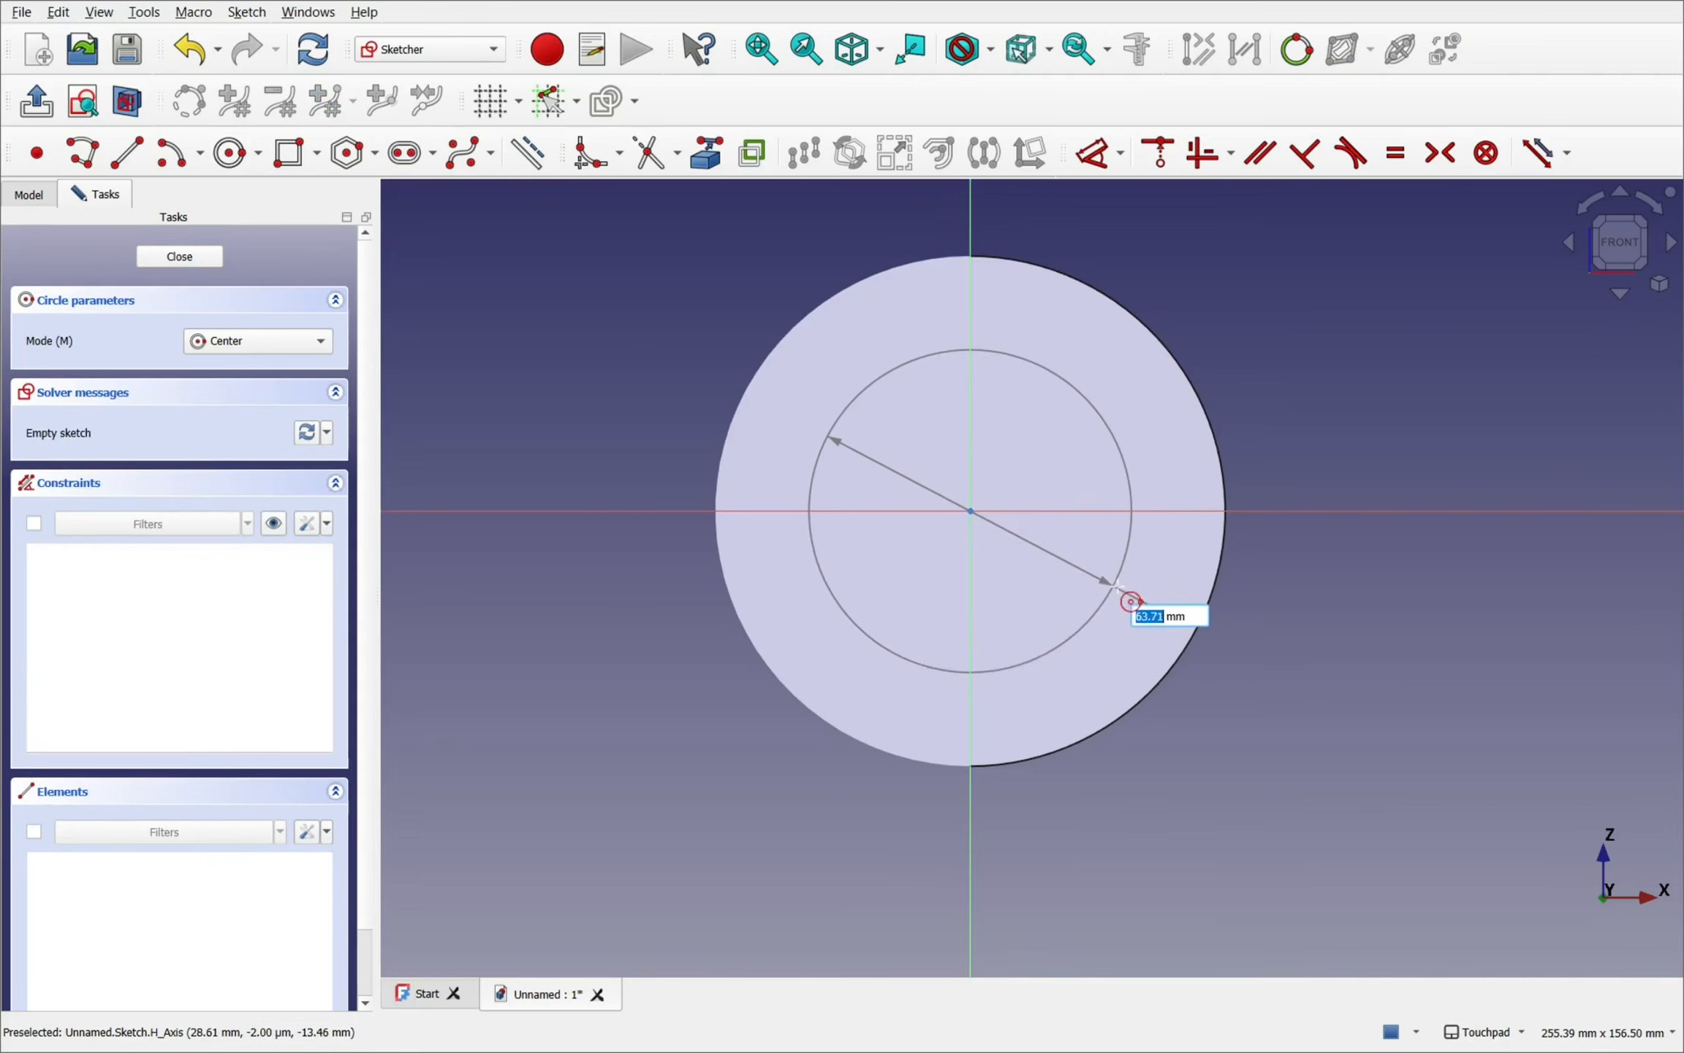
pyautogui.click(1128, 596)
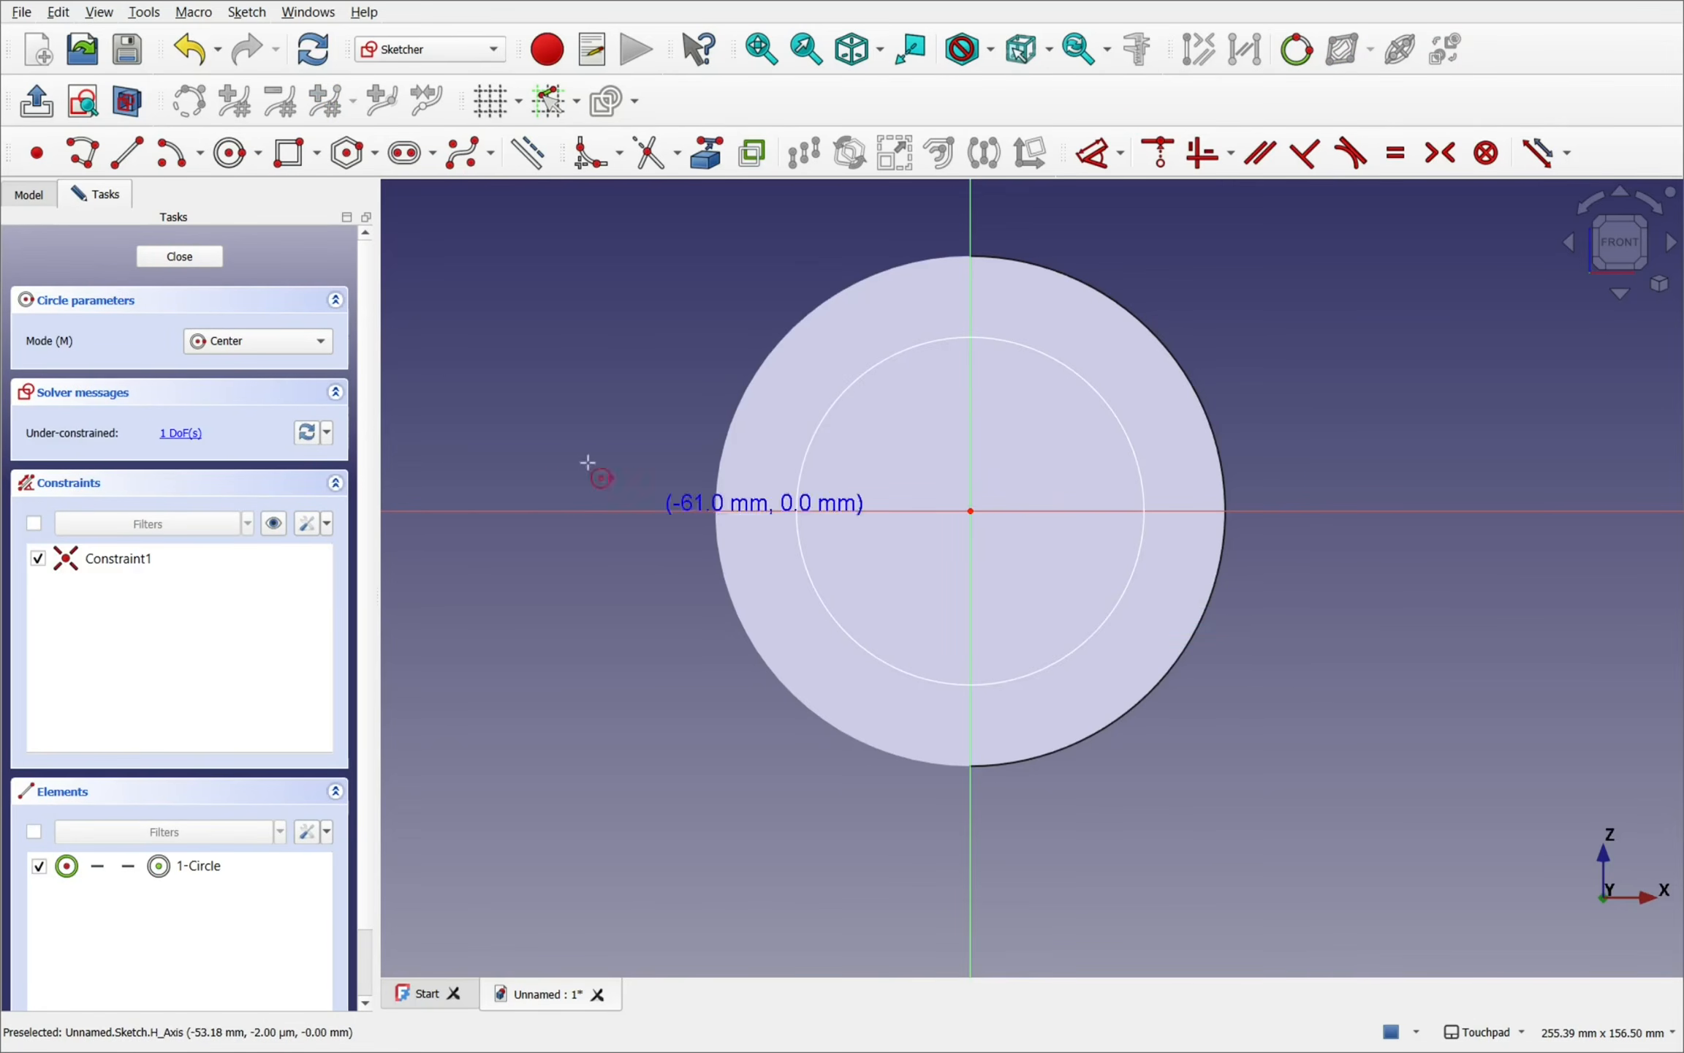
pyautogui.click(201, 259)
# - Move the circle sketch outside the sphere, opposite the engraved digits, by setting its placement position y to 52 mm
pyautogui.keyDown('shift'); pyautogui.moveTo(593, 369); pyautogui.dragTo(524, 375); pyautogui.keyUp('shift')
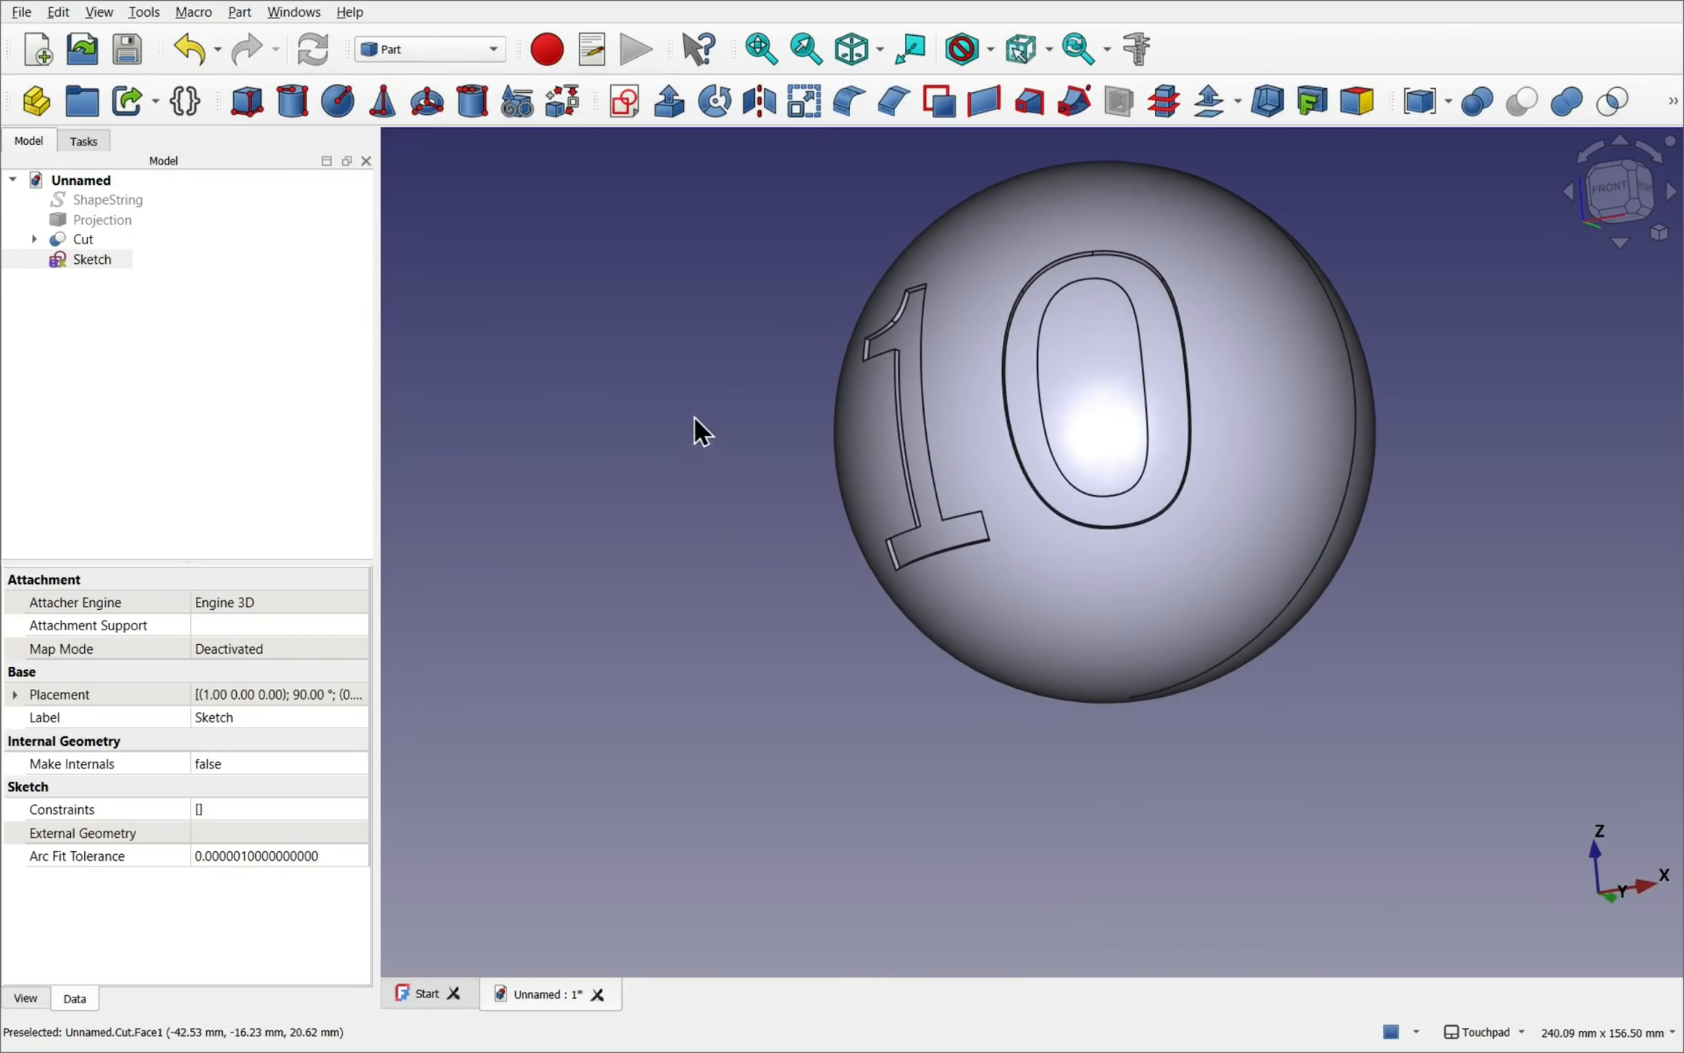
pyautogui.moveTo(781, 559)
pyautogui.keyDown('shift'); pyautogui.mouseDown()
pyautogui.moveTo(530, 546)
pyautogui.moveTo(673, 605)
pyautogui.moveTo(753, 573)
pyautogui.moveTo(680, 623)
pyautogui.mouseUp(); pyautogui.keyUp('shift')
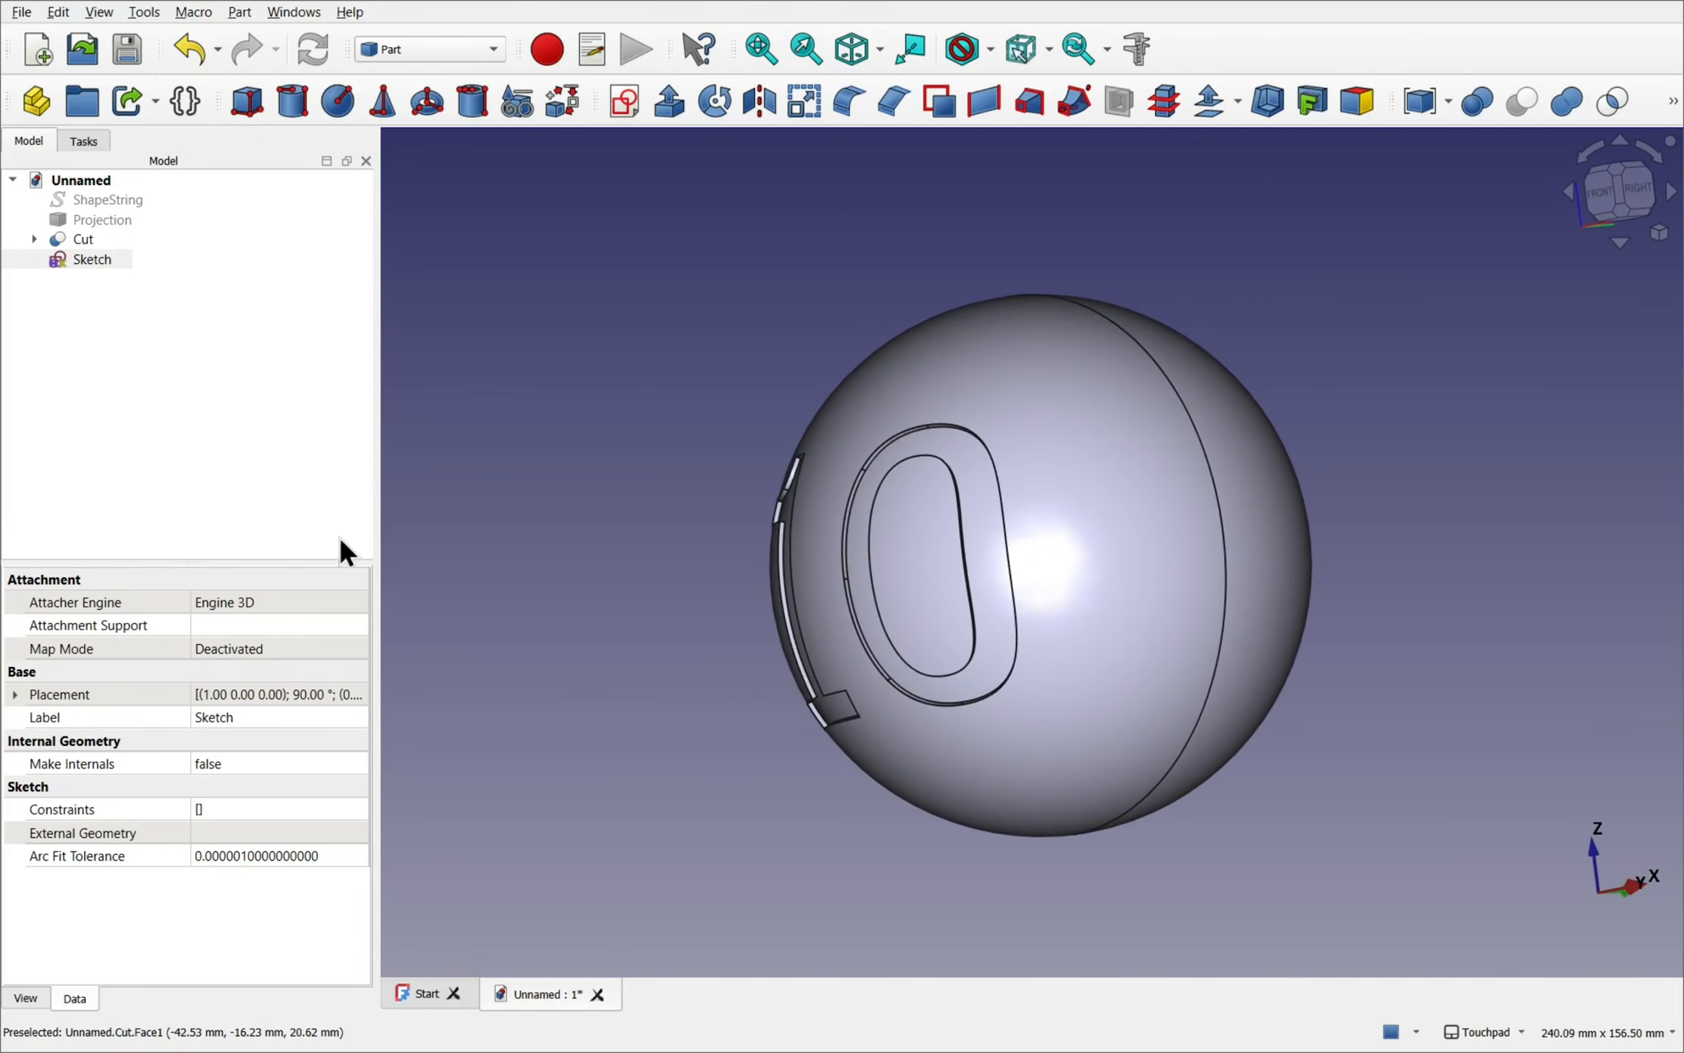
pyautogui.click(76, 260)
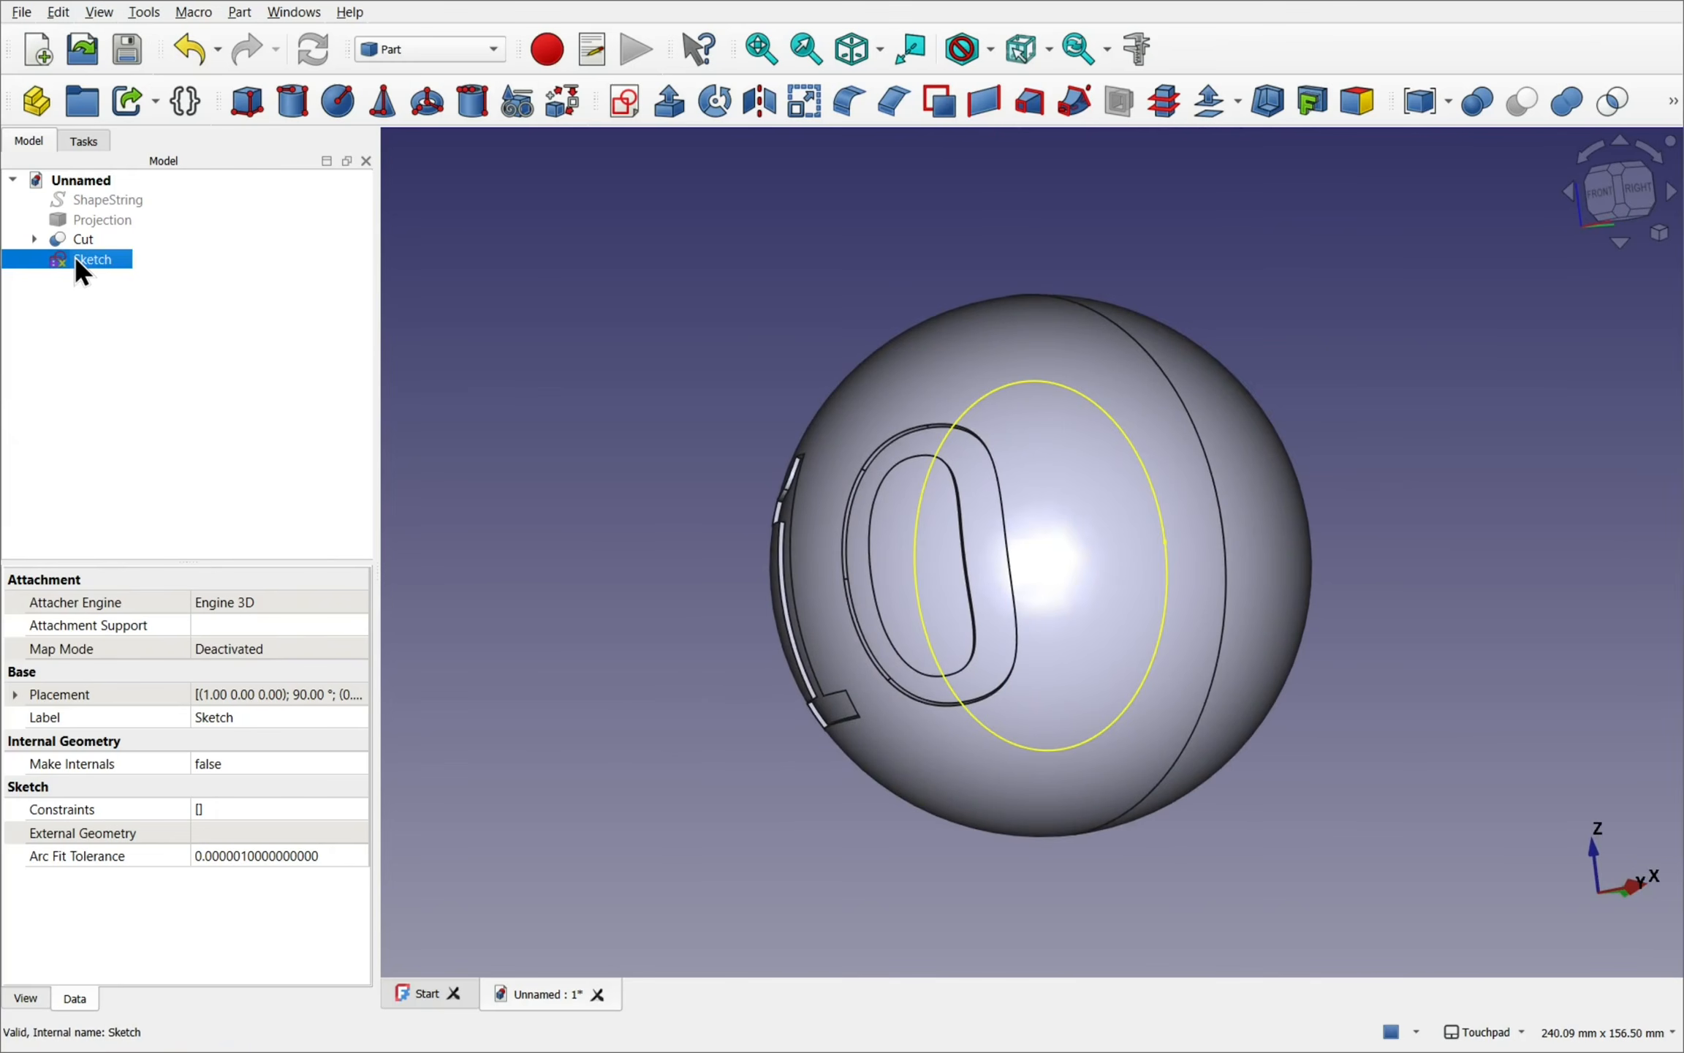
pyautogui.click(15, 694)
pyautogui.click(25, 768)
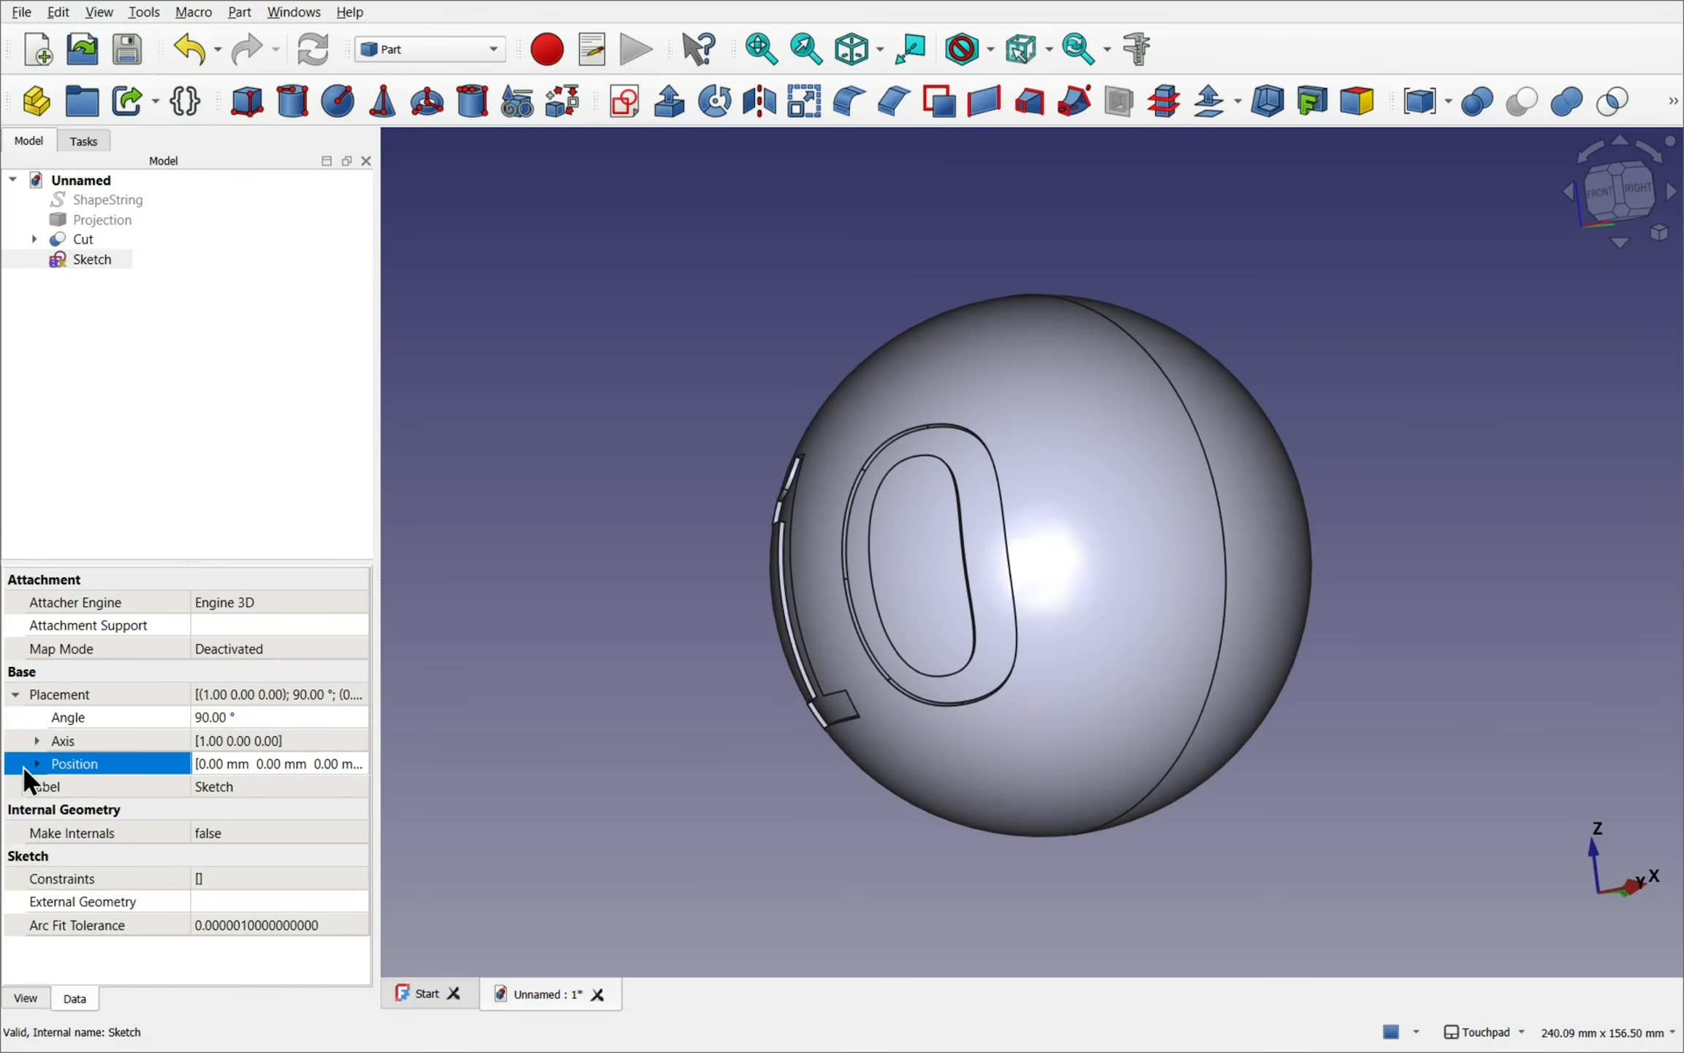
pyautogui.click(38, 764)
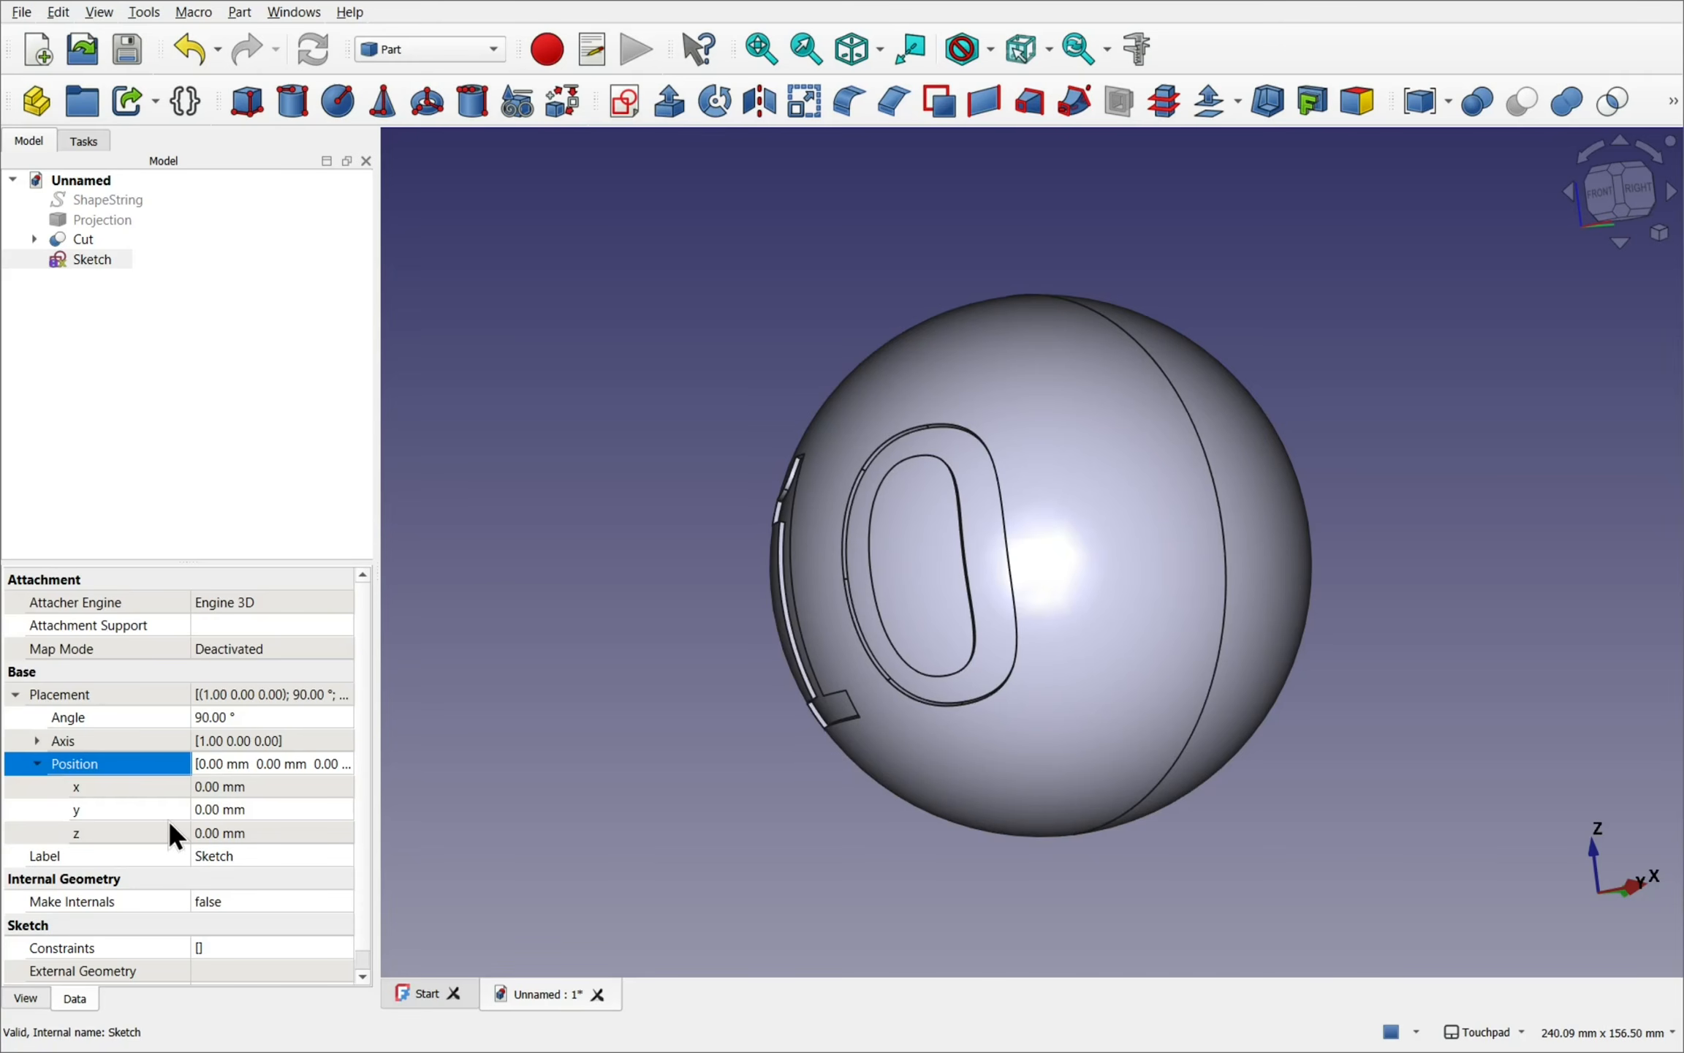
pyautogui.moveTo(1536, 804)
pyautogui.keyDown('alt'); pyautogui.mouseDown()
pyautogui.moveTo(1411, 823)
pyautogui.moveTo(1463, 828)
pyautogui.mouseUp(); pyautogui.keyUp('alt')
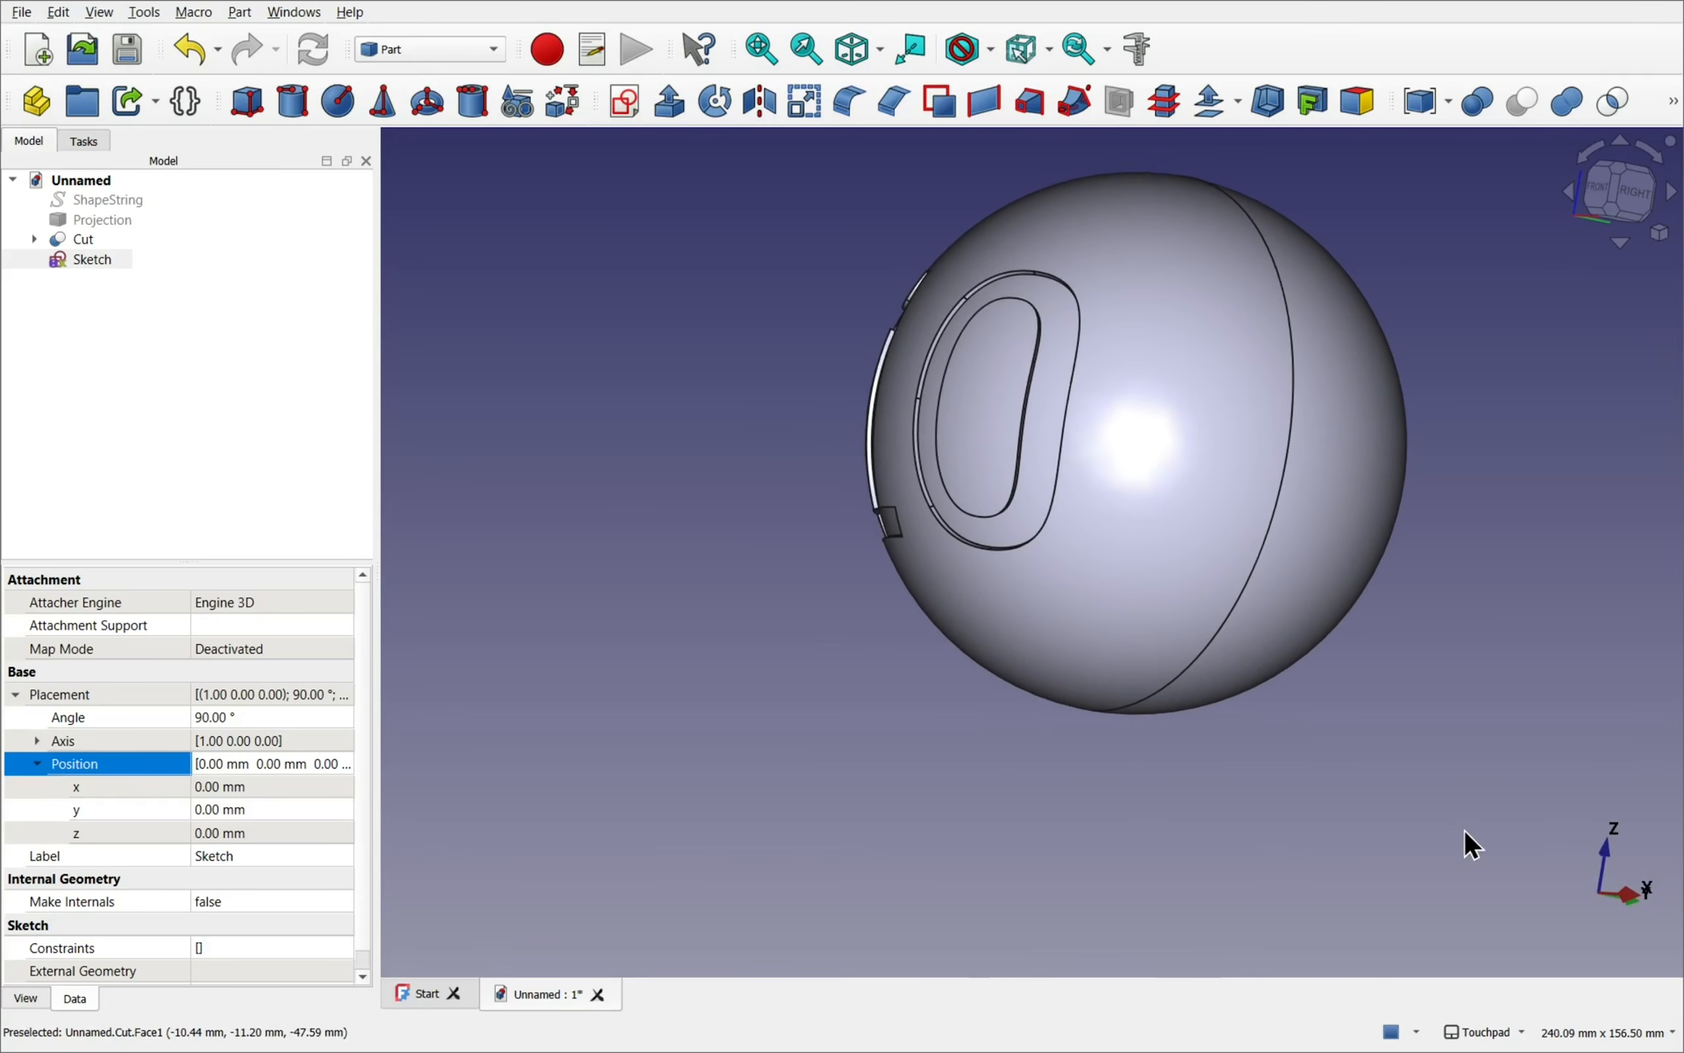
pyautogui.click(291, 810)
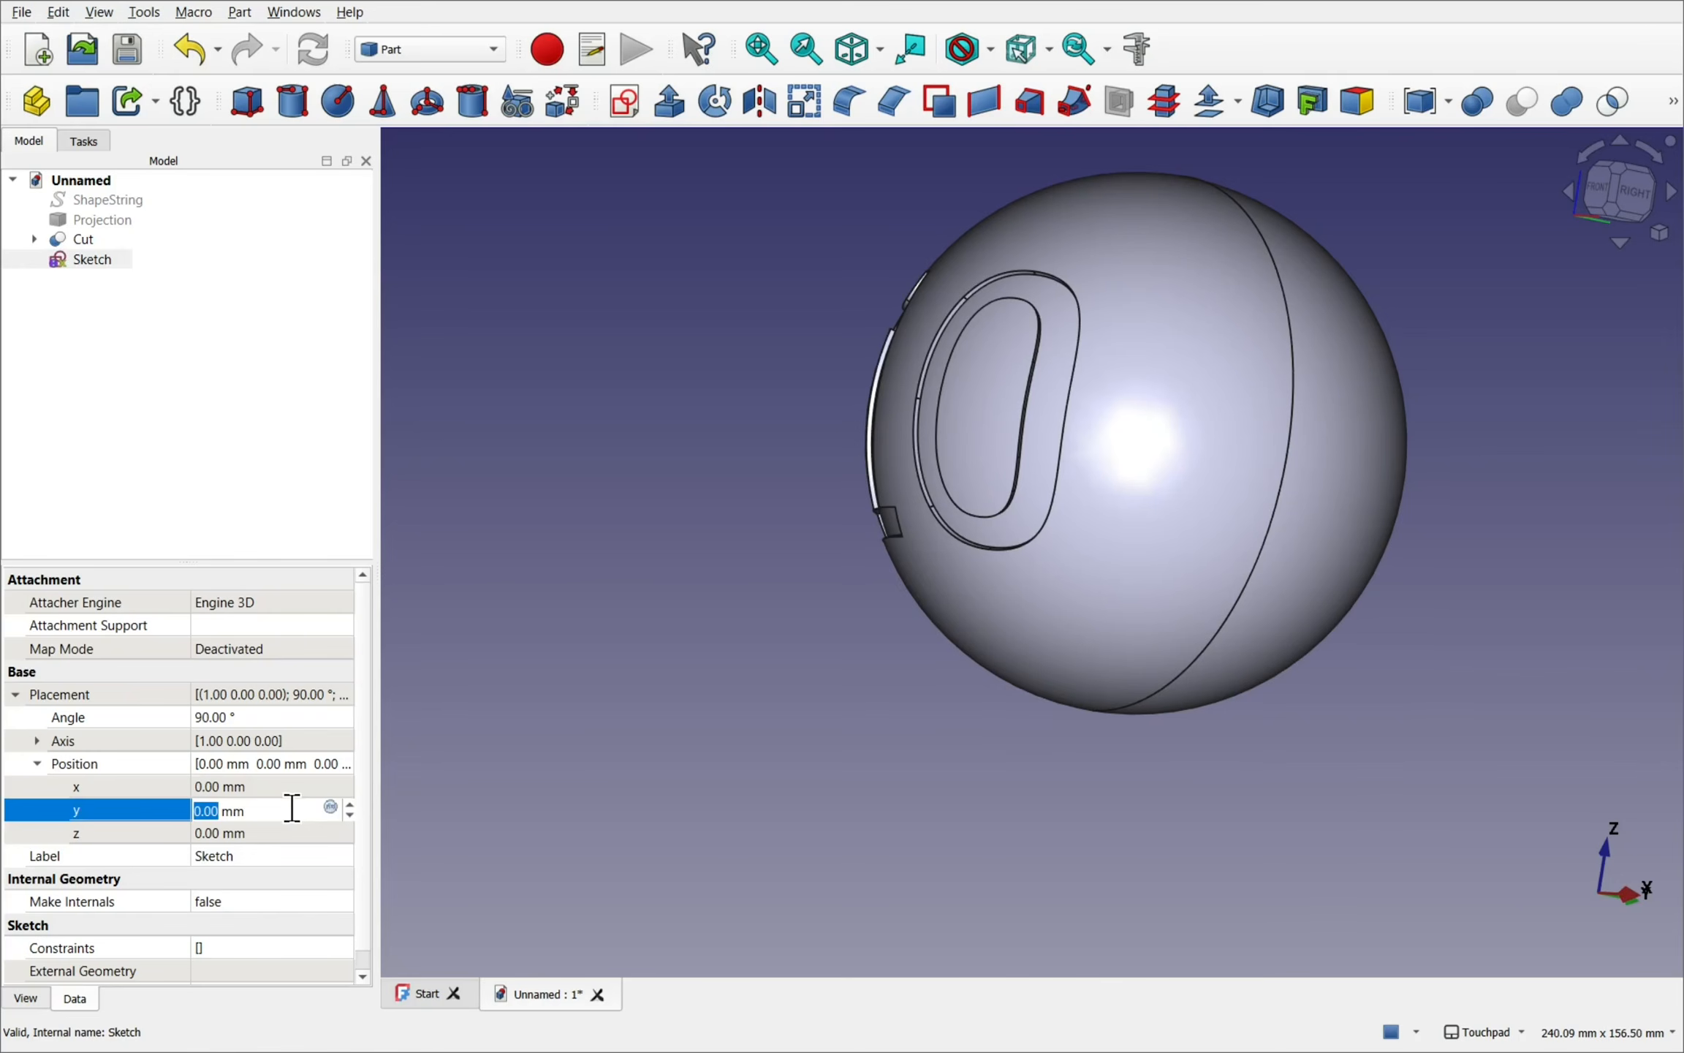
pyautogui.scroll(1, 292, 808)
pyautogui.scroll(20, 292, 809)
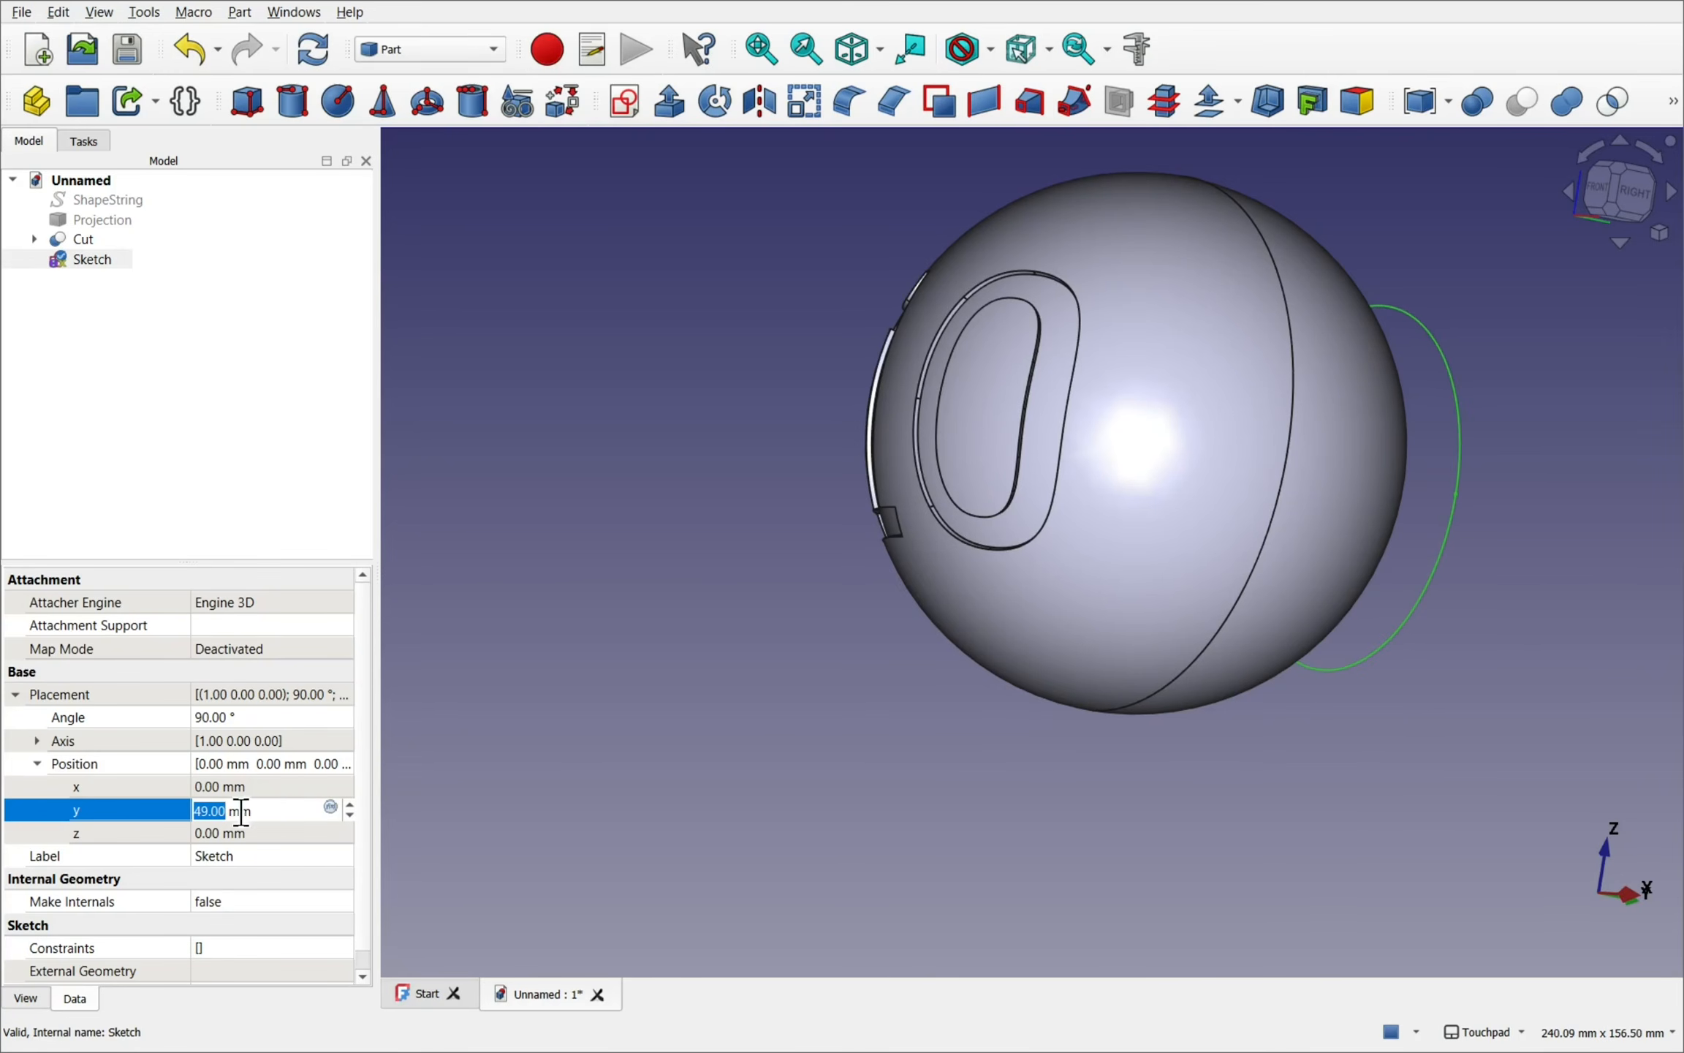
pyautogui.moveTo(1364, 508)
pyautogui.keyDown('alt'); pyautogui.mouseDown()
pyautogui.moveTo(1116, 459)
pyautogui.moveTo(571, 445)
pyautogui.mouseUp(); pyautogui.keyUp('alt')
pyautogui.press('Up')
pyautogui.press('Up')
pyautogui.press('Up')
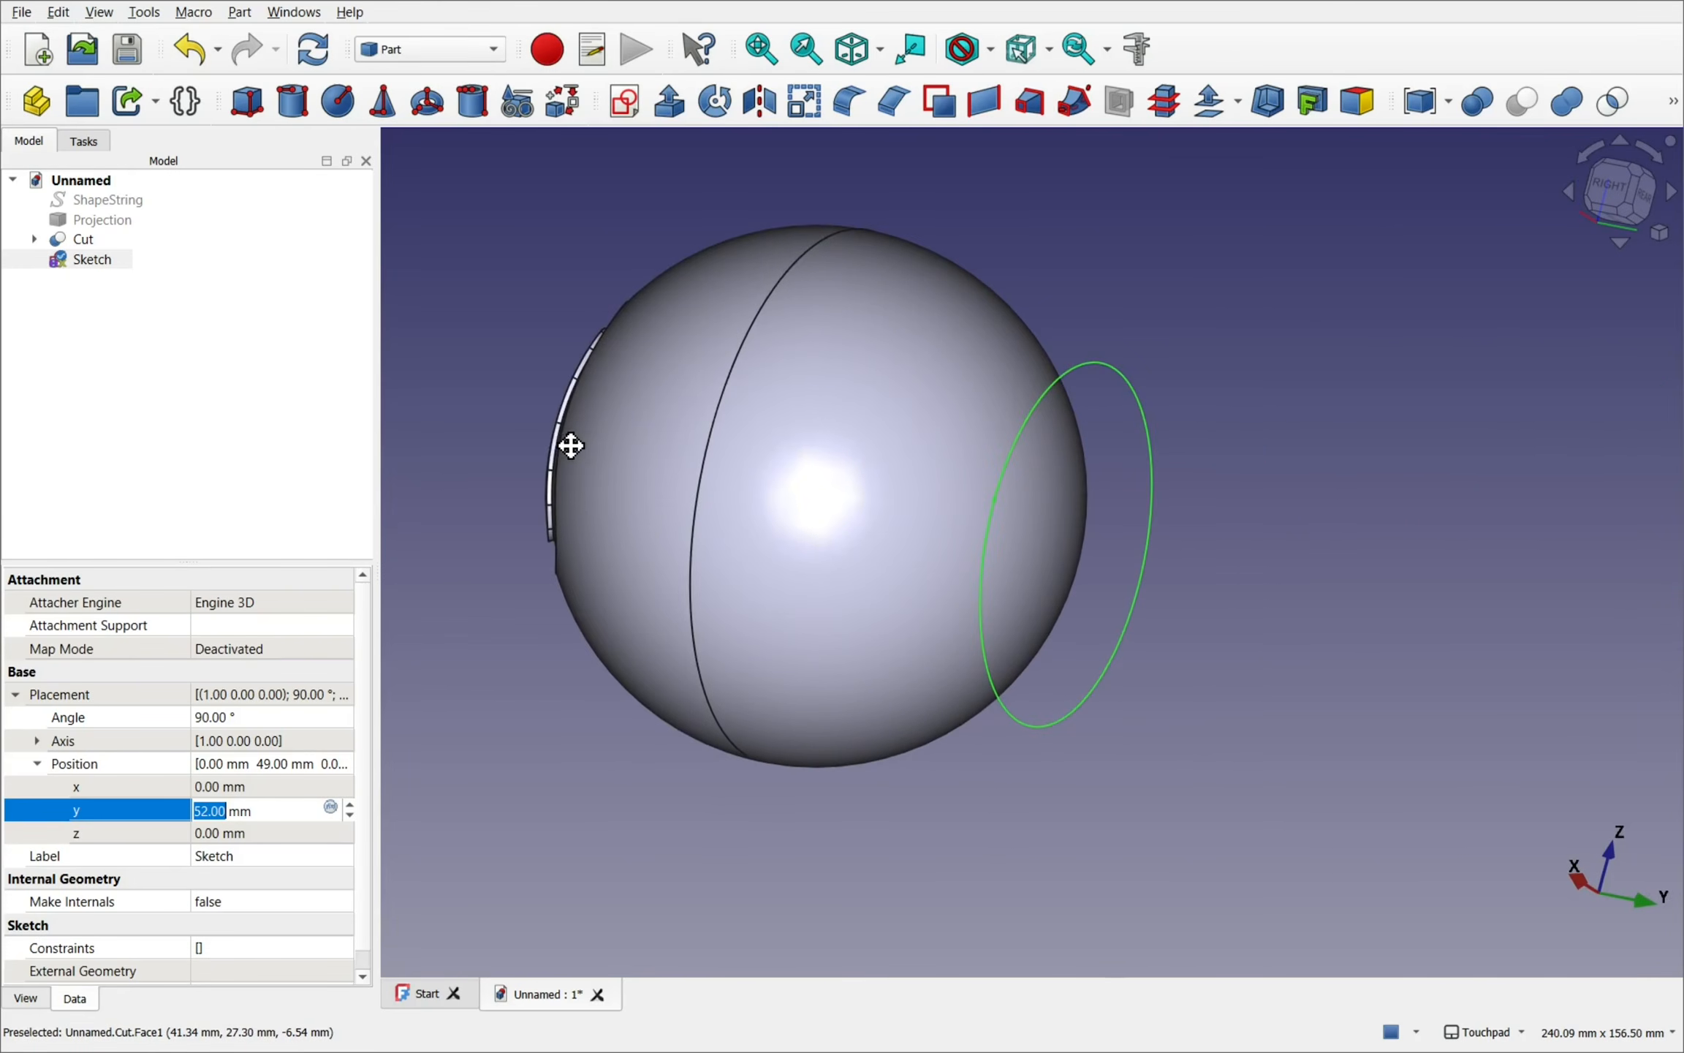
pyautogui.click(977, 308)
pyautogui.click(1256, 293)
# - Project the sketched circle's edge onto the sphere's surface, using the rear view as the projection direction
pyautogui.moveTo(1245, 289)
pyautogui.keyDown('alt'); pyautogui.mouseDown()
pyautogui.moveTo(1173, 279)
pyautogui.moveTo(1256, 338)
pyautogui.moveTo(1204, 375)
pyautogui.moveTo(1282, 369)
pyautogui.mouseUp(); pyautogui.keyUp('alt')
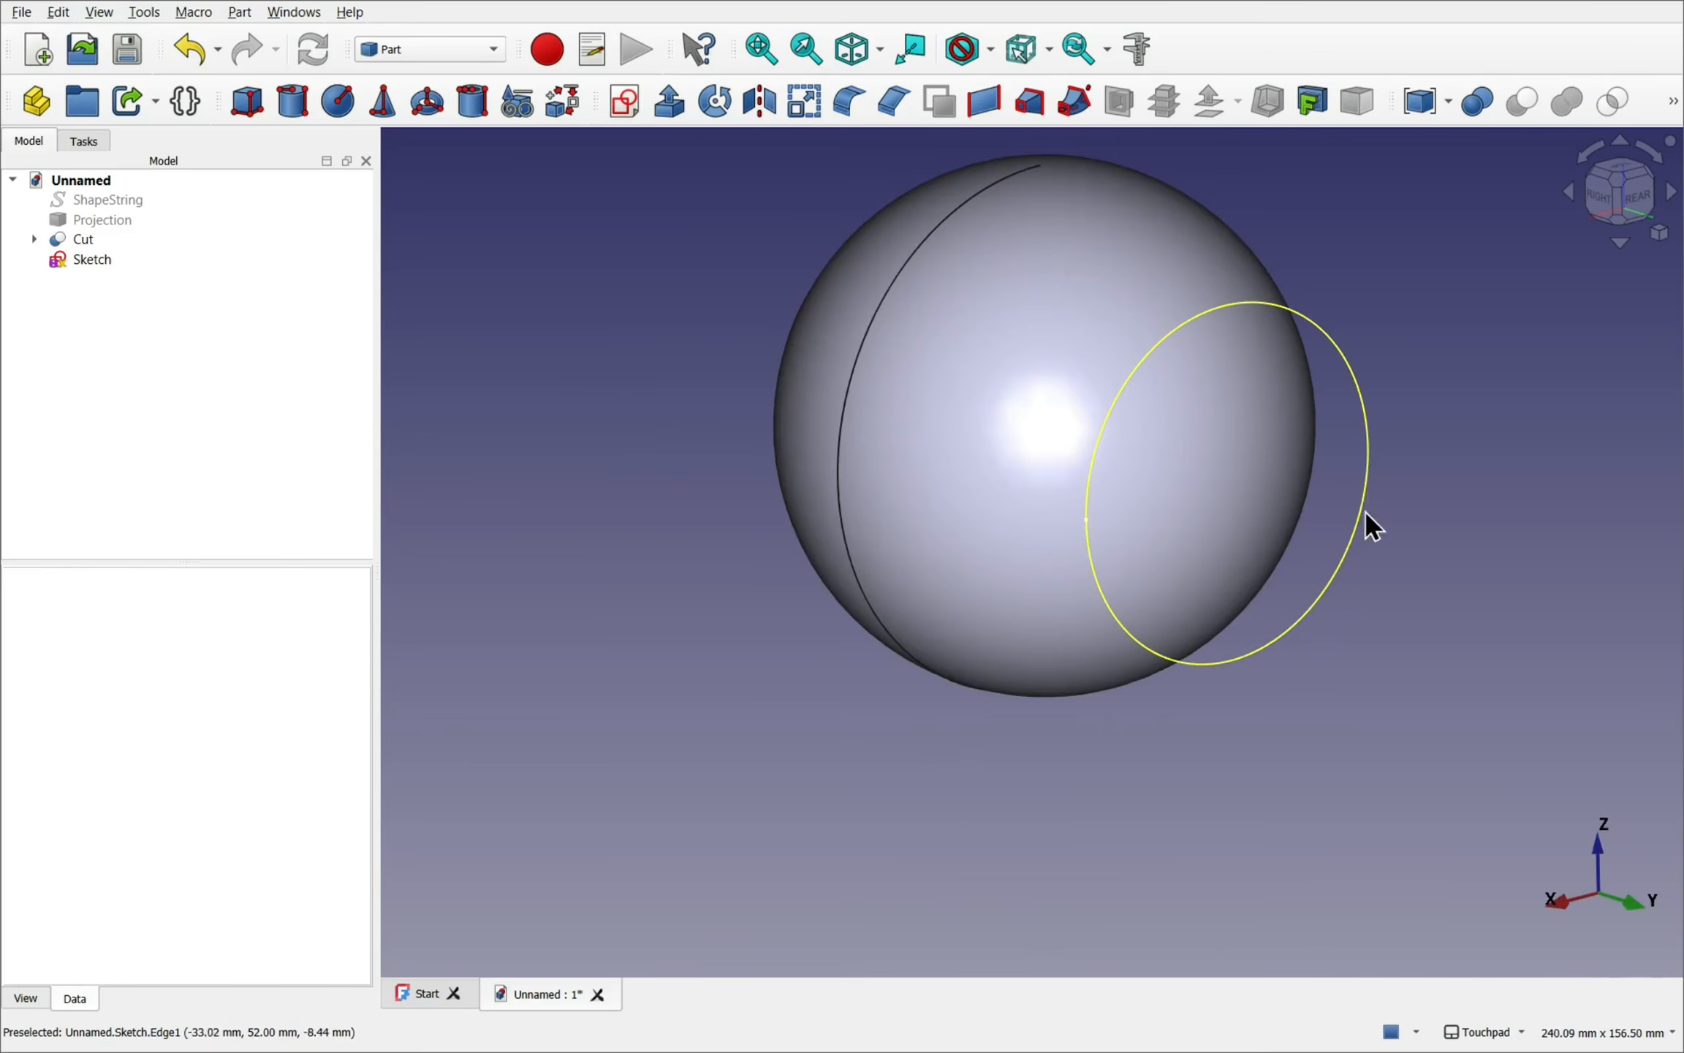
pyautogui.keyDown('shift'); pyautogui.moveTo(1297, 628); pyautogui.dragTo(1152, 657); pyautogui.keyUp('shift')
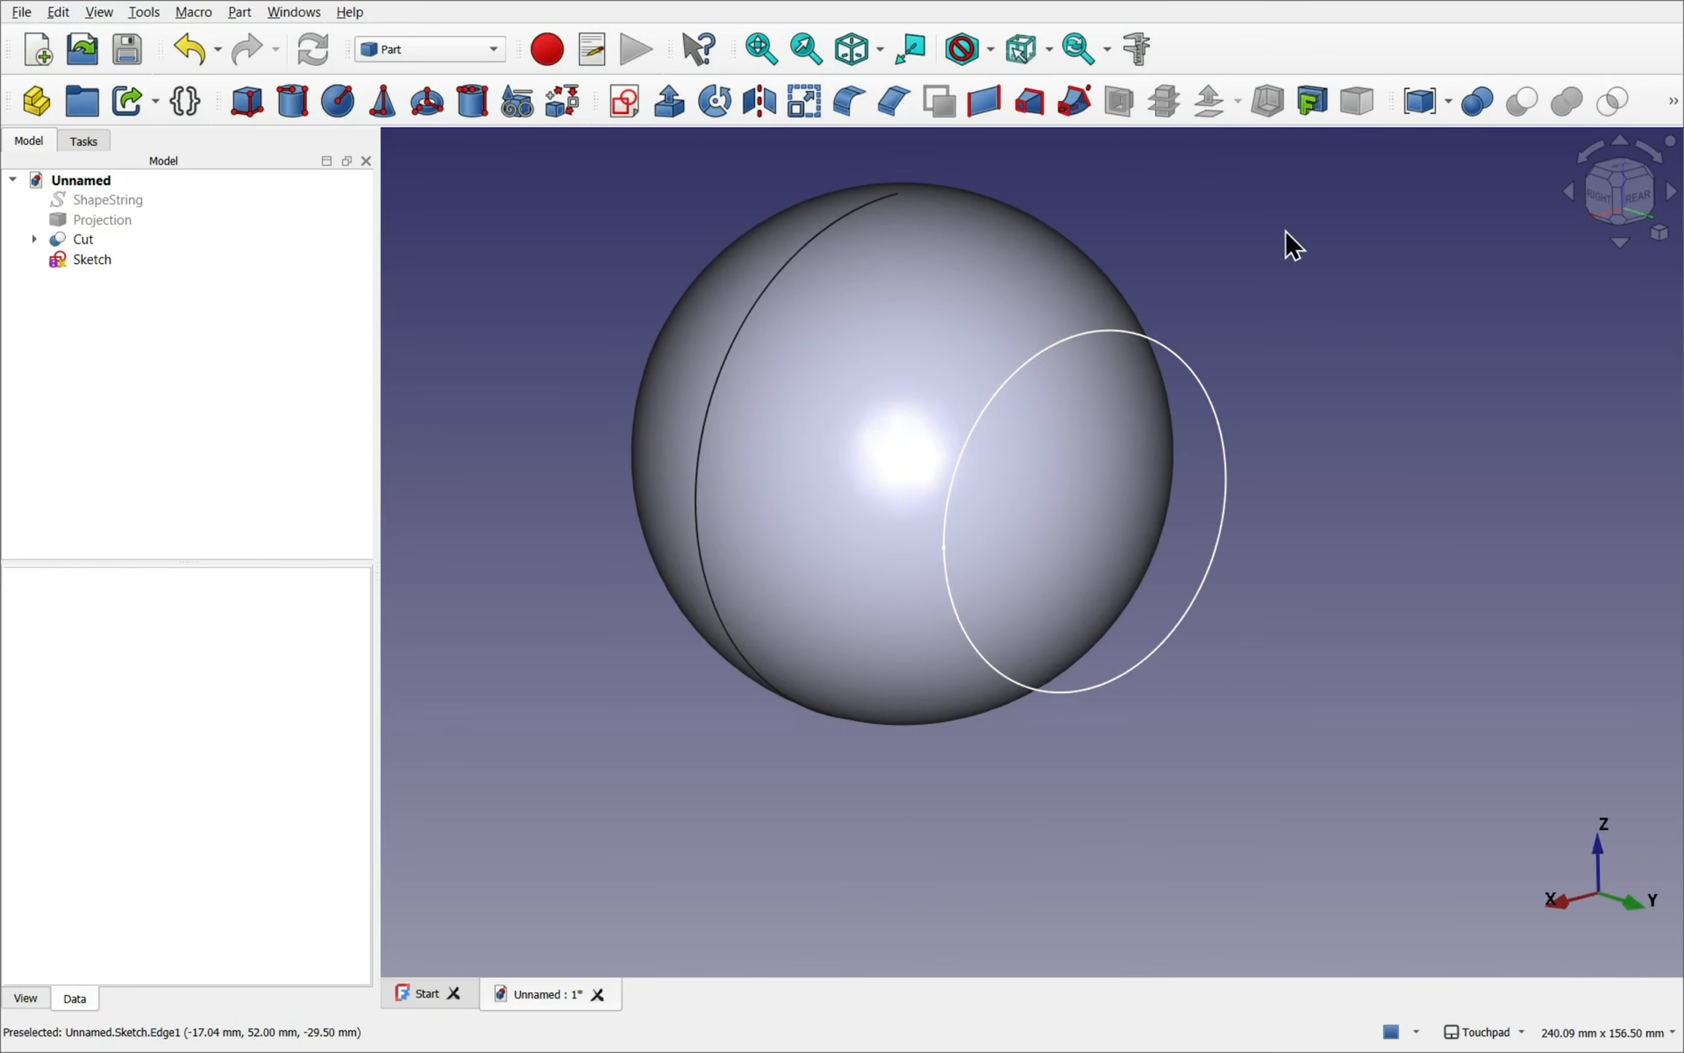
pyautogui.click(1323, 117)
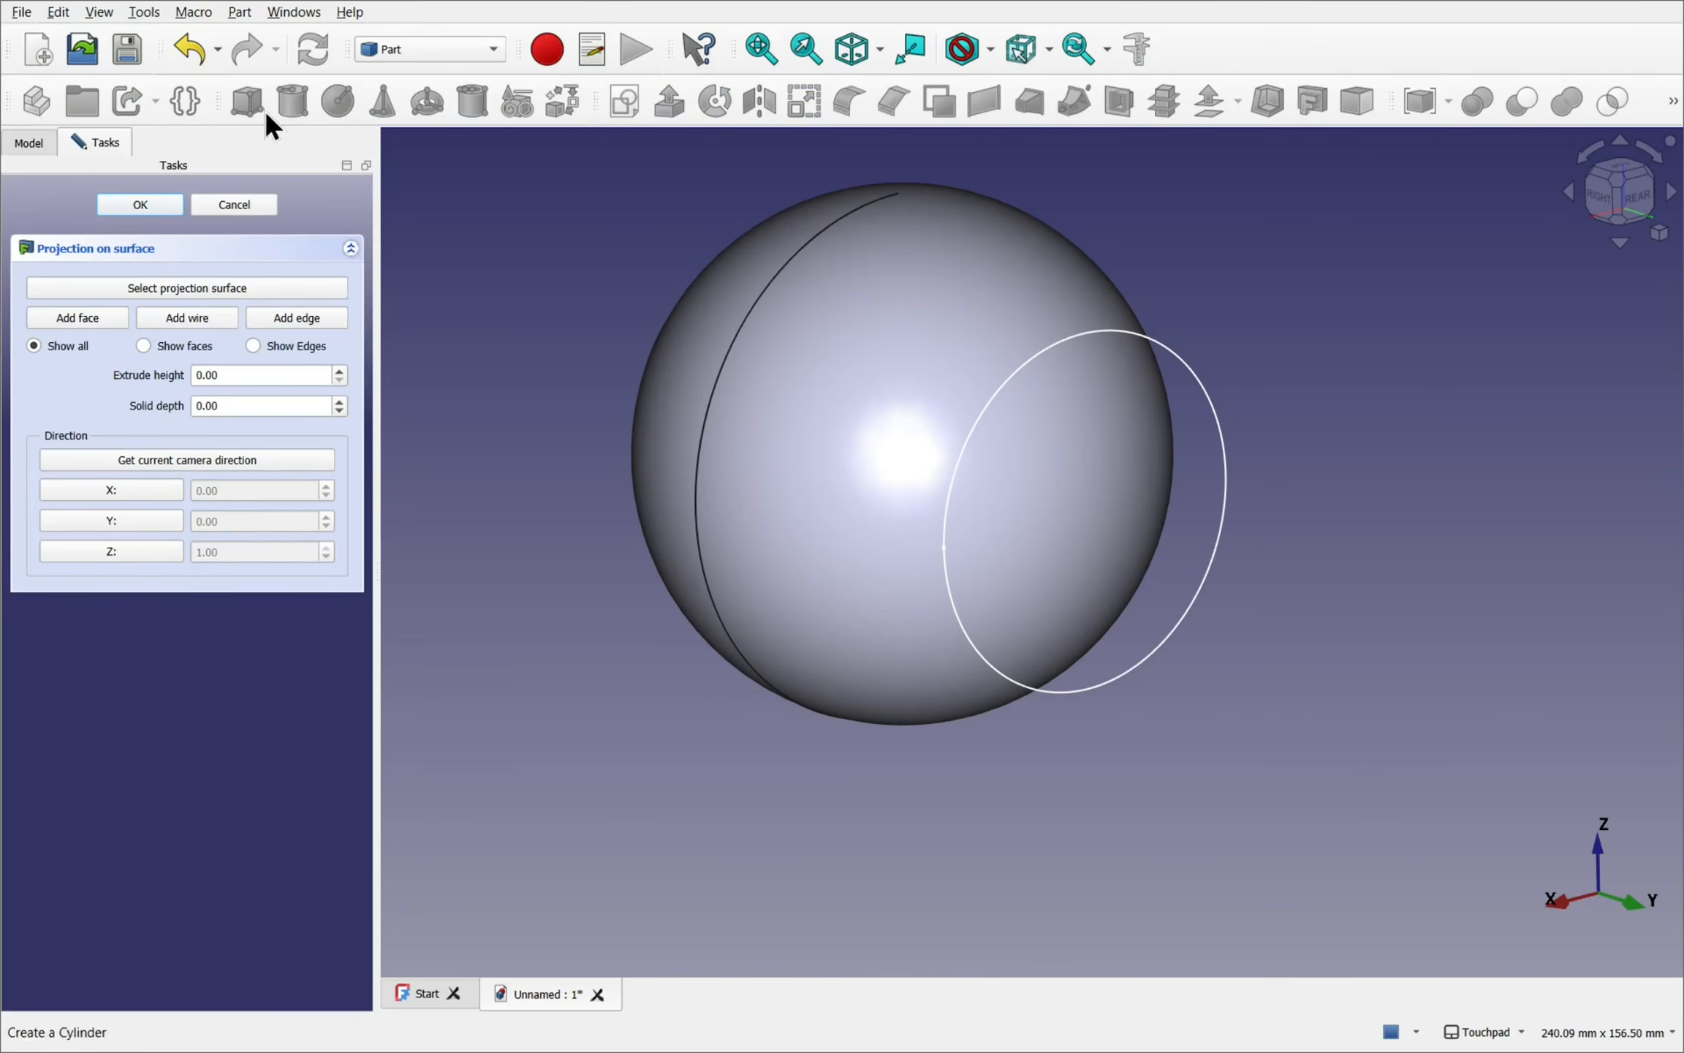
pyautogui.click(208, 287)
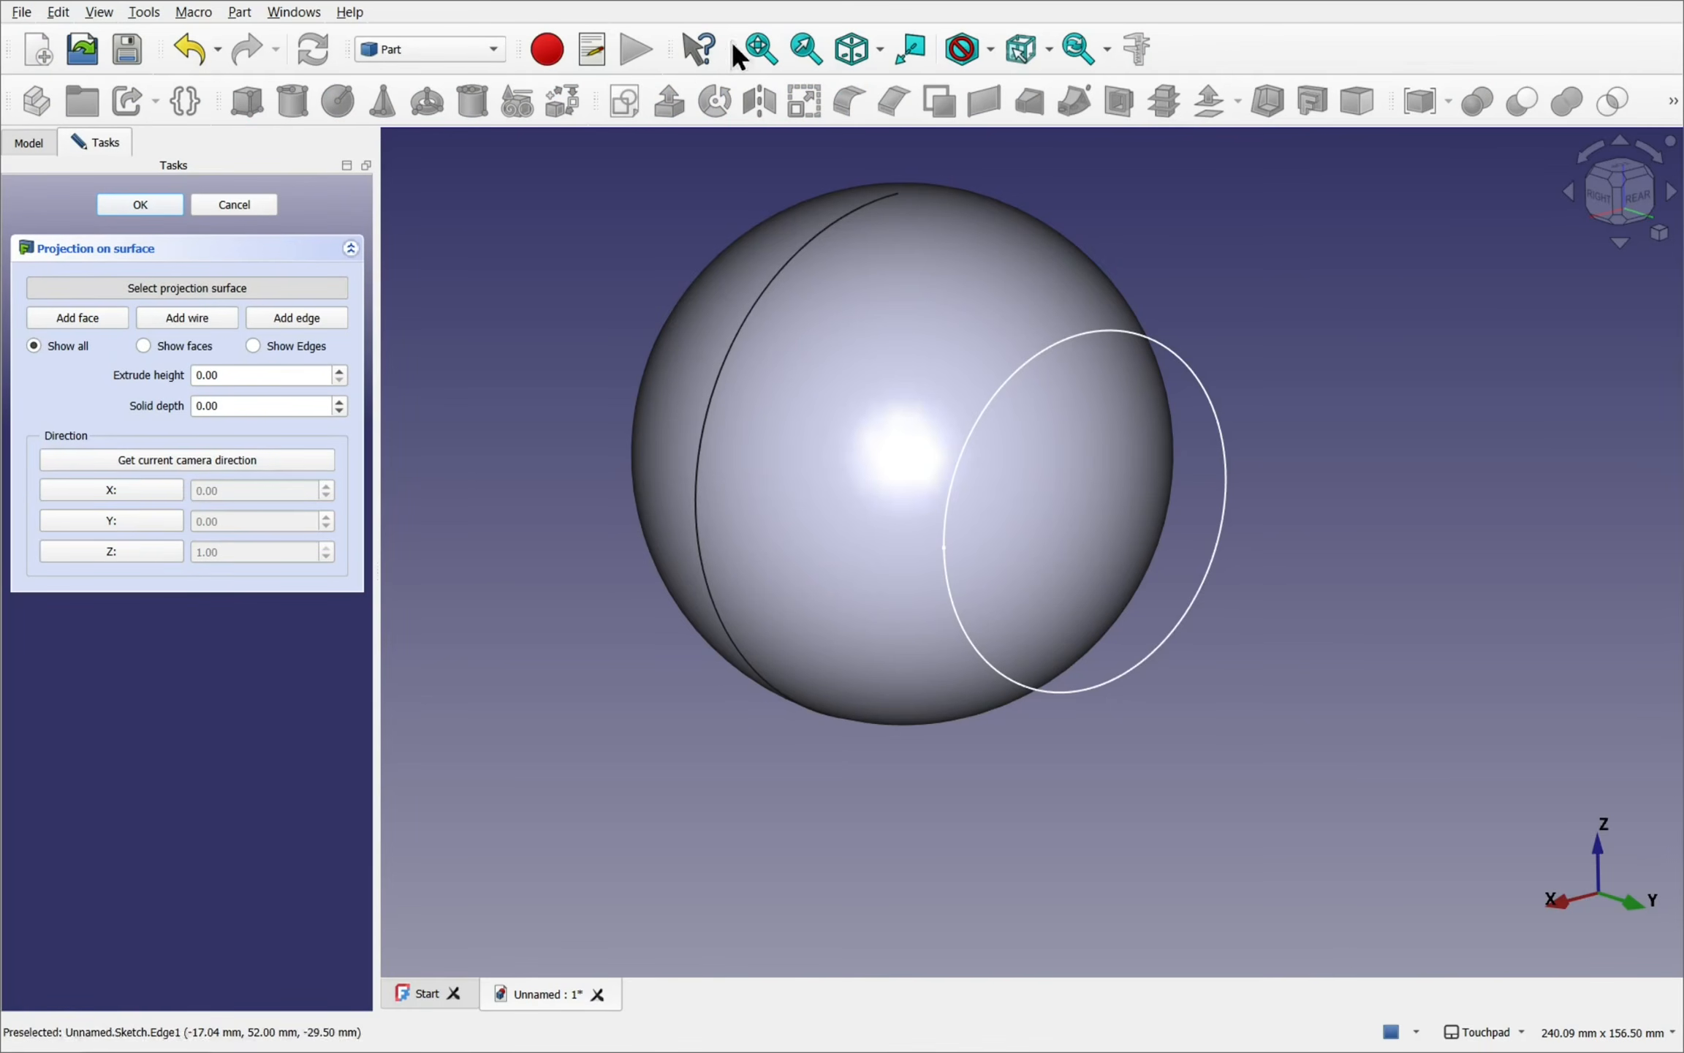
pyautogui.click(948, 323)
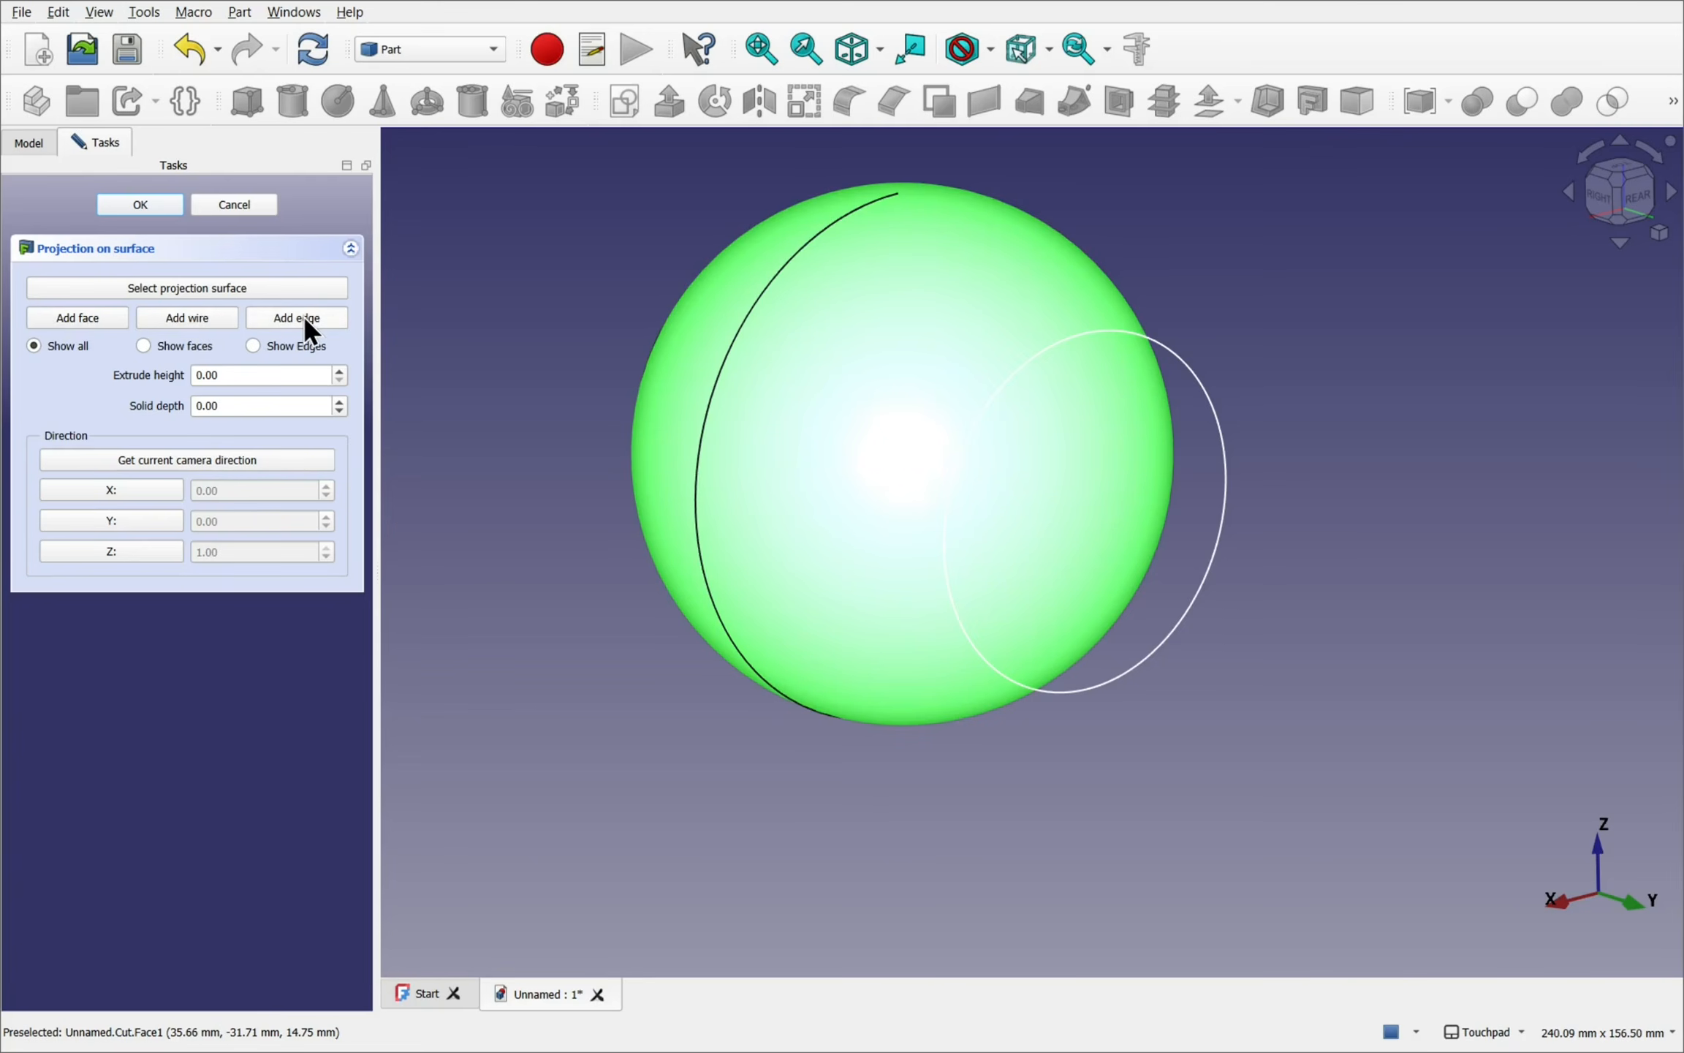
pyautogui.click(1143, 662)
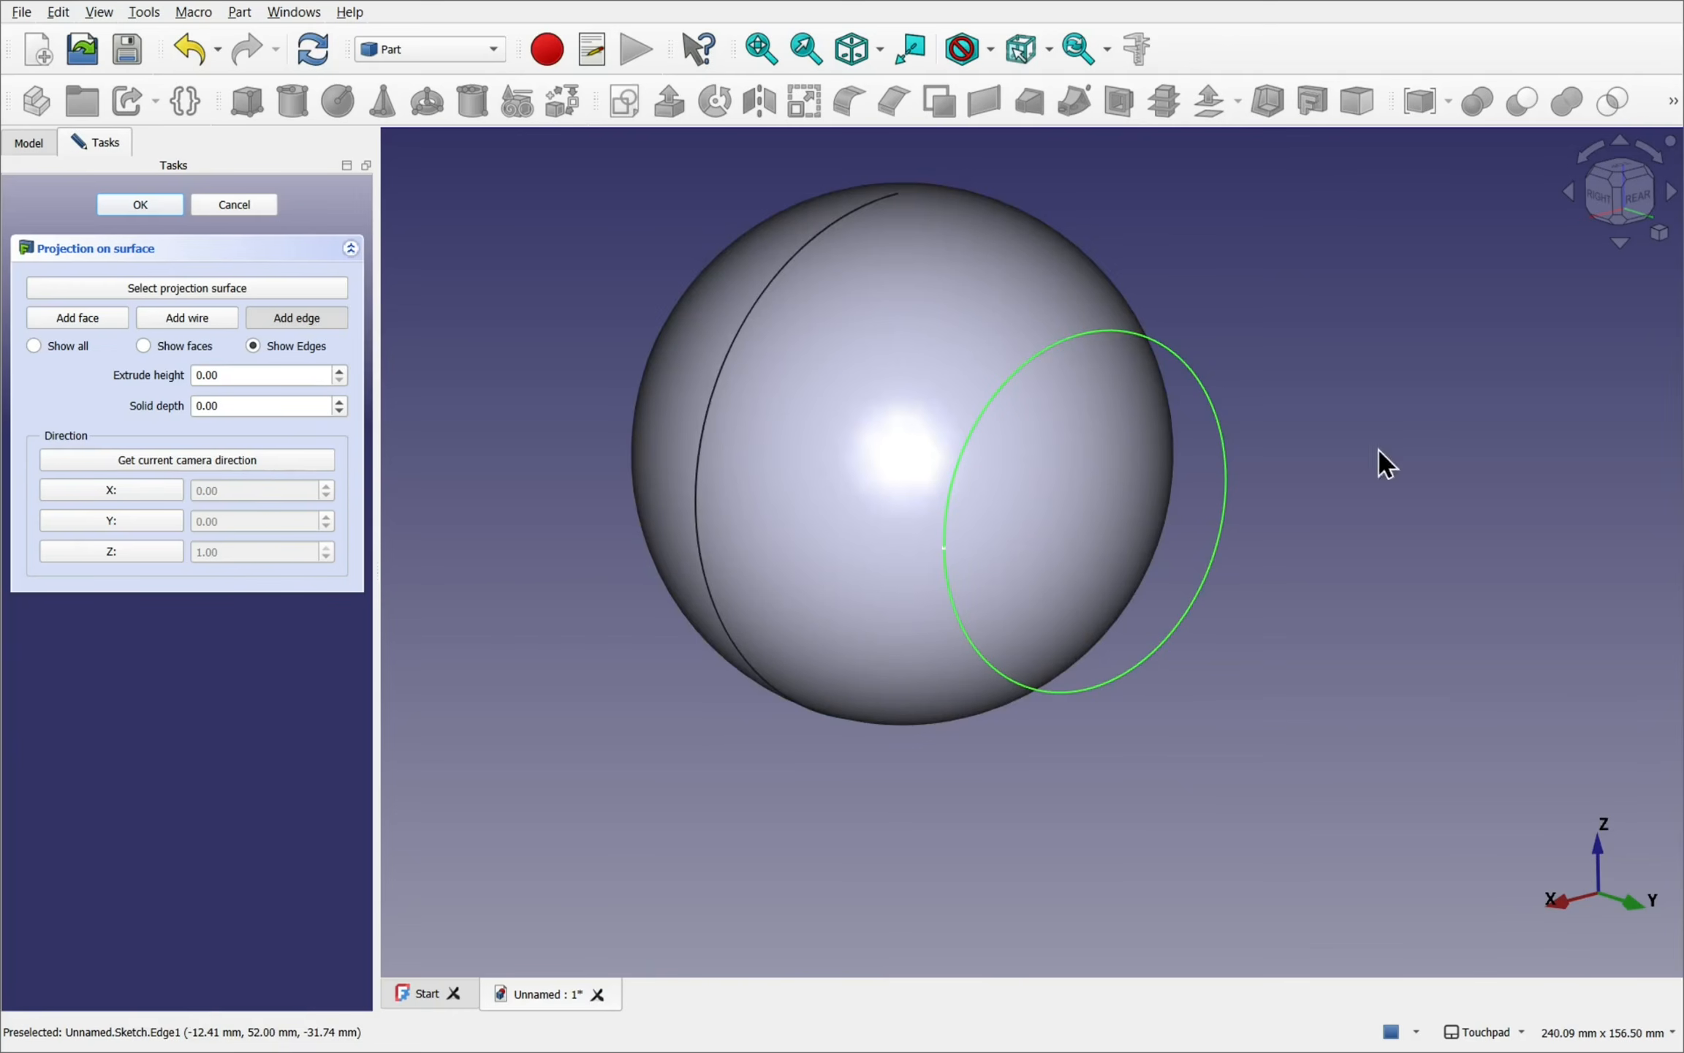
pyautogui.click(1639, 212)
pyautogui.moveTo(1502, 262); pyautogui.dragTo(1335, 211, button='middle')
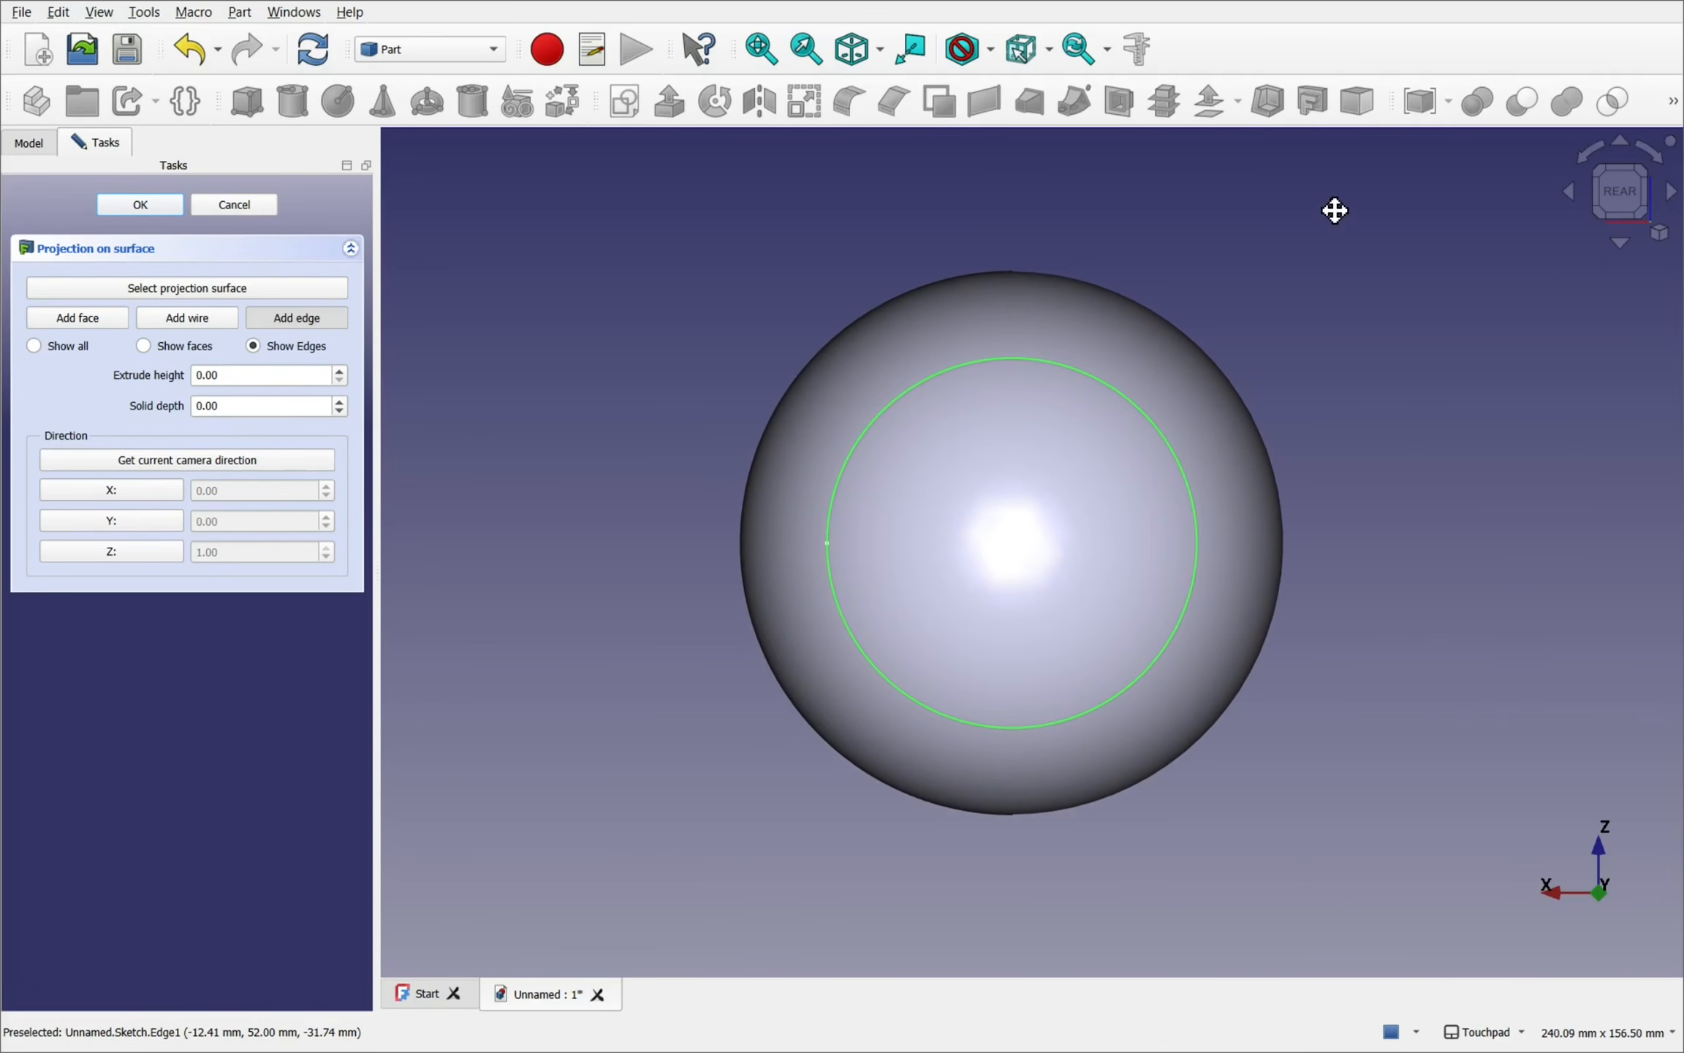
pyautogui.click(194, 466)
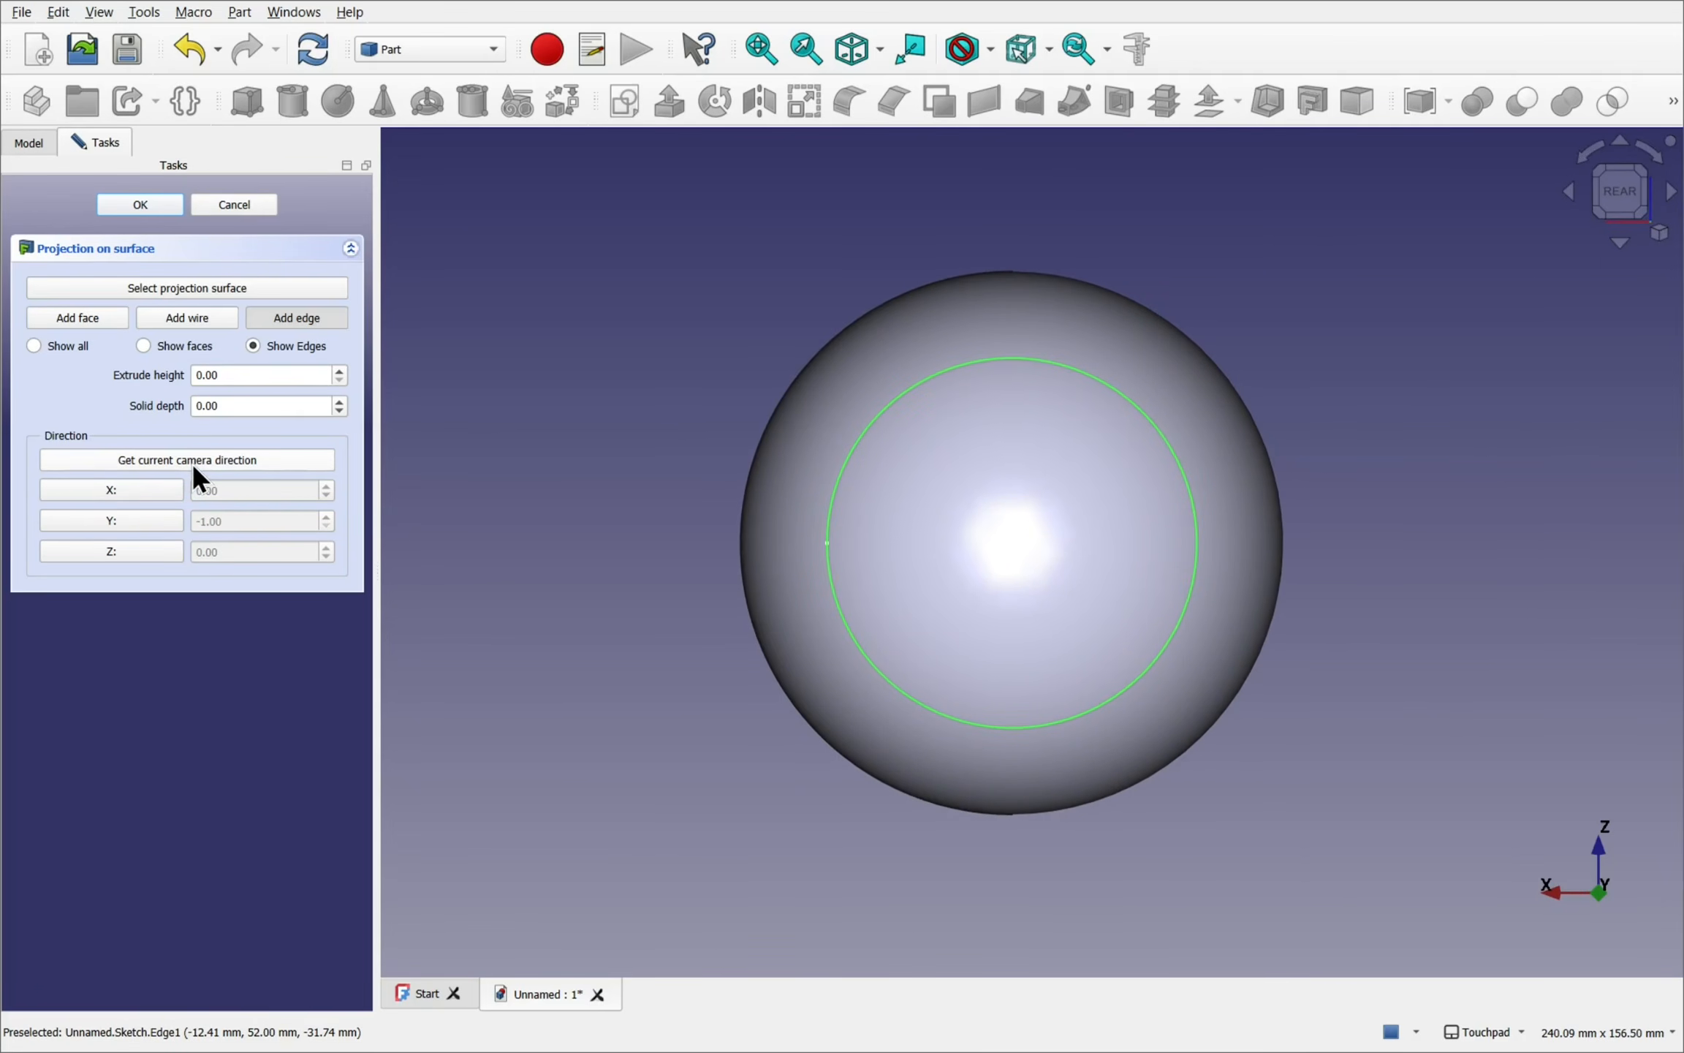
pyautogui.click(146, 204)
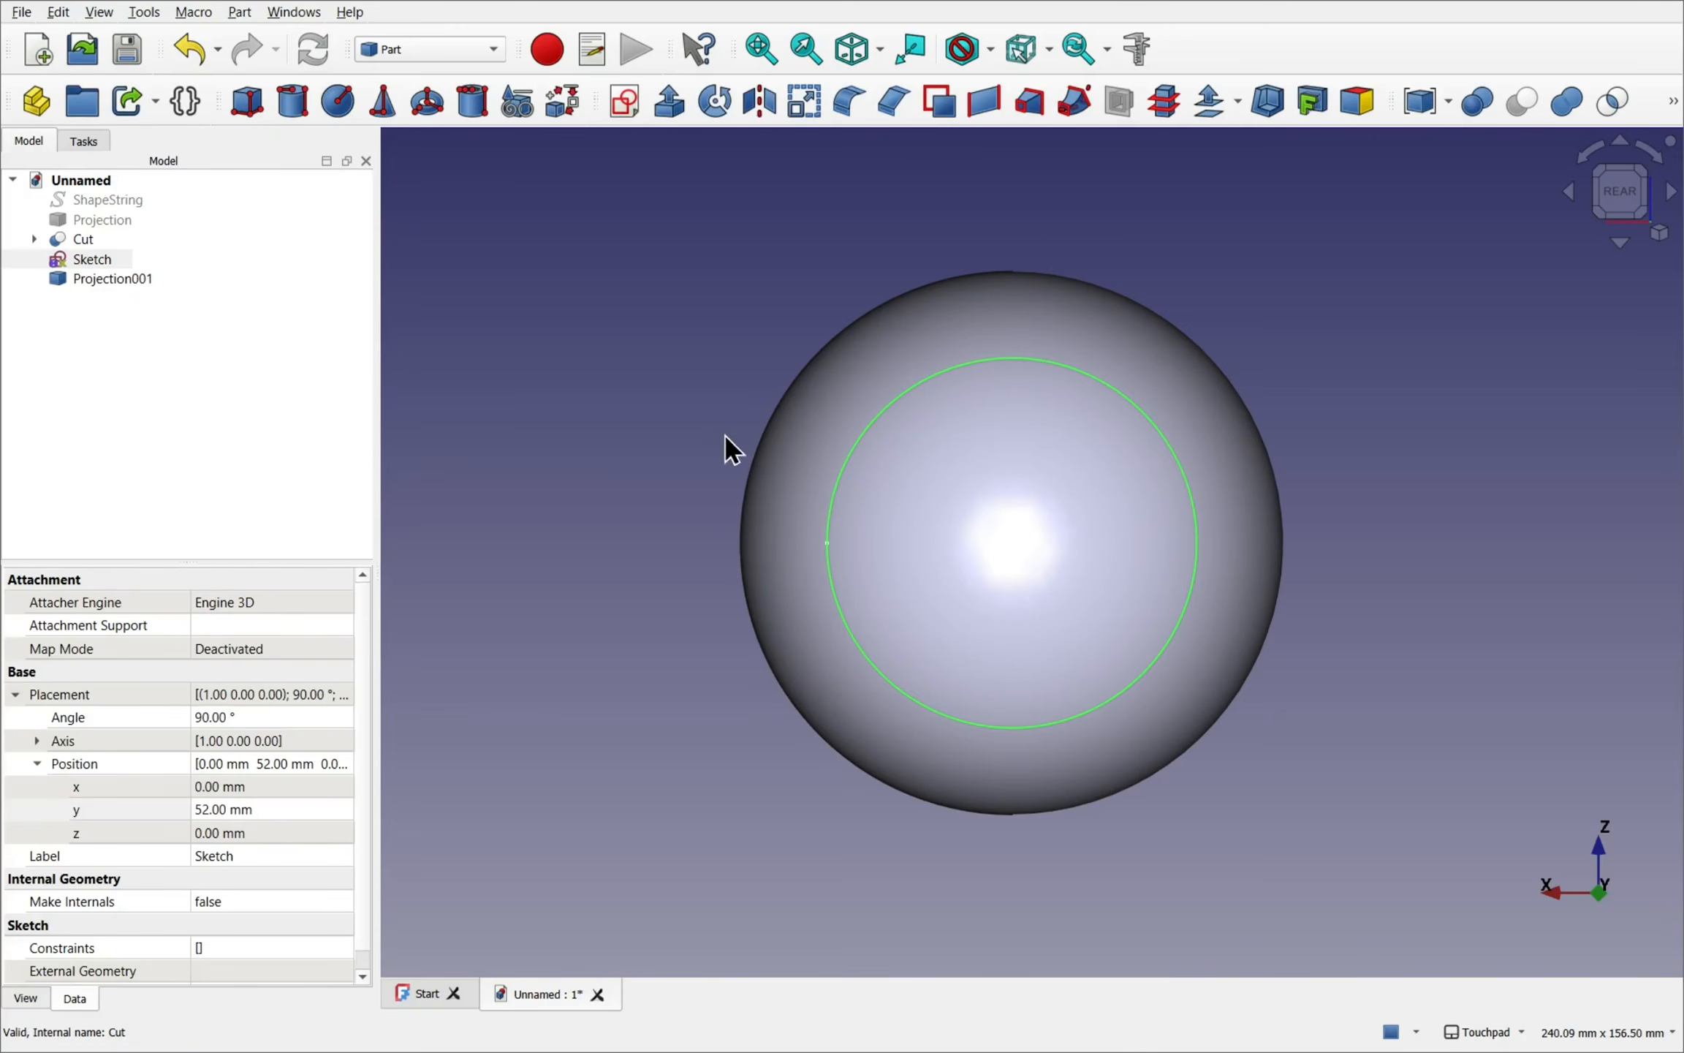
# - Hide the circle sketch and inspect the projected edge on the sphere
pyautogui.moveTo(726, 448); pyautogui.dragTo(834, 339, button='middle')
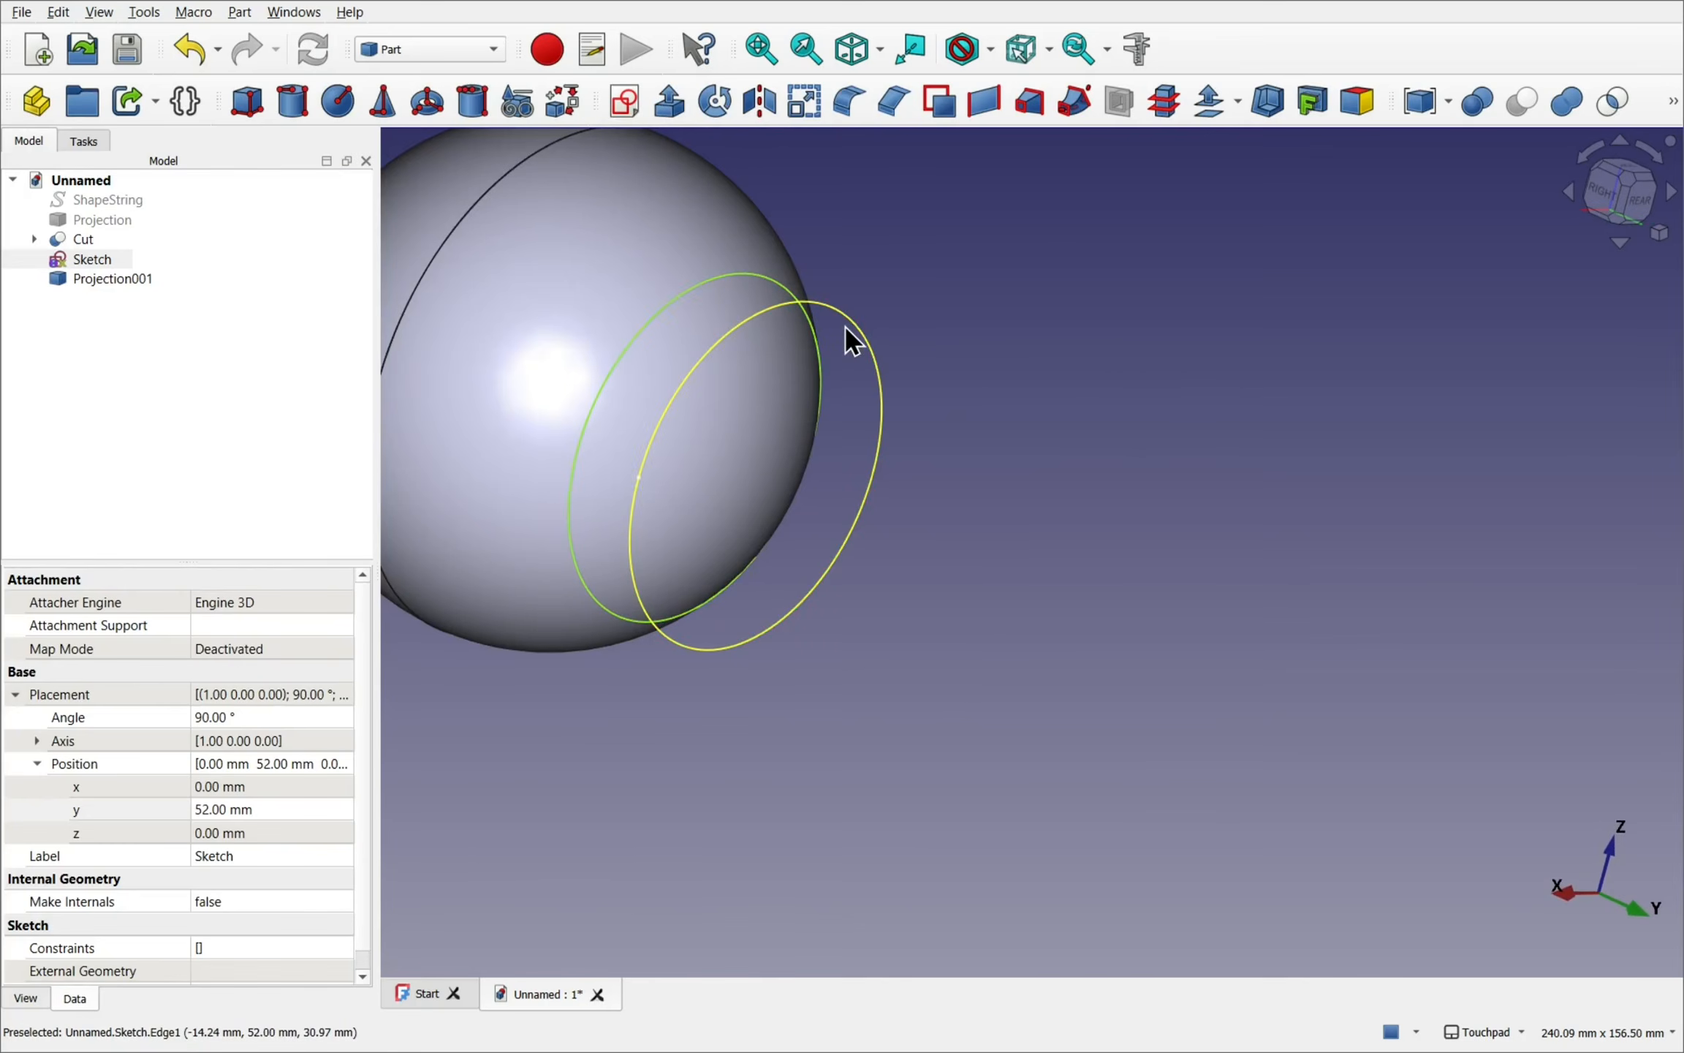
pyautogui.press('space')
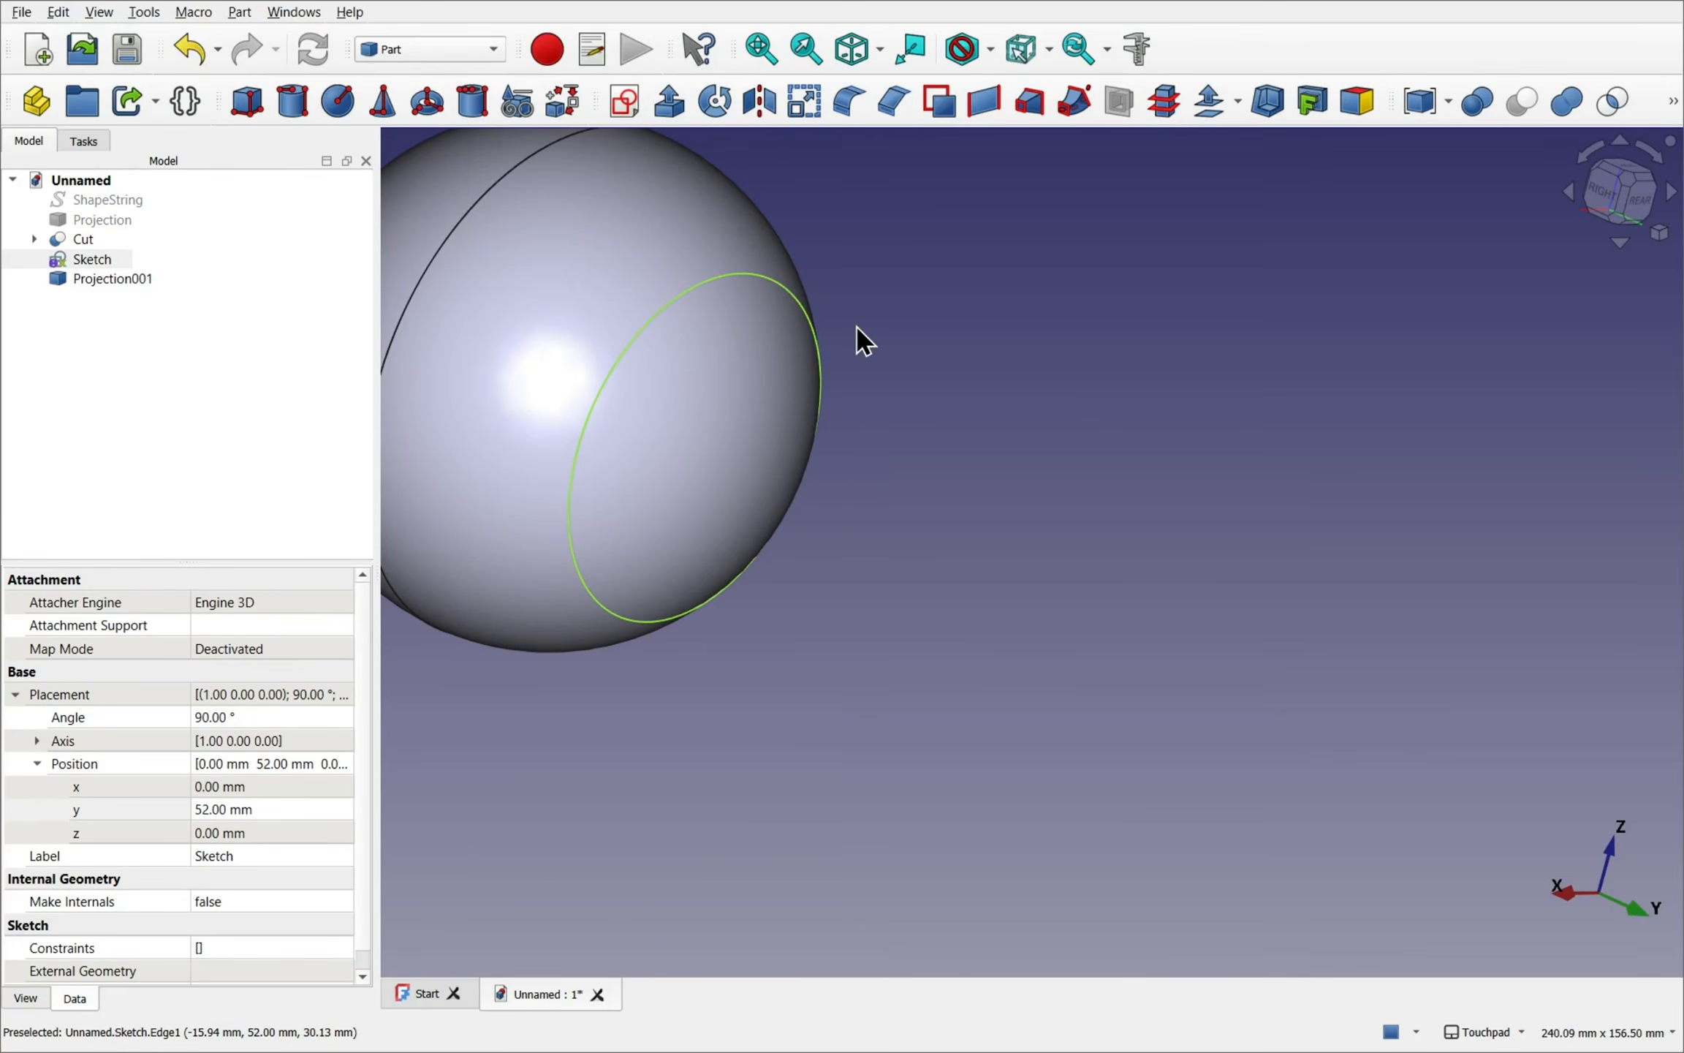
pyautogui.moveTo(839, 369)
pyautogui.mouseDown(button='middle')
pyautogui.moveTo(693, 319)
pyautogui.moveTo(594, 126)
pyautogui.moveTo(601, 152)
pyautogui.mouseUp(button='middle')
pyautogui.moveTo(762, 207); pyautogui.dragTo(1045, 236, button='middle')
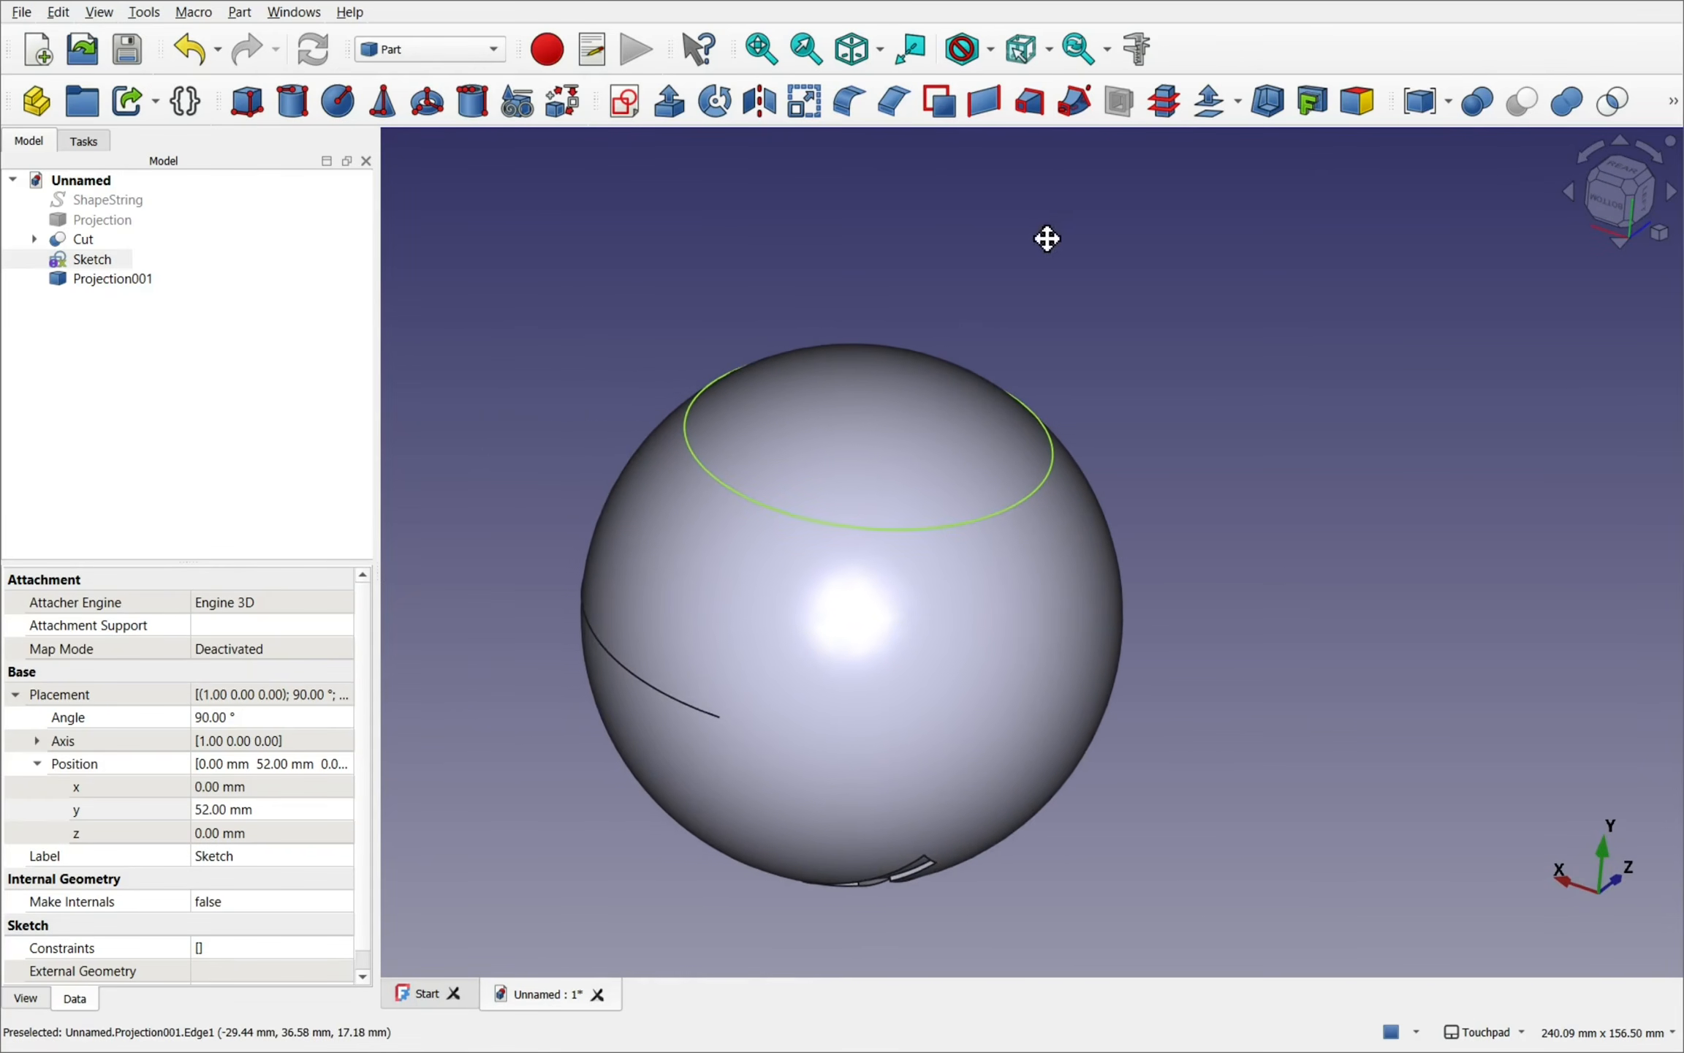
# - Set the projected circle's height to 10 mm and temporarily hide the sphere to check for an extrusion
pyautogui.click(139, 285)
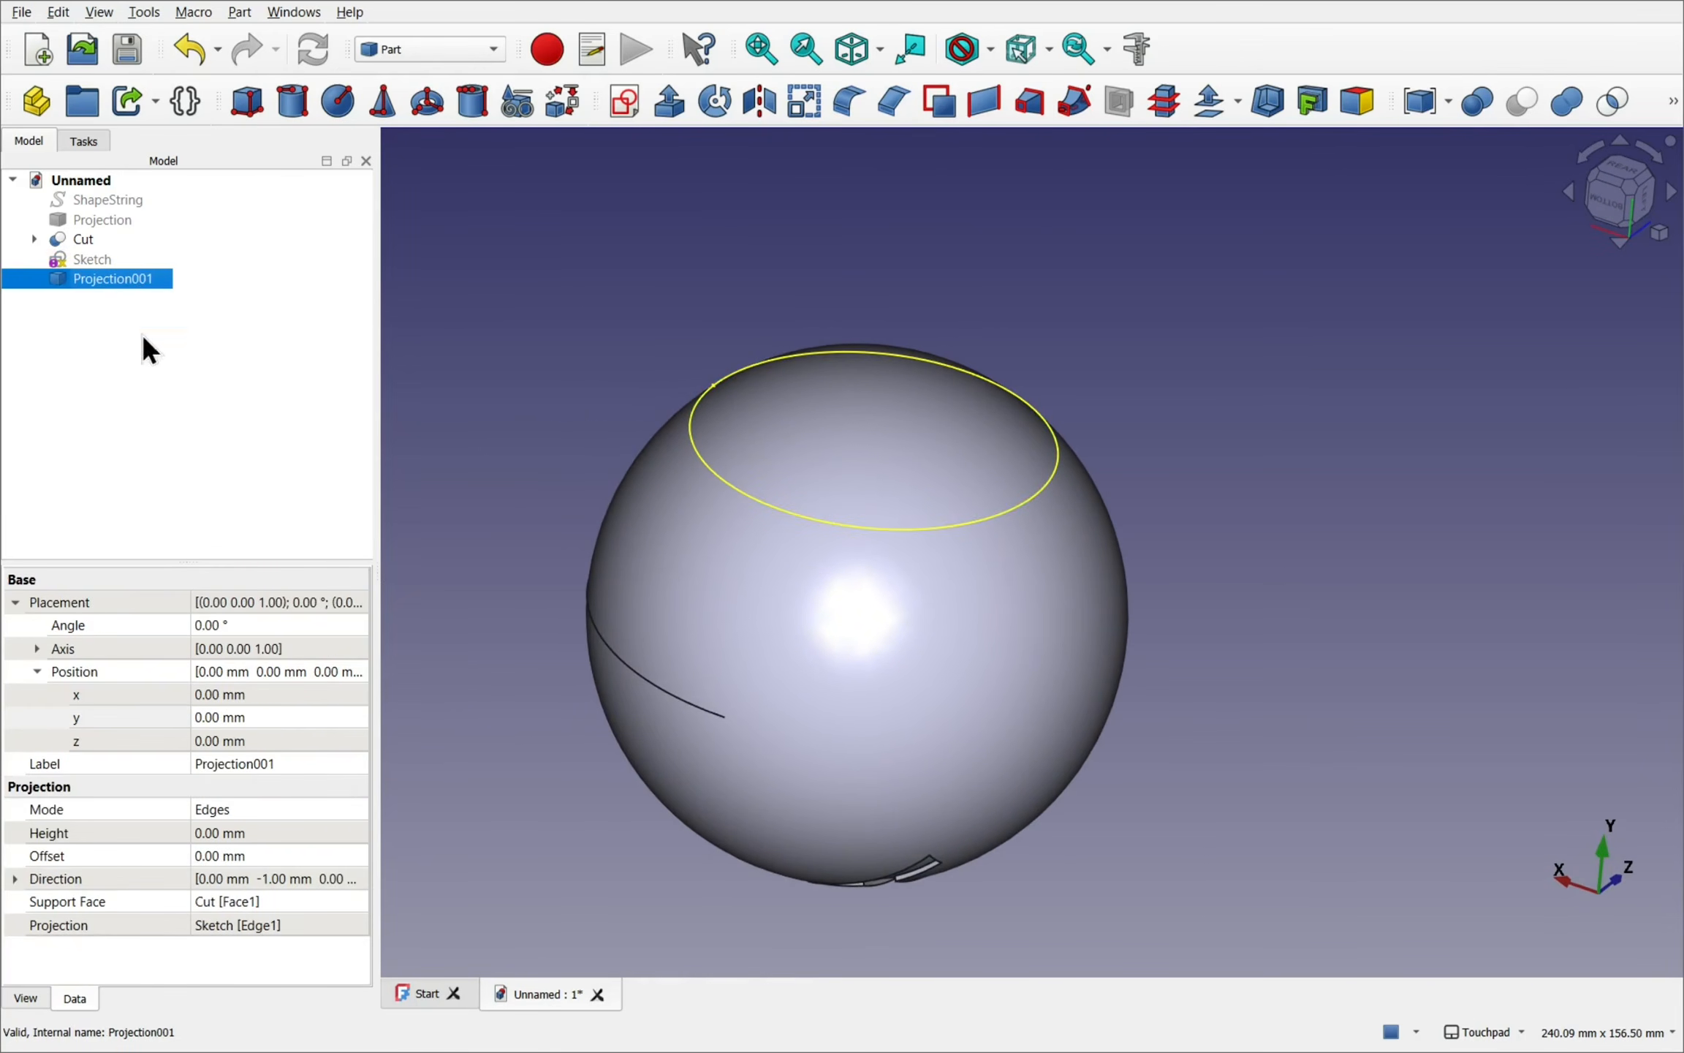
pyautogui.click(293, 832)
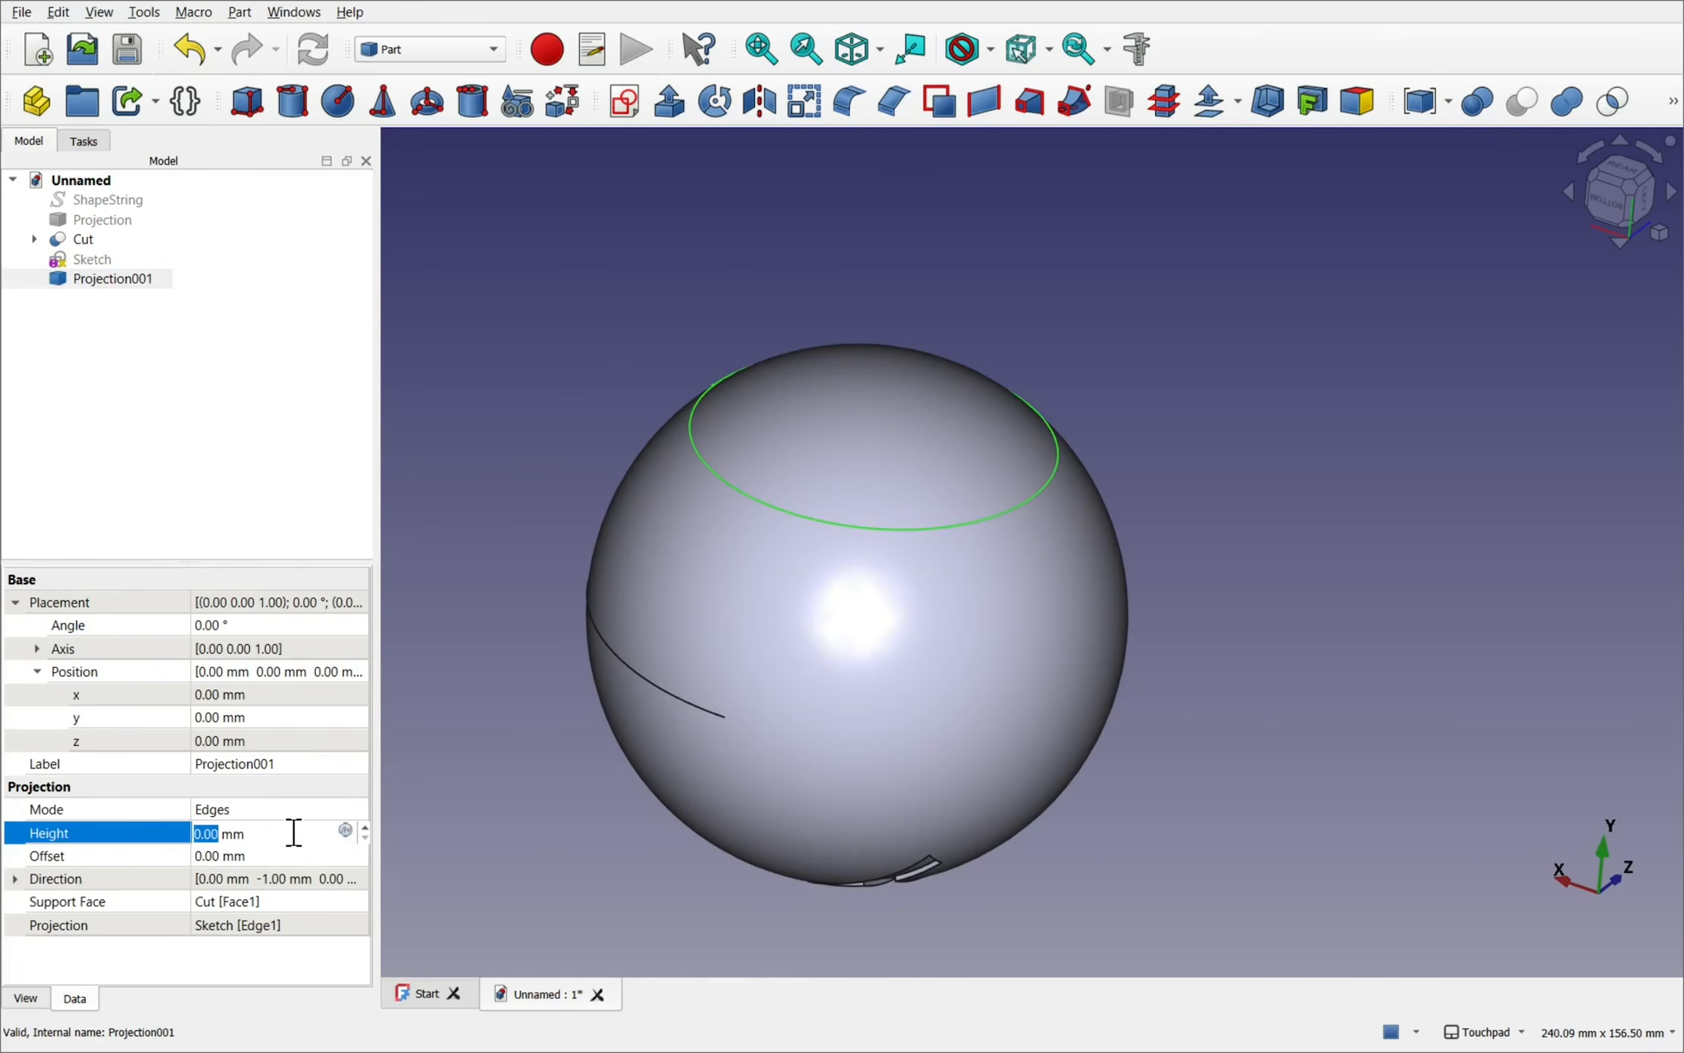
pyautogui.write('10')
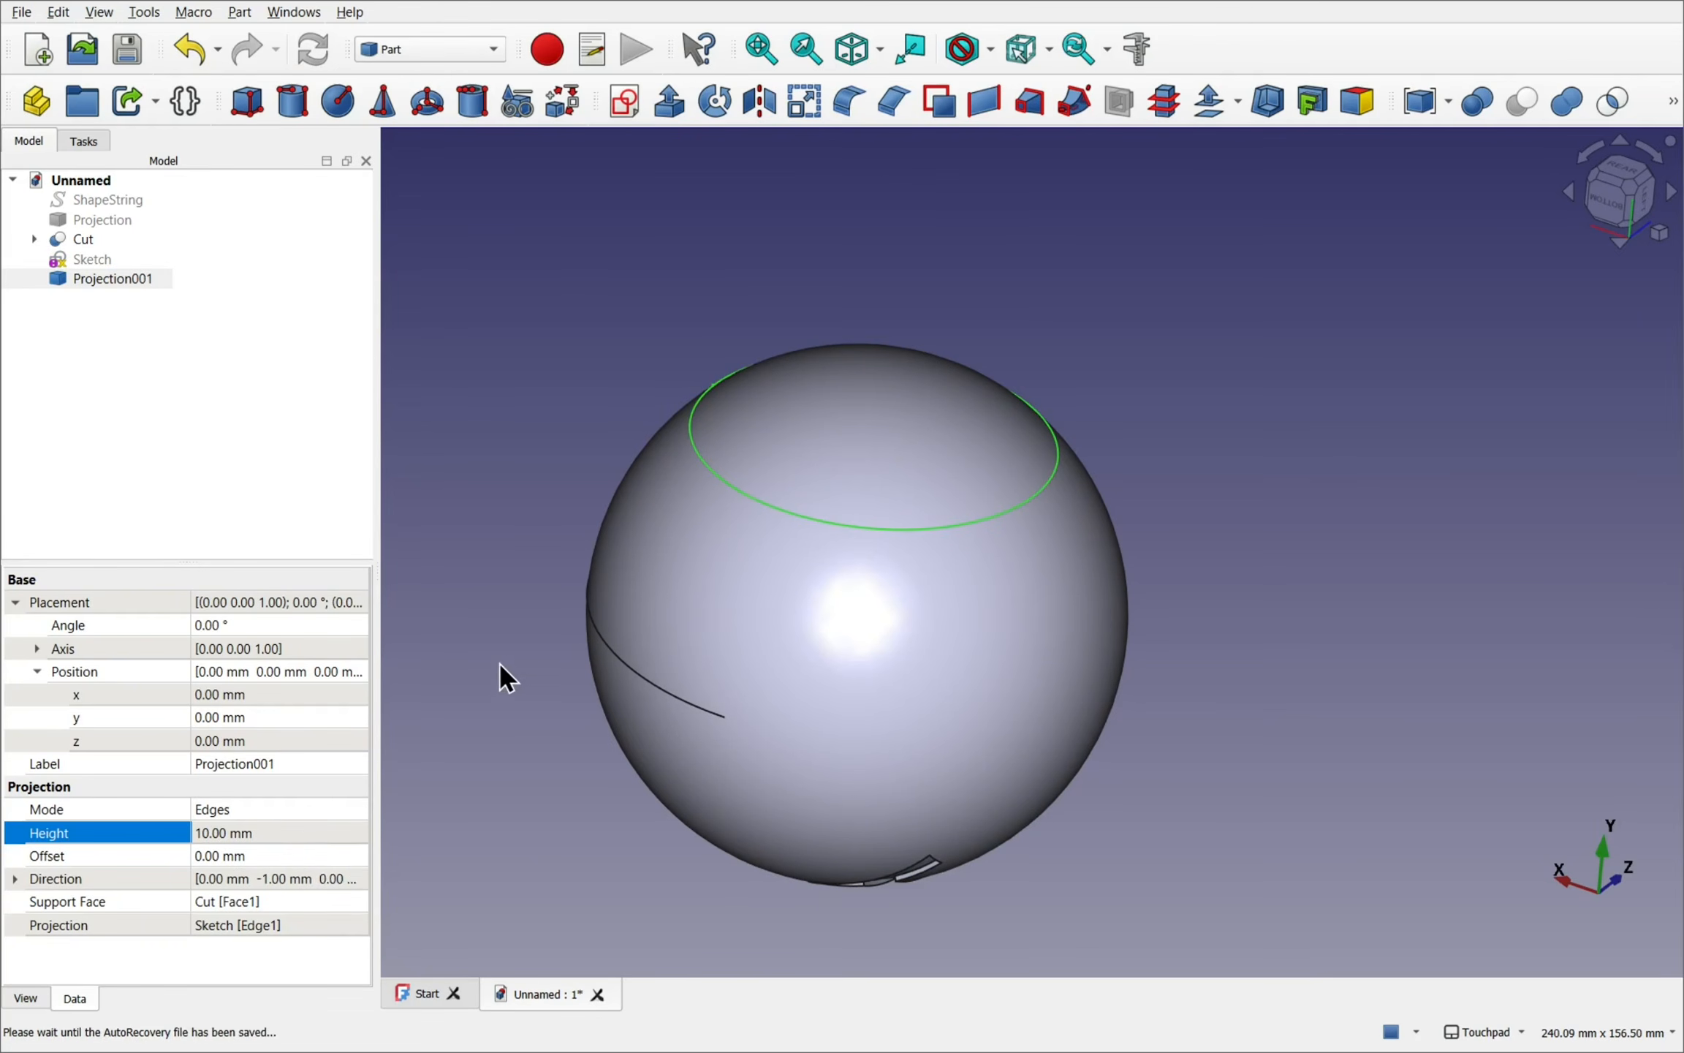
pyautogui.click(498, 661)
pyautogui.click(804, 589)
pyautogui.press('space')
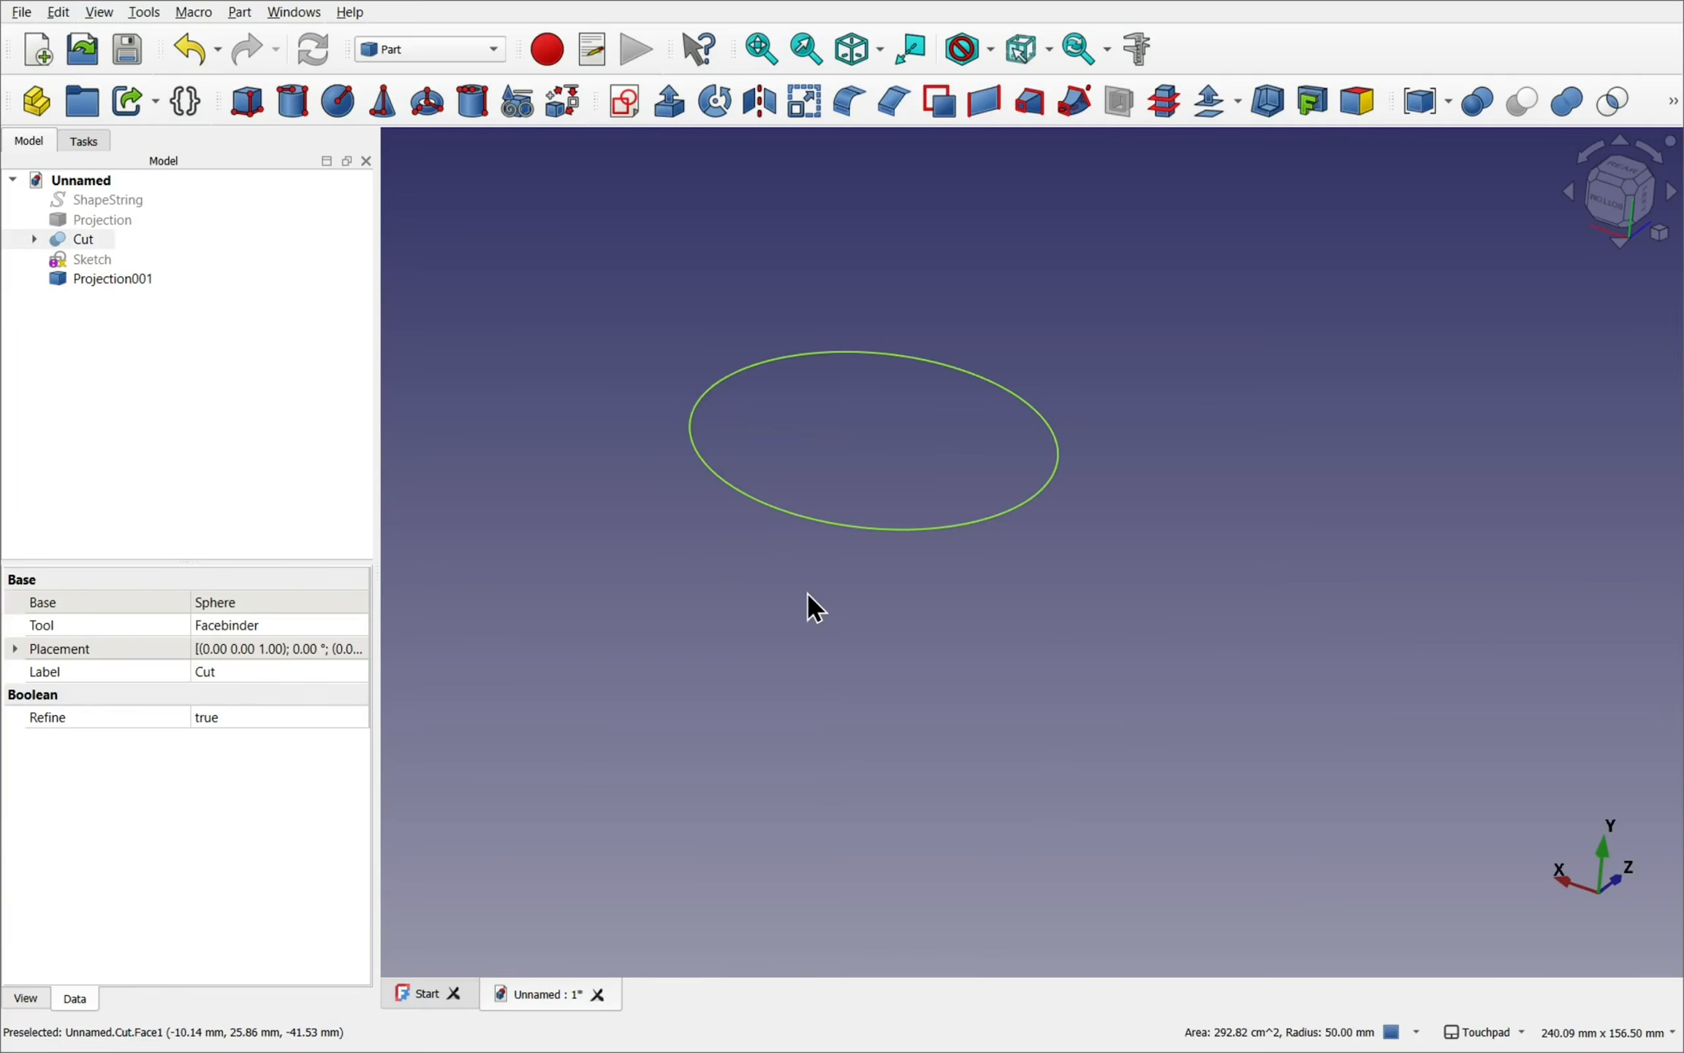
pyautogui.press('space')
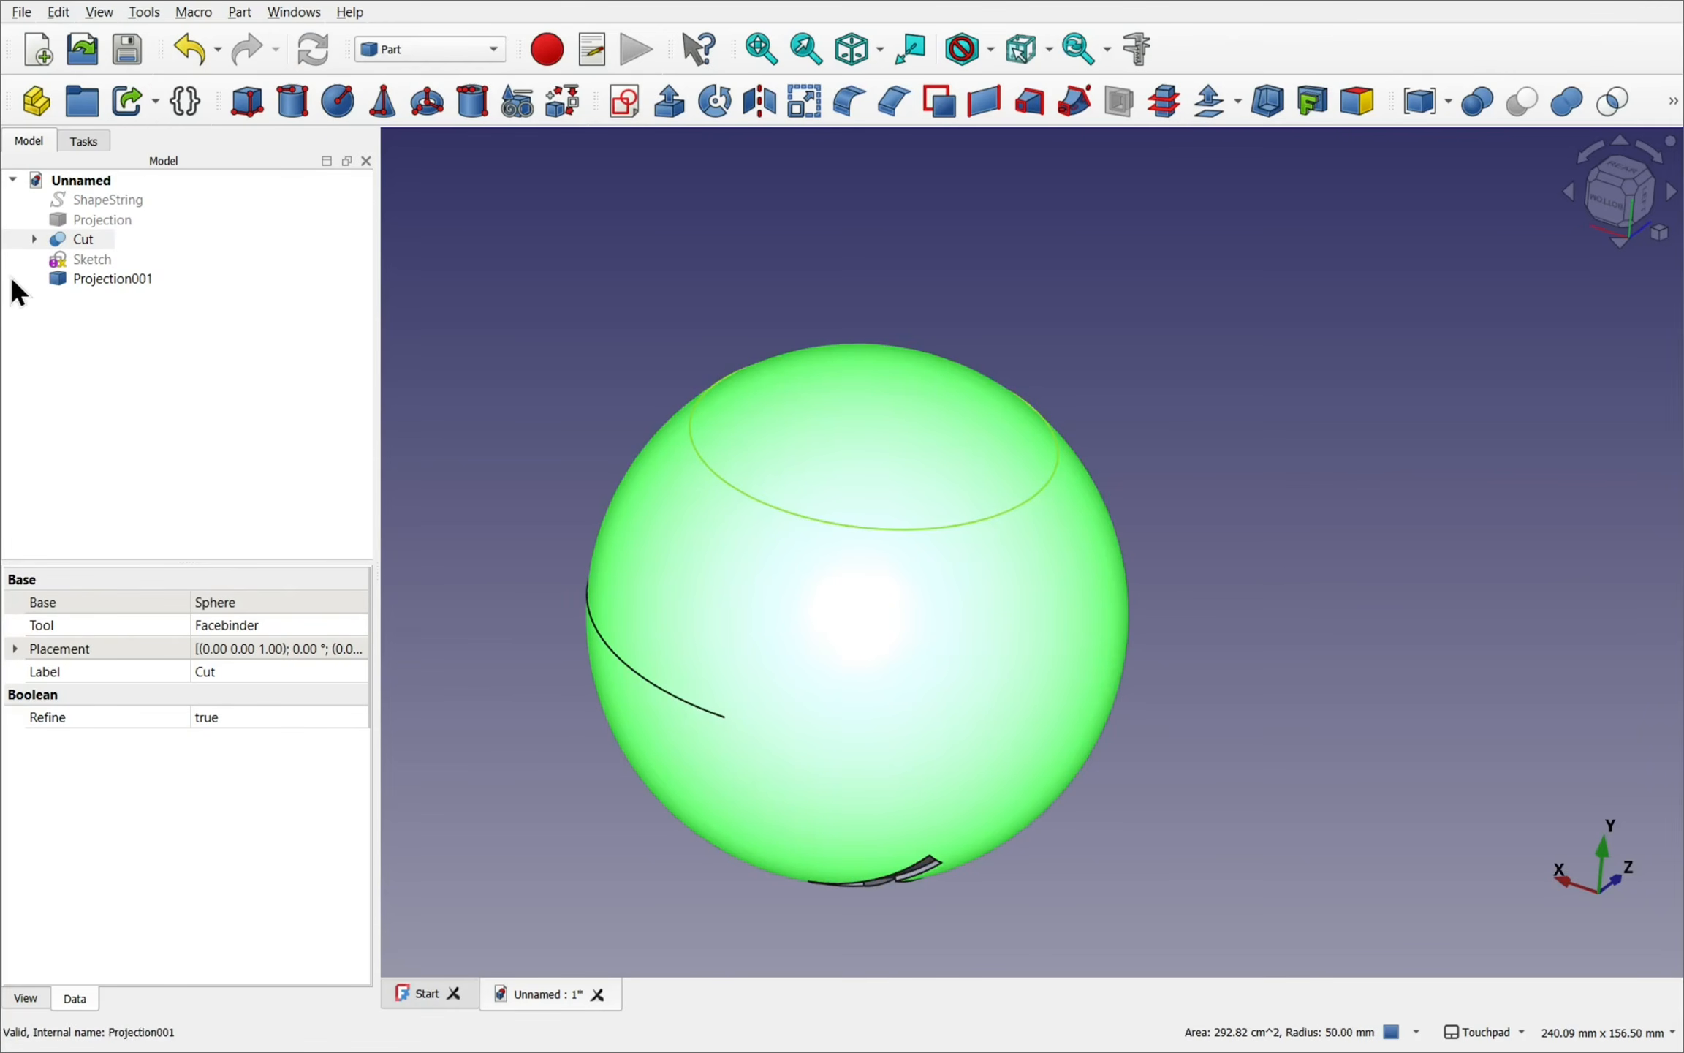
# - Try a height of 20 mm on the projected circle edge and delete that projection
pyautogui.click(82, 264)
pyautogui.click(101, 280)
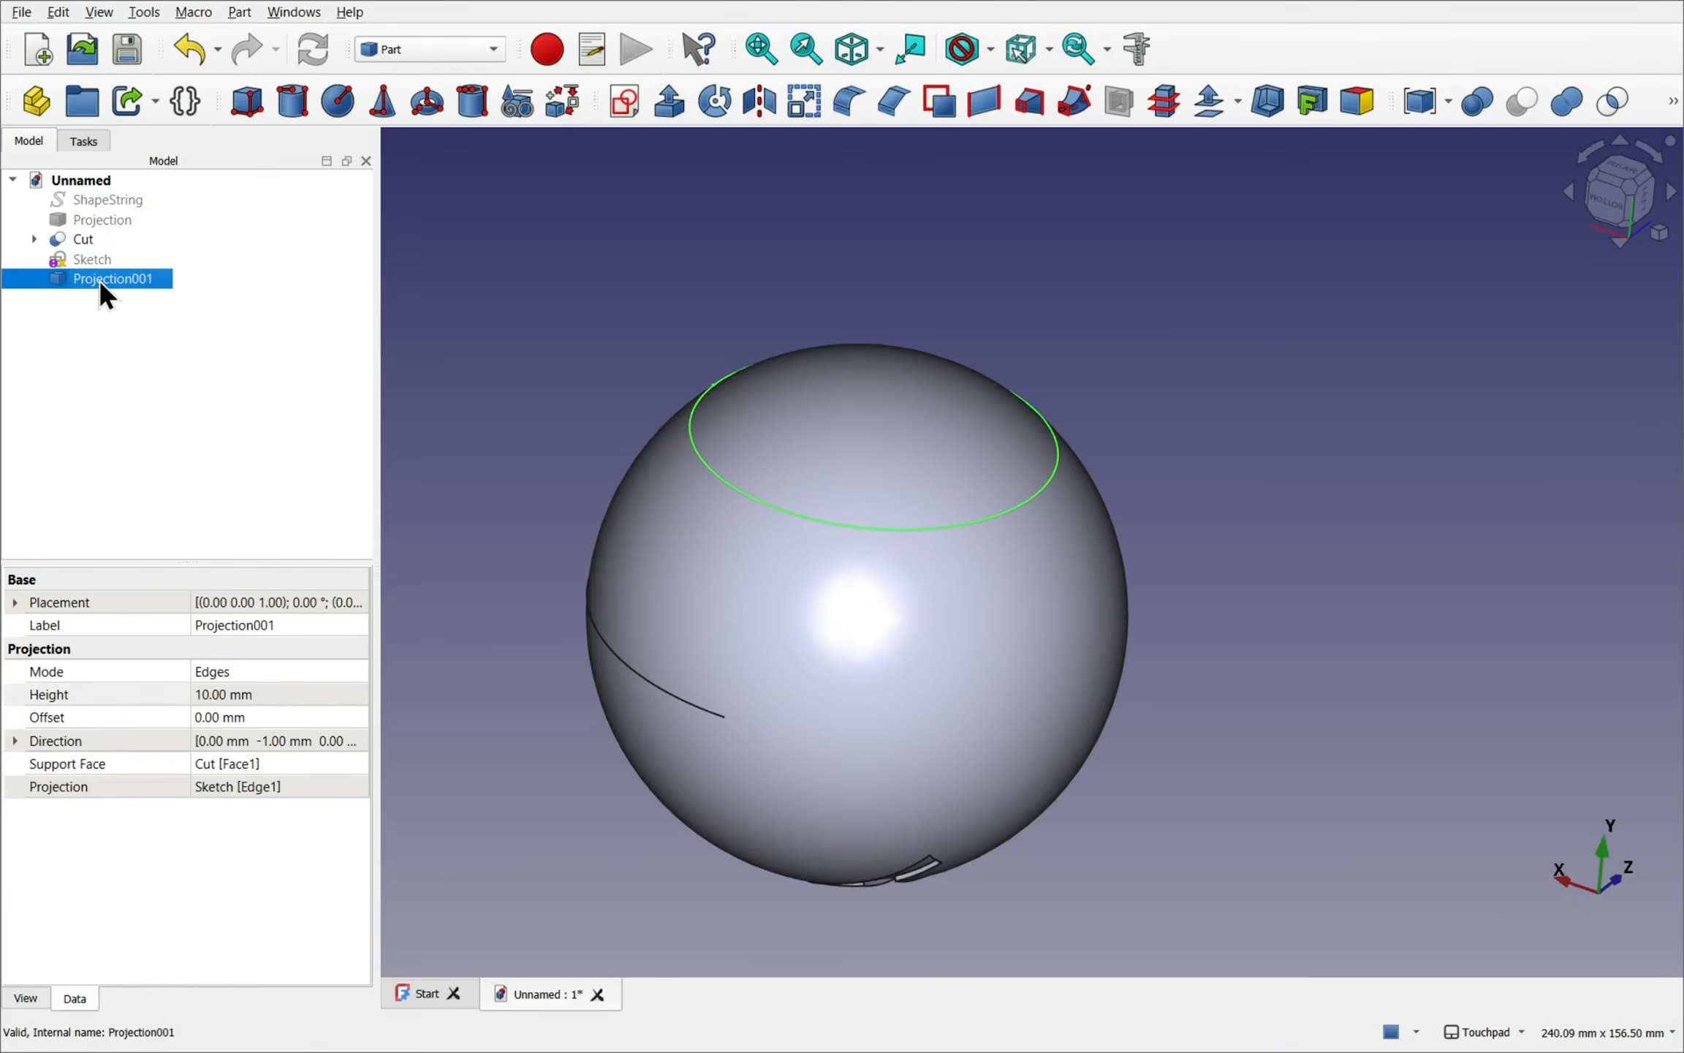
pyautogui.click(272, 694)
pyautogui.write('20')
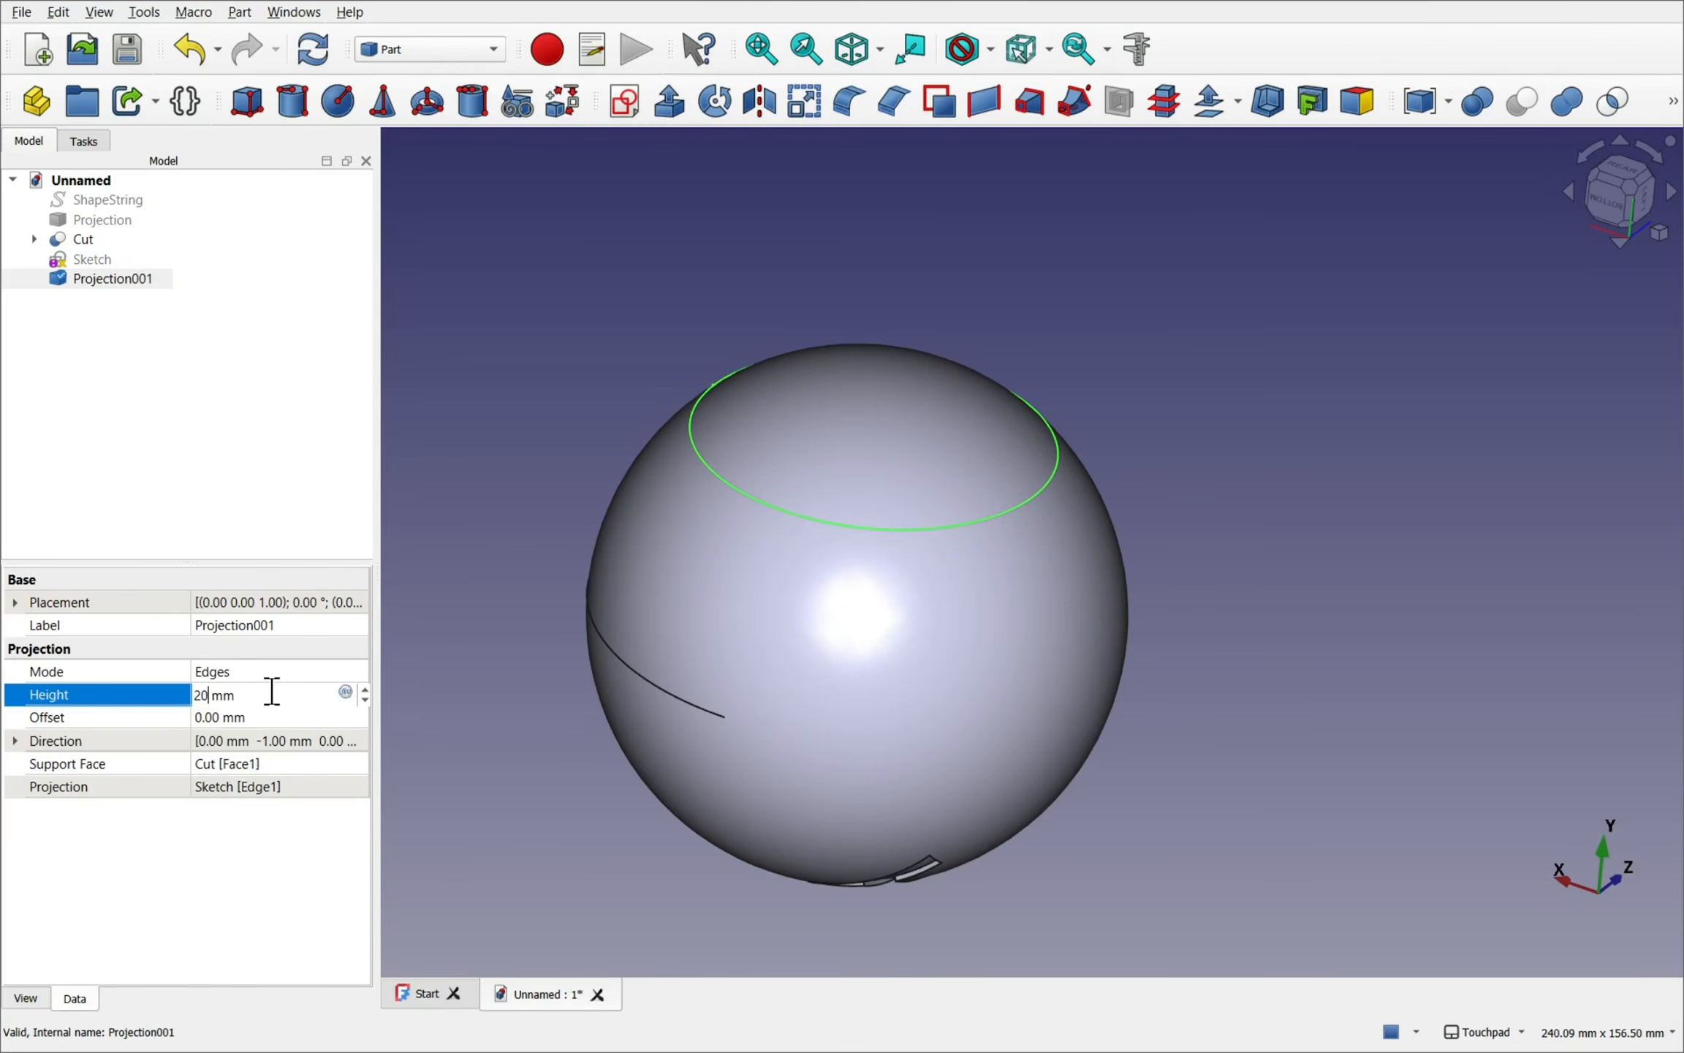
pyautogui.press('Return')
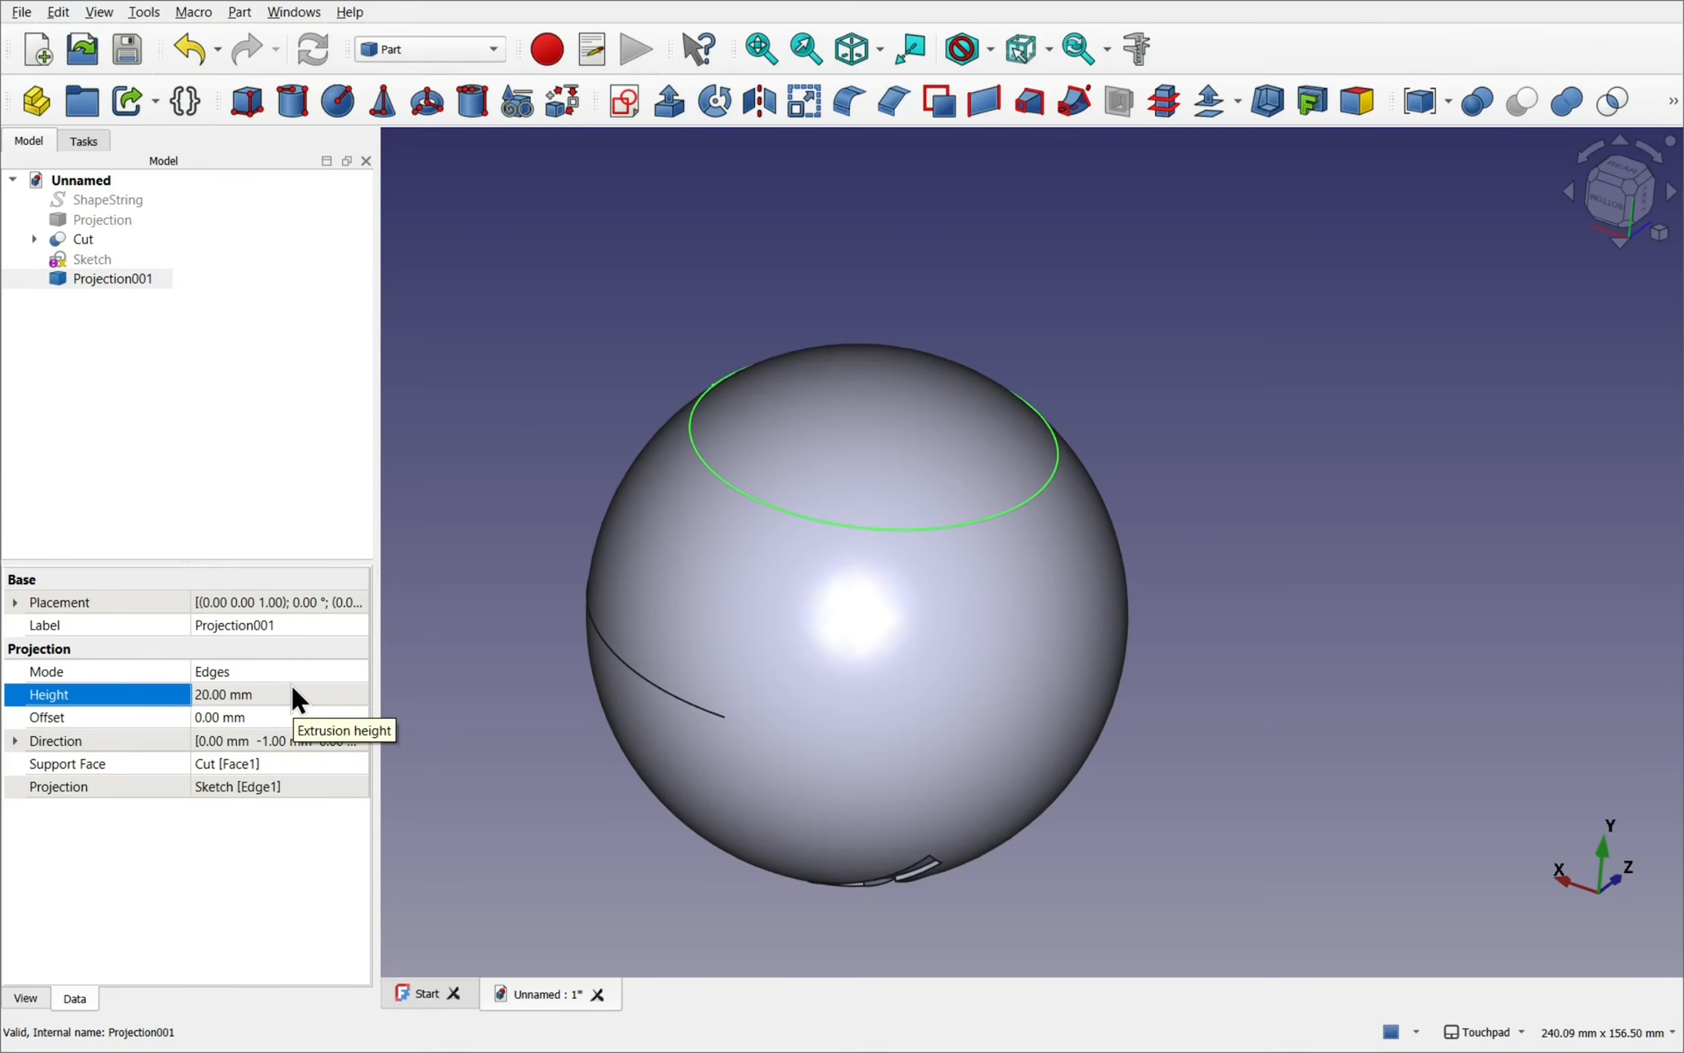
pyautogui.click(110, 279)
pyautogui.press('Delete')
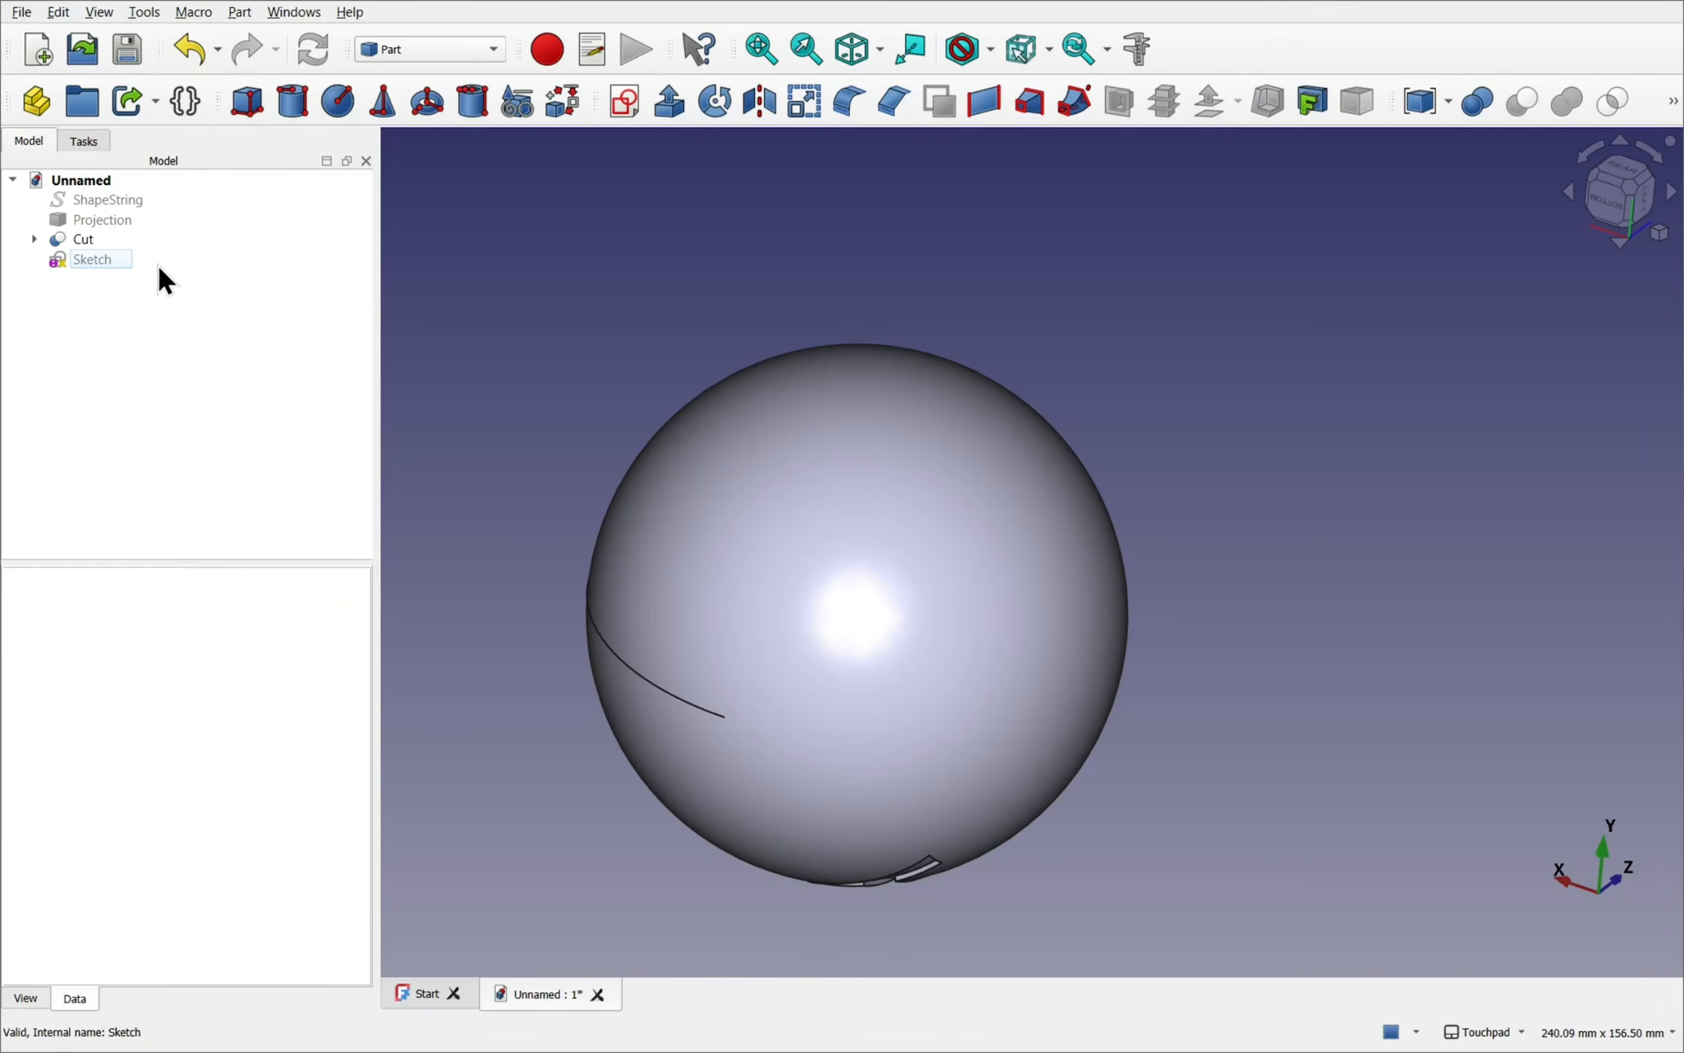
# - Show the circle sketch and make a face from its wire
pyautogui.click(102, 260)
pyautogui.press('space')
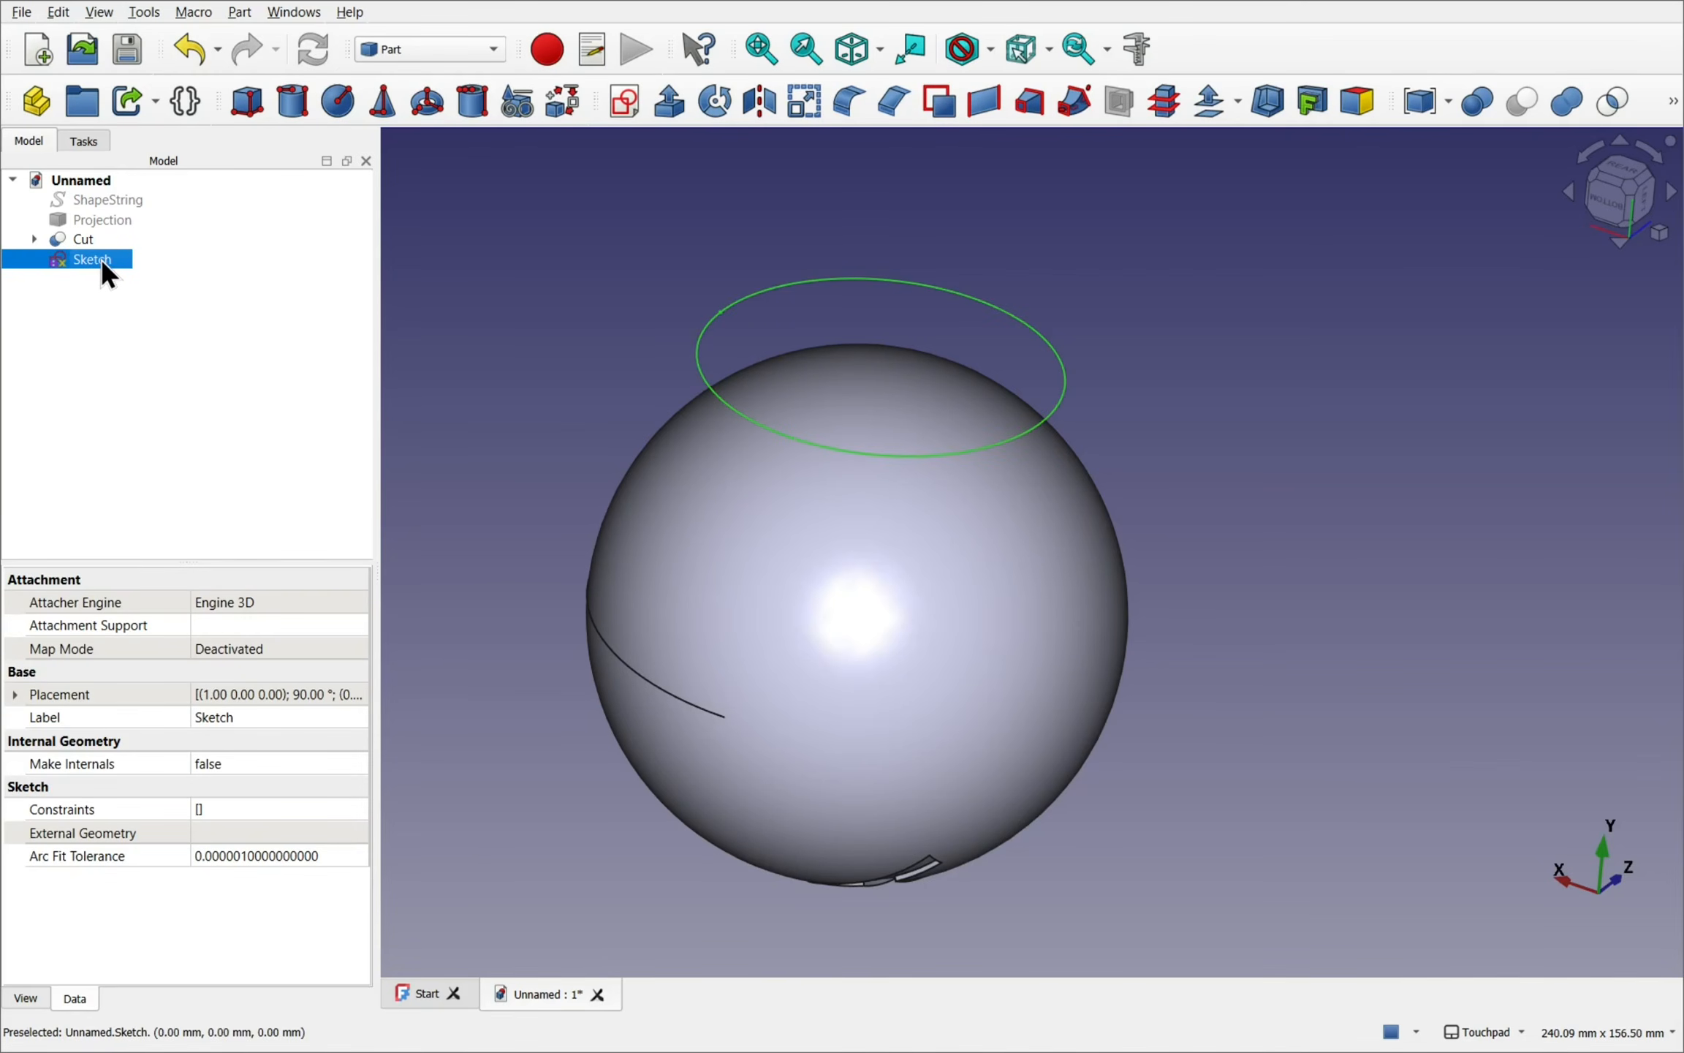
pyautogui.click(240, 12)
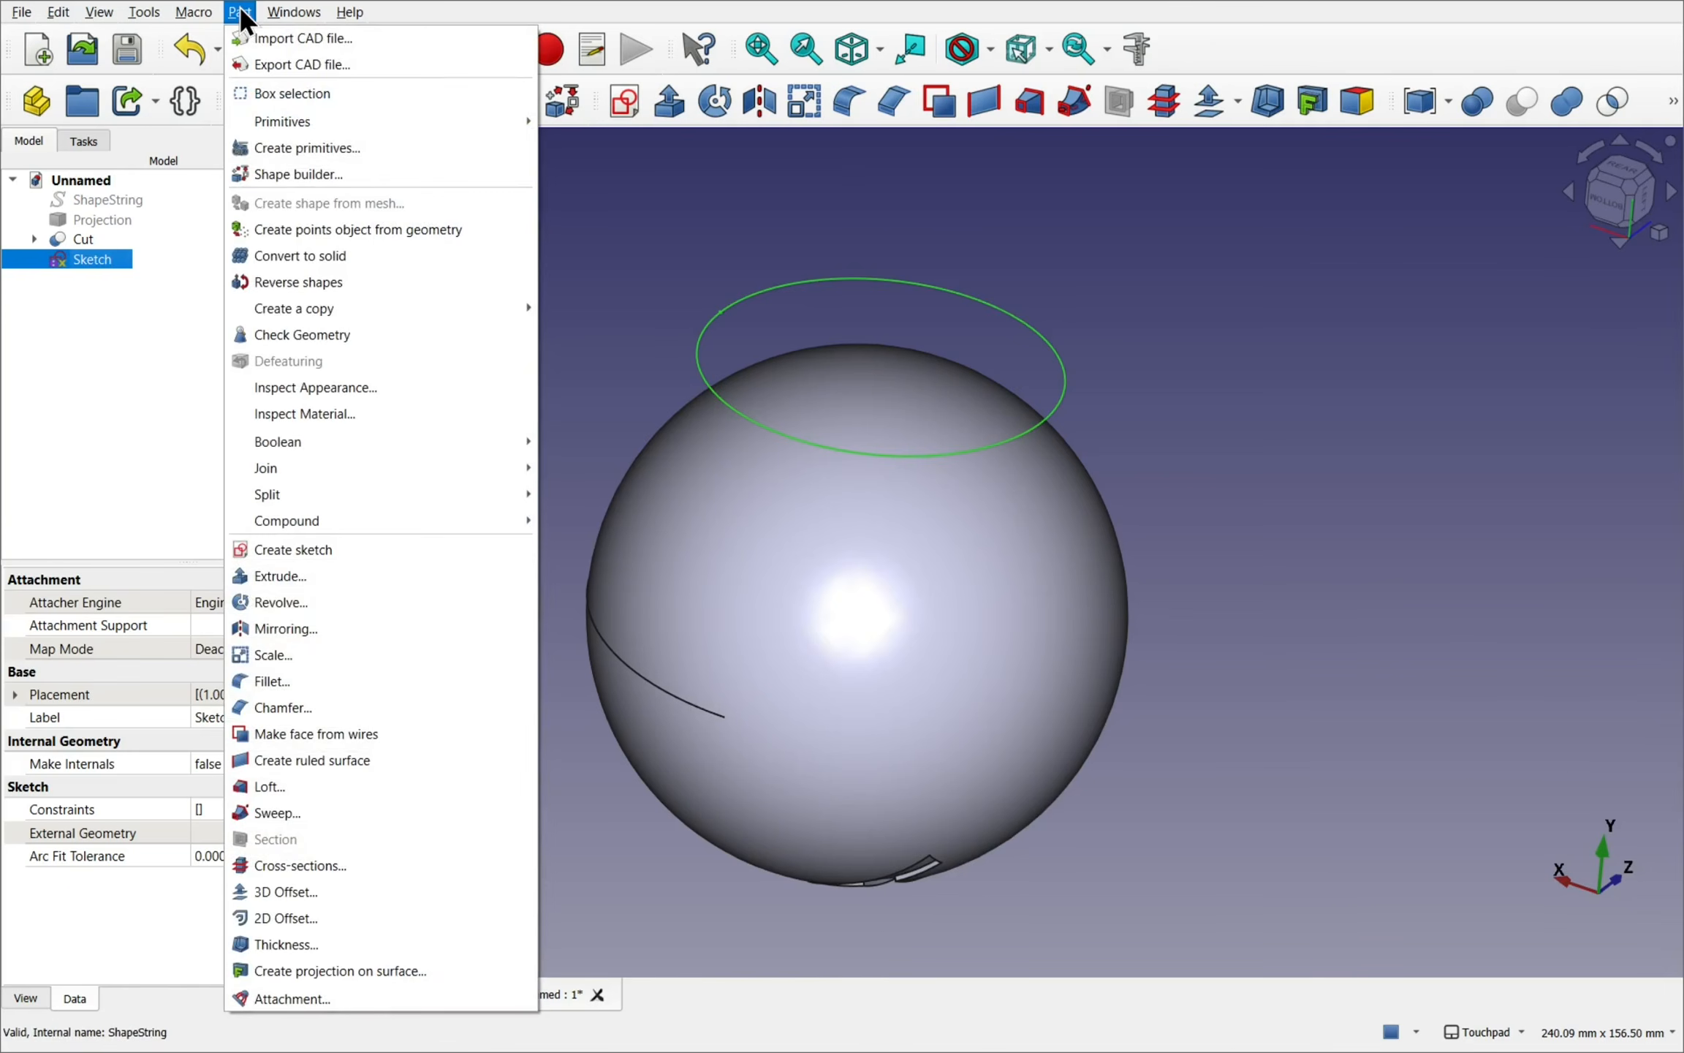
pyautogui.click(337, 734)
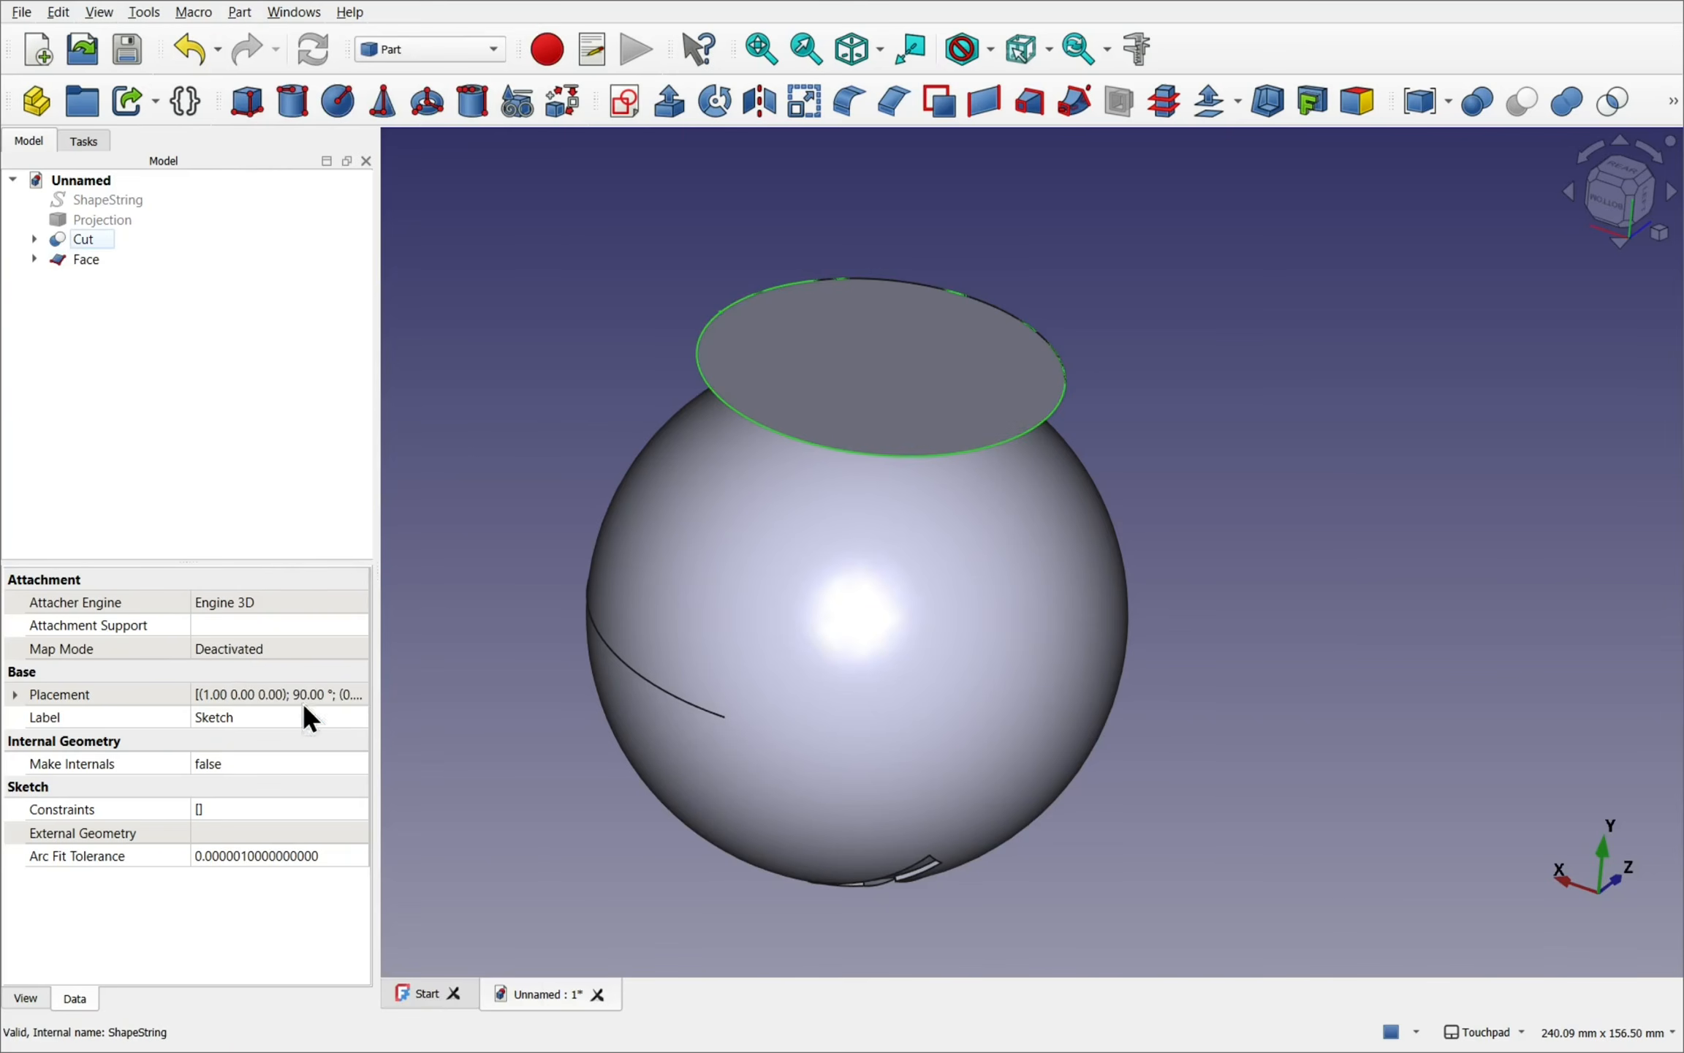
pyautogui.click(34, 260)
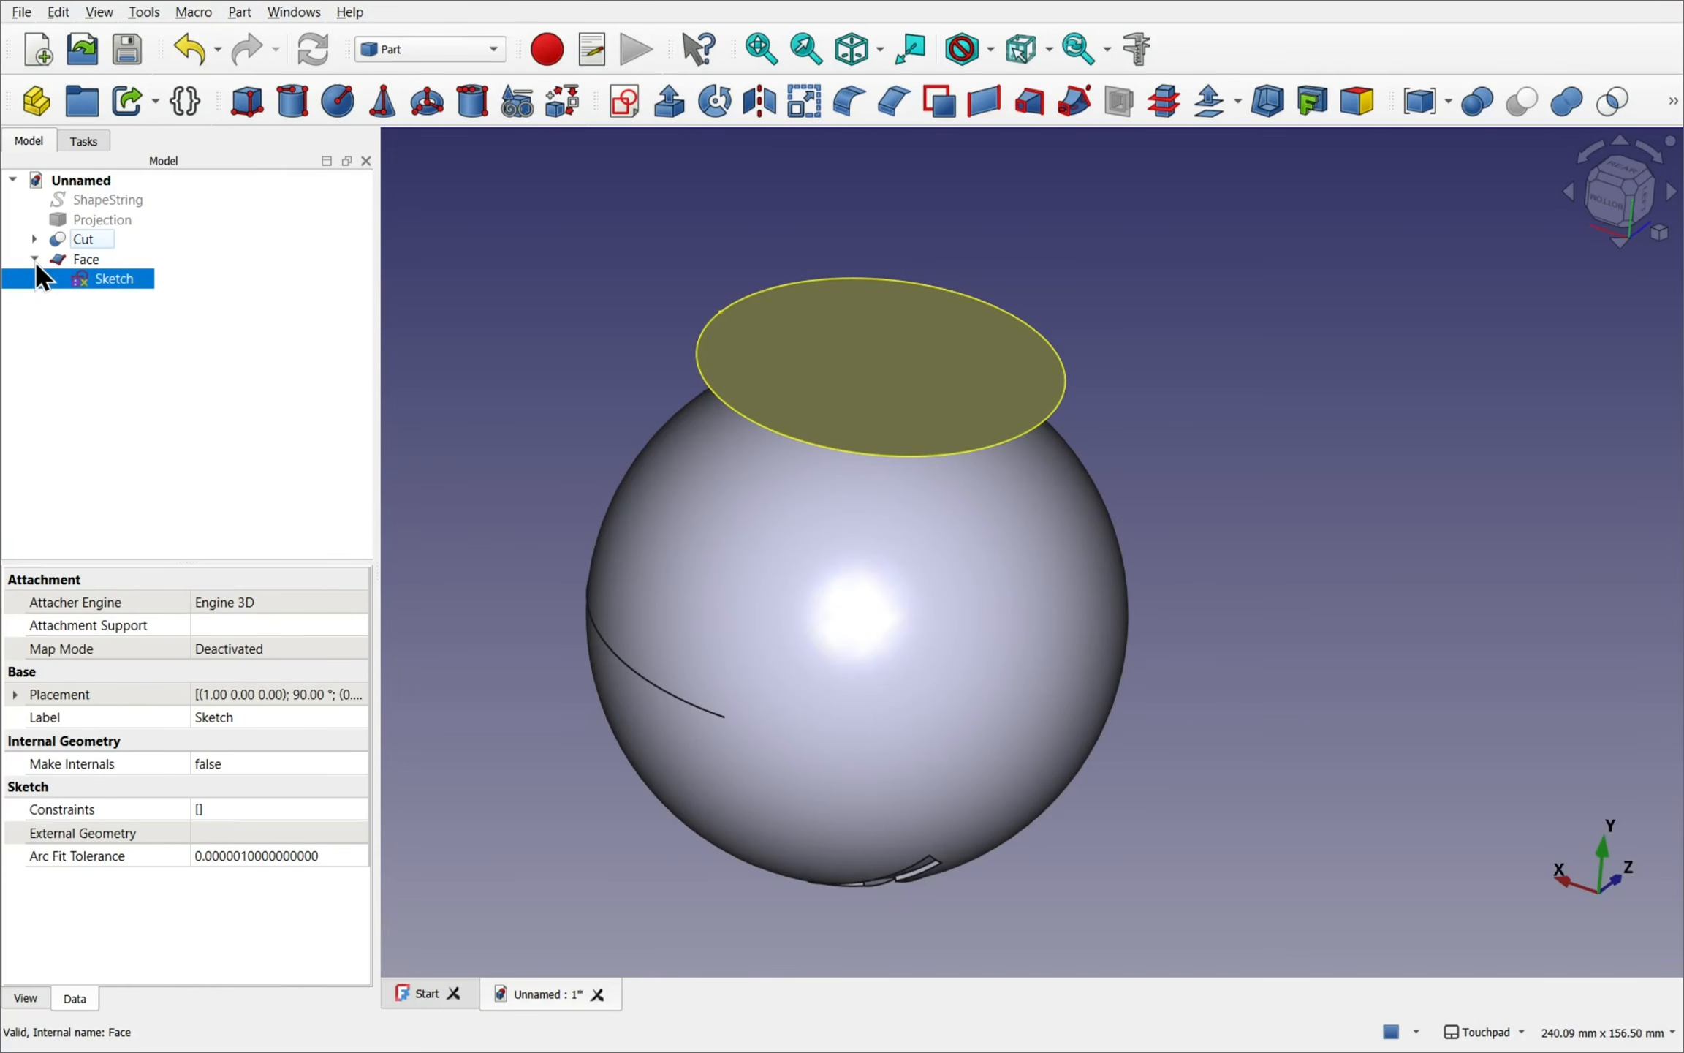
pyautogui.click(81, 265)
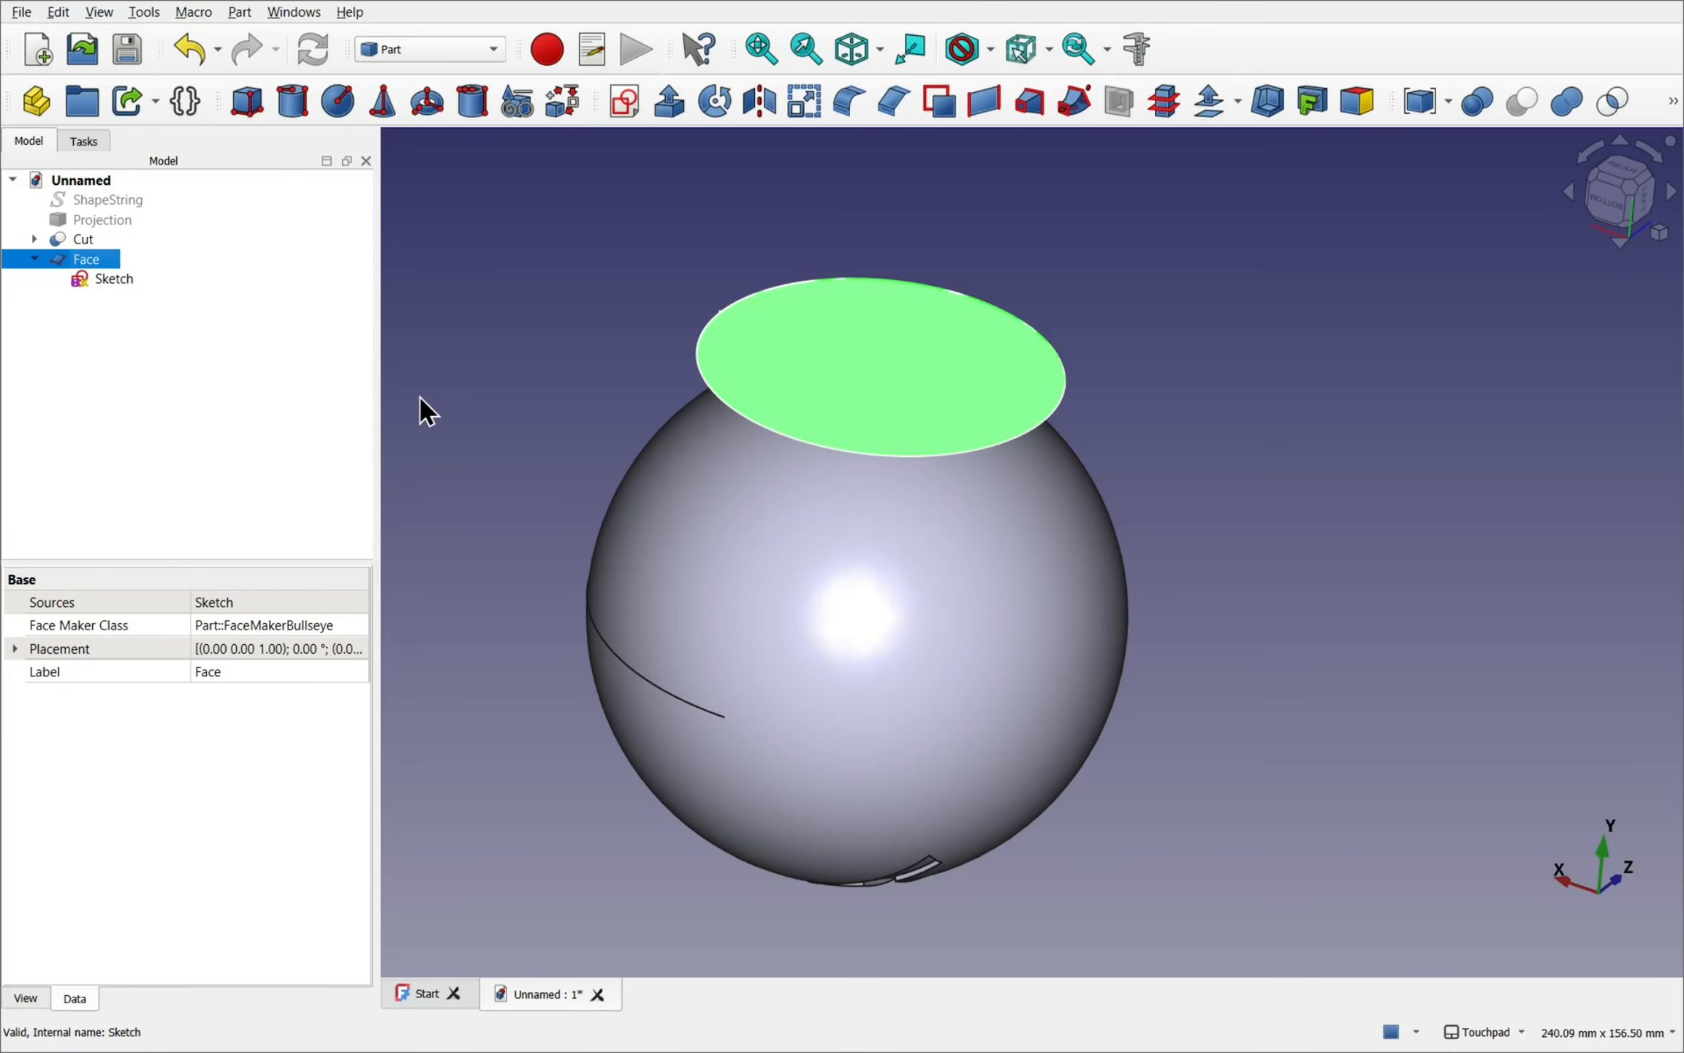
pyautogui.click(95, 316)
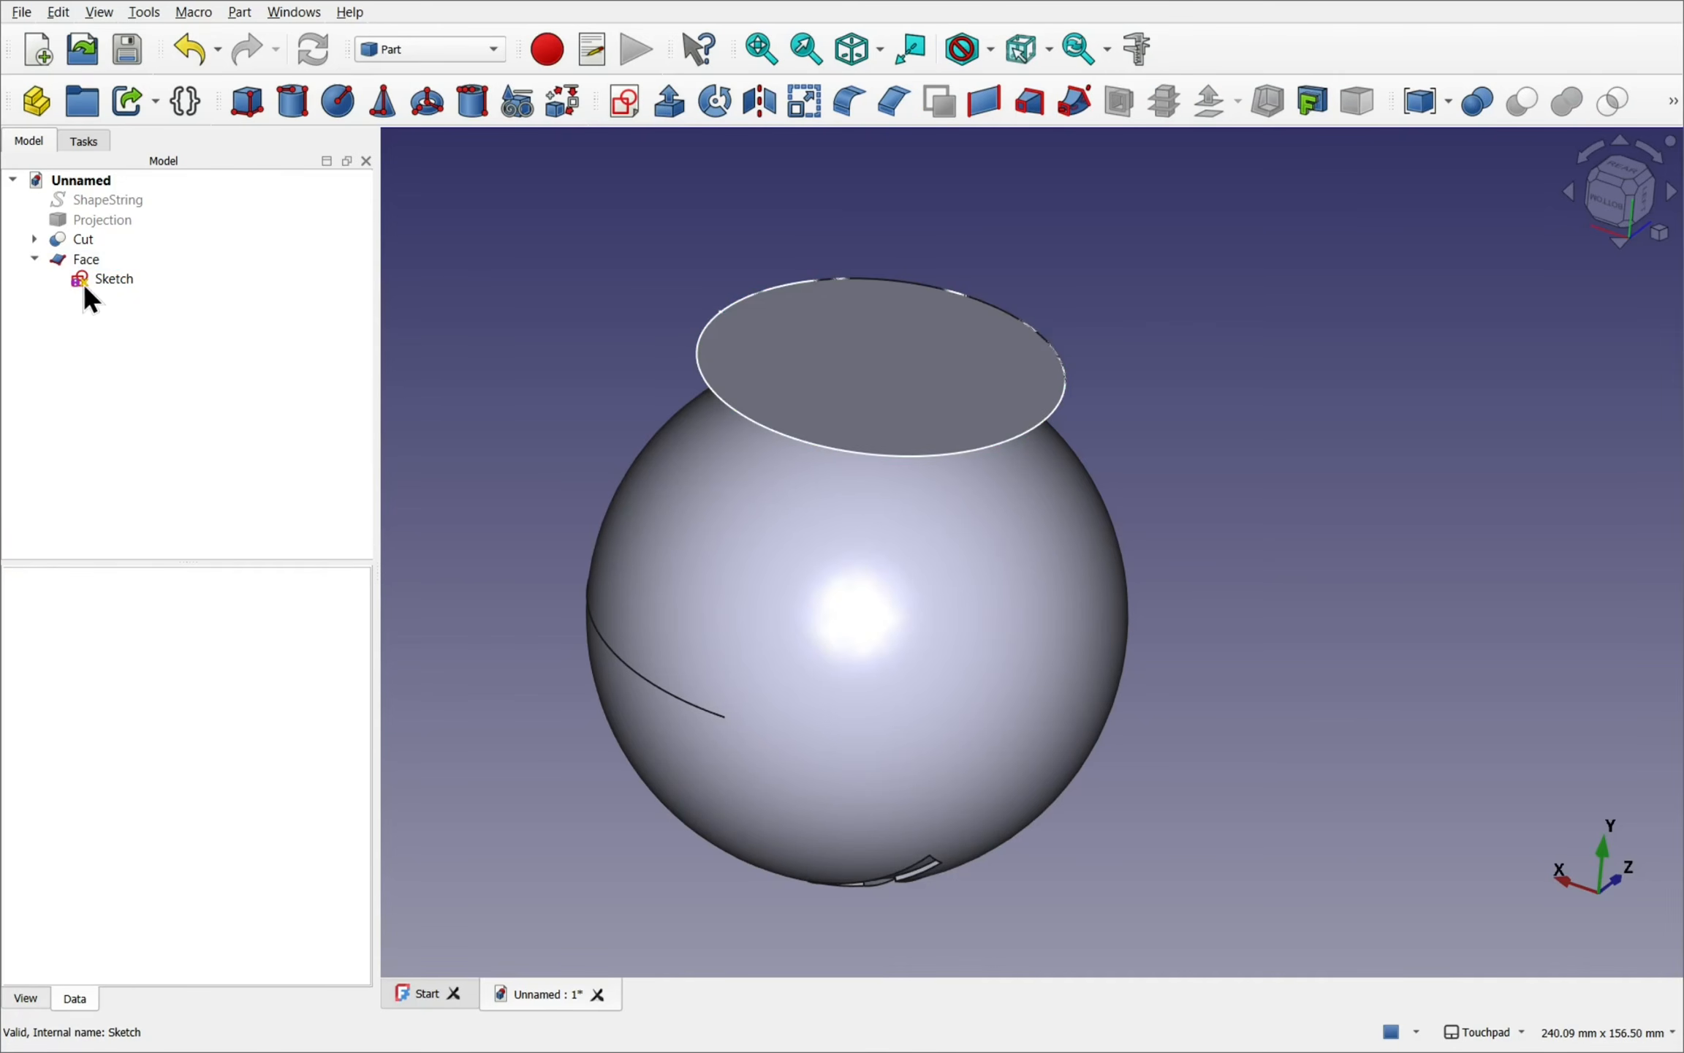
# - Edit the face's underlying sketch, enlarging the circle to about three quarters of the sphere's diameter, and close it
pyautogui.doubleClick(90, 278)
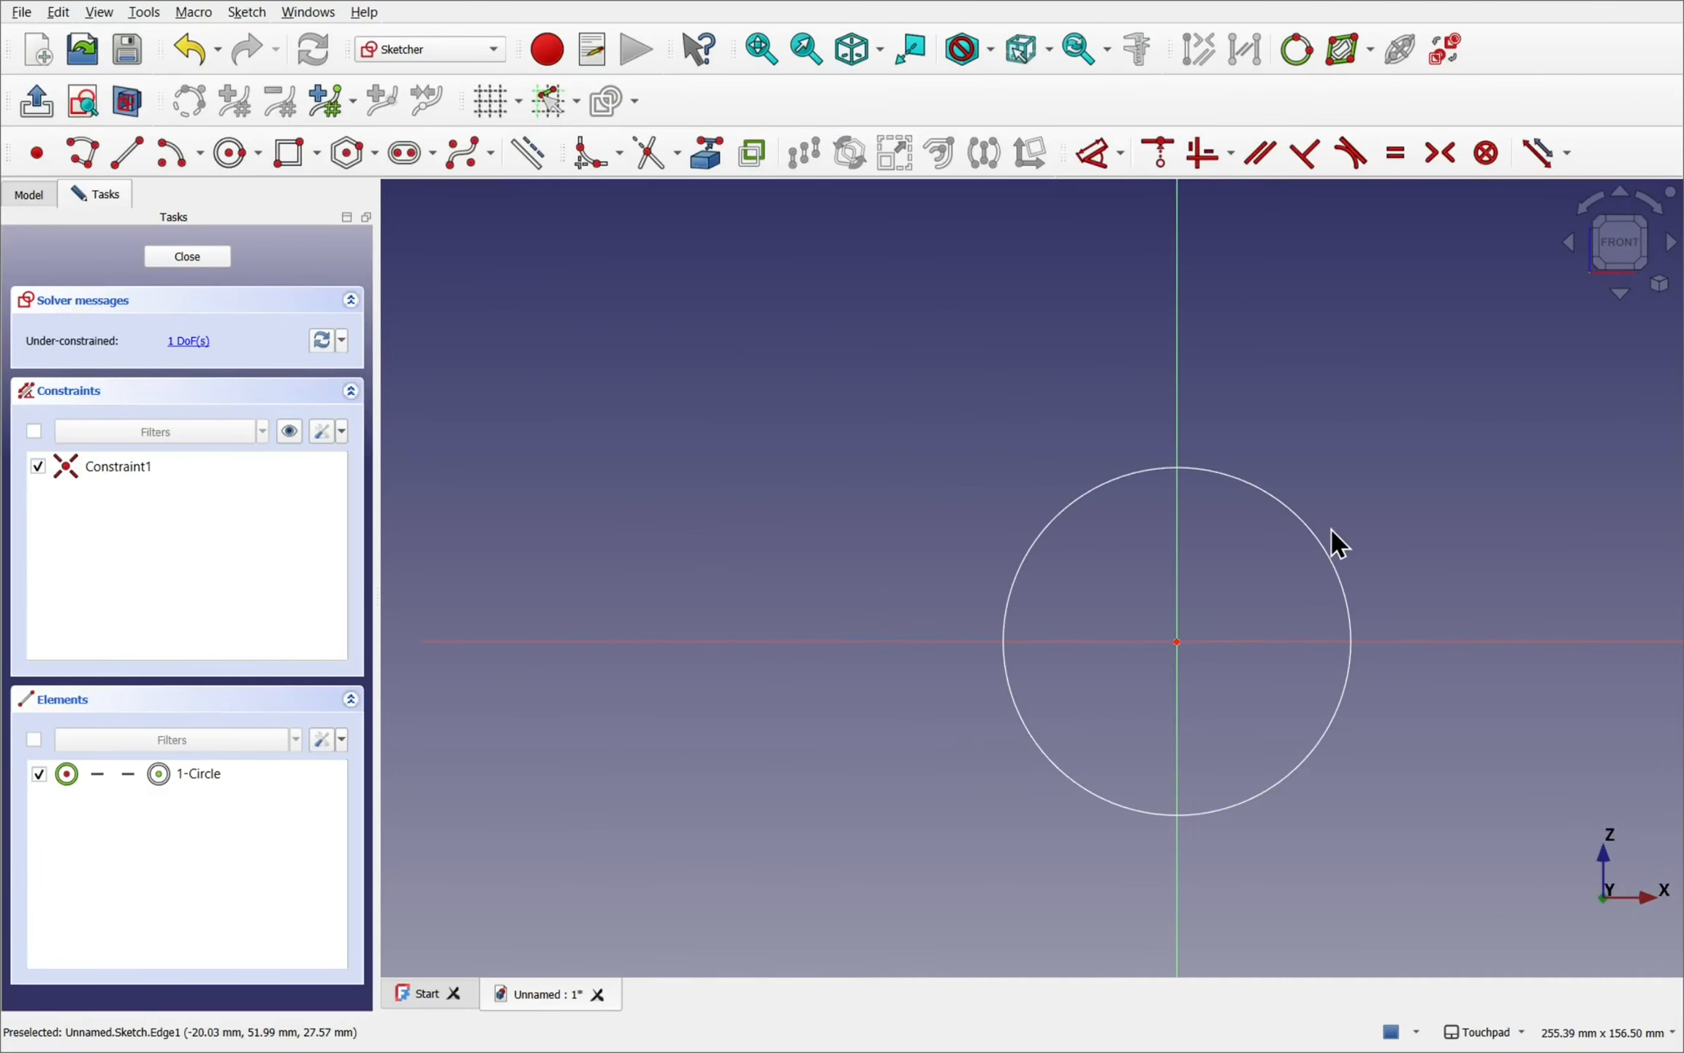
pyautogui.moveTo(1327, 555); pyautogui.dragTo(1335, 541)
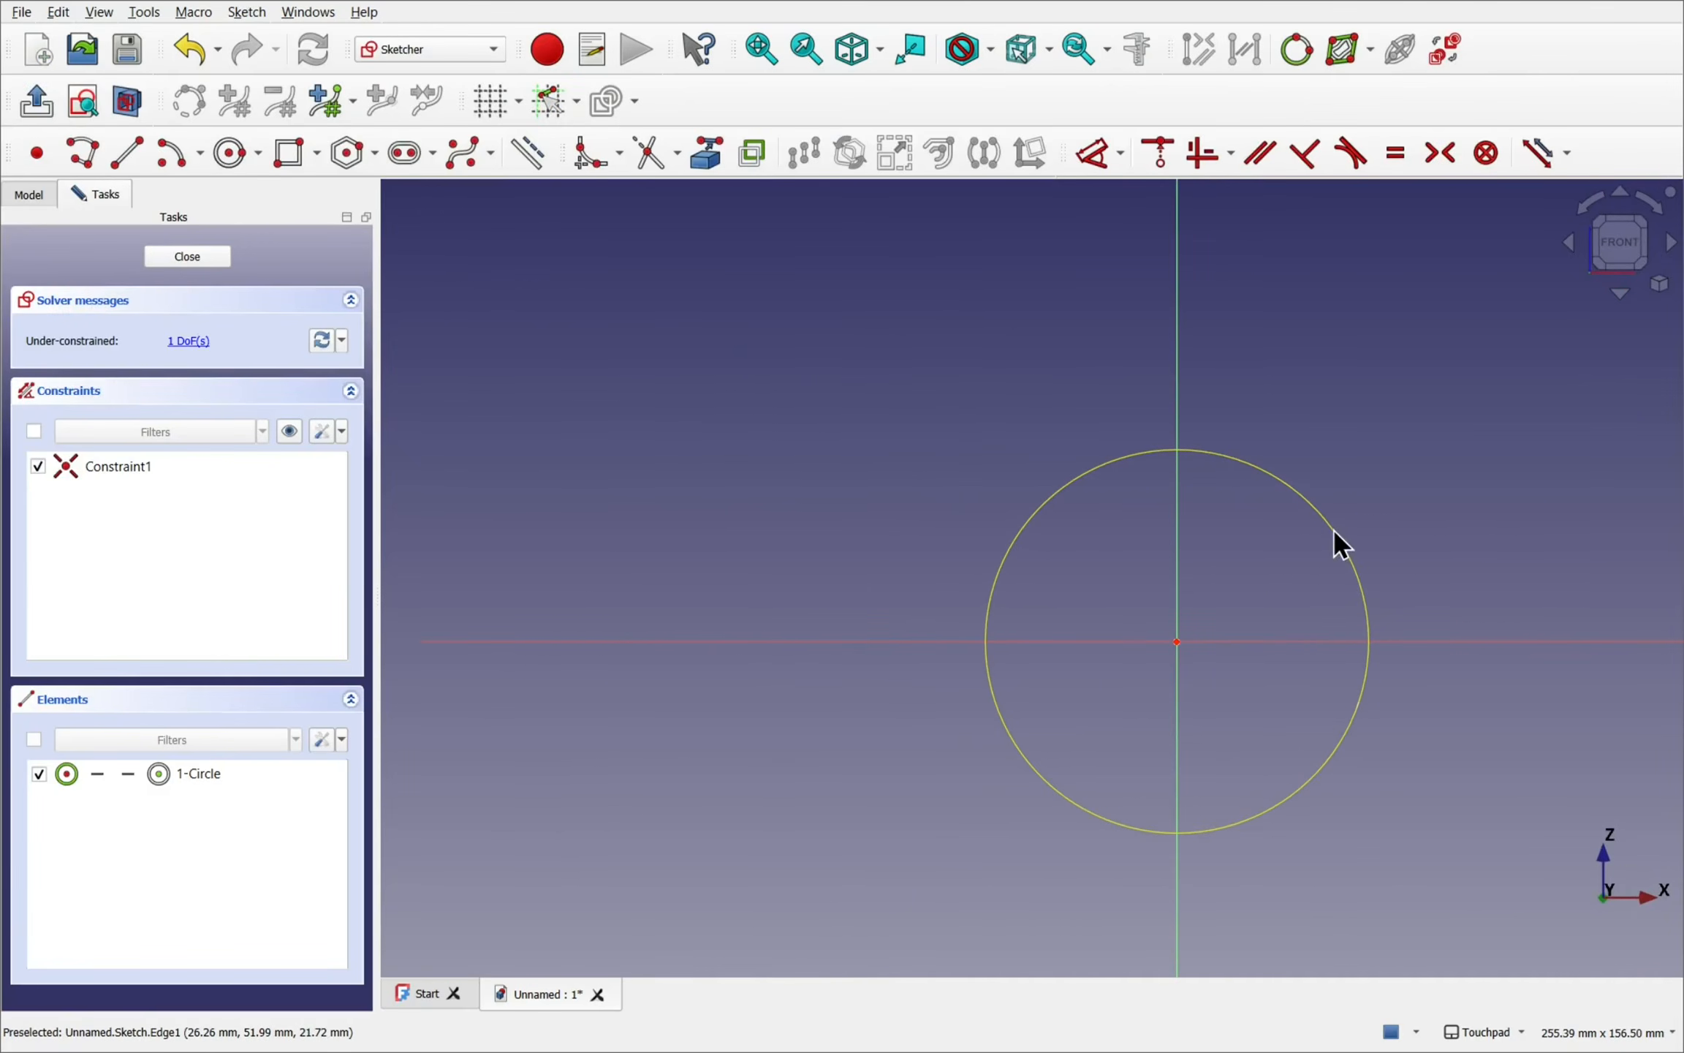
pyautogui.click(188, 258)
pyautogui.moveTo(1064, 380)
pyautogui.mouseDown(button='middle')
pyautogui.moveTo(1165, 361)
pyautogui.moveTo(1267, 256)
pyautogui.moveTo(1105, 414)
pyautogui.moveTo(1079, 418)
pyautogui.moveTo(1086, 391)
pyautogui.mouseUp(button='middle')
pyautogui.click(1235, 327)
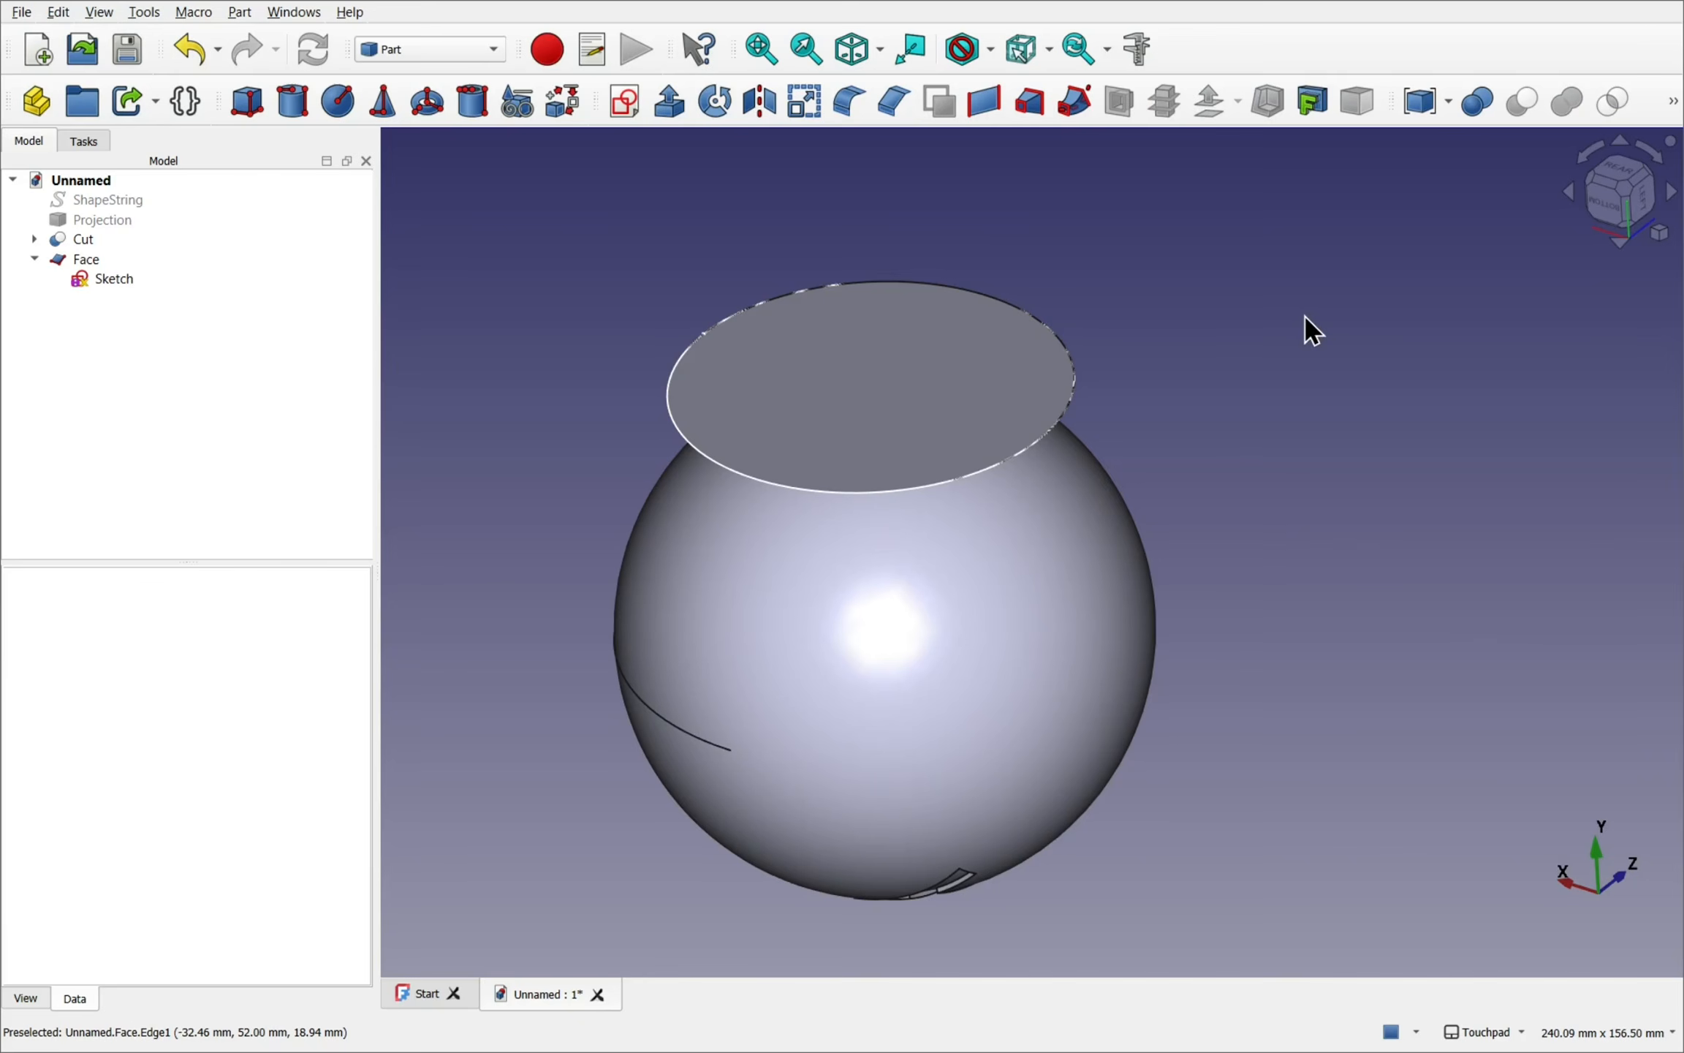
# - Project the circular face onto the sphere's surface along the rear view direction and inspect the projected patch from the side
pyautogui.click(1312, 101)
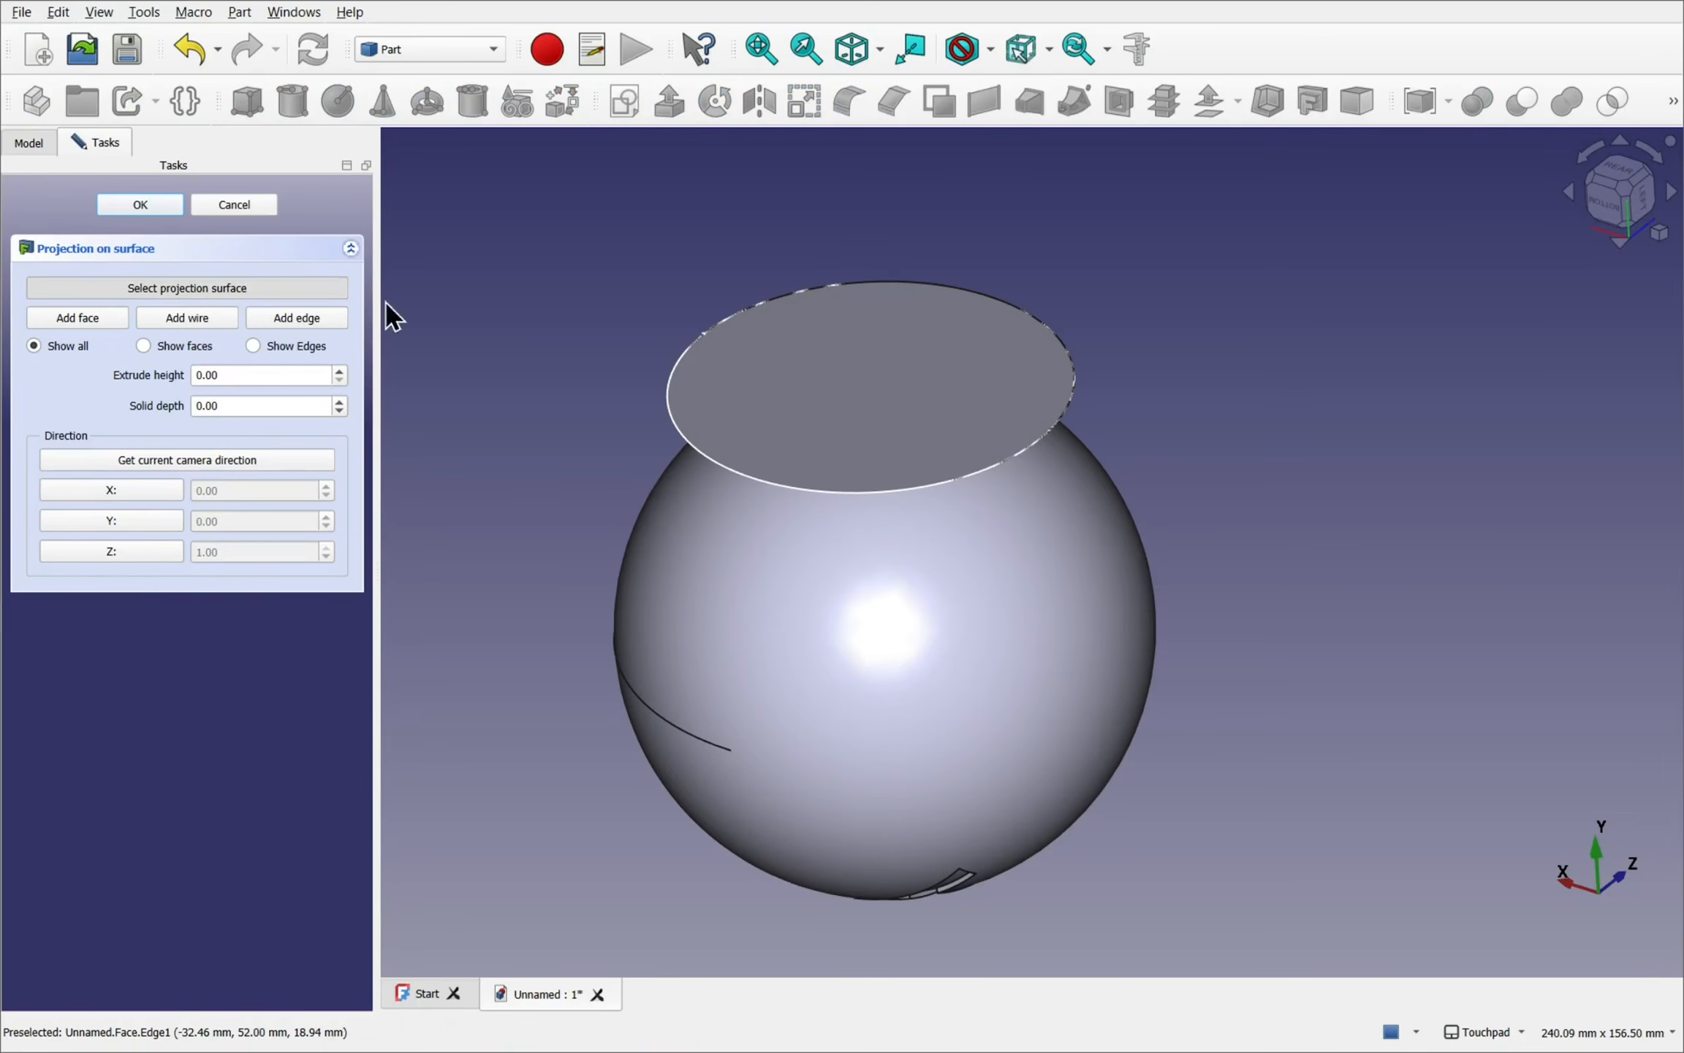
pyautogui.click(741, 587)
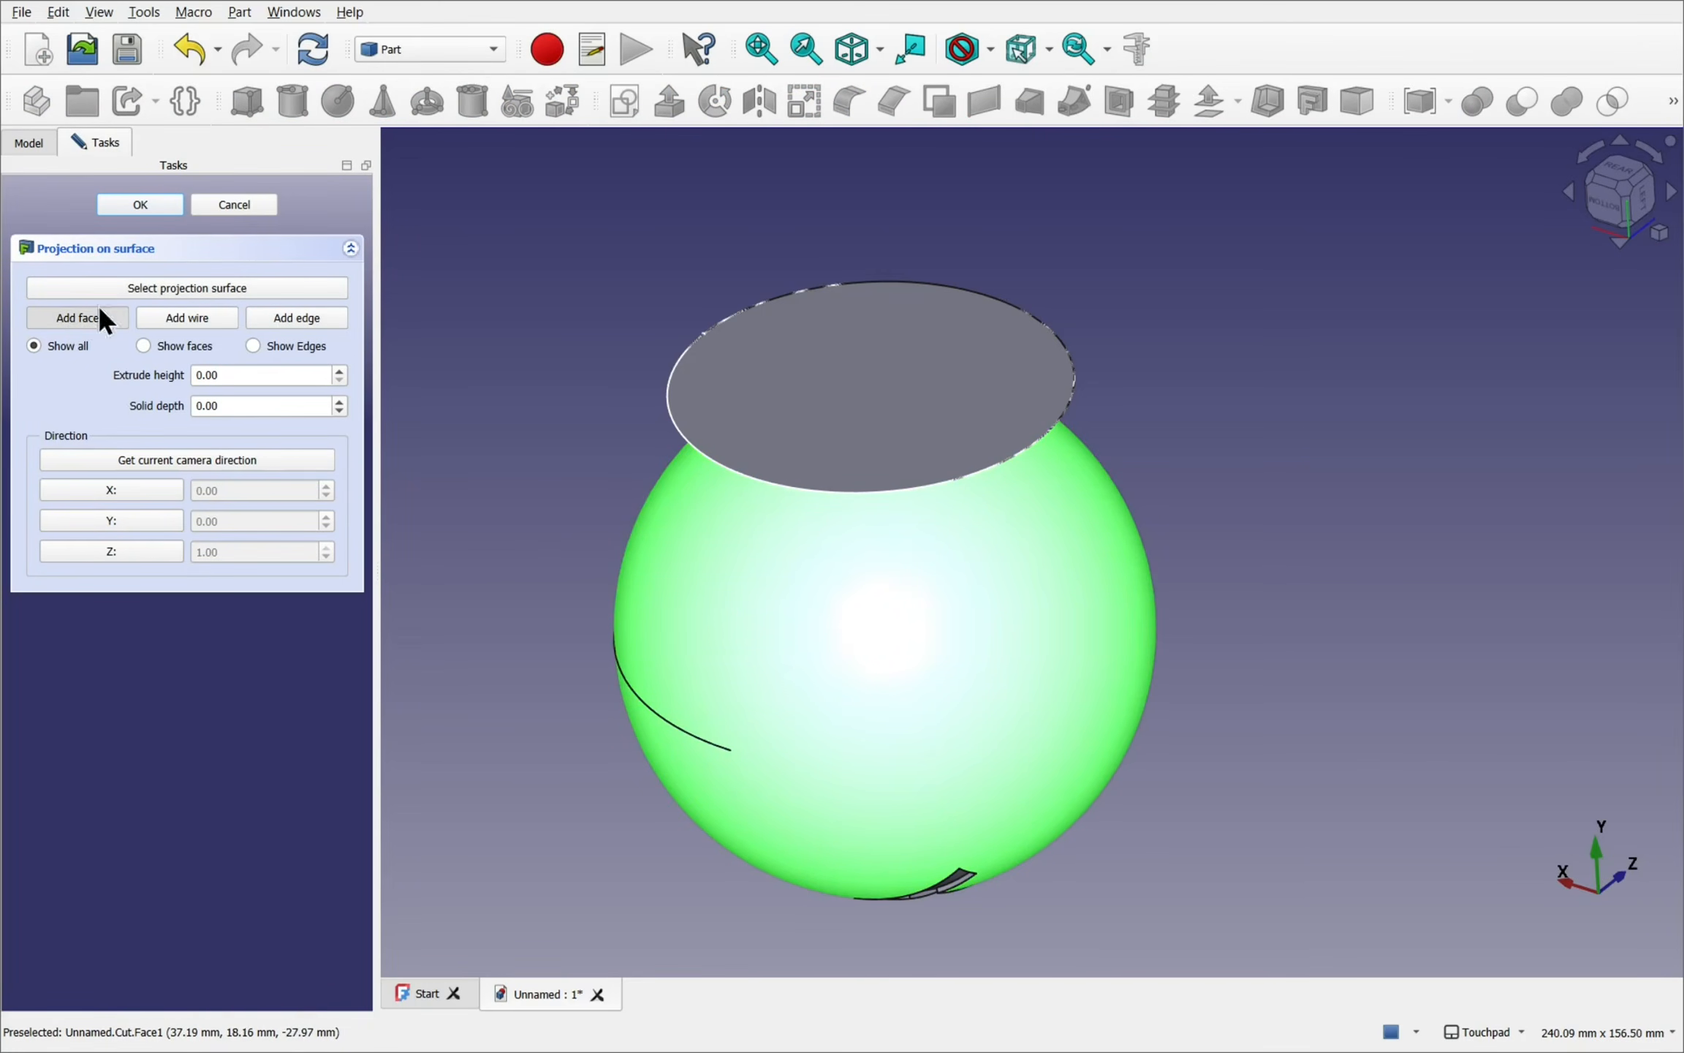
pyautogui.click(902, 388)
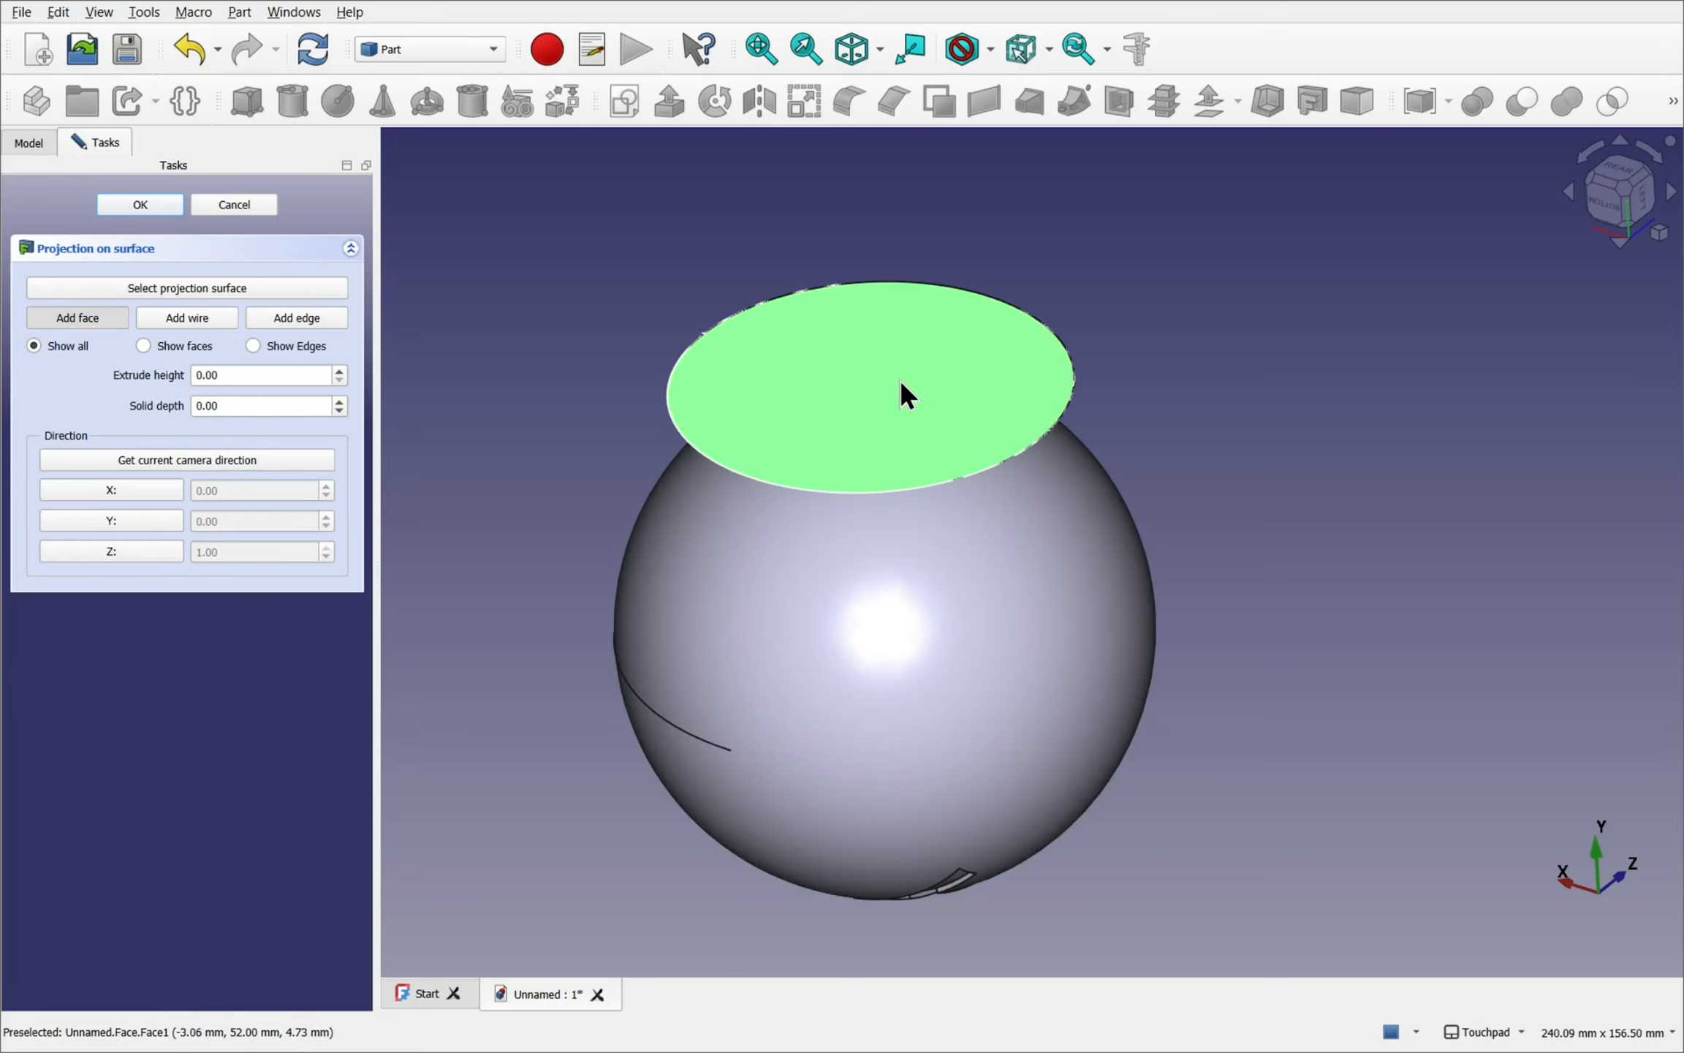
pyautogui.click(1620, 170)
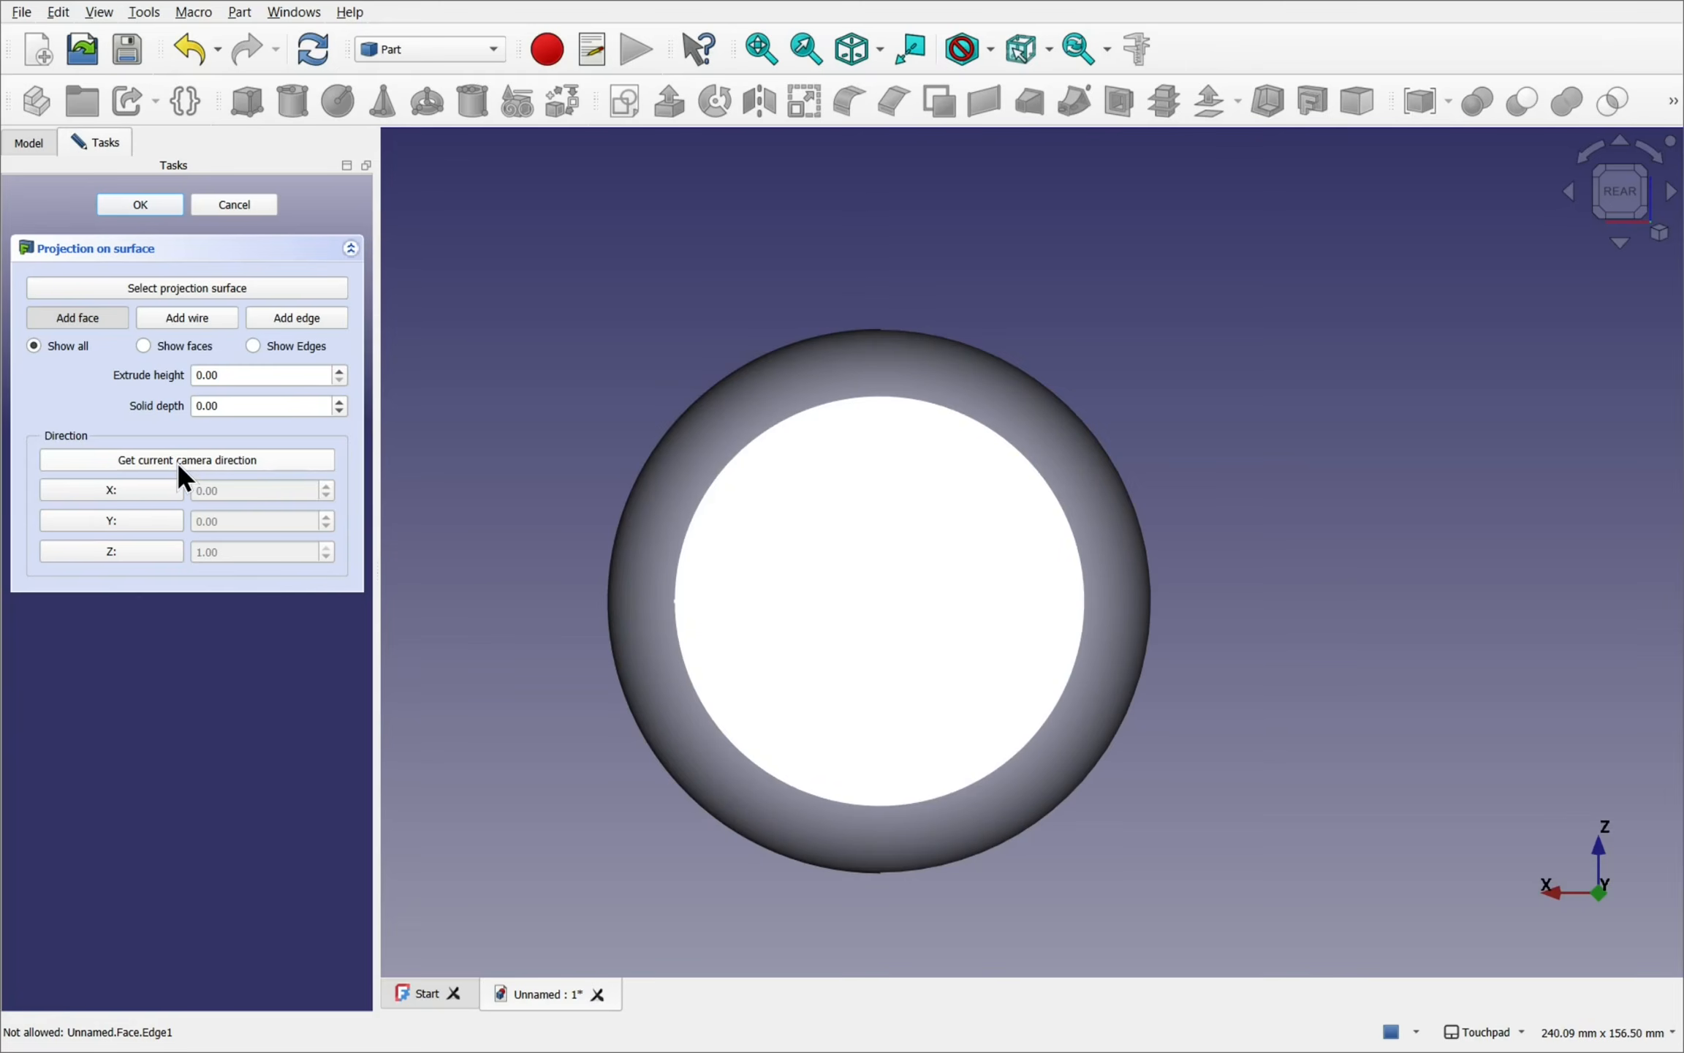
pyautogui.click(141, 206)
pyautogui.keyDown('alt'); pyautogui.moveTo(876, 439); pyautogui.dragTo(924, 300); pyautogui.keyUp('alt')
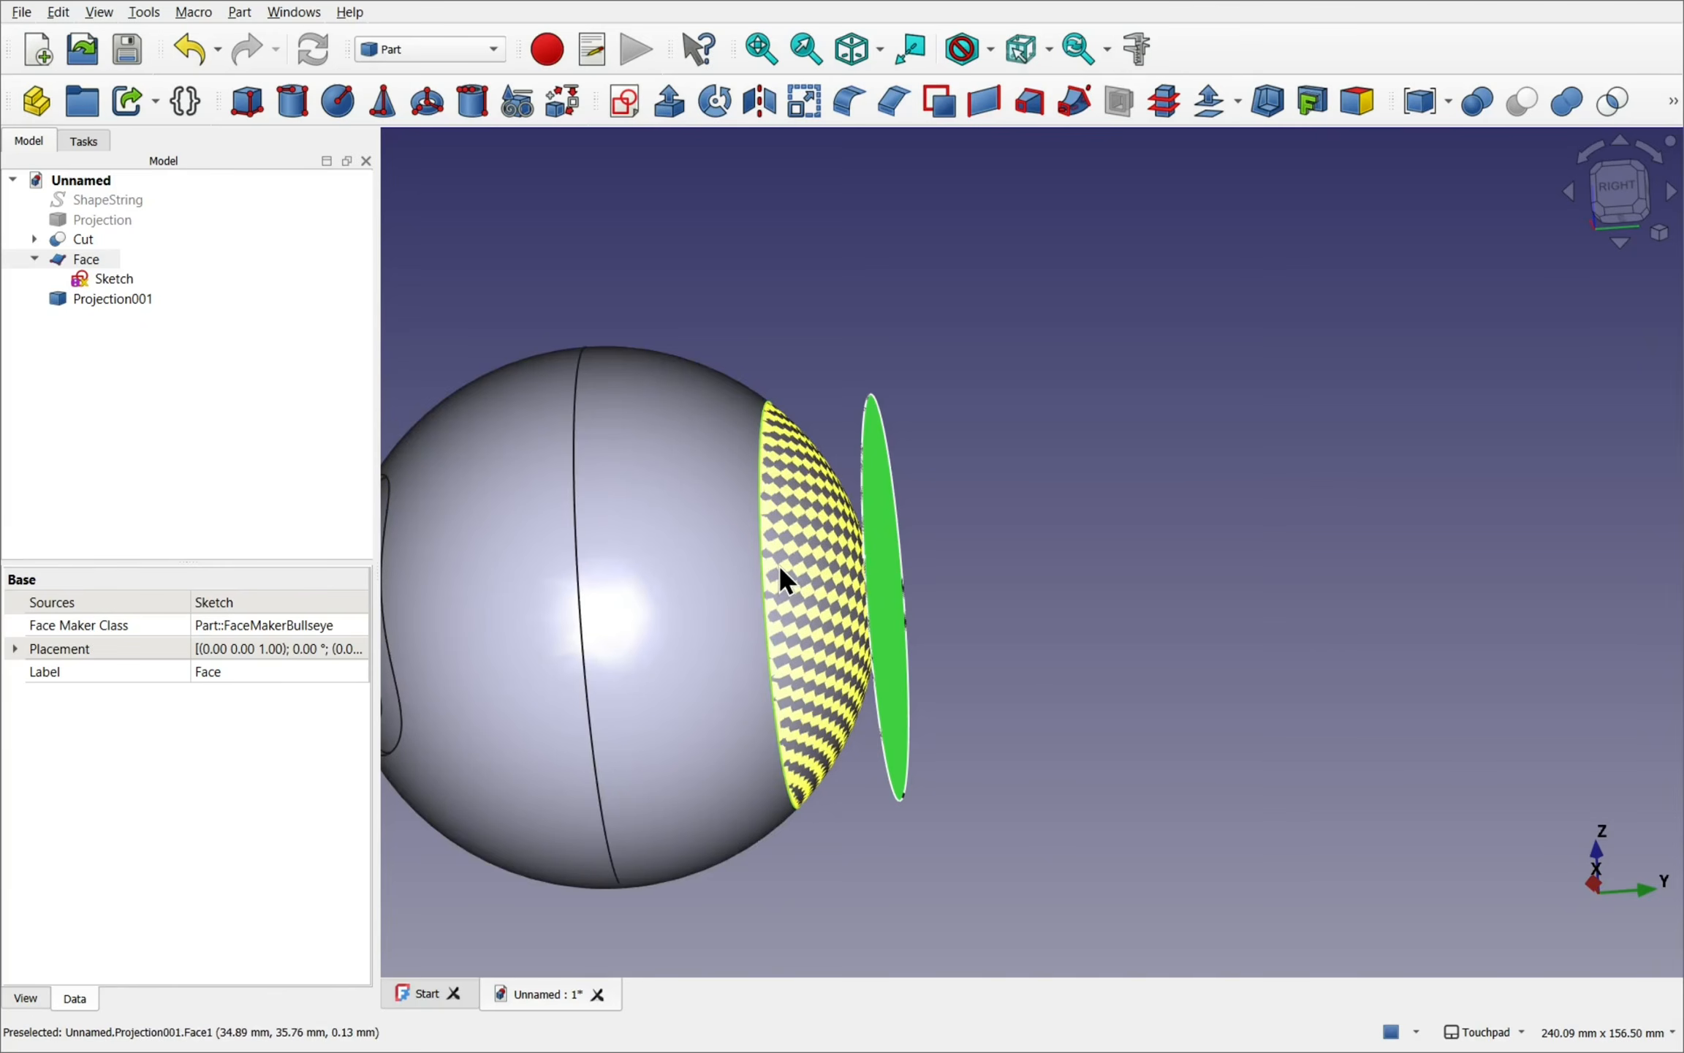
# - Hide the engraved sphere, the circular face and its sketch so only the projected patch is shown
pyautogui.click(674, 468)
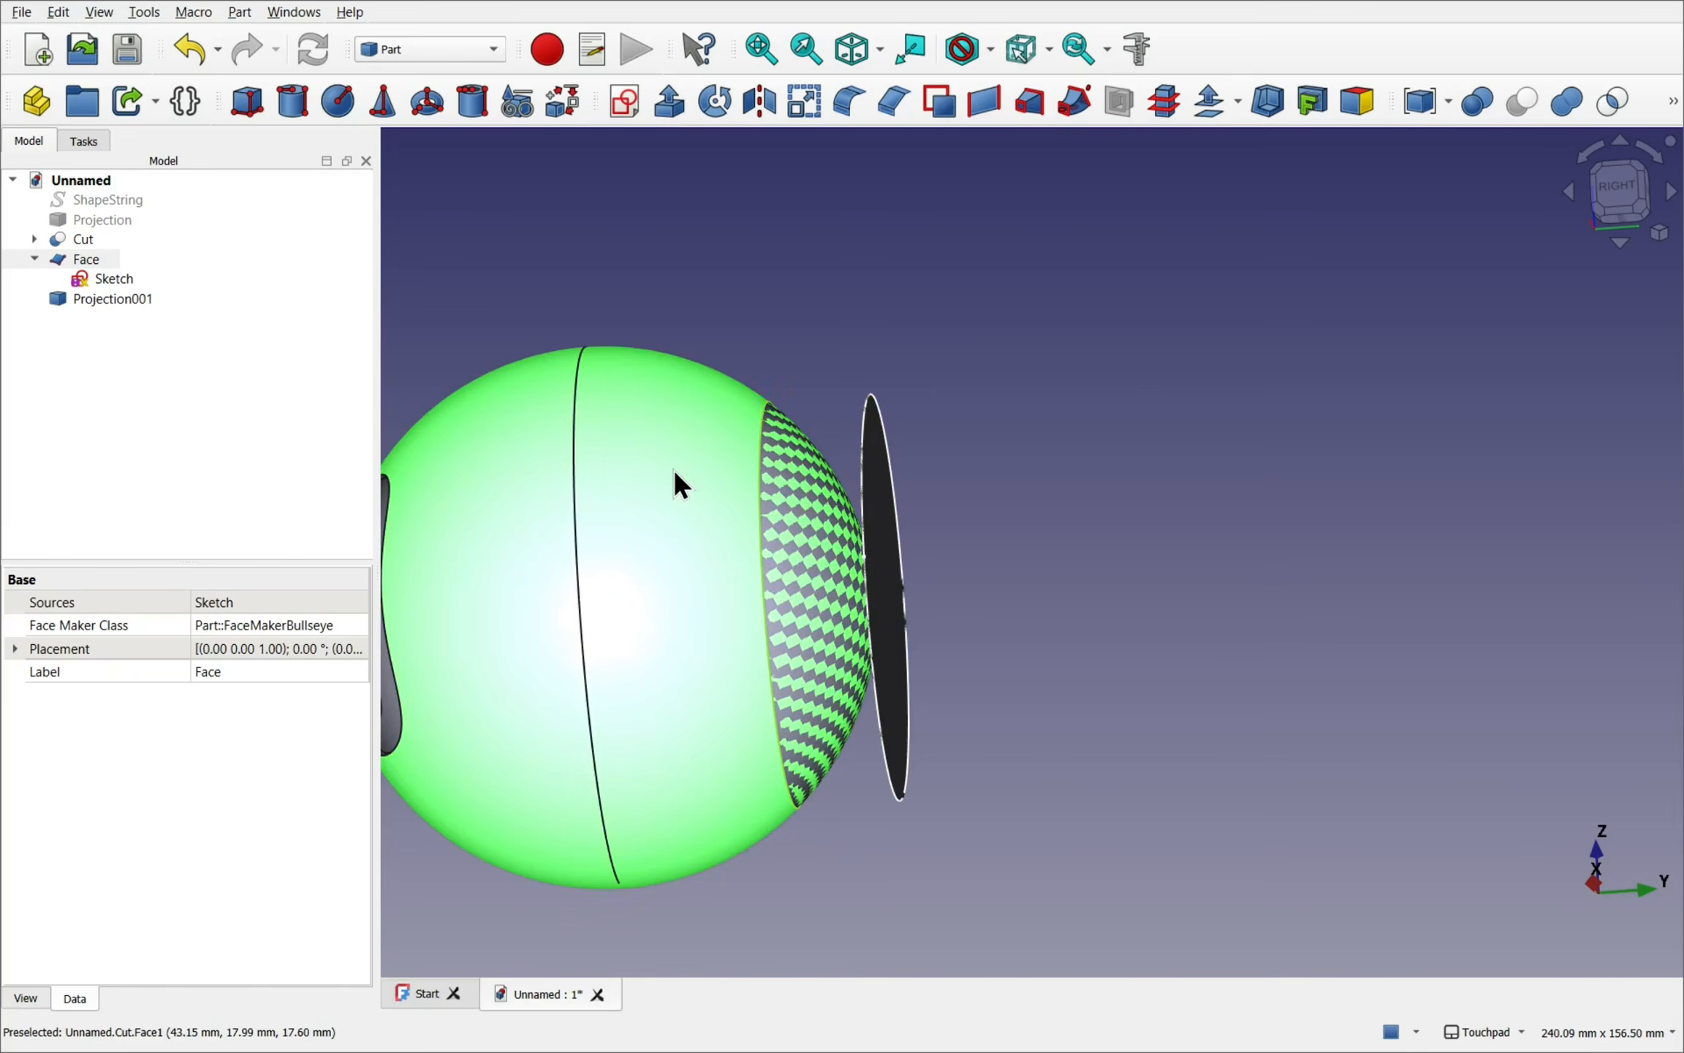
pyautogui.press('space')
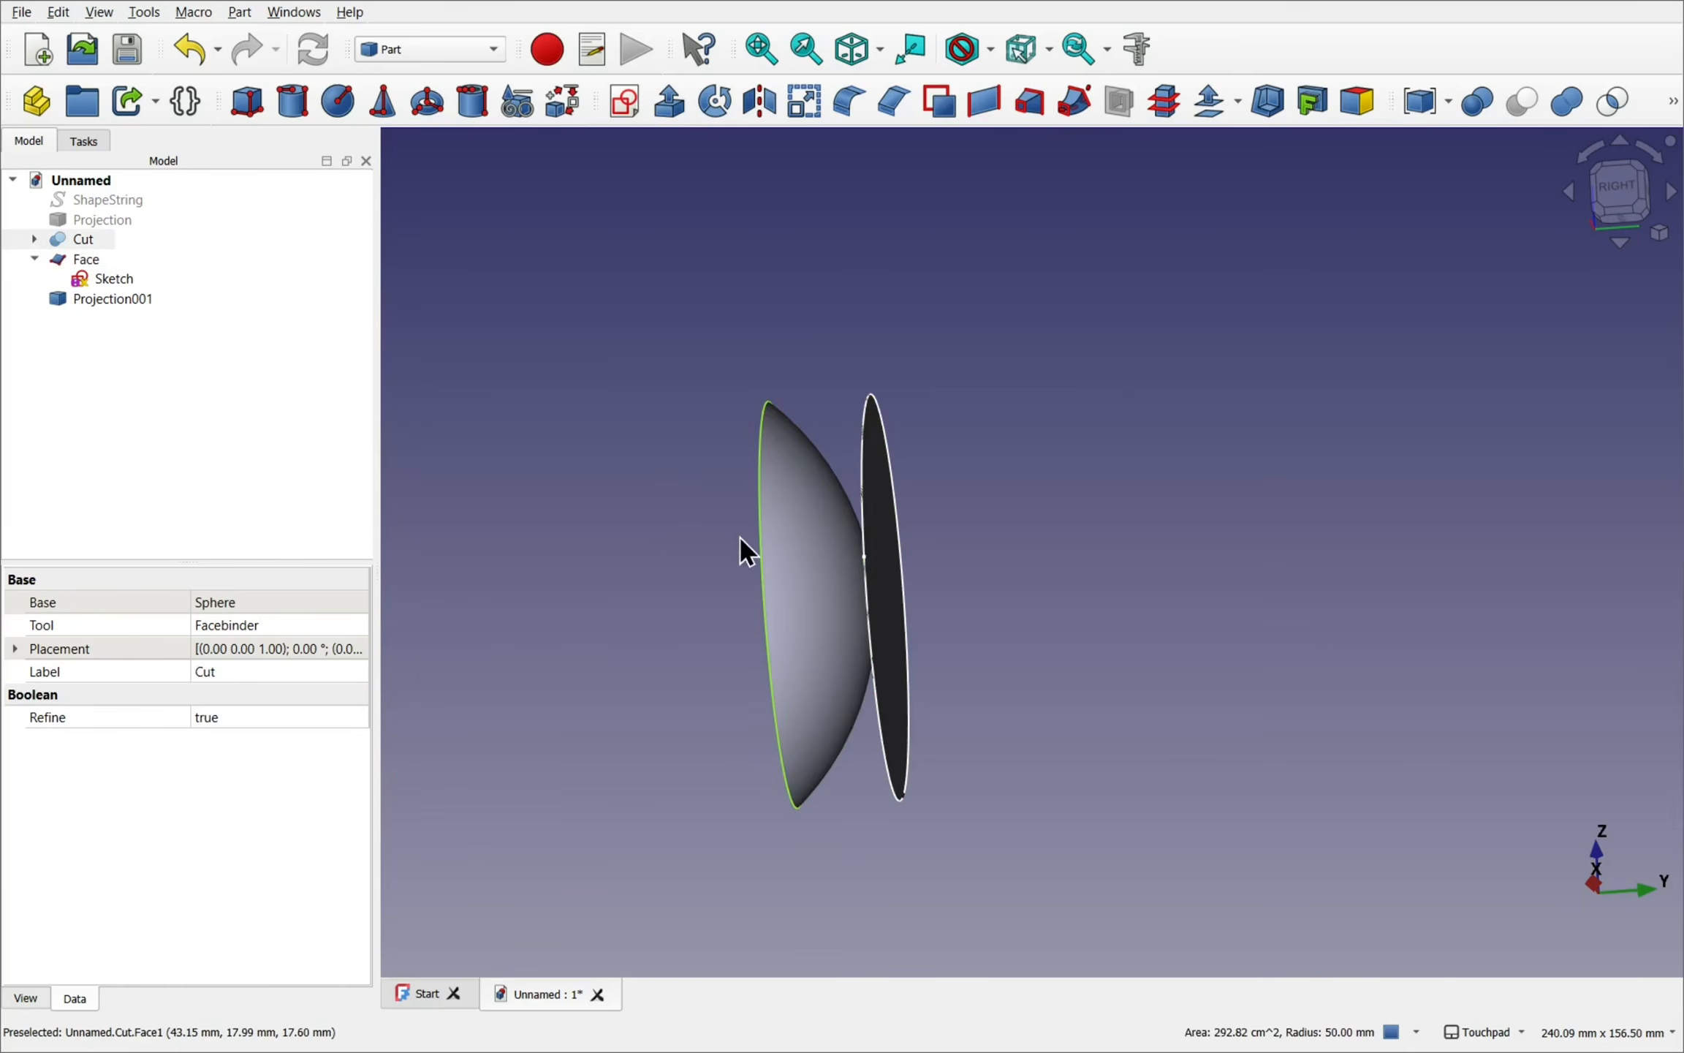
pyautogui.click(895, 618)
pyautogui.press('space')
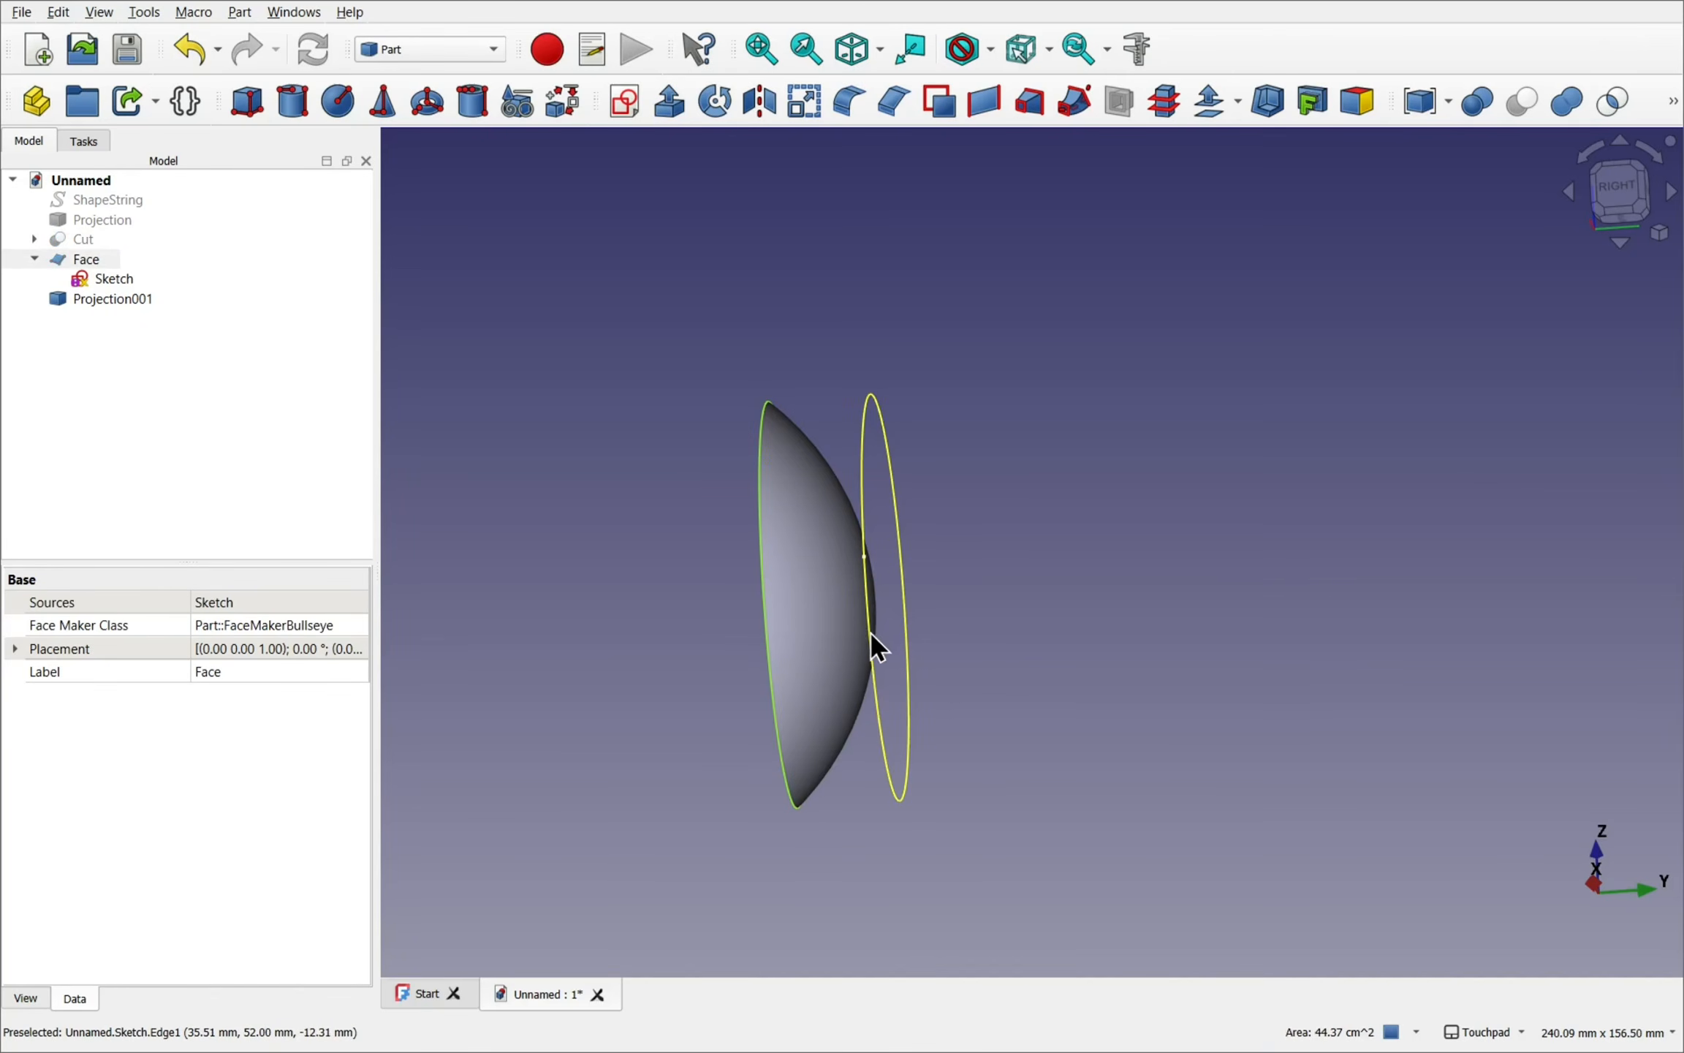
pyautogui.click(874, 715)
pyautogui.press('space')
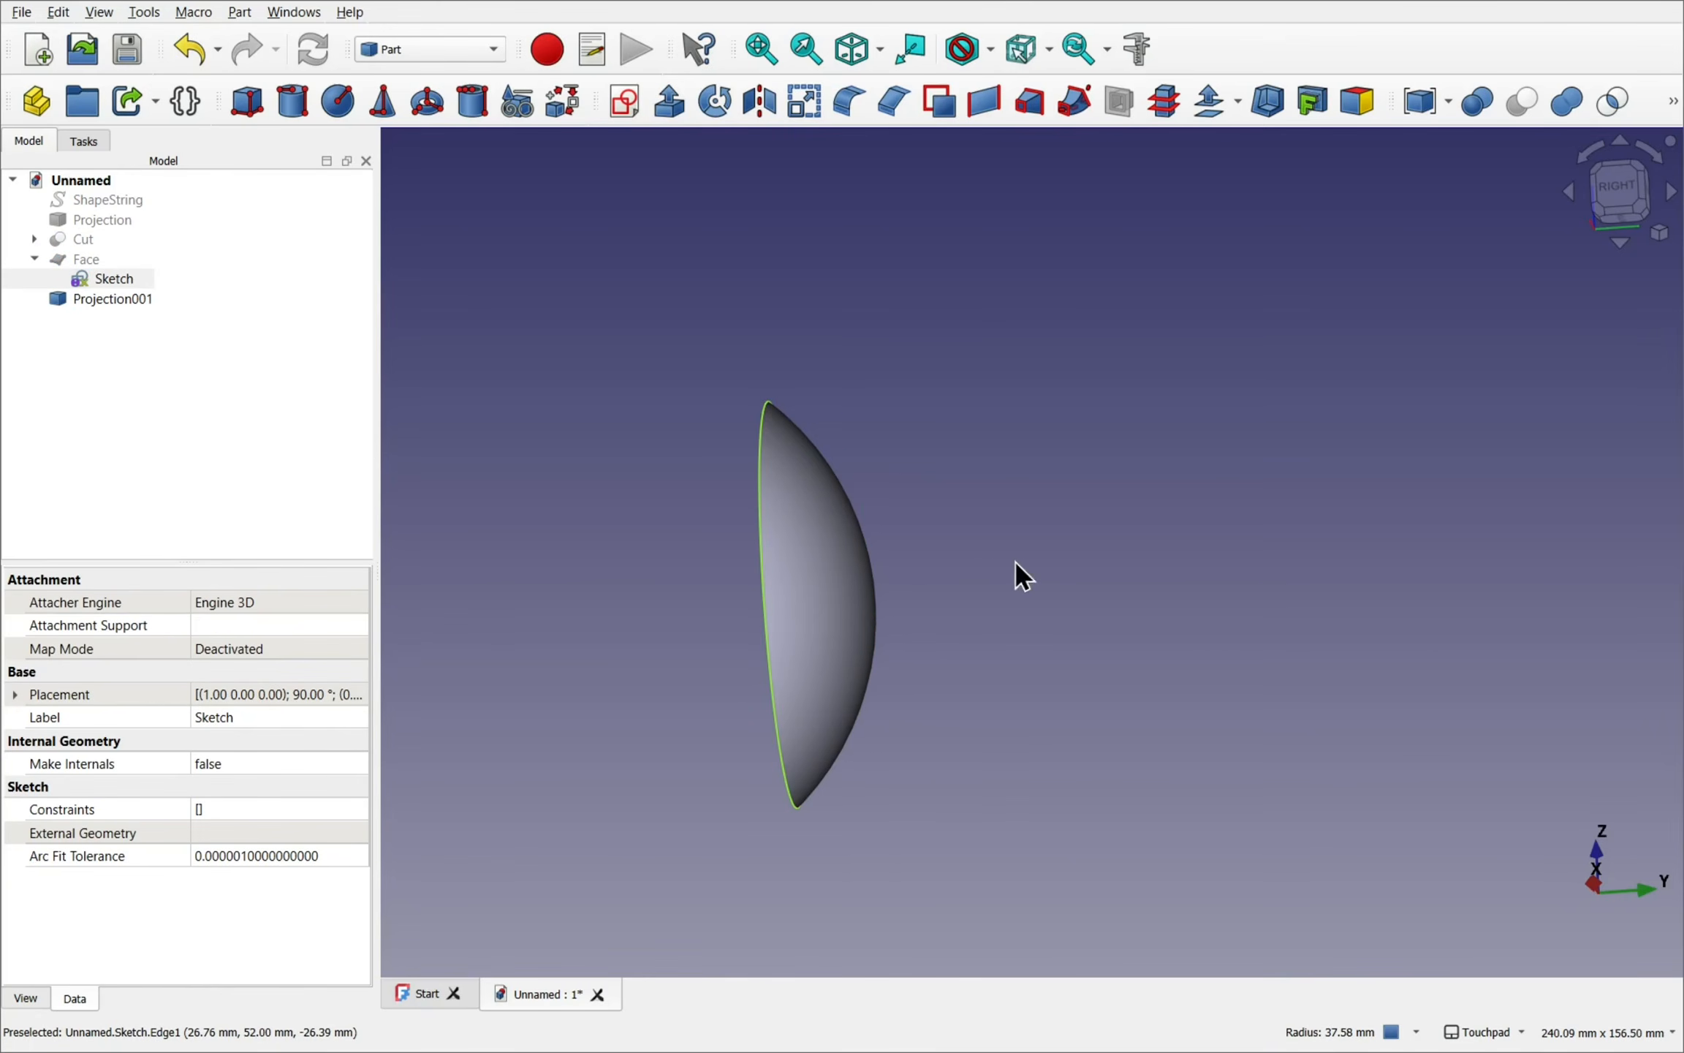
# - Offset the projected patch by 1.6 mm in Skin mode with Arc joins and the offset filled into a solid
pyautogui.moveTo(1015, 576)
pyautogui.keyDown('alt'); pyautogui.mouseDown()
pyautogui.moveTo(932, 342)
pyautogui.moveTo(1045, 226)
pyautogui.moveTo(943, 455)
pyautogui.moveTo(640, 469)
pyautogui.mouseUp(); pyautogui.keyUp('alt')
pyautogui.keyDown('alt'); pyautogui.moveTo(1136, 487); pyautogui.dragTo(1169, 358); pyautogui.keyUp('alt')
pyautogui.keyDown('shift'); pyautogui.moveTo(1128, 619); pyautogui.dragTo(993, 444); pyautogui.keyUp('shift')
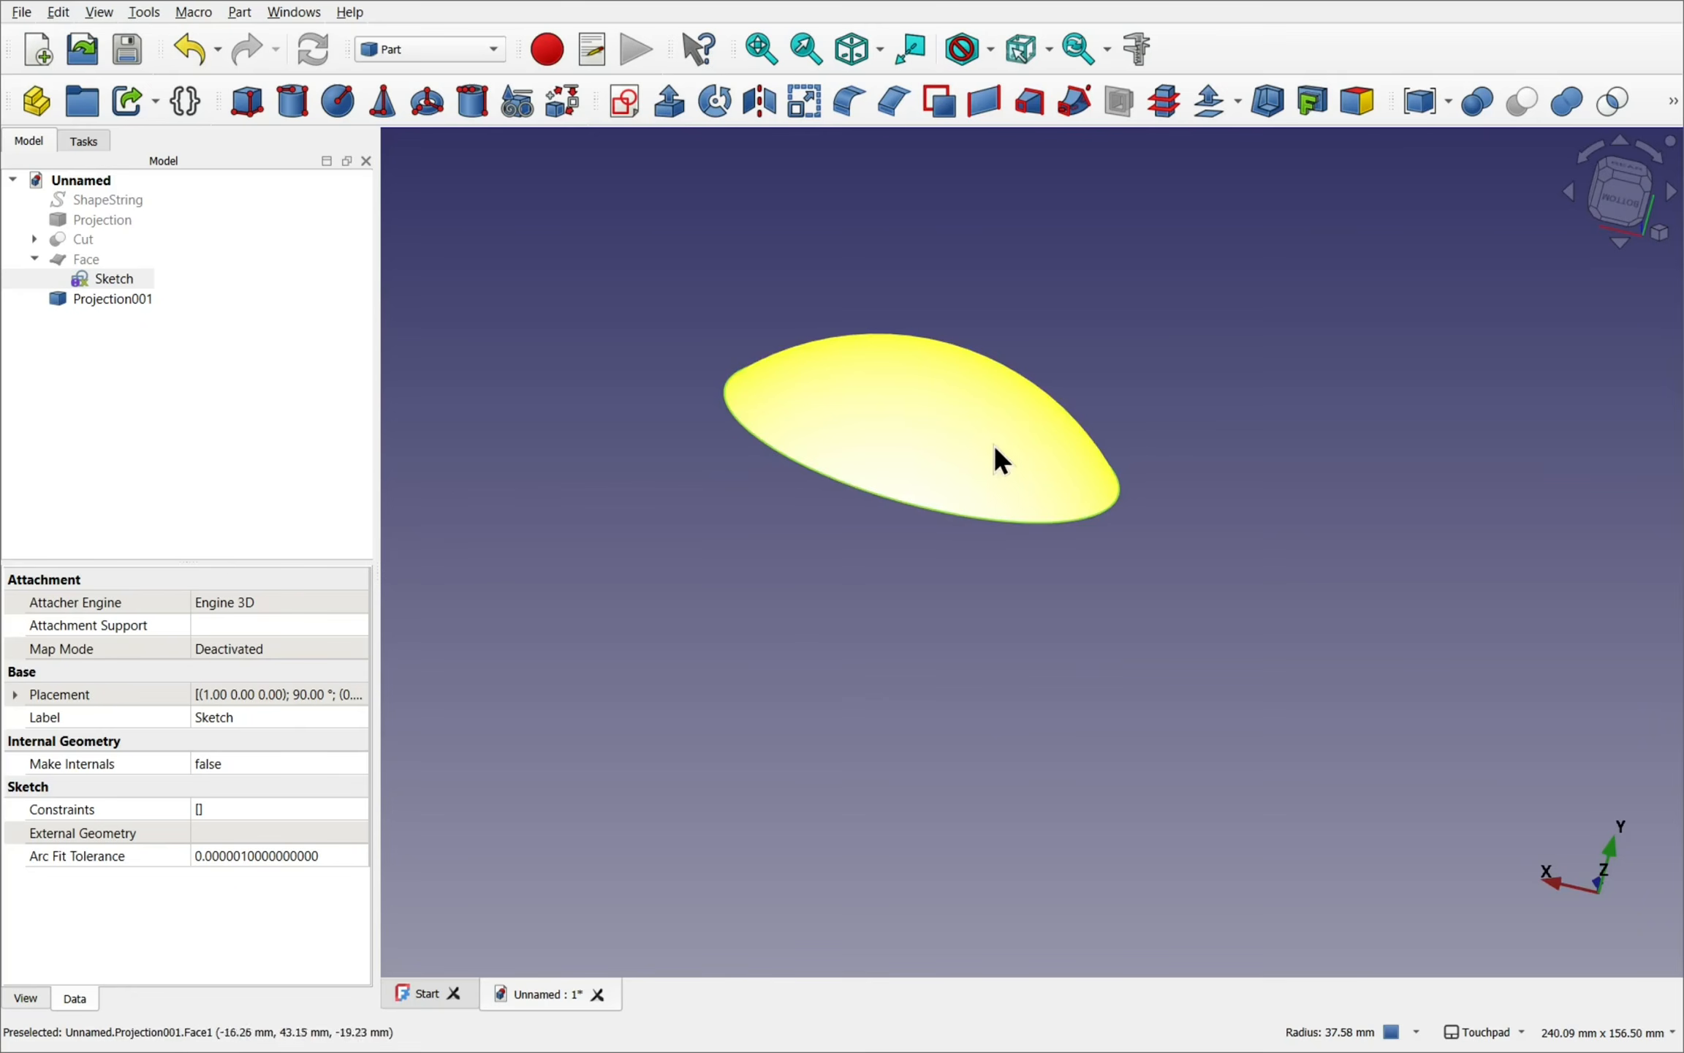
pyautogui.click(954, 453)
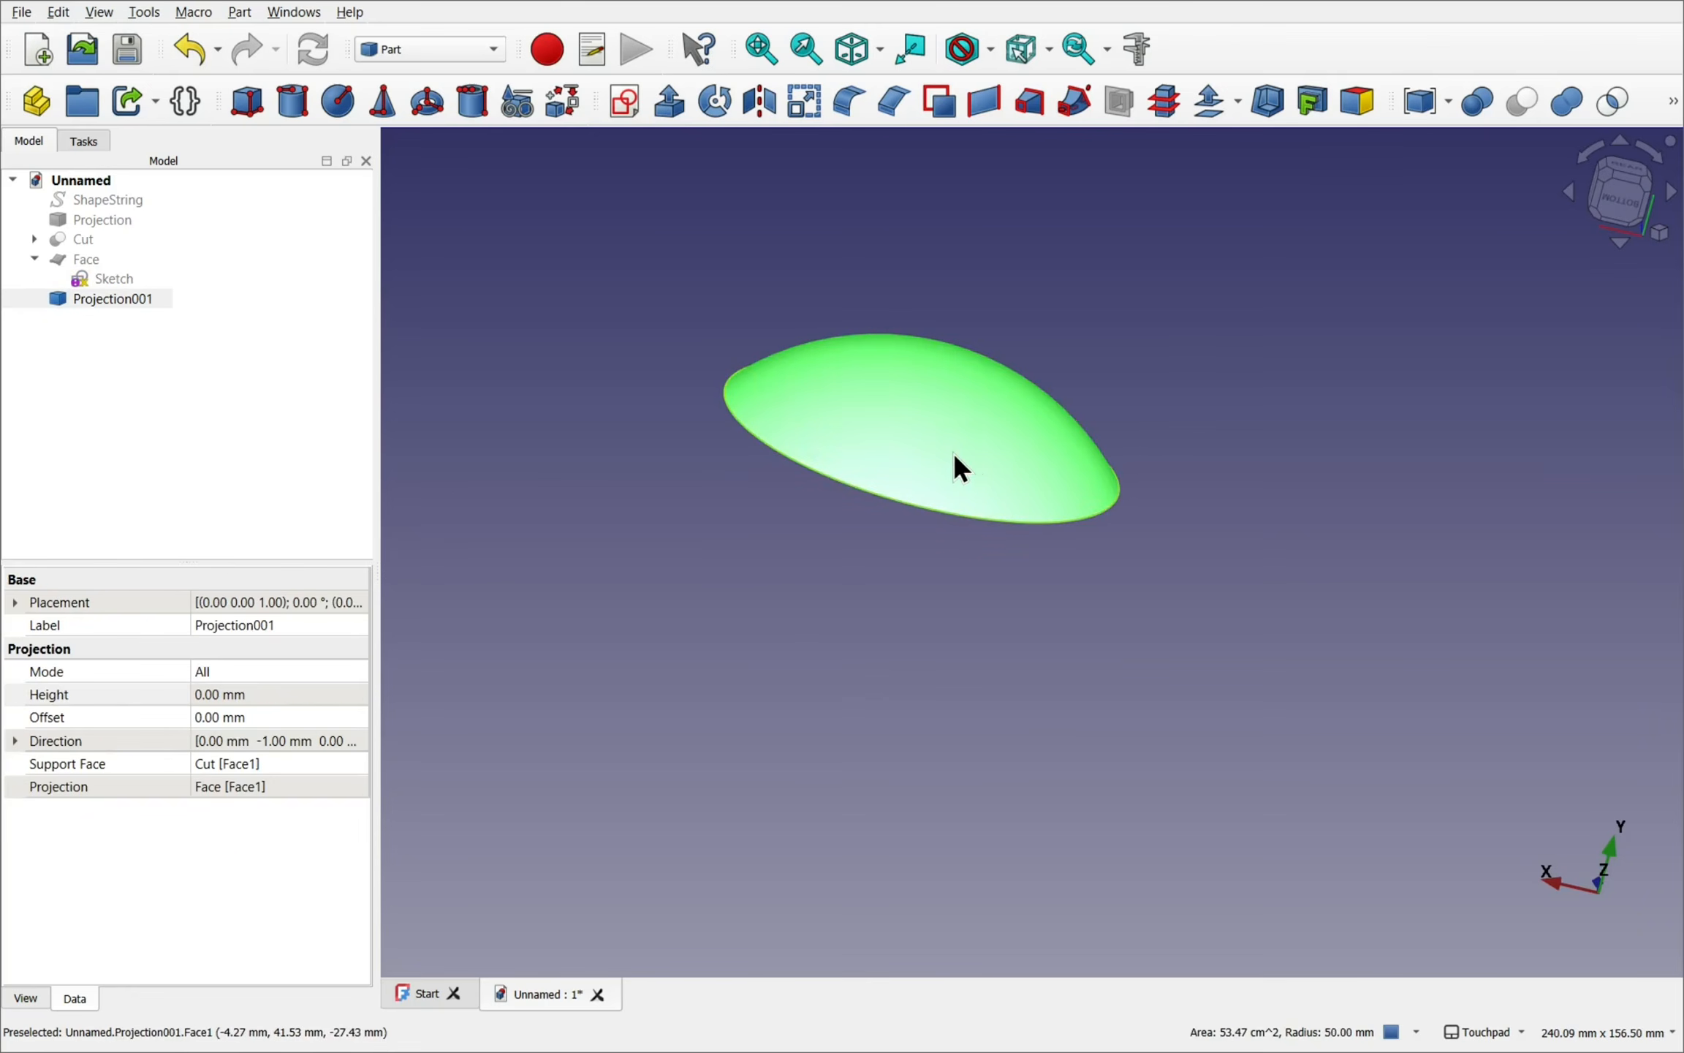
pyautogui.click(1208, 106)
pyautogui.keyDown('alt'); pyautogui.moveTo(865, 425); pyautogui.dragTo(1075, 259); pyautogui.keyUp('alt')
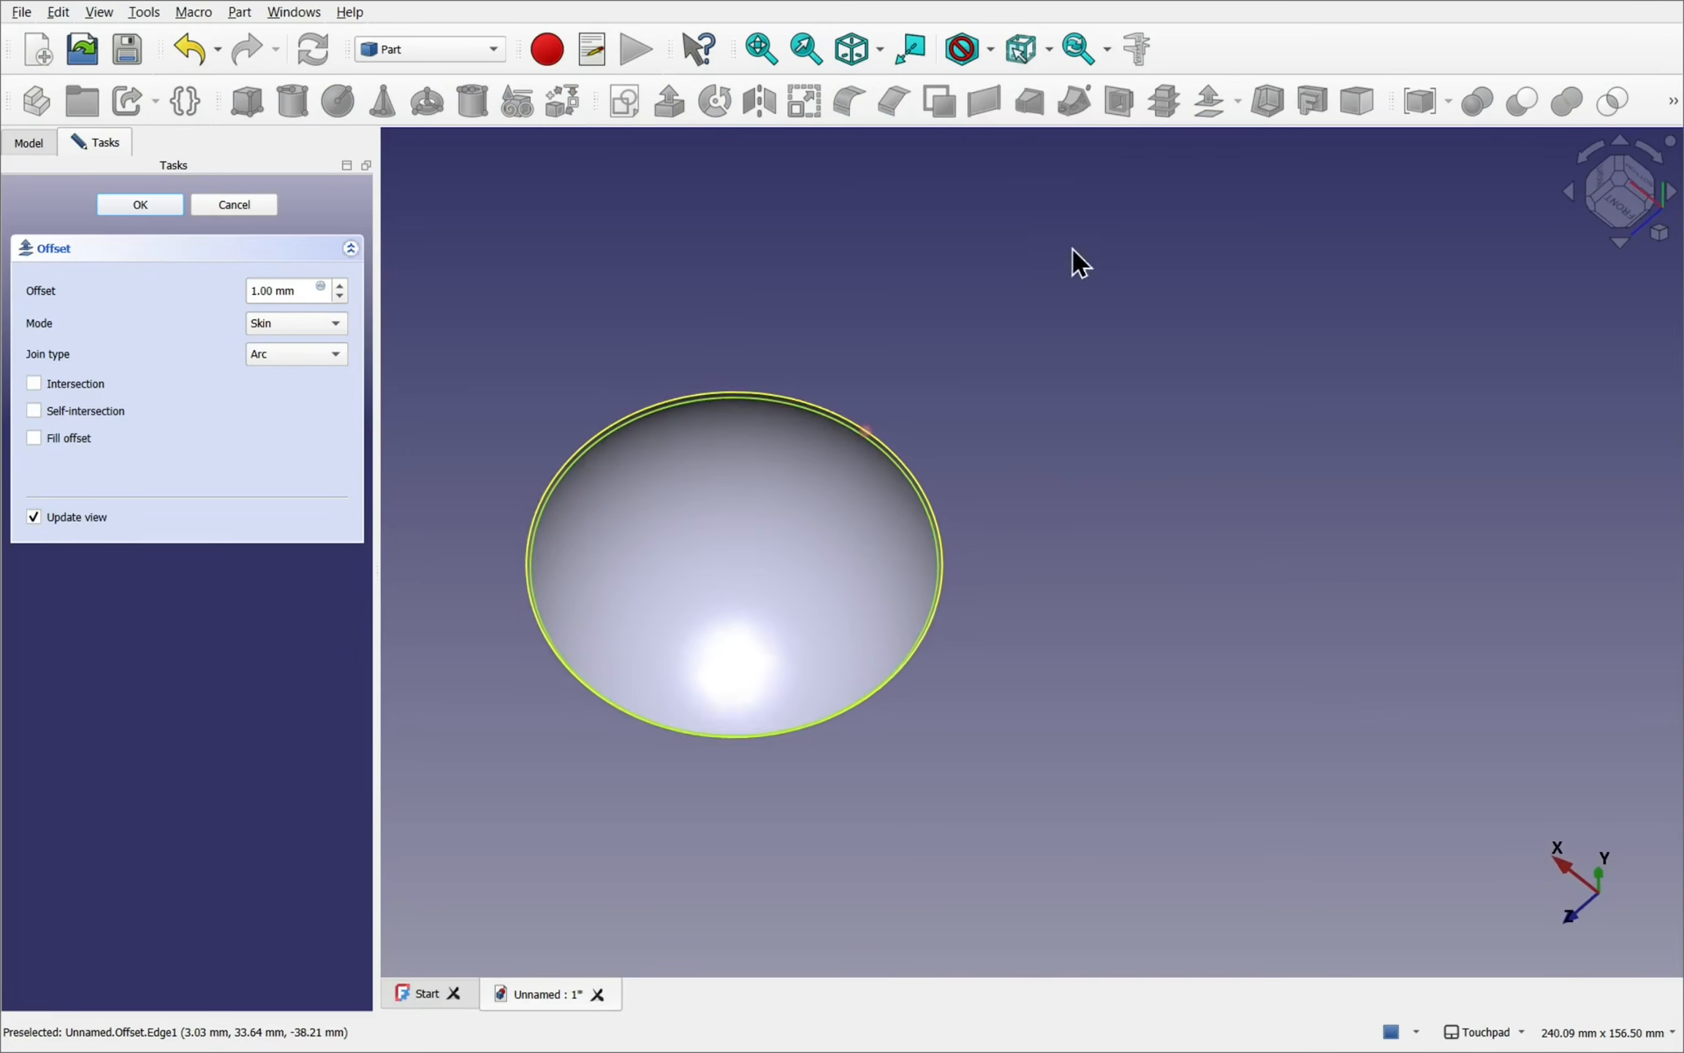
pyautogui.scroll(5, 841, 442)
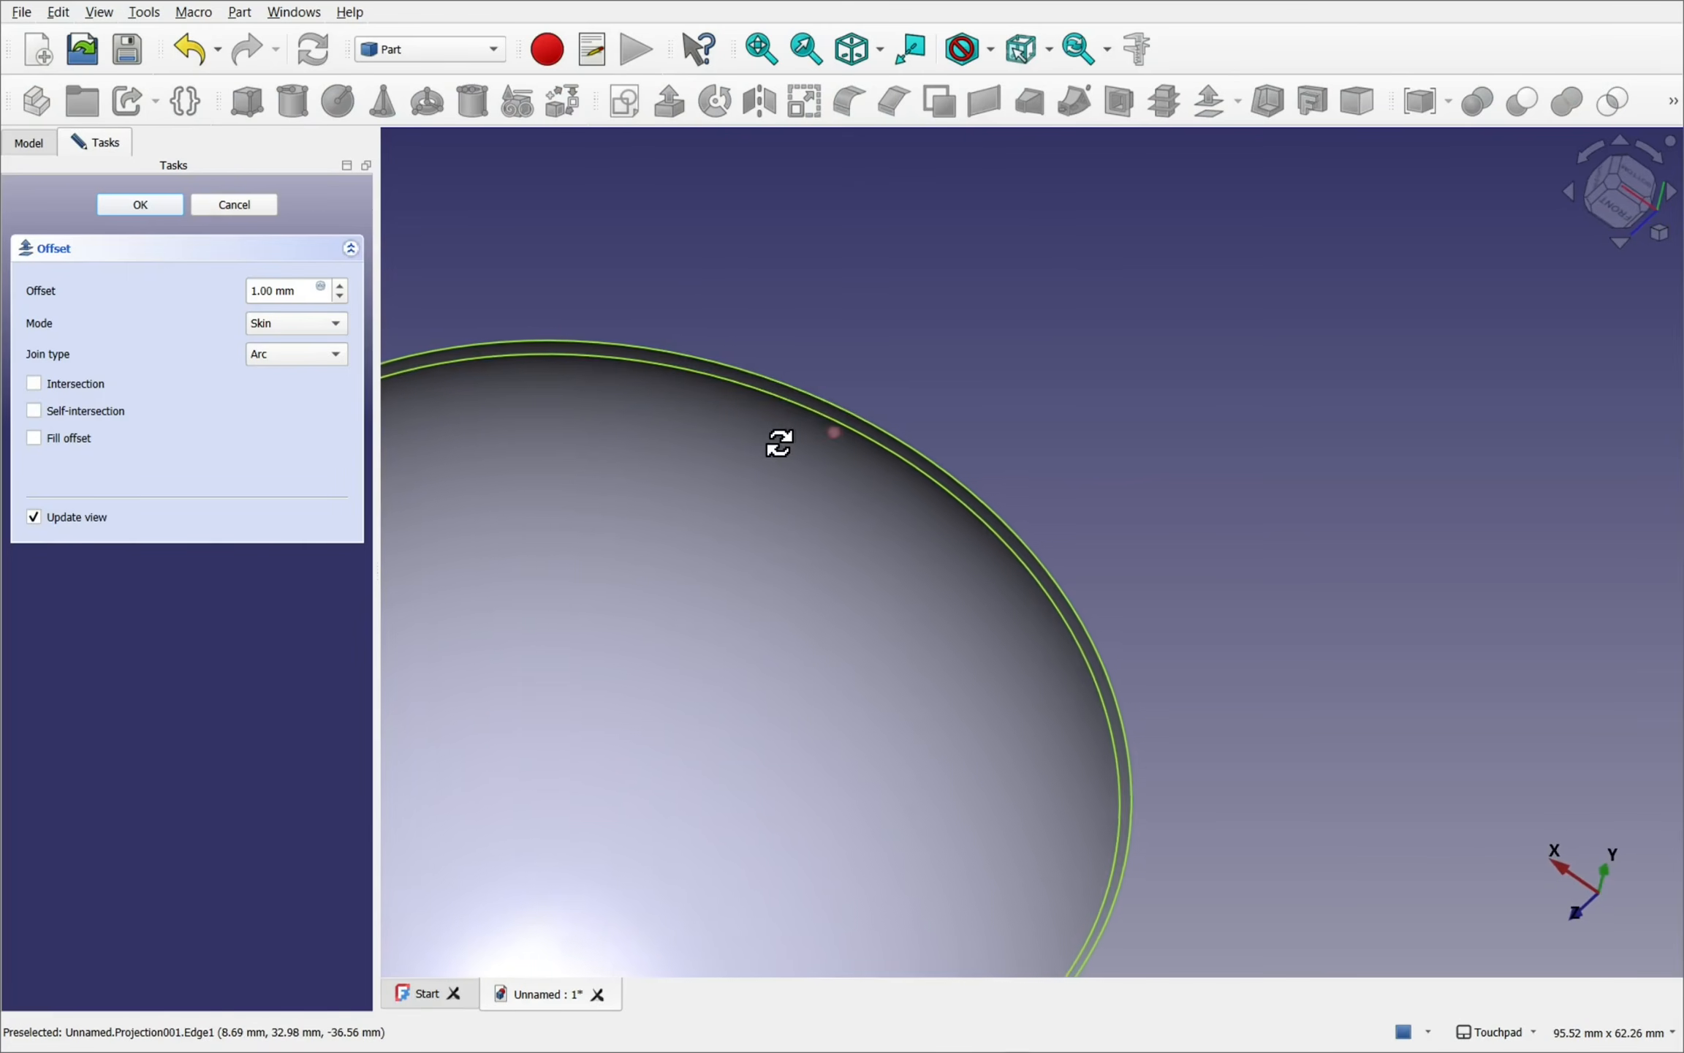
pyautogui.scroll(6, 347, 282)
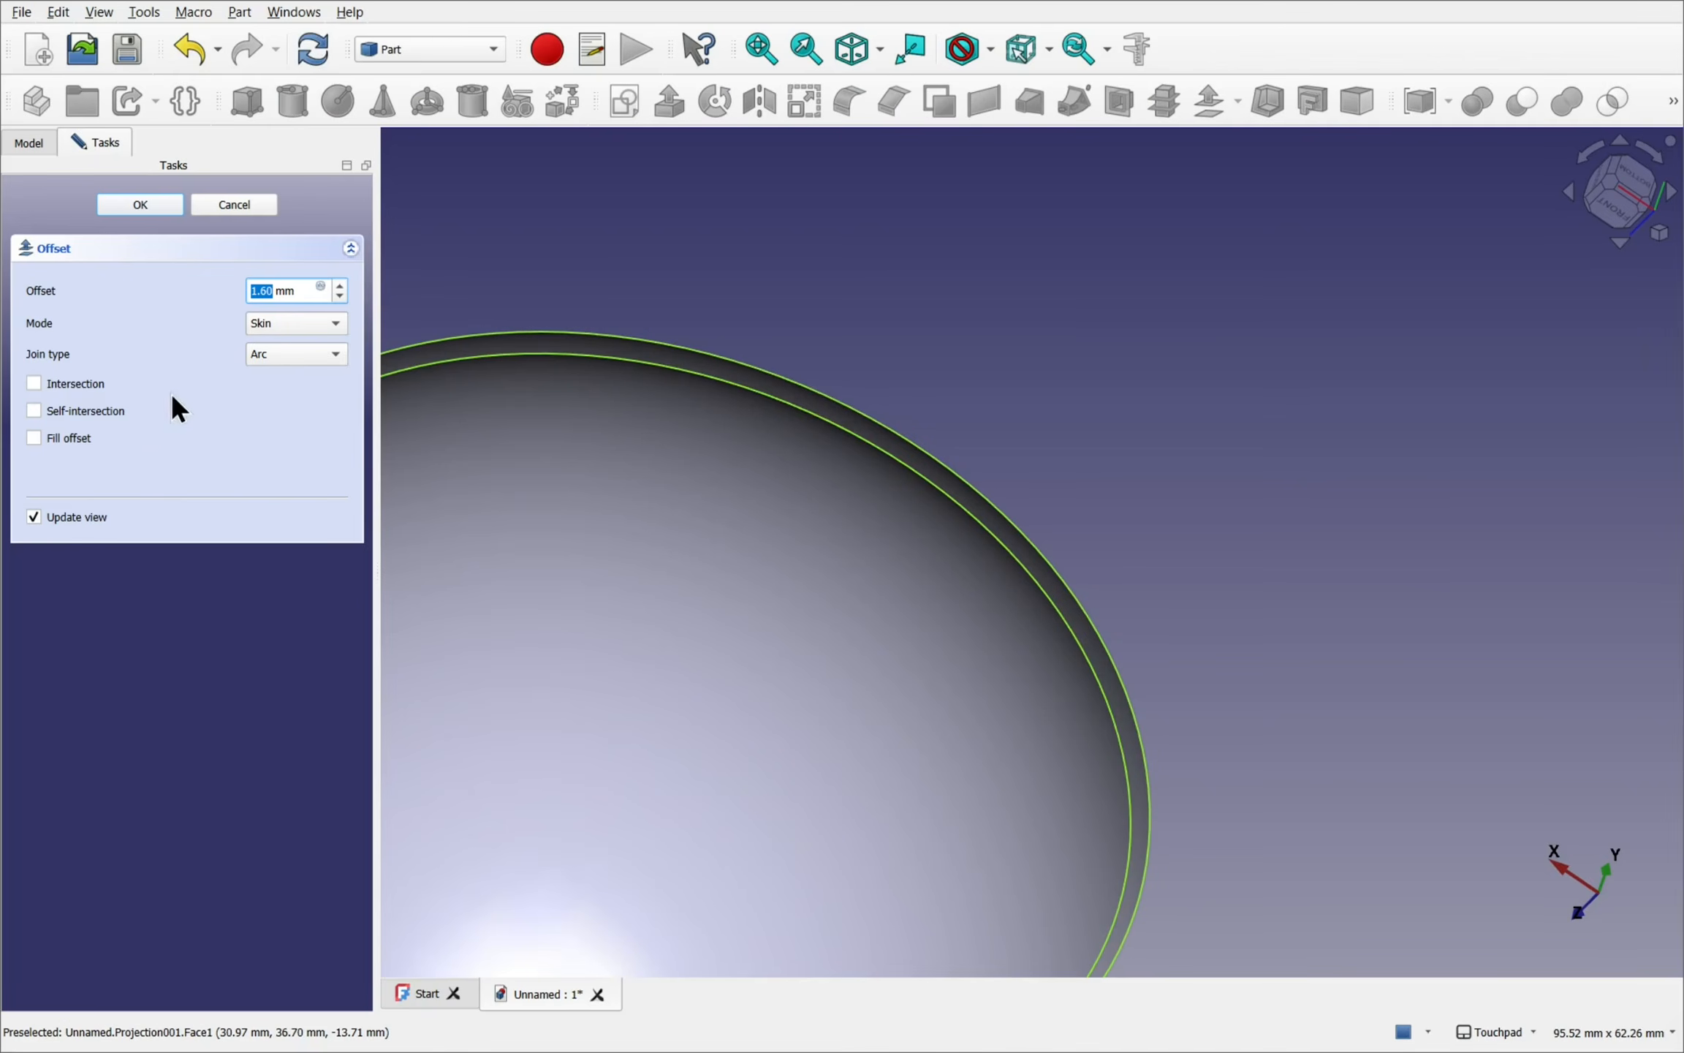
pyautogui.click(68, 437)
pyautogui.keyDown('alt'); pyautogui.moveTo(1211, 409); pyautogui.dragTo(963, 513); pyautogui.keyUp('alt')
pyautogui.click(143, 215)
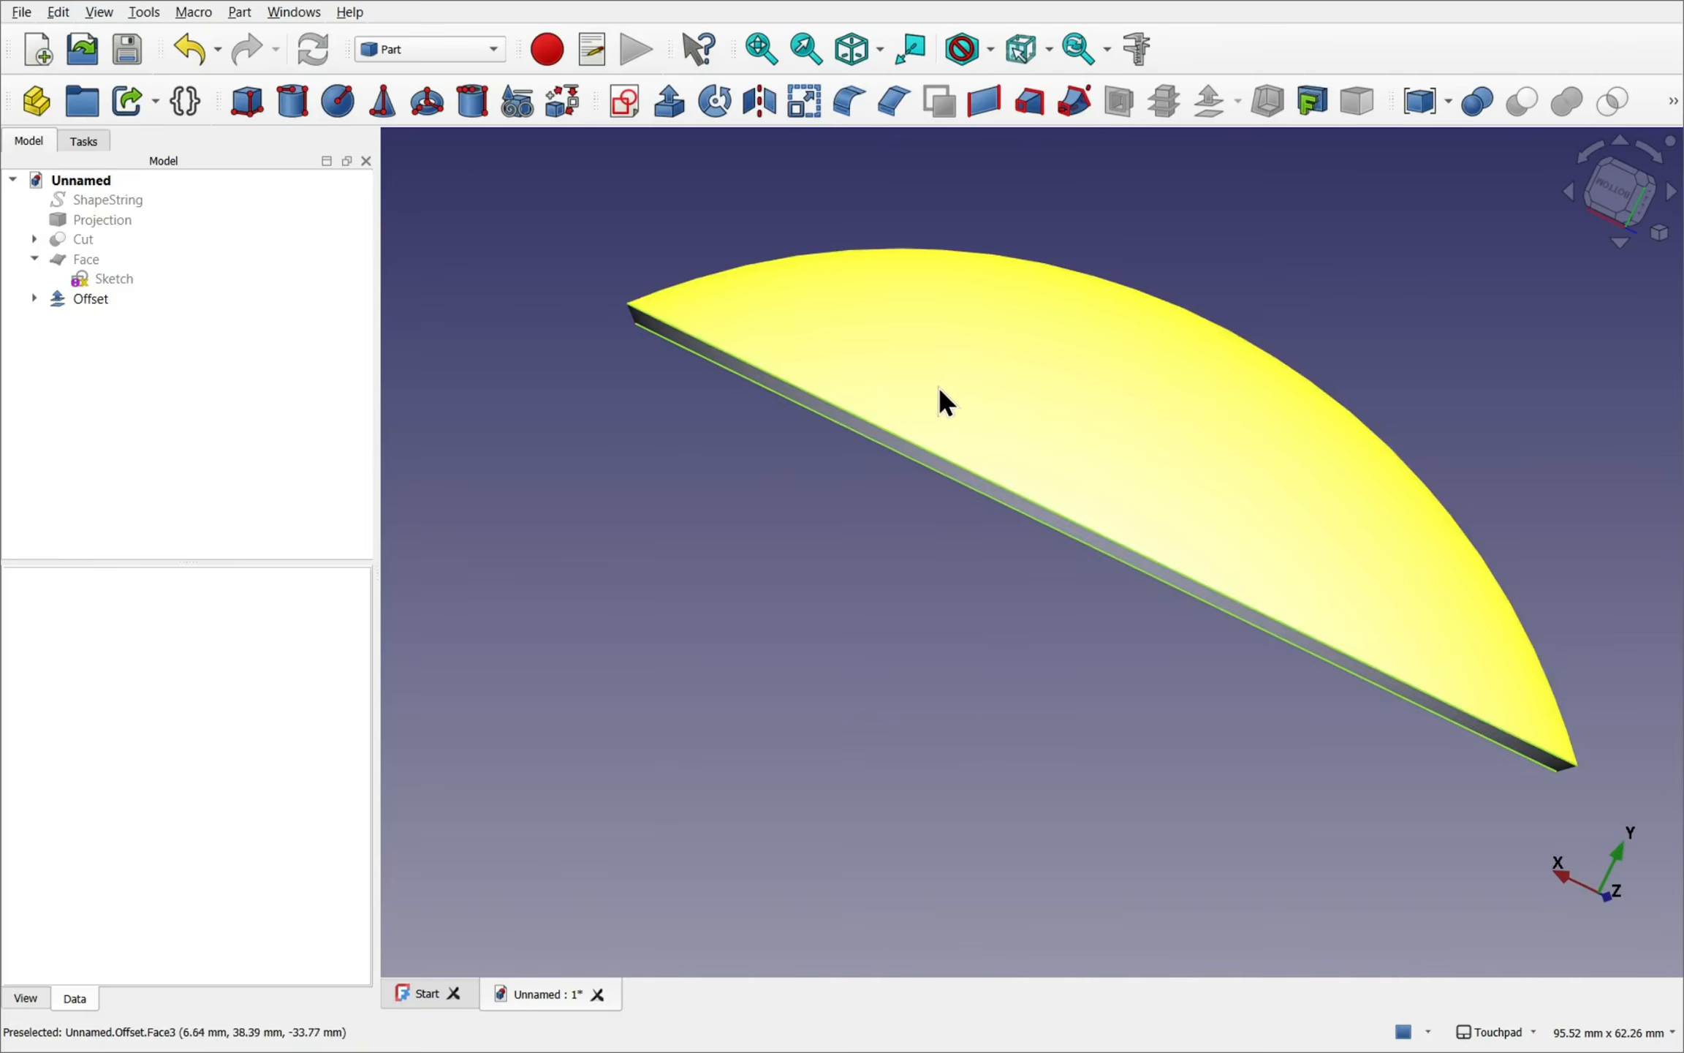
# - Show the engraved sphere again and inspect how the offset shell sits on its surface
pyautogui.keyDown('alt'); pyautogui.moveTo(941, 402); pyautogui.dragTo(925, 437); pyautogui.keyUp('alt')
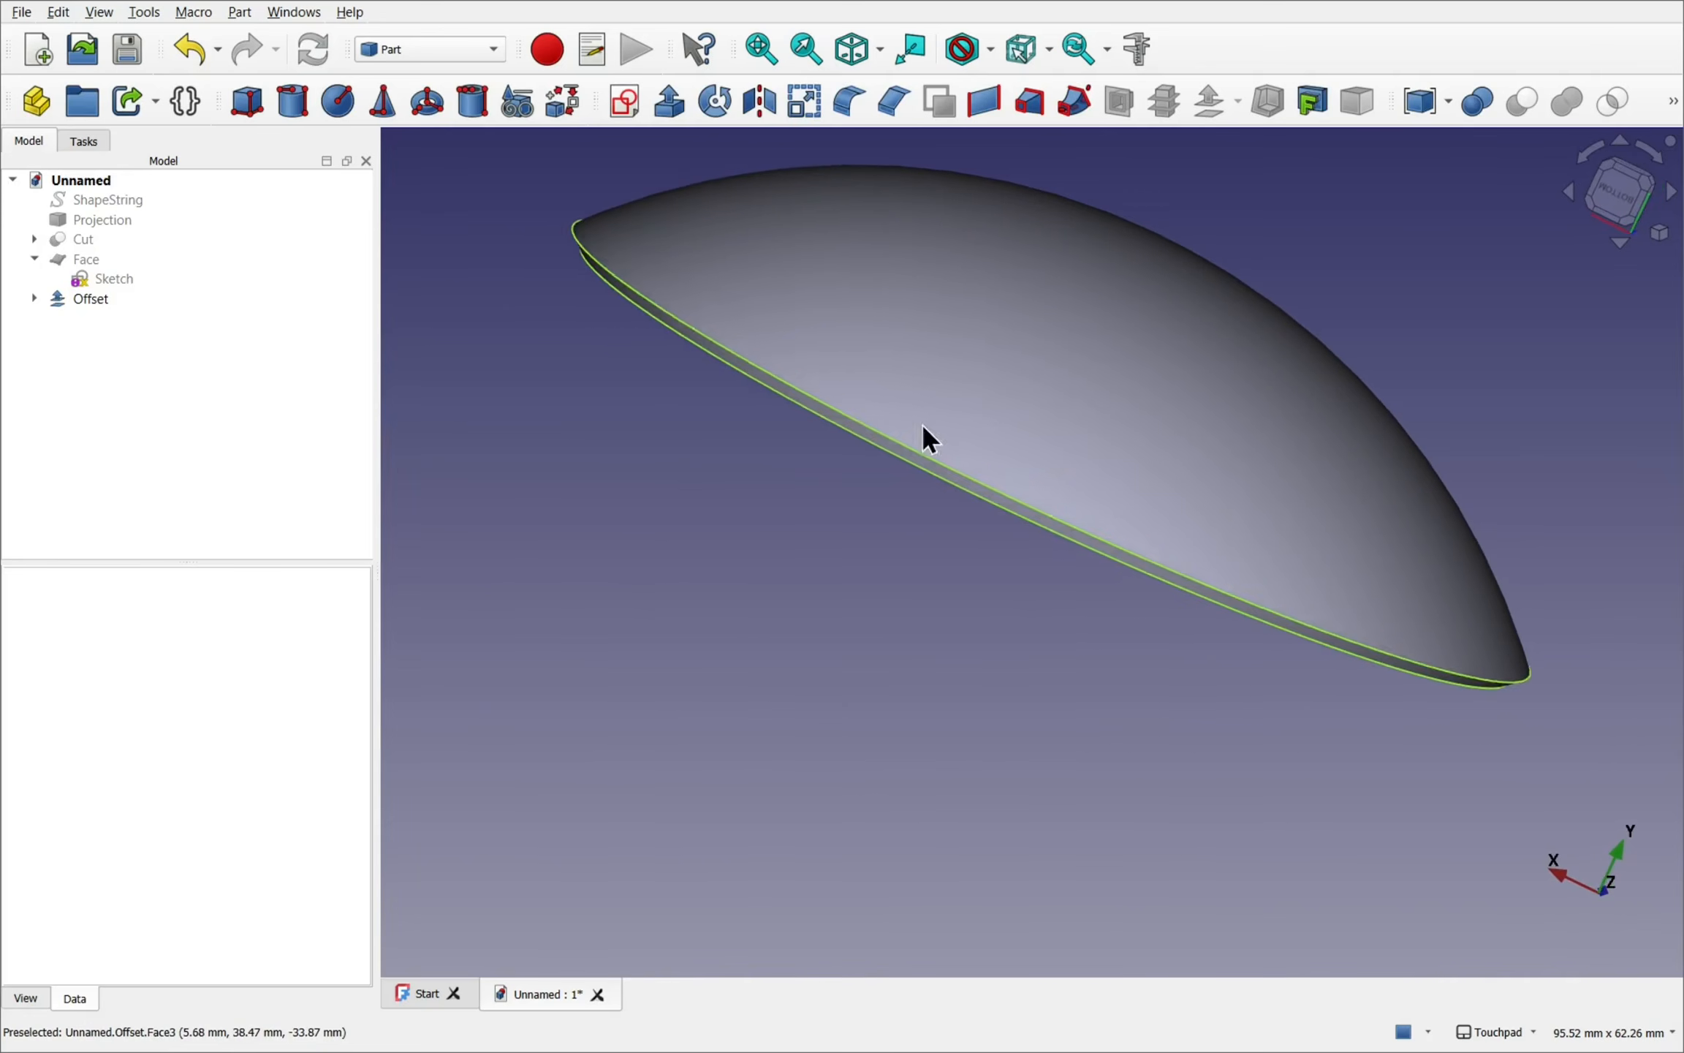
pyautogui.click(85, 241)
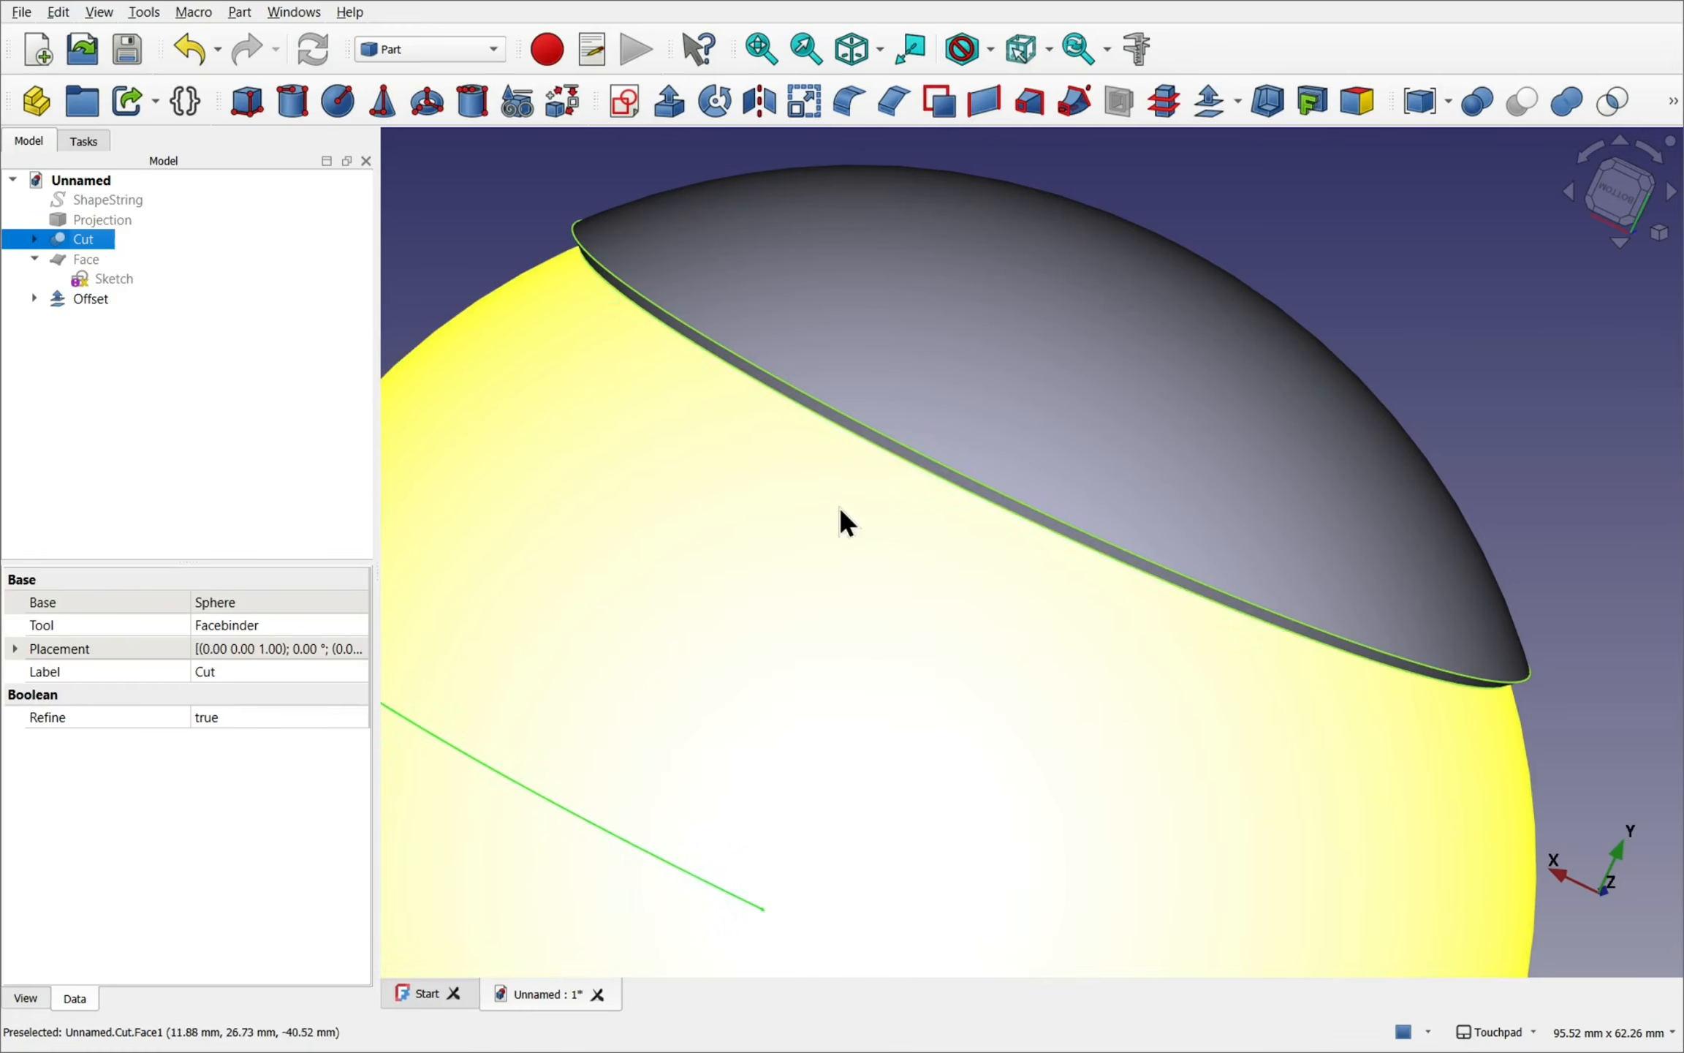
pyautogui.keyDown('alt'); pyautogui.moveTo(846, 519); pyautogui.dragTo(880, 489); pyautogui.keyUp('alt')
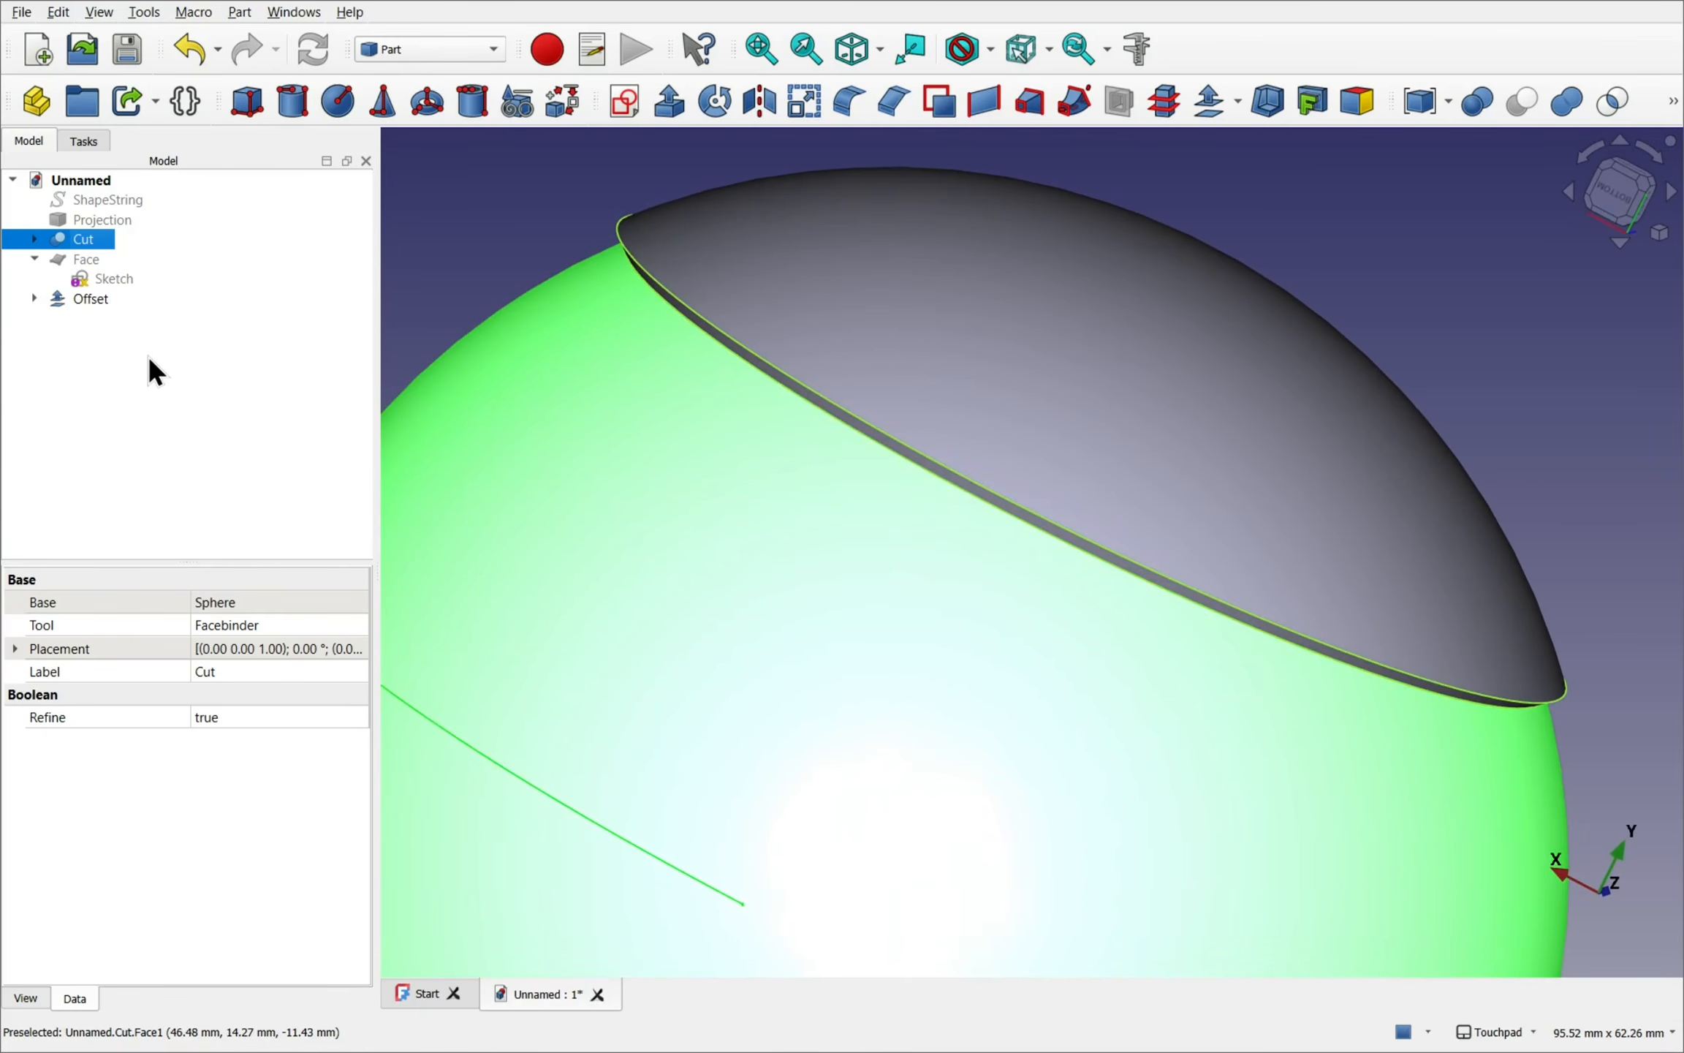
# - Set the offset shell's value to -1.6 so it goes inward into the sphere
pyautogui.click(88, 299)
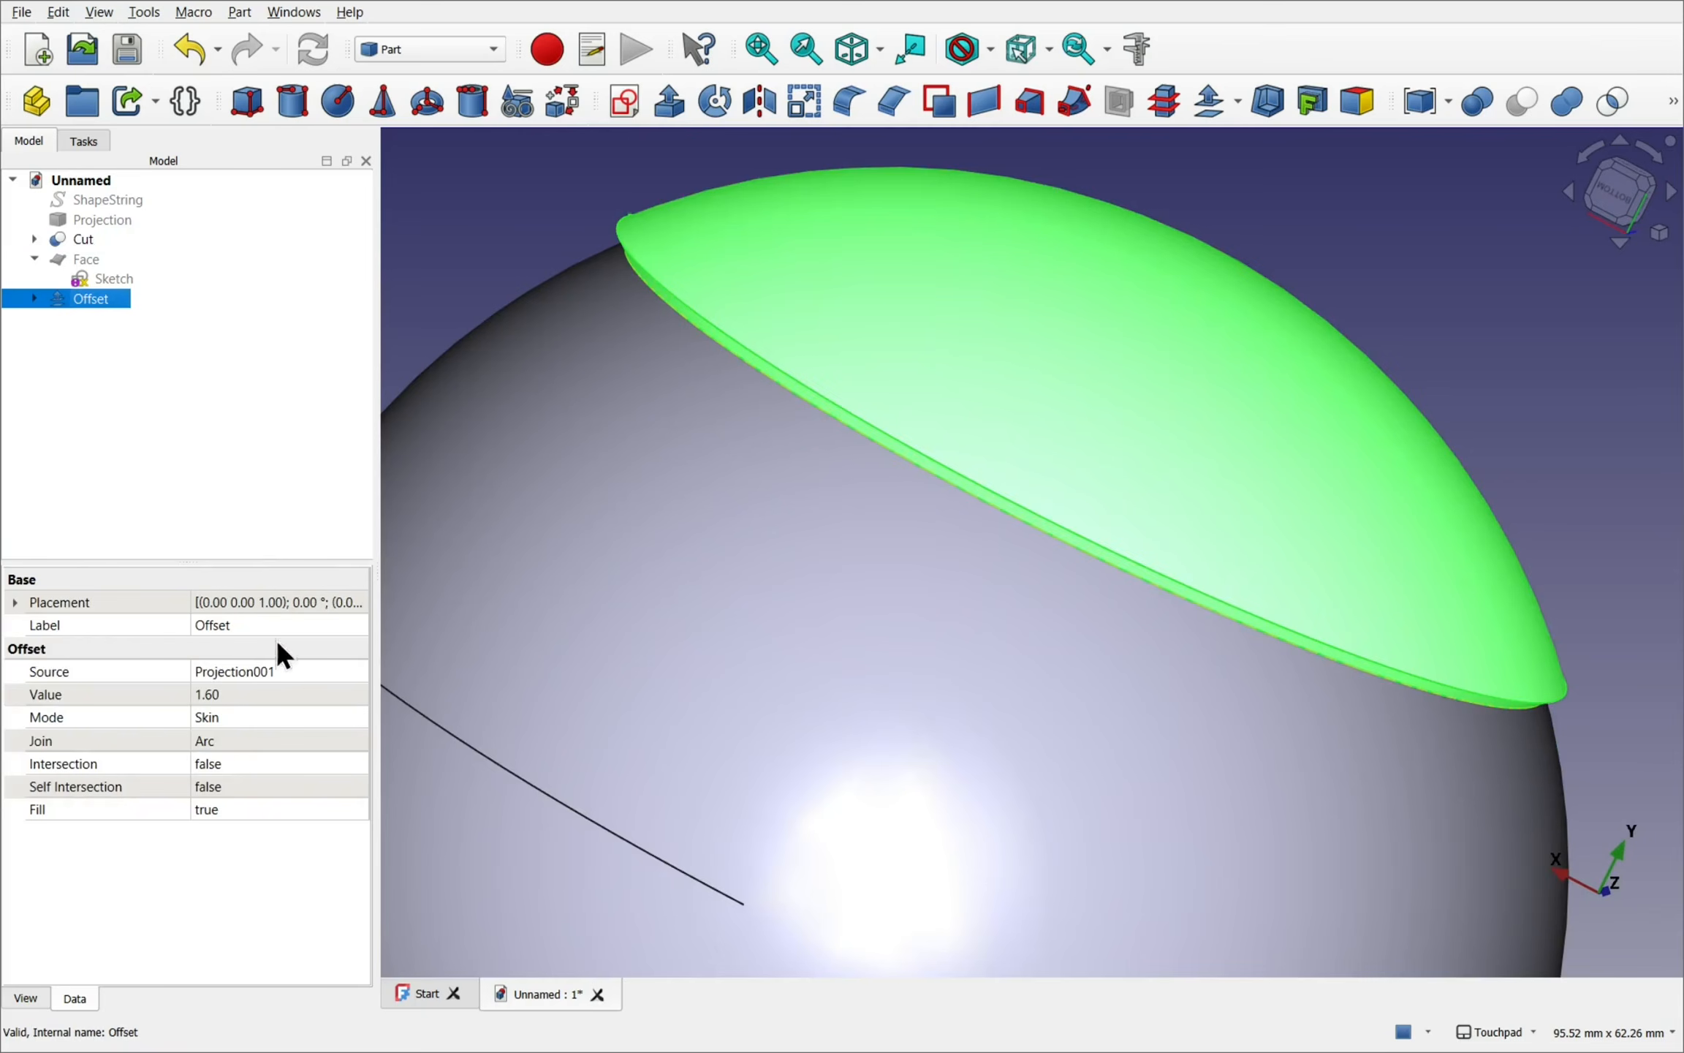
pyautogui.click(270, 701)
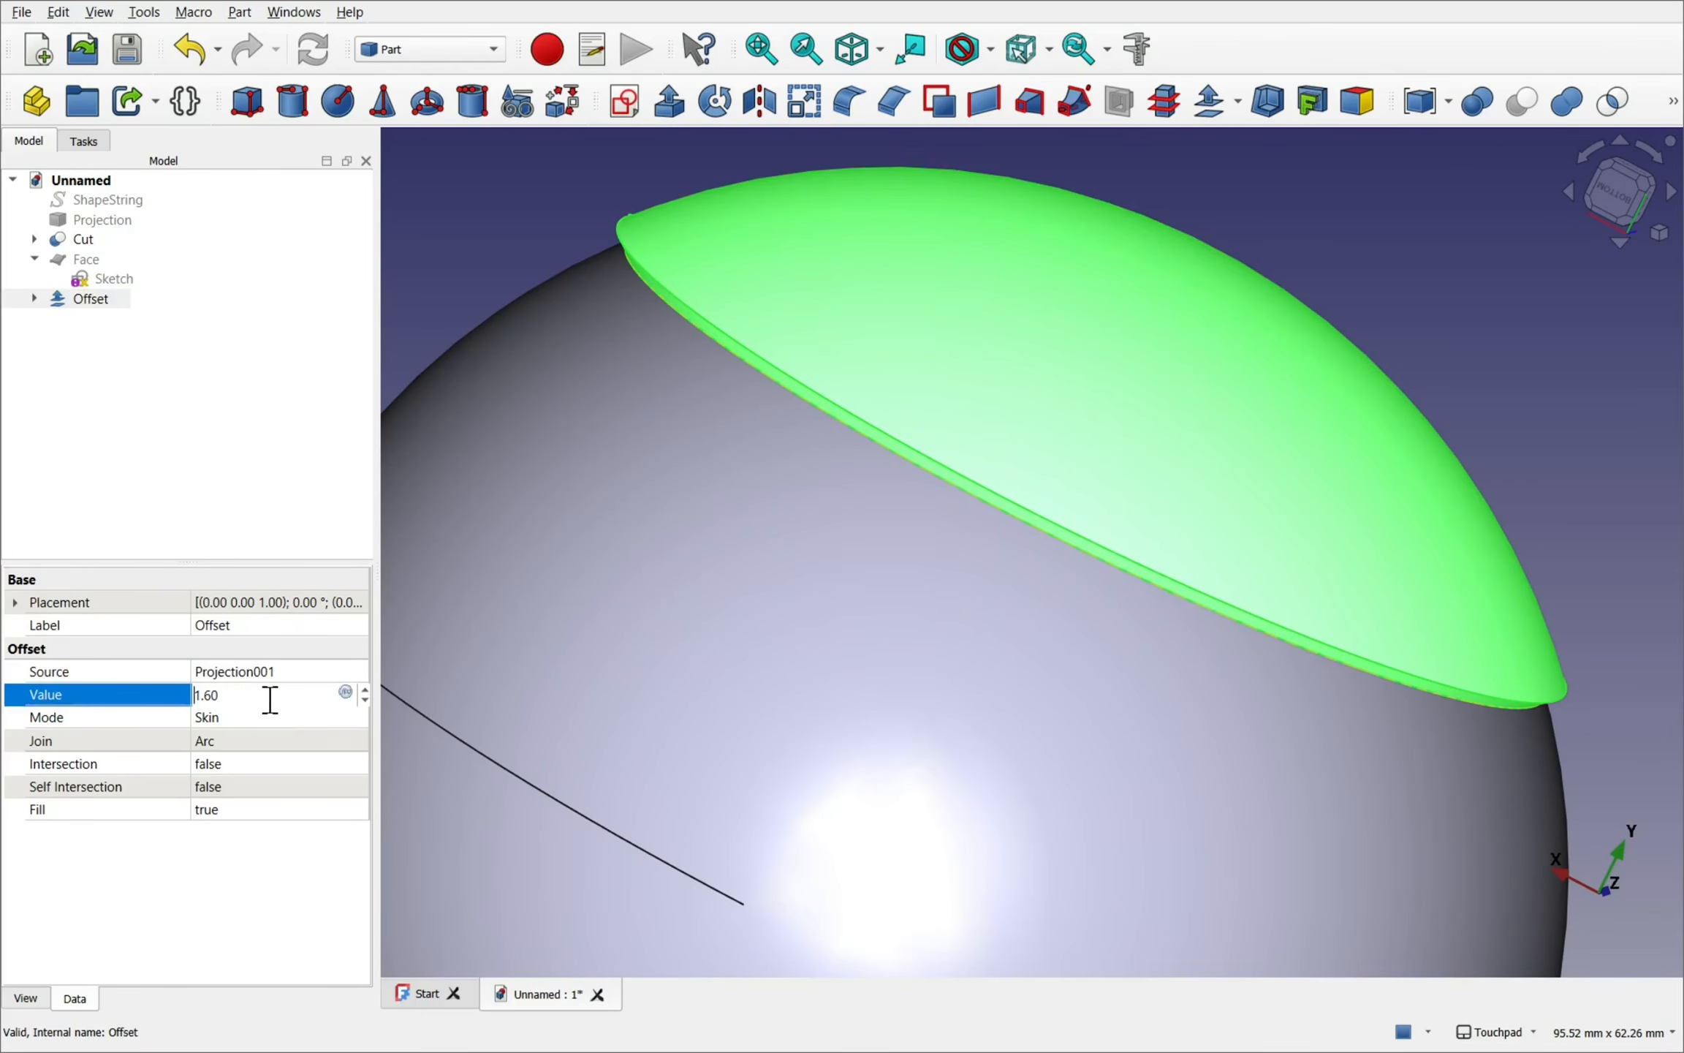
pyautogui.write('-')
pyautogui.press('Return')
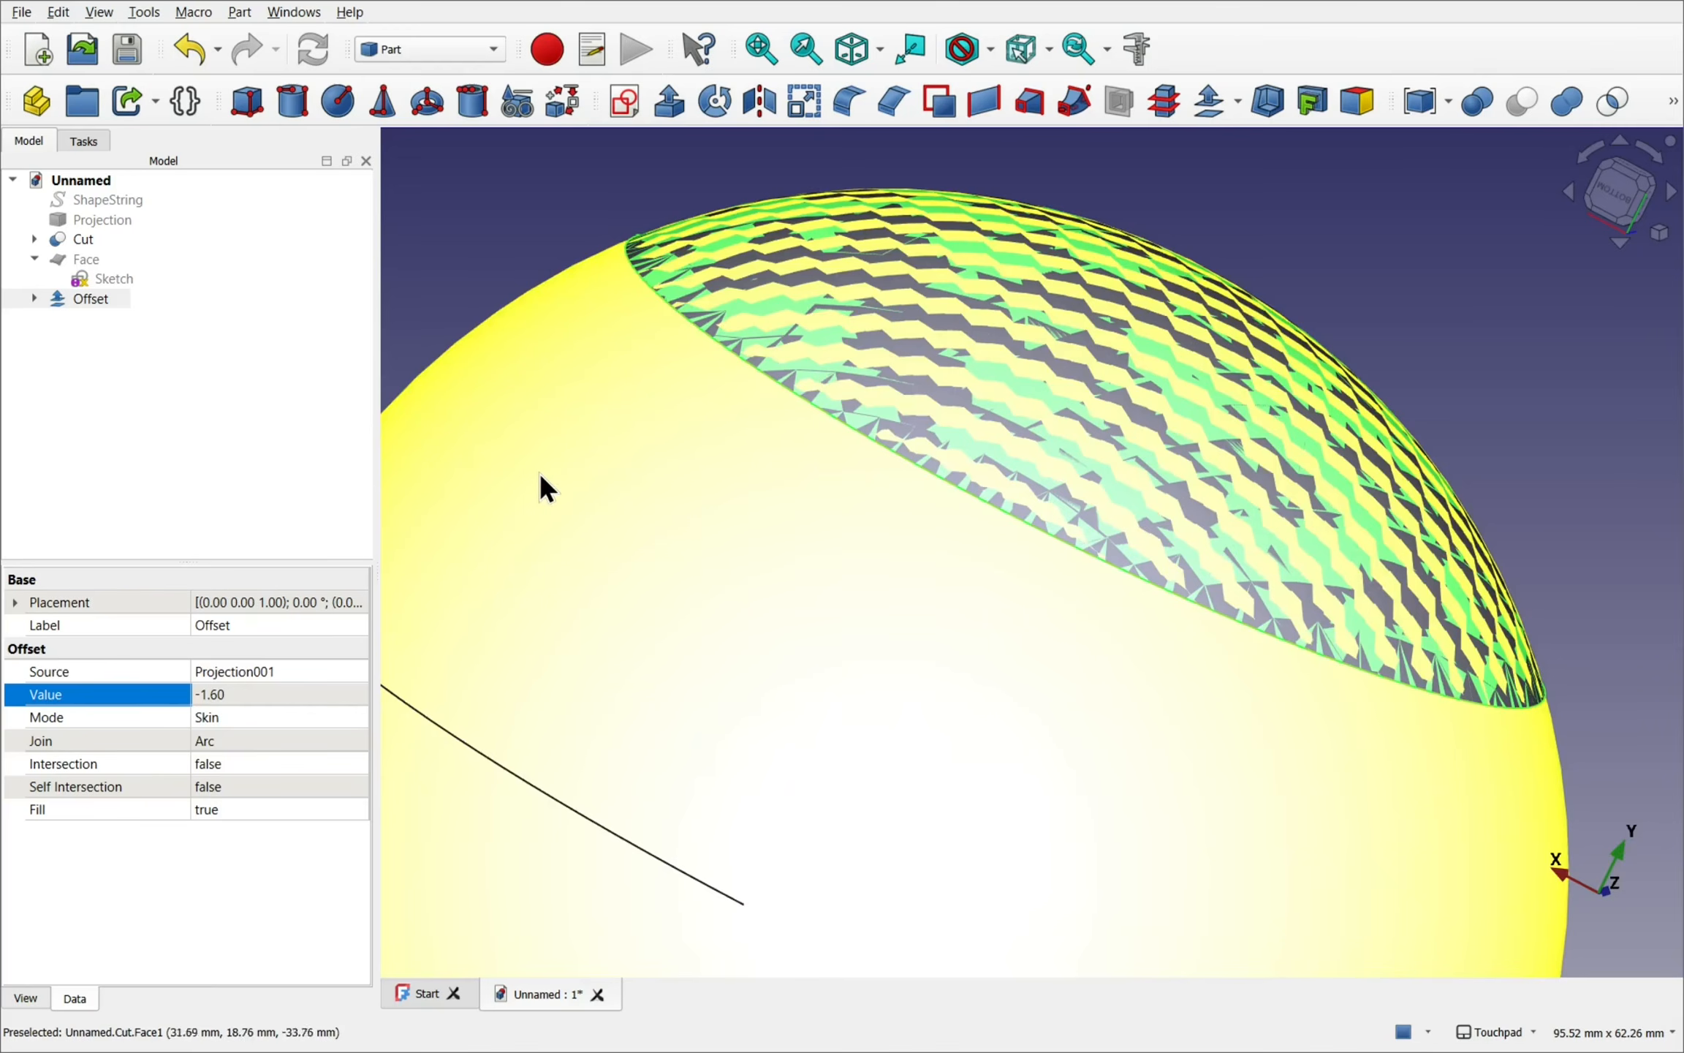
# - Cut the offset shell from the engraved sphere
pyautogui.click(559, 482)
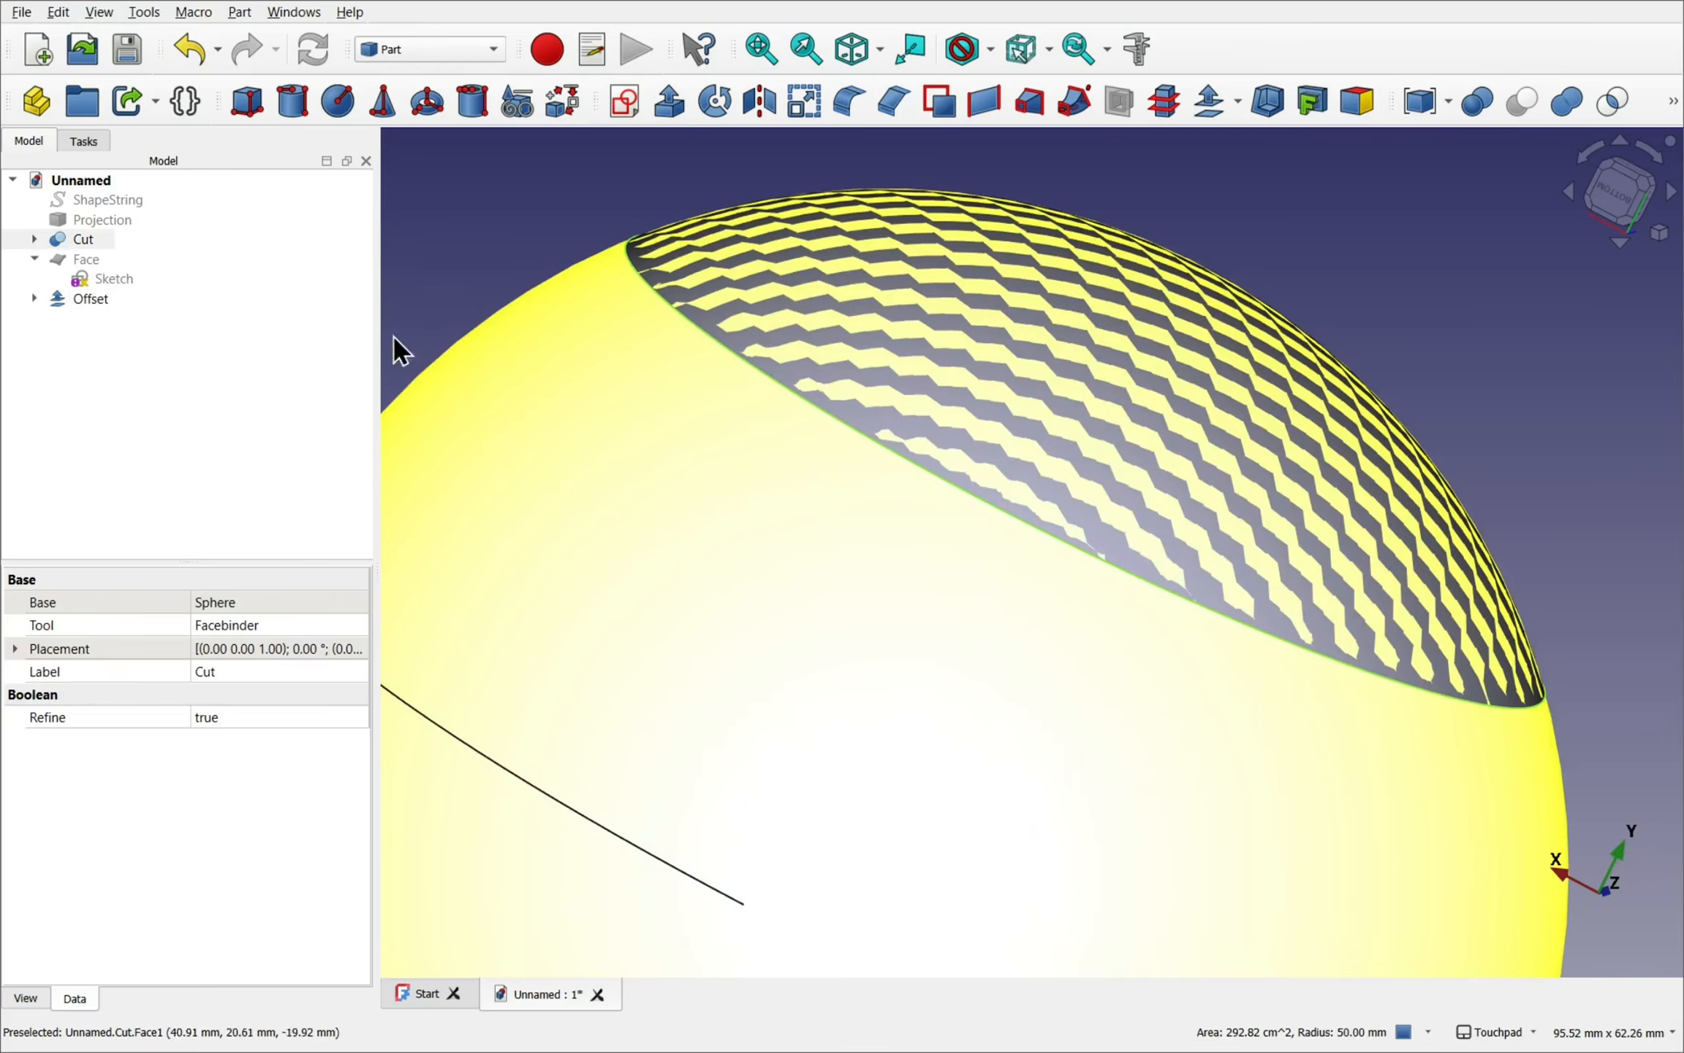
pyautogui.keyDown('ctrl'); pyautogui.click(97, 301); pyautogui.keyUp('ctrl')
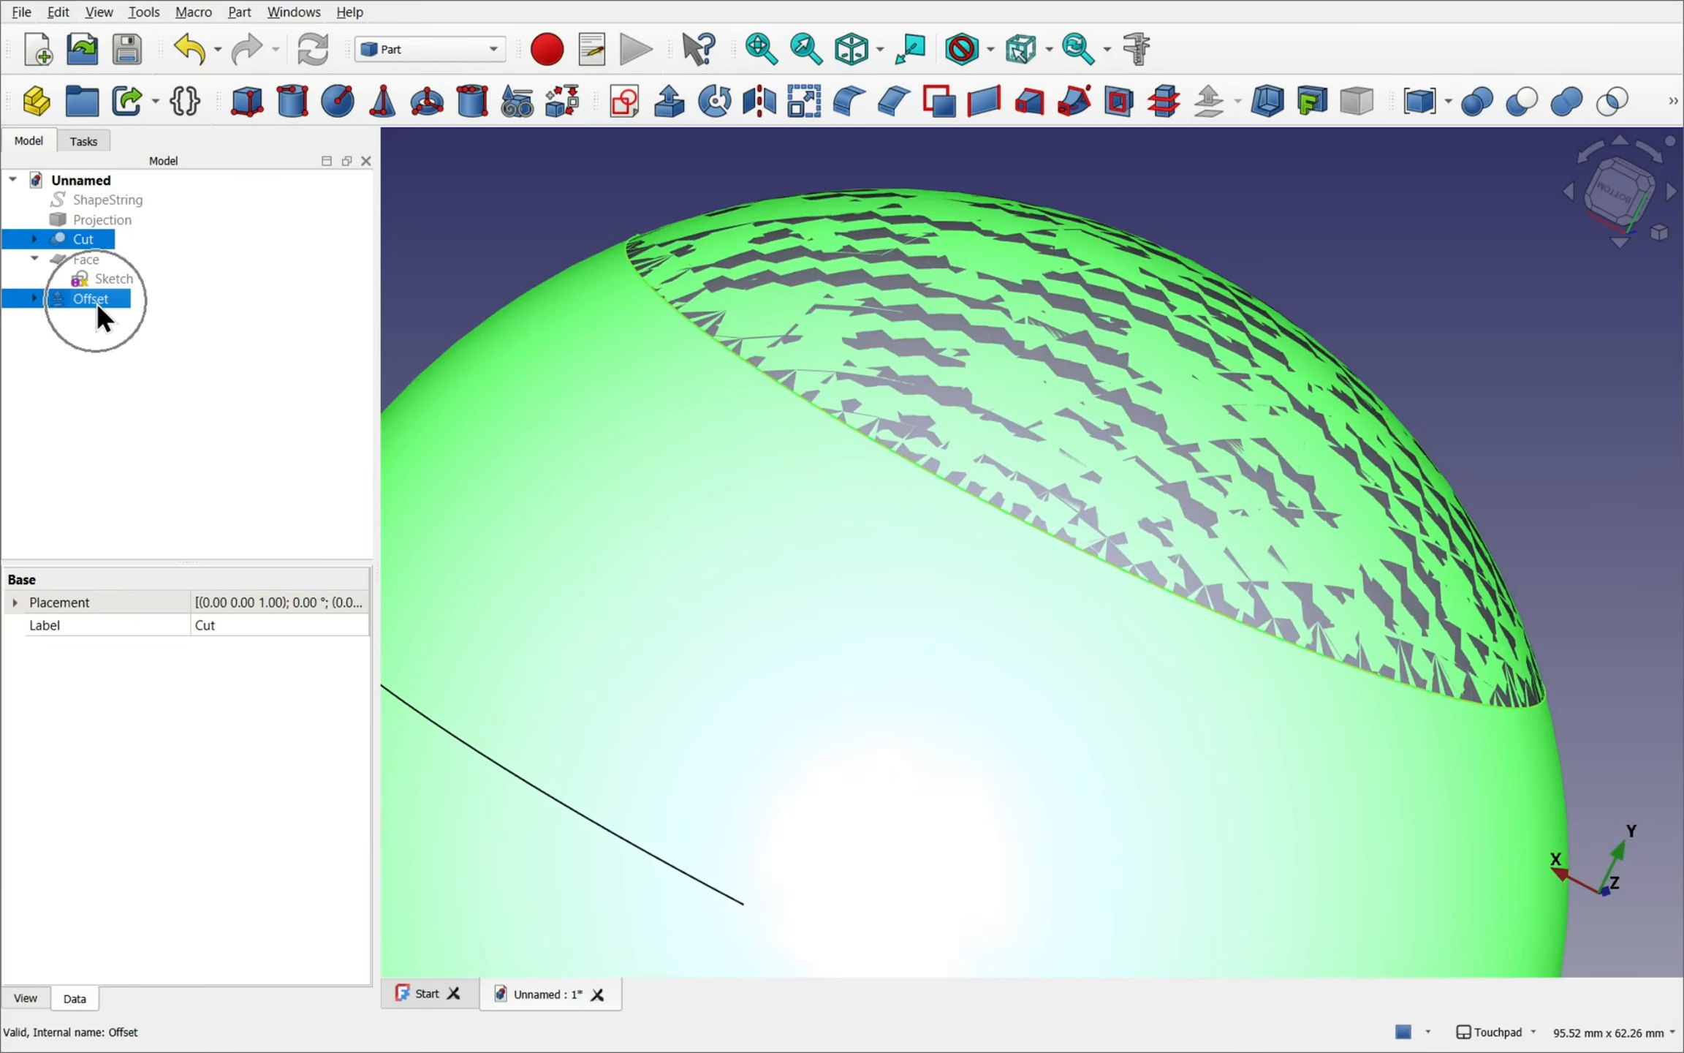
pyautogui.click(1510, 106)
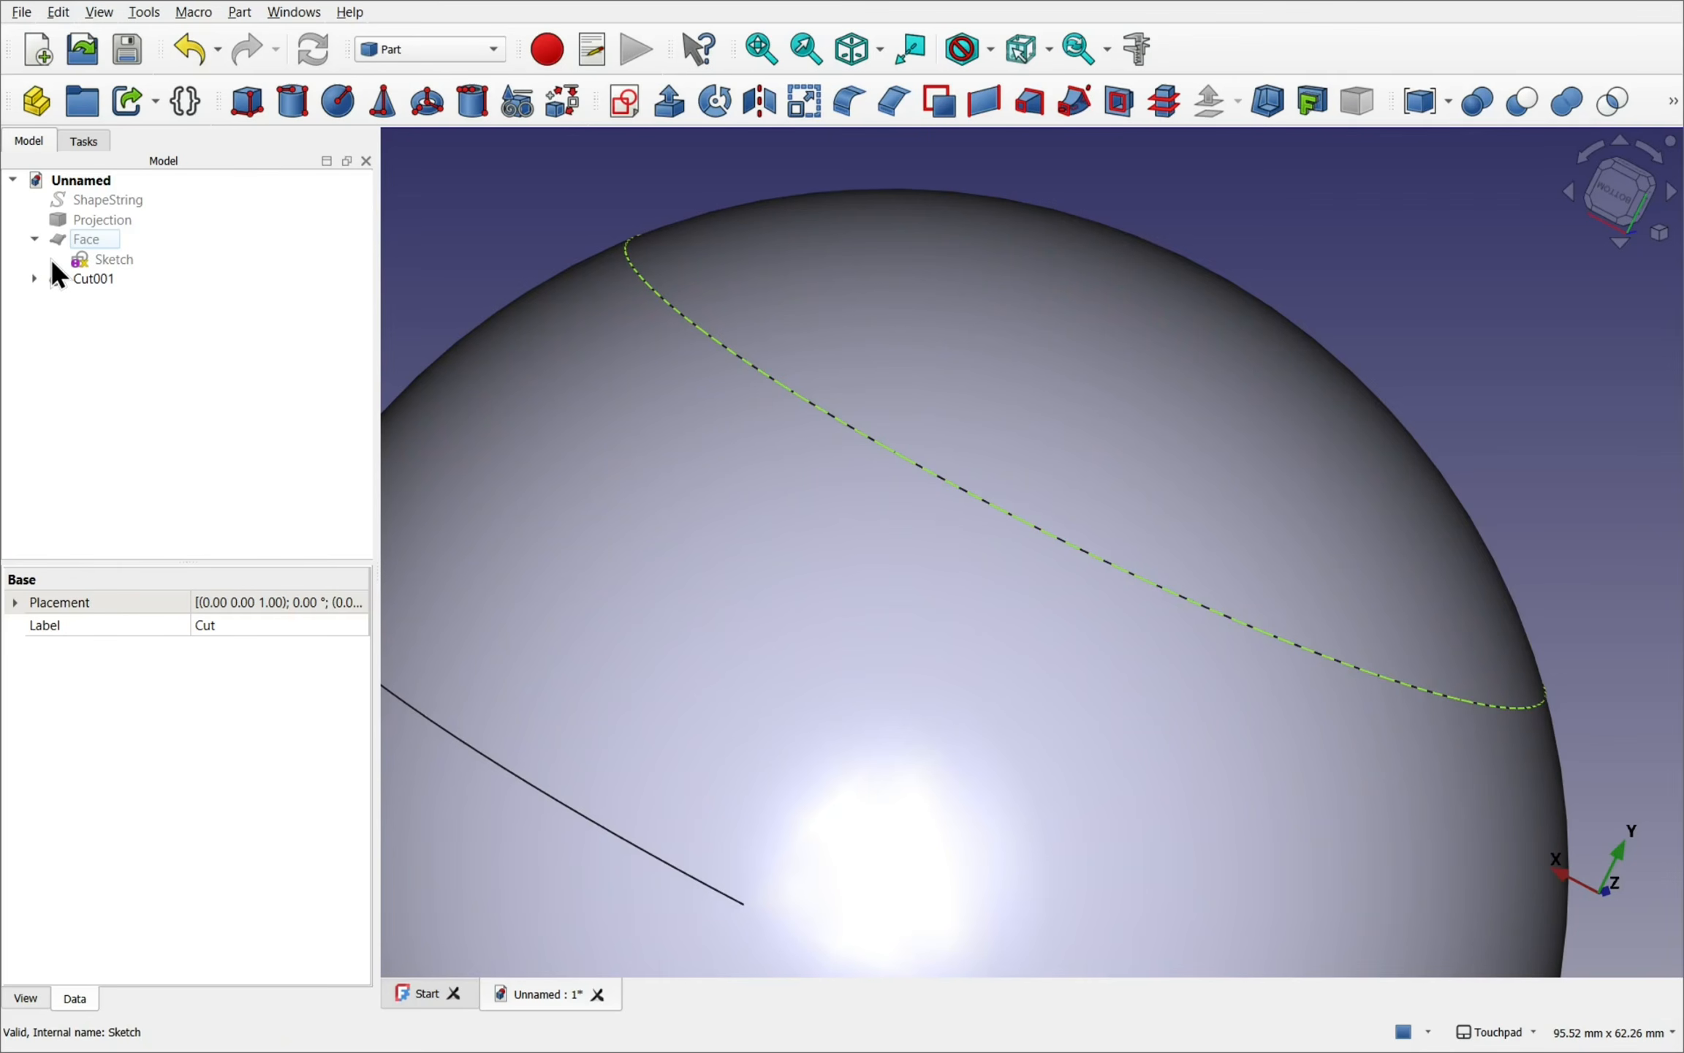
# - Hide the projected patch nested under the new cut's offset and inspect the circular recess from the rear
pyautogui.click(34, 278)
pyautogui.click(57, 319)
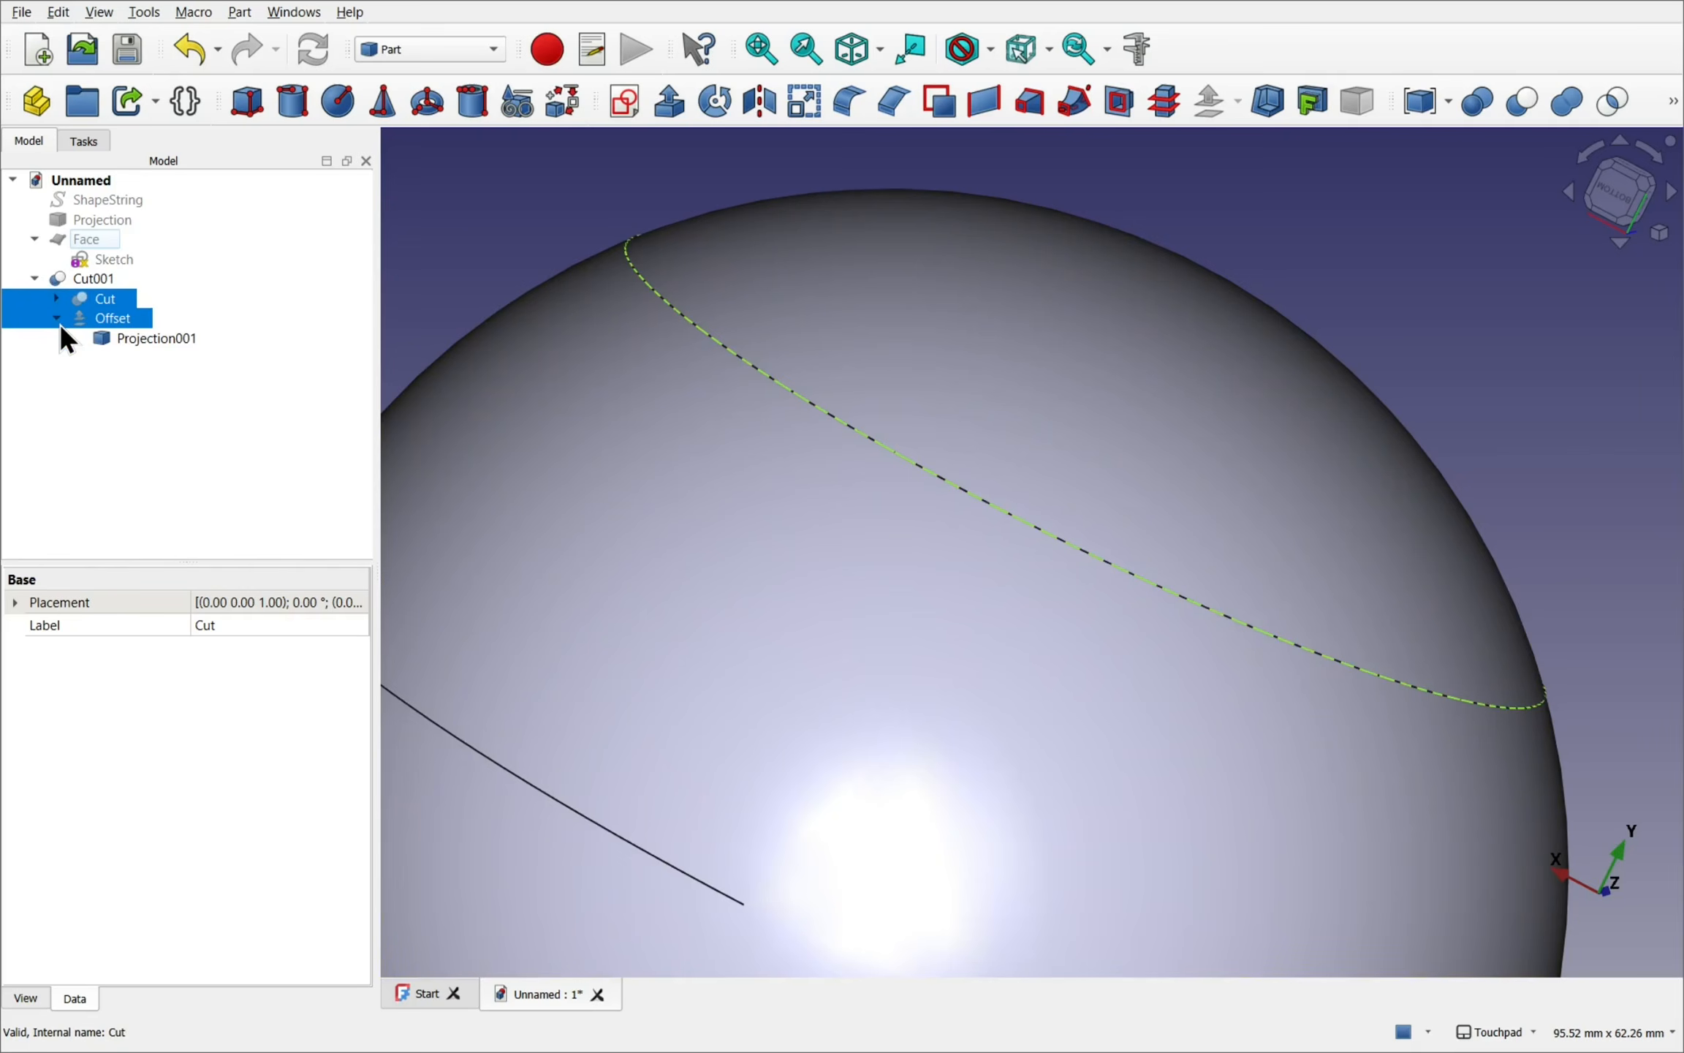
pyautogui.click(166, 337)
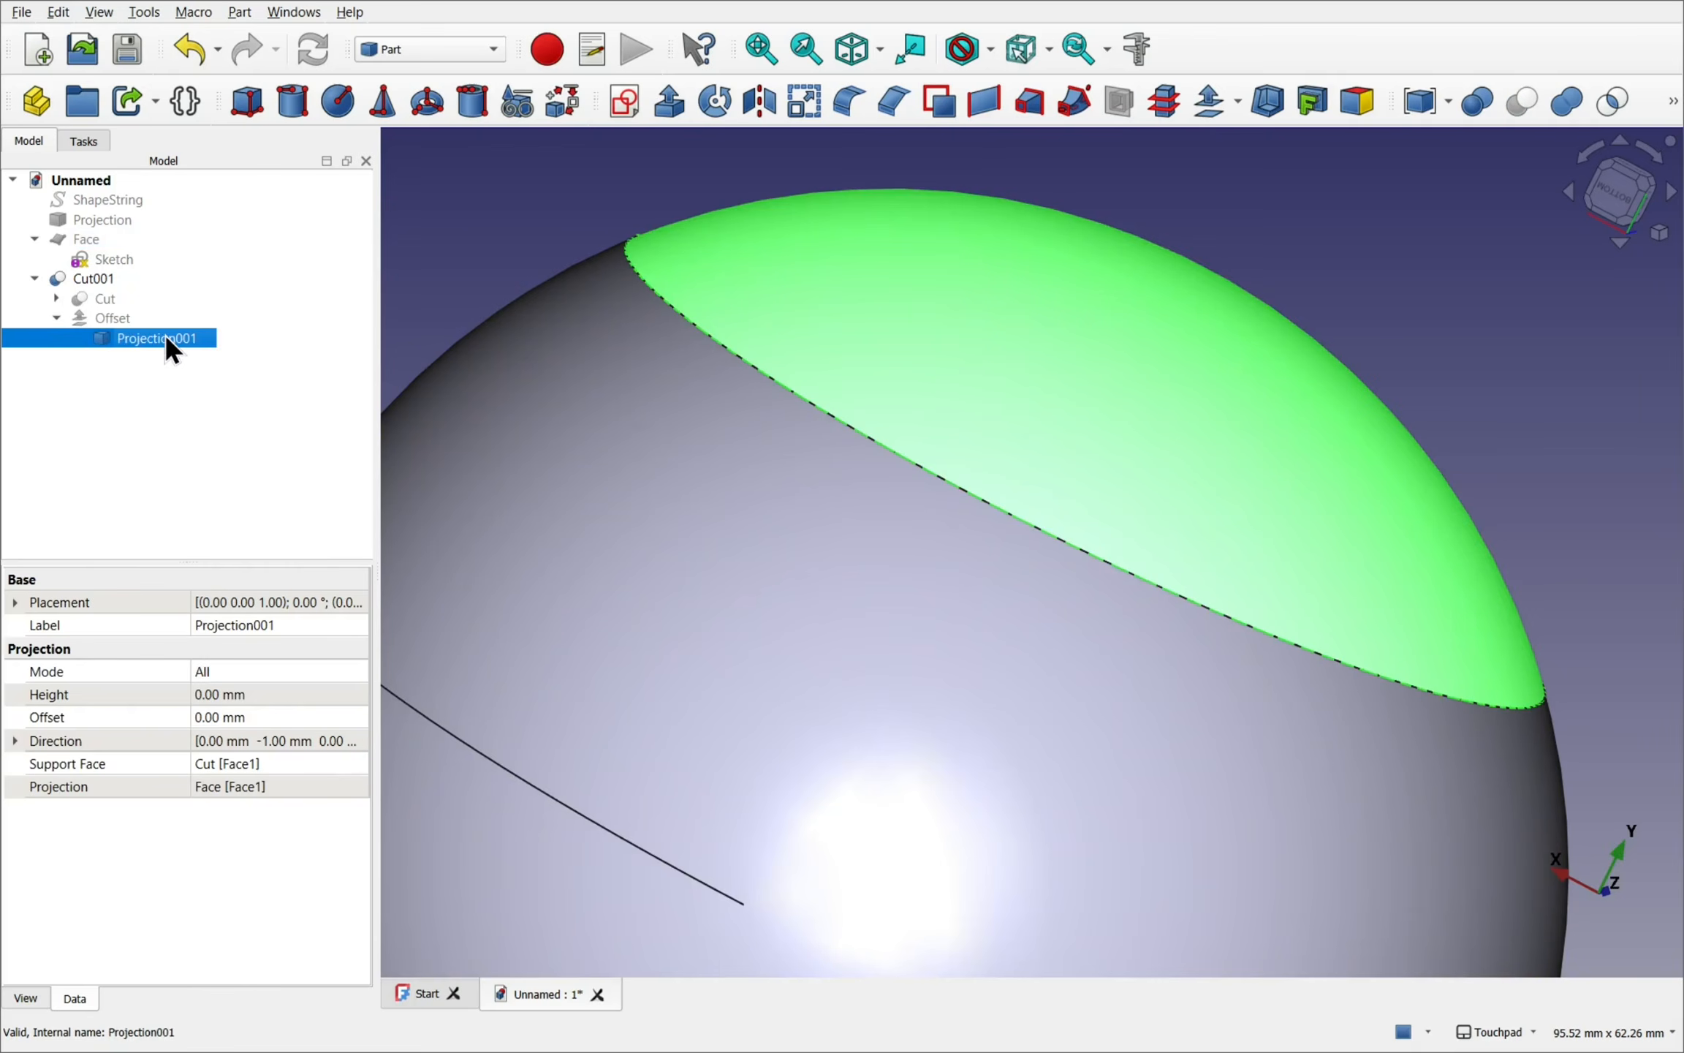
pyautogui.press('space')
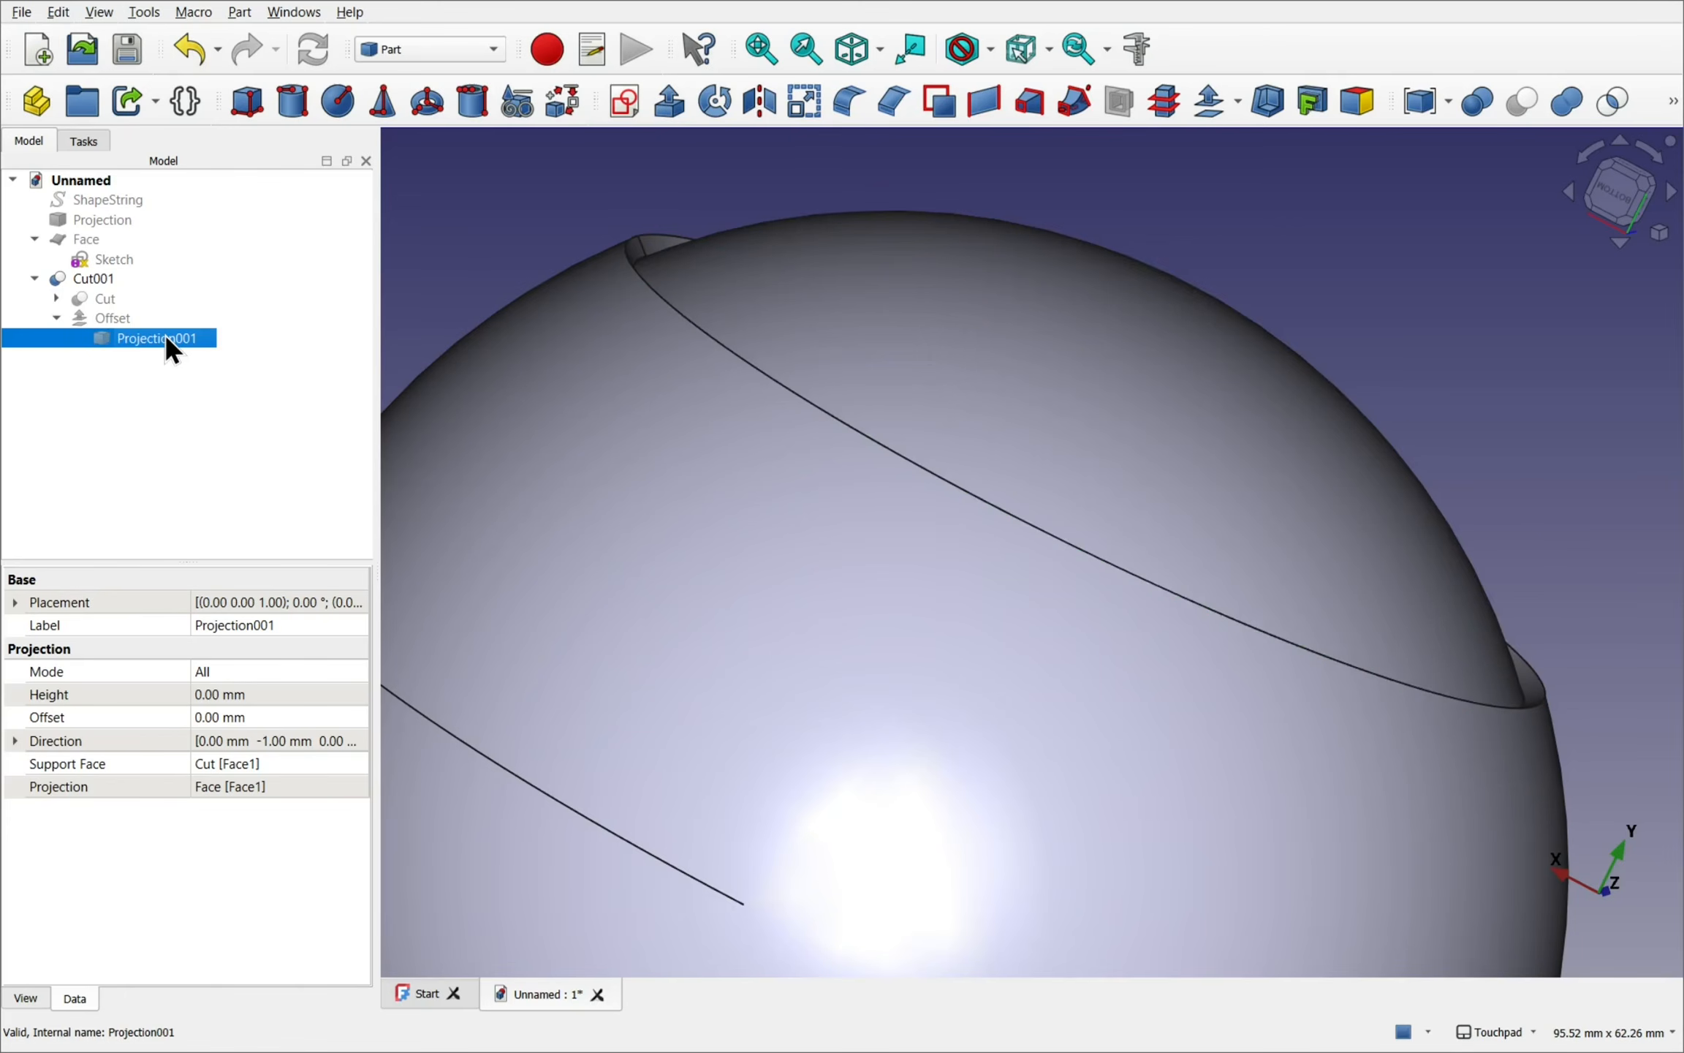
pyautogui.keyDown('shift'); pyautogui.moveTo(1364, 487); pyautogui.dragTo(1203, 601); pyautogui.keyUp('shift')
pyautogui.scroll(3, 1205, 609)
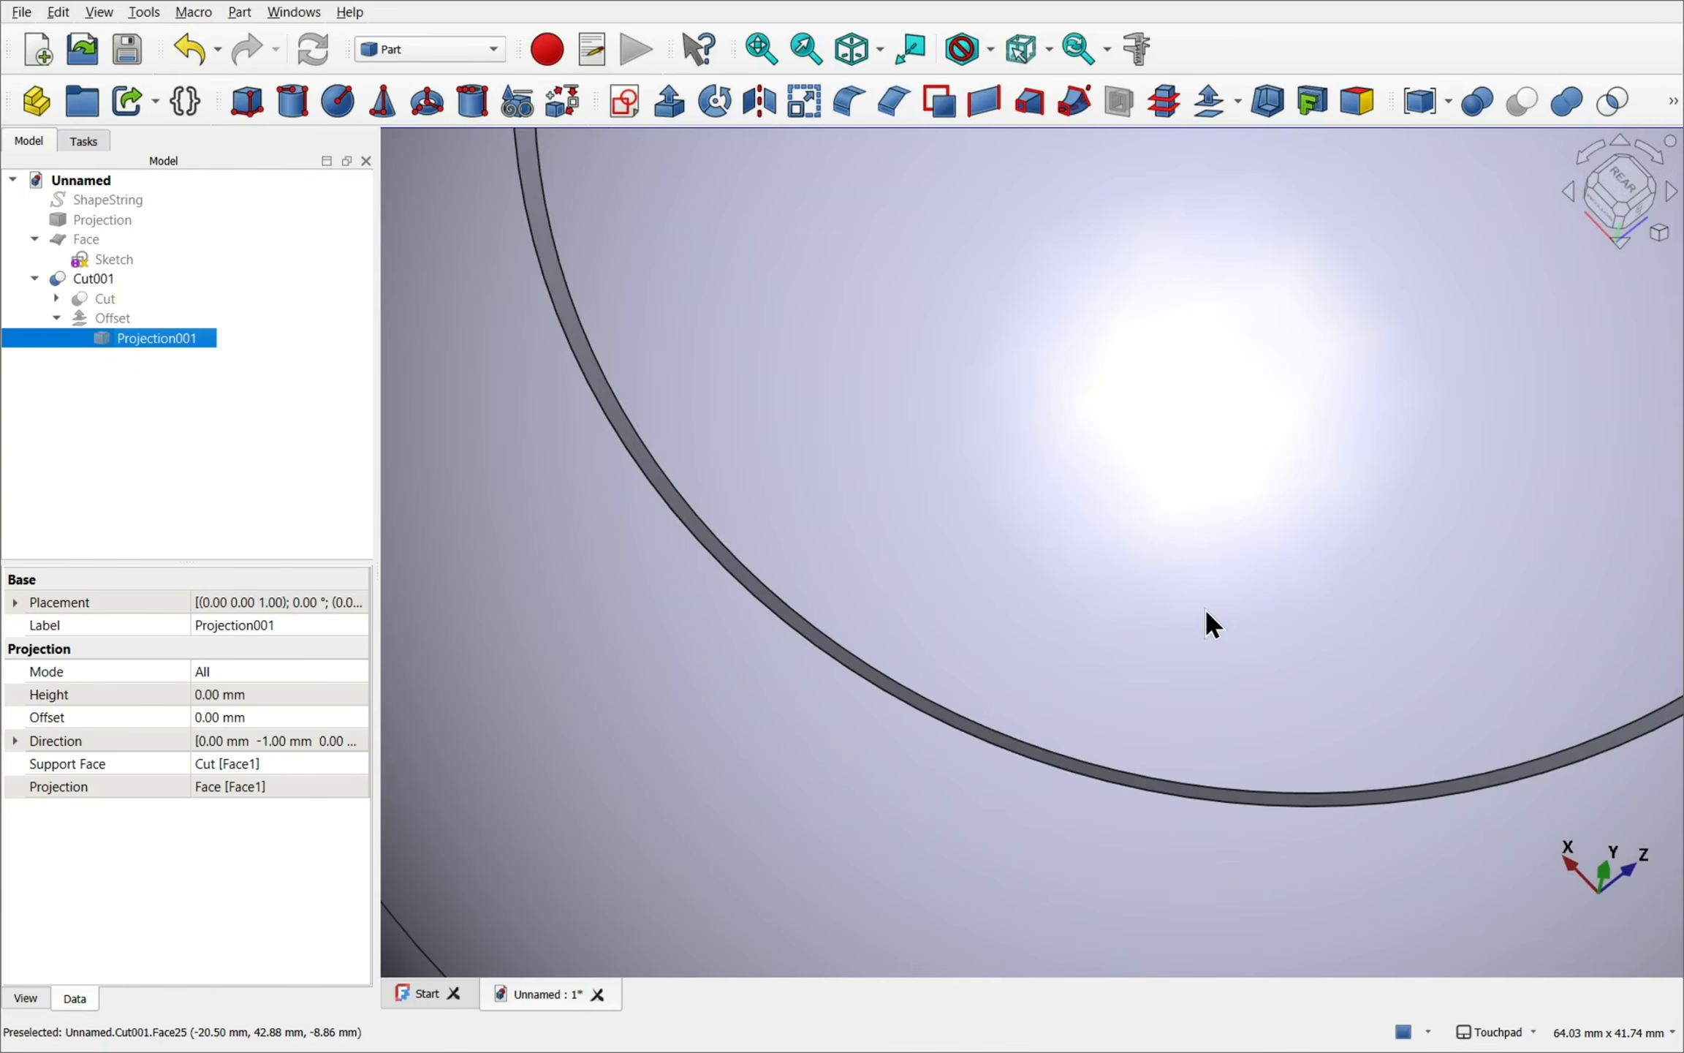
pyautogui.scroll(-10, 1206, 608)
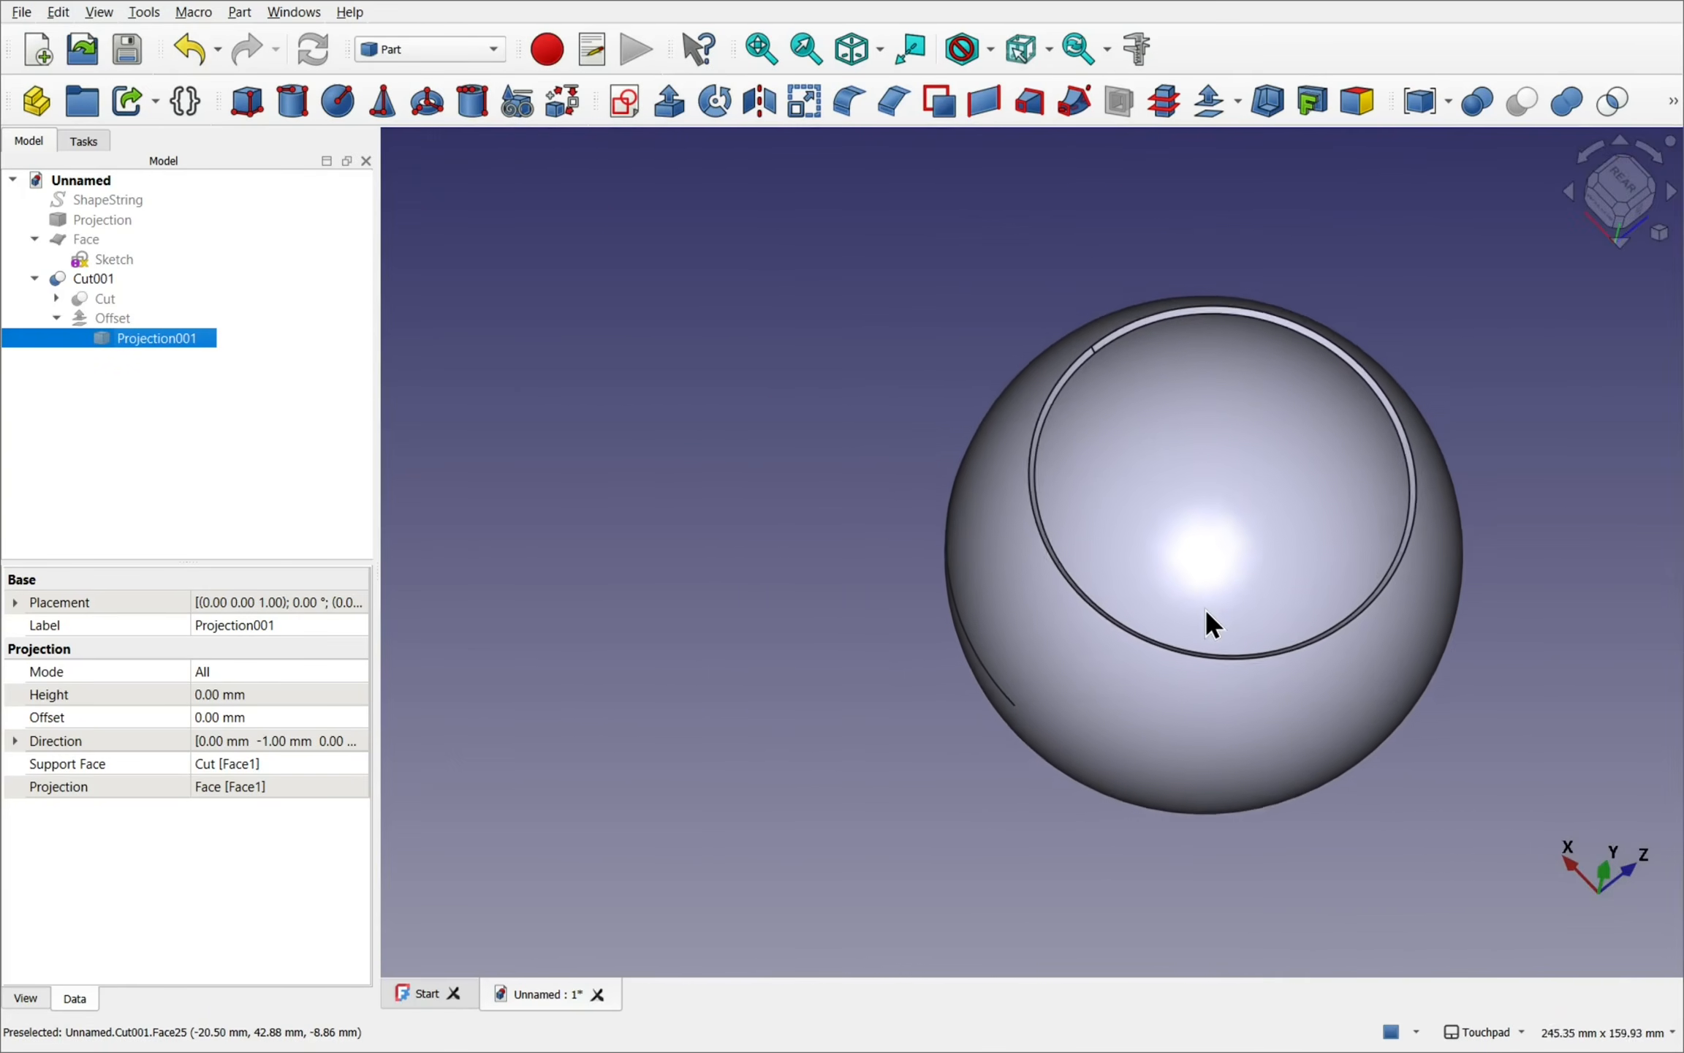
pyautogui.keyDown('shift'); pyautogui.moveTo(1206, 608); pyautogui.dragTo(1001, 599); pyautogui.keyUp('shift')
pyautogui.scroll(1, 1000, 599)
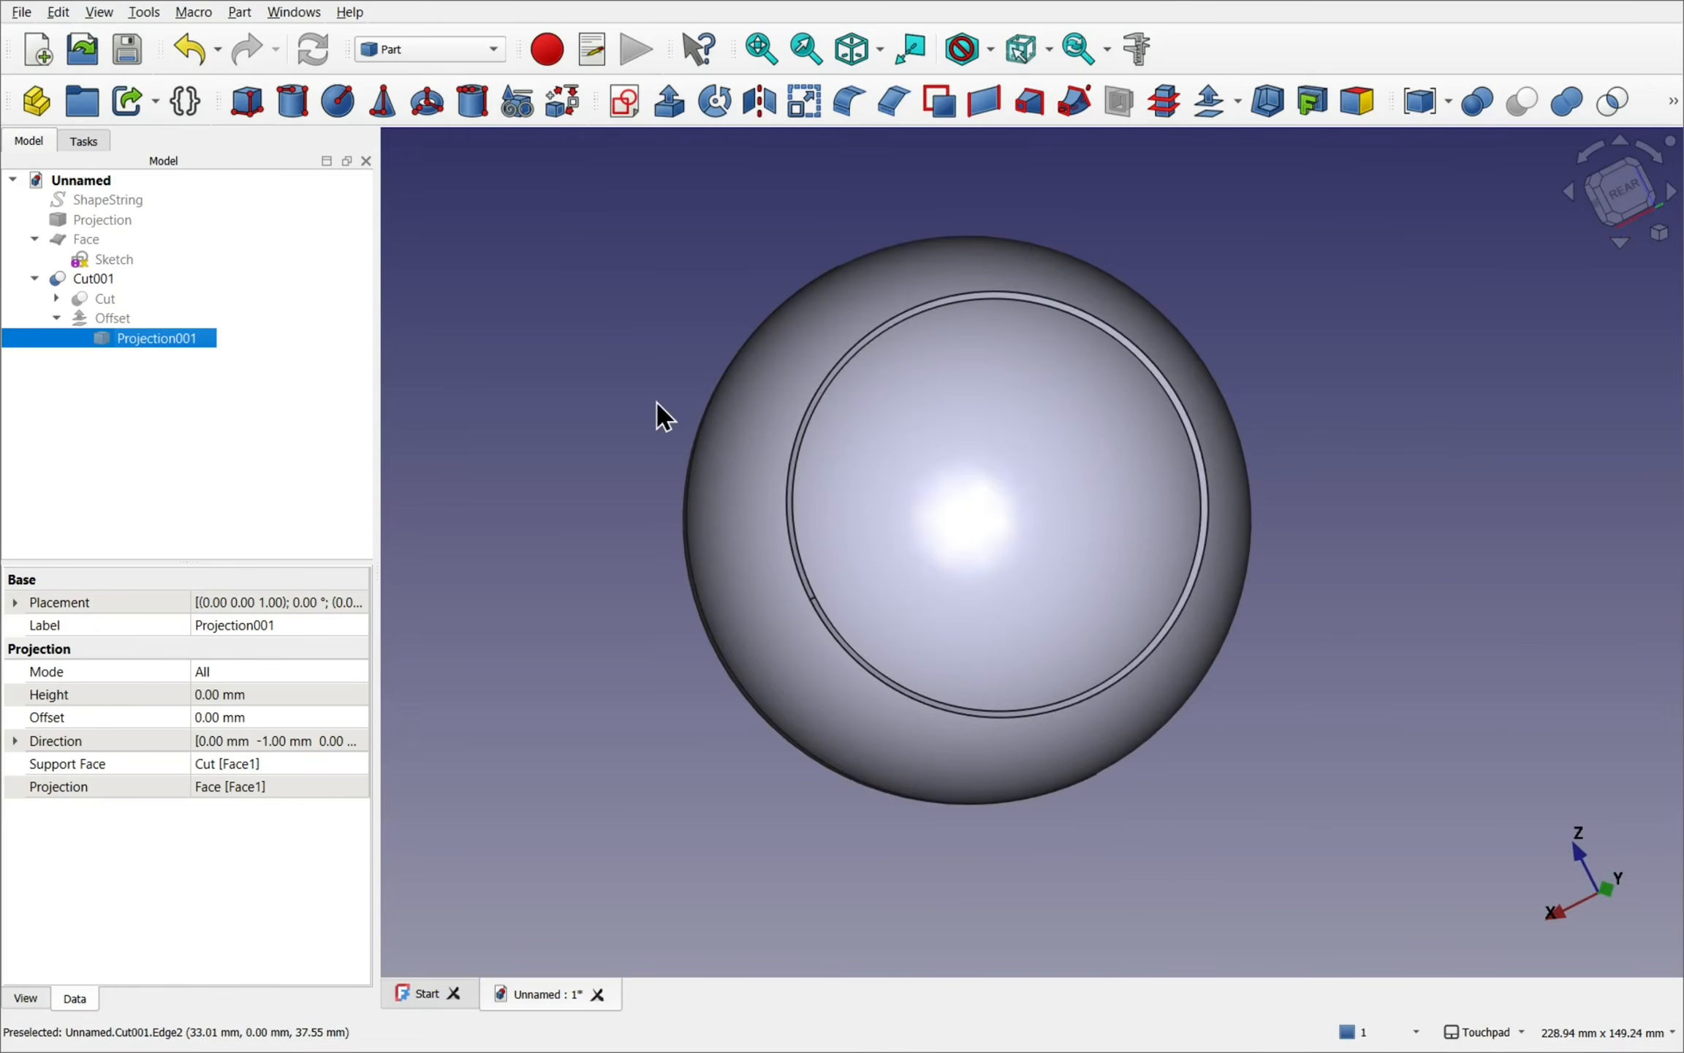
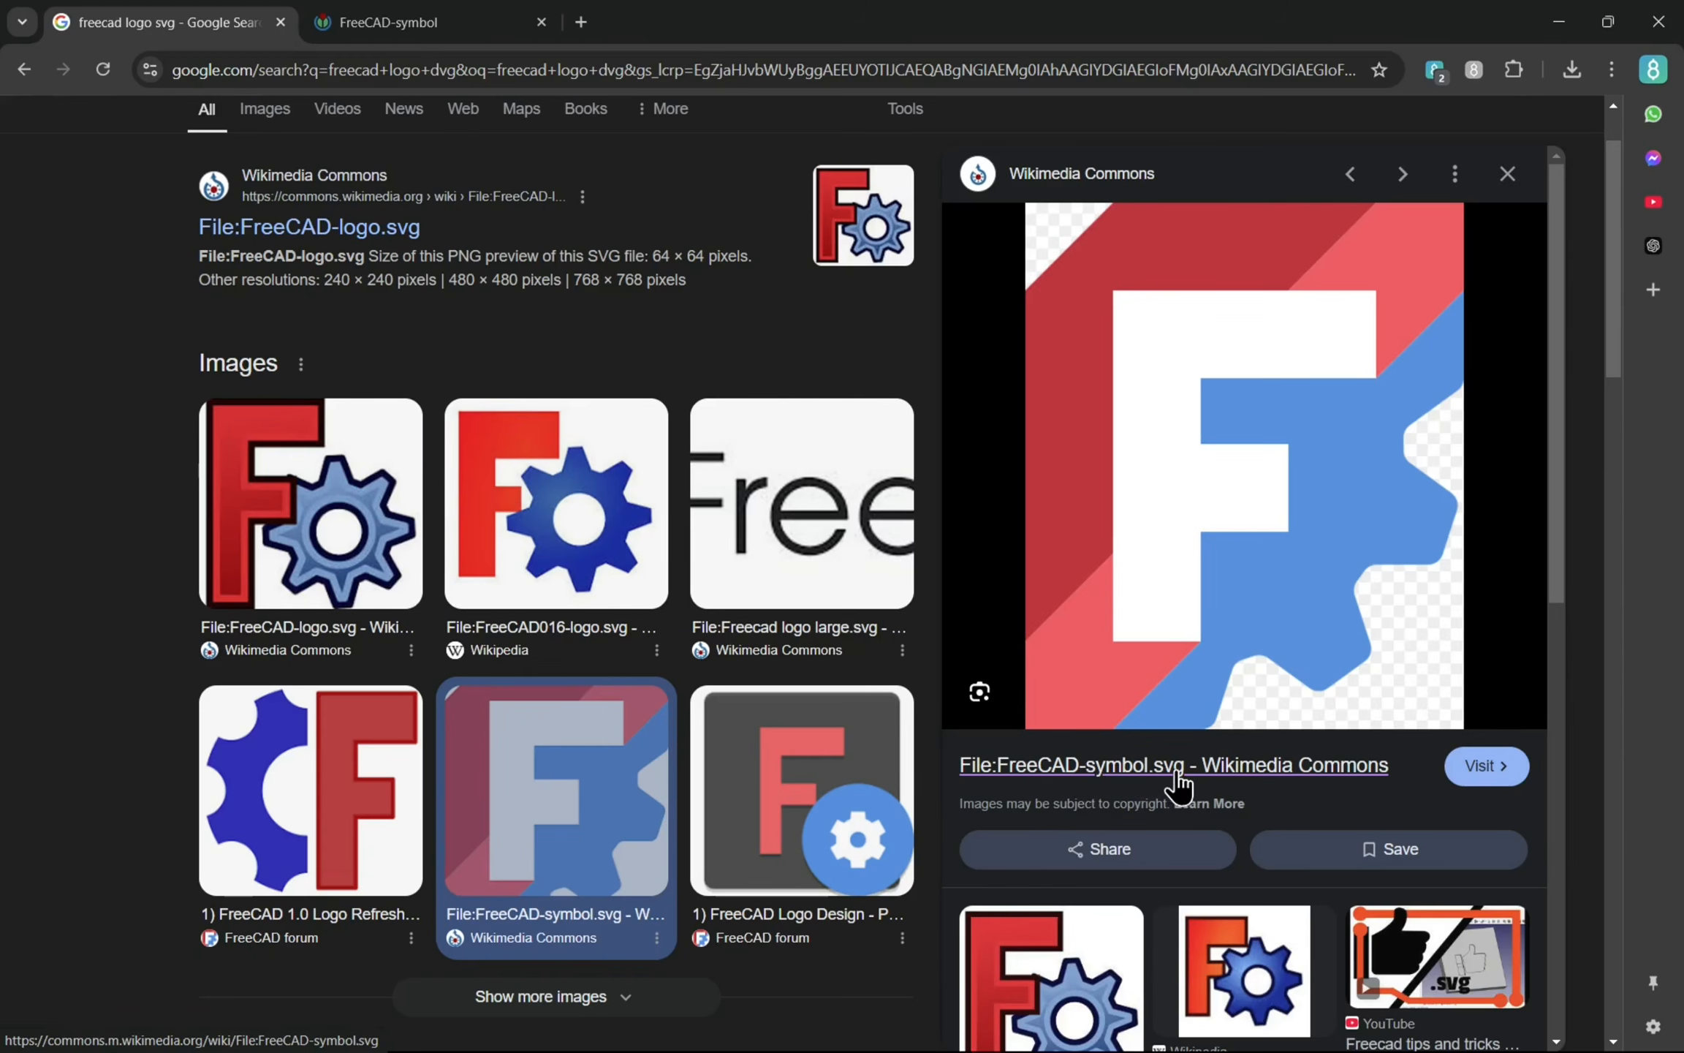
# - Switch to the browser and open the original FreeCAD-symbol.svg from its Wikimedia Commons page
pyautogui.scroll(2, 552, 281)
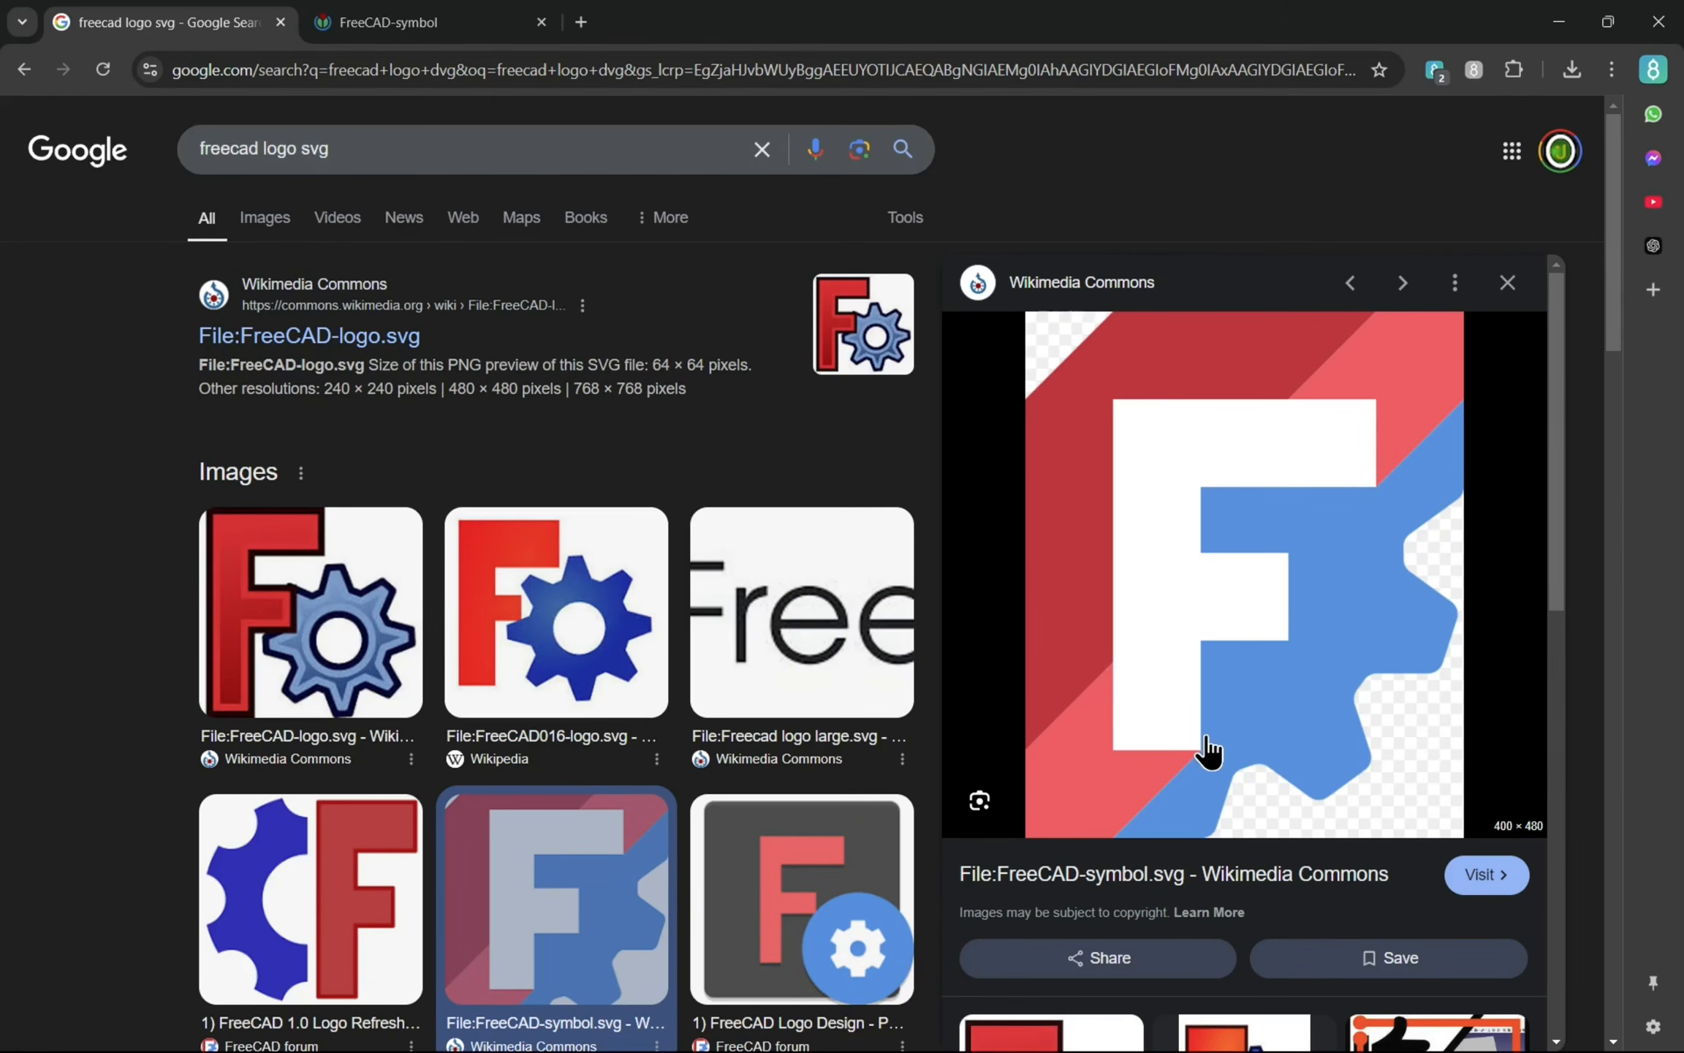
pyautogui.click(1480, 884)
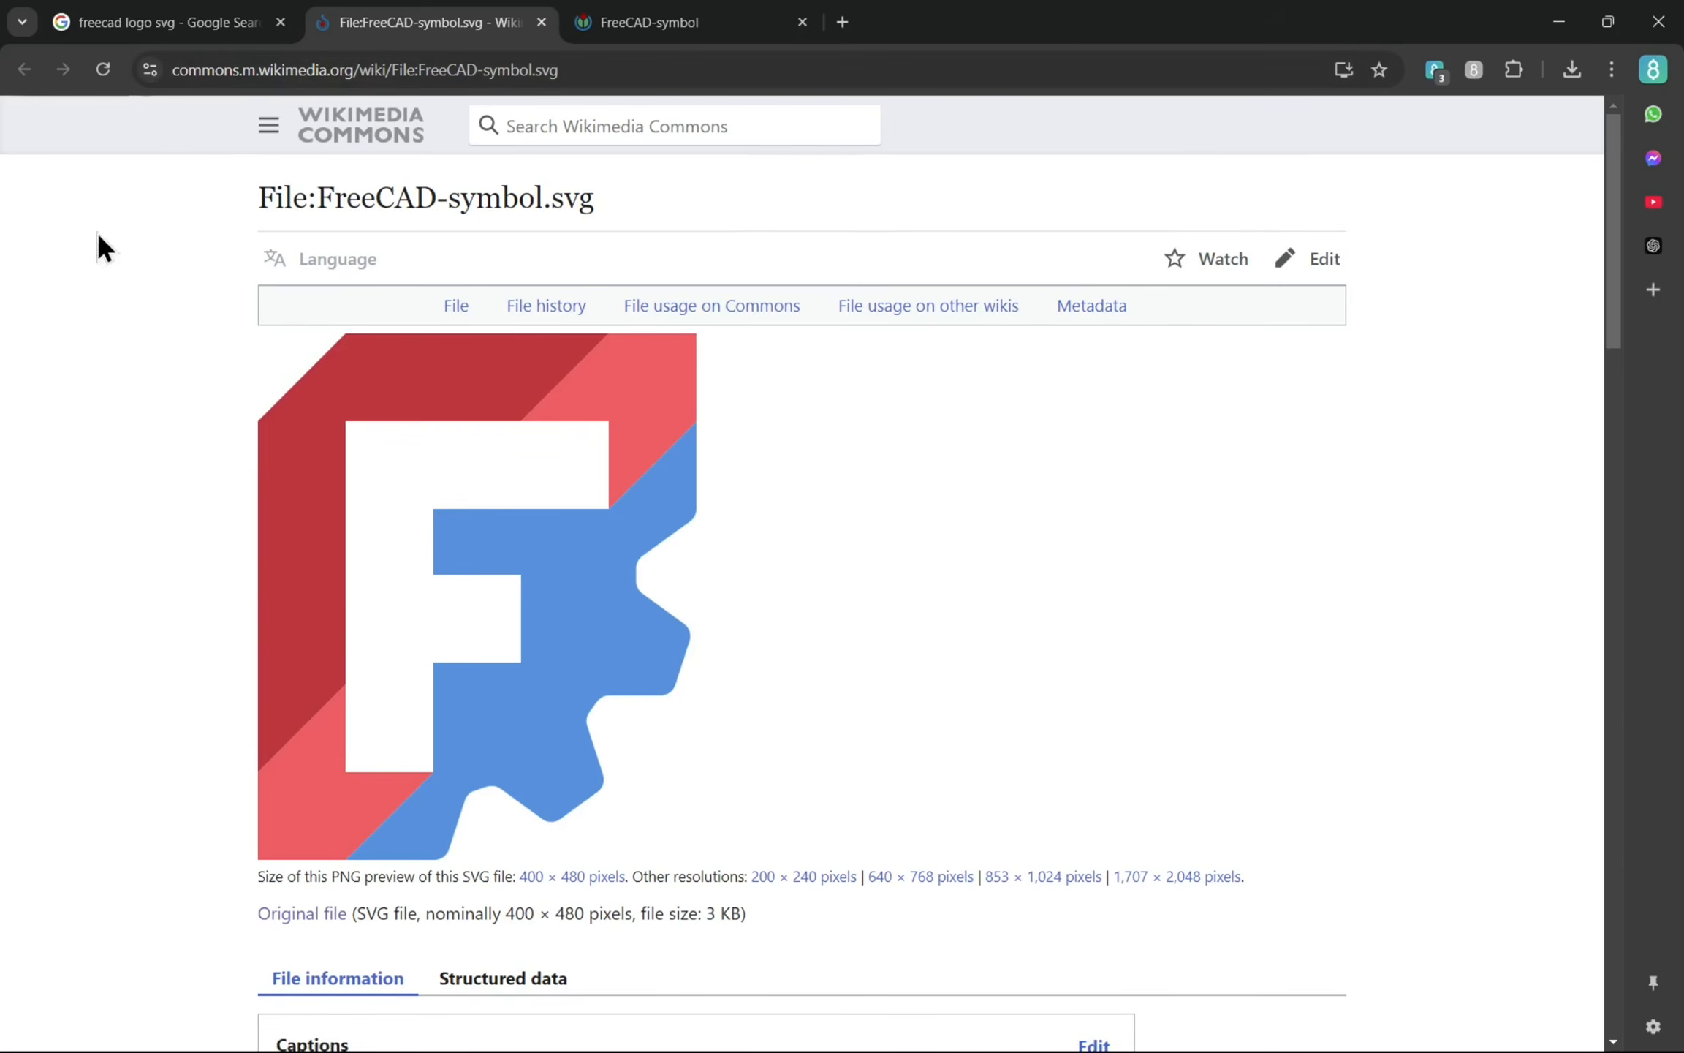
pyautogui.click(447, 636)
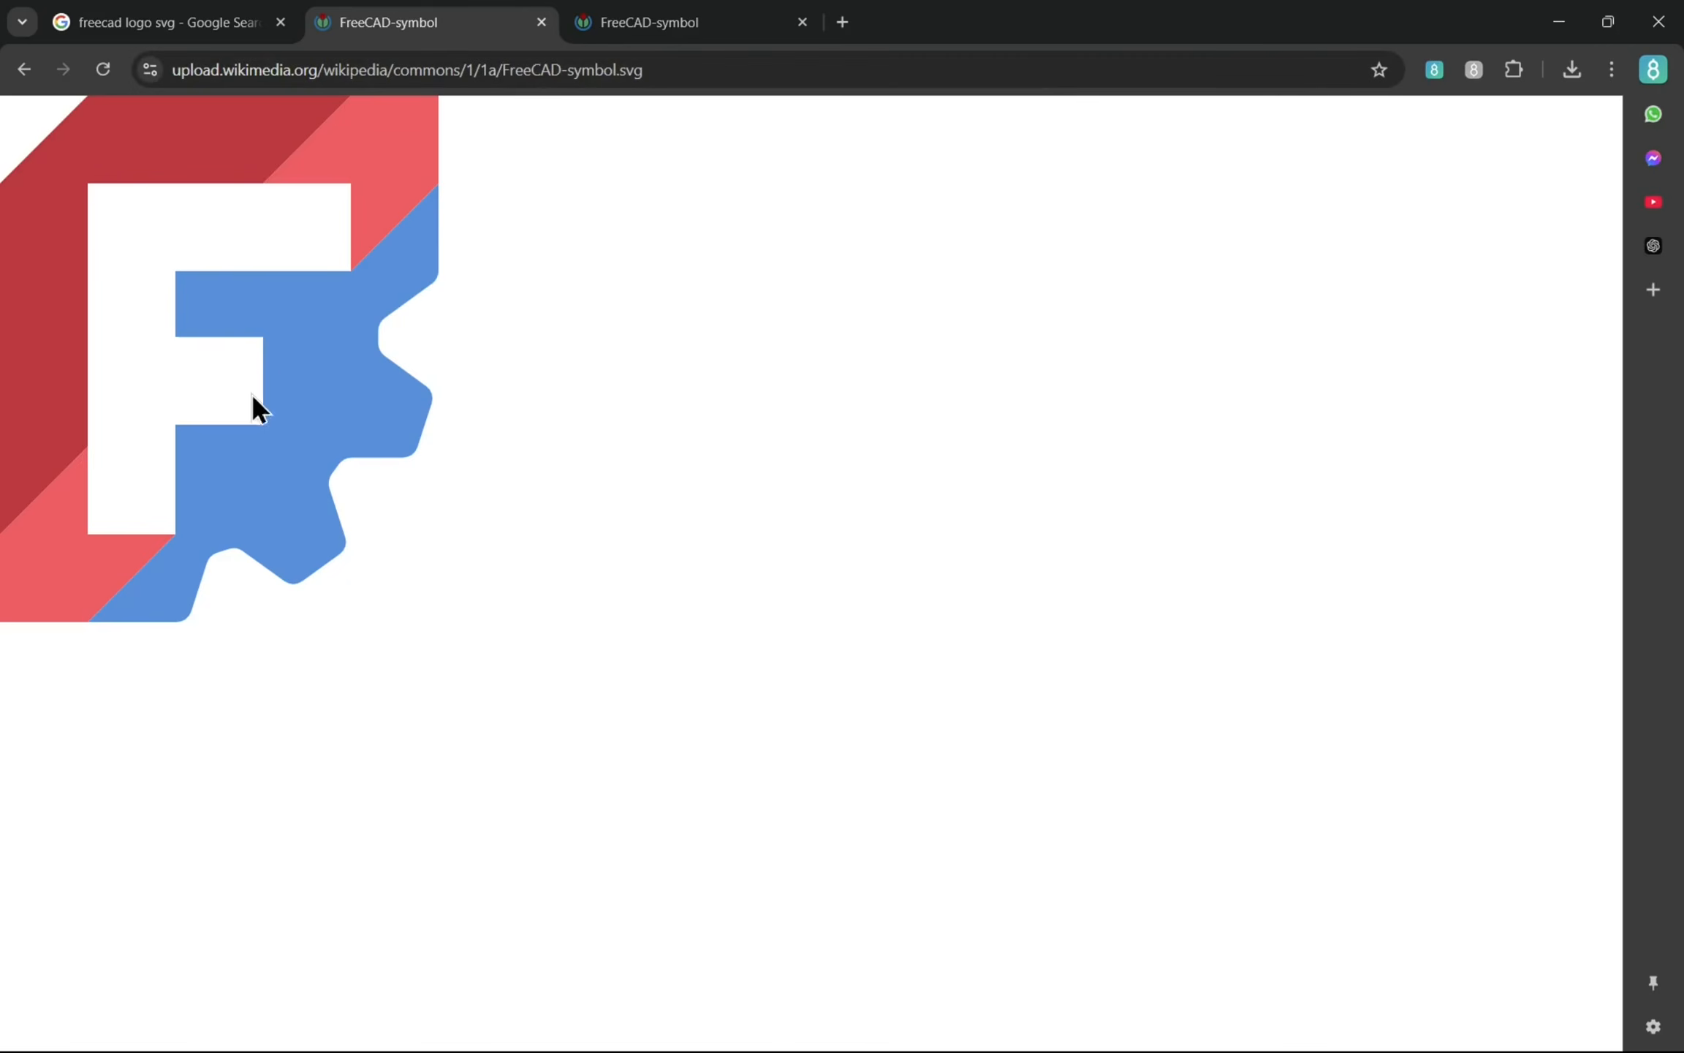
# - Save the logo as FreeCAD-symbol.svg in Downloads, replacing the existing file
pyautogui.rightClick(194, 329)
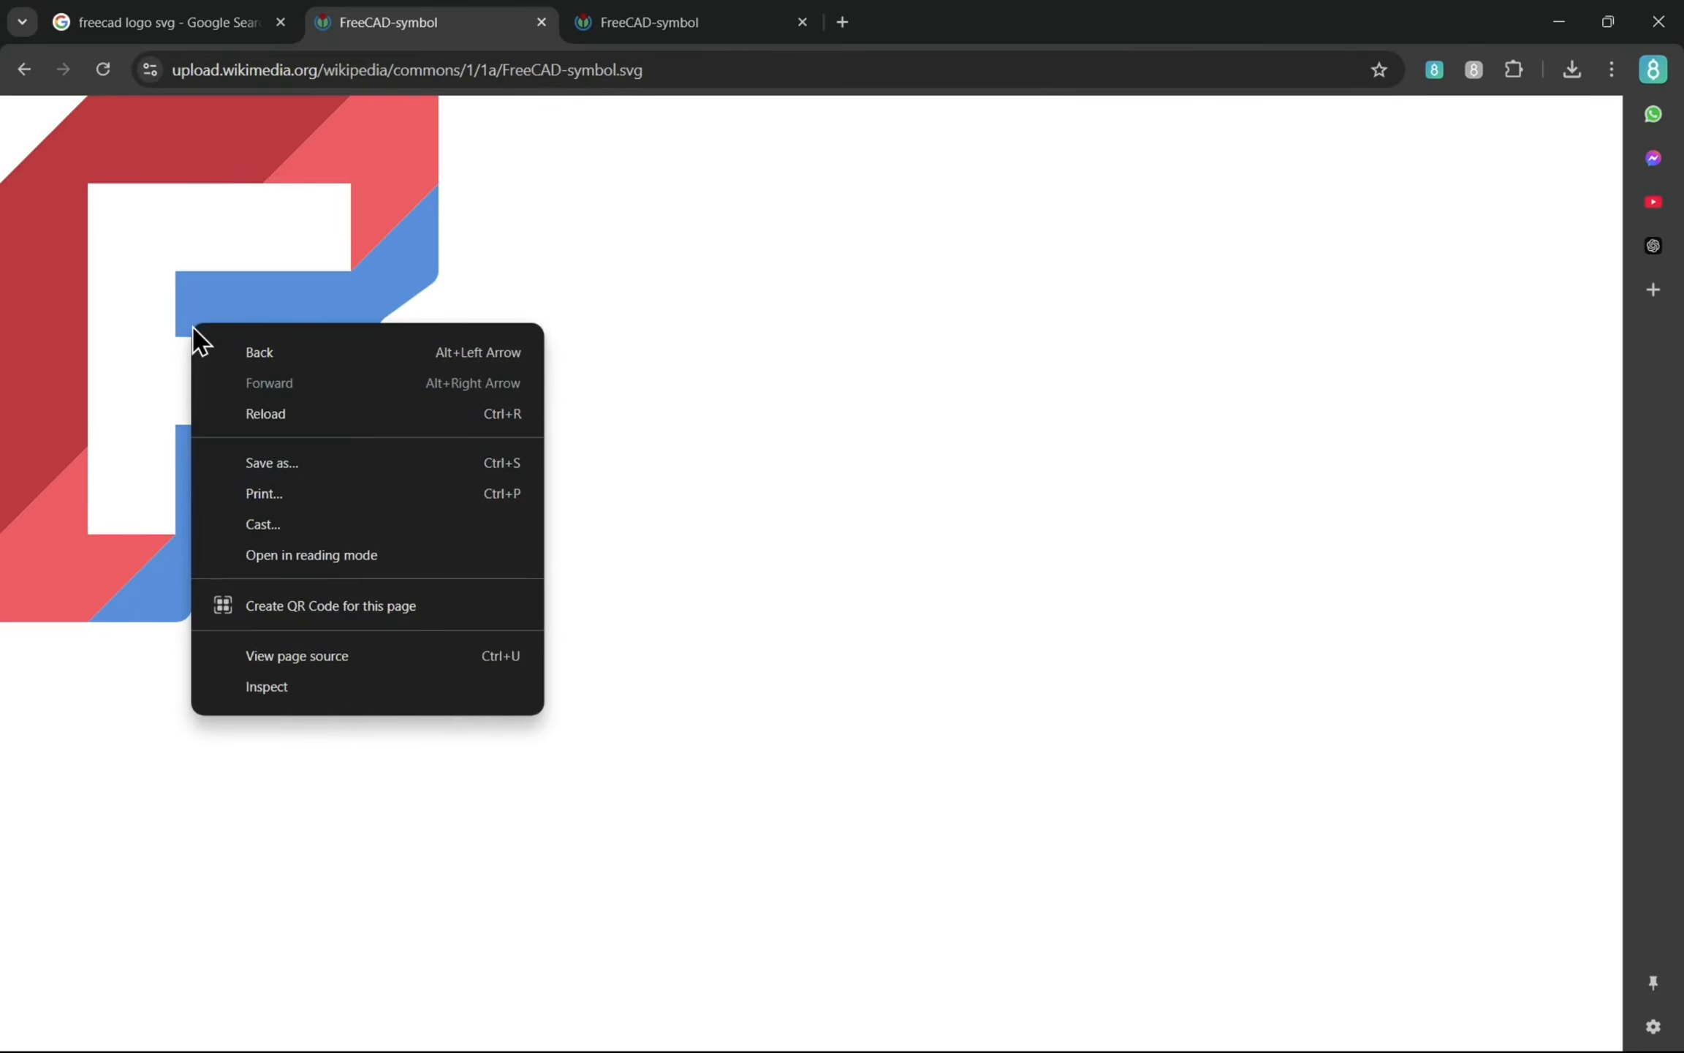
pyautogui.click(314, 466)
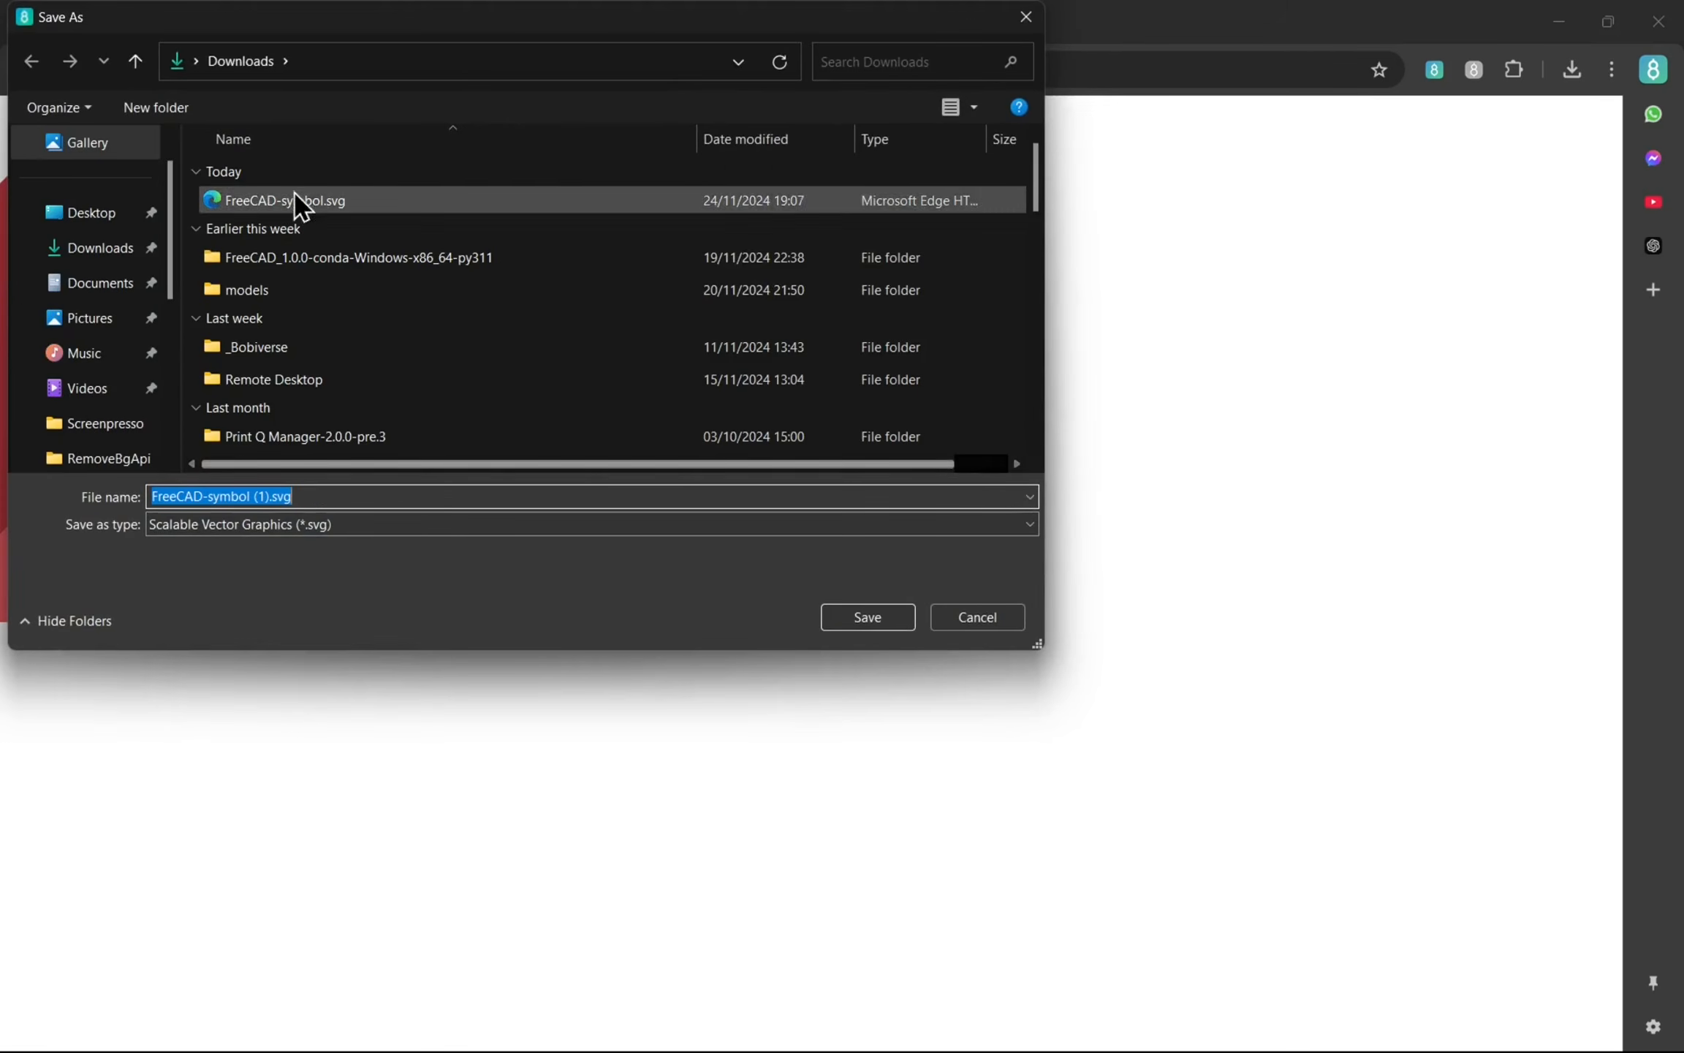
pyautogui.click(307, 204)
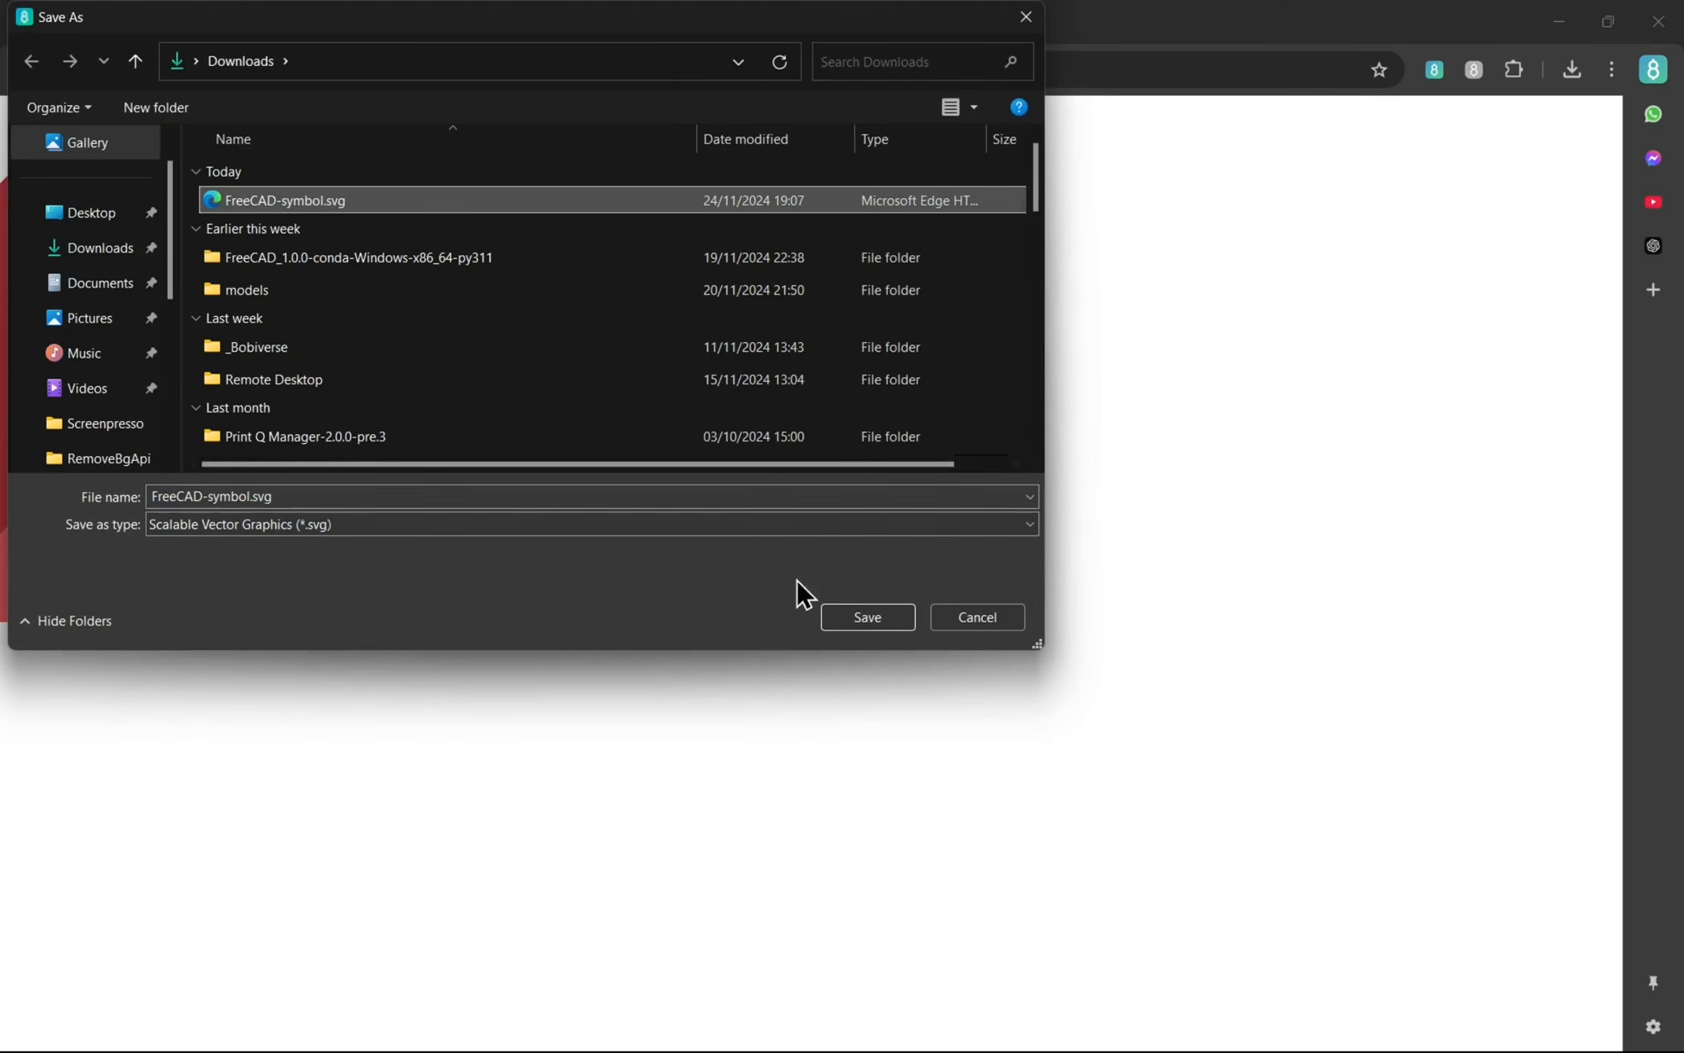
pyautogui.click(868, 618)
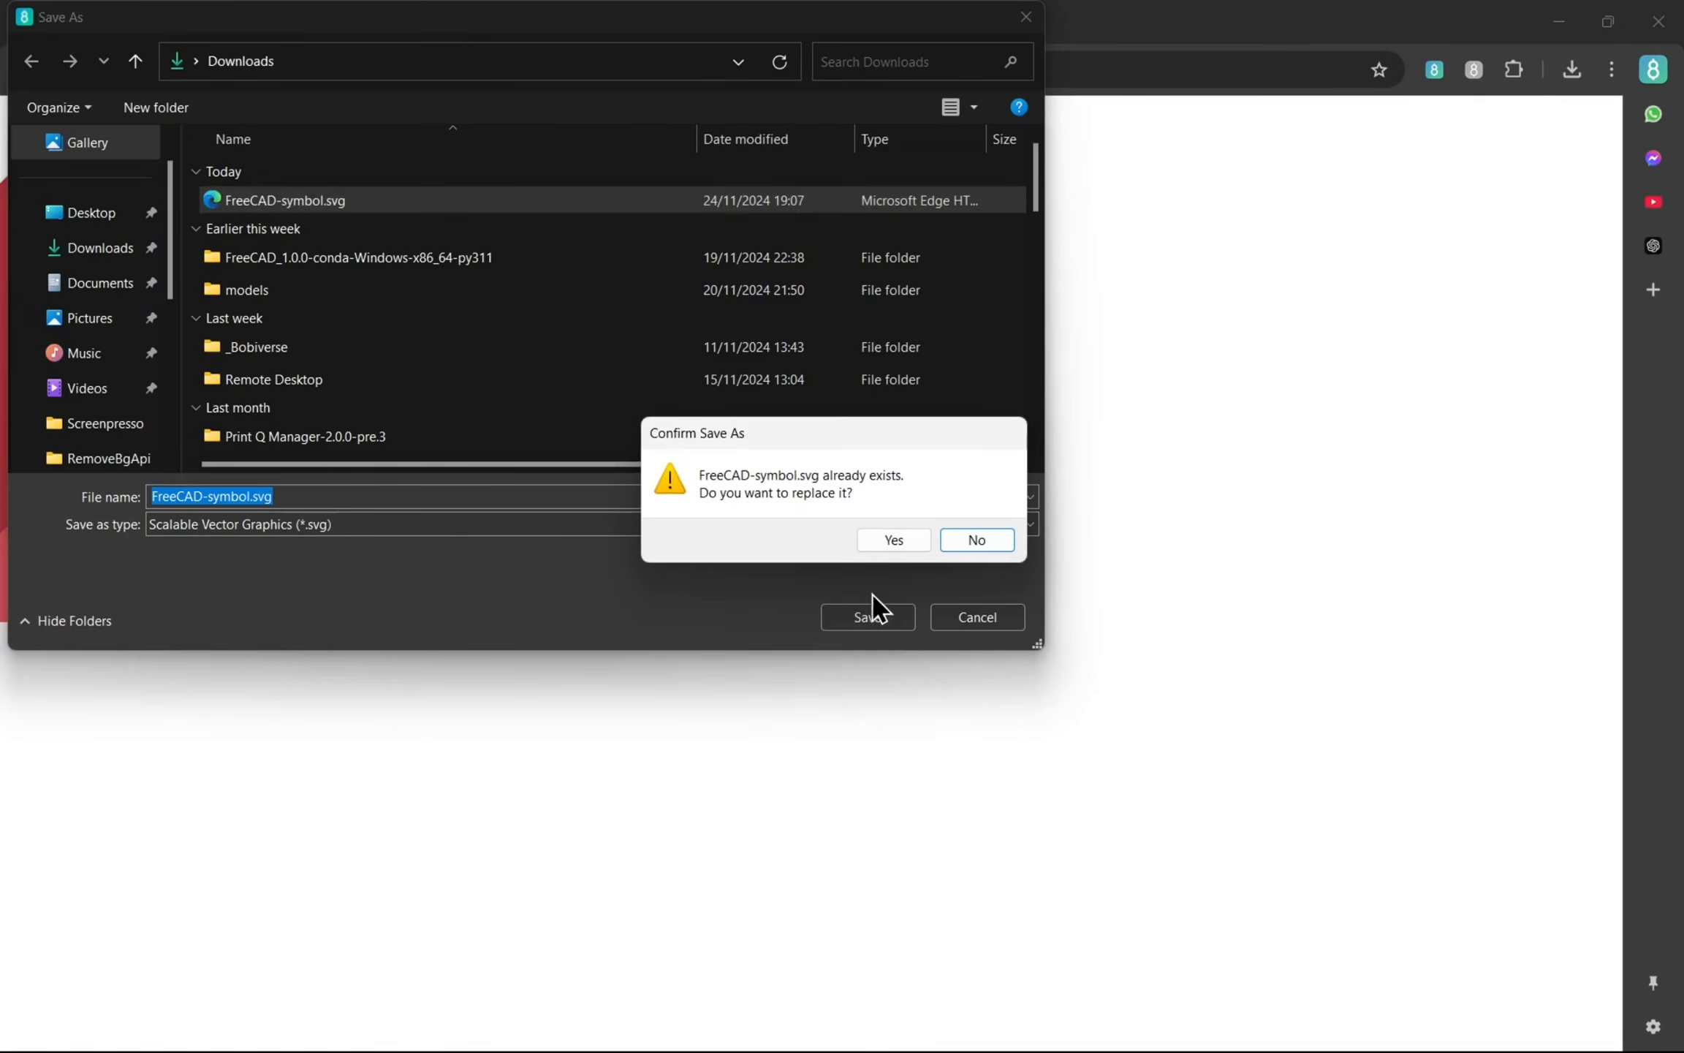
pyautogui.click(890, 537)
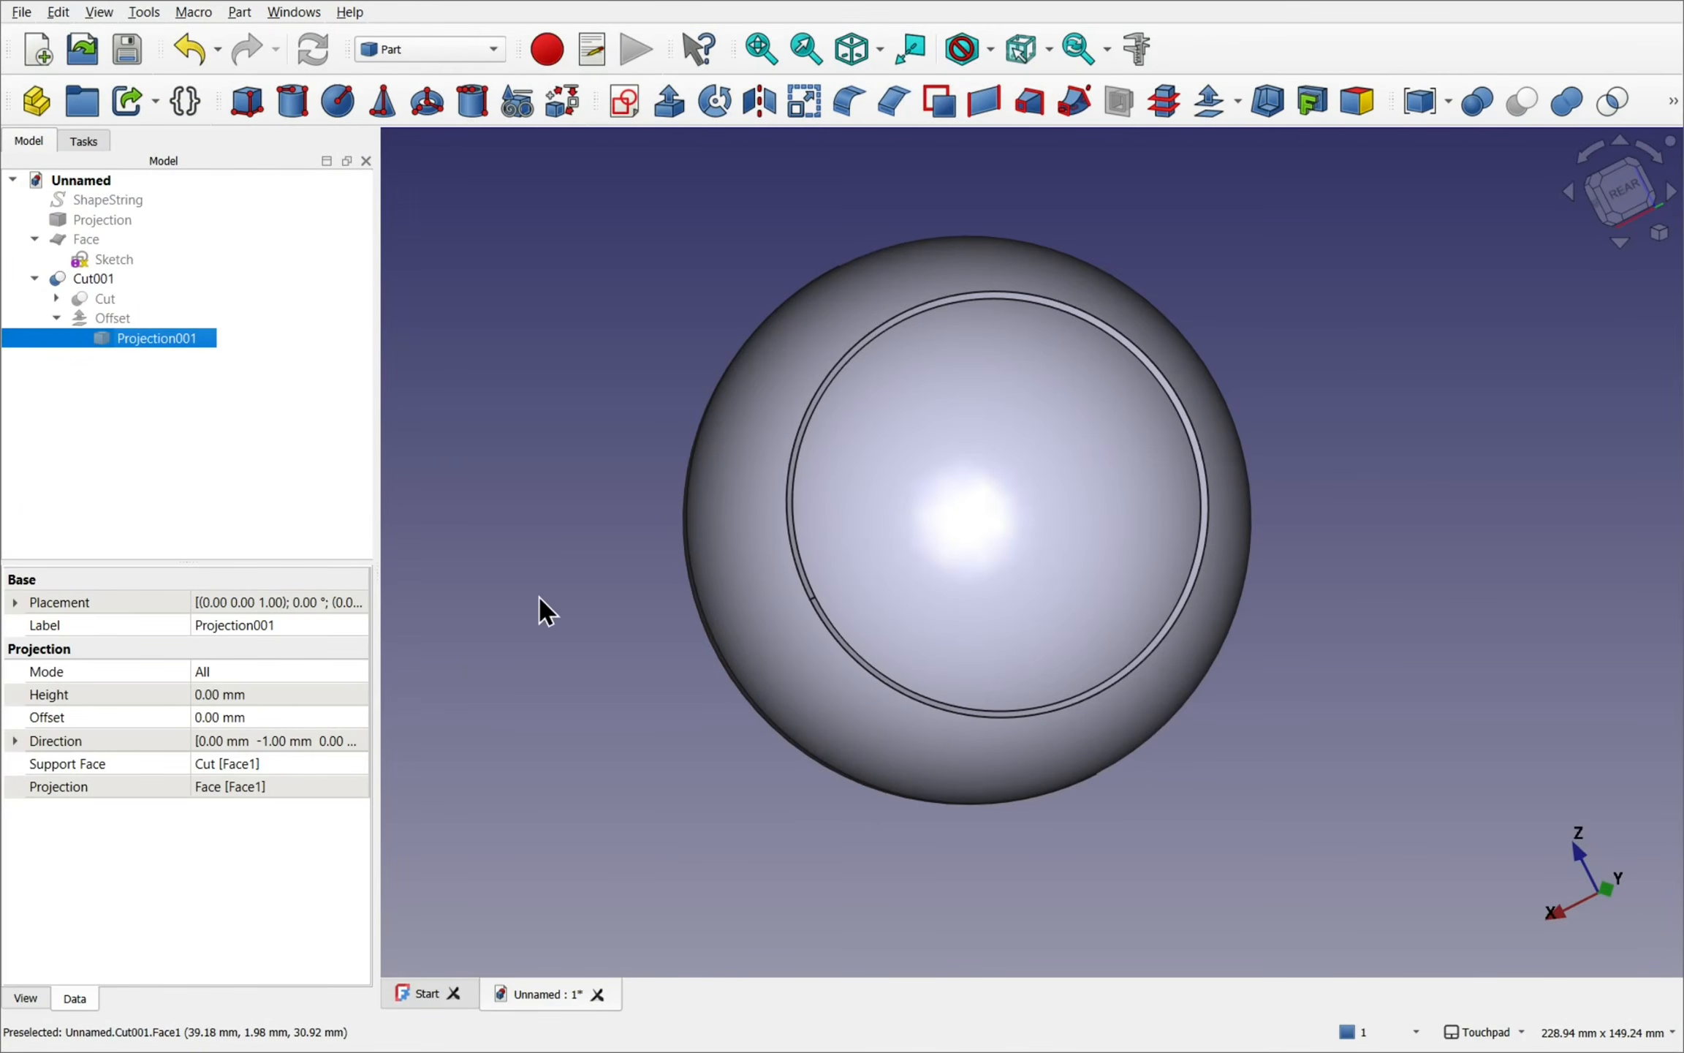
# - Import FreeCAD-symbol.svg from Downloads as SVG geometry at 96 dpi
pyautogui.click(23, 13)
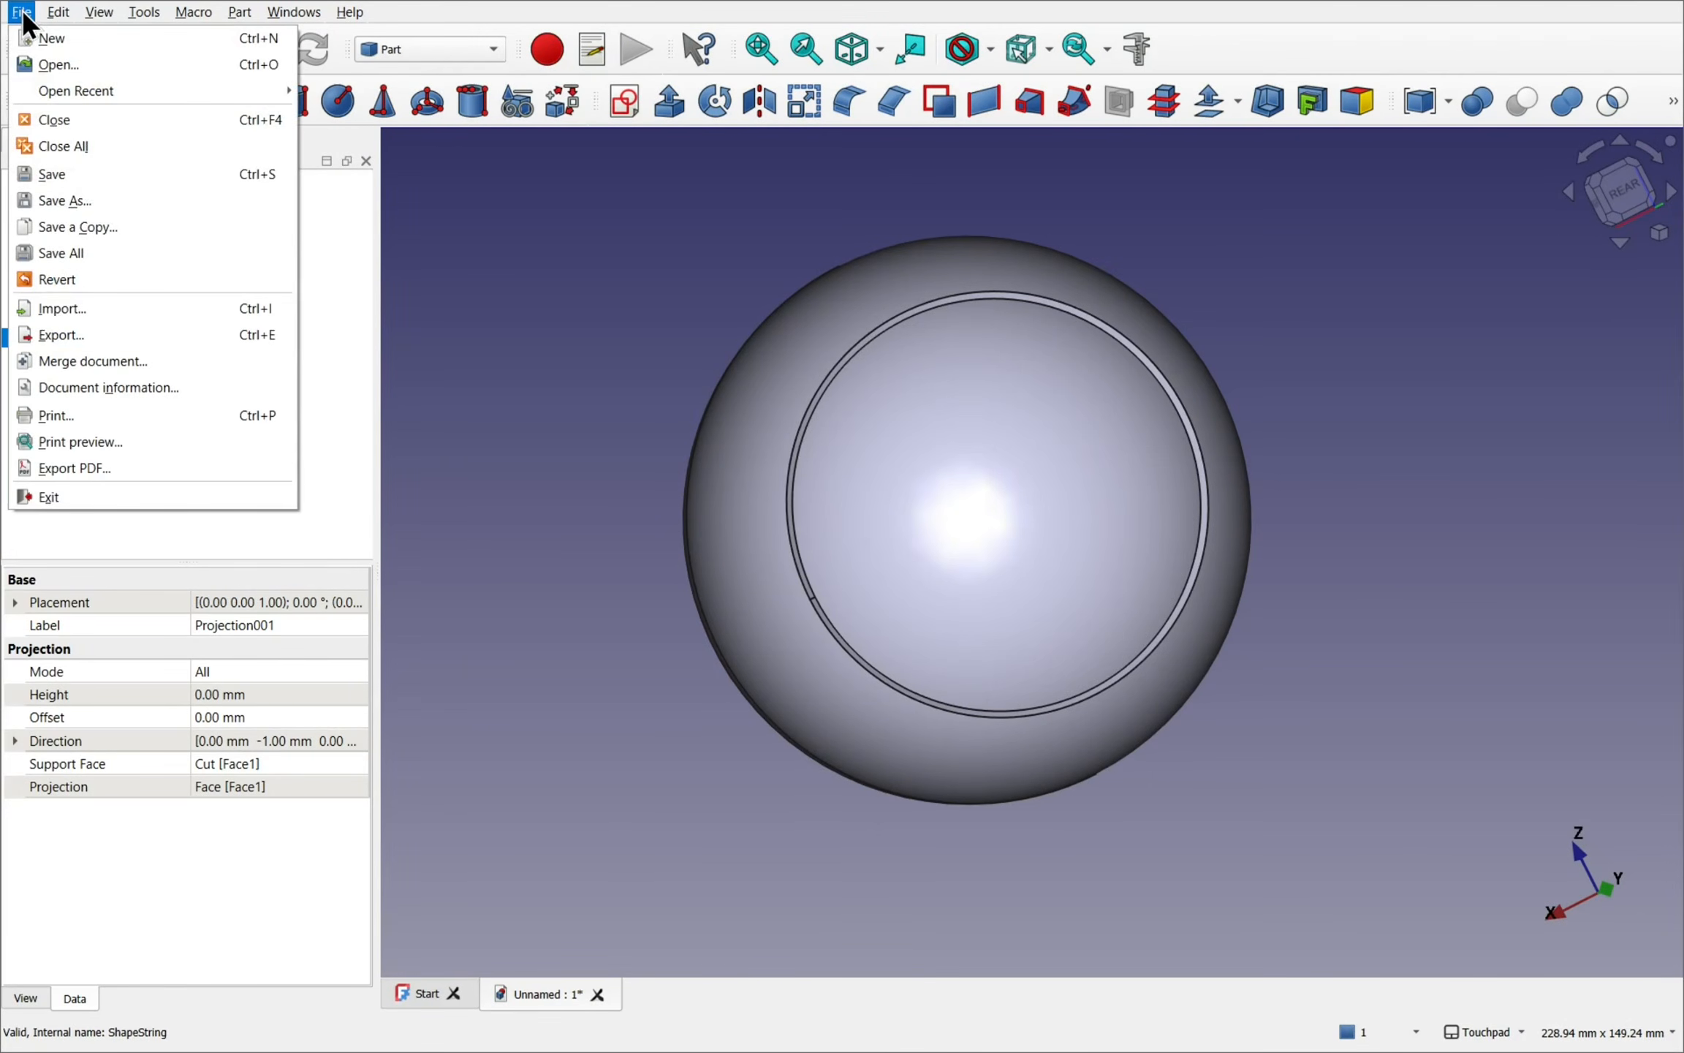
pyautogui.click(107, 314)
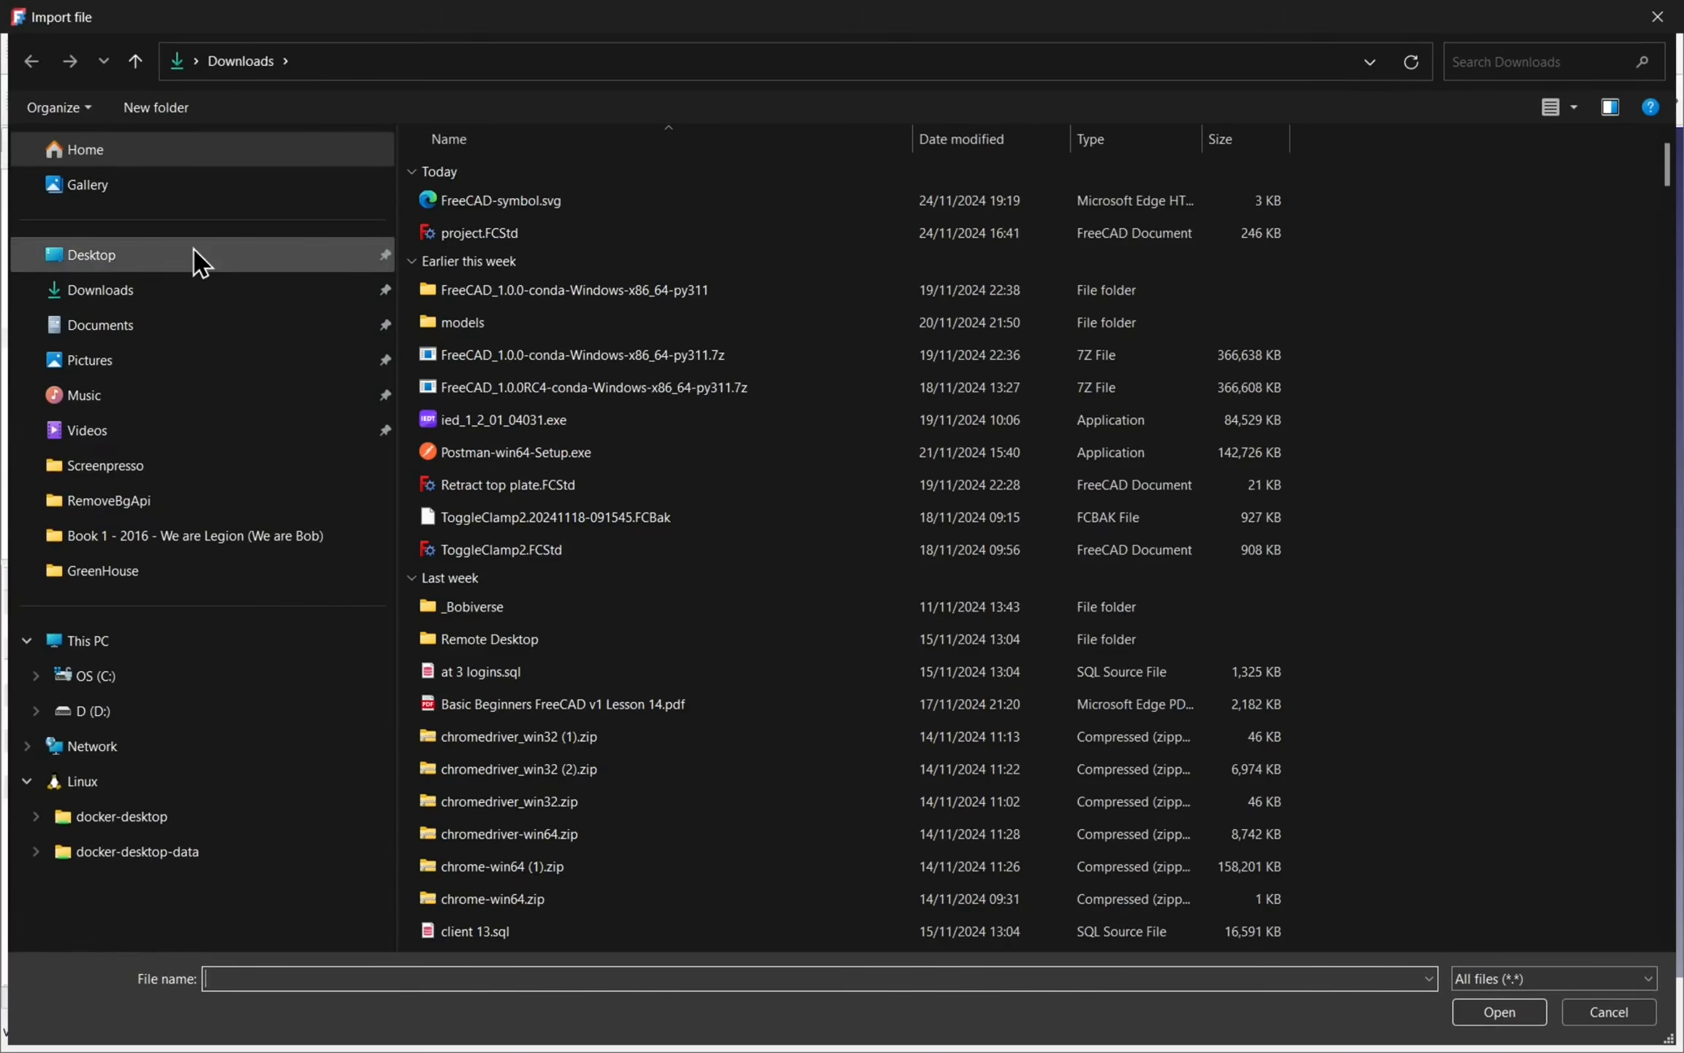
pyautogui.click(464, 204)
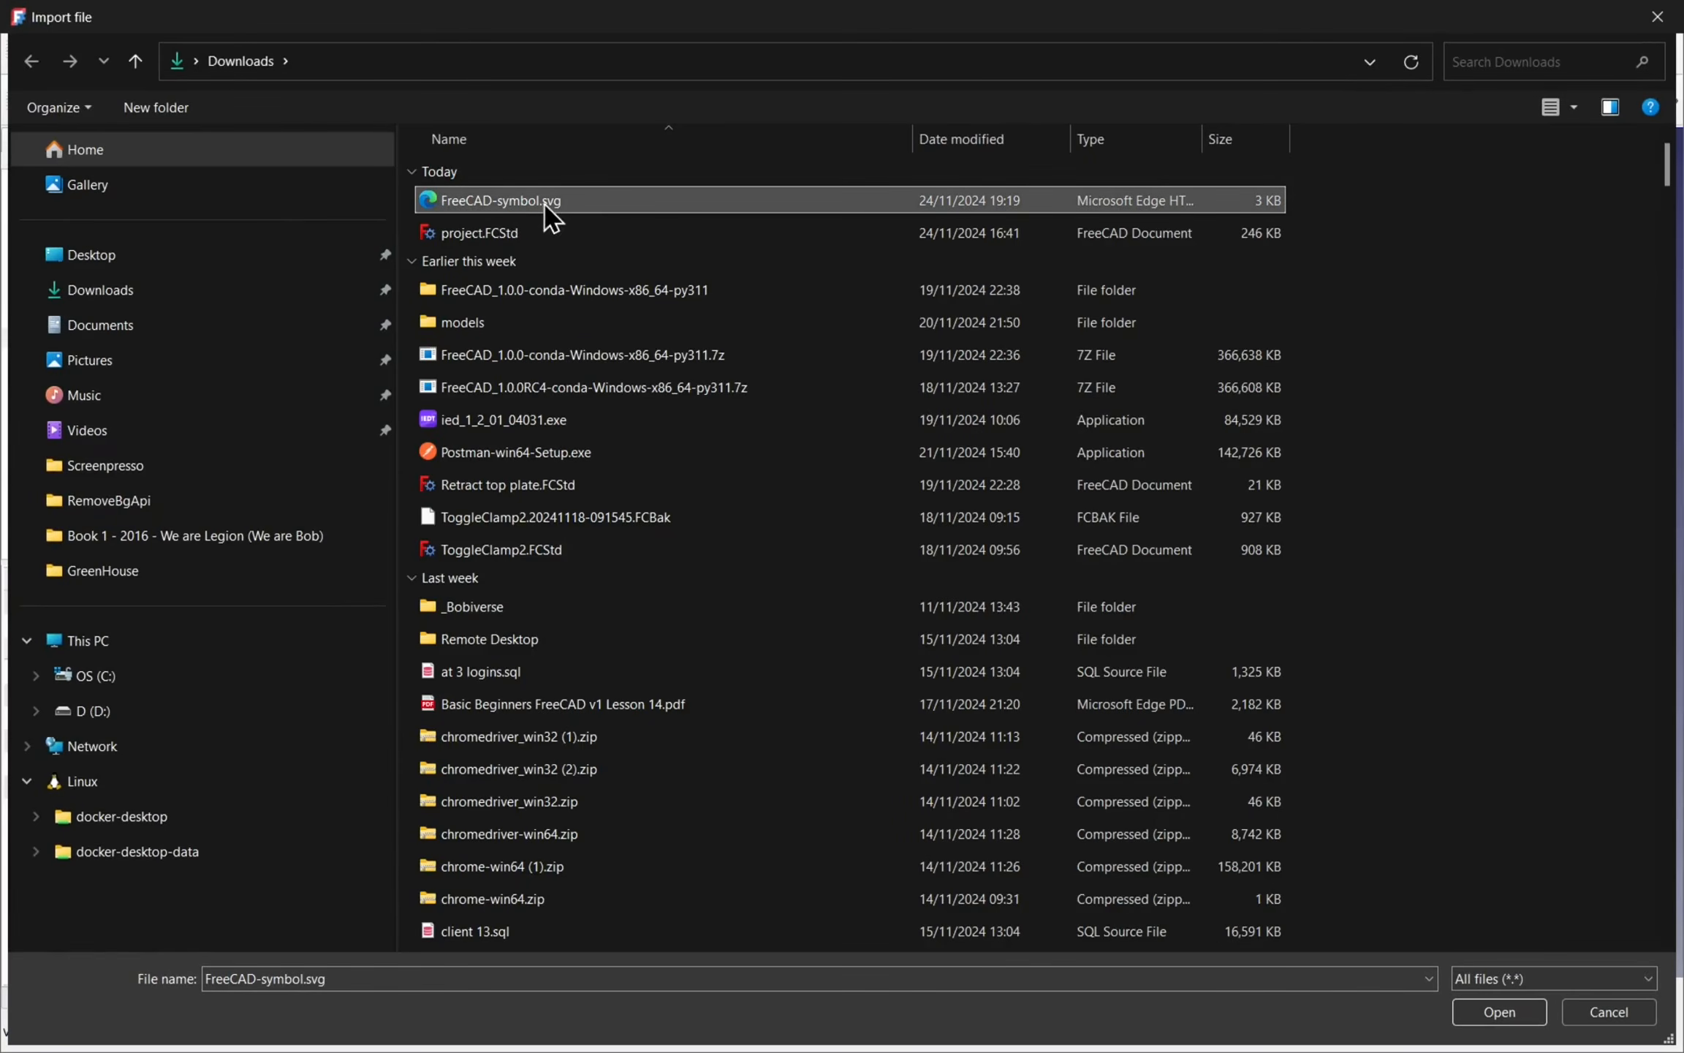
pyautogui.click(1499, 1016)
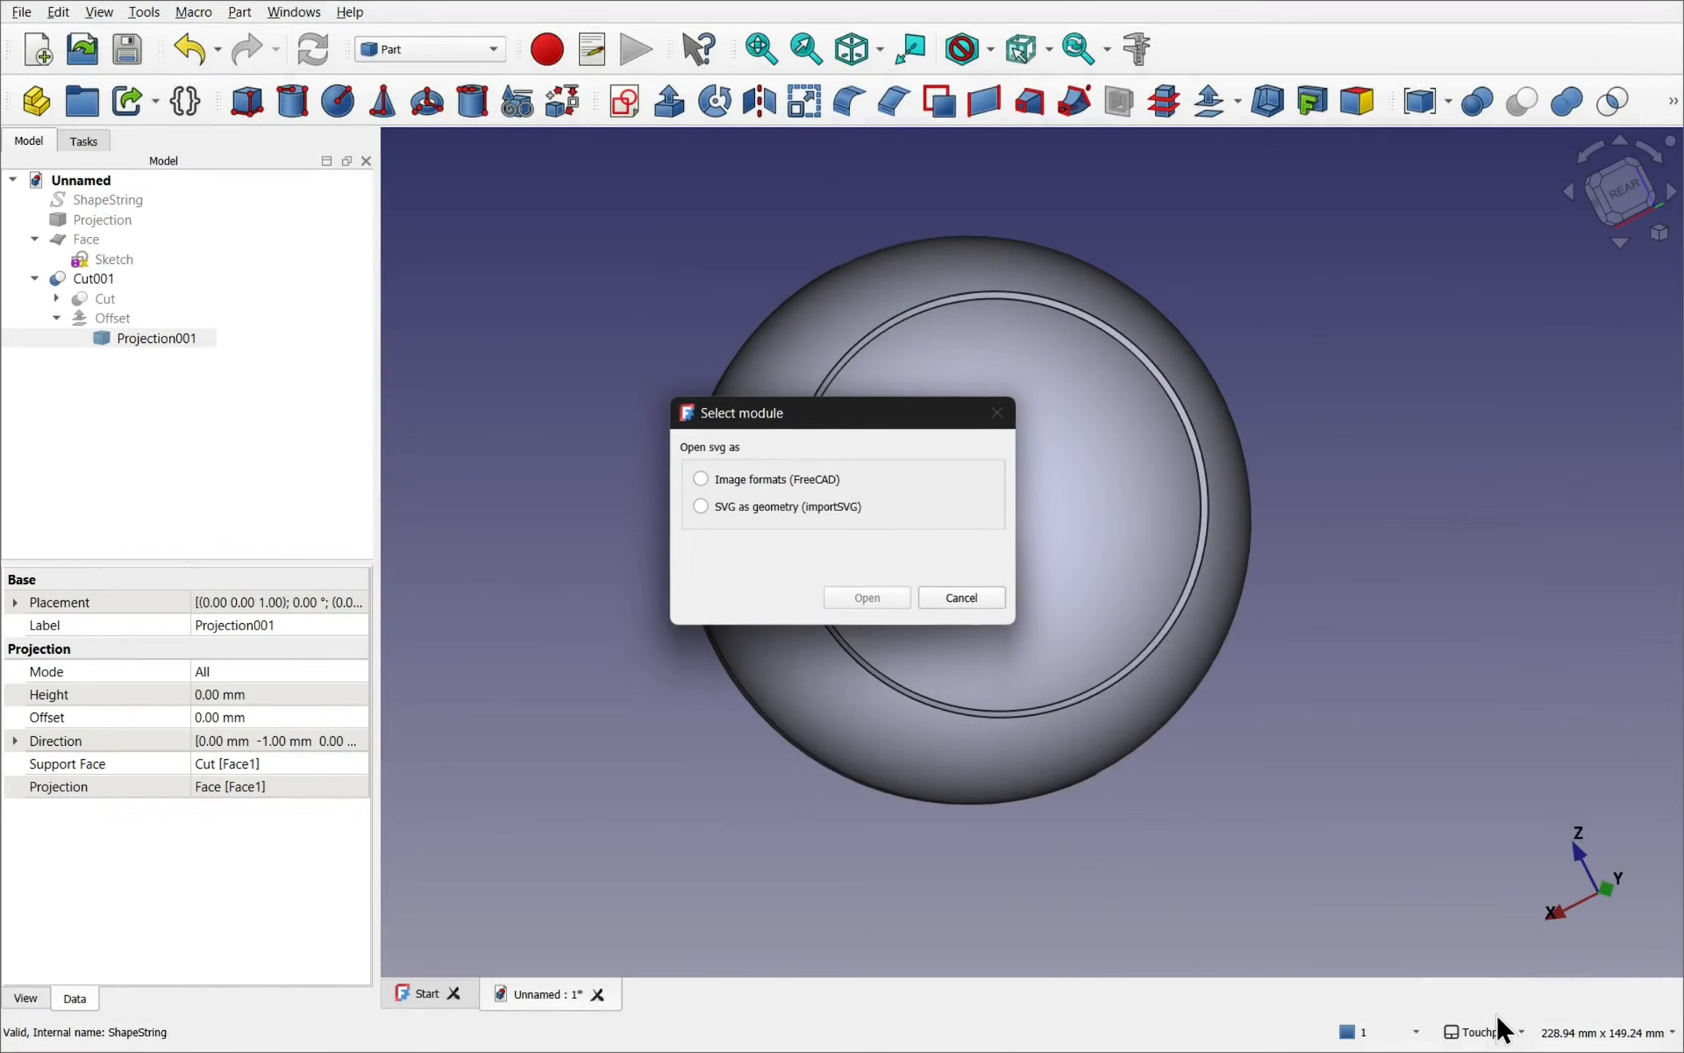
pyautogui.click(700, 508)
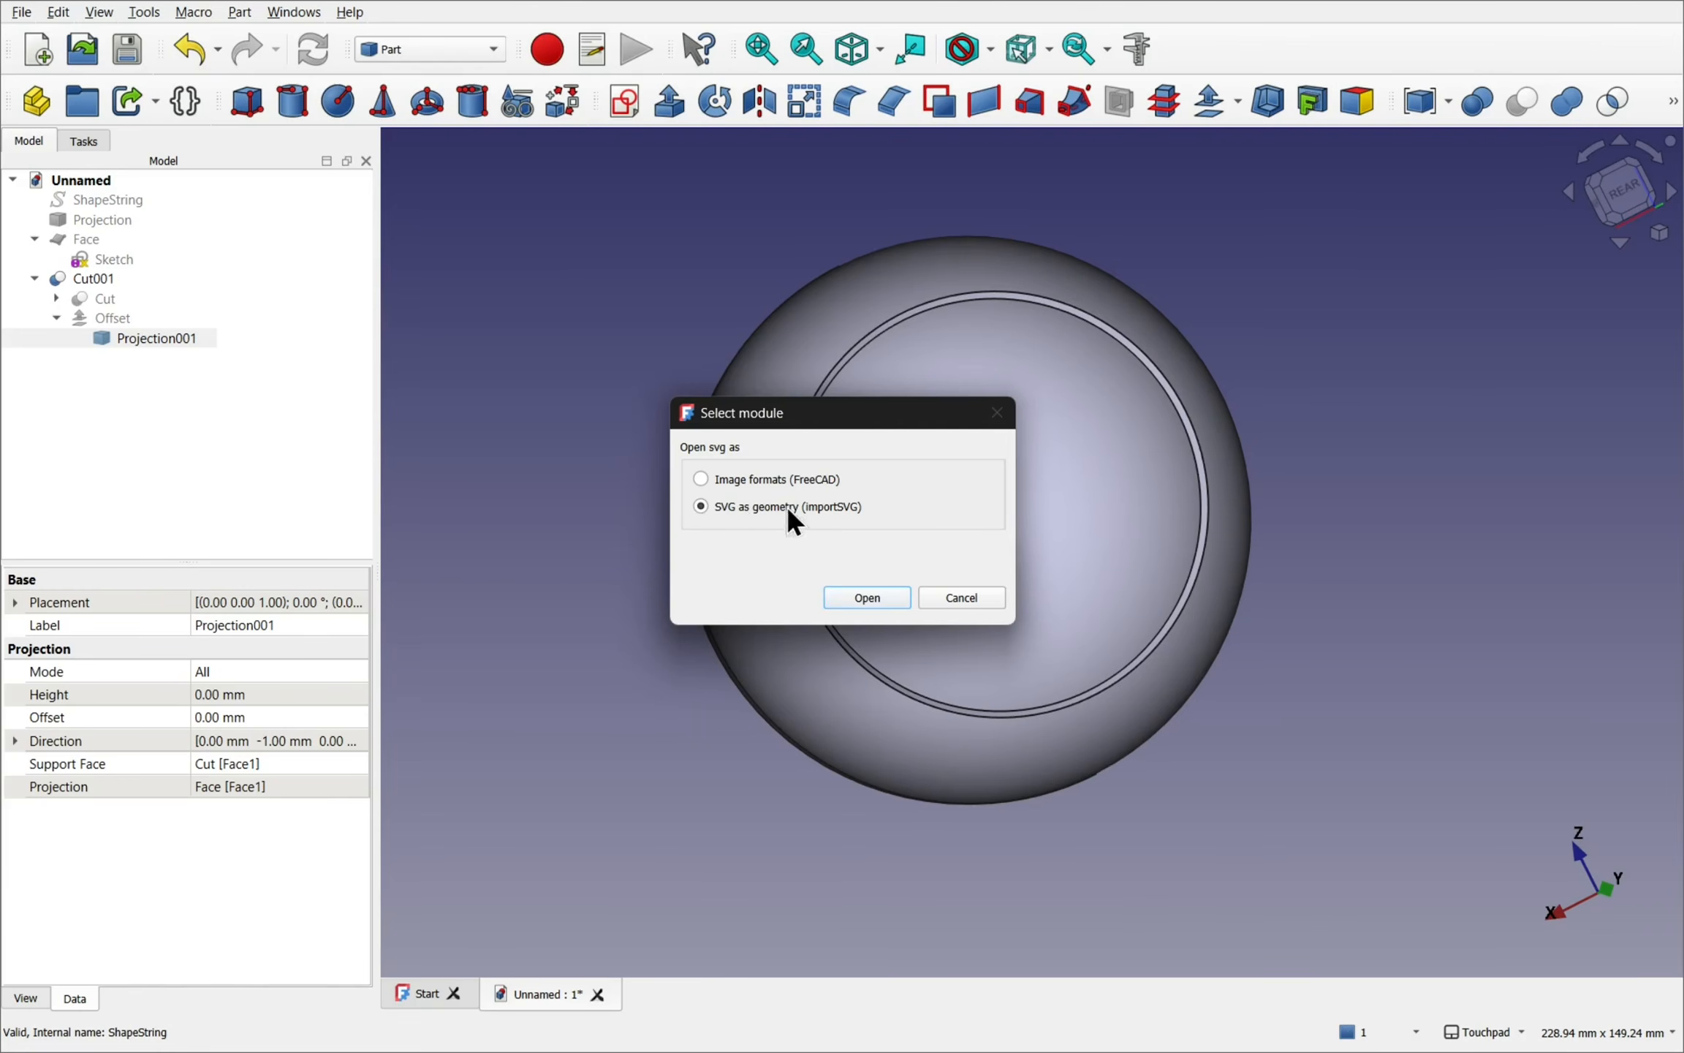
pyautogui.click(902, 601)
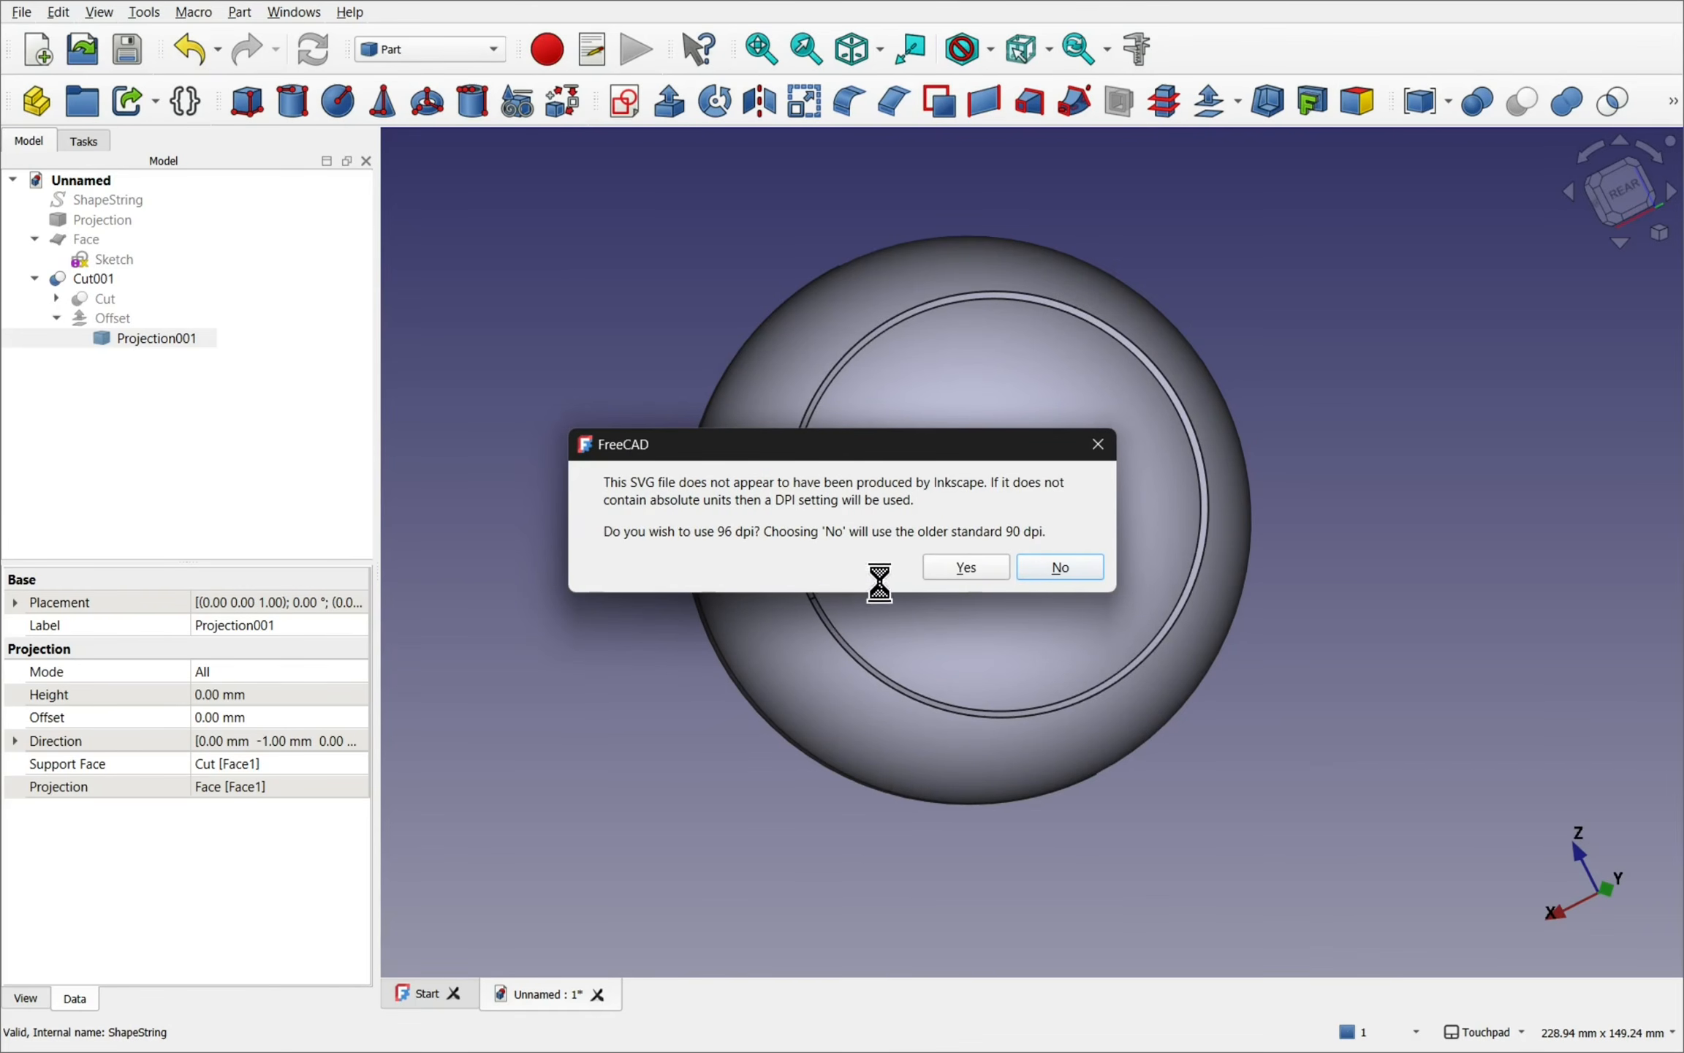
pyautogui.click(962, 568)
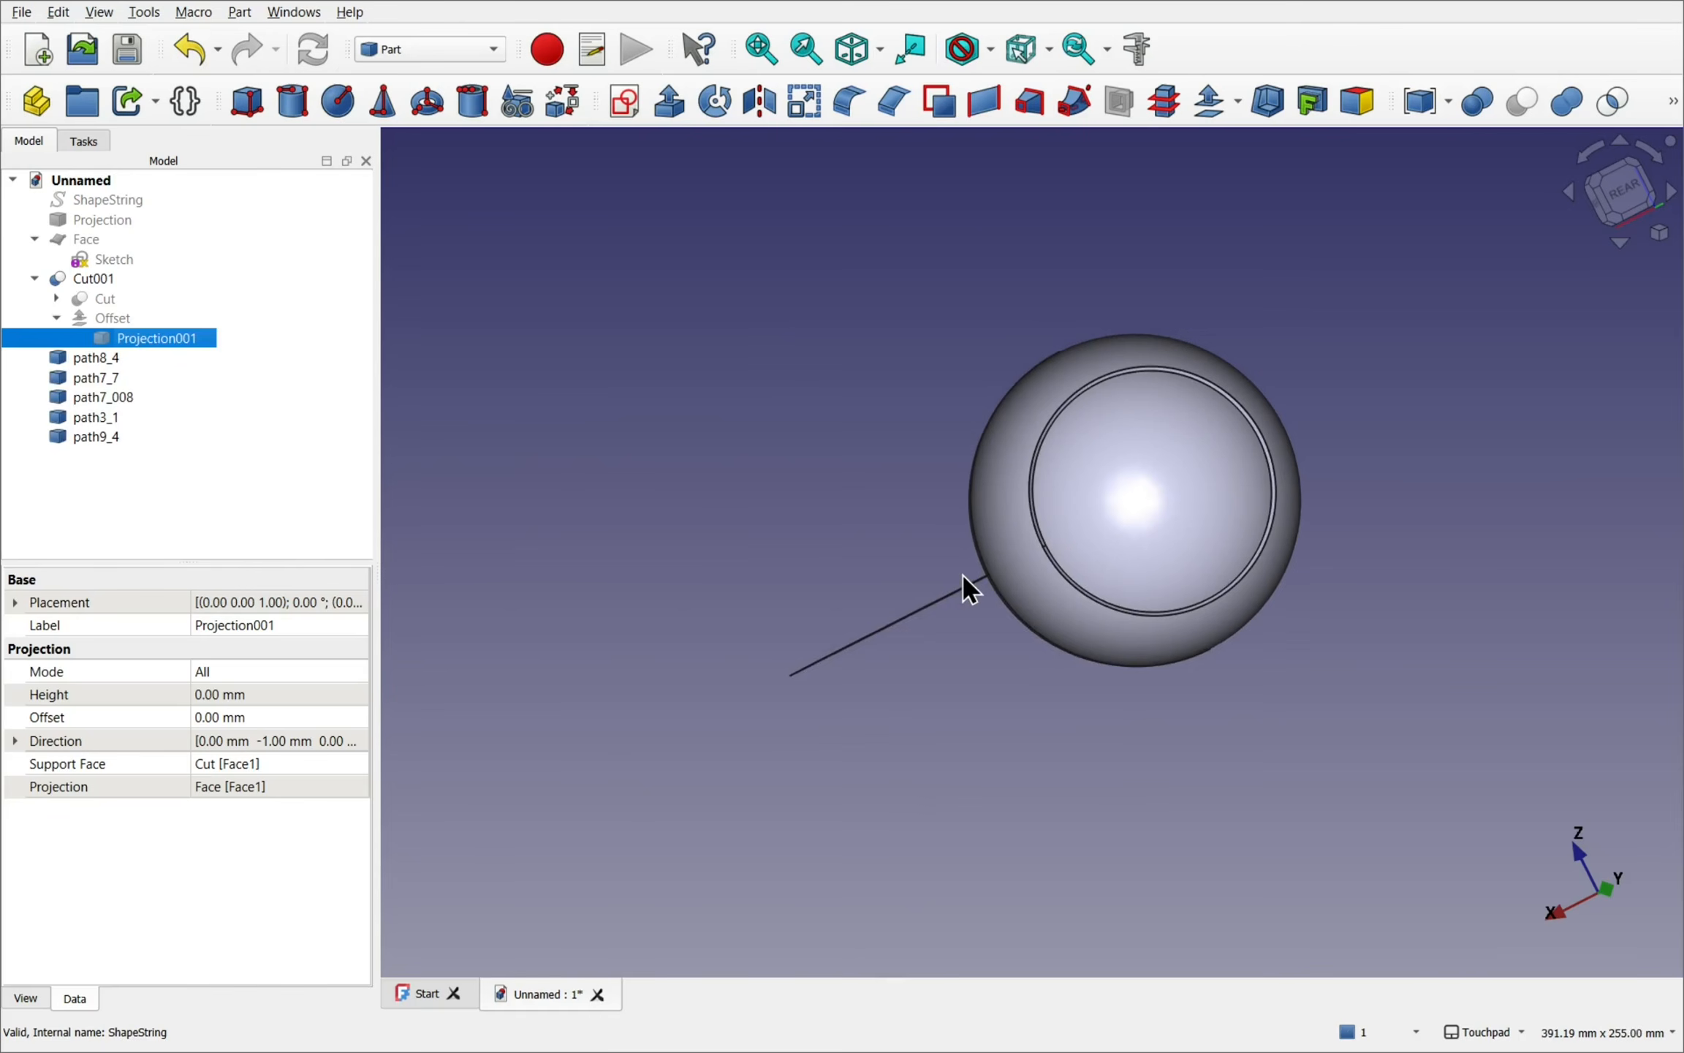
# - Examine the imported logo beside the sphere and identify which path forms each of its coloured pieces
pyautogui.keyDown('shift'); pyautogui.moveTo(956, 488); pyautogui.dragTo(1226, 624); pyautogui.keyUp('shift')
pyautogui.keyDown('shift'); pyautogui.moveTo(974, 597); pyautogui.dragTo(1037, 717); pyautogui.keyUp('shift')
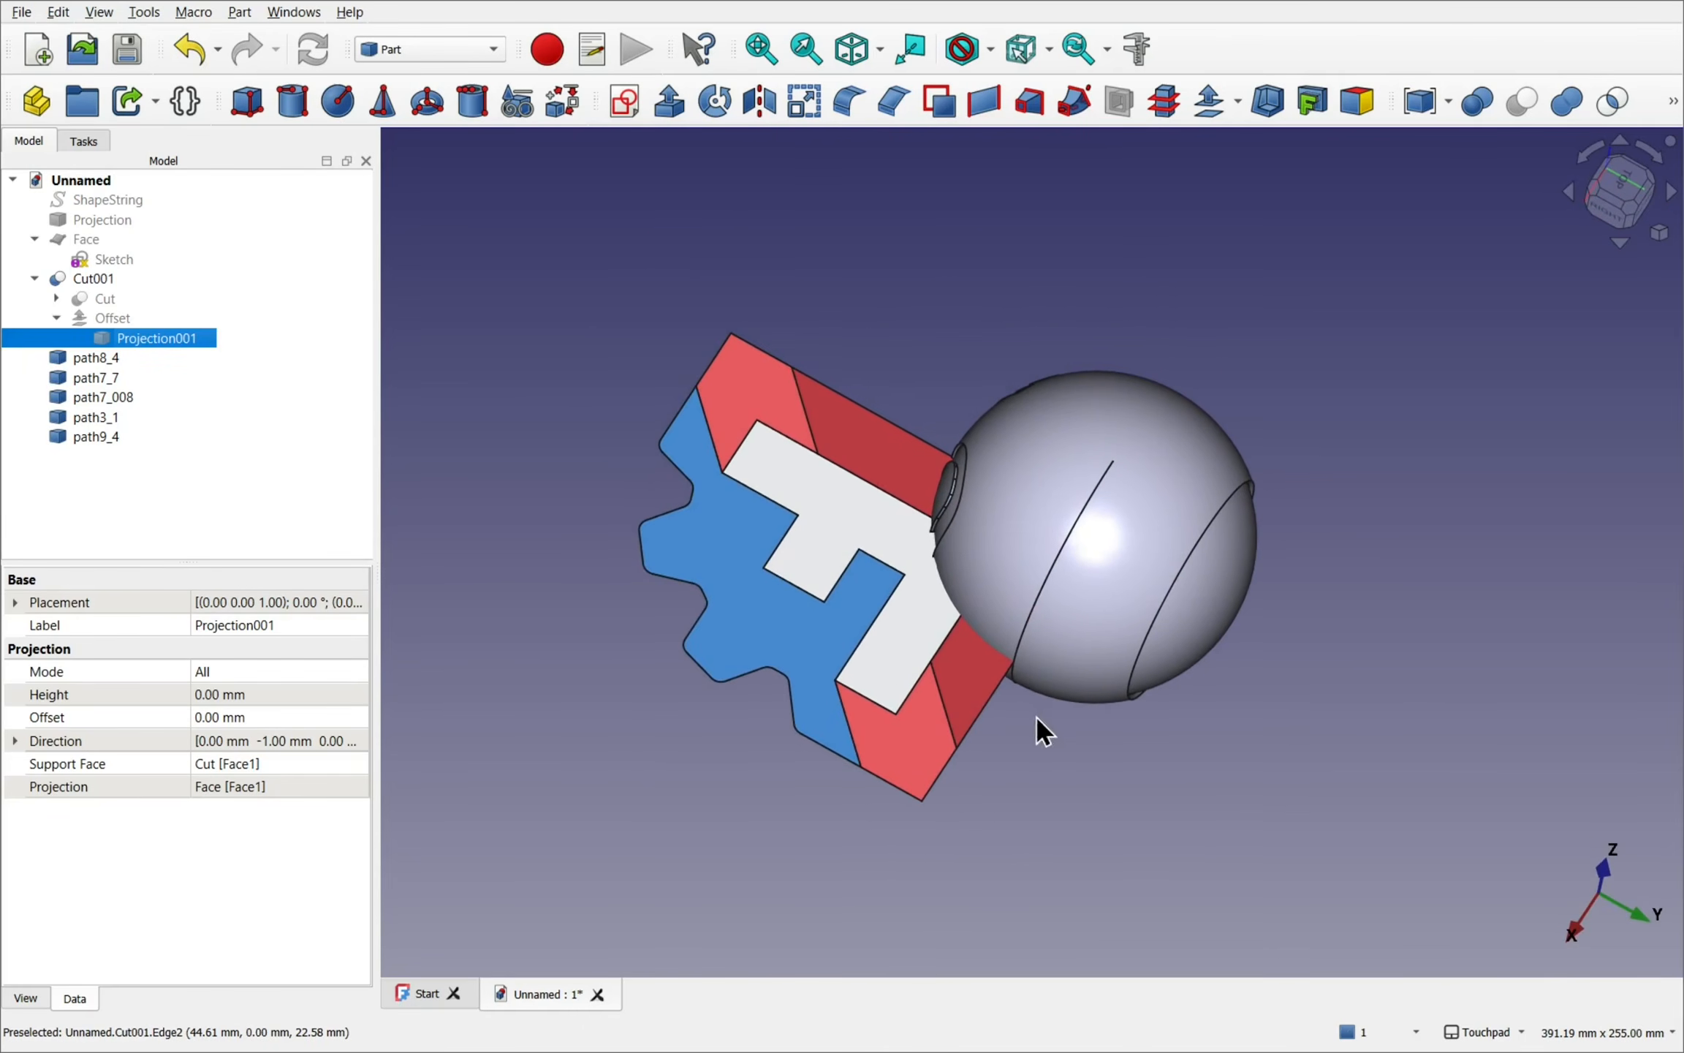
pyautogui.keyDown('shift'); pyautogui.moveTo(797, 488); pyautogui.dragTo(739, 507); pyautogui.keyUp('shift')
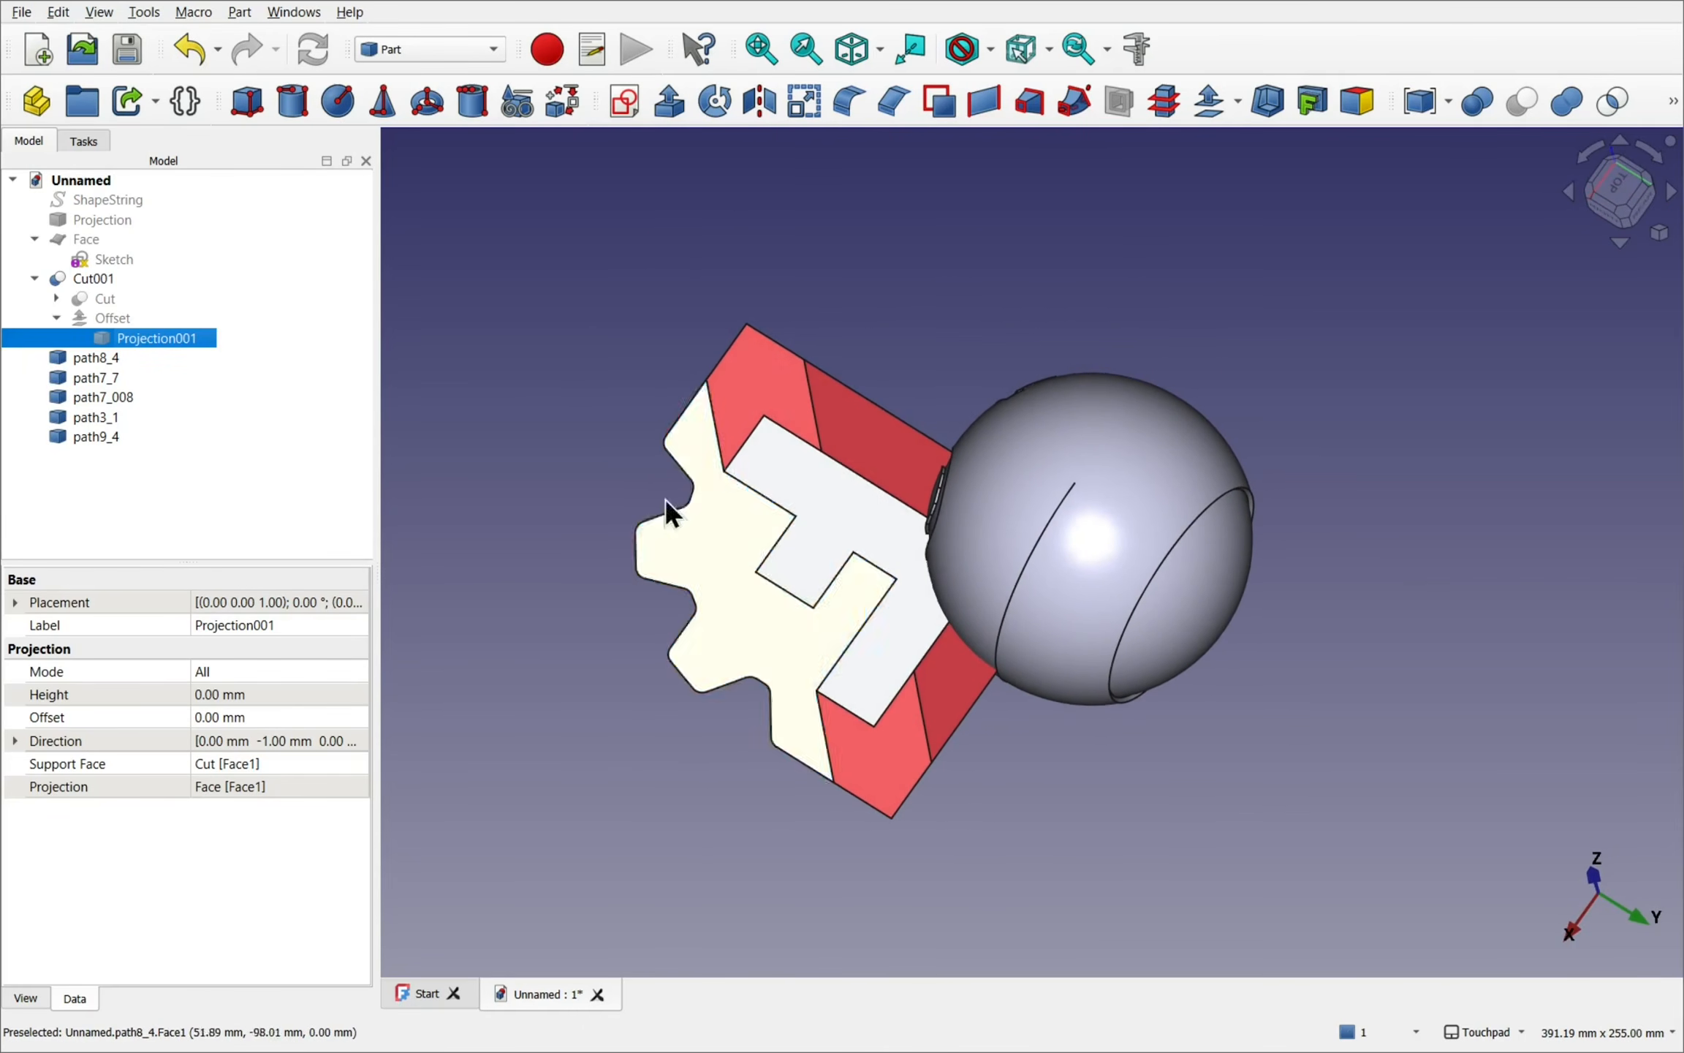
pyautogui.click(95, 360)
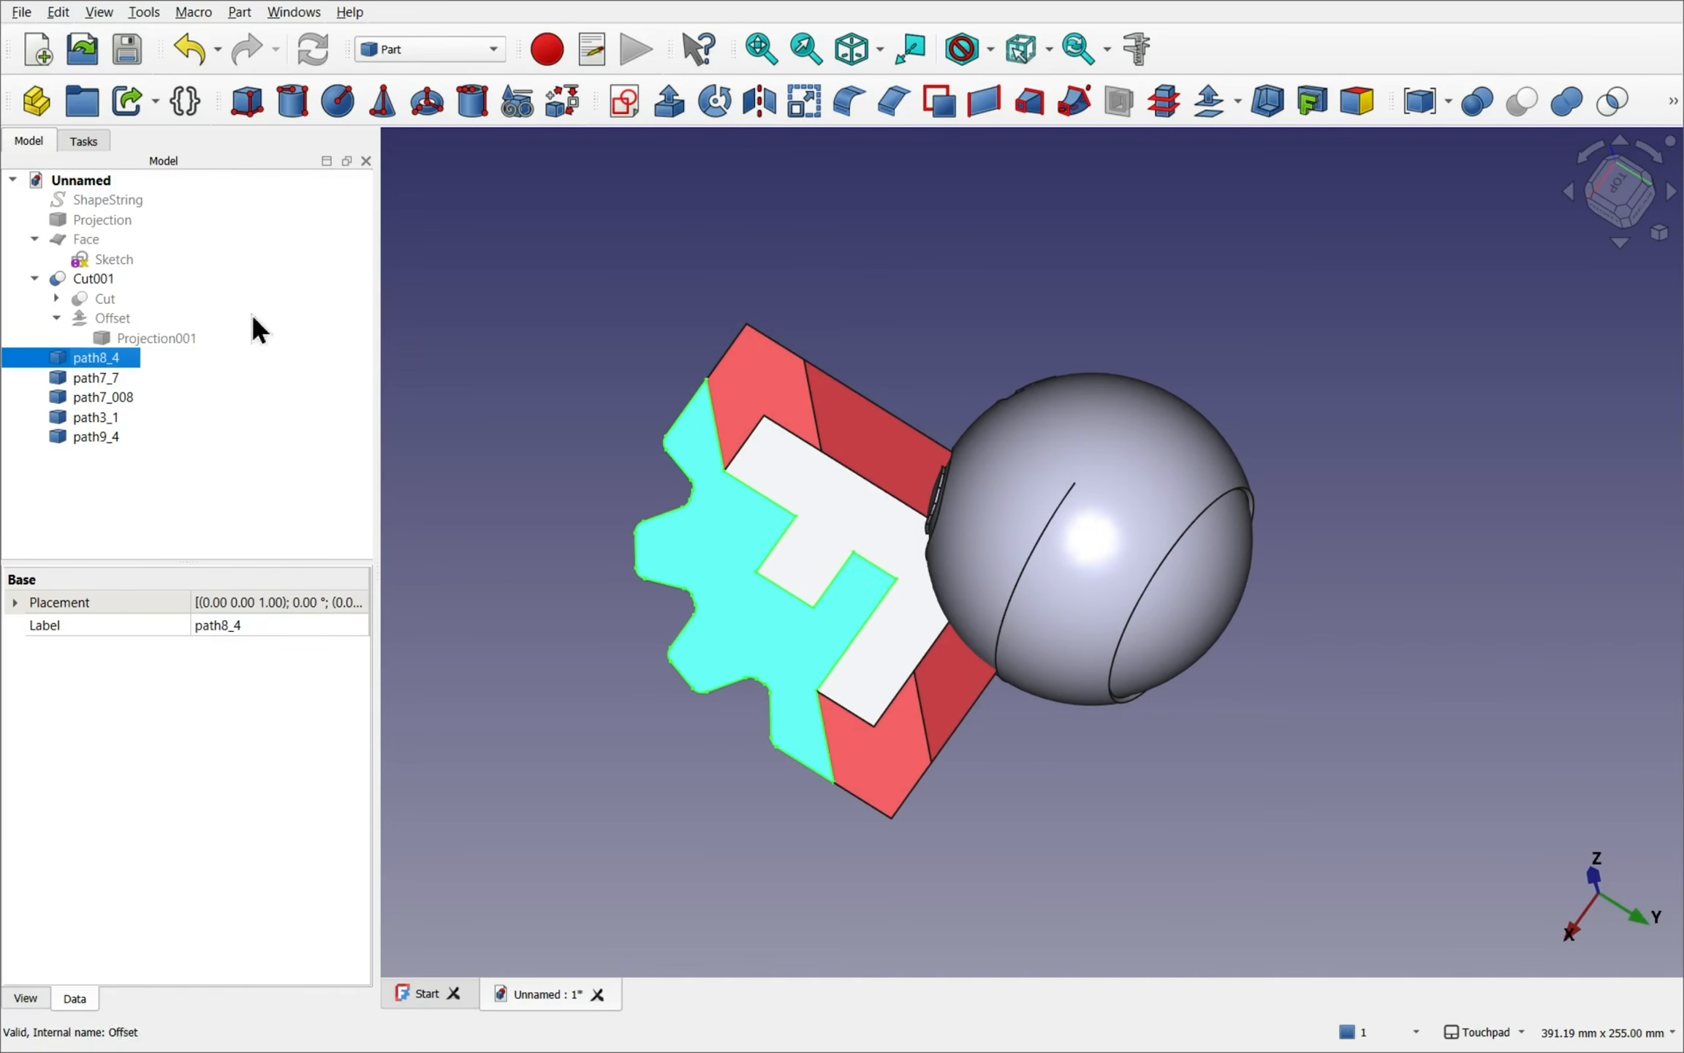
pyautogui.click(740, 384)
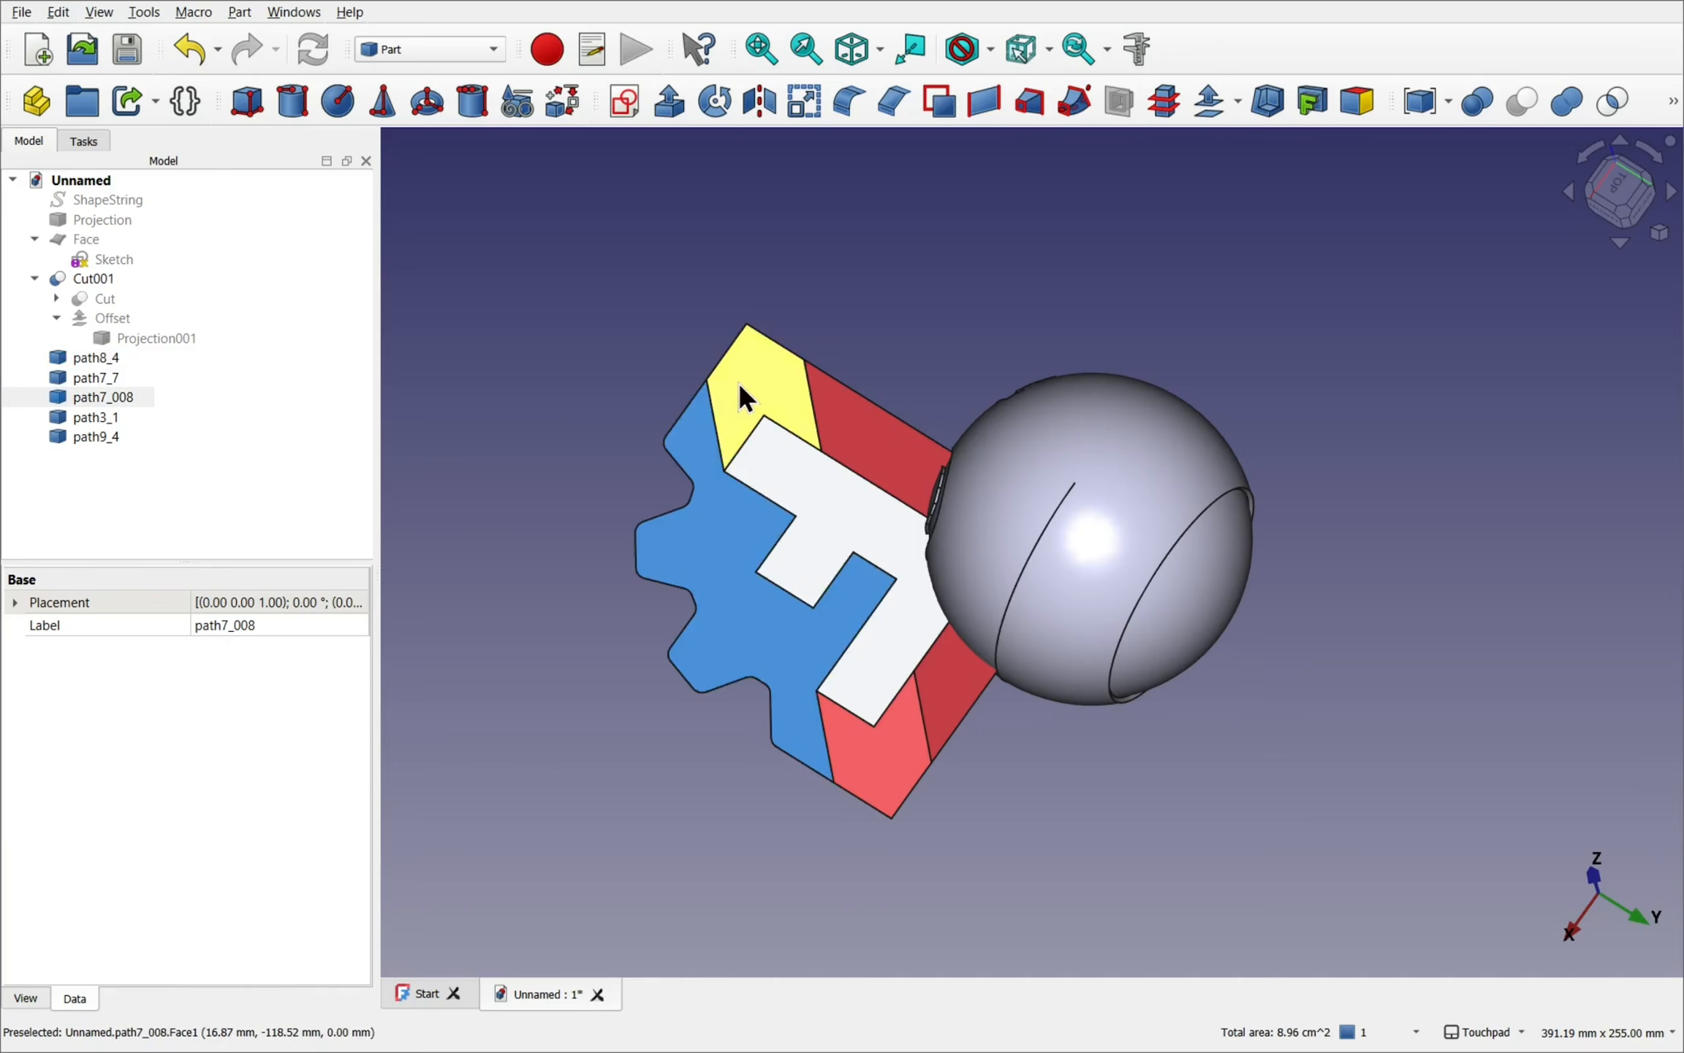
pyautogui.click(857, 444)
pyautogui.click(503, 437)
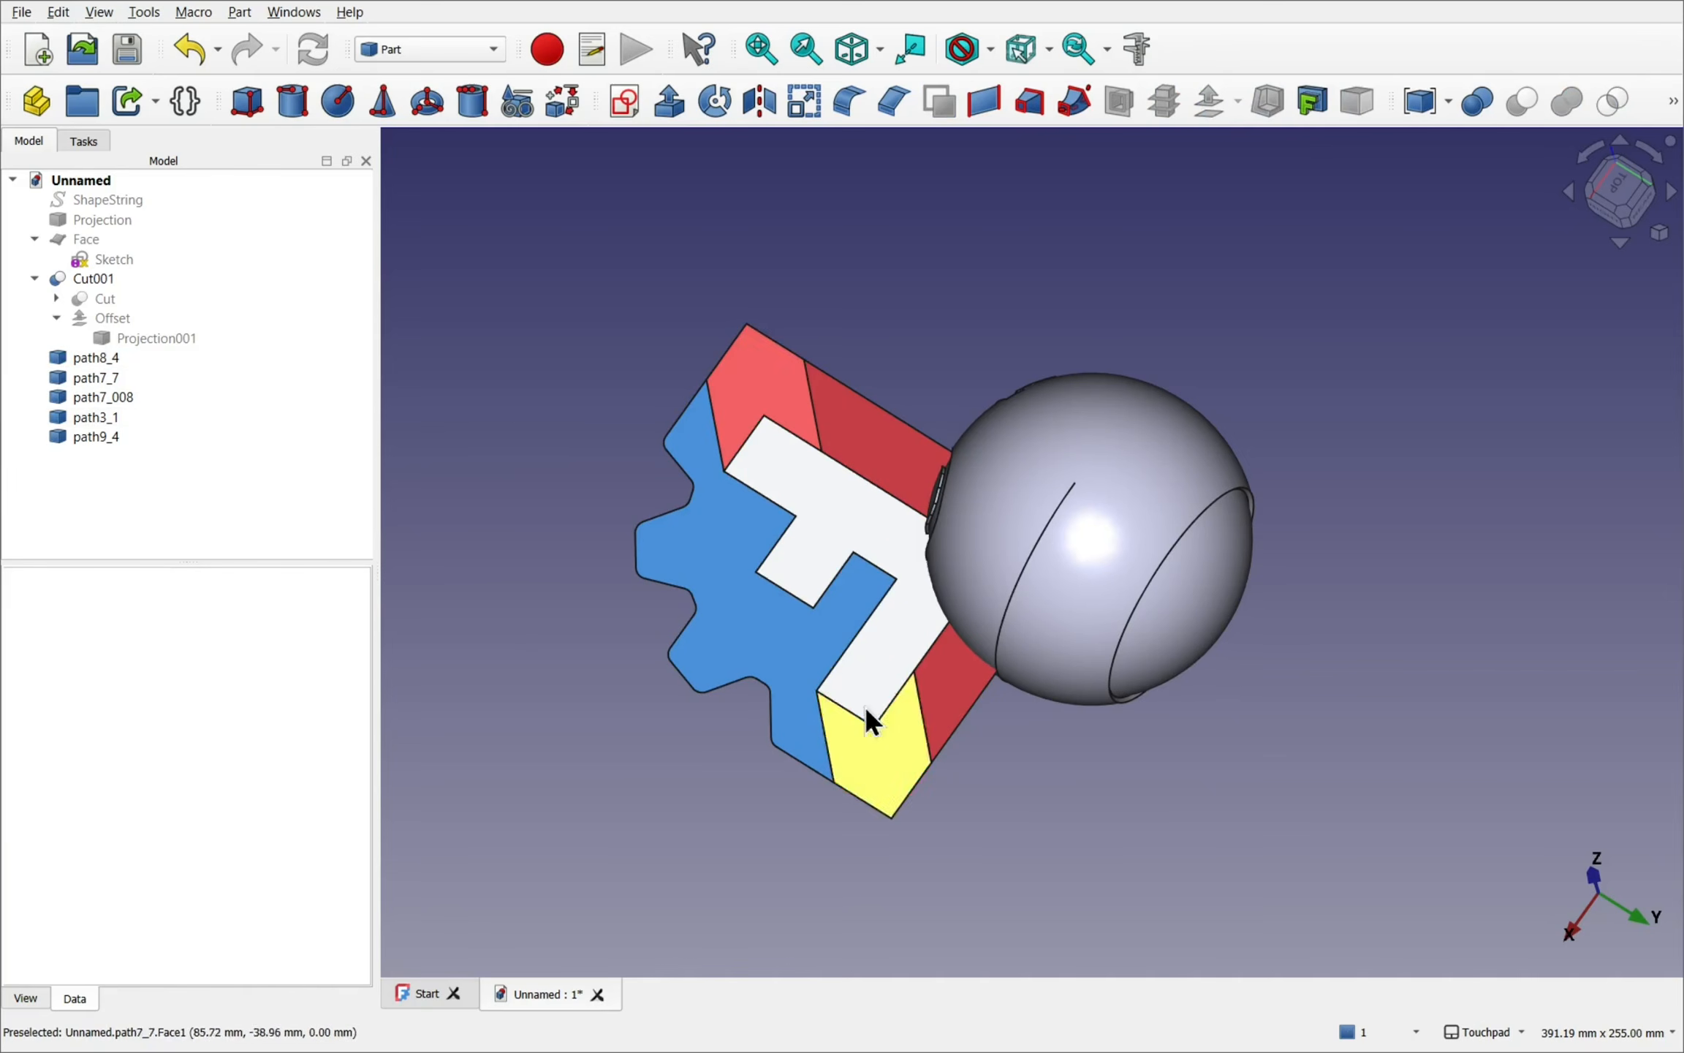
pyautogui.keyDown('alt'); pyautogui.moveTo(1037, 737); pyautogui.dragTo(1135, 674); pyautogui.keyUp('alt')
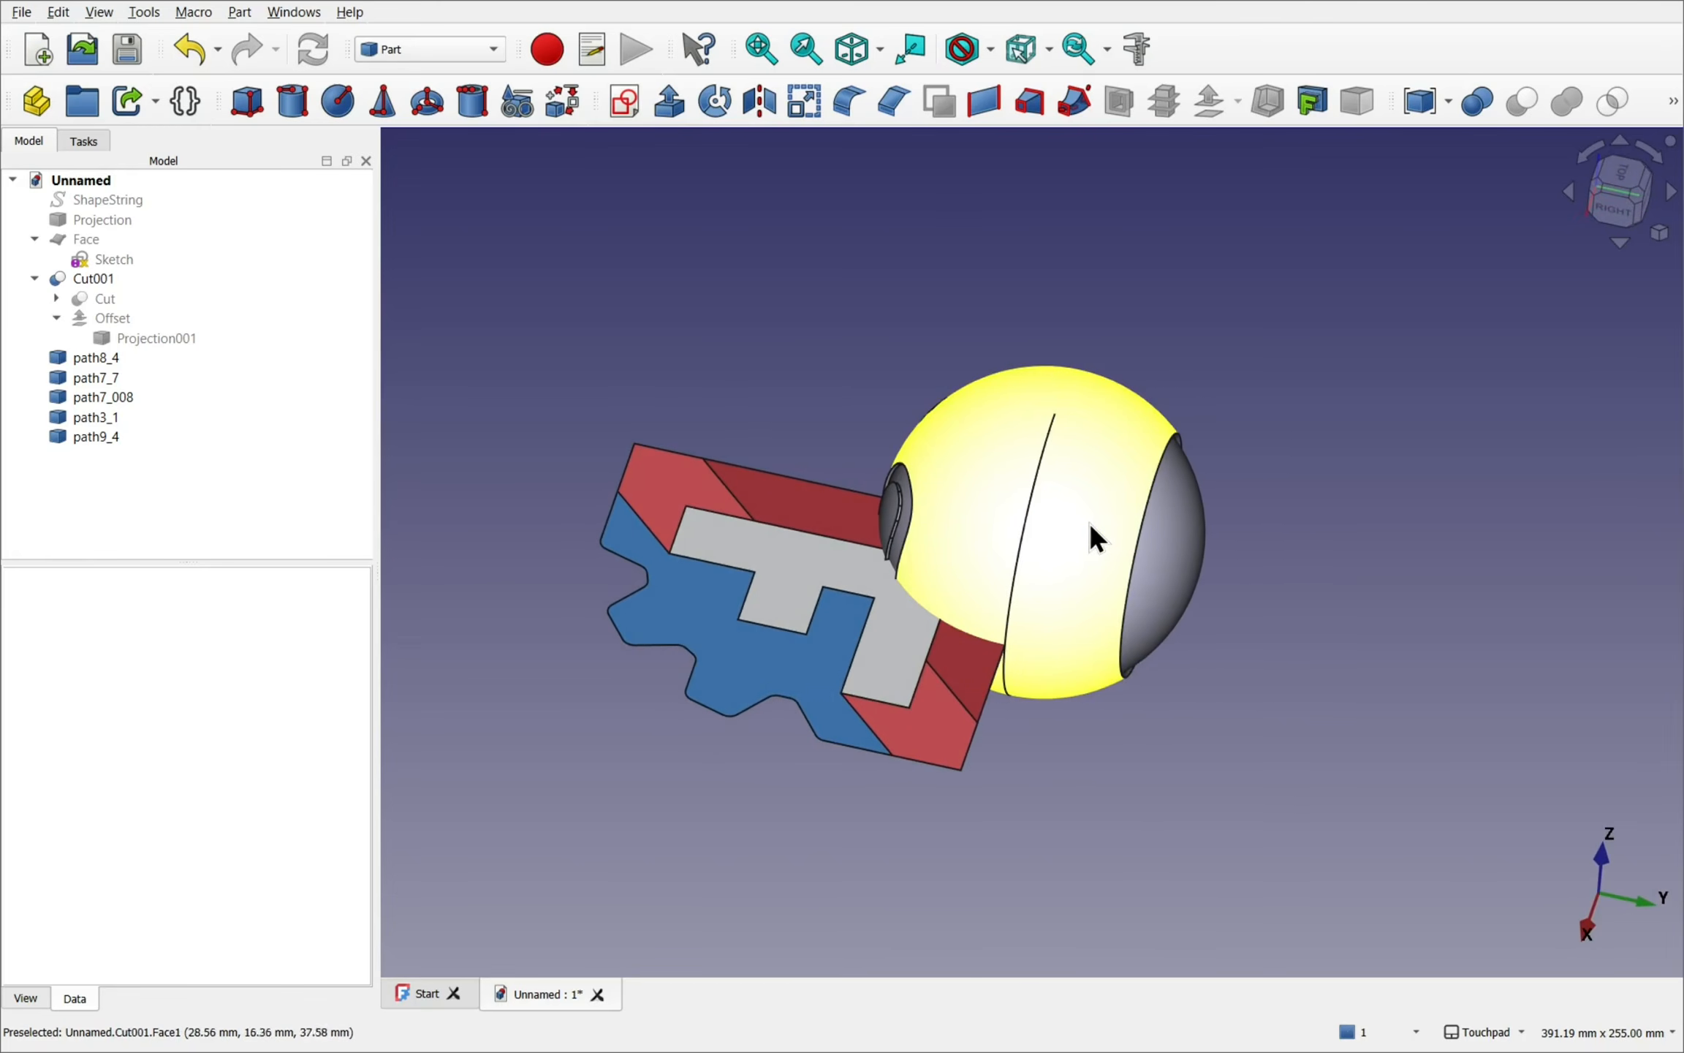
# - Delete the white inner piece of the logo, path9_4
pyautogui.click(880, 621)
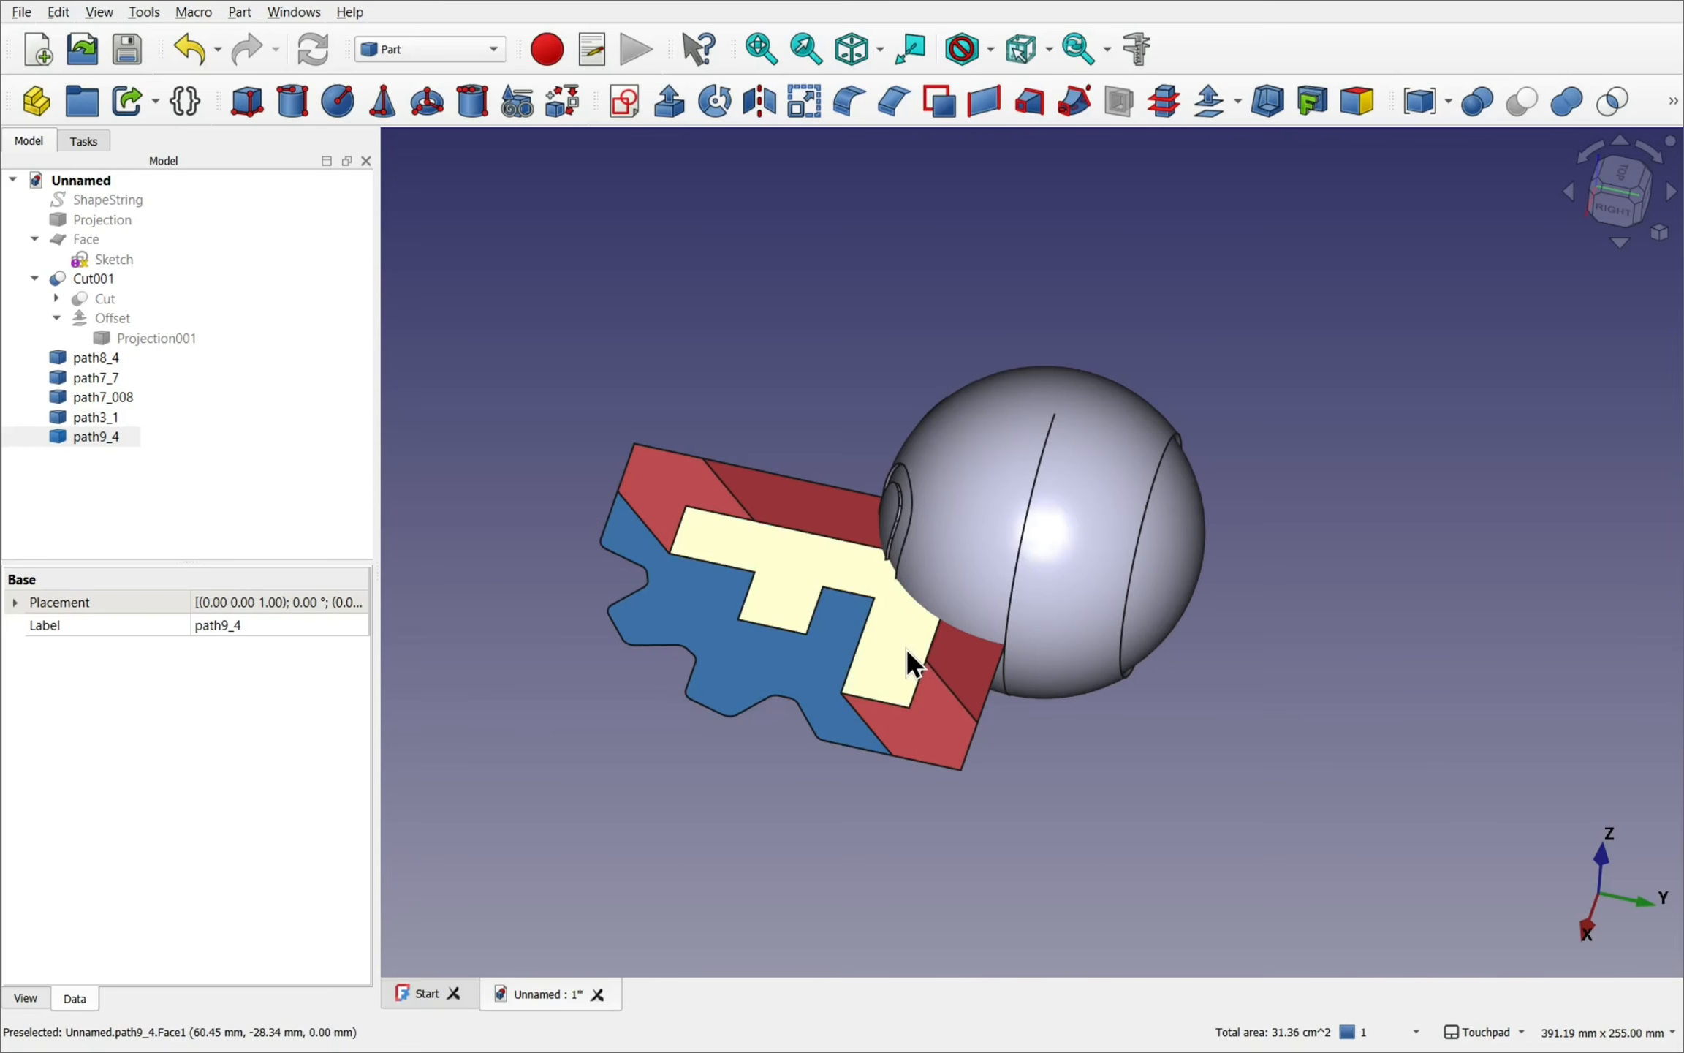
pyautogui.click(86, 438)
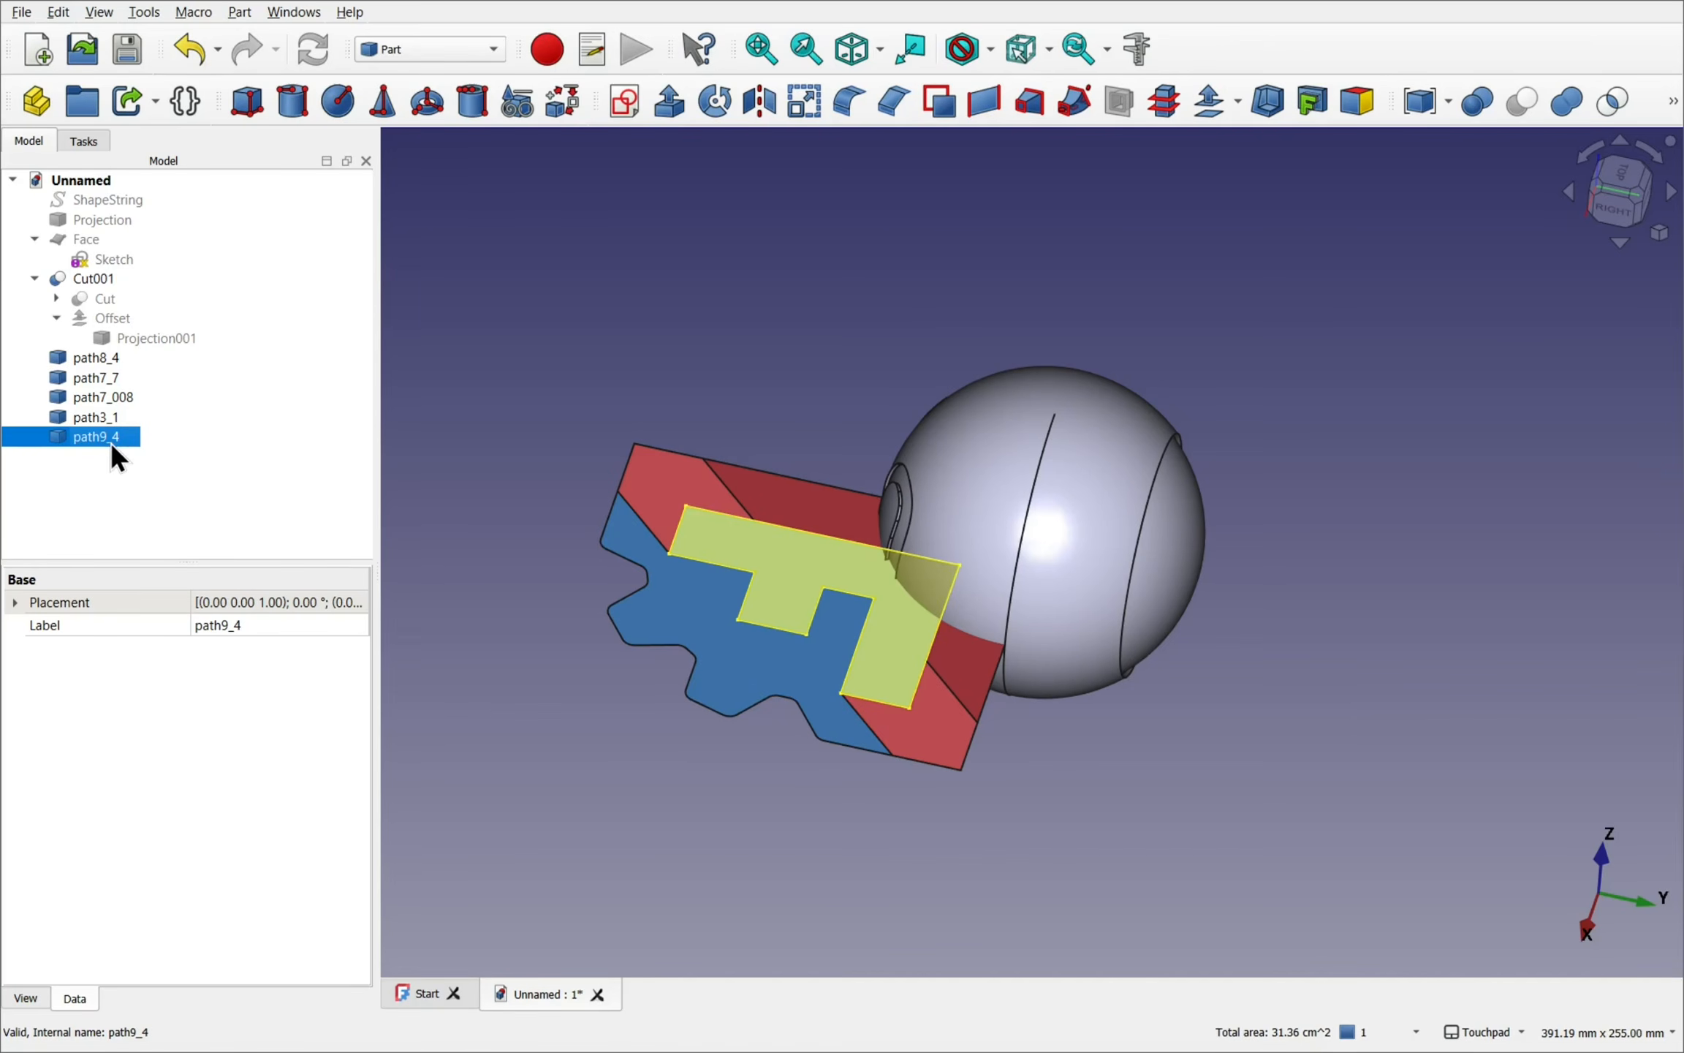
pyautogui.press('Delete')
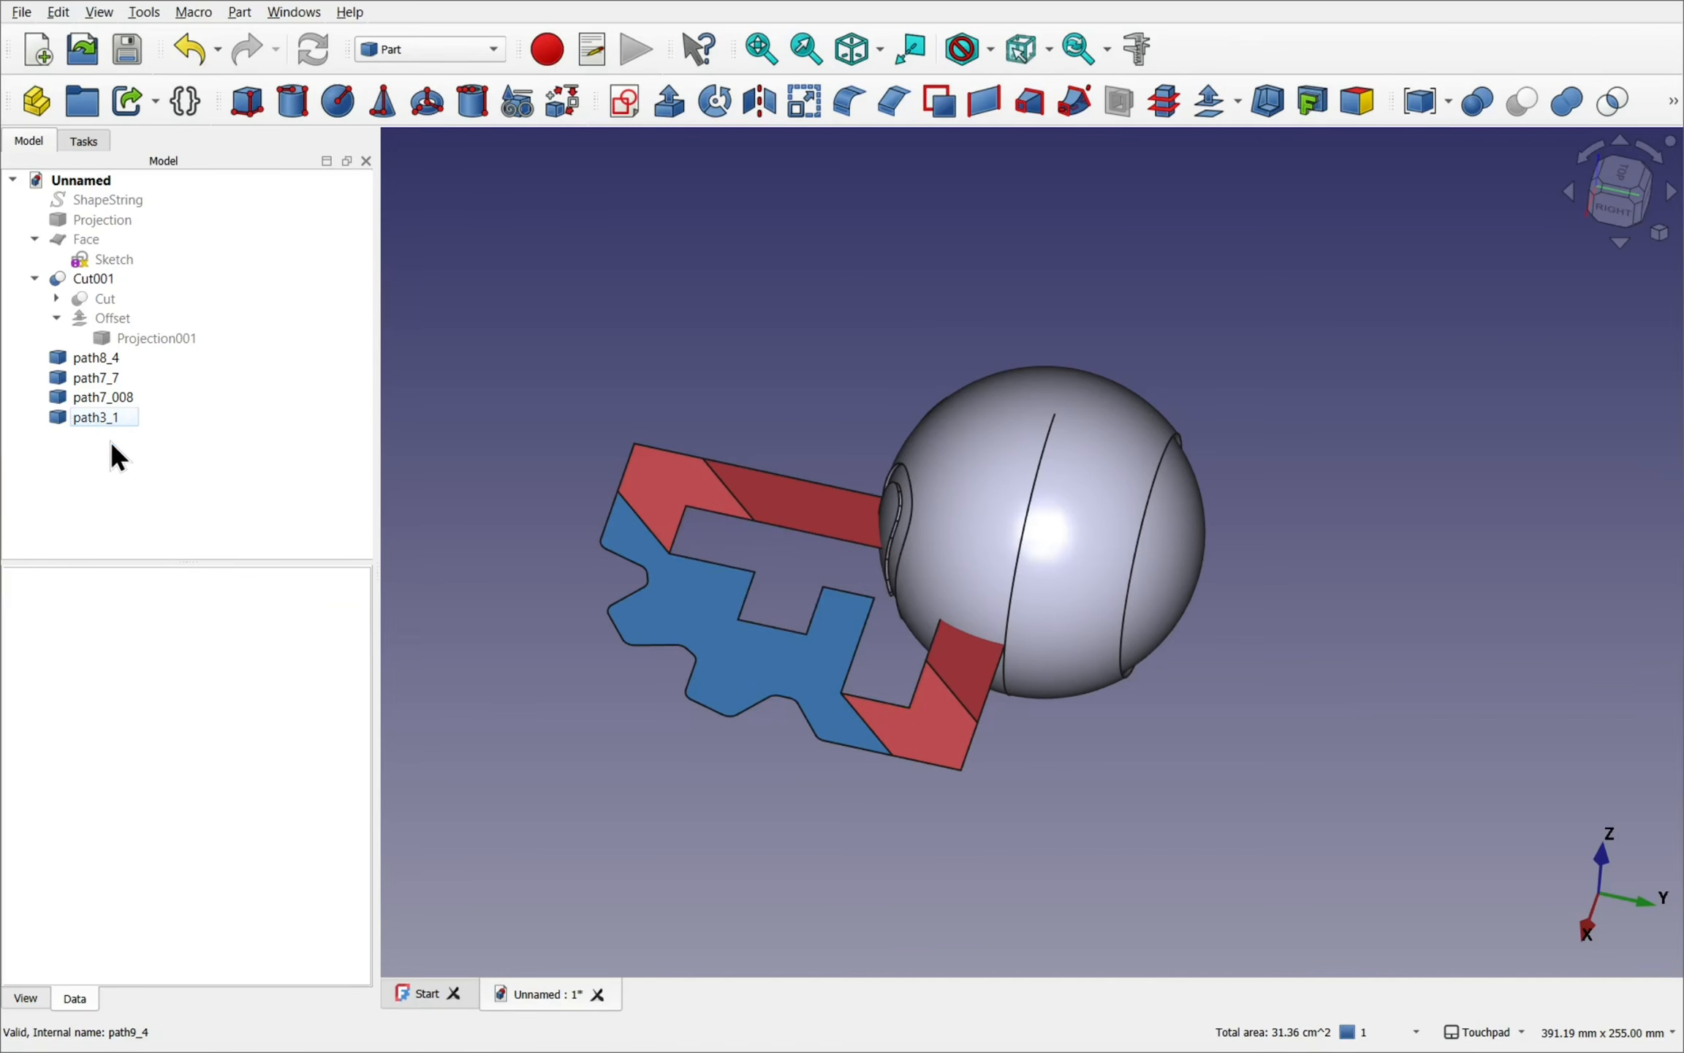
# - Combine path8_4, path7_7, path7_008 and path3_1 into a single shell with the Draft workbench's Upgrade command
pyautogui.click(102, 358)
pyautogui.click(104, 378)
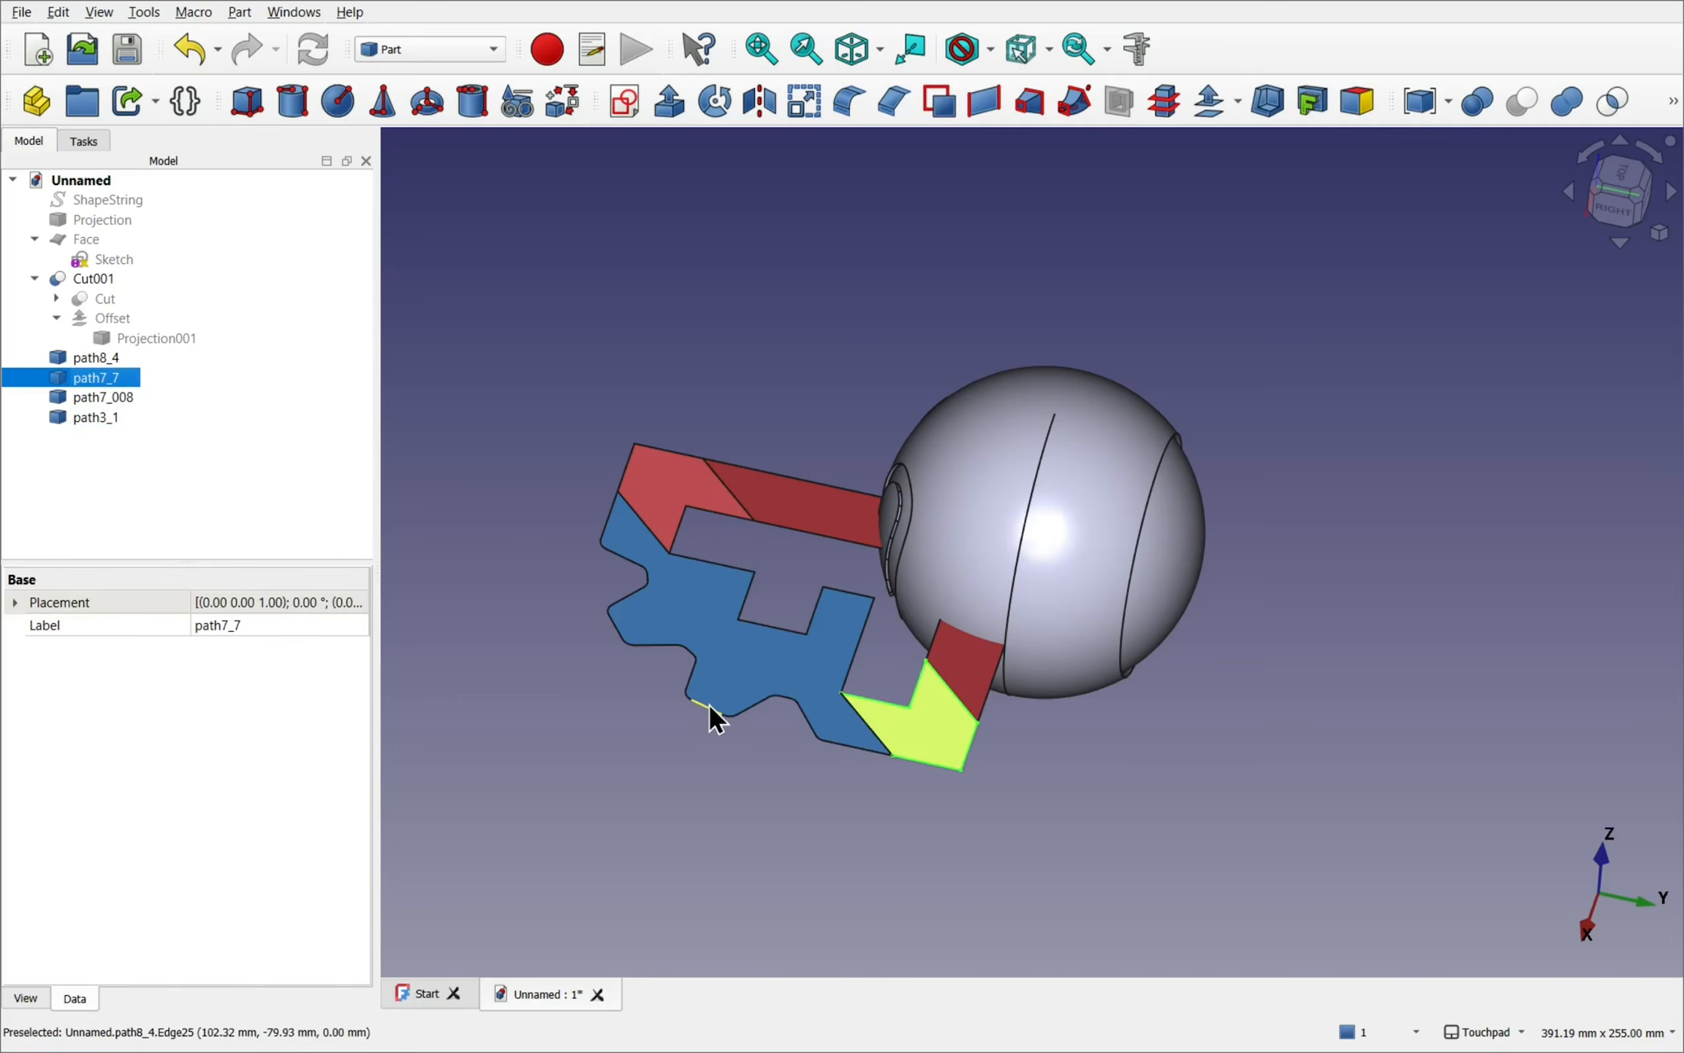
pyautogui.click(406, 49)
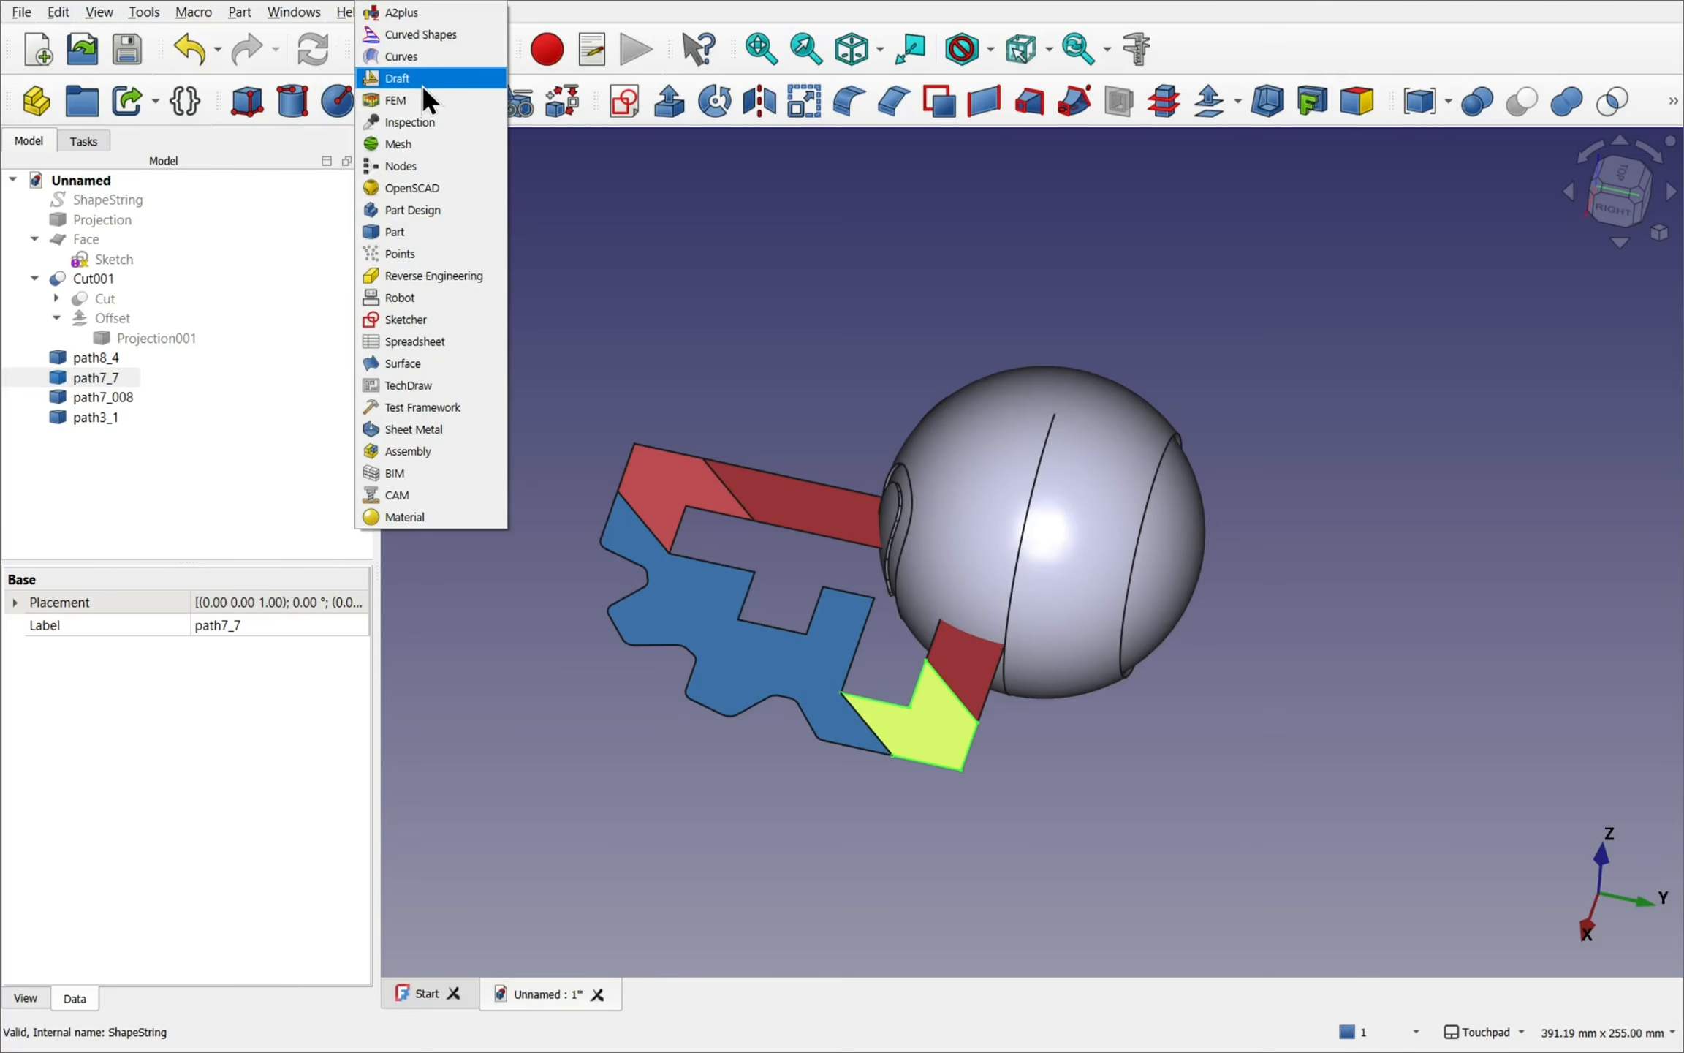
pyautogui.click(419, 81)
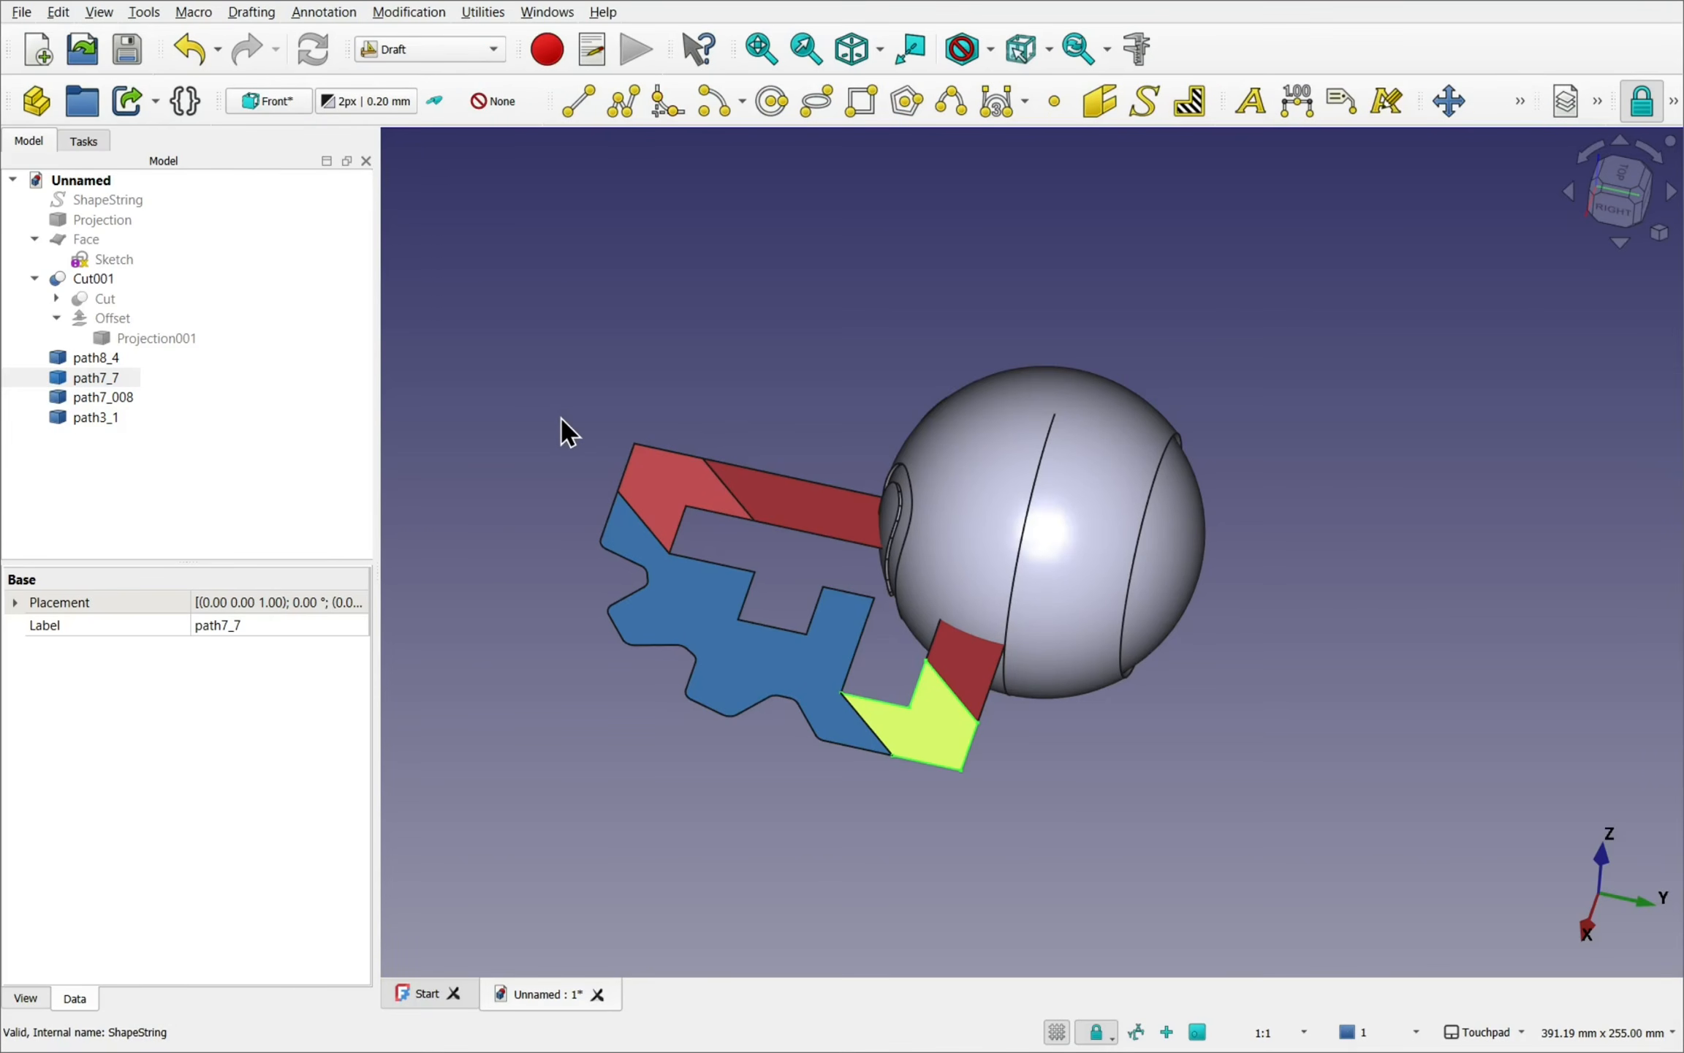
pyautogui.click(102, 357)
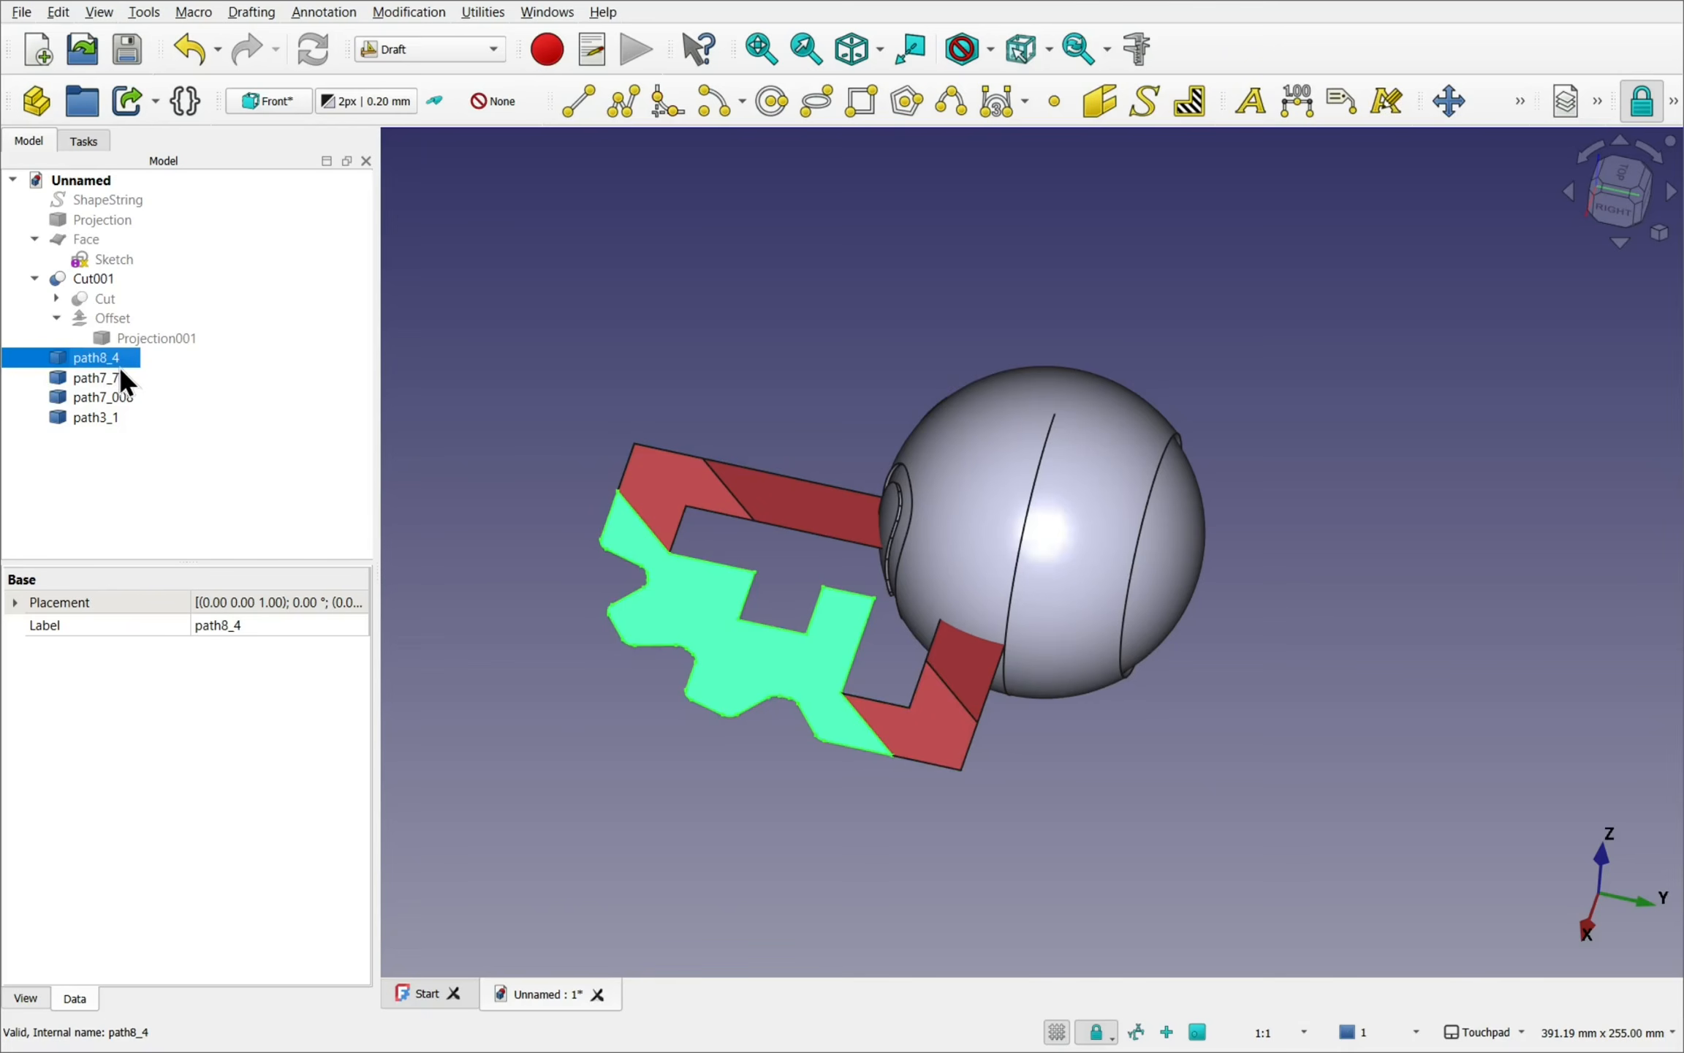
pyautogui.keyDown('ctrl'); pyautogui.click(95, 379); pyautogui.keyUp('ctrl')
pyautogui.keyDown('ctrl'); pyautogui.click(128, 398); pyautogui.keyUp('ctrl')
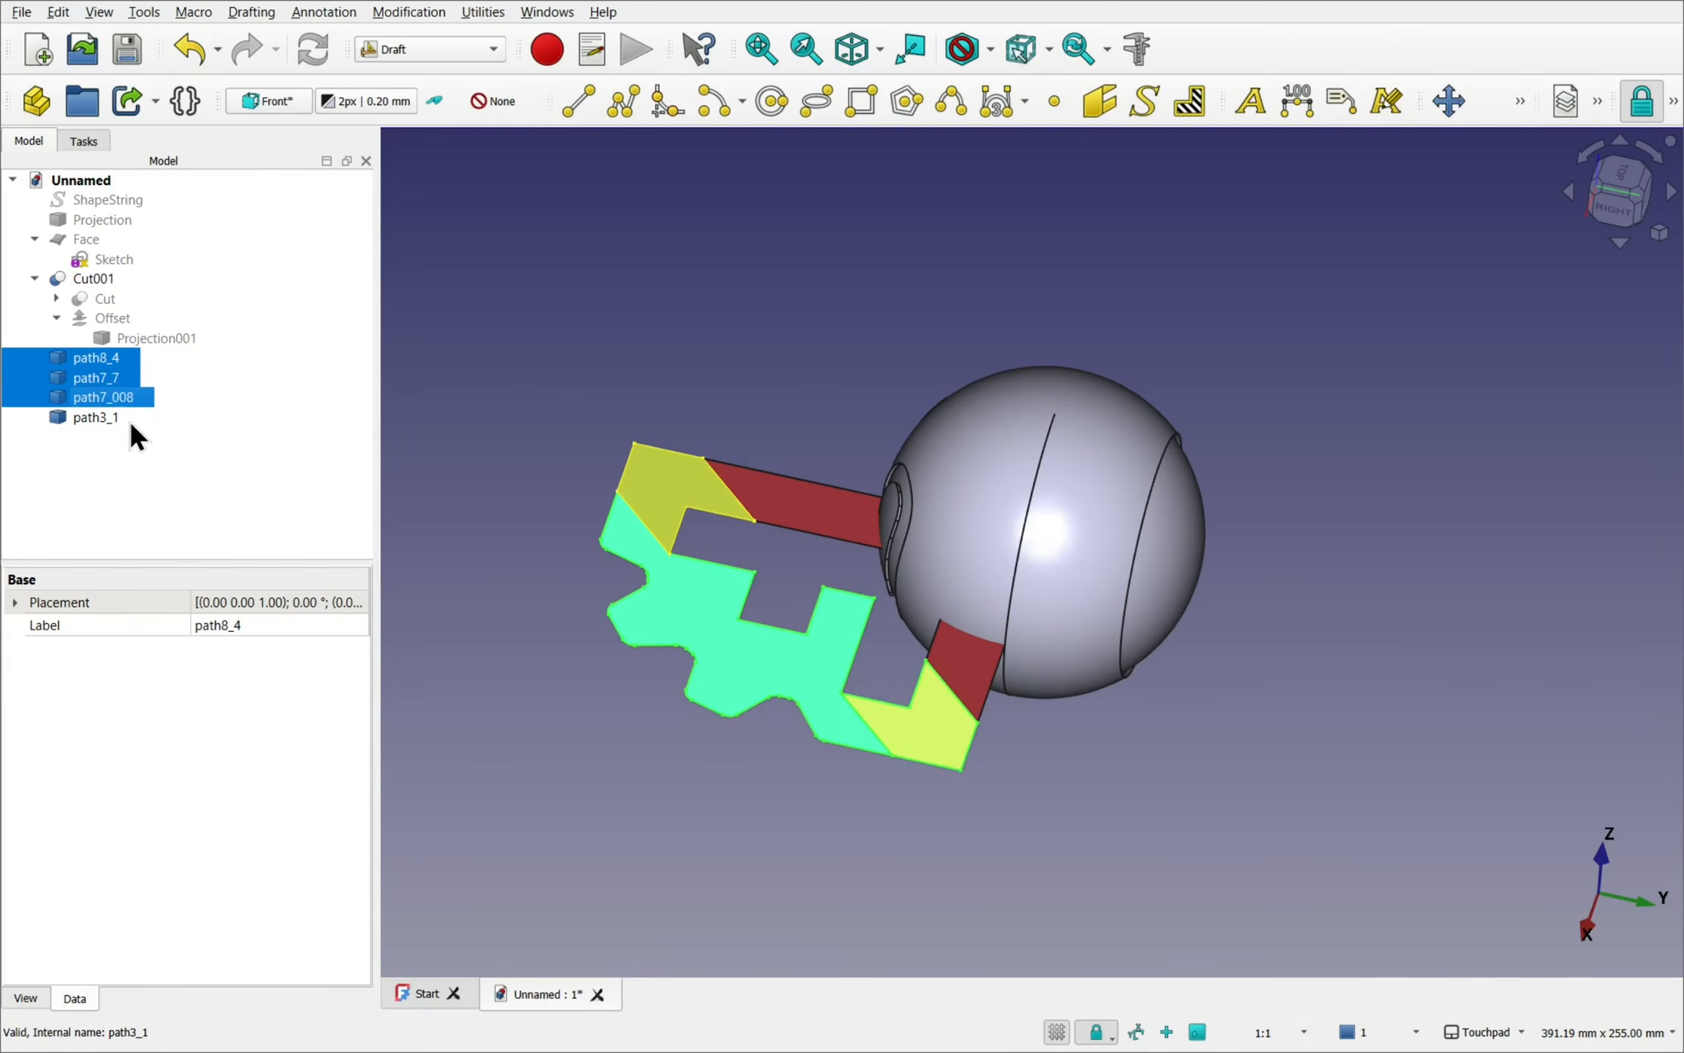
pyautogui.keyDown('ctrl'); pyautogui.click(128, 418); pyautogui.keyUp('ctrl')
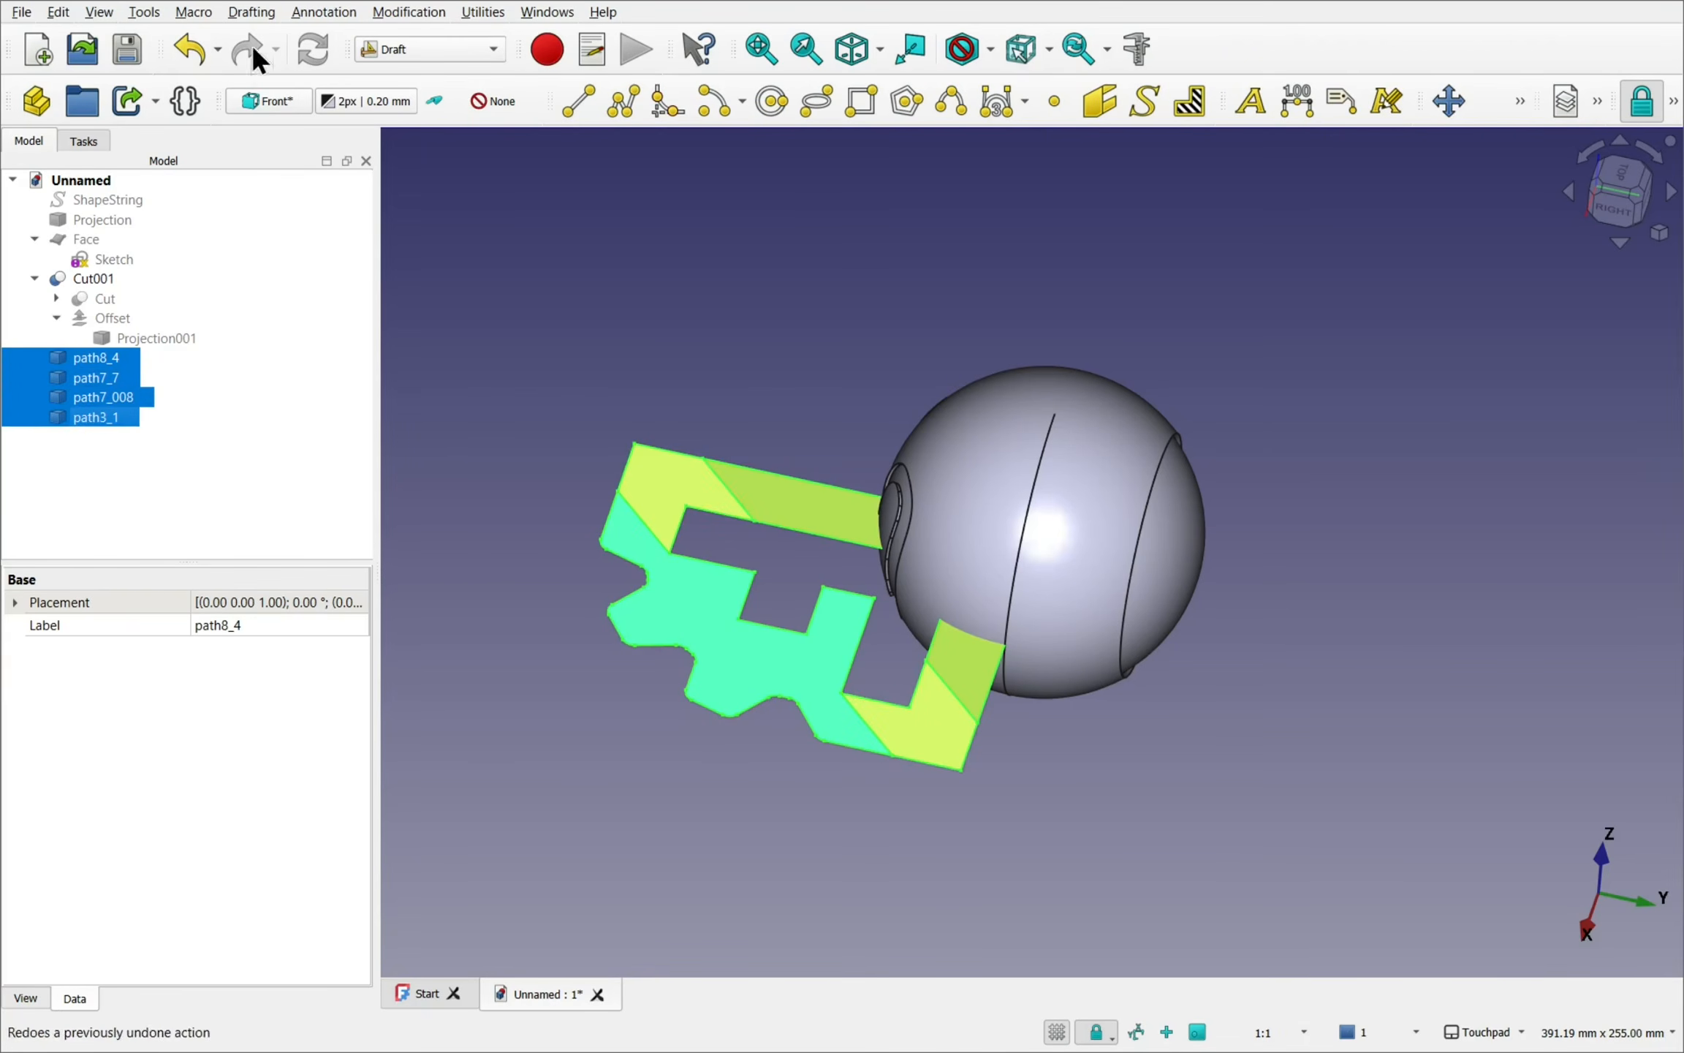
pyautogui.click(395, 12)
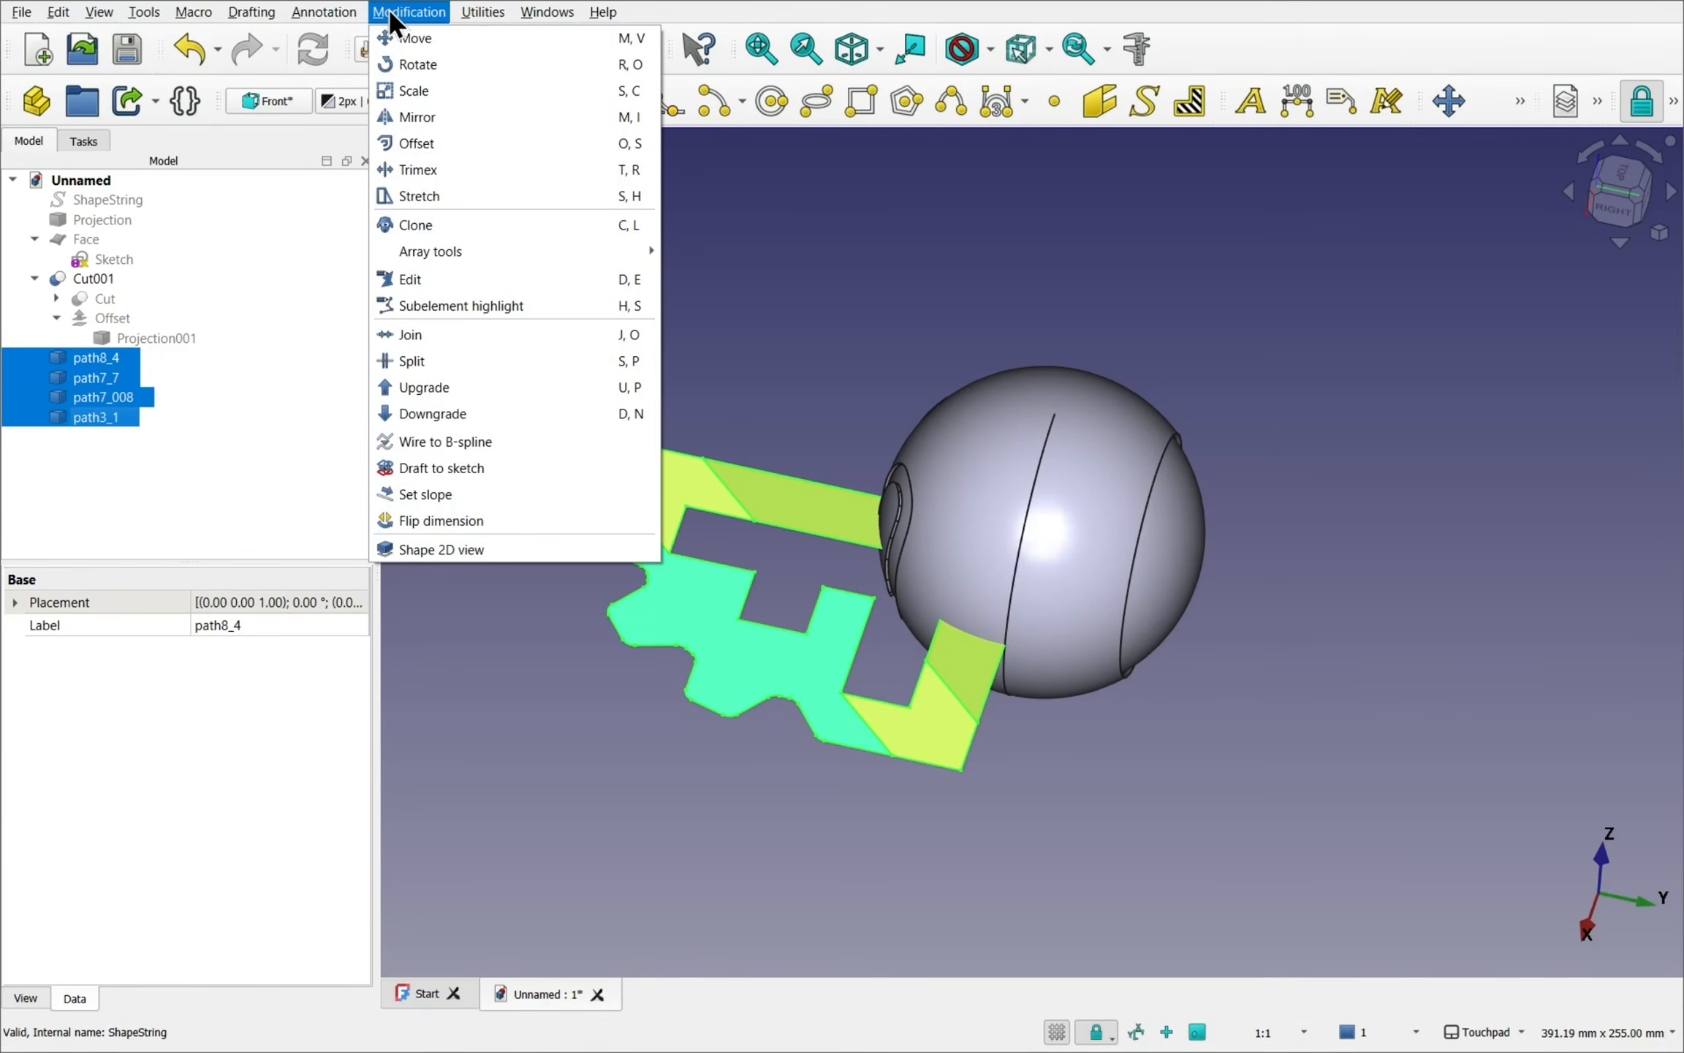
pyautogui.click(521, 387)
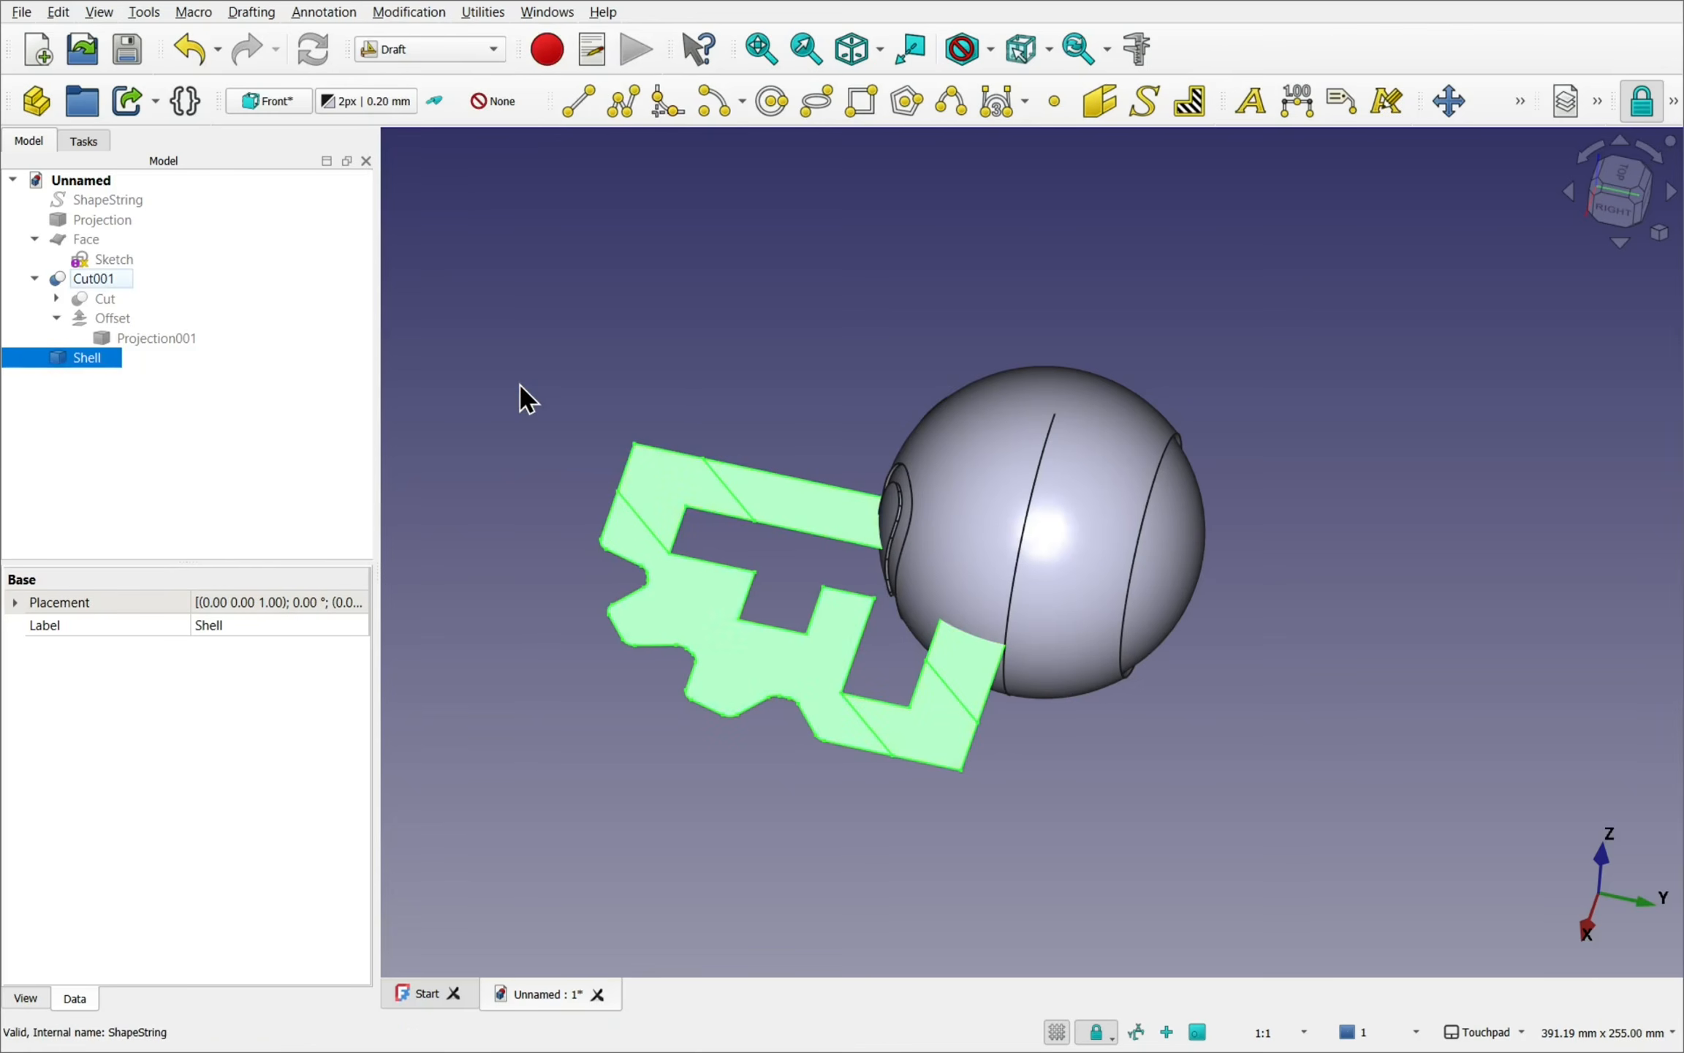
# - Start transforming the logo shell, rotating it 90° to stand upright and raising it 64 mm
pyautogui.rightClick(89, 357)
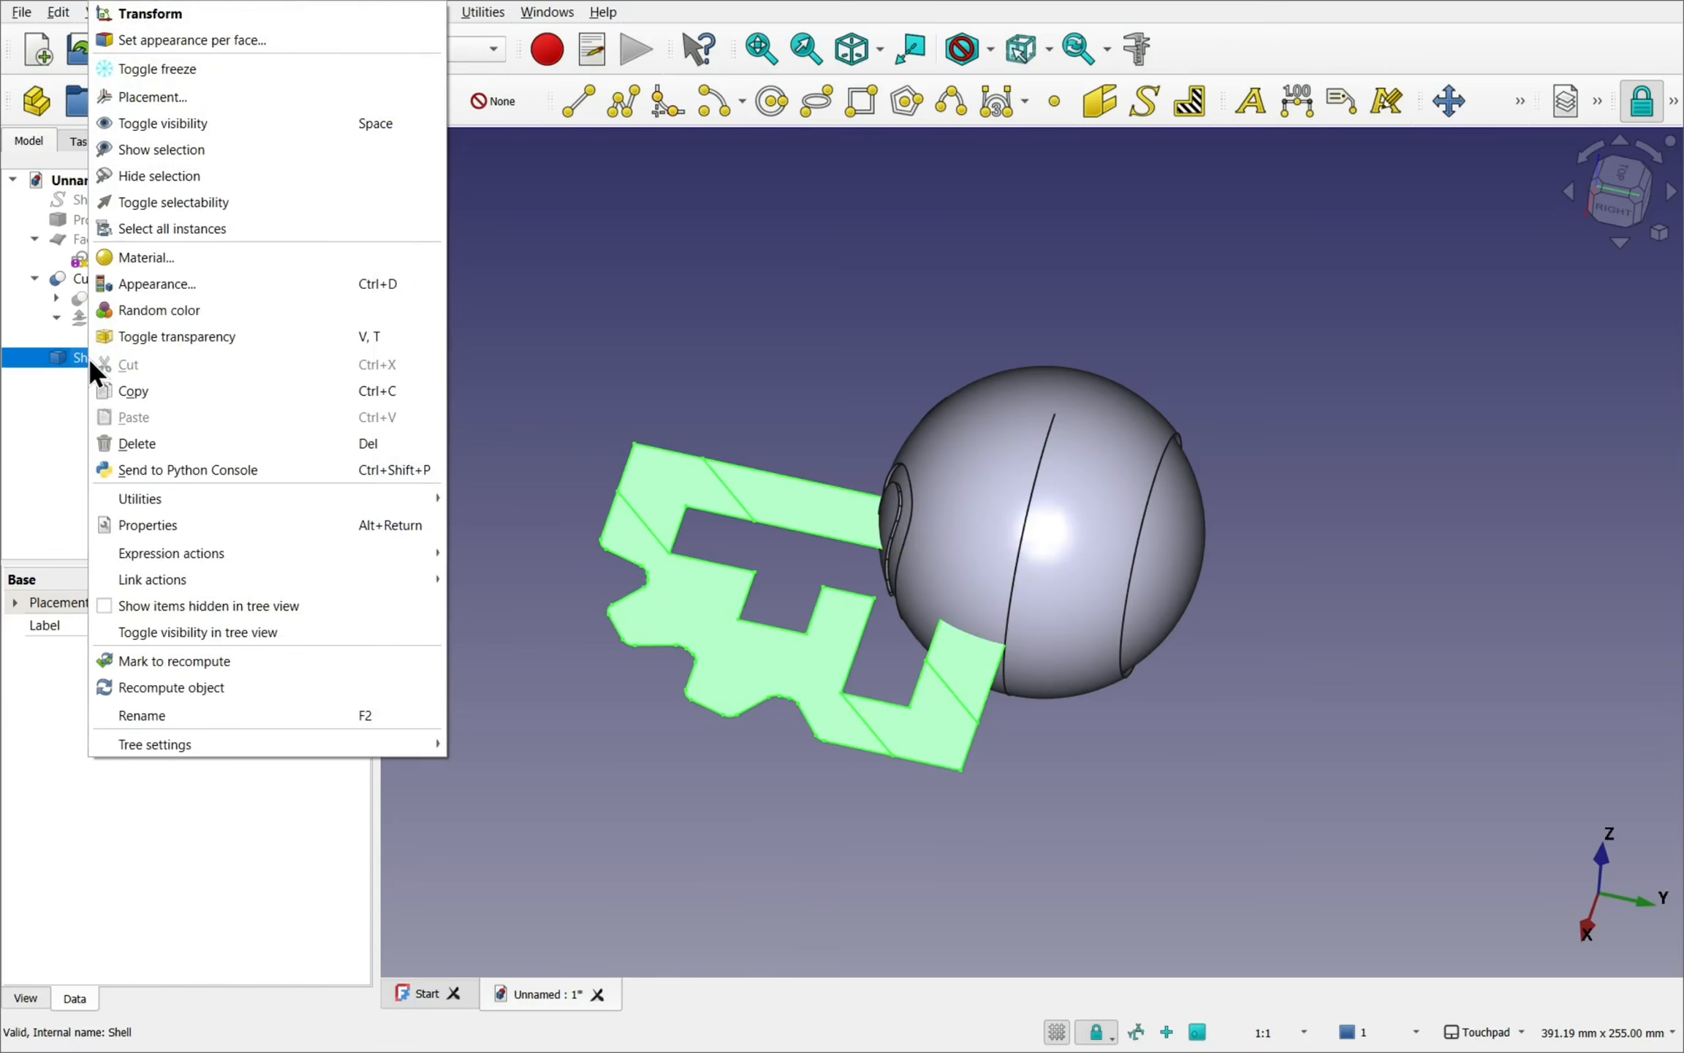
pyautogui.click(249, 14)
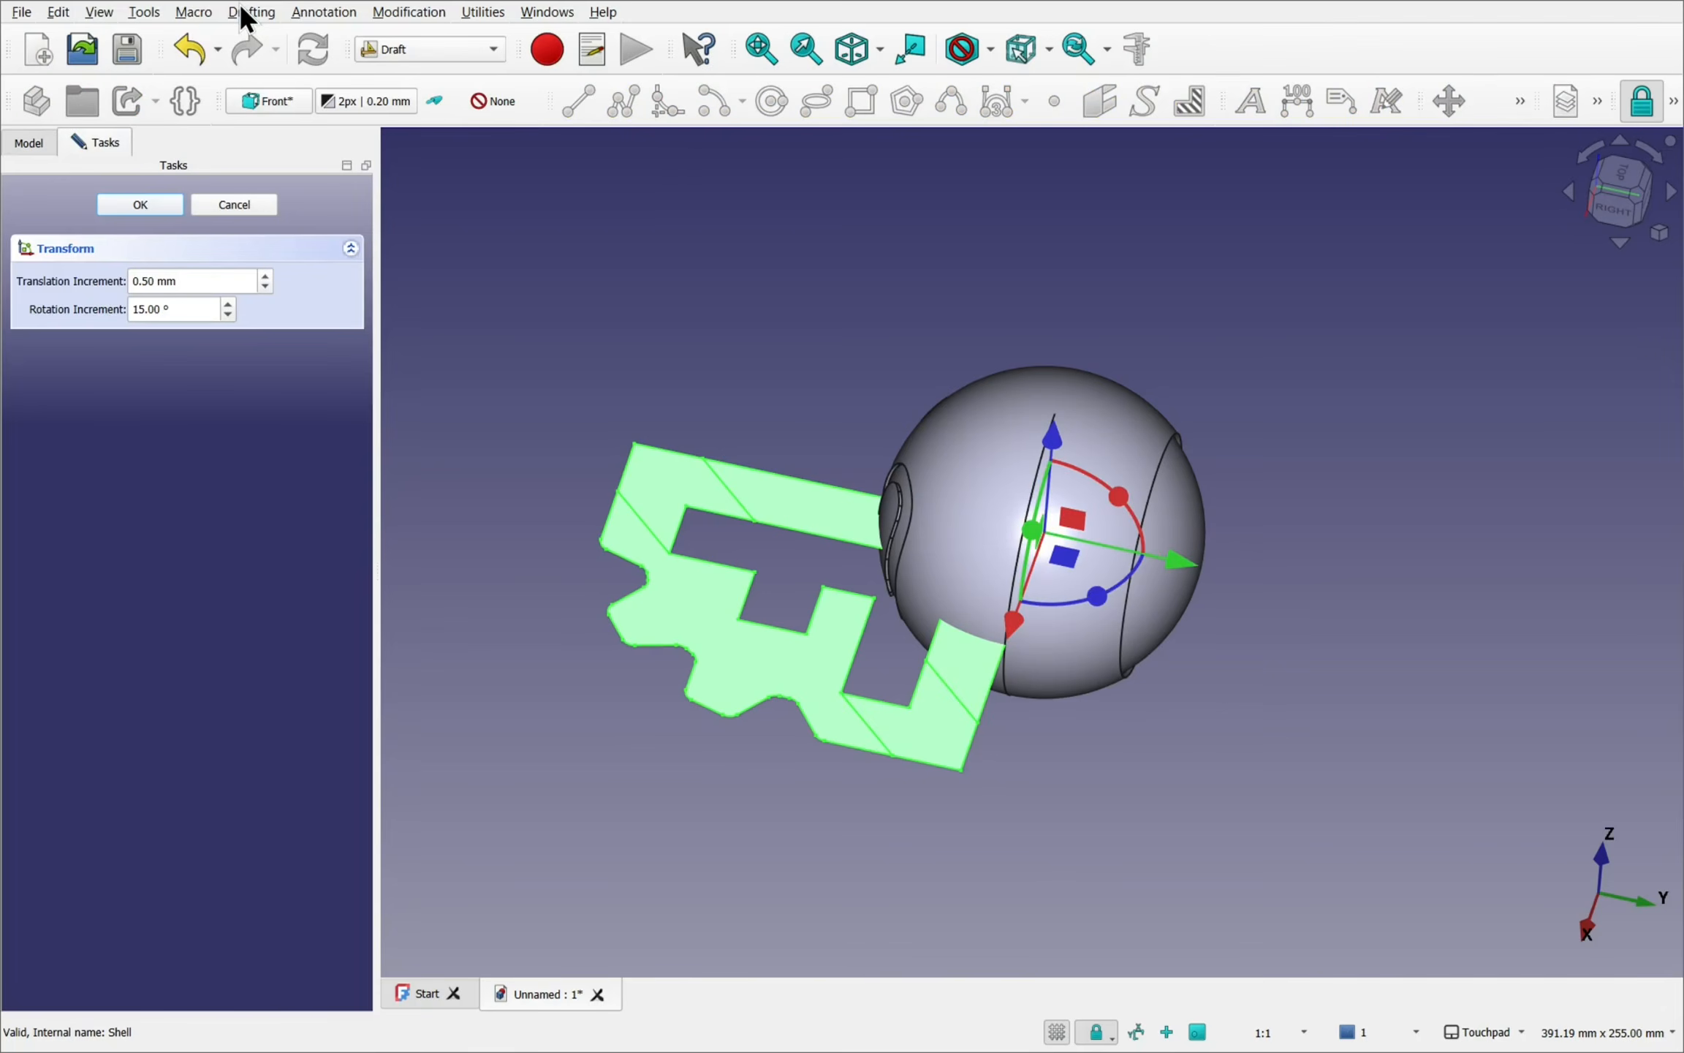
pyautogui.keyDown('shift'); pyautogui.moveTo(1047, 616); pyautogui.dragTo(915, 476); pyautogui.keyUp('shift')
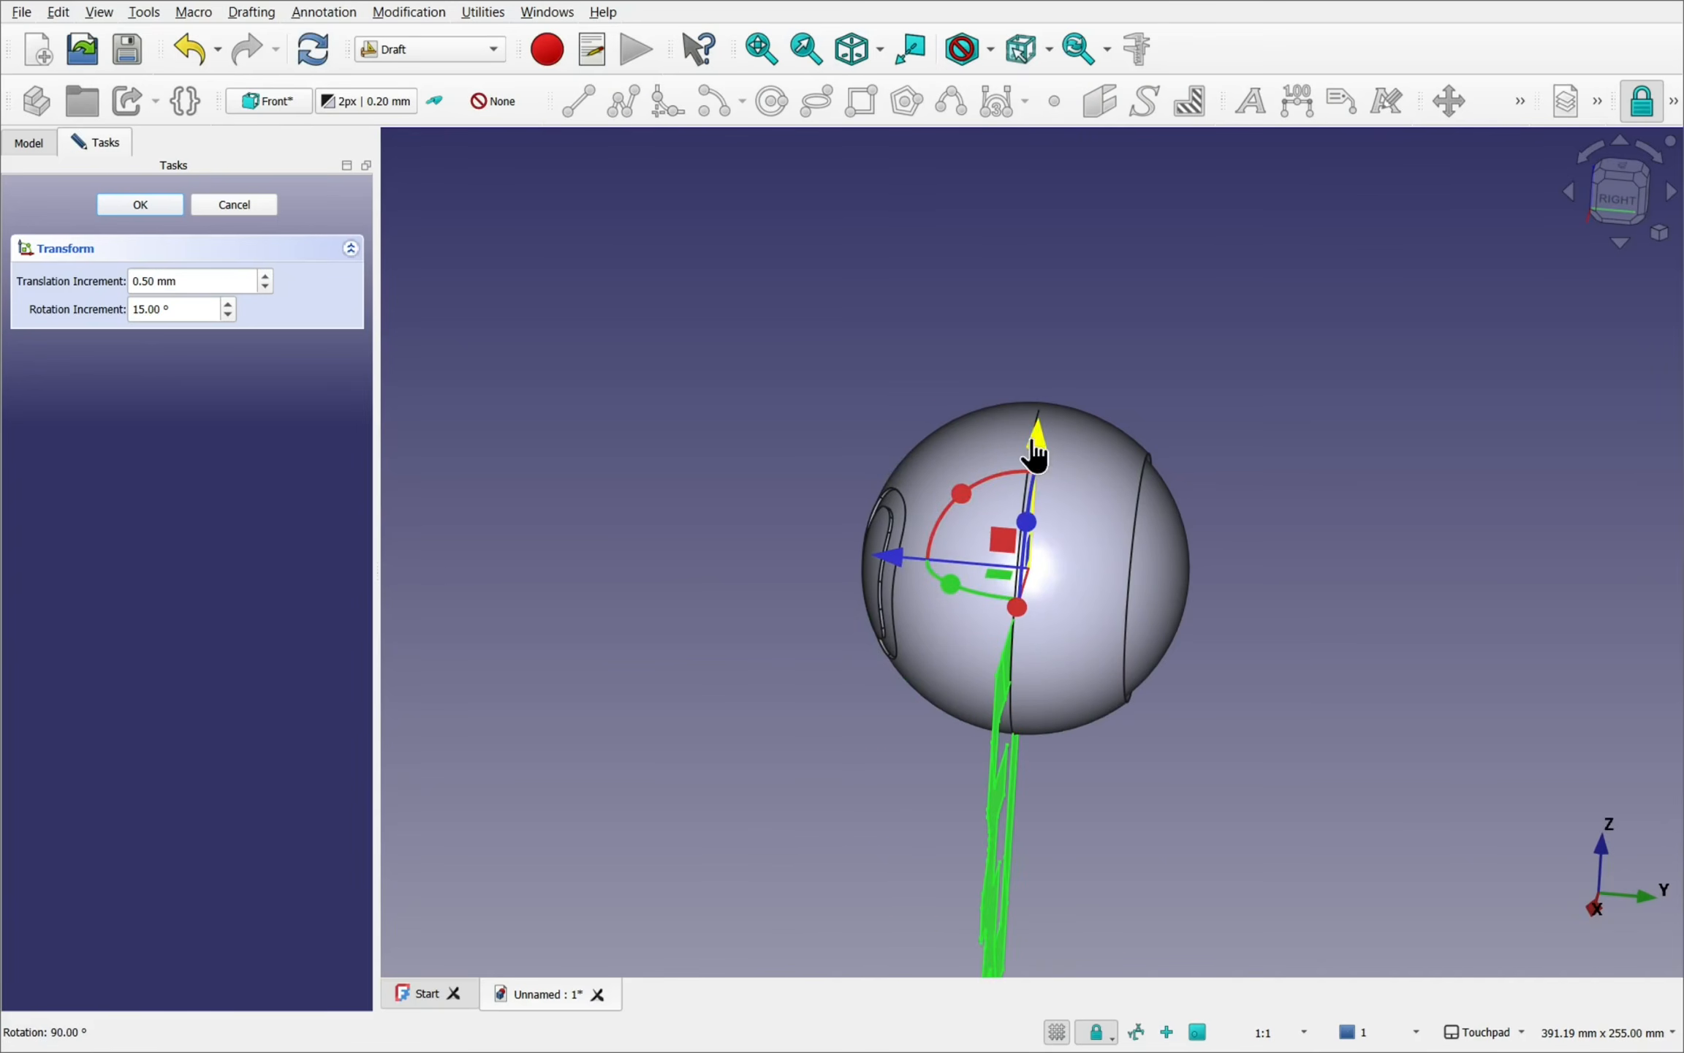
pyautogui.moveTo(1035, 455); pyautogui.dragTo(1007, 253)
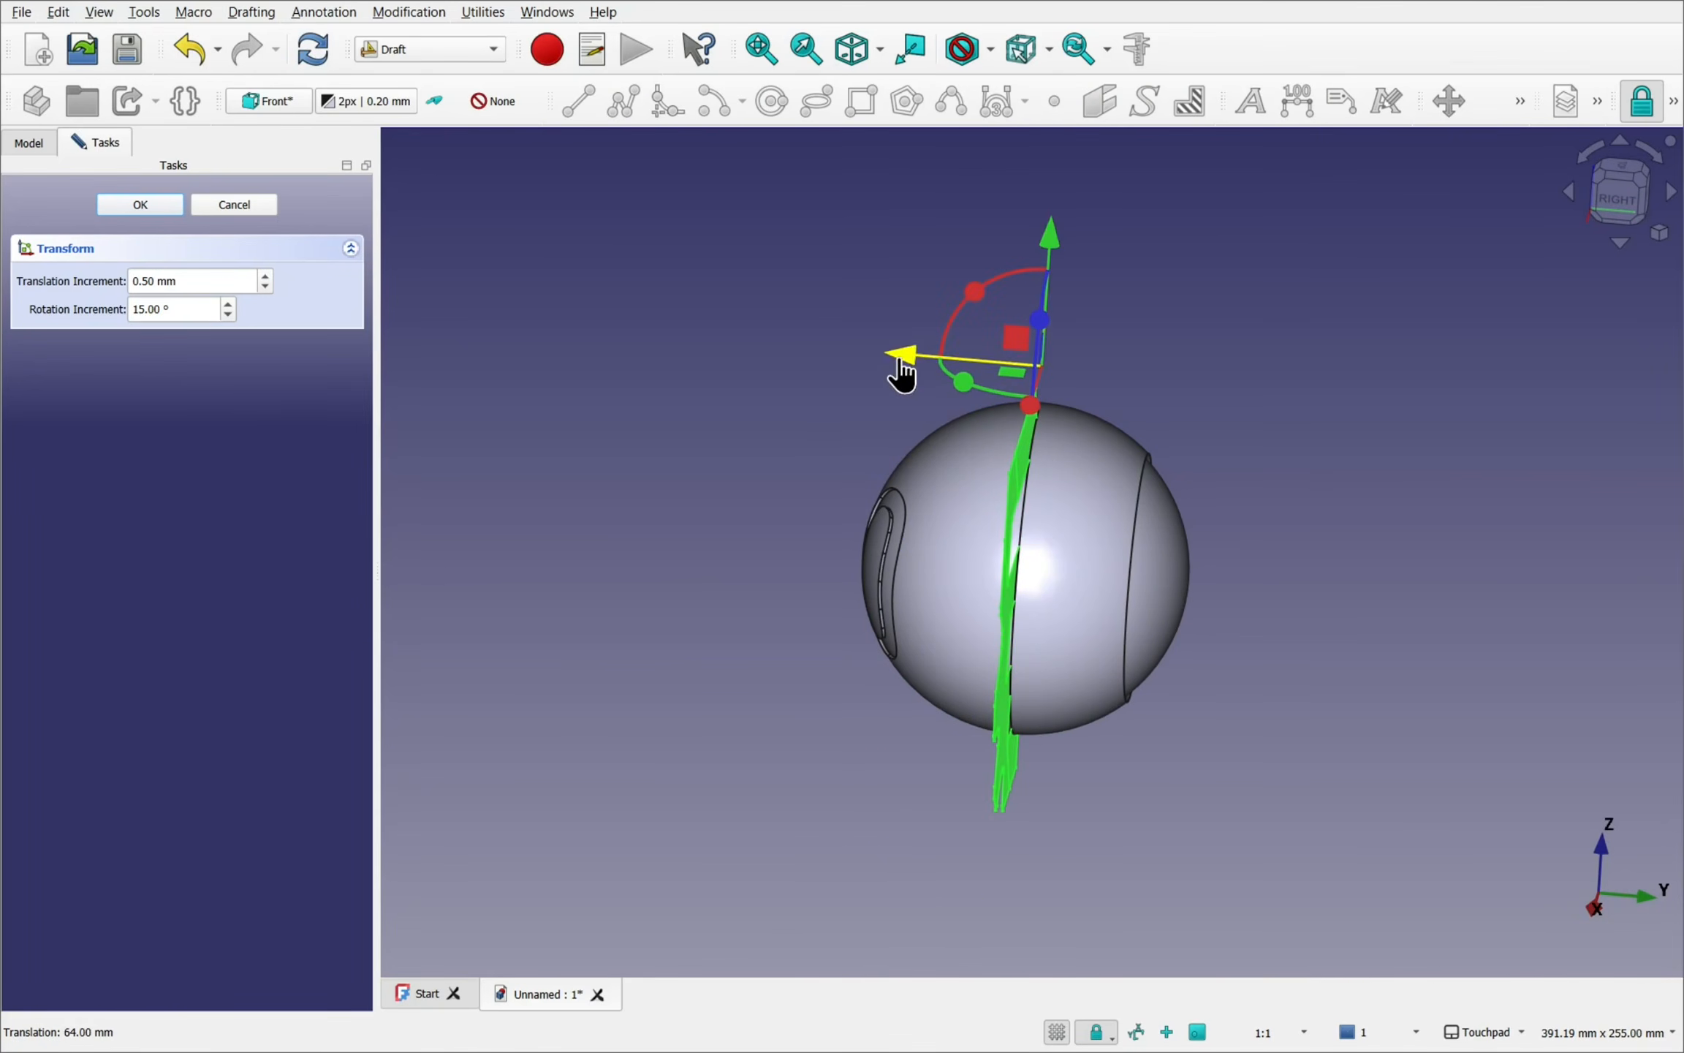
# - Move the upright logo shell clear of the sphere along Y and turn it about the vertical axis to face the rear
pyautogui.moveTo(900, 363); pyautogui.dragTo(1252, 406)
pyautogui.keyDown('alt'); pyautogui.moveTo(1232, 619); pyautogui.dragTo(1307, 516); pyautogui.keyUp('alt')
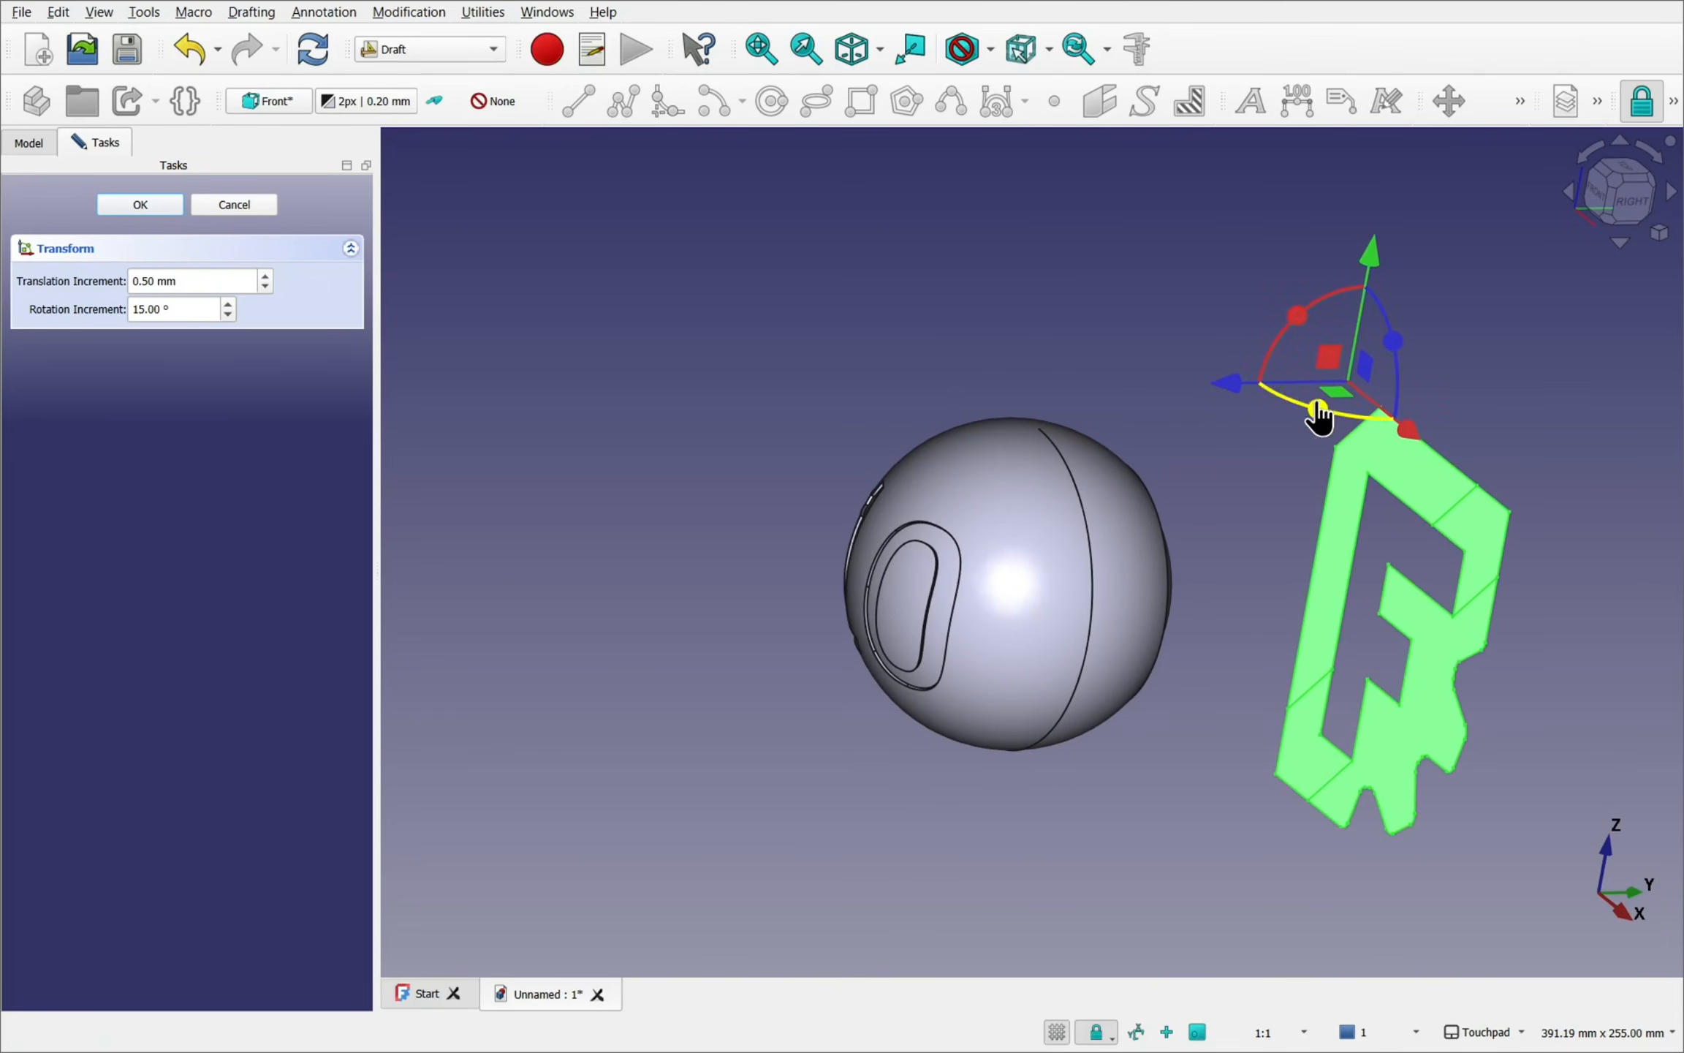
pyautogui.moveTo(1323, 413); pyautogui.dragTo(1117, 560)
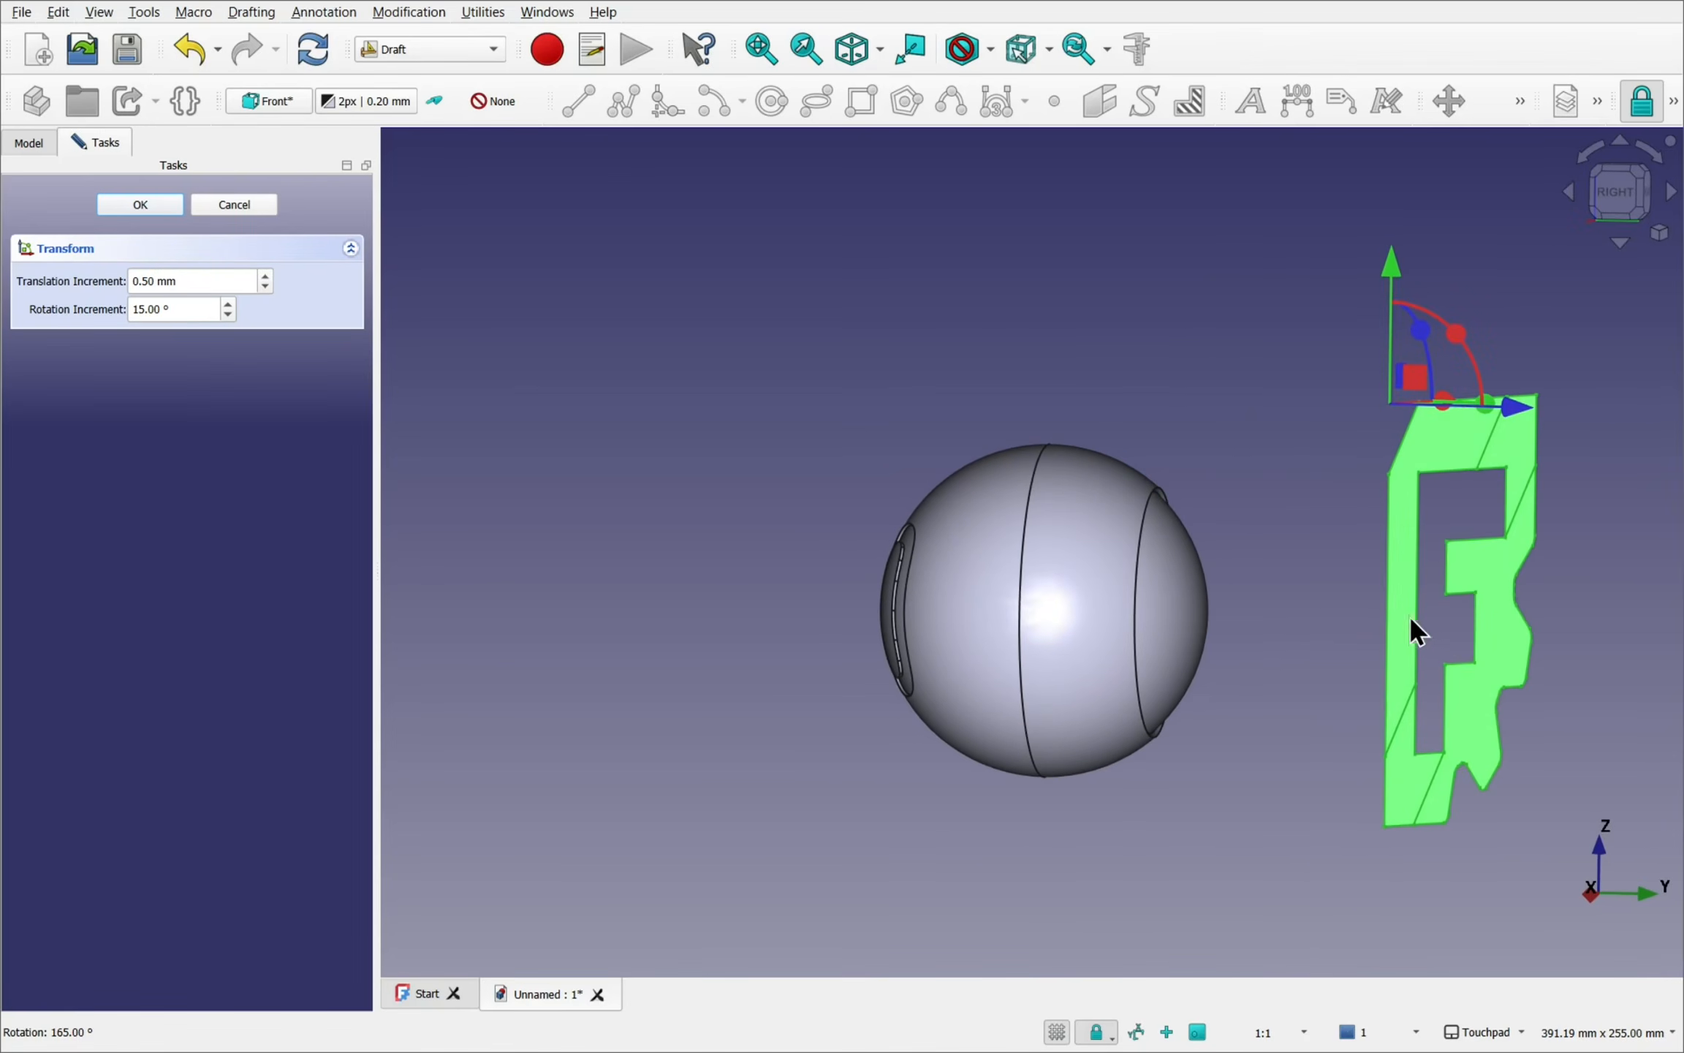
# - Shift the upright logo shell 20.5 mm sideways along X to line up behind the sphere and finish the transform
pyautogui.keyDown('alt'); pyautogui.moveTo(1414, 628); pyautogui.dragTo(1103, 285); pyautogui.keyUp('alt')
pyautogui.keyDown('alt'); pyautogui.moveTo(1247, 506); pyautogui.dragTo(1233, 467); pyautogui.keyUp('alt')
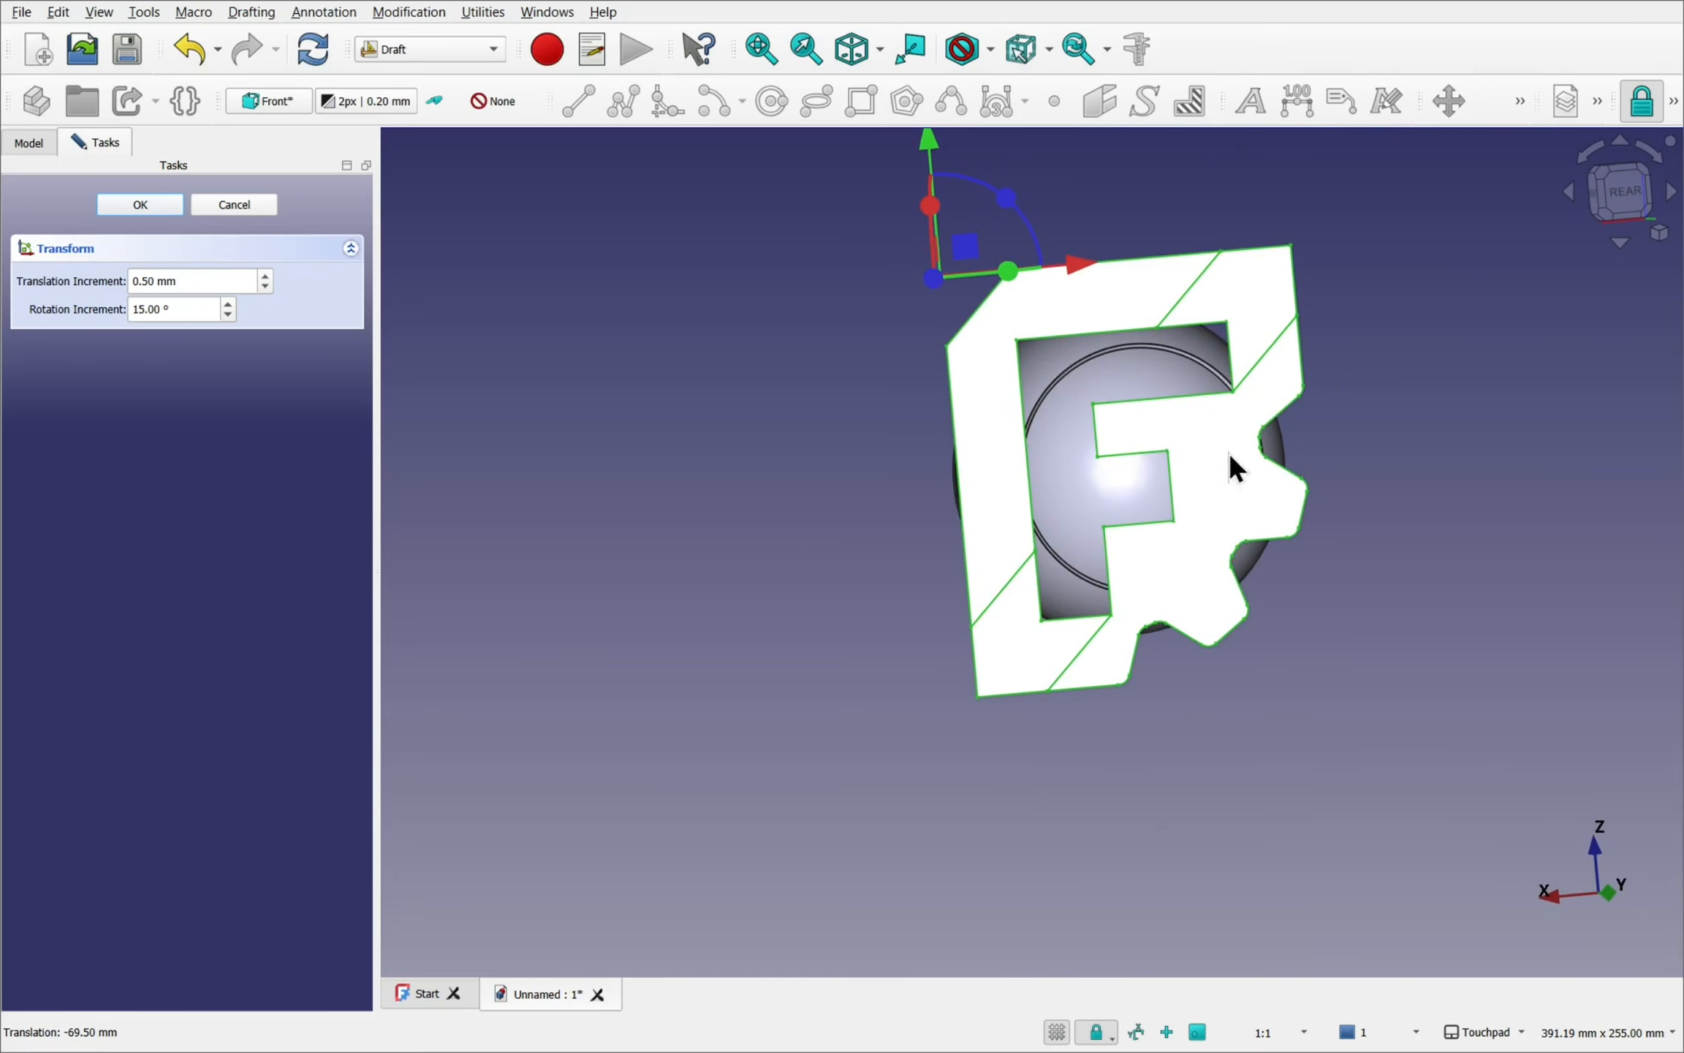
pyautogui.keyDown('alt'); pyautogui.moveTo(1432, 290); pyautogui.dragTo(1237, 504); pyautogui.keyUp('alt')
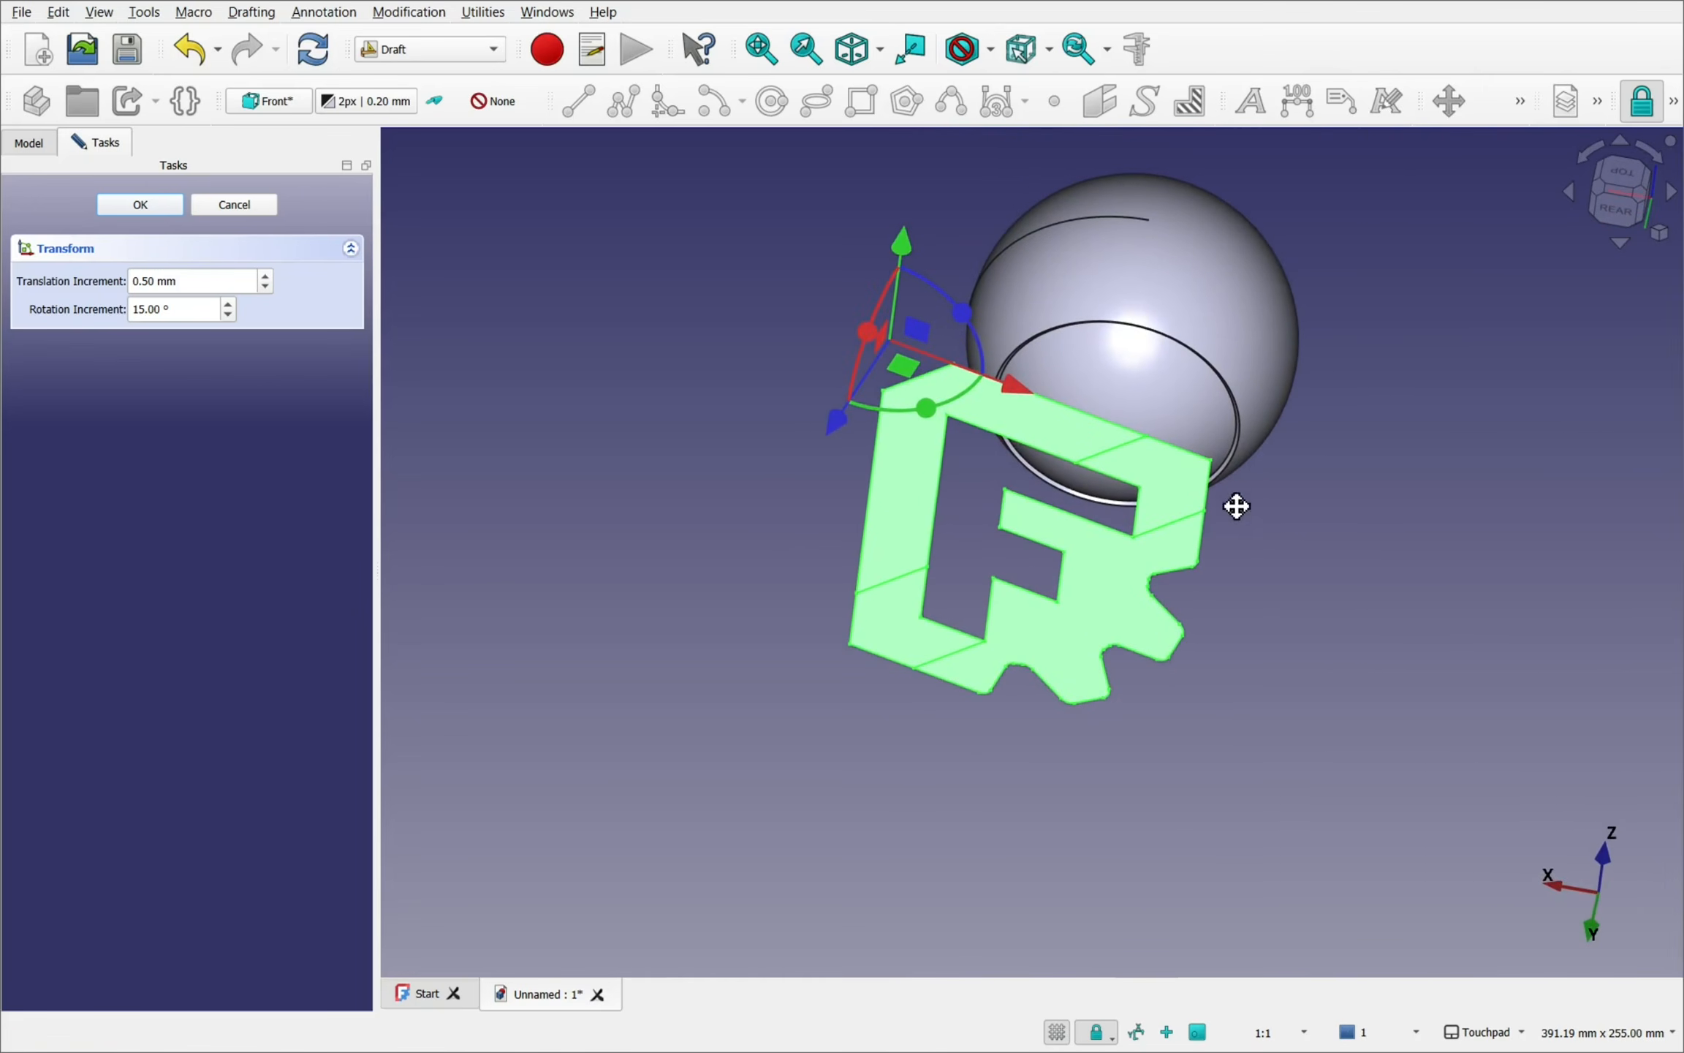
pyautogui.keyDown('alt'); pyautogui.moveTo(1162, 248); pyautogui.dragTo(1094, 331); pyautogui.keyUp('alt')
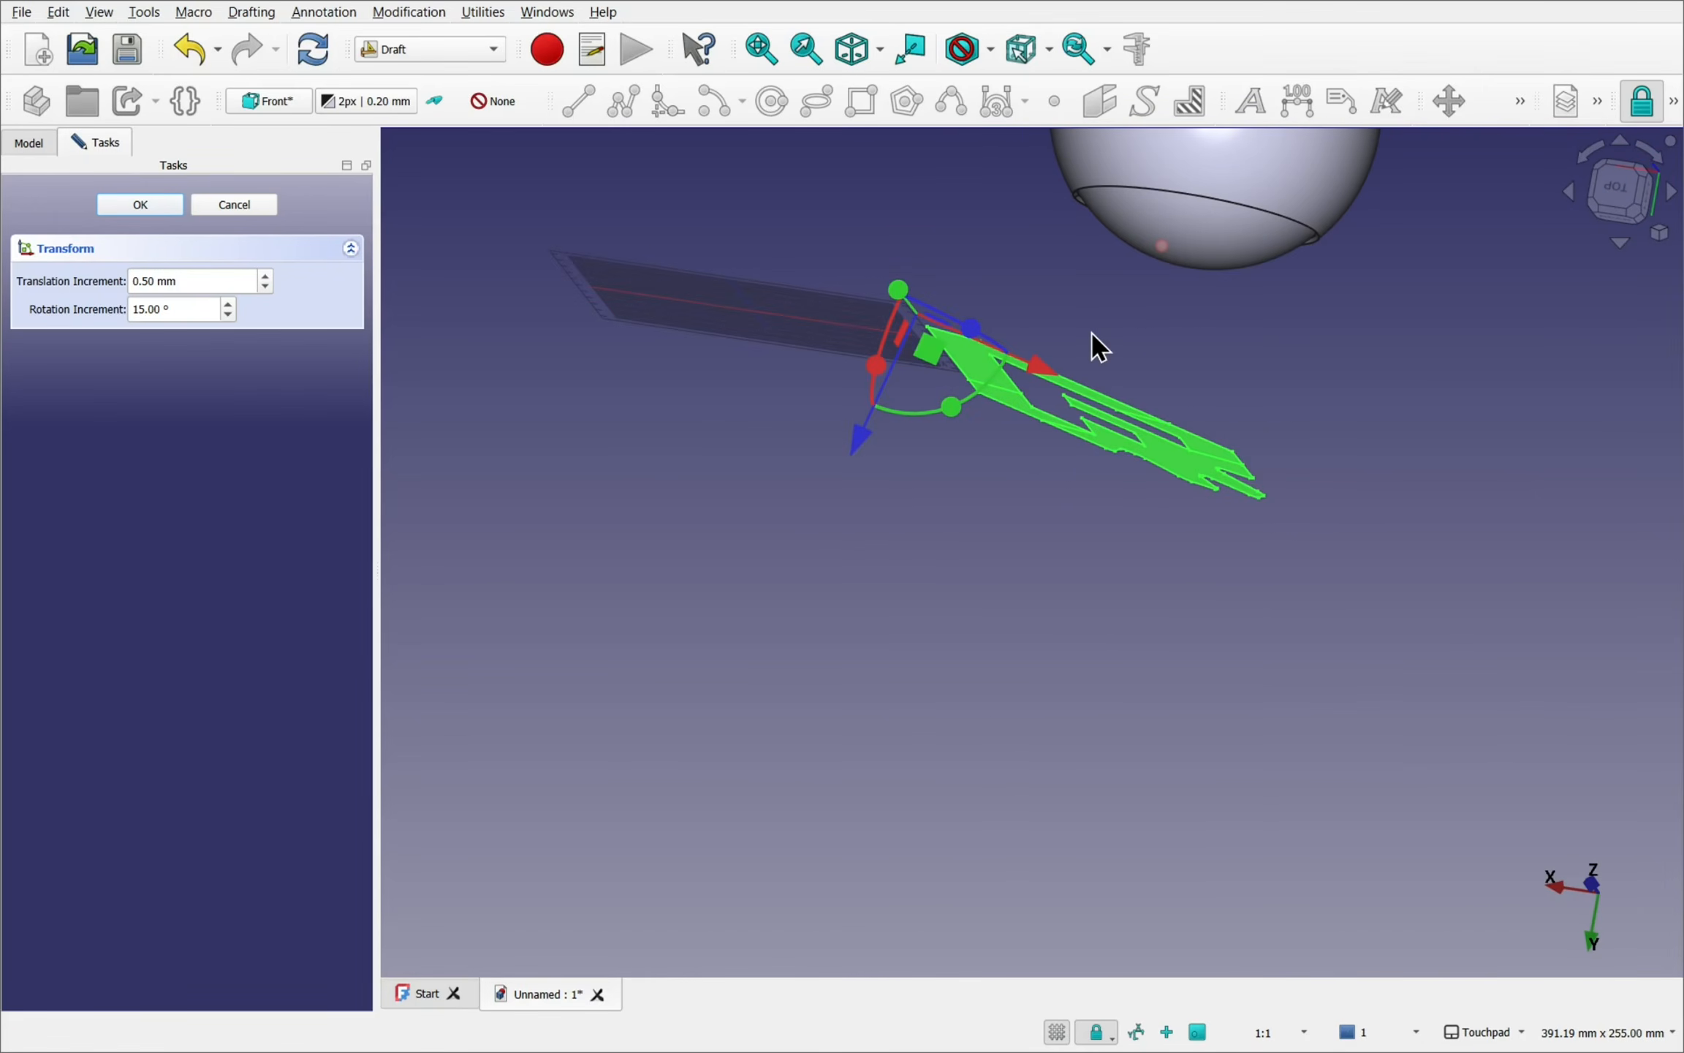
pyautogui.moveTo(985, 424); pyautogui.dragTo(1128, 274)
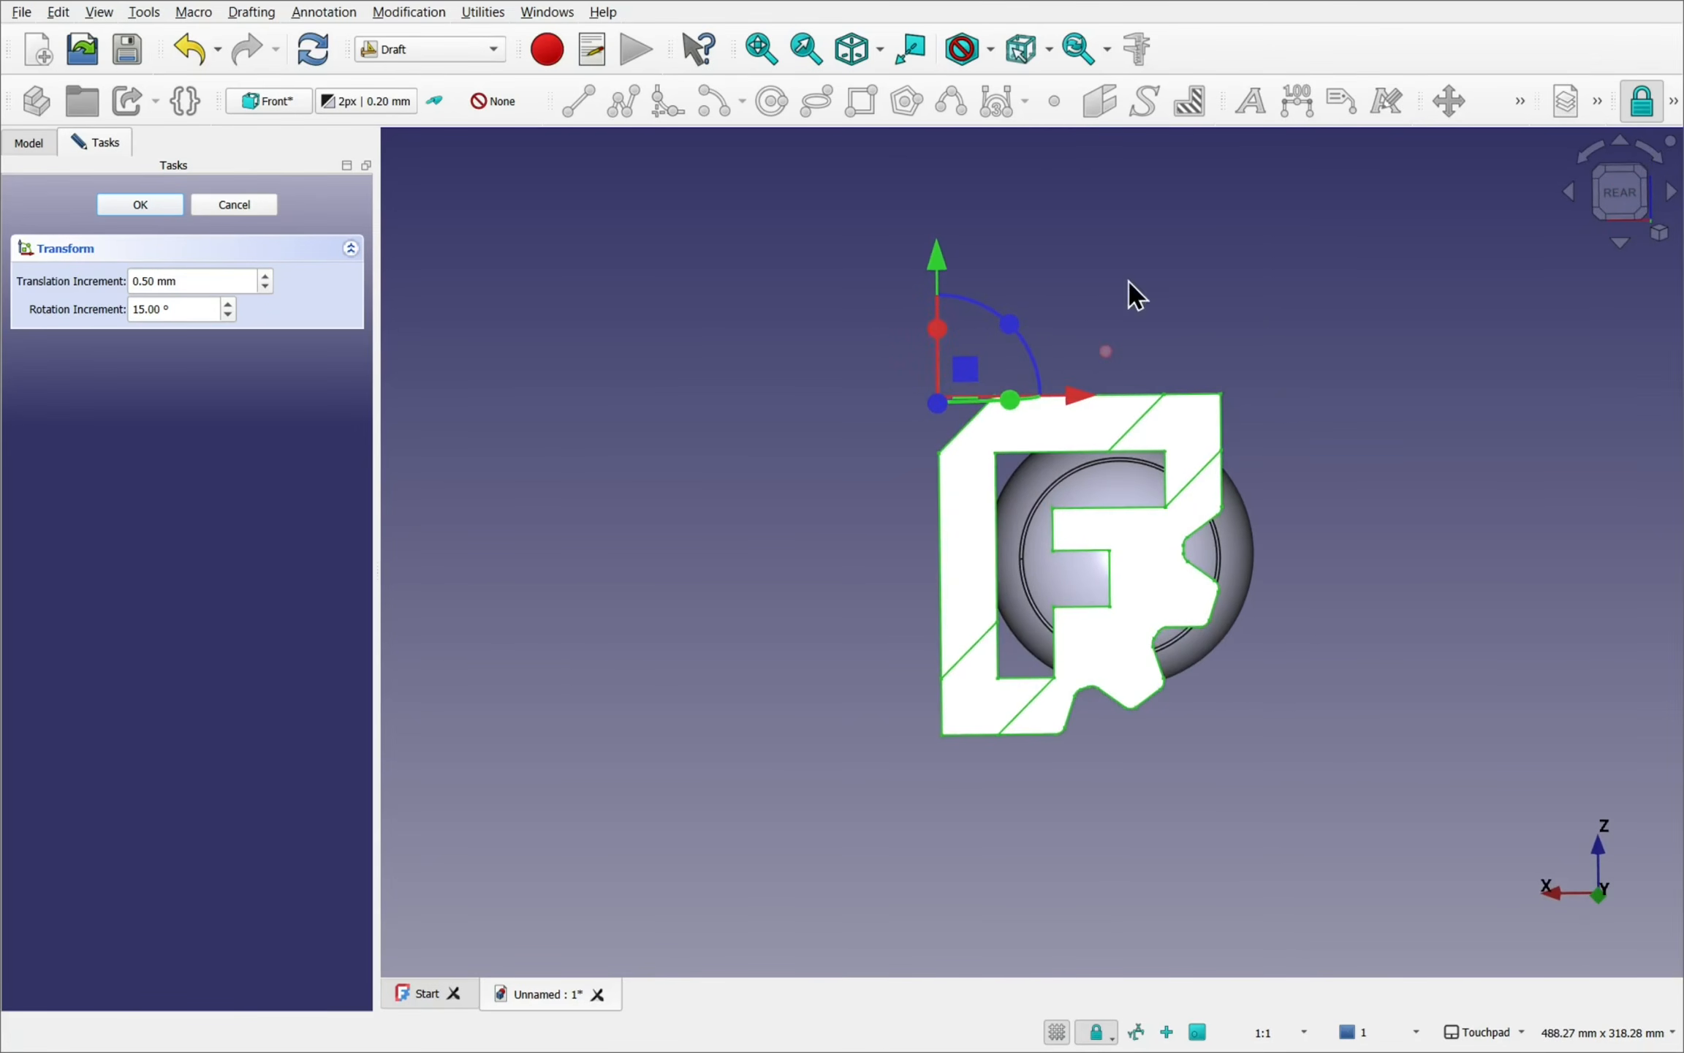
pyautogui.moveTo(1073, 402); pyautogui.dragTo(1130, 402)
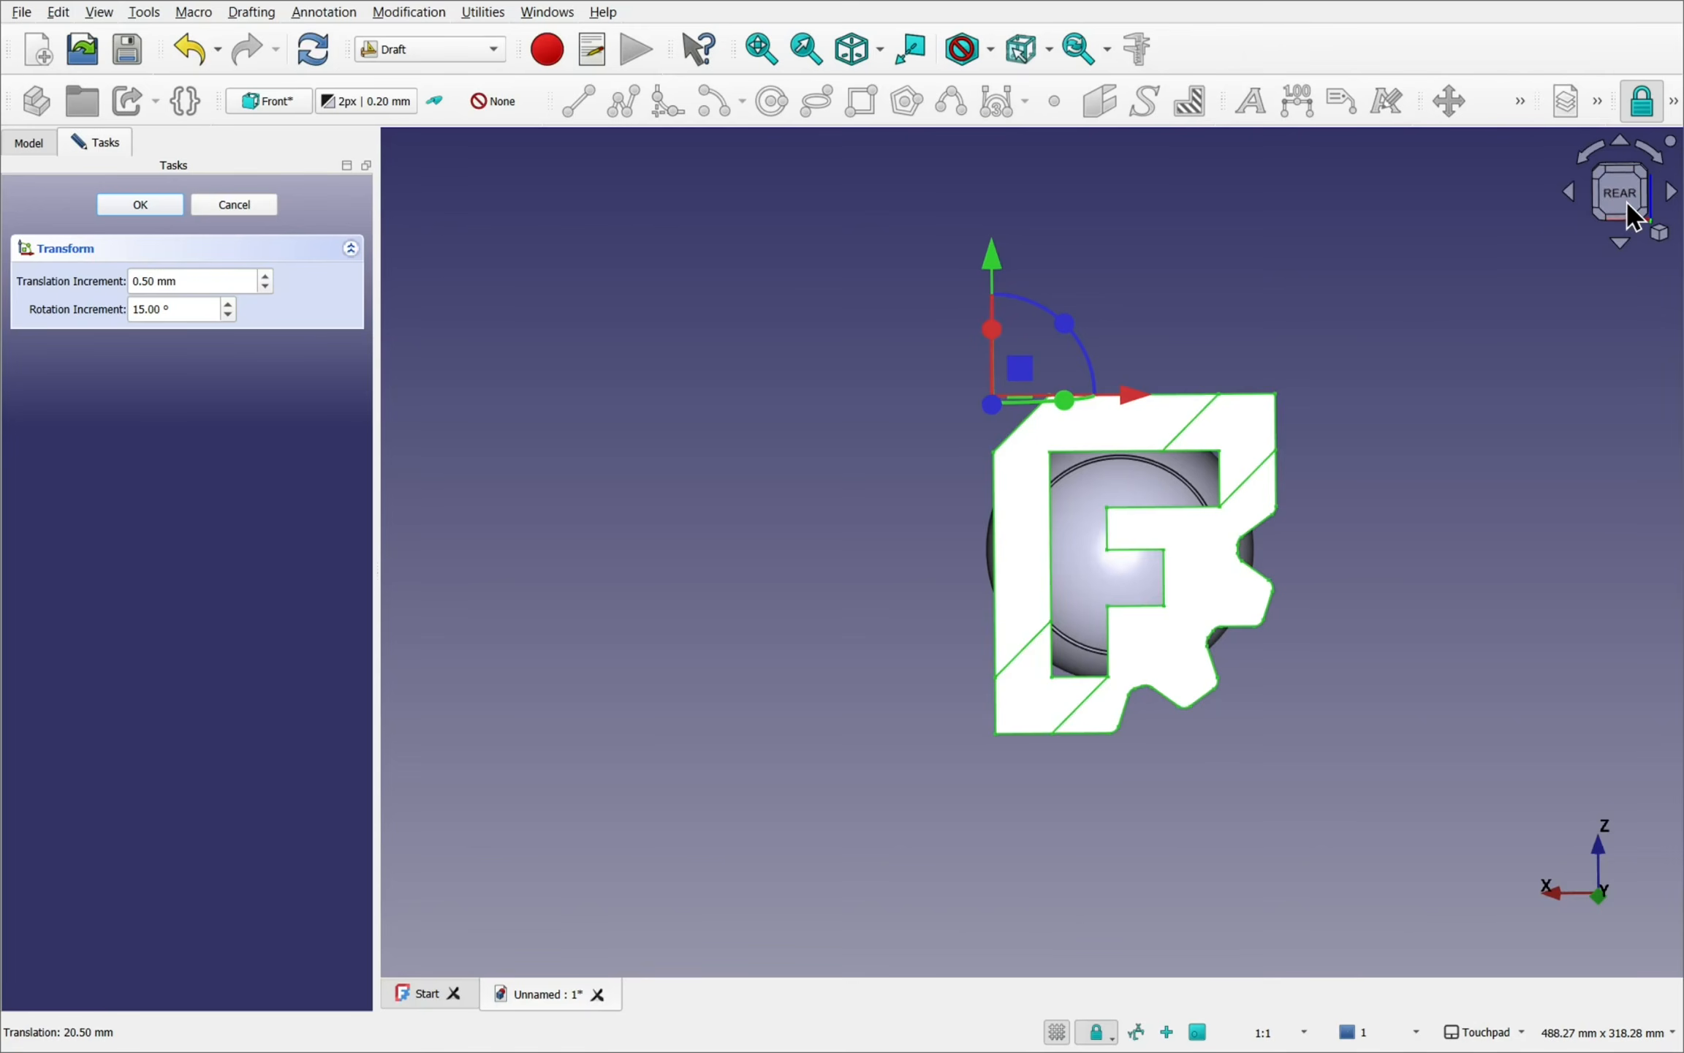
pyautogui.click(141, 207)
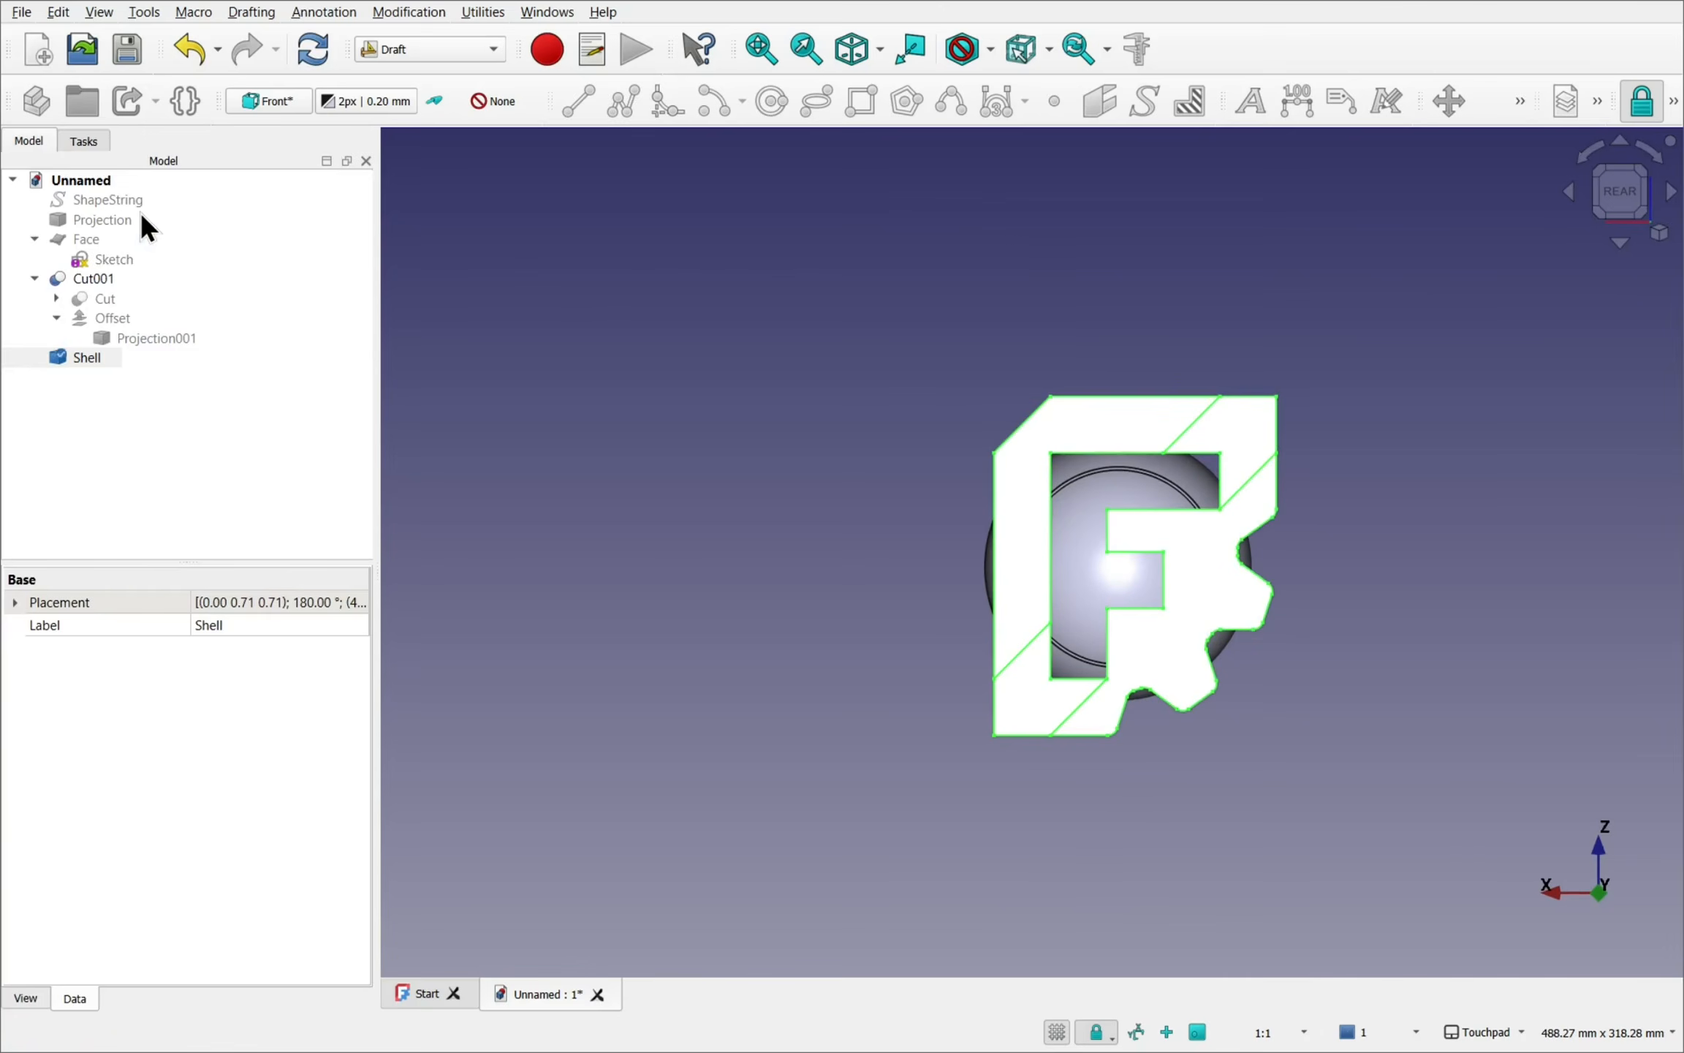
# - Set the Draft working plane to Front (XZ)
pyautogui.keyDown('alt'); pyautogui.moveTo(1400, 596); pyautogui.dragTo(1364, 582); pyautogui.keyUp('alt')
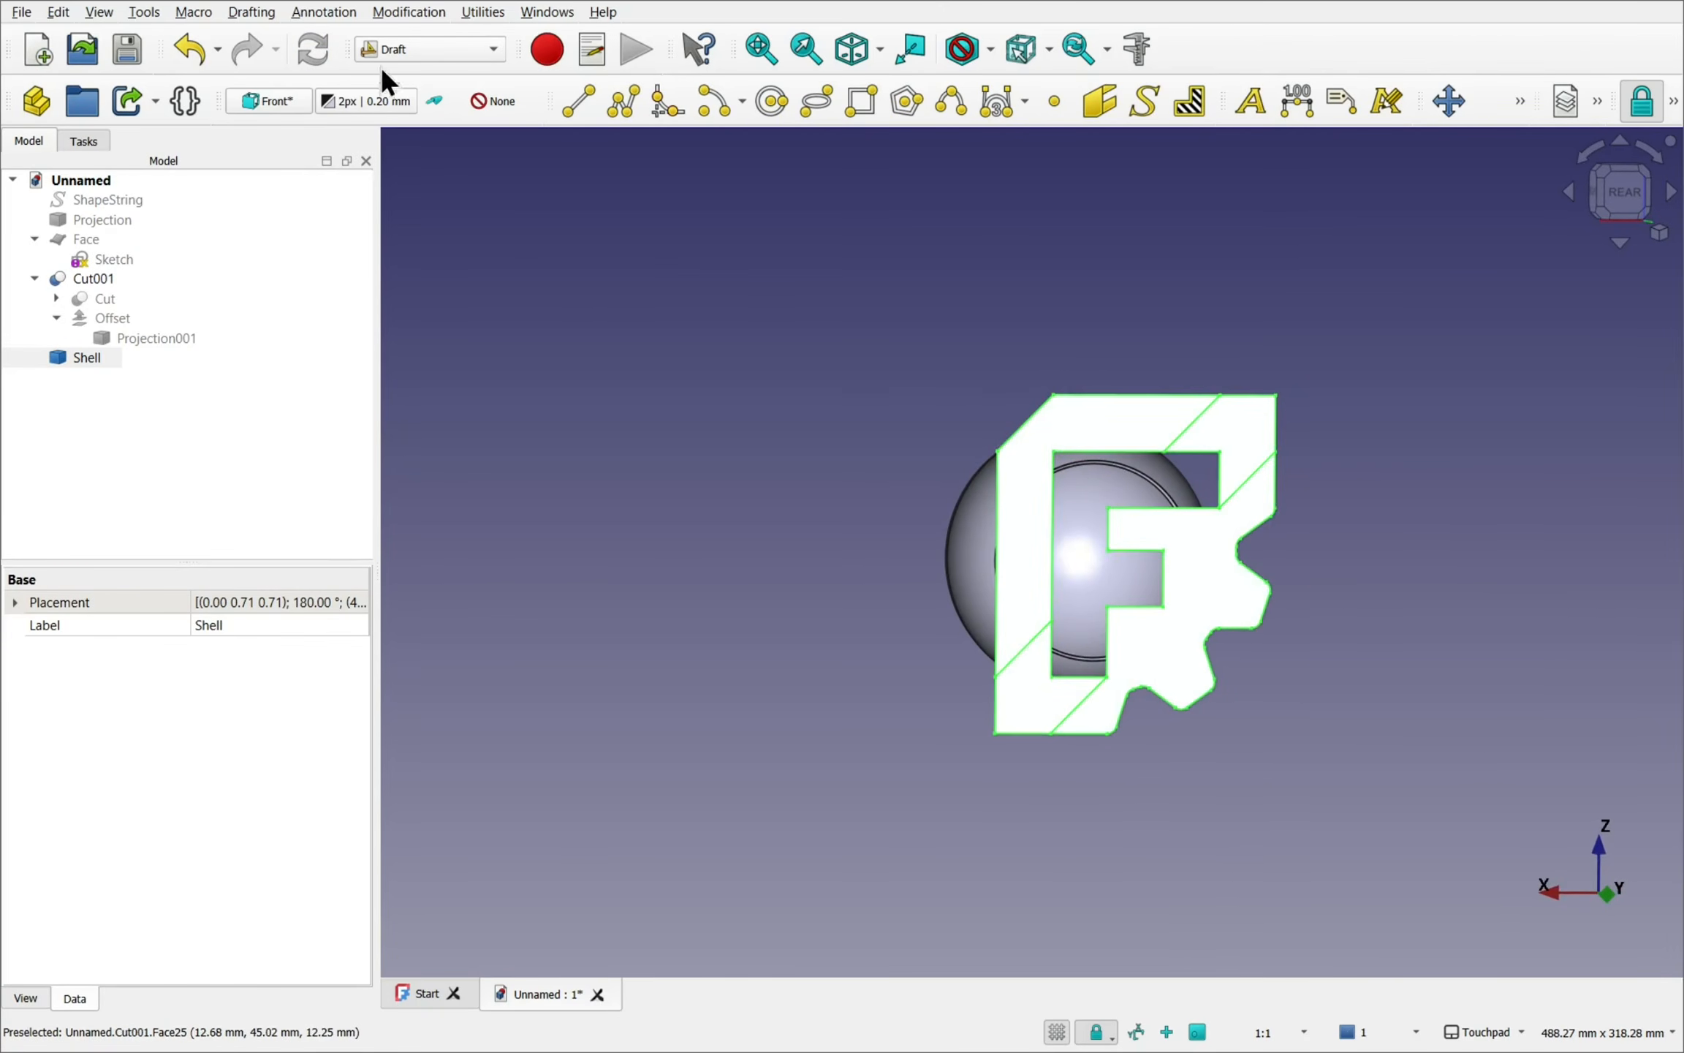
pyautogui.click(883, 302)
pyautogui.keyDown('alt'); pyautogui.moveTo(883, 302); pyautogui.dragTo(902, 357); pyautogui.keyUp('alt')
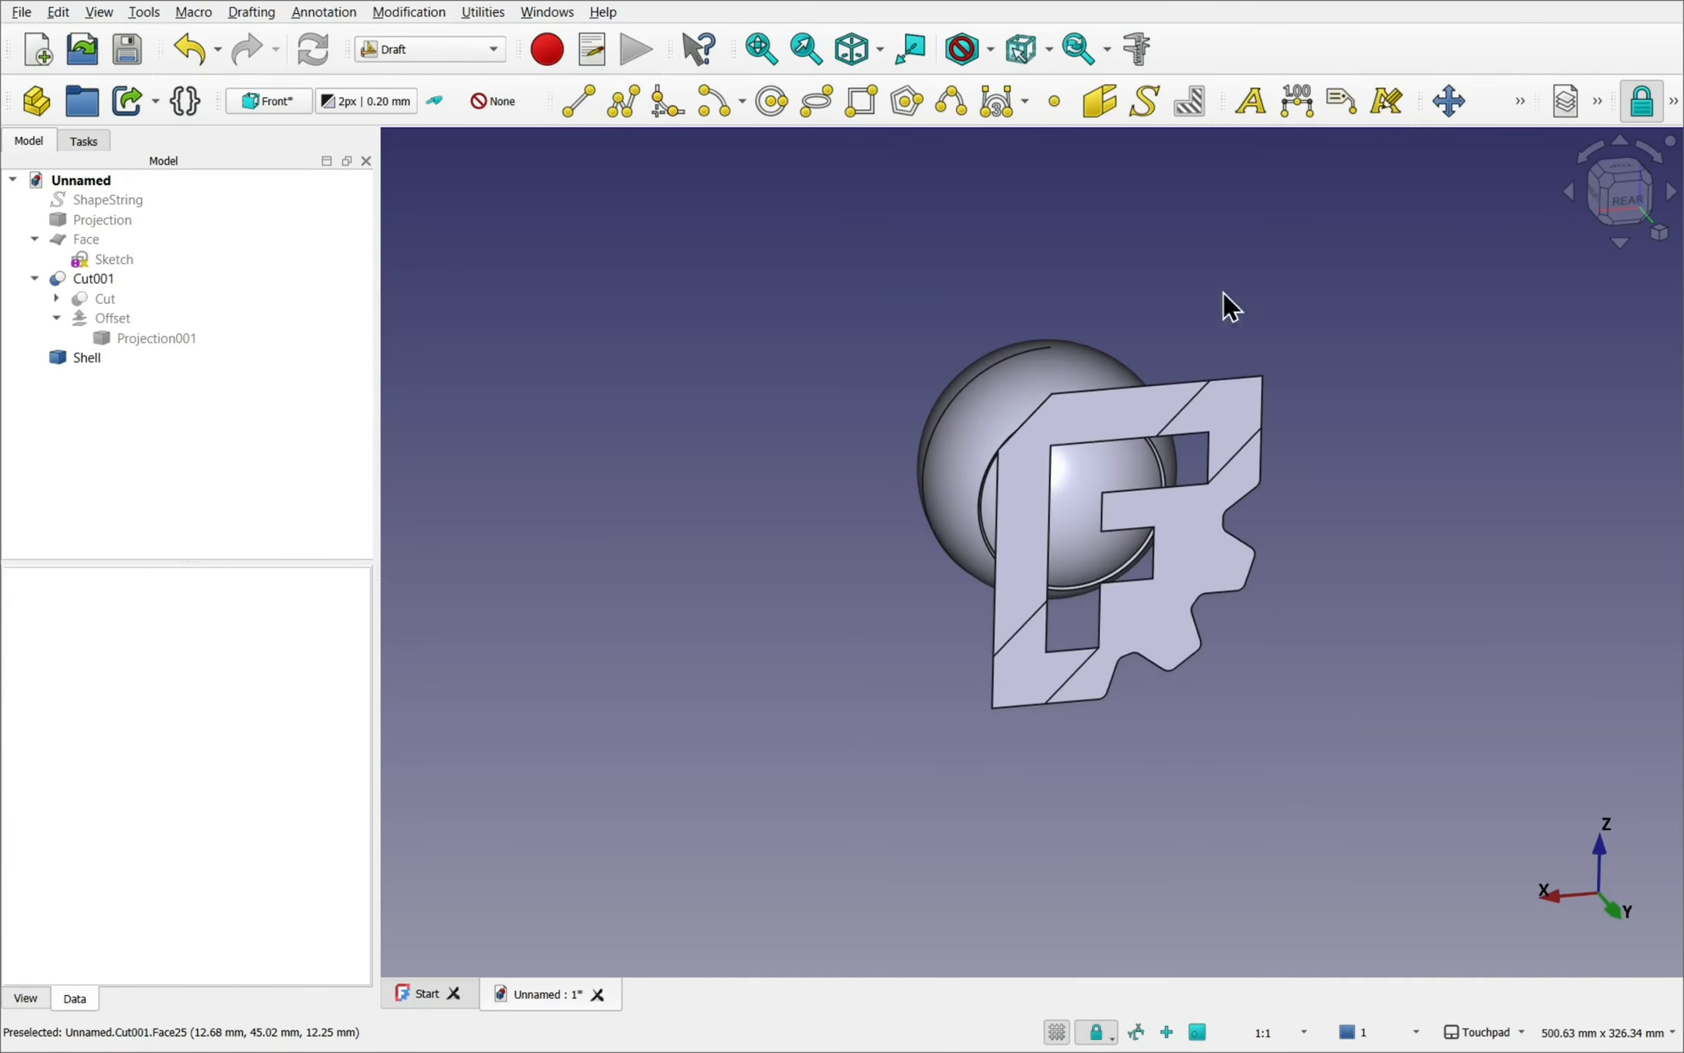
pyautogui.keyDown('alt'); pyautogui.moveTo(1243, 530); pyautogui.dragTo(1165, 489); pyautogui.keyUp('alt')
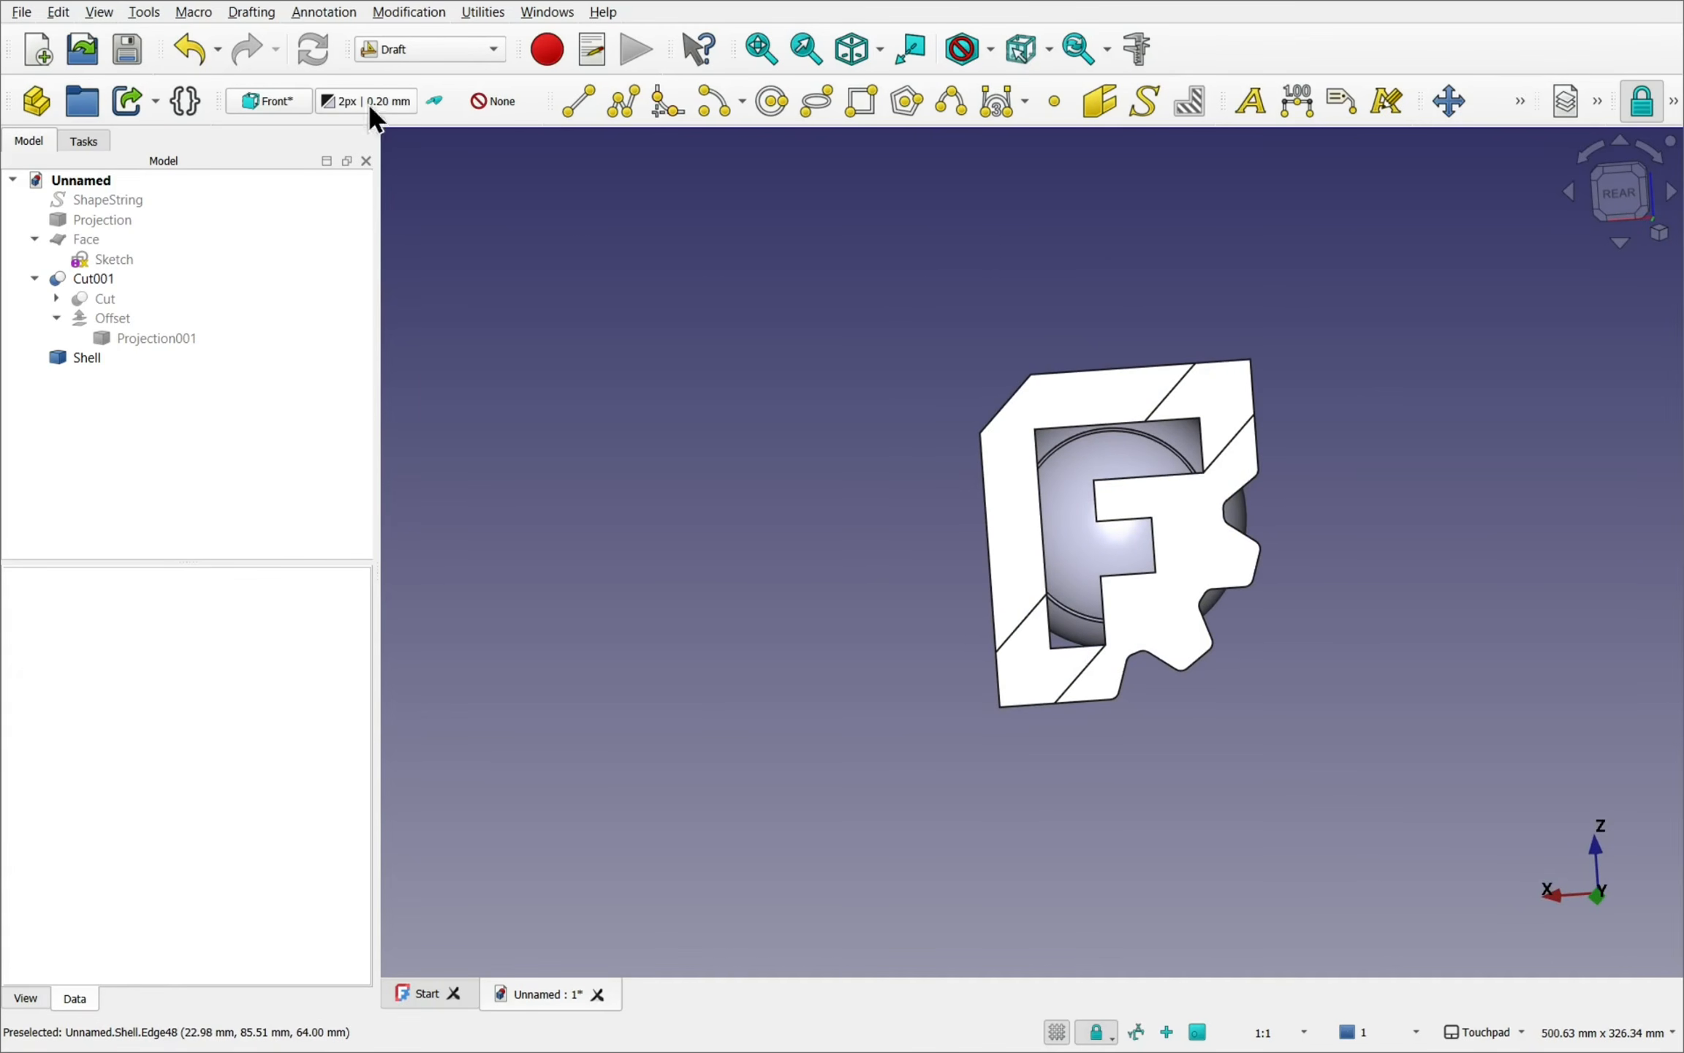
pyautogui.click(486, 13)
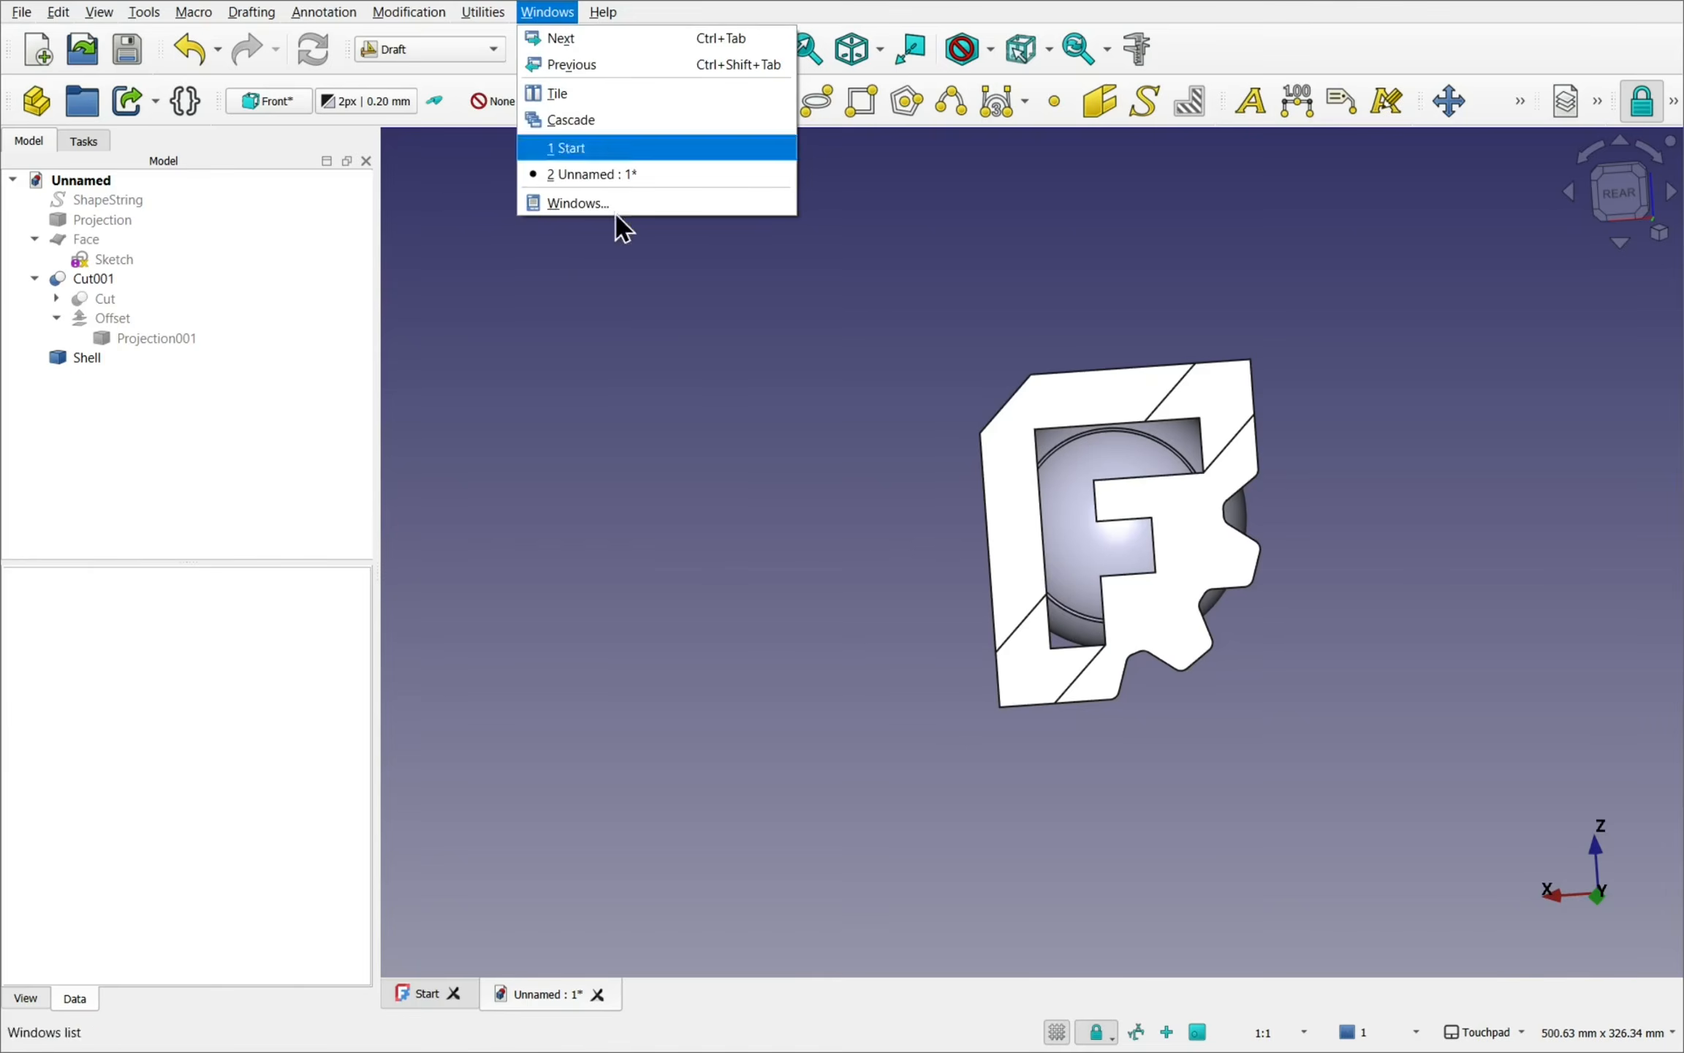
pyautogui.click(523, 331)
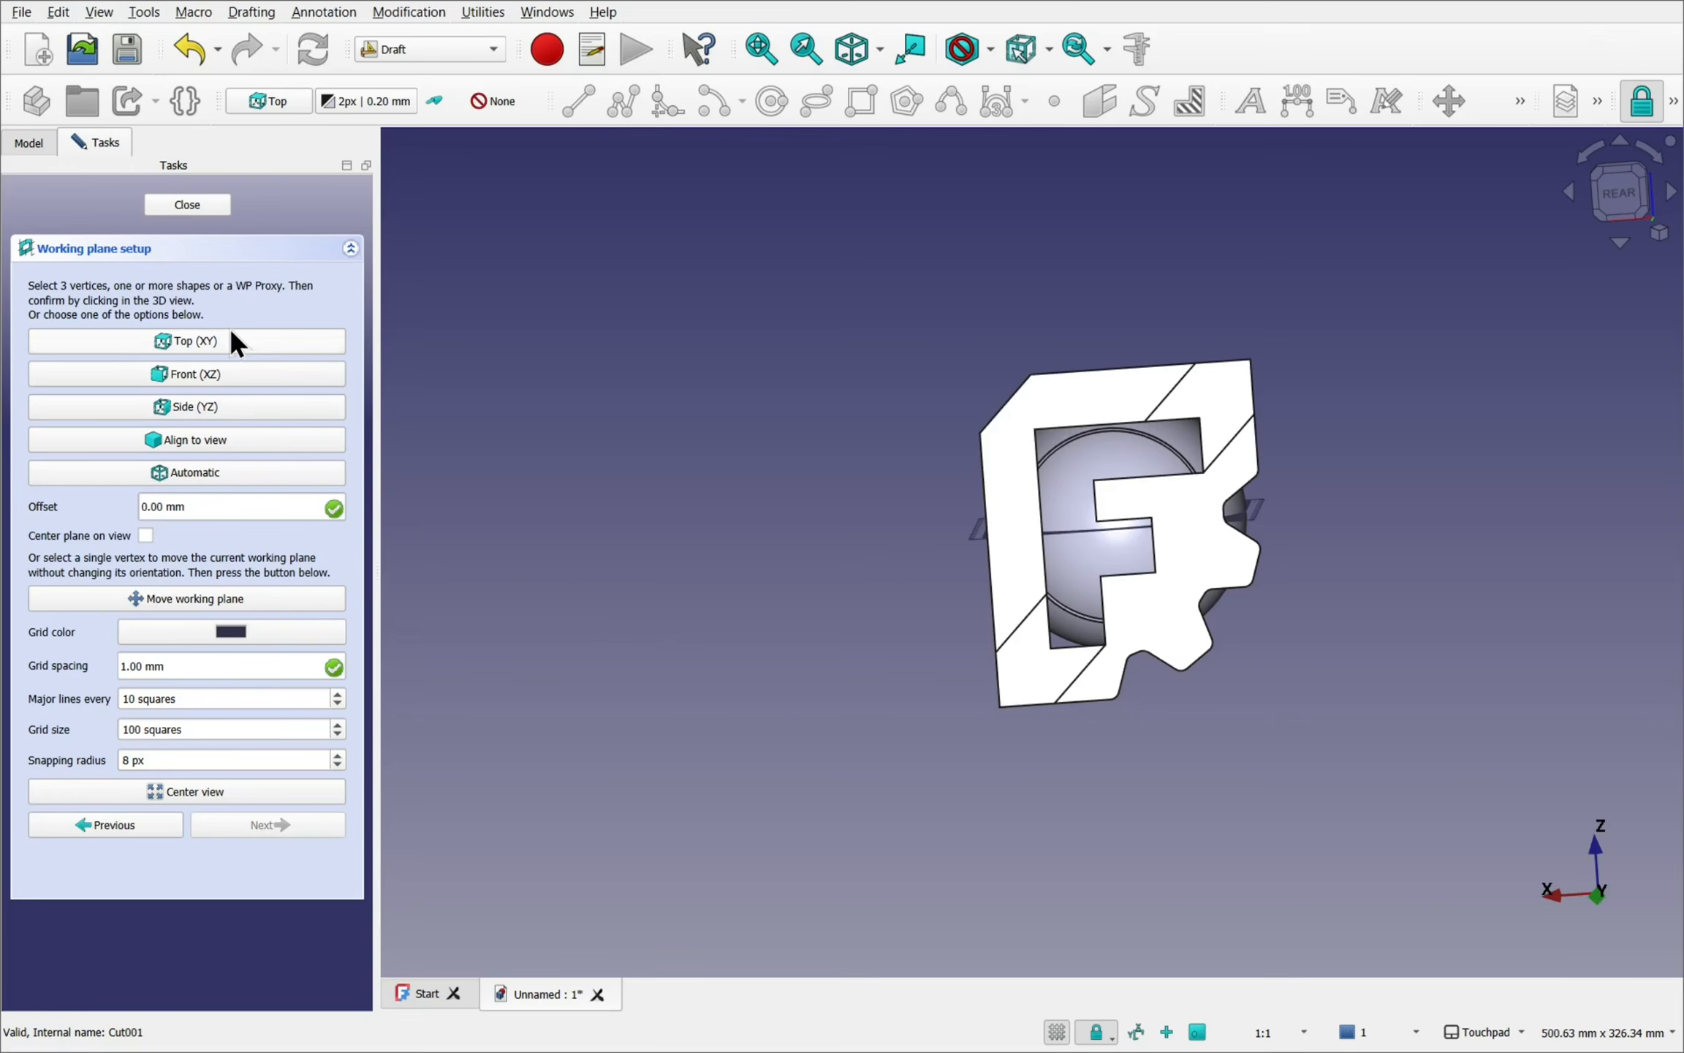
pyautogui.click(230, 376)
pyautogui.moveTo(1016, 608)
pyautogui.keyDown('shift'); pyautogui.mouseDown()
pyautogui.moveTo(1331, 559)
pyautogui.moveTo(1429, 515)
pyautogui.moveTo(1286, 493)
pyautogui.moveTo(1064, 496)
pyautogui.moveTo(974, 575)
pyautogui.moveTo(1012, 607)
pyautogui.mouseUp(); pyautogui.keyUp('shift')
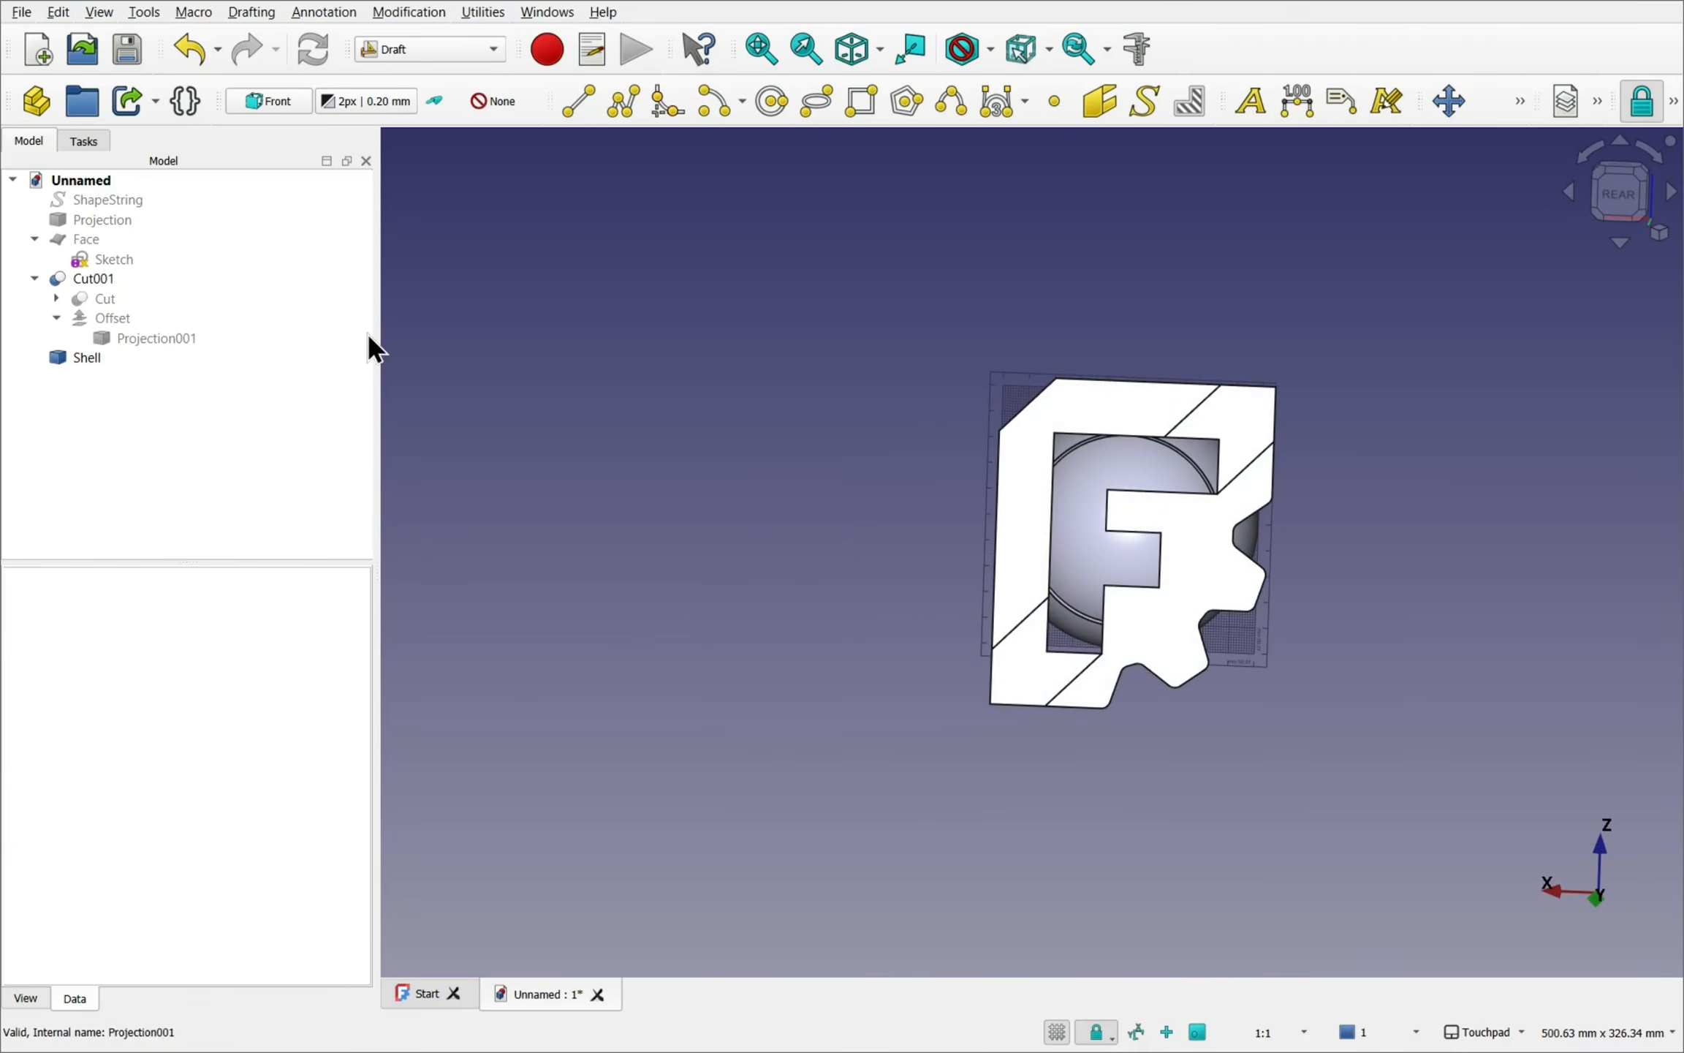
# - Start the Draft Scale command on the logo shell with a base point on the F's inner edge near the sphere's centre
pyautogui.click(76, 359)
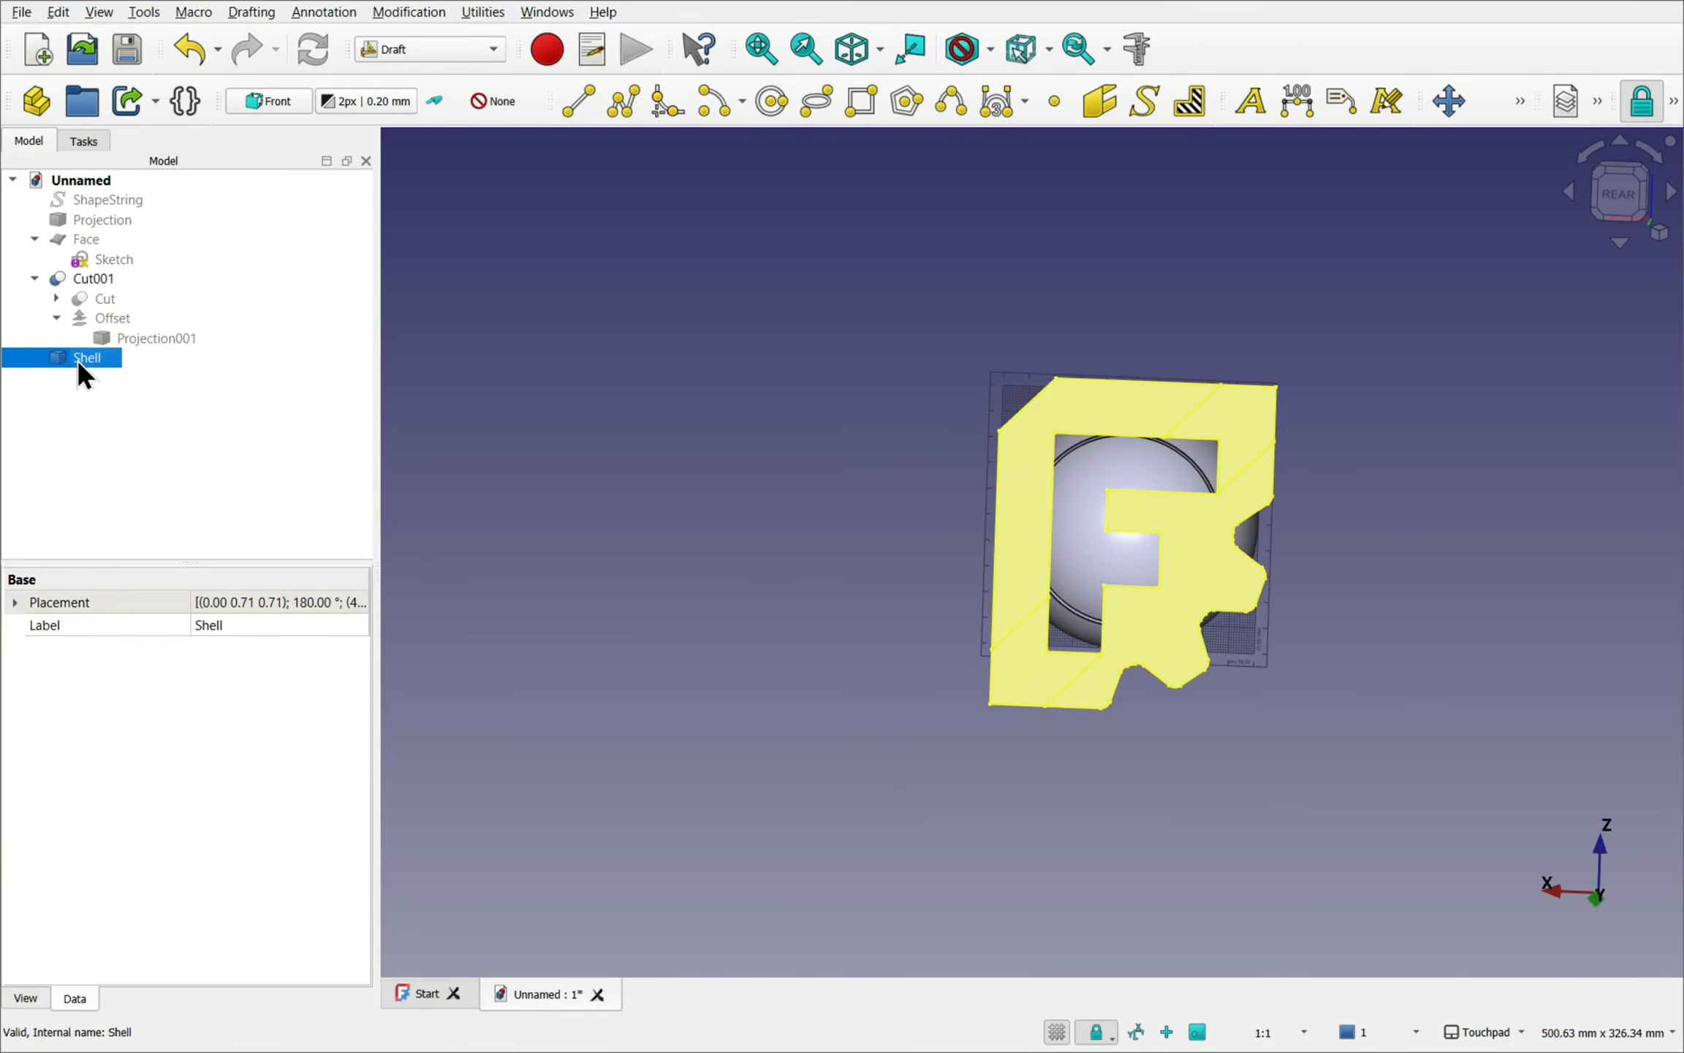
pyautogui.click(1526, 114)
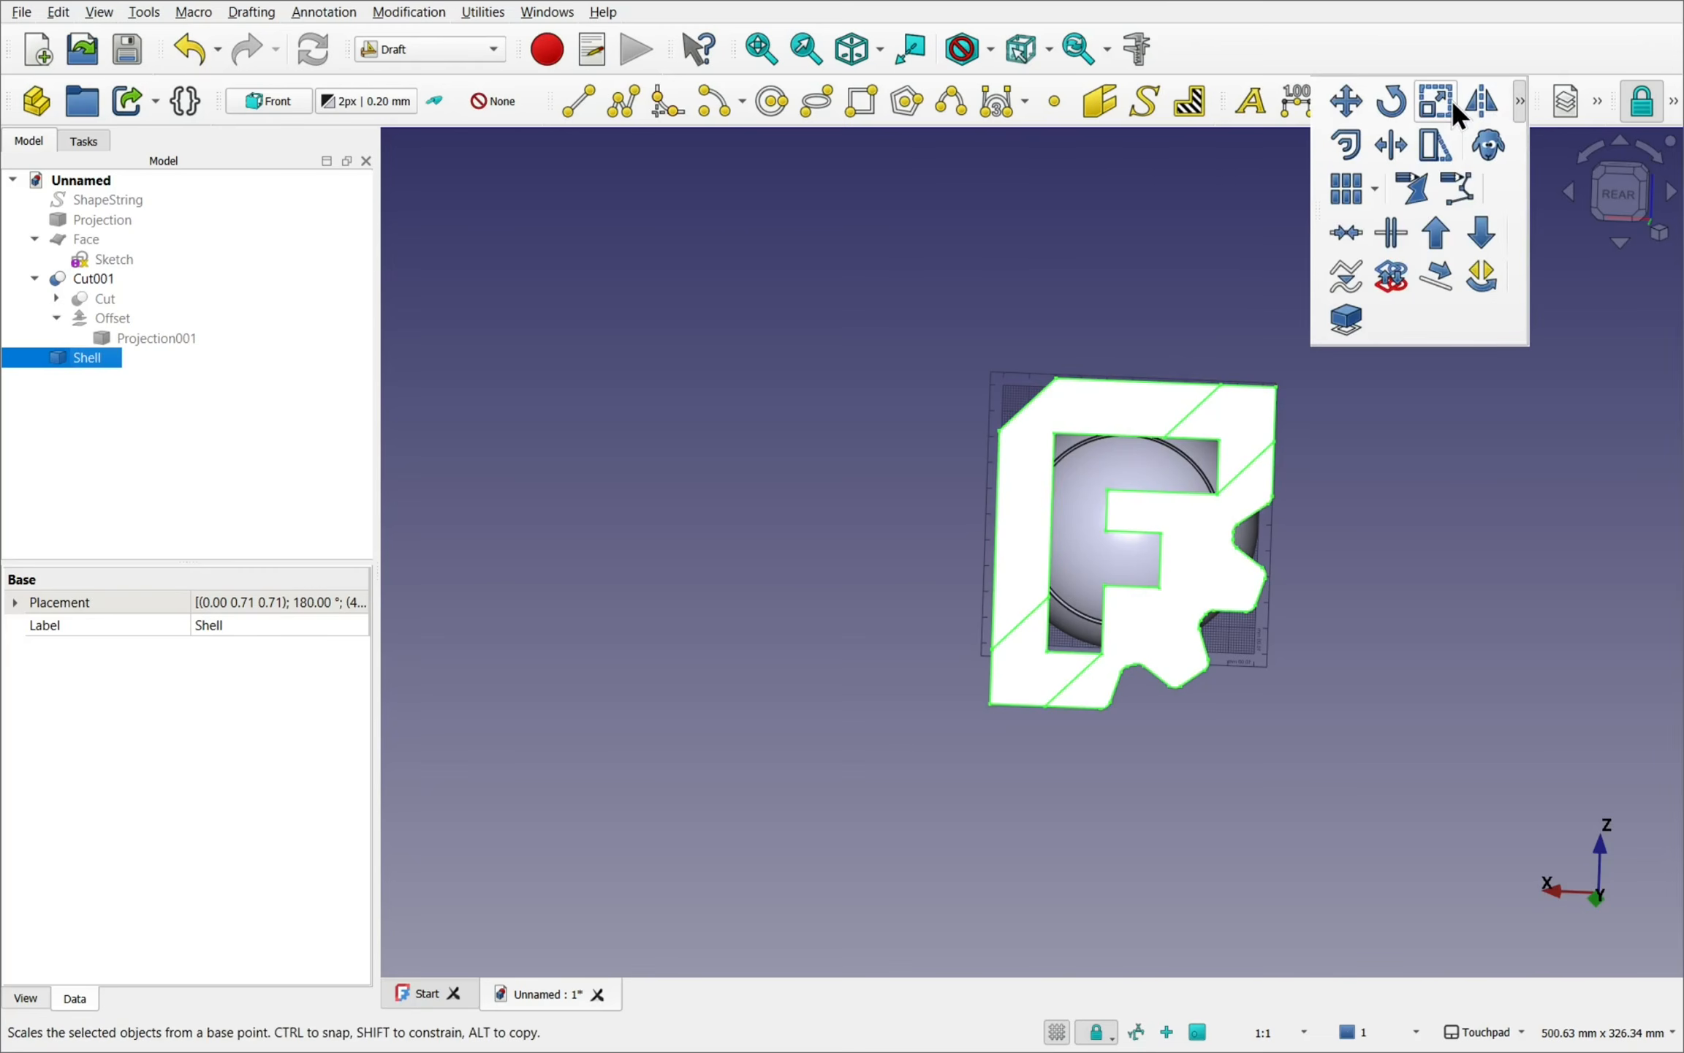
pyautogui.click(393, 13)
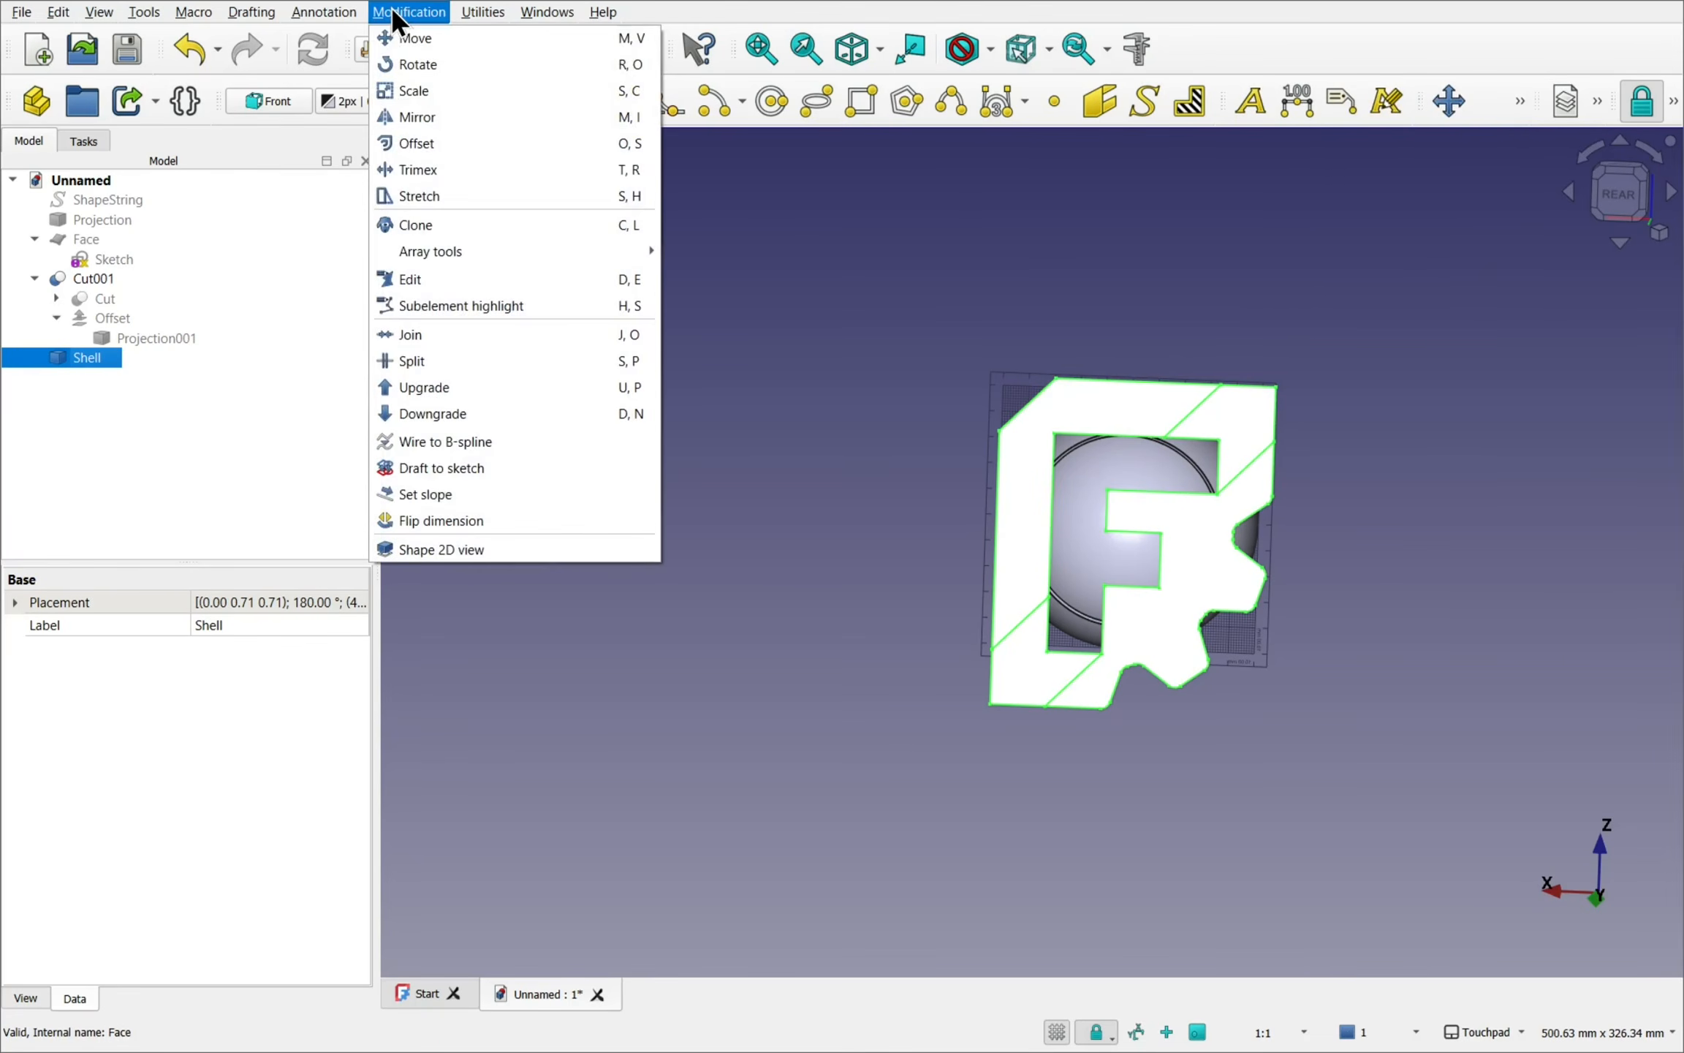
pyautogui.click(411, 89)
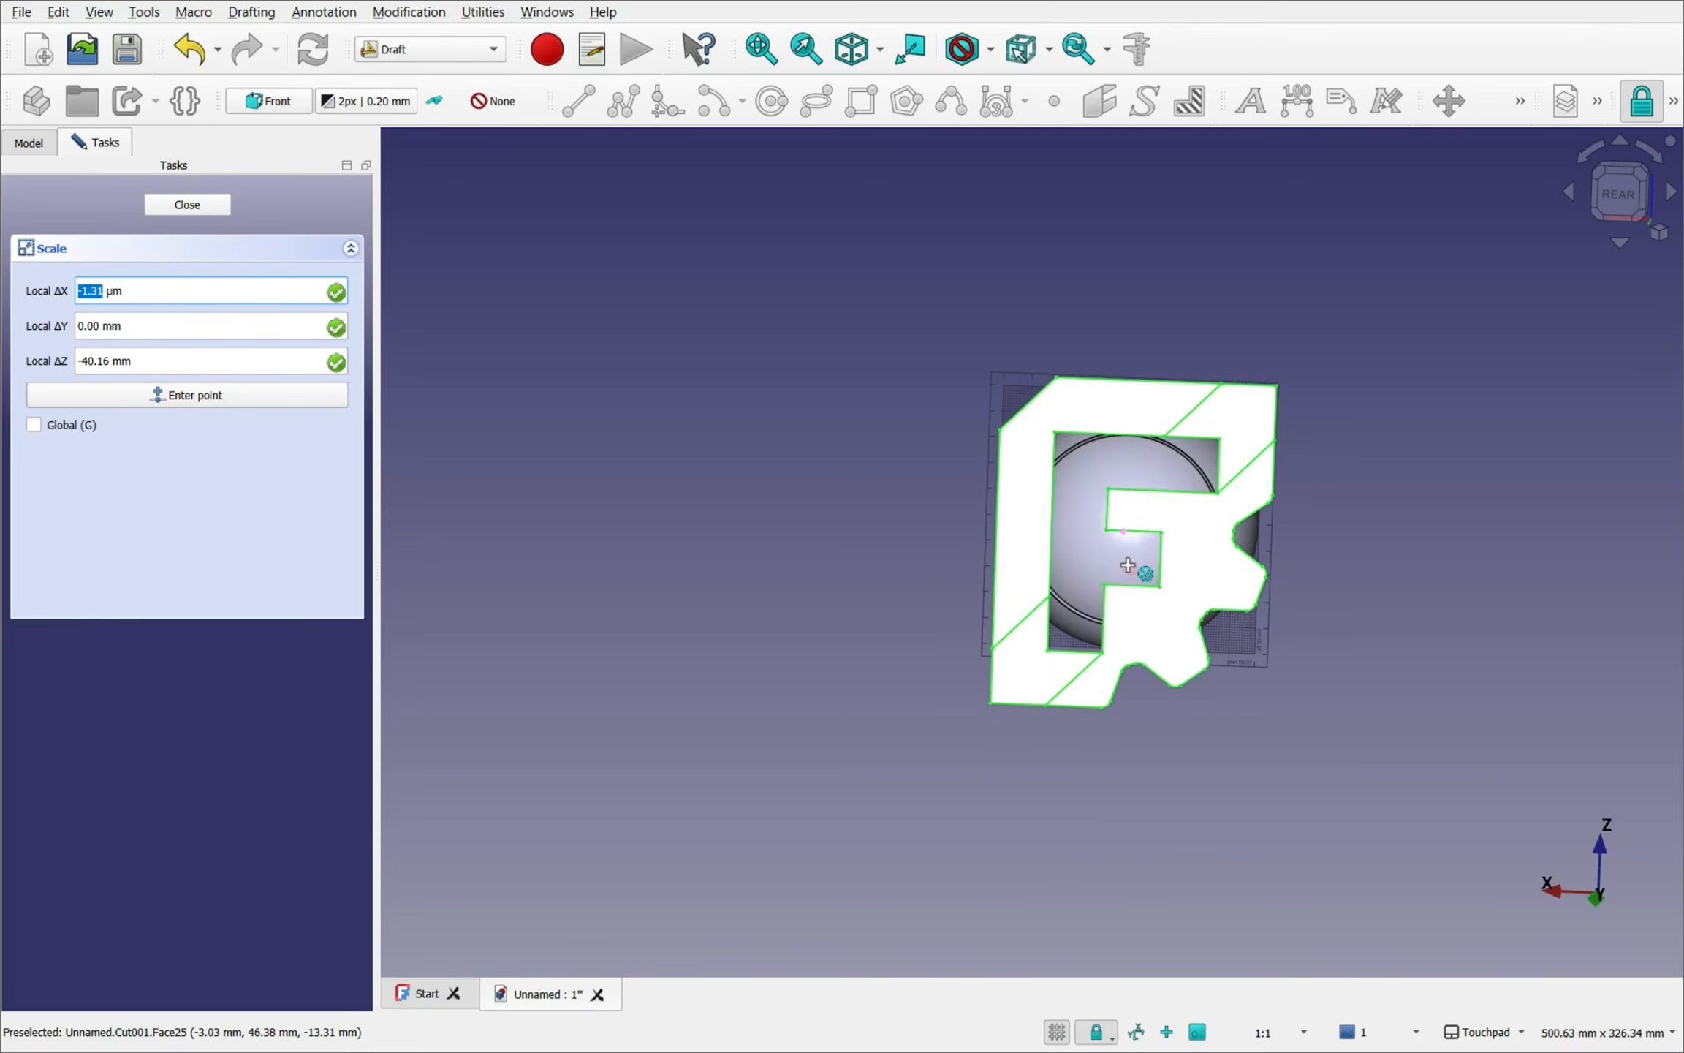
pyautogui.keyDown('alt'); pyautogui.moveTo(1130, 568); pyautogui.dragTo(1096, 559); pyautogui.keyUp('alt')
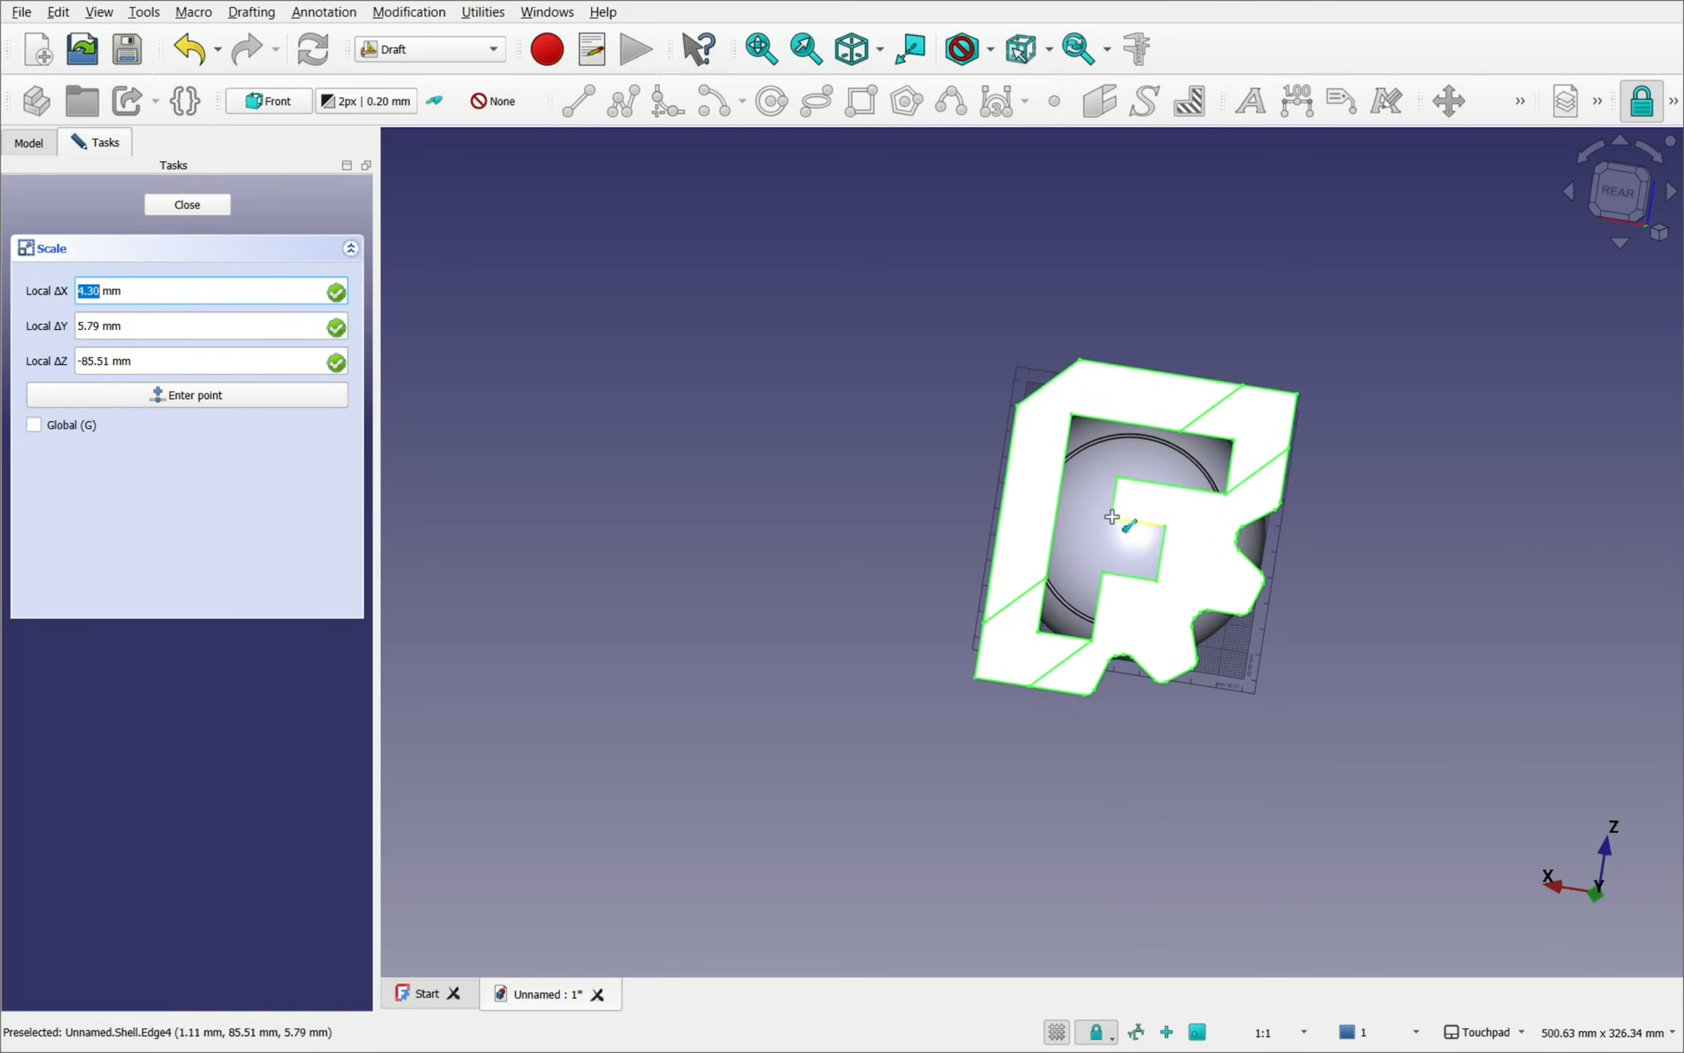
pyautogui.click(1114, 522)
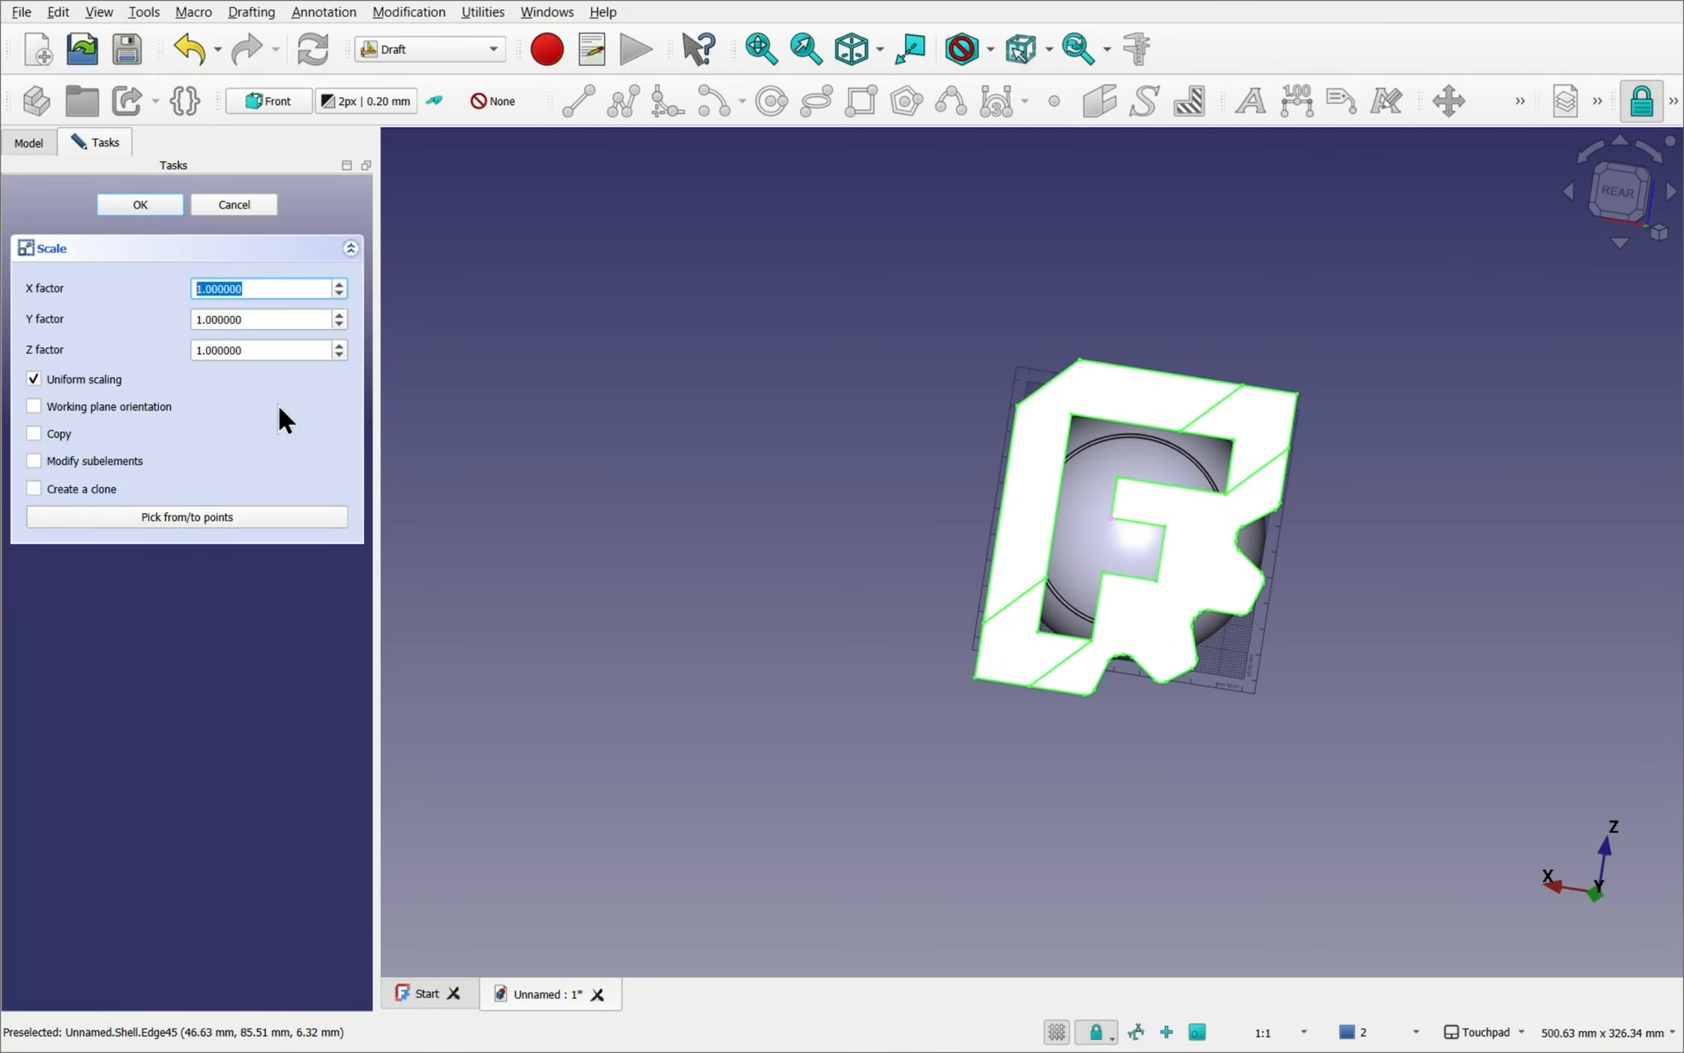
# - Create a clone of the logo shell scaled uniformly by a factor of 0.4
pyautogui.click(35, 379)
pyautogui.doubleClick(260, 287)
pyautogui.write('0.5')
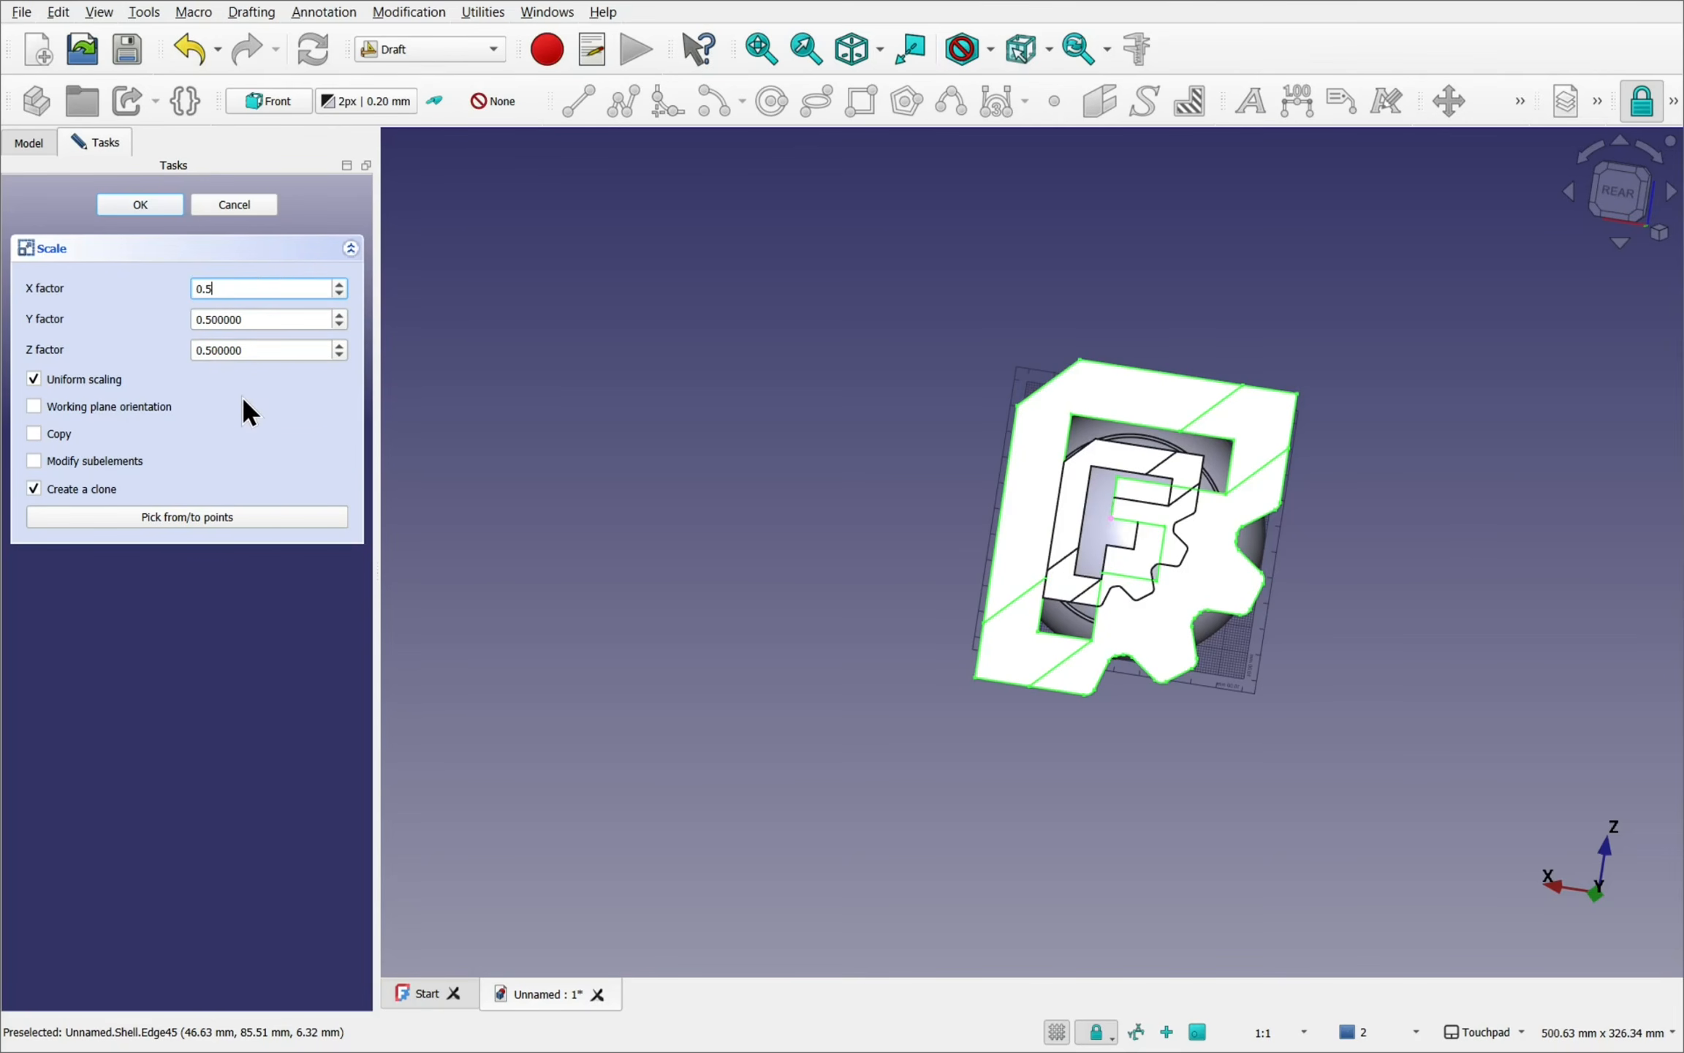
pyautogui.moveTo(248, 290); pyautogui.dragTo(192, 289)
pyautogui.write('0.')
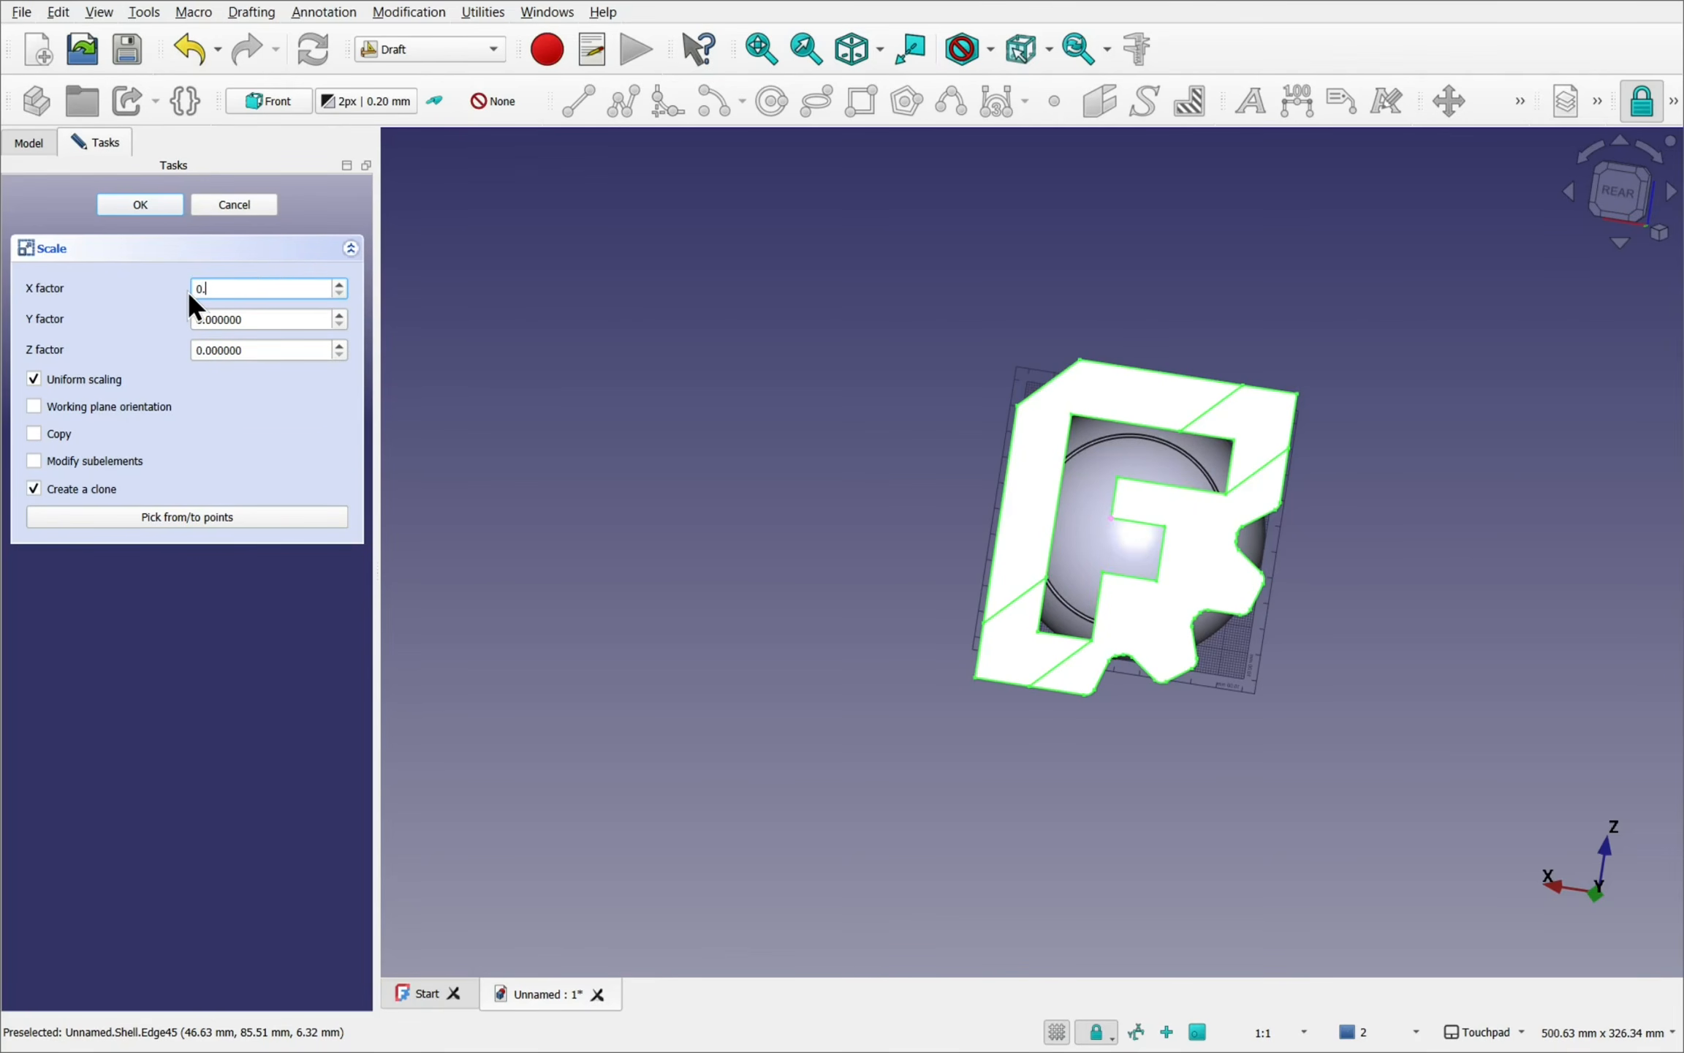
pyautogui.write('3')
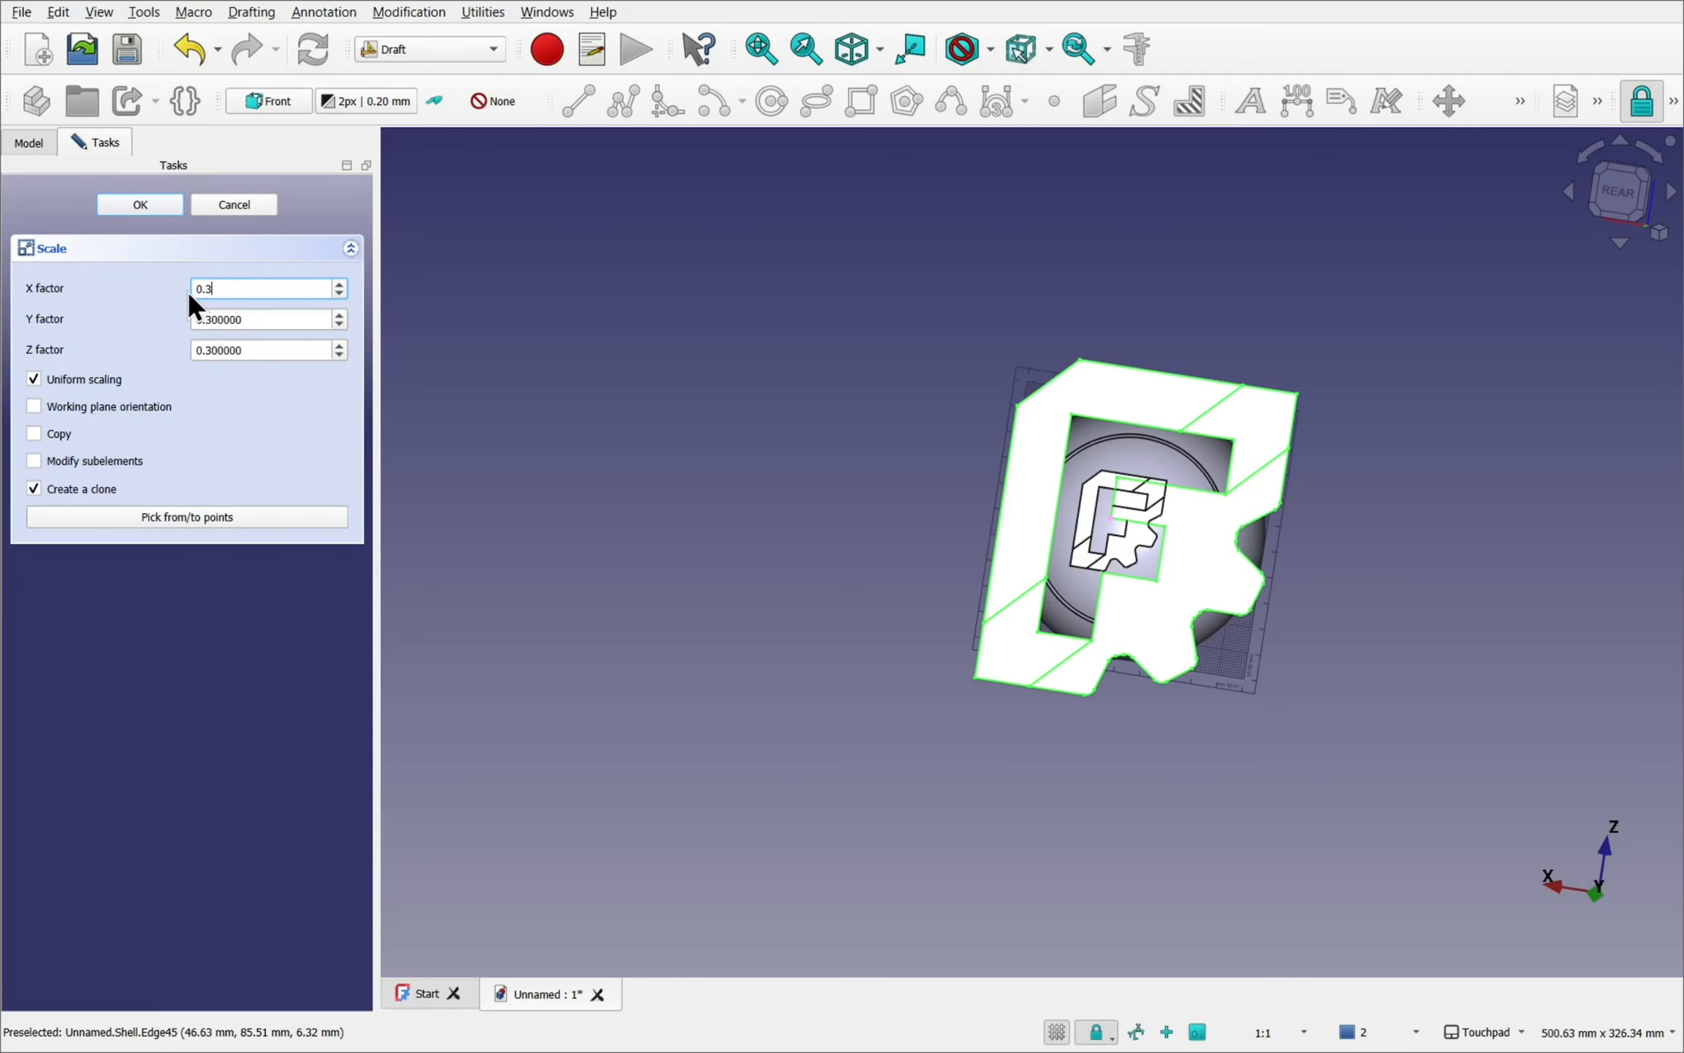
pyautogui.press('BackSpace')
pyautogui.write('4')
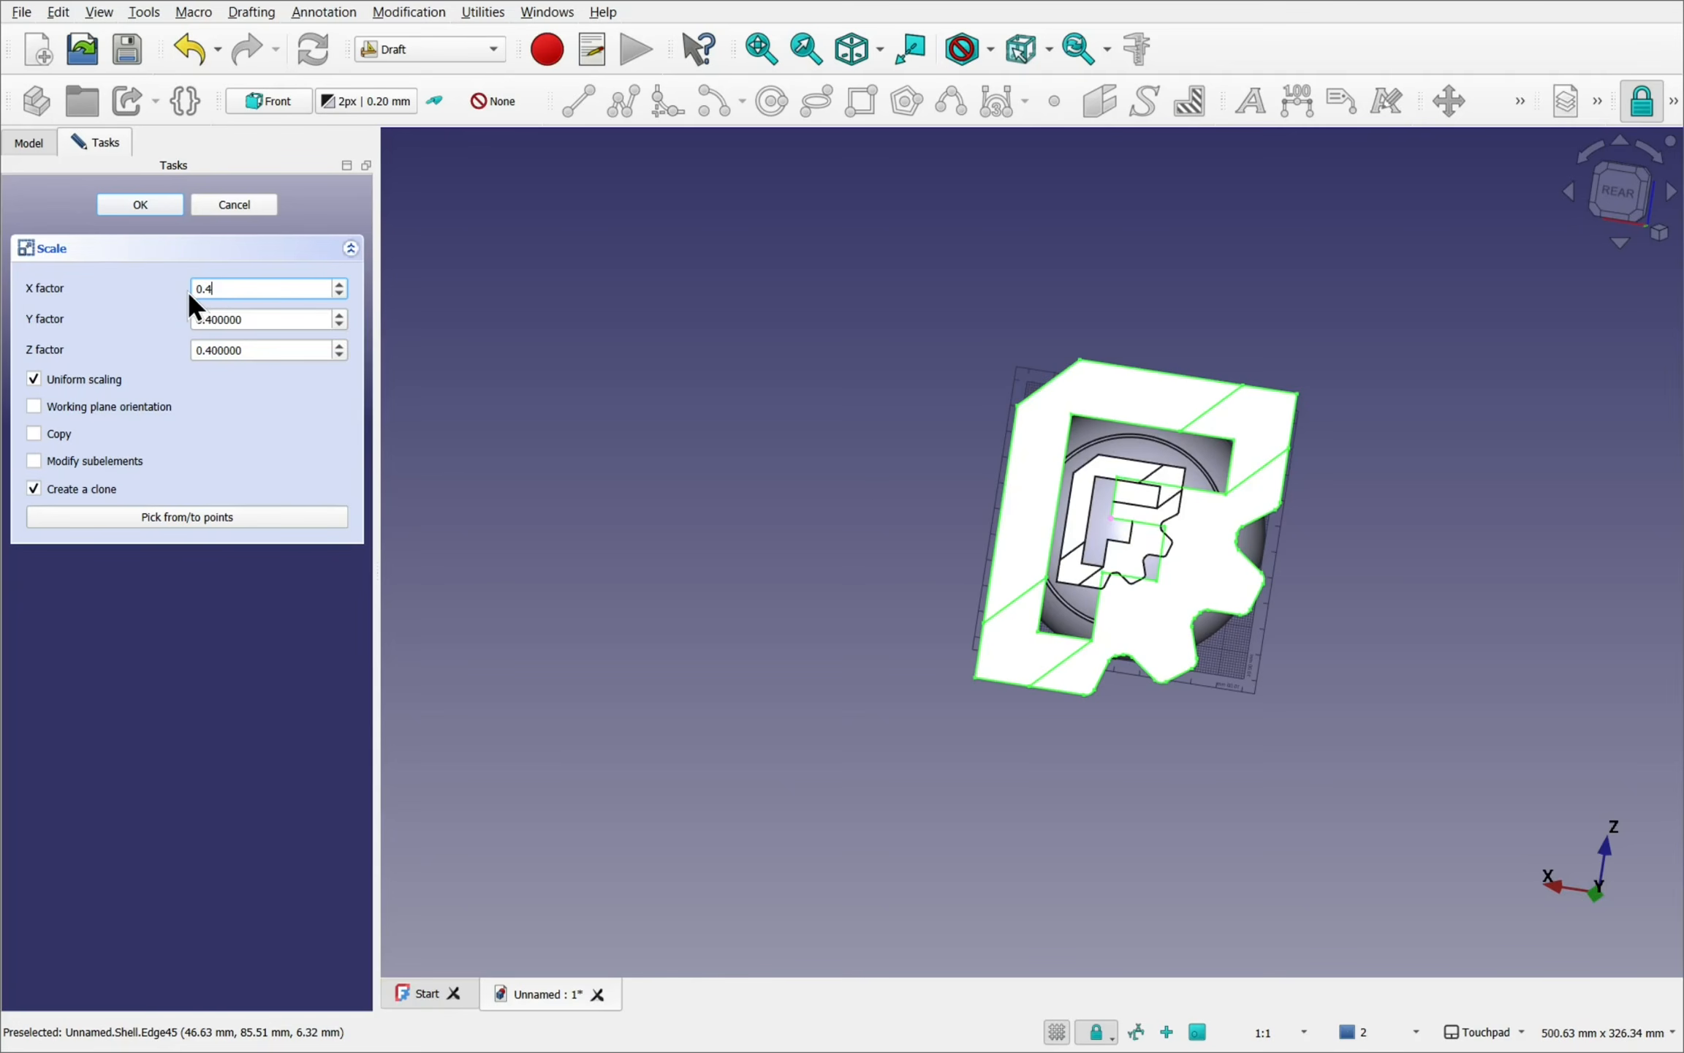
pyautogui.click(141, 204)
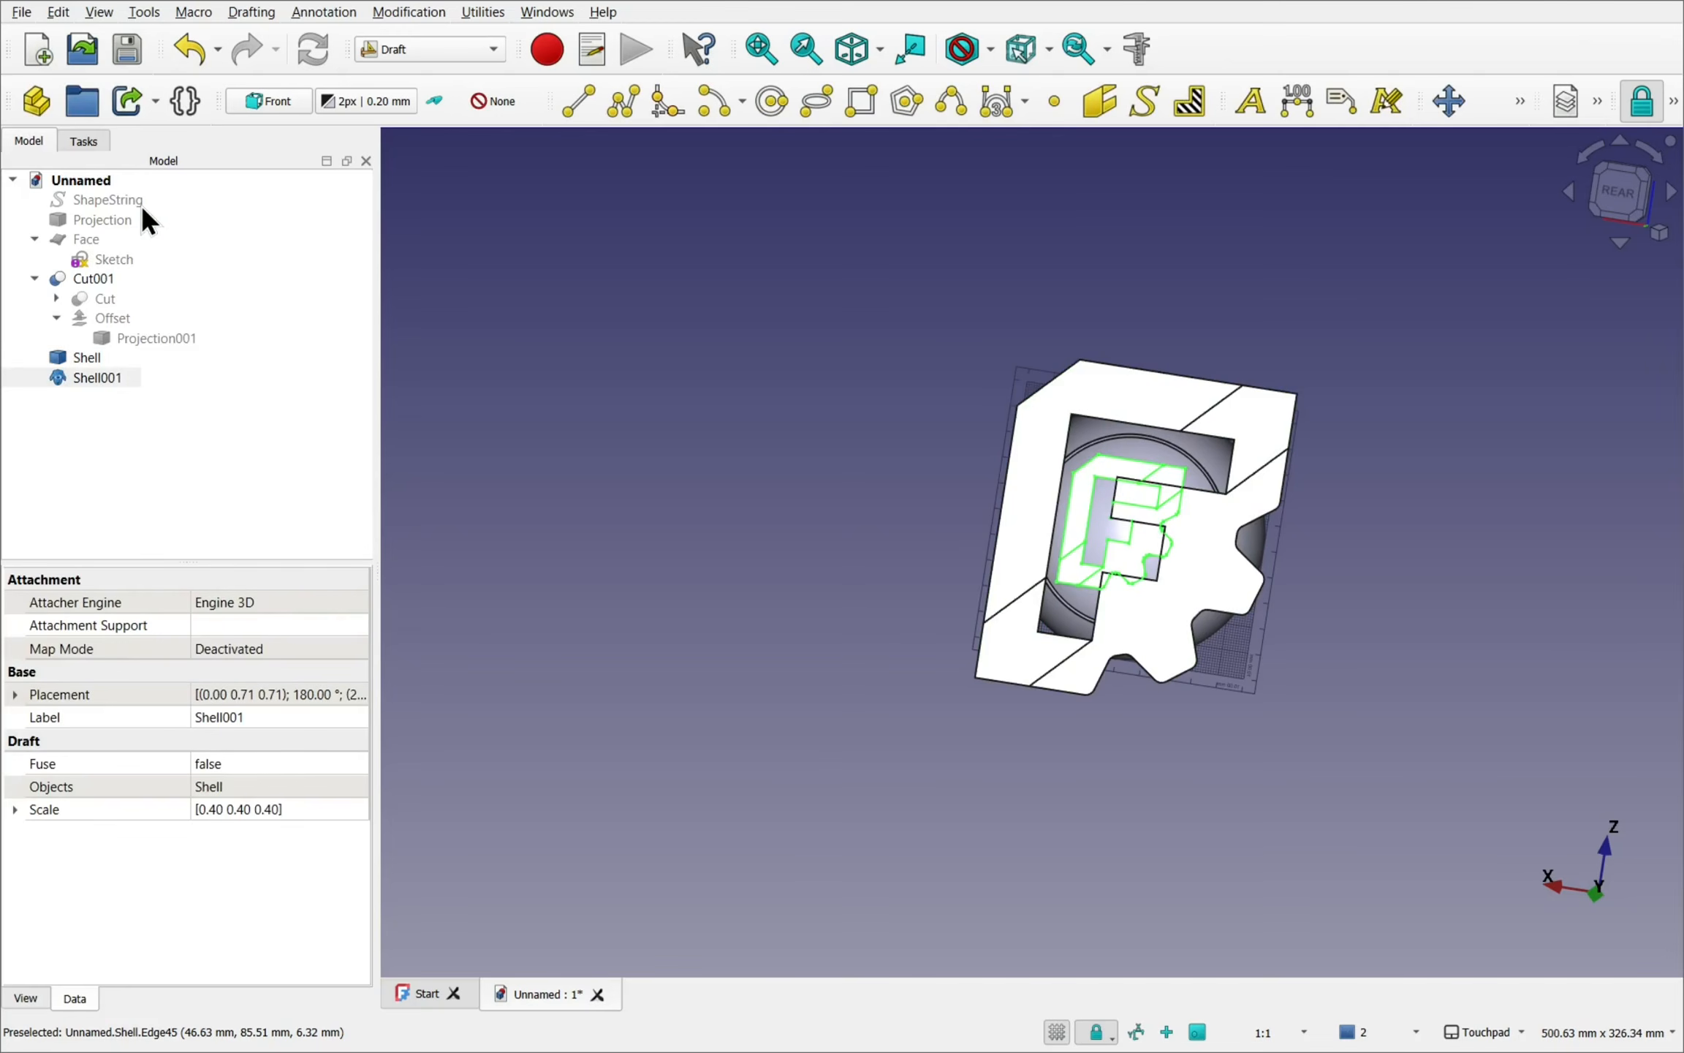
# - Hide the original full-size logo shell
pyautogui.click(82, 380)
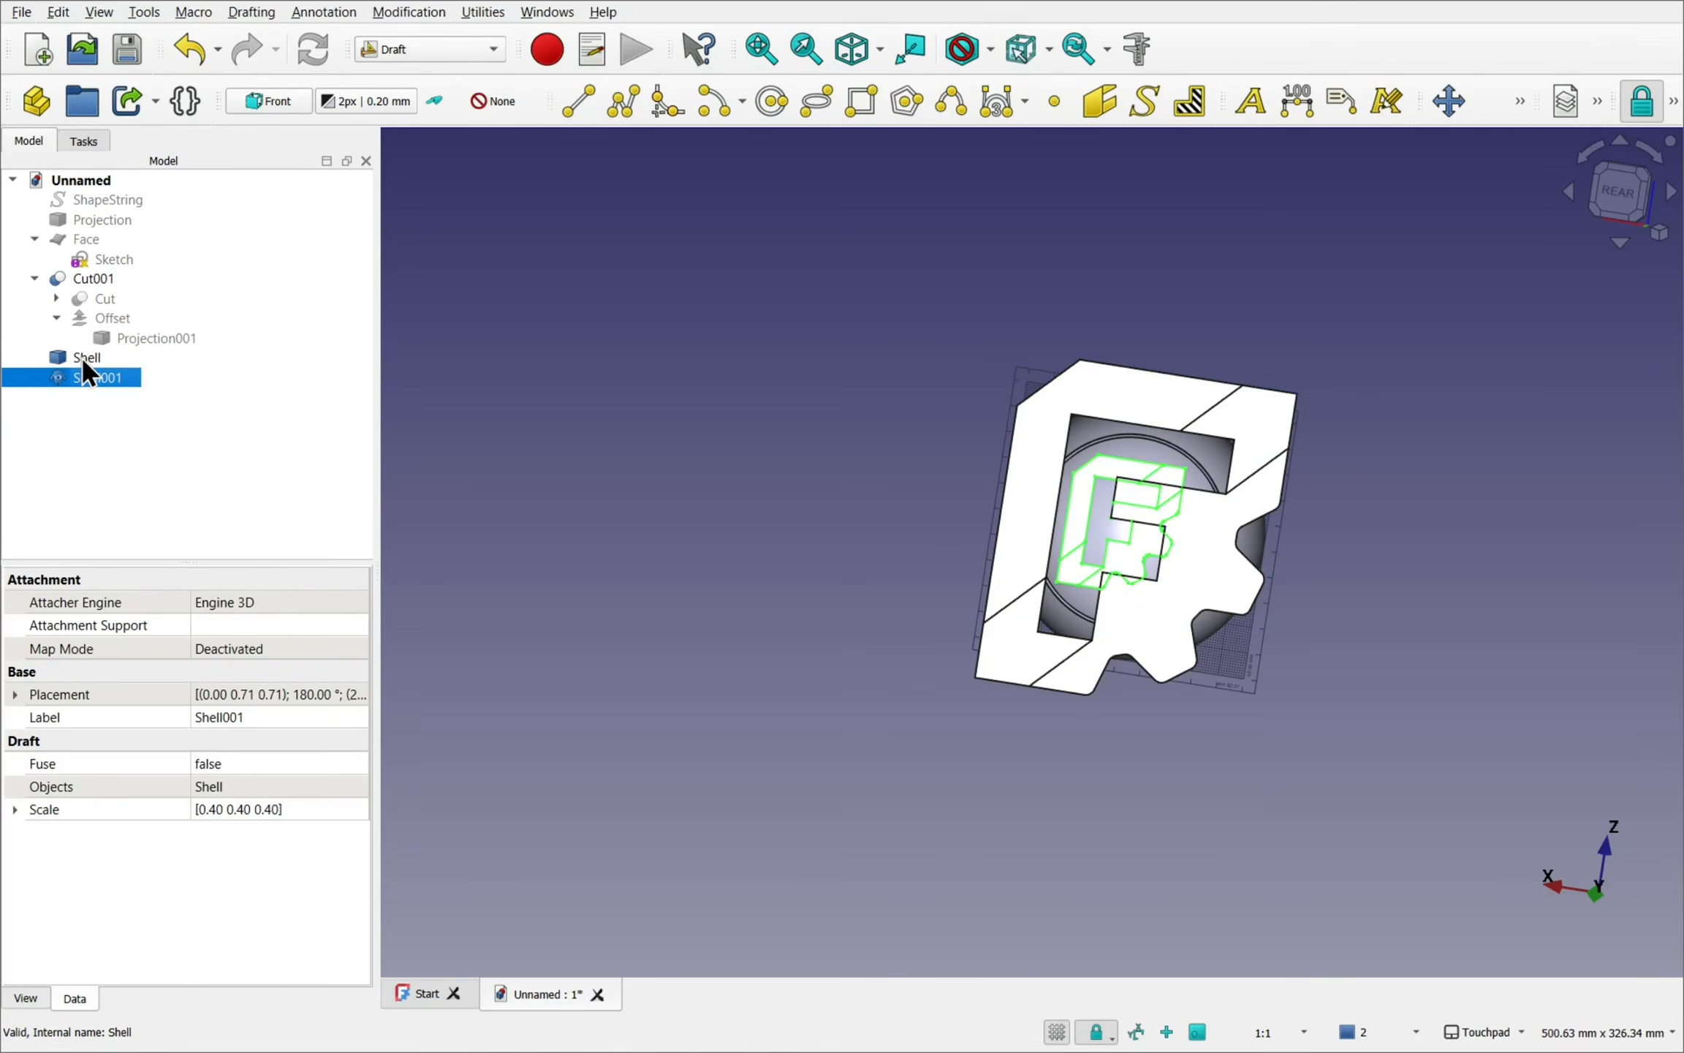
pyautogui.click(81, 357)
pyautogui.press('space')
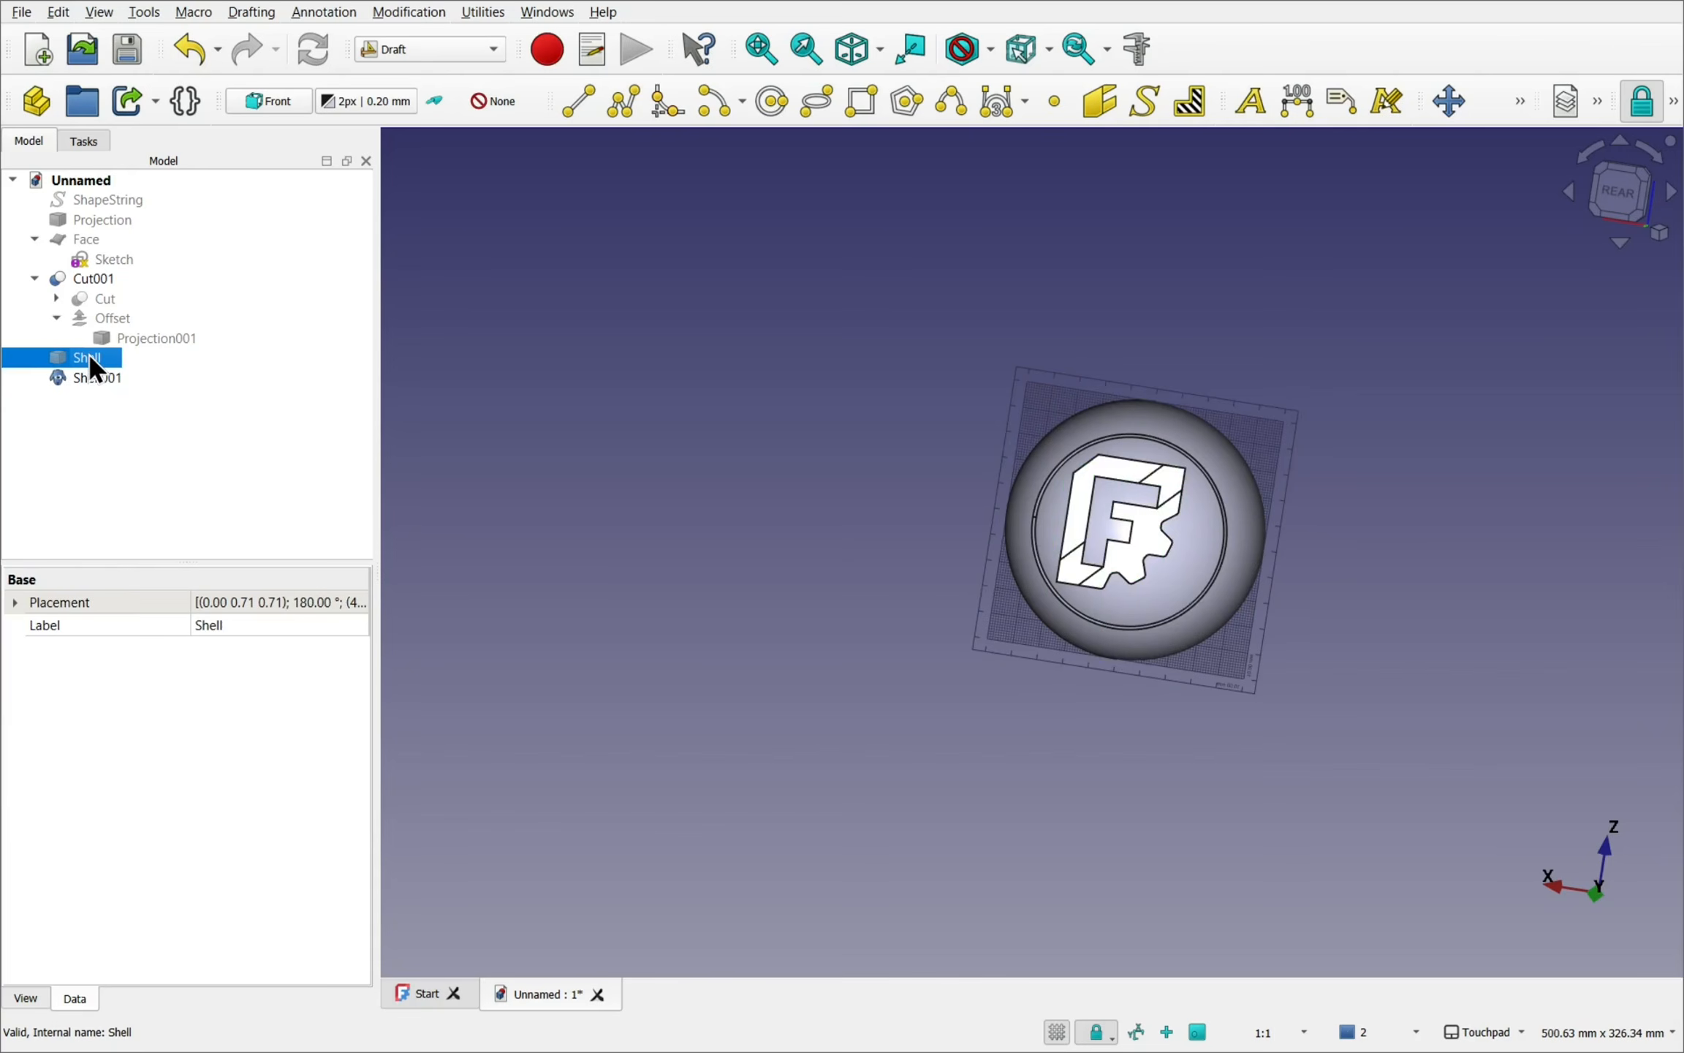
# - Centre the scaled logo clone in the circular recess by setting its position to X 20.23 mm and Z 25.08 mm
pyautogui.moveTo(1084, 746); pyautogui.dragTo(1389, 355, button='middle')
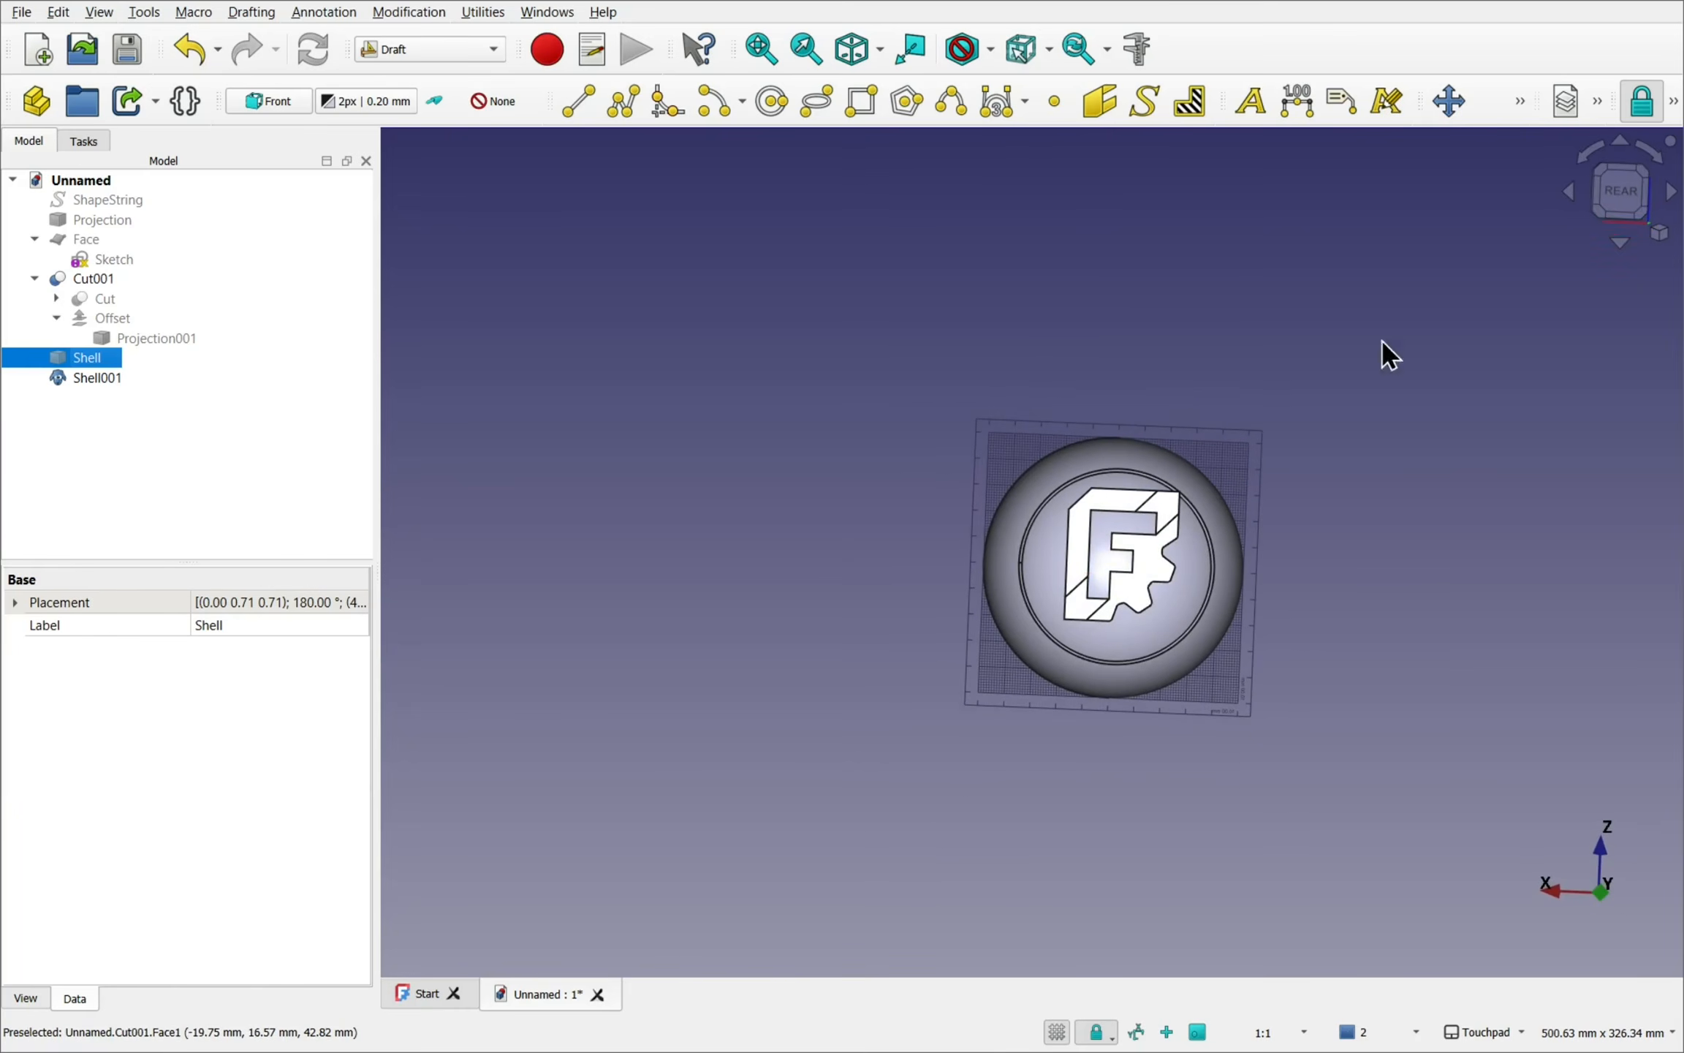
pyautogui.click(1620, 192)
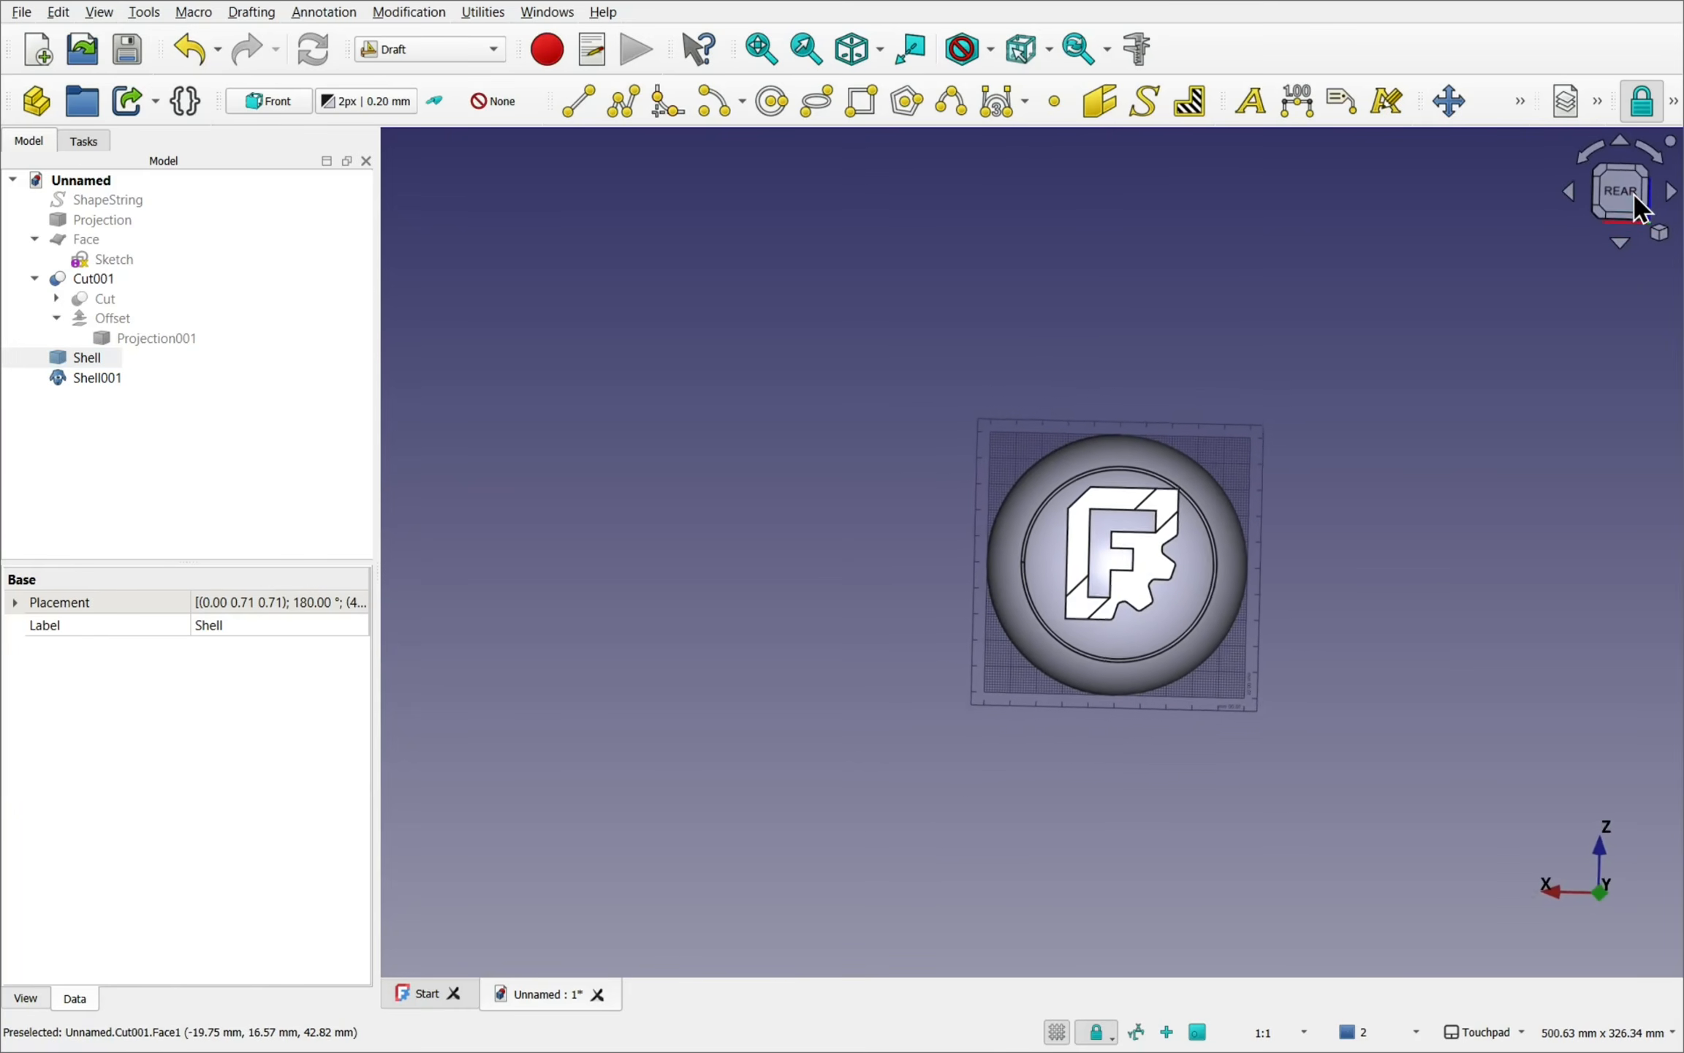
pyautogui.click(1149, 574)
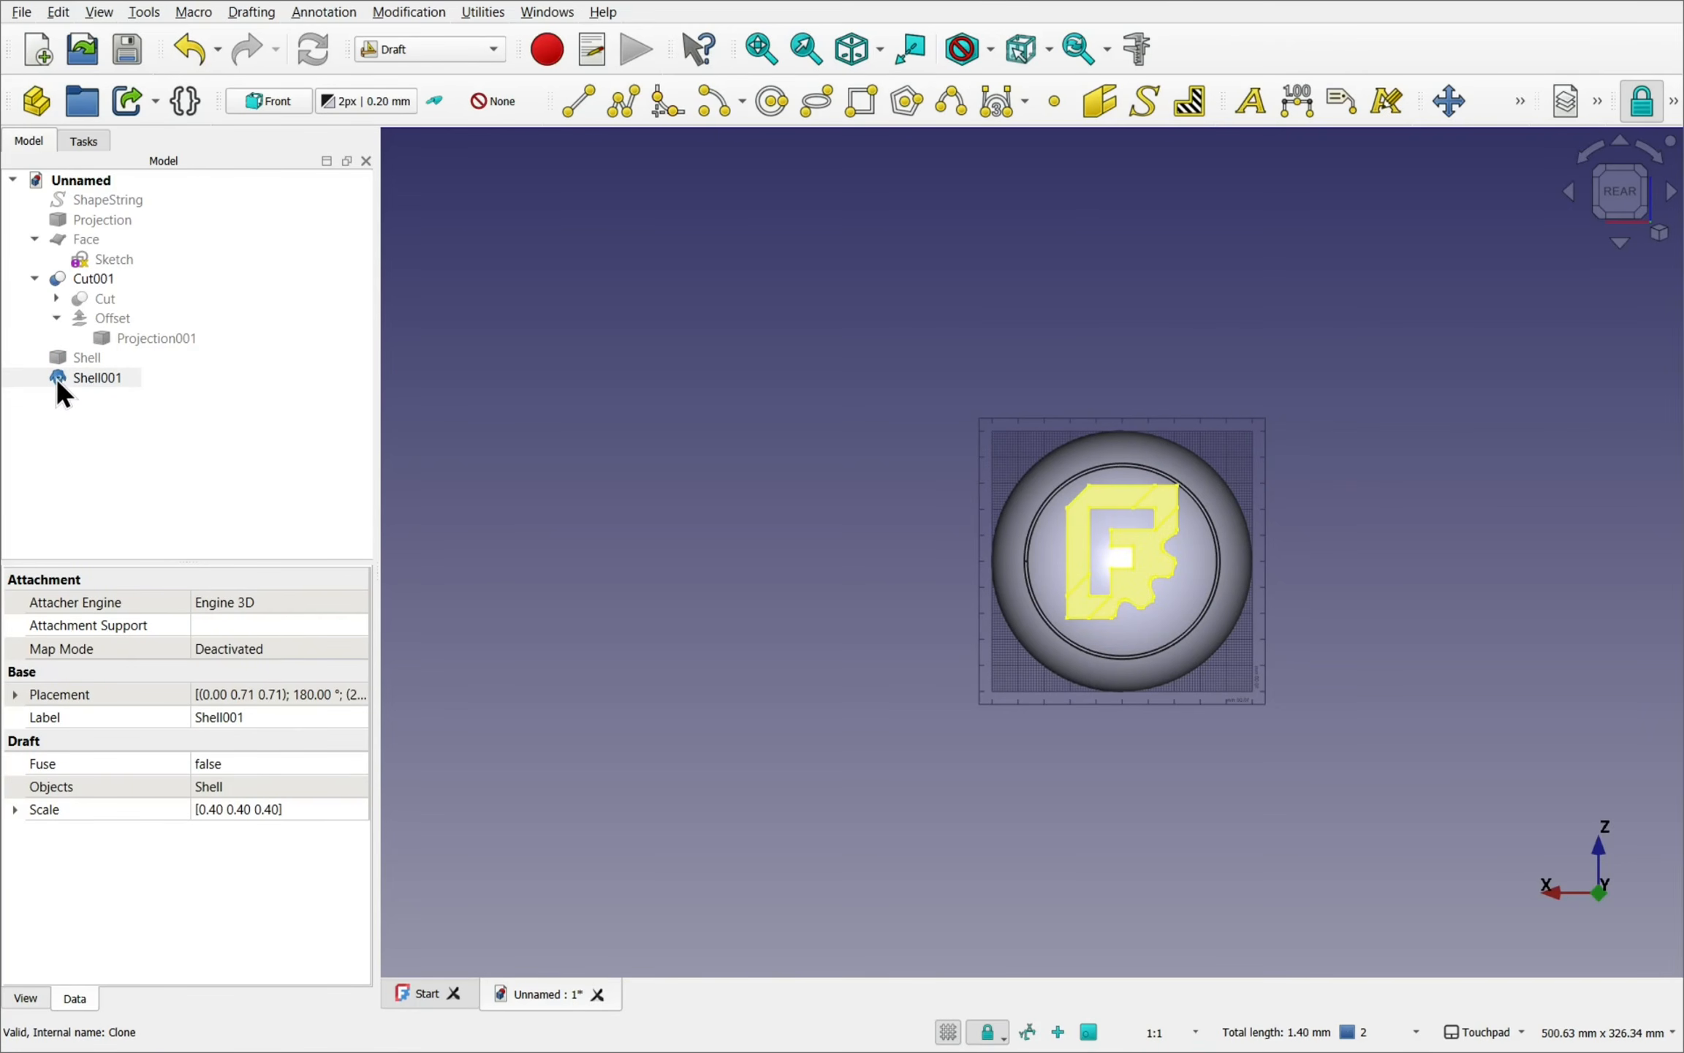
pyautogui.click(10, 694)
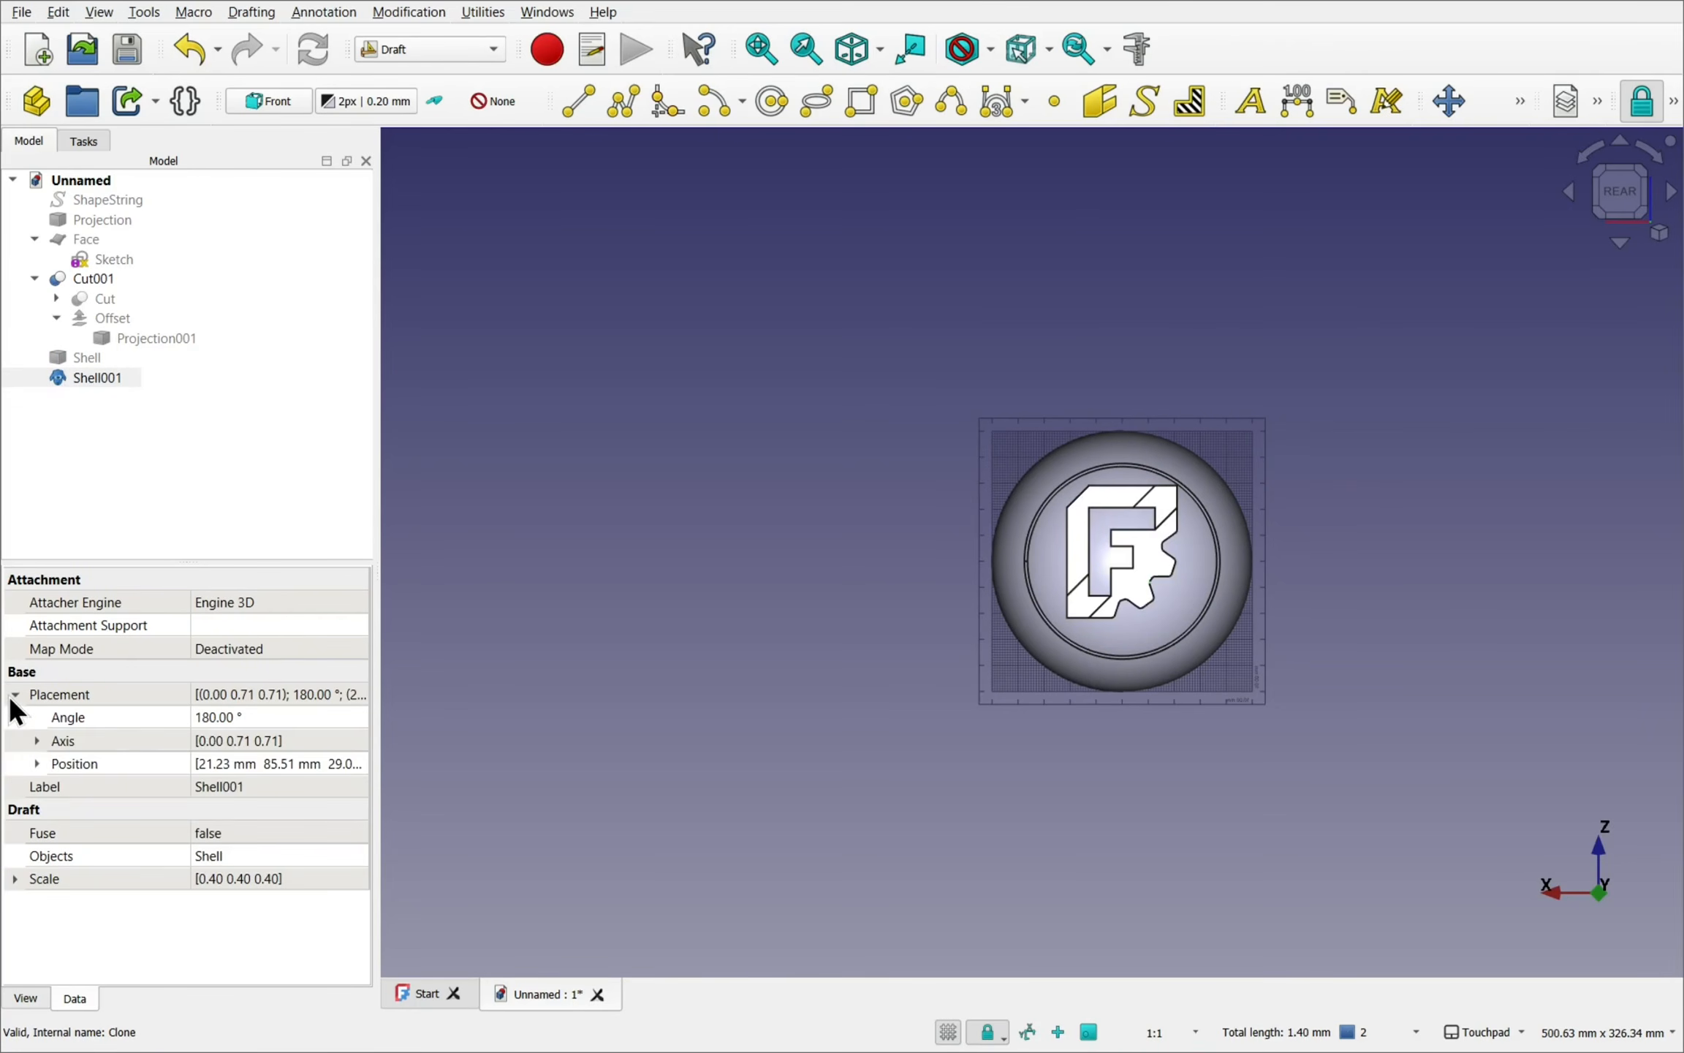
pyautogui.click(36, 763)
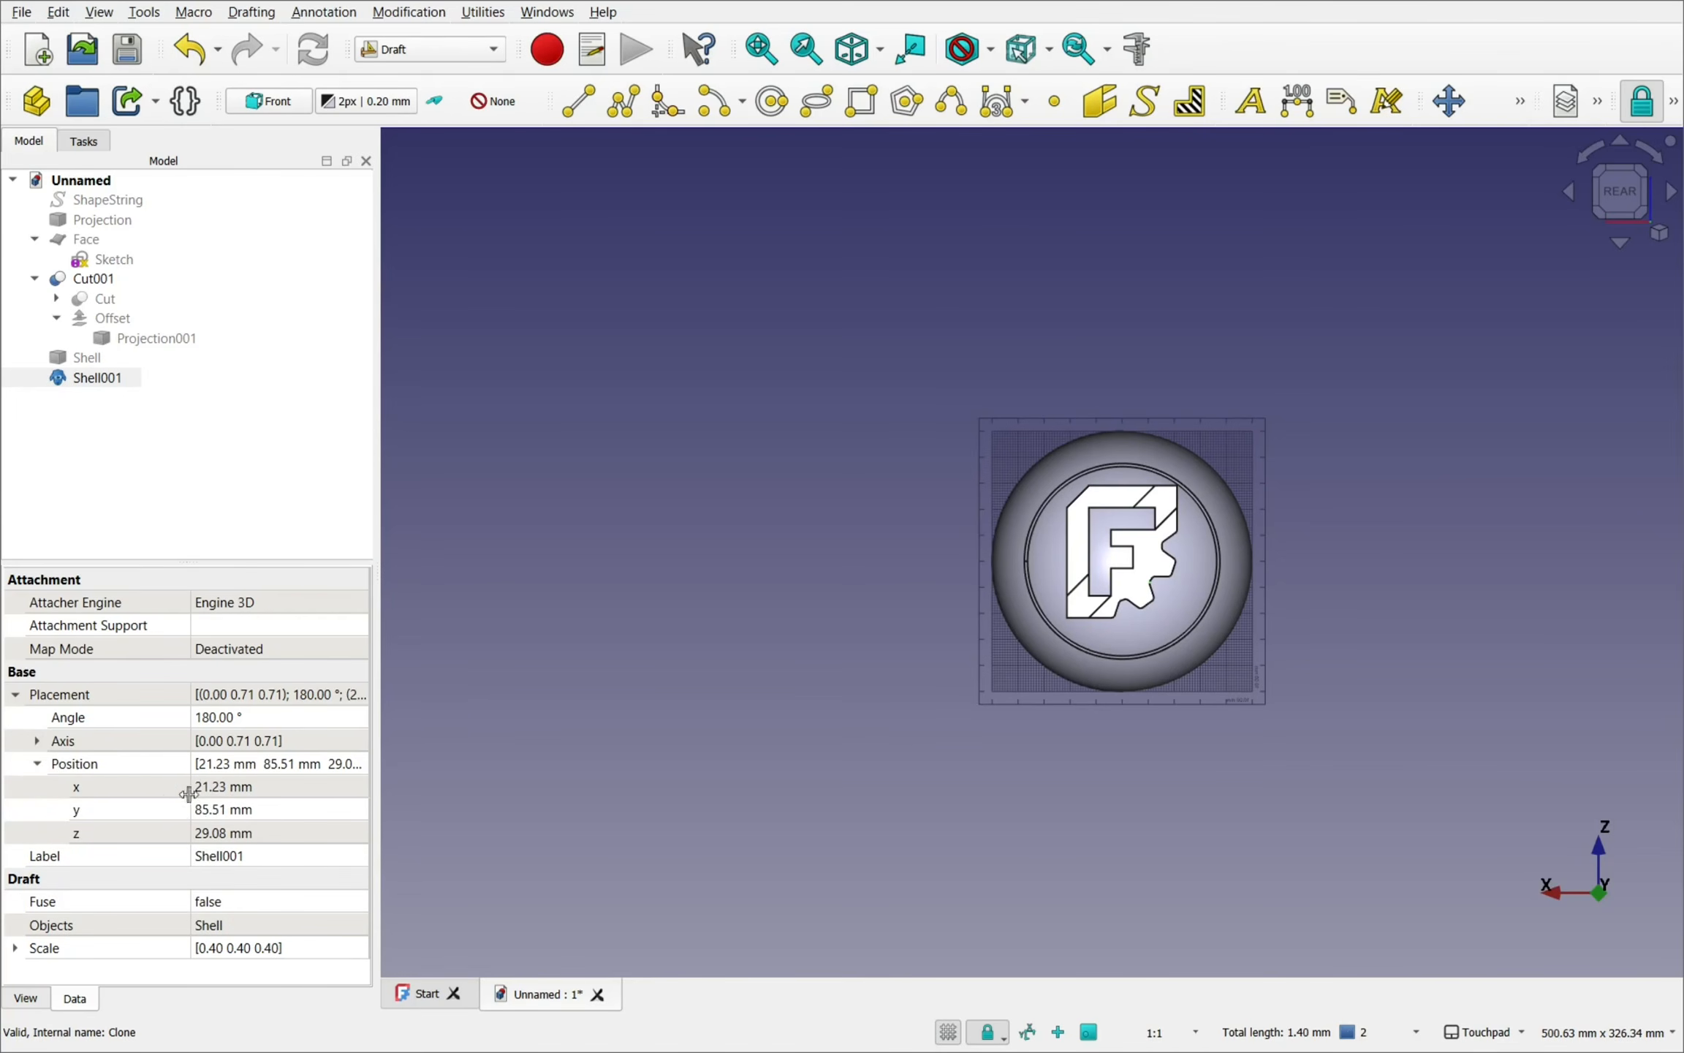
pyautogui.click(279, 786)
pyautogui.scroll(-1, 280, 787)
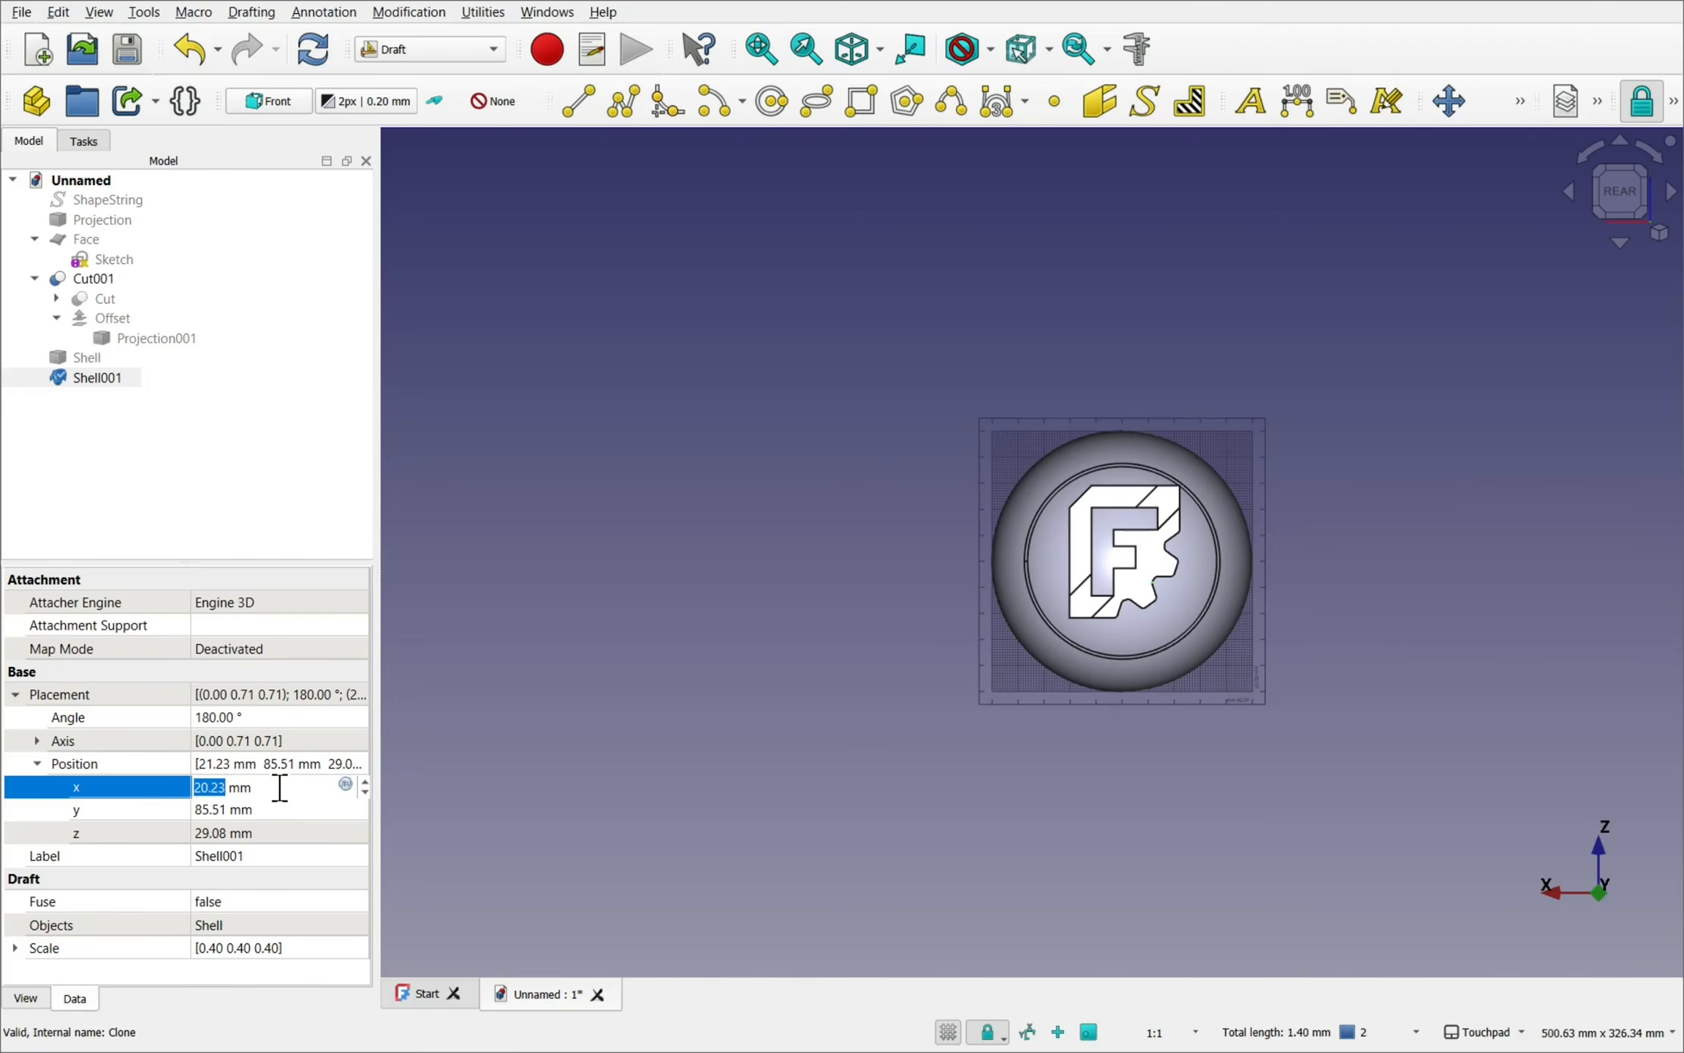
pyautogui.click(284, 826)
pyautogui.scroll(-1, 284, 827)
pyautogui.scroll(-3, 283, 826)
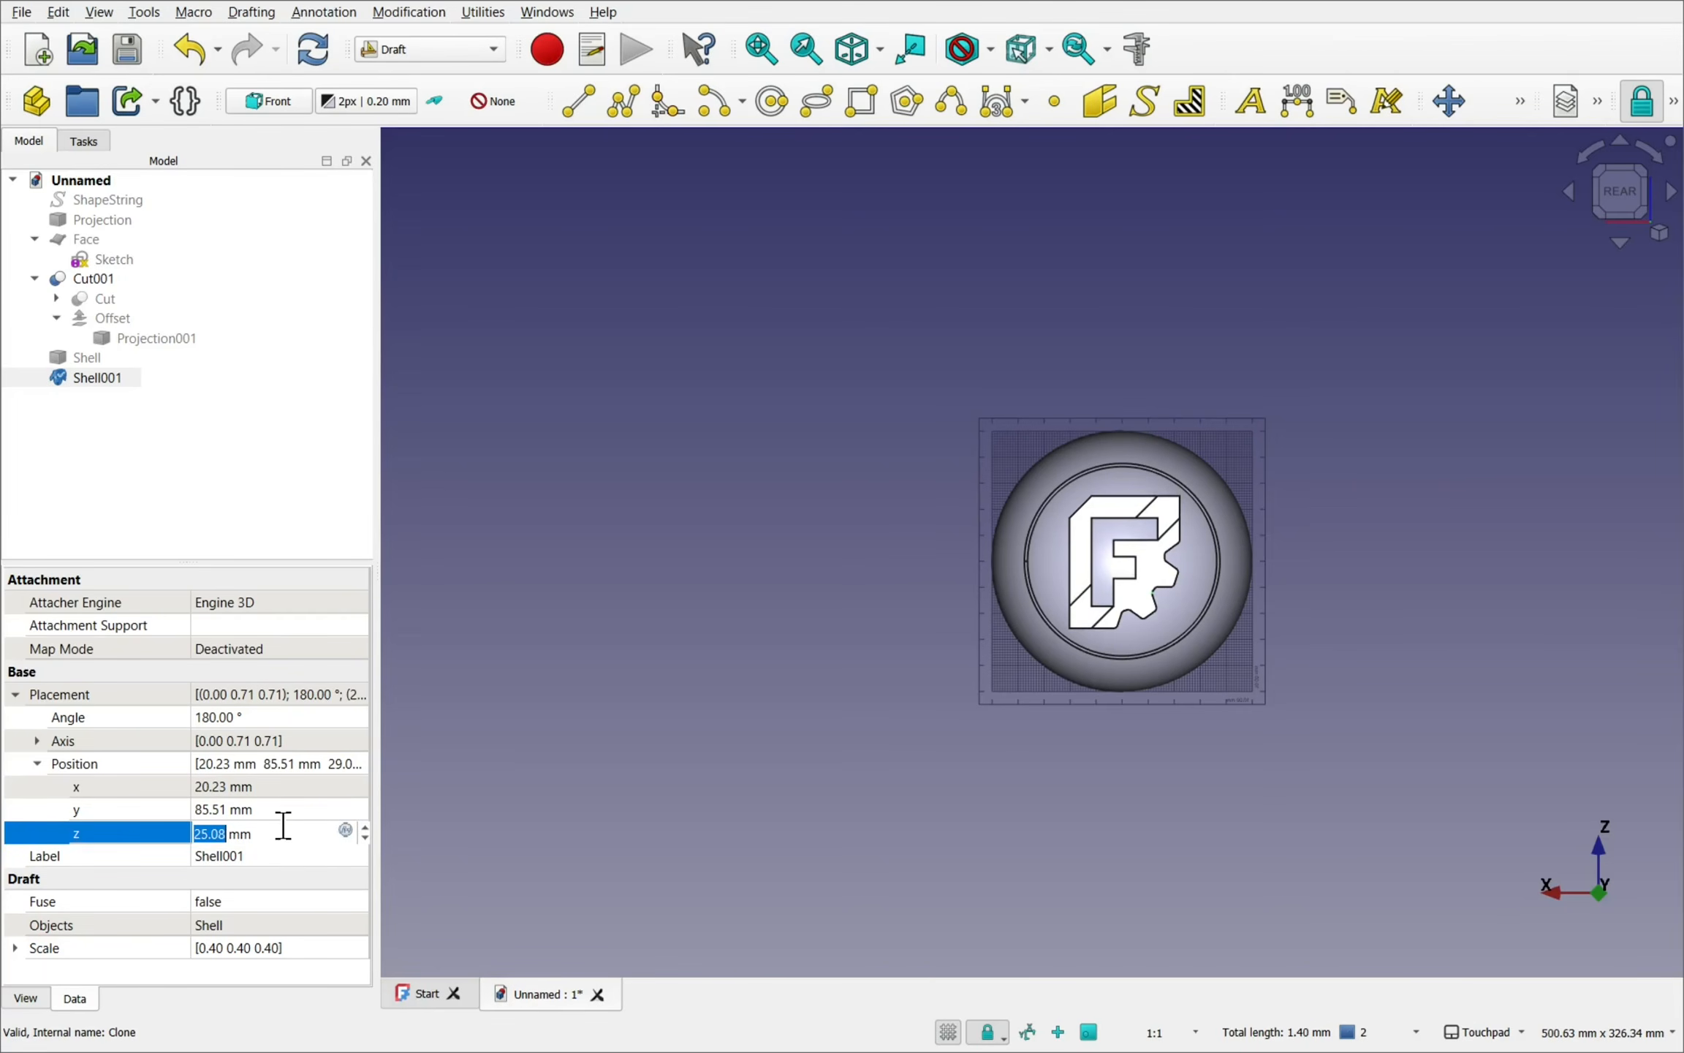
pyautogui.click(921, 605)
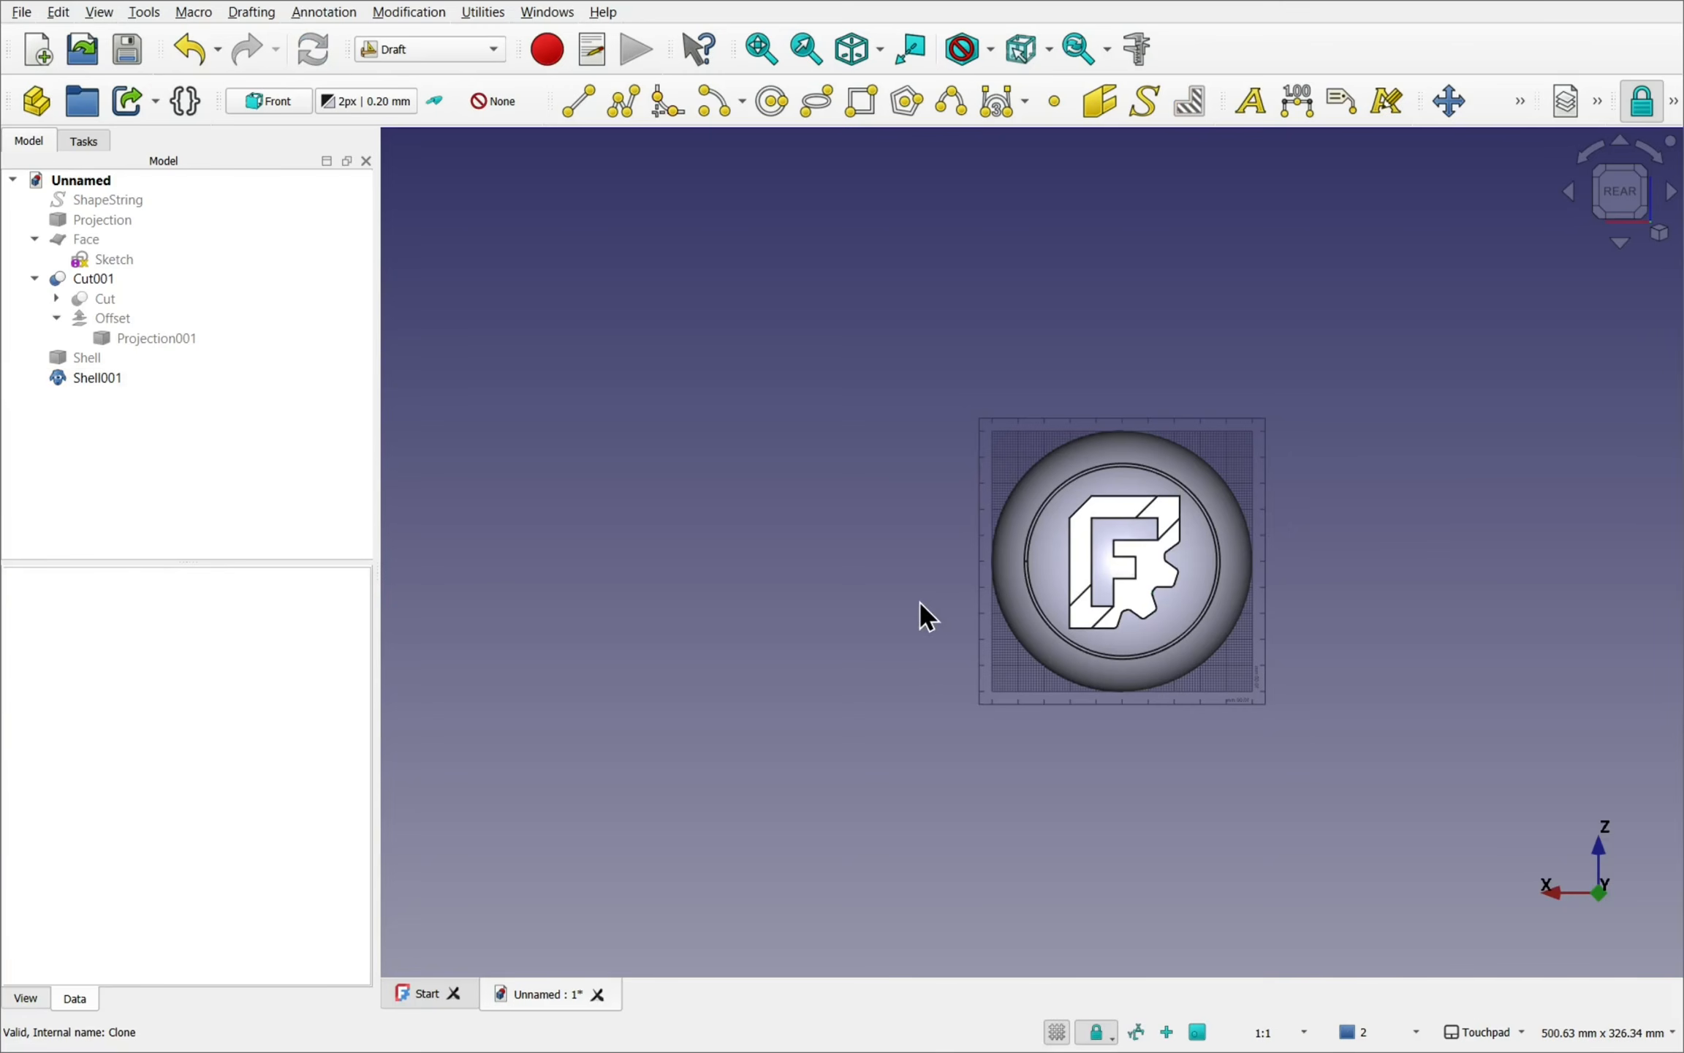
# - Start Projection on Surface in the Part workbench and pick the circular recess face as the projection surface
pyautogui.keyDown('shift'); pyautogui.moveTo(919, 603); pyautogui.dragTo(643, 526); pyautogui.keyUp('shift')
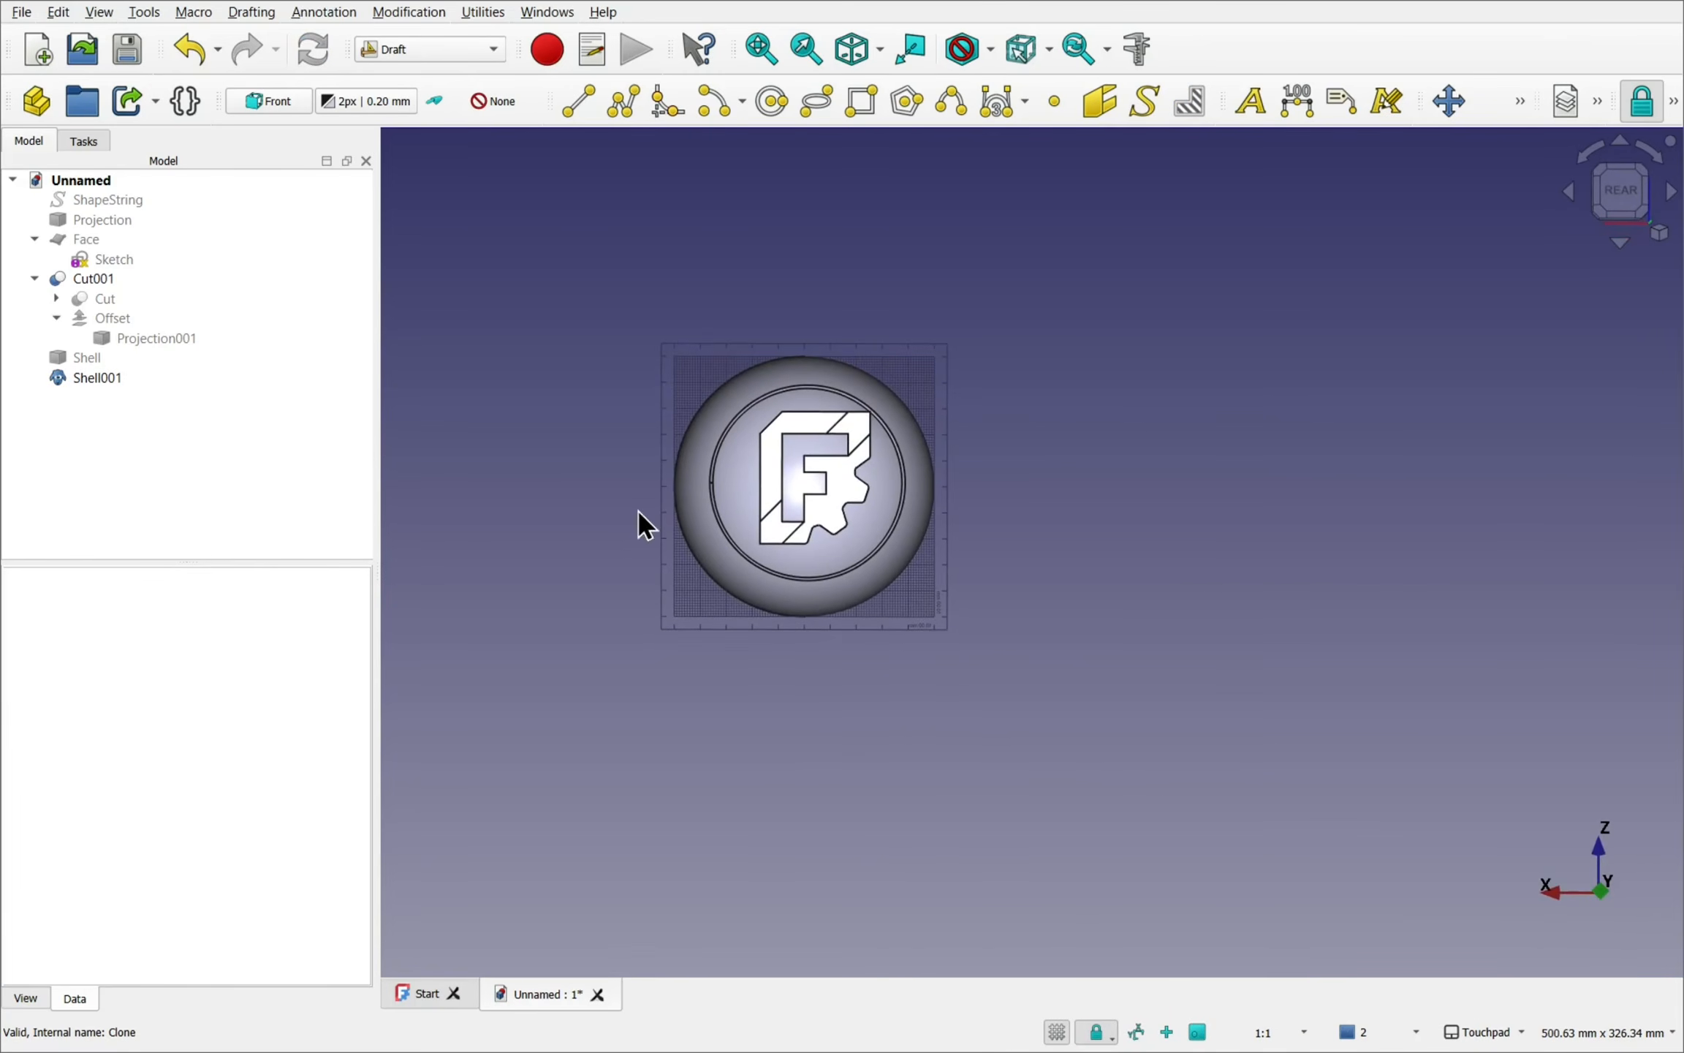
pyautogui.click(412, 48)
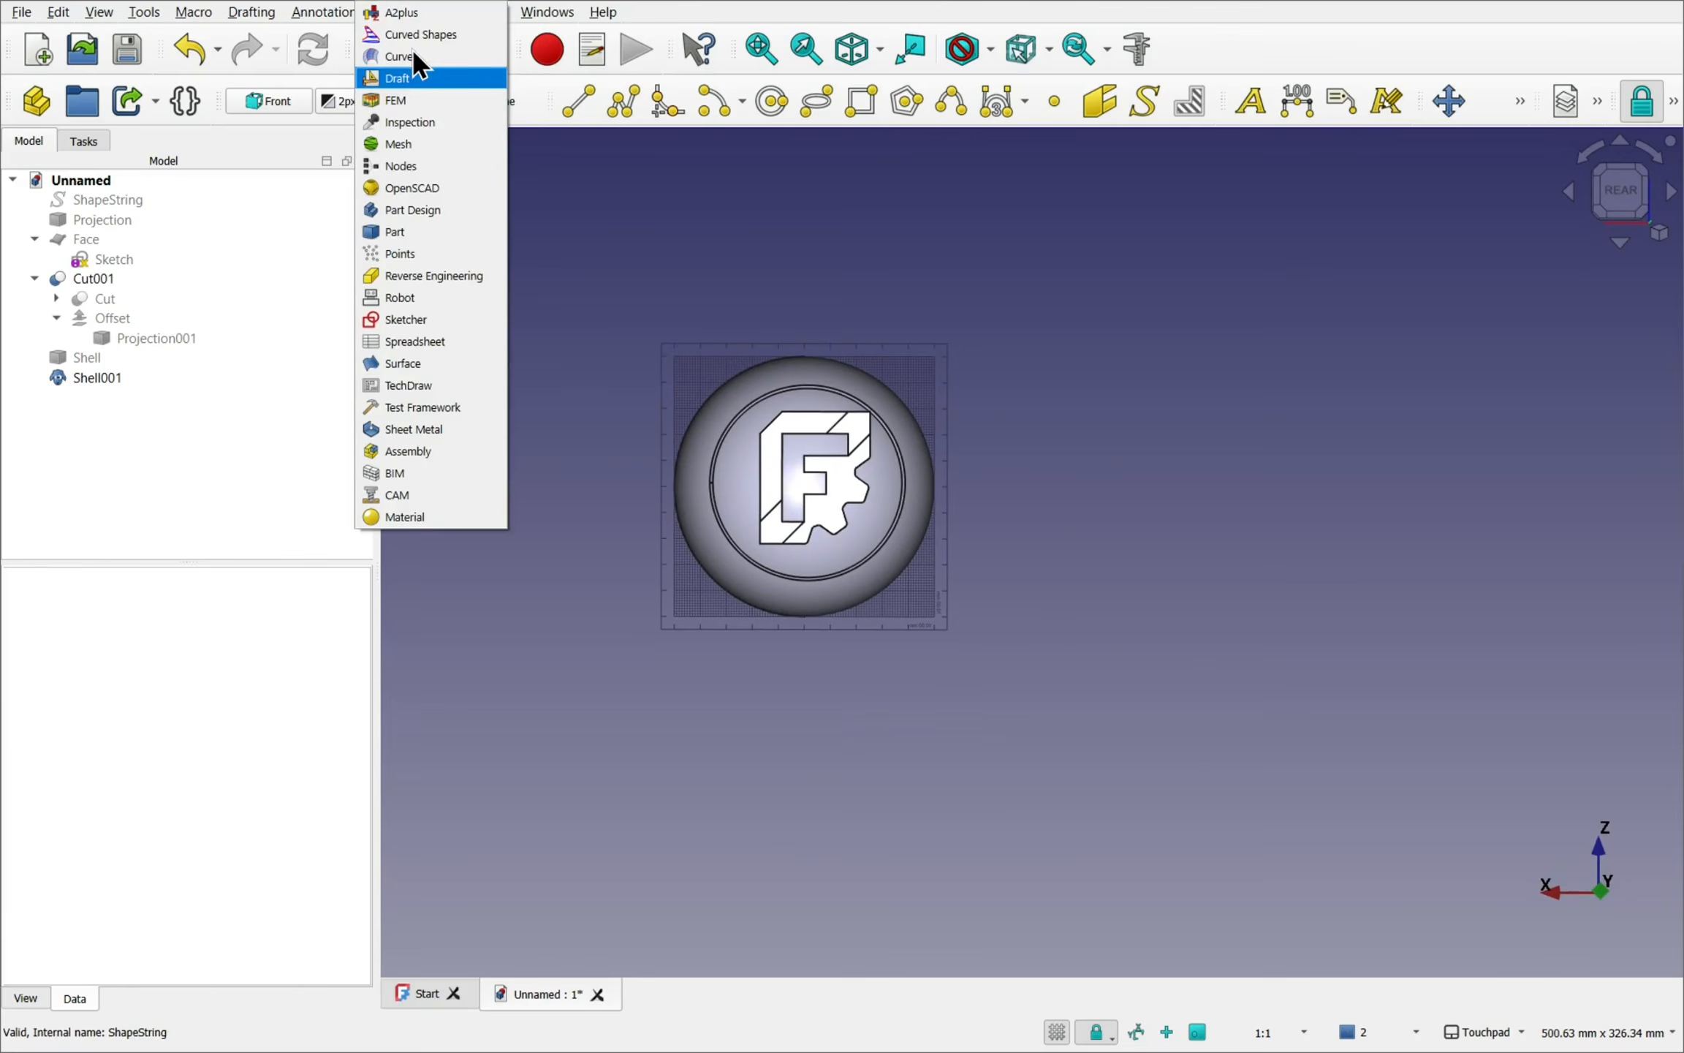
pyautogui.click(407, 231)
pyautogui.scroll(3, 617, 324)
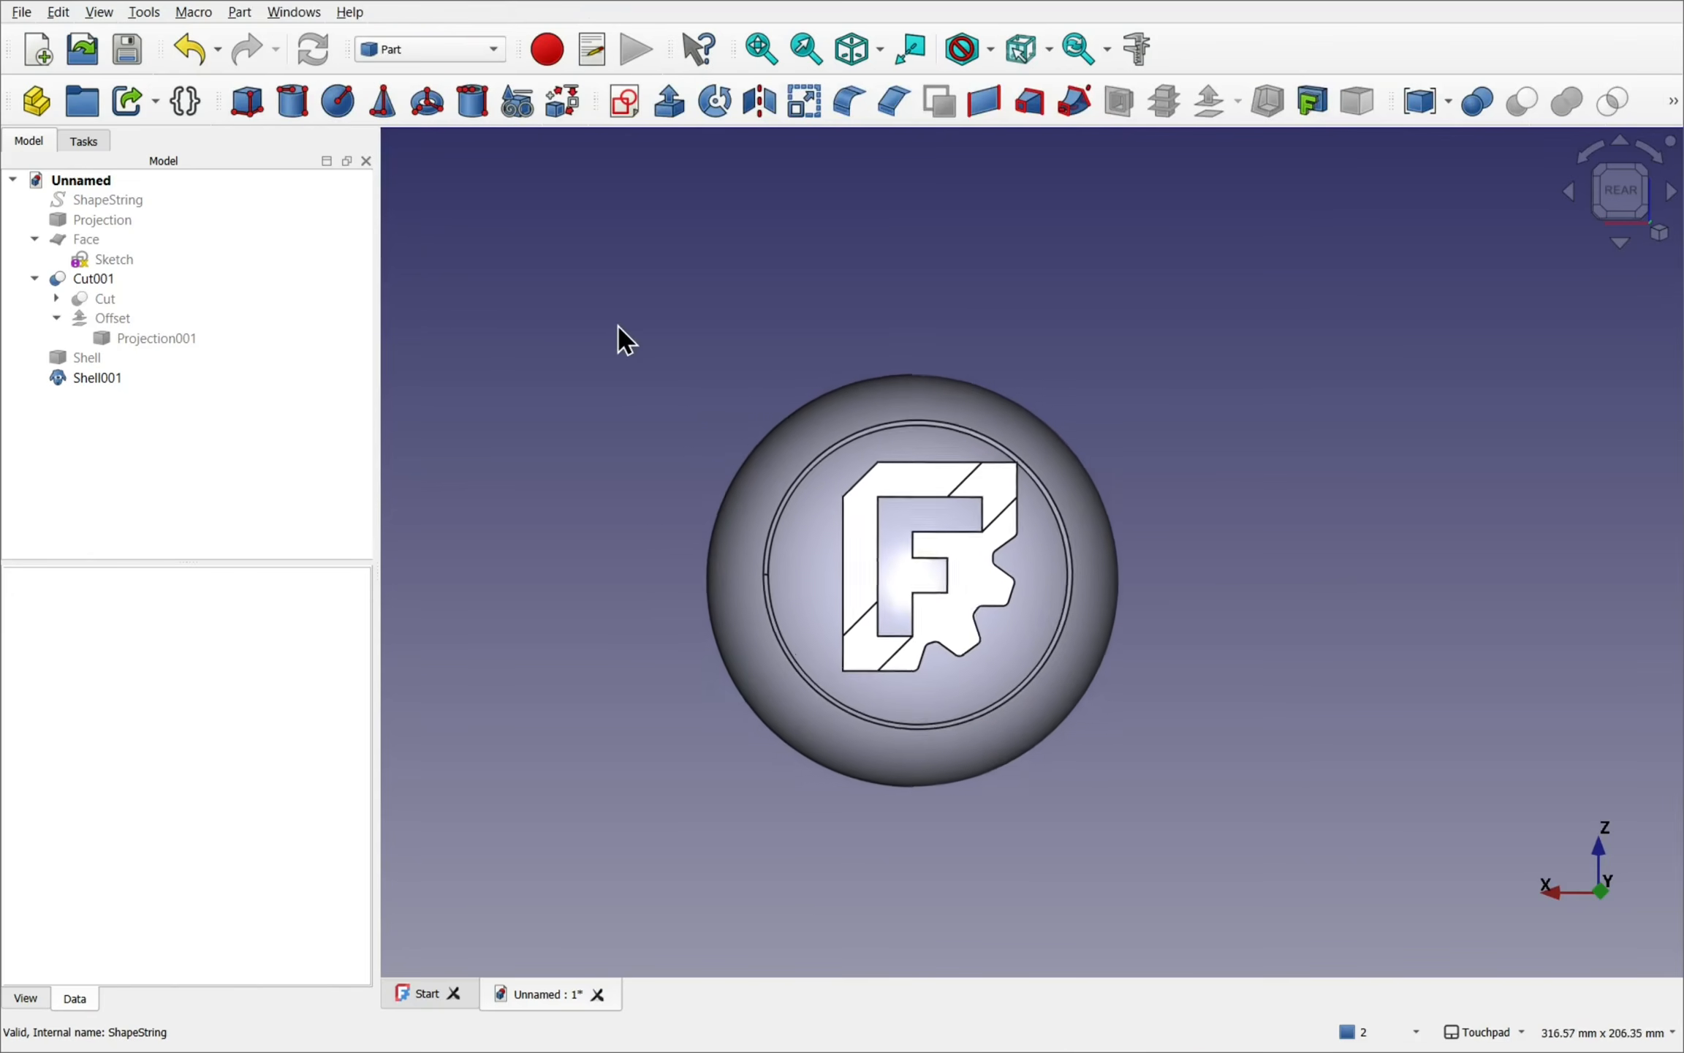
pyautogui.keyDown('alt'); pyautogui.moveTo(812, 320); pyautogui.dragTo(1042, 323); pyautogui.keyUp('alt')
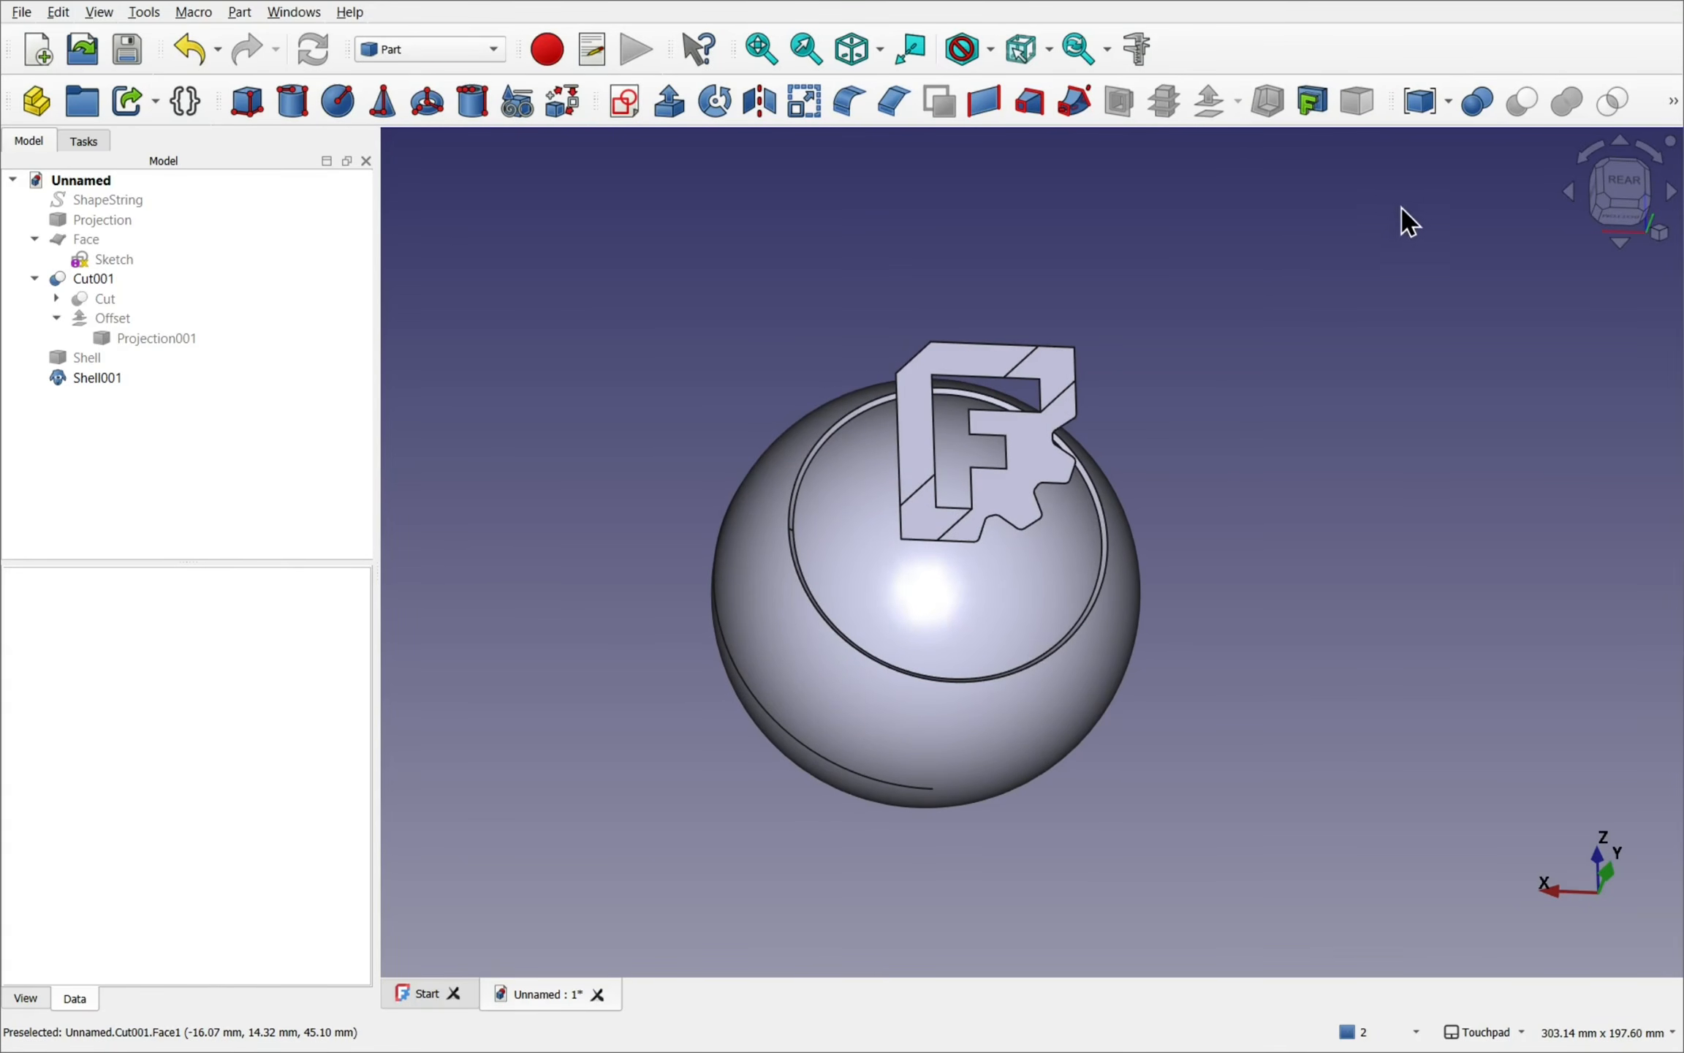
pyautogui.click(1324, 115)
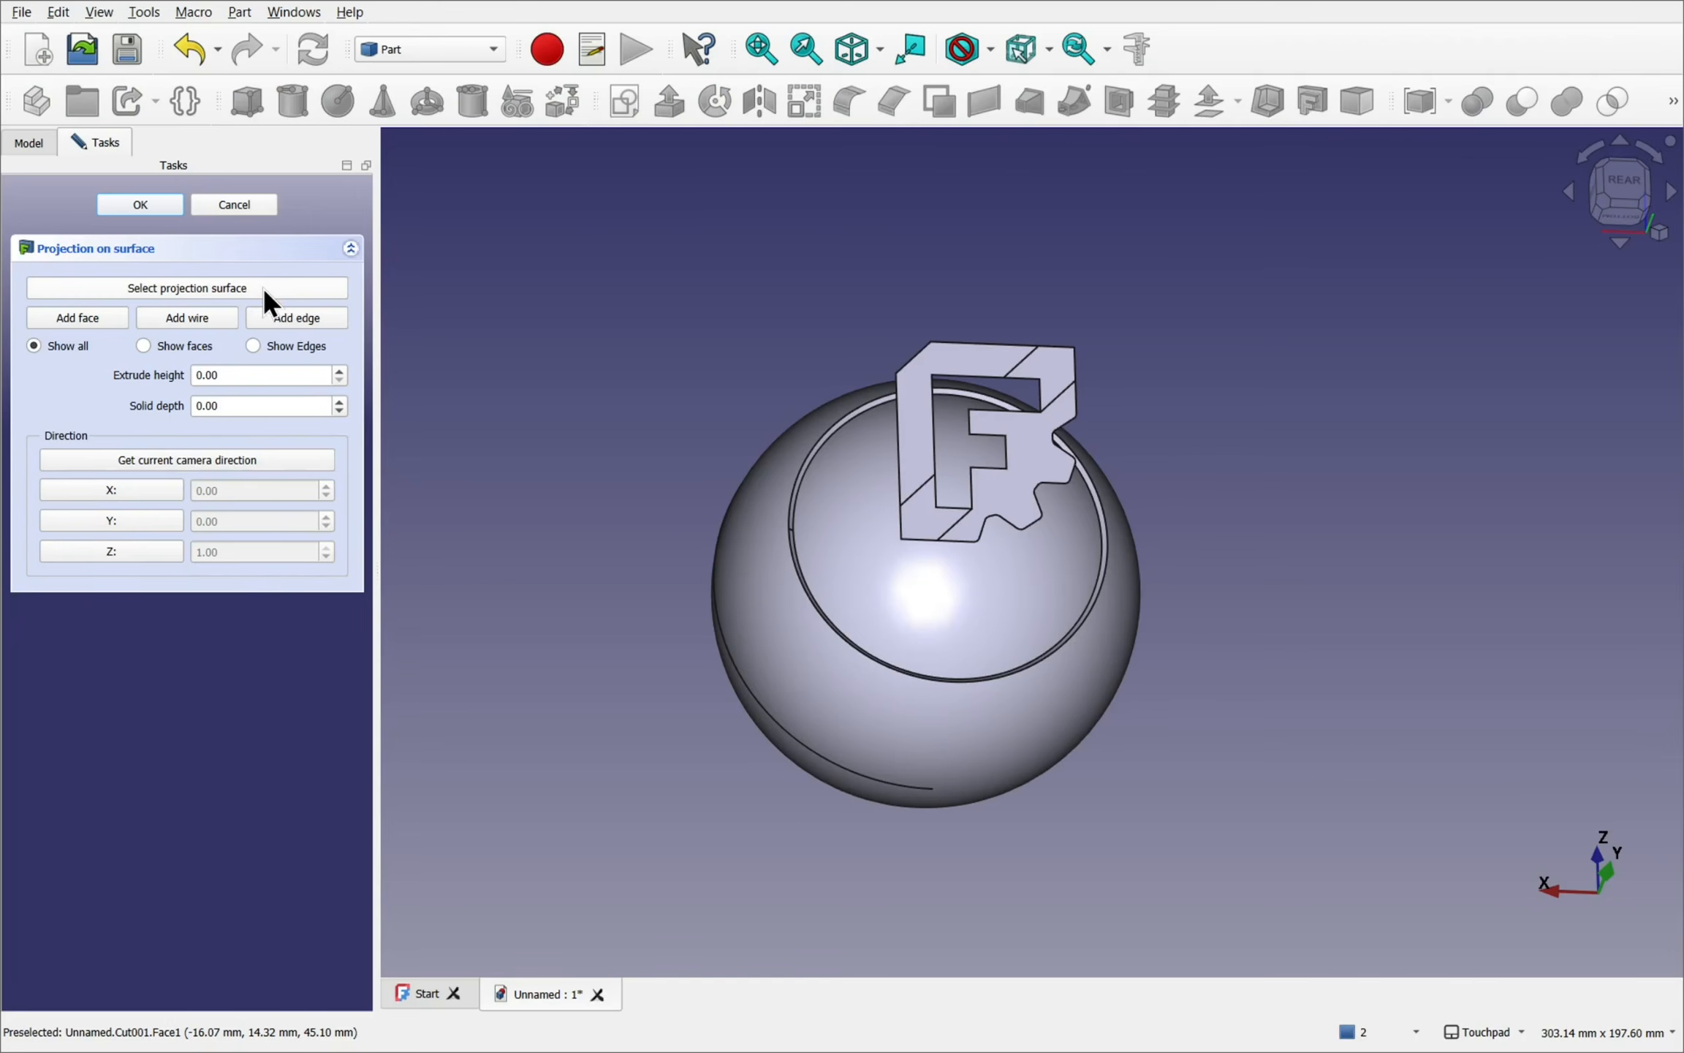
pyautogui.click(860, 561)
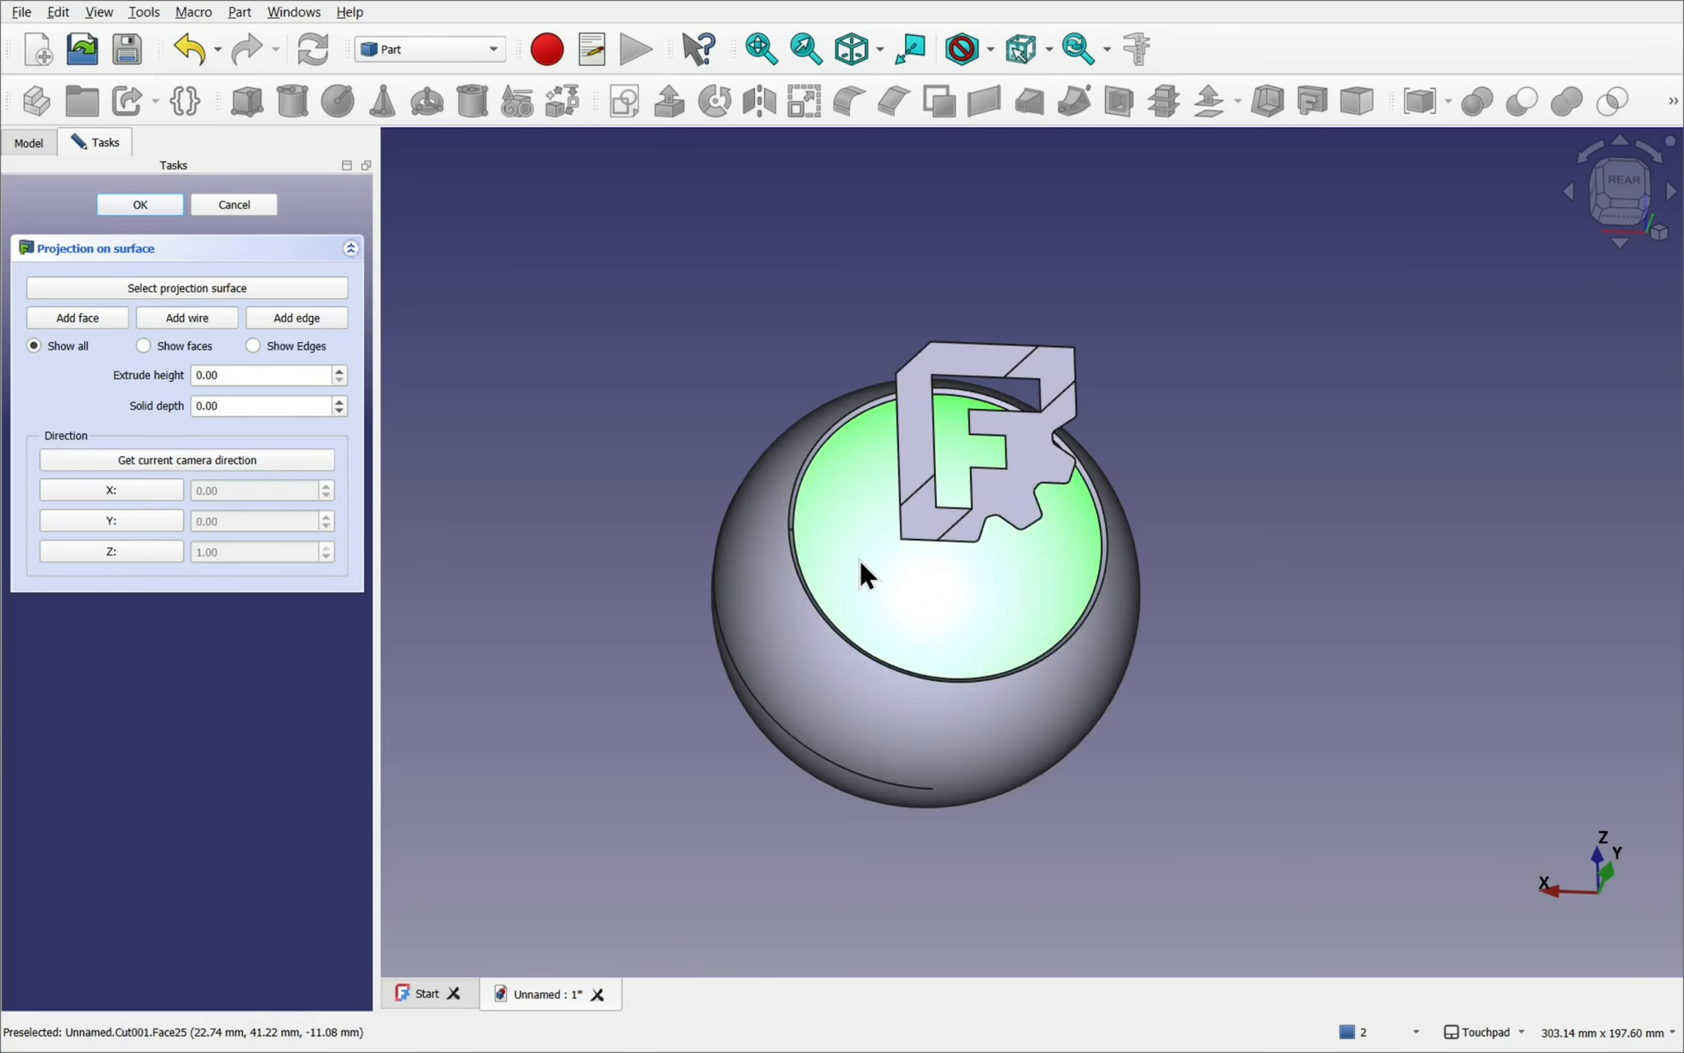
# - Add all the faces of the scaled logo clone and create the projection along the rear camera direction
pyautogui.click(77, 319)
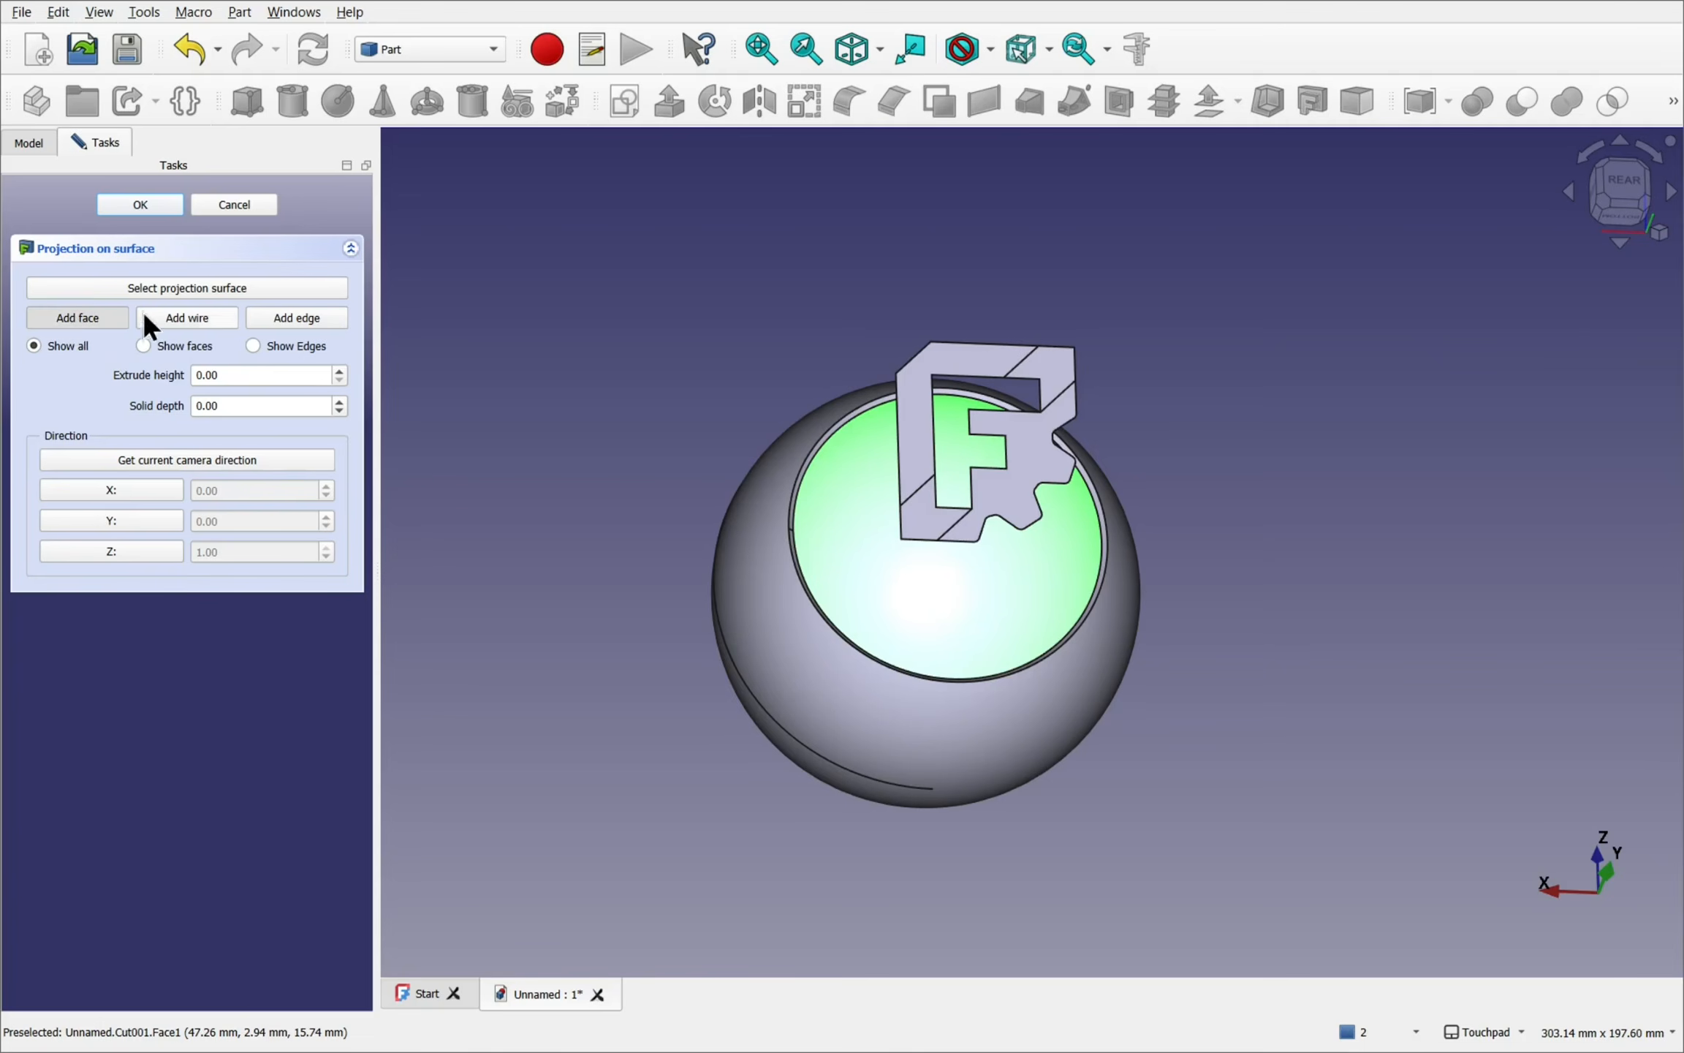
pyautogui.click(980, 361)
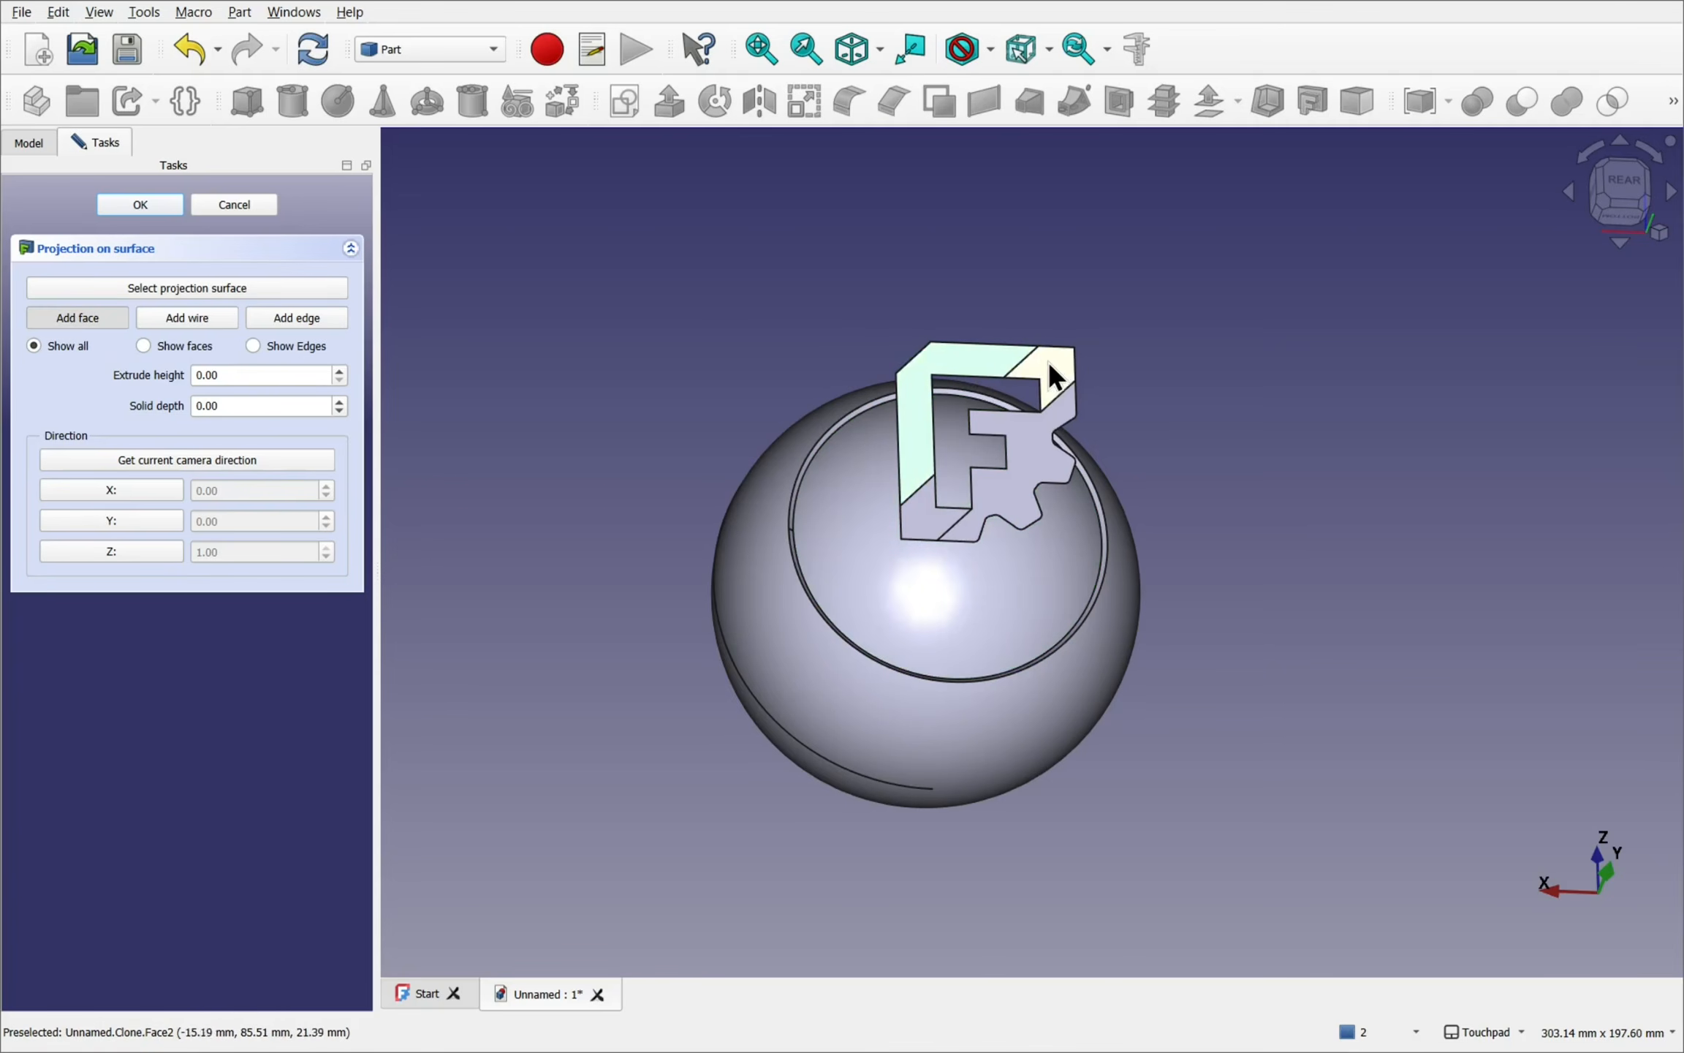
pyautogui.click(1036, 438)
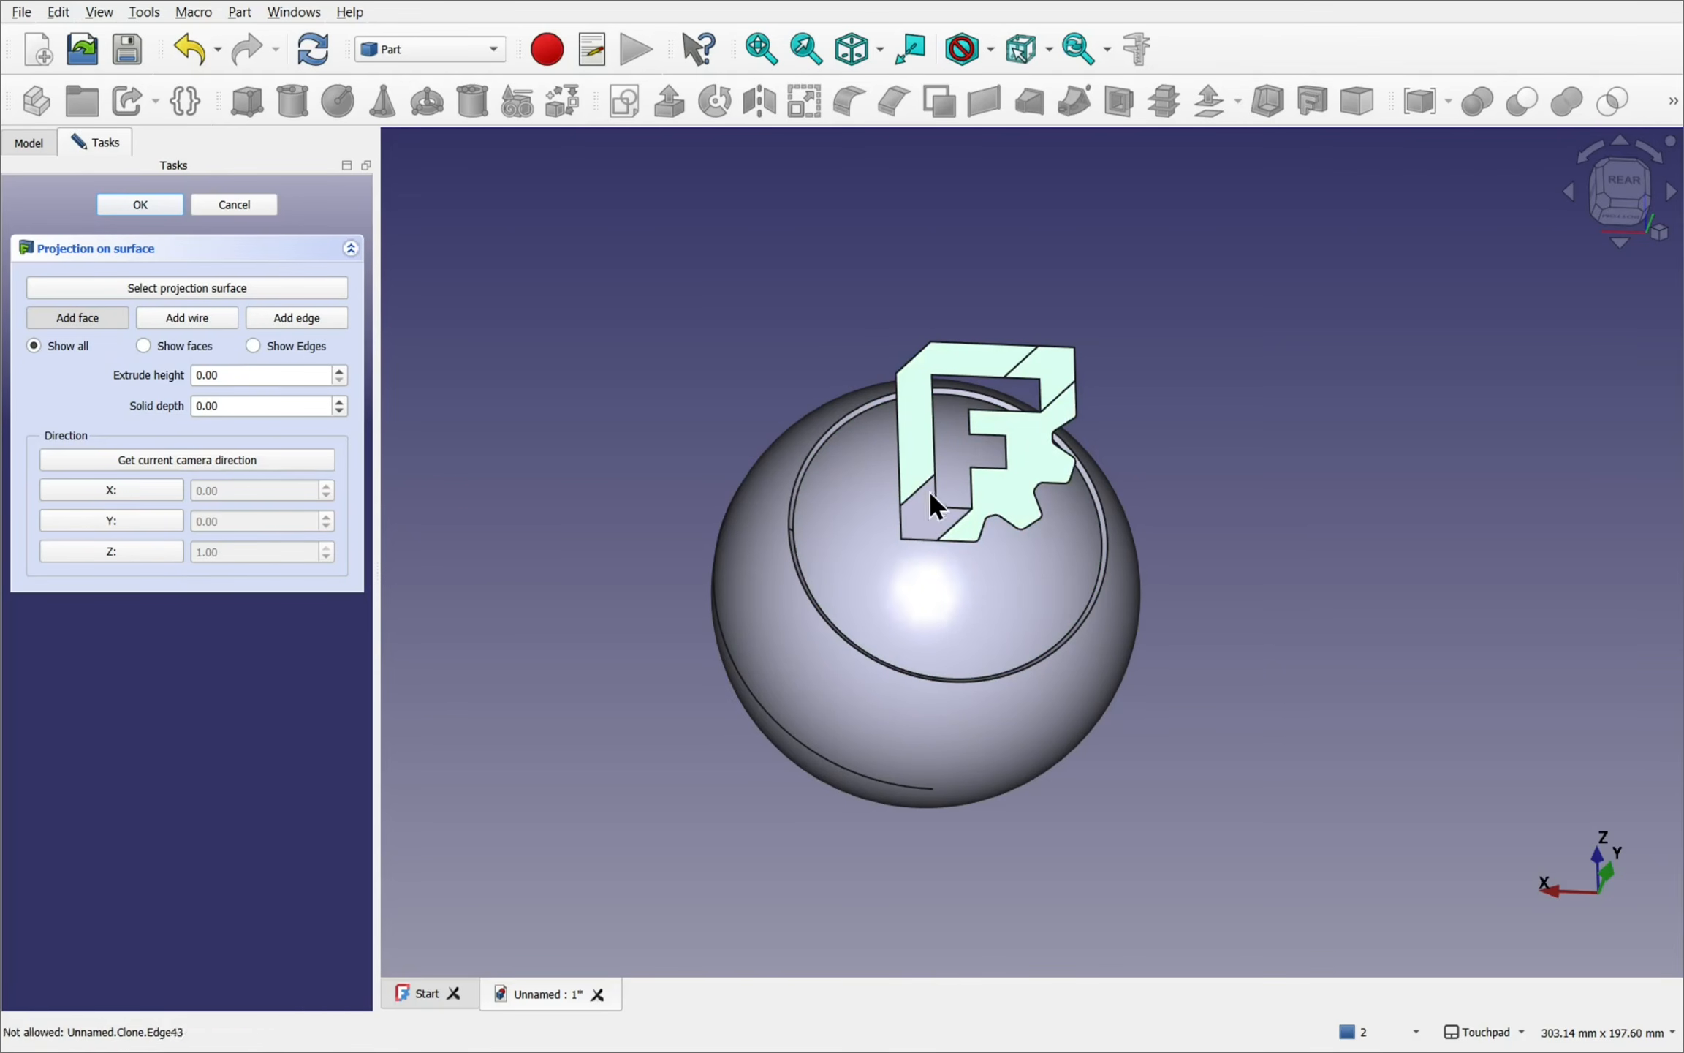
pyautogui.click(920, 521)
pyautogui.click(1625, 184)
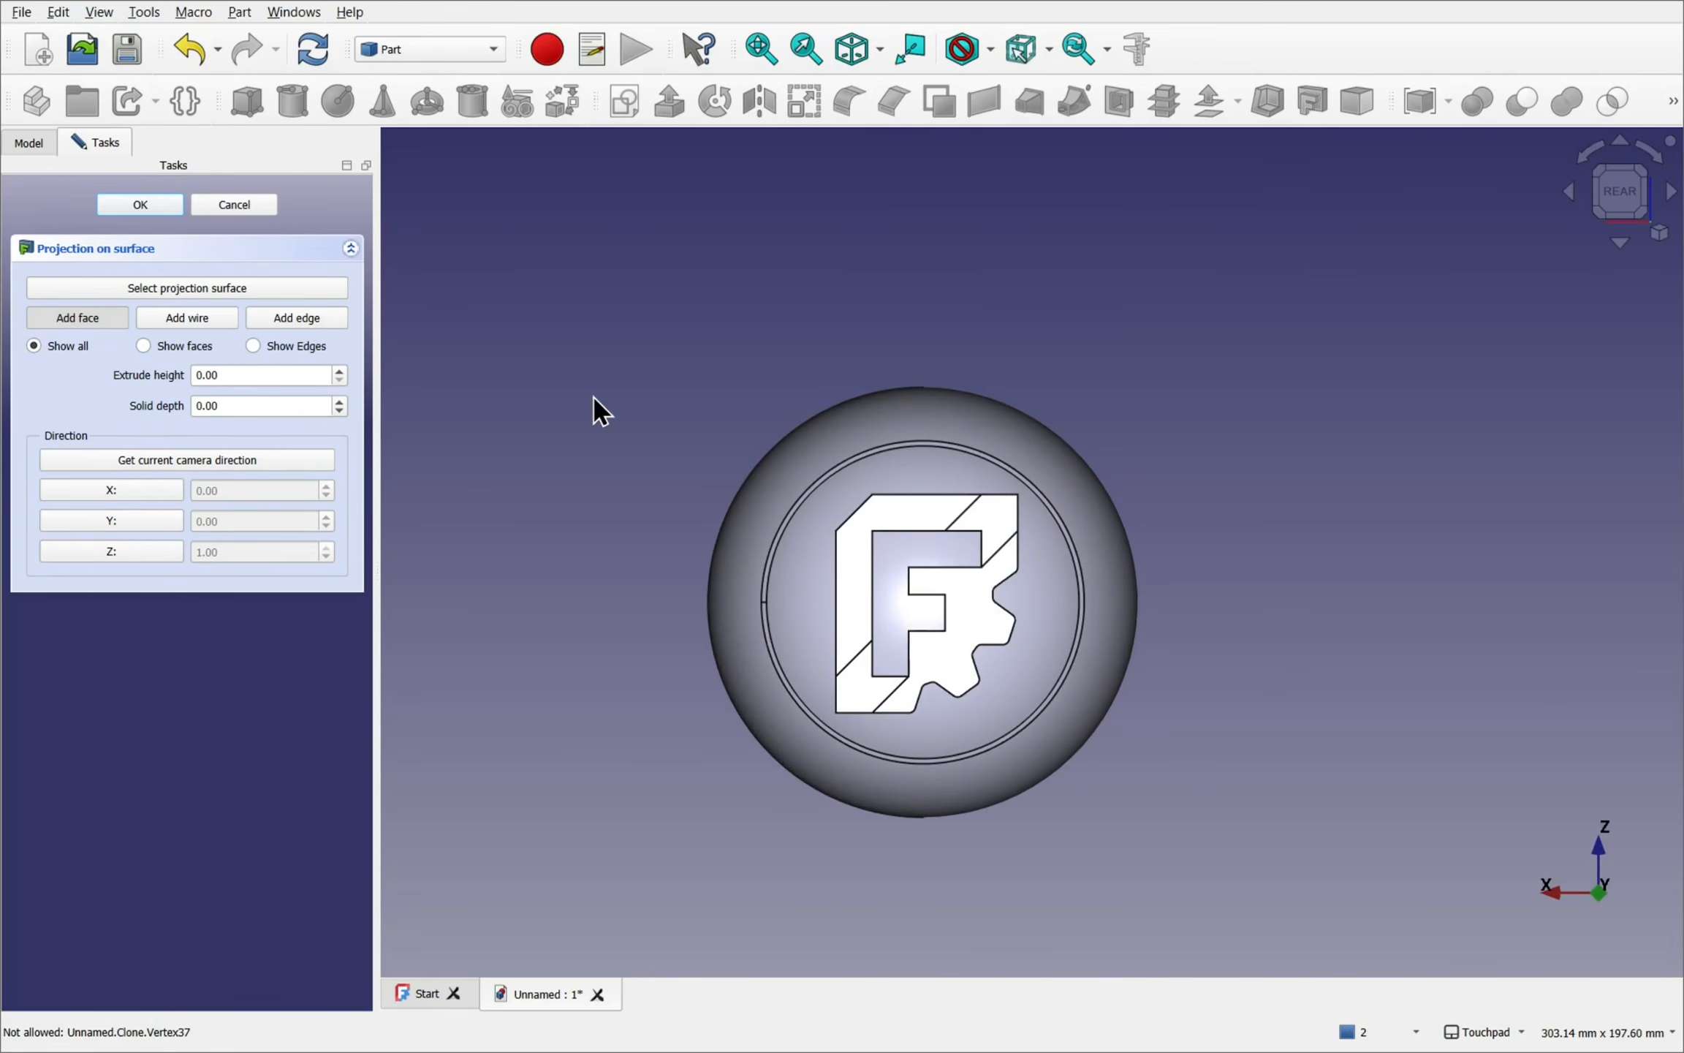
pyautogui.click(155, 468)
pyautogui.click(121, 203)
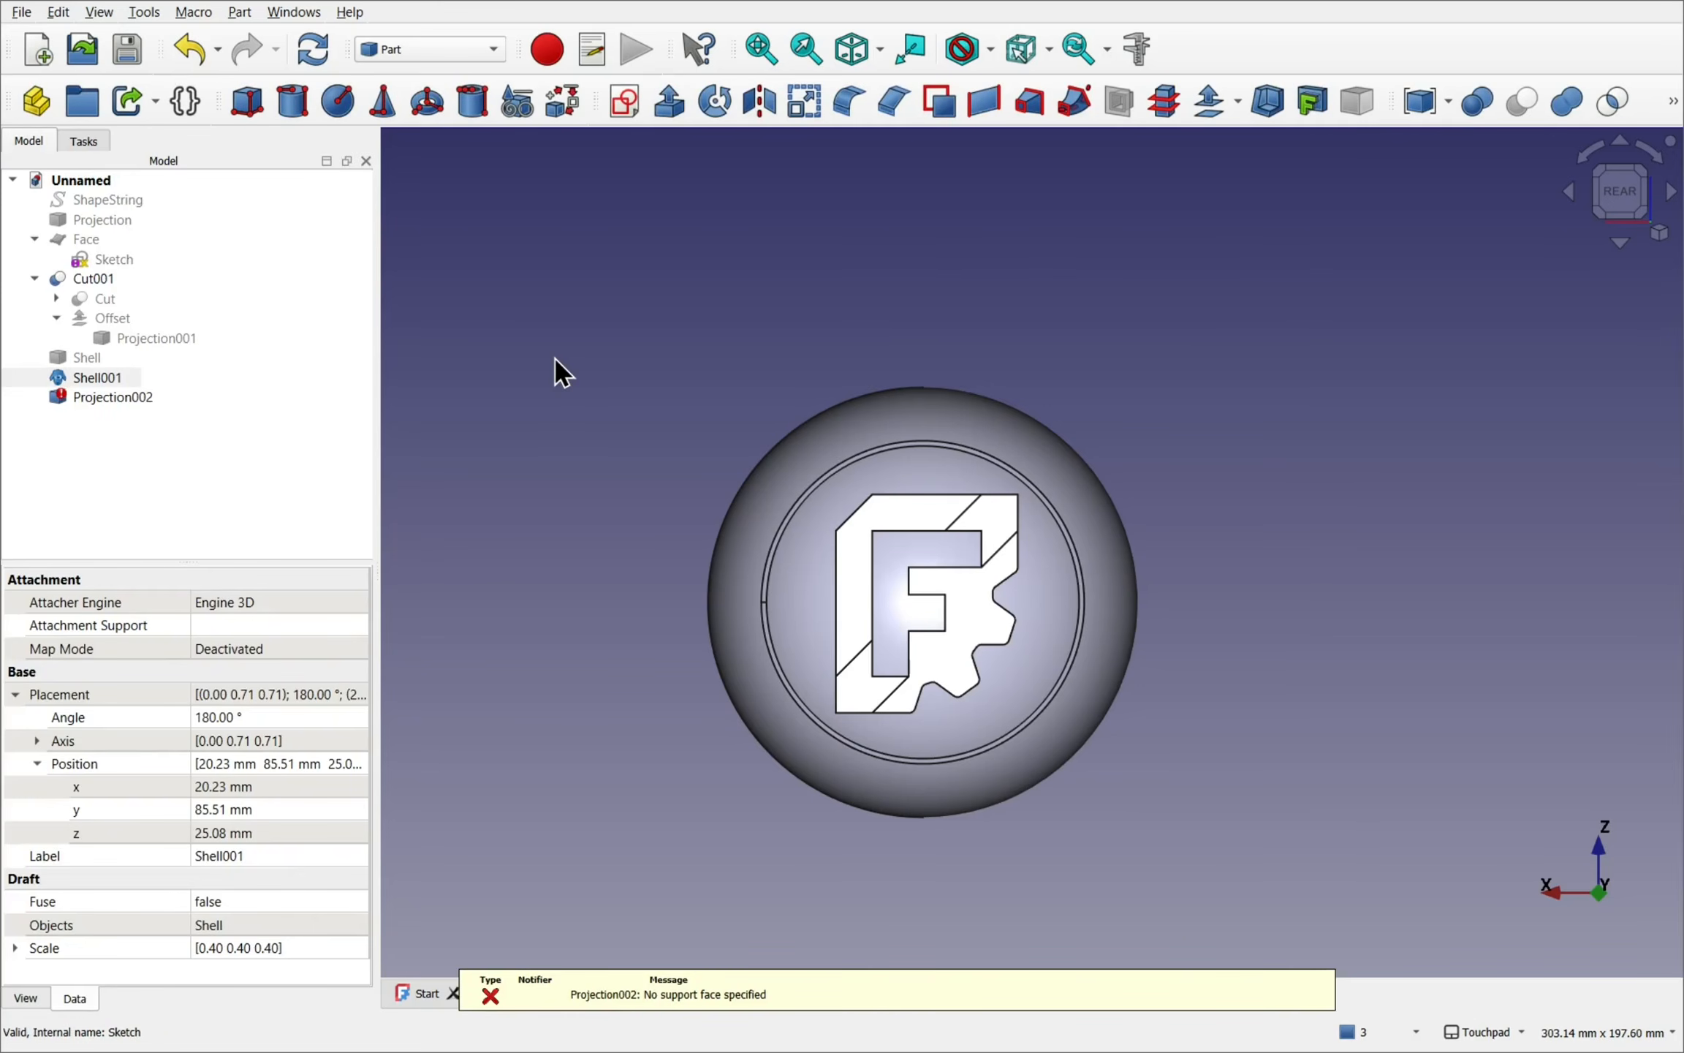
# - Set the new logo projection's Support Face to the circular recess face, Face25 of Cut001
pyautogui.moveTo(632, 412)
pyautogui.keyDown('alt'); pyautogui.mouseDown()
pyautogui.moveTo(871, 434)
pyautogui.moveTo(639, 388)
pyautogui.mouseUp(); pyautogui.keyUp('alt')
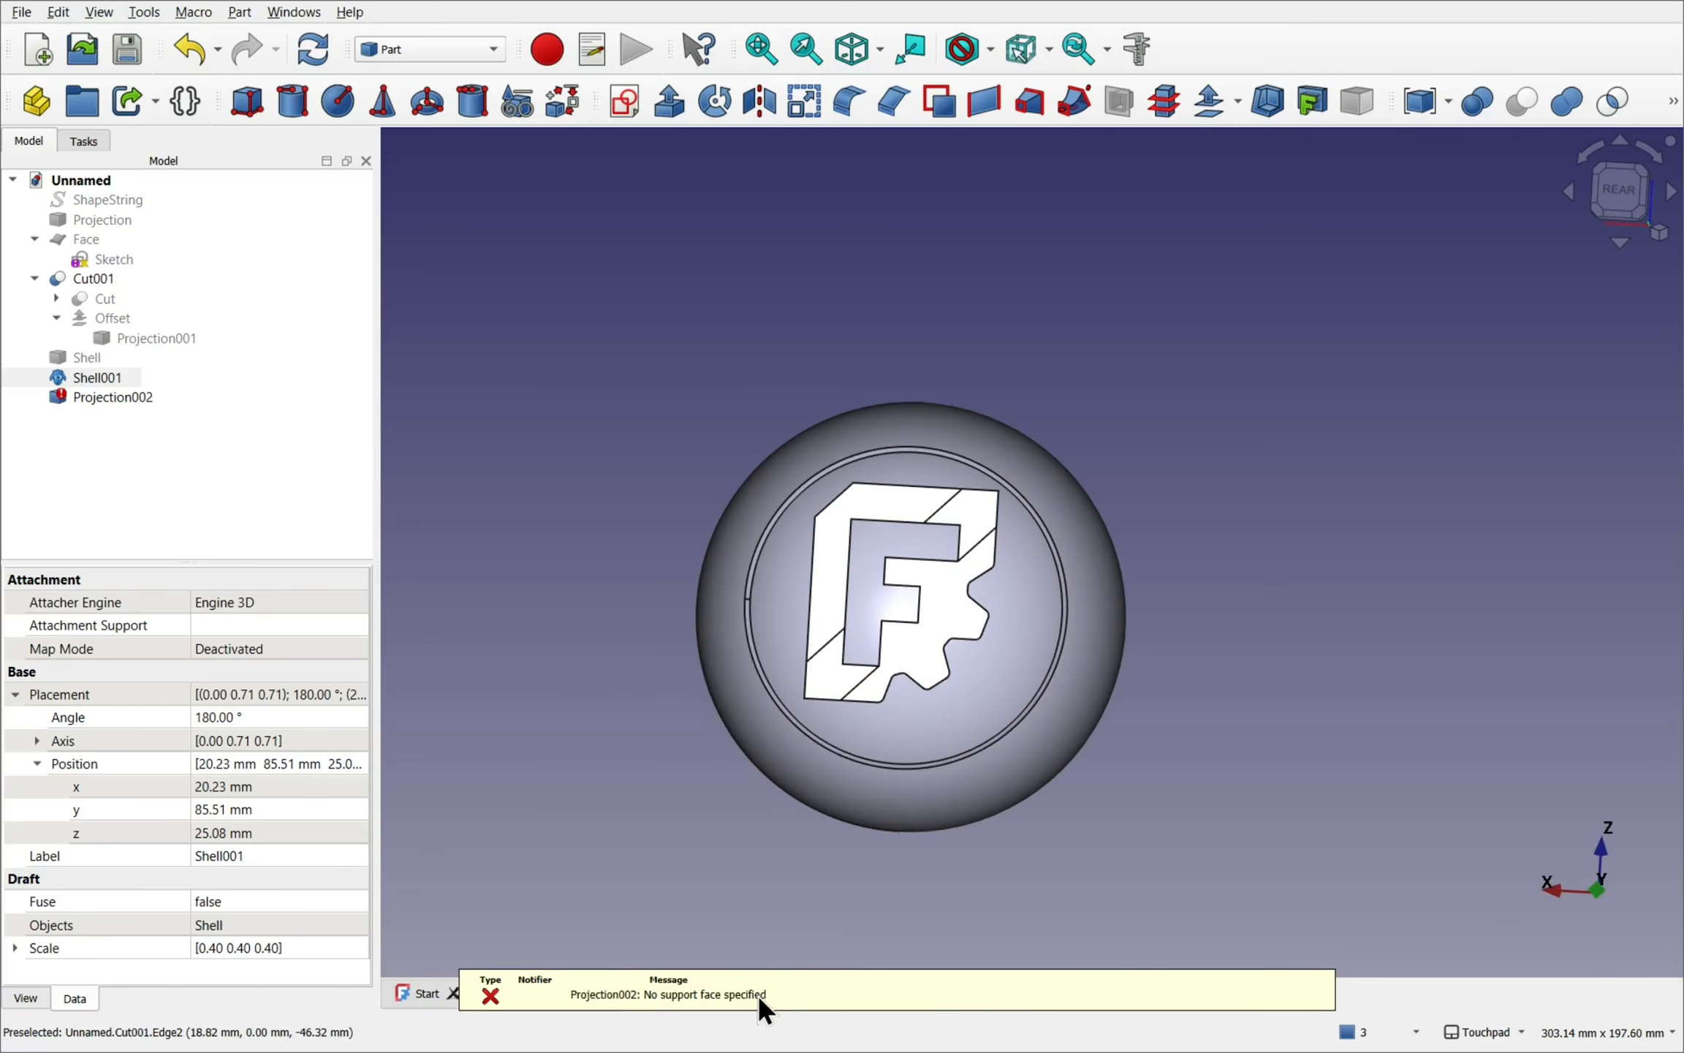
pyautogui.click(114, 400)
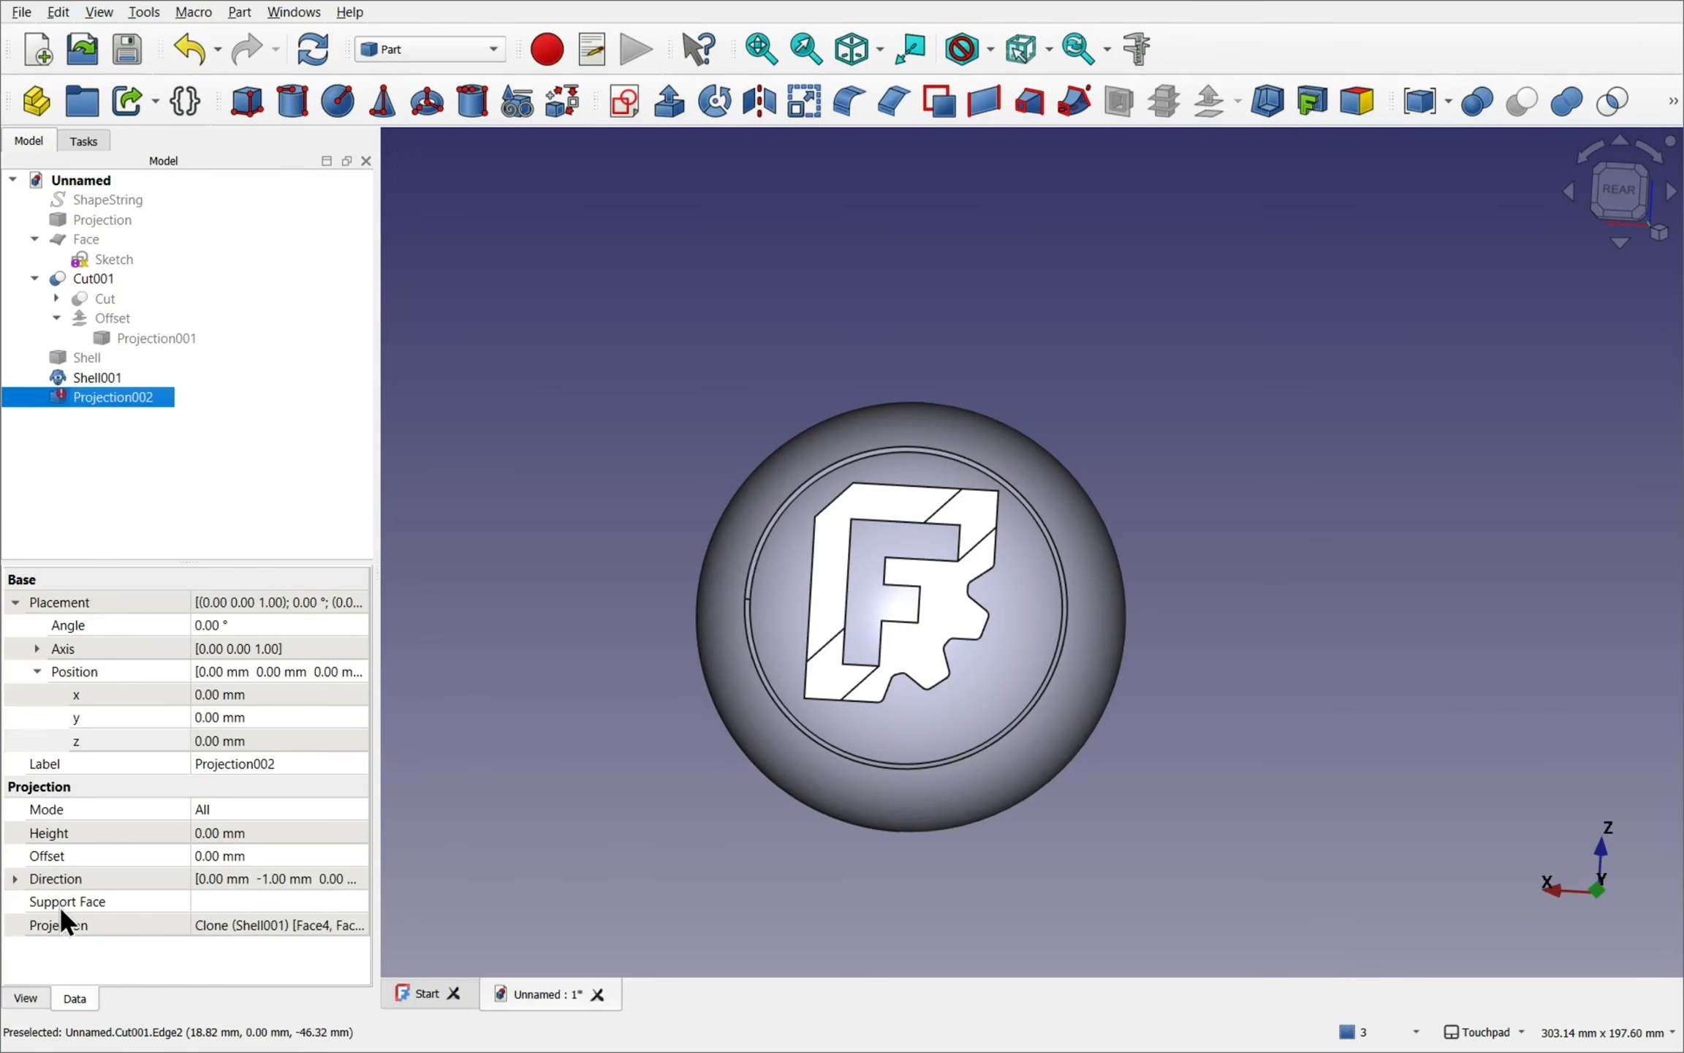
pyautogui.click(253, 899)
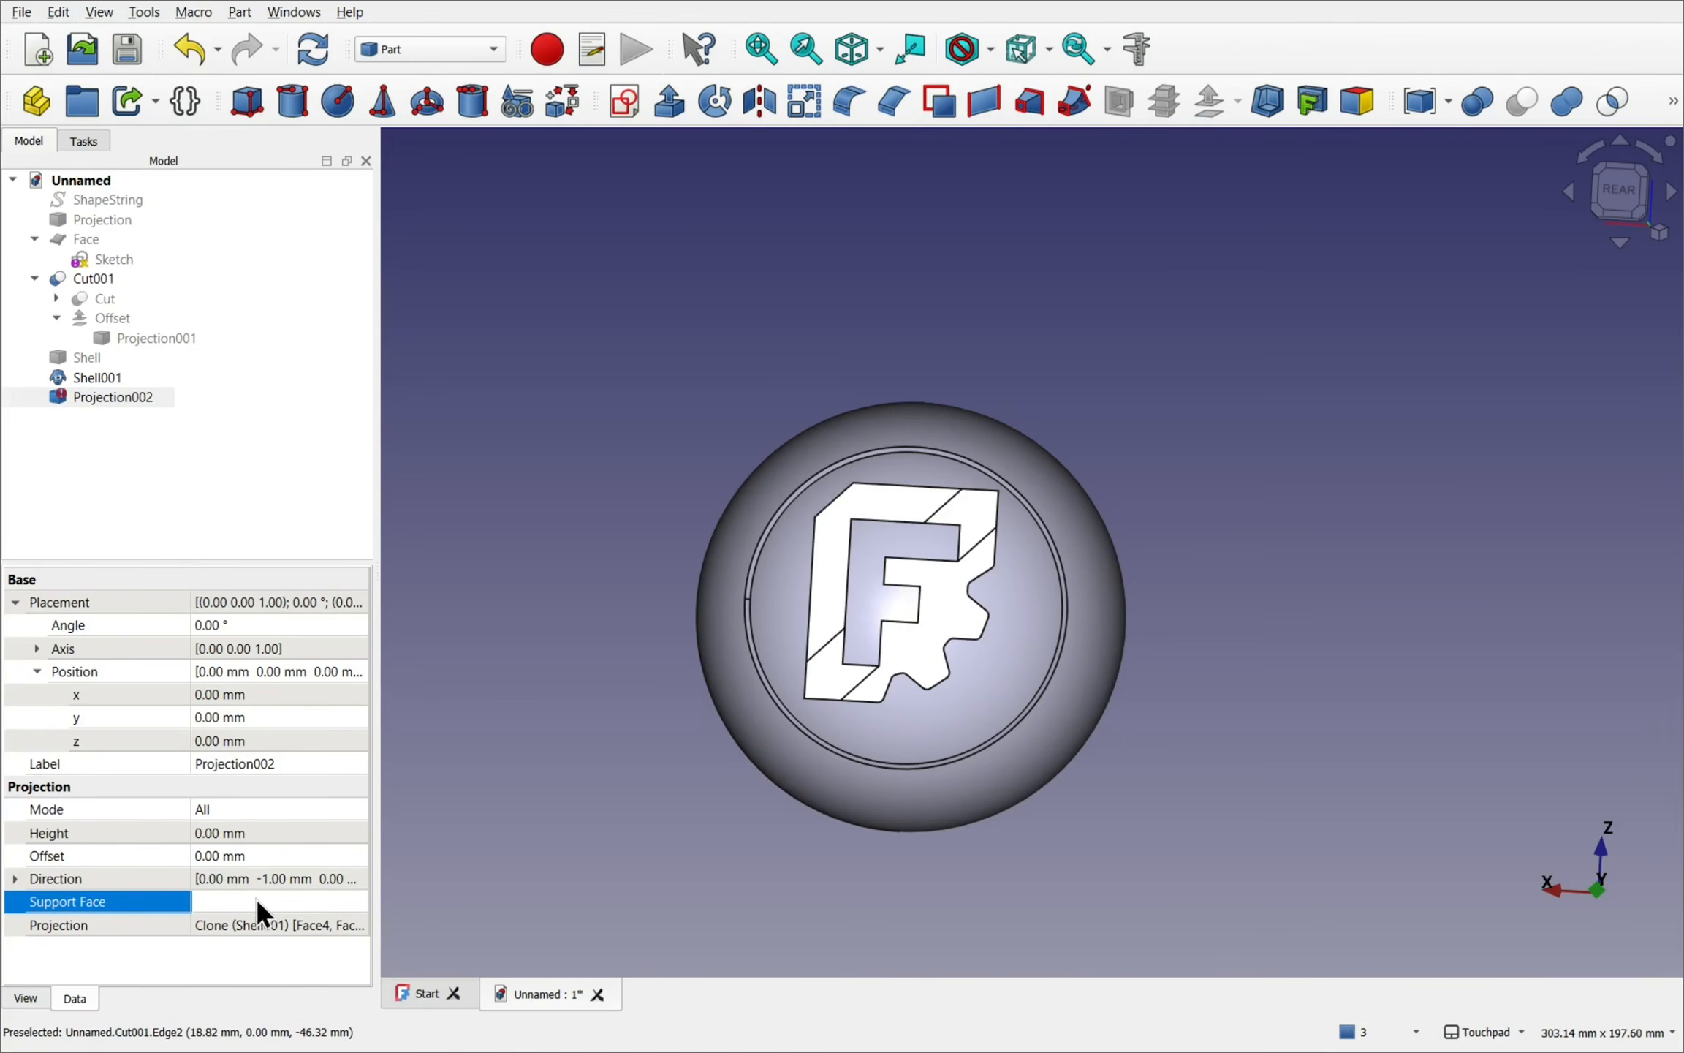
pyautogui.click(358, 905)
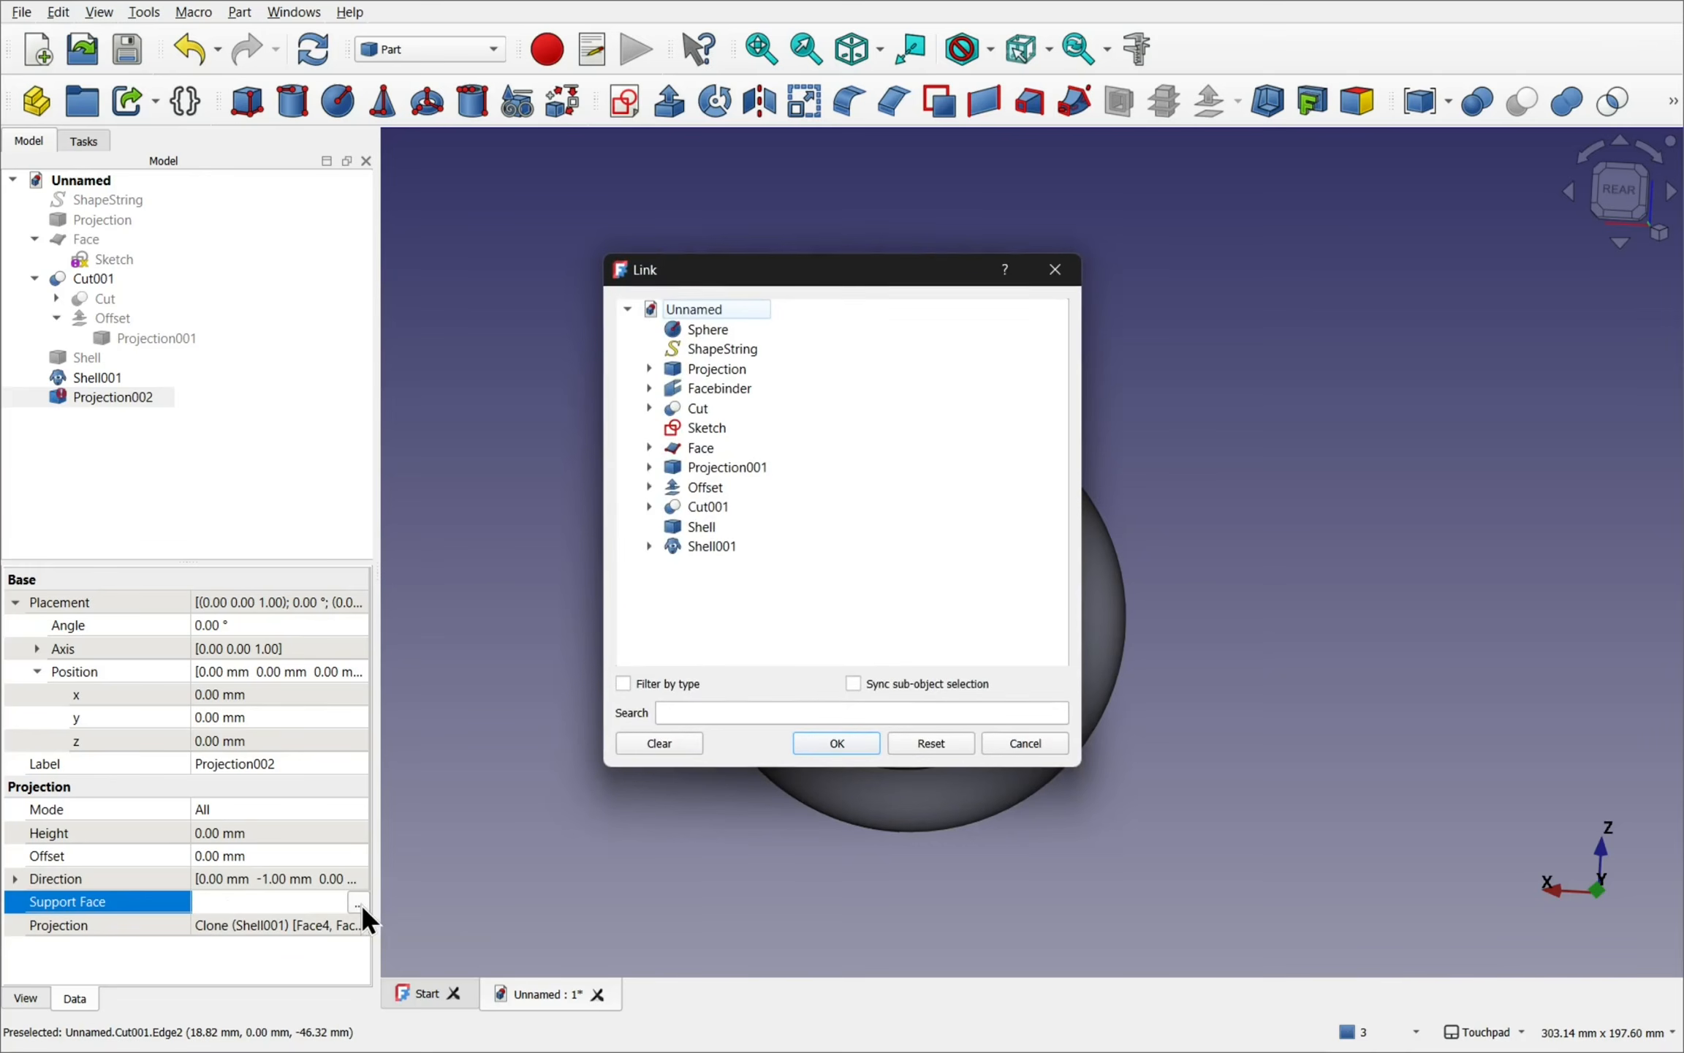
pyautogui.moveTo(932, 281); pyautogui.dragTo(585, 308)
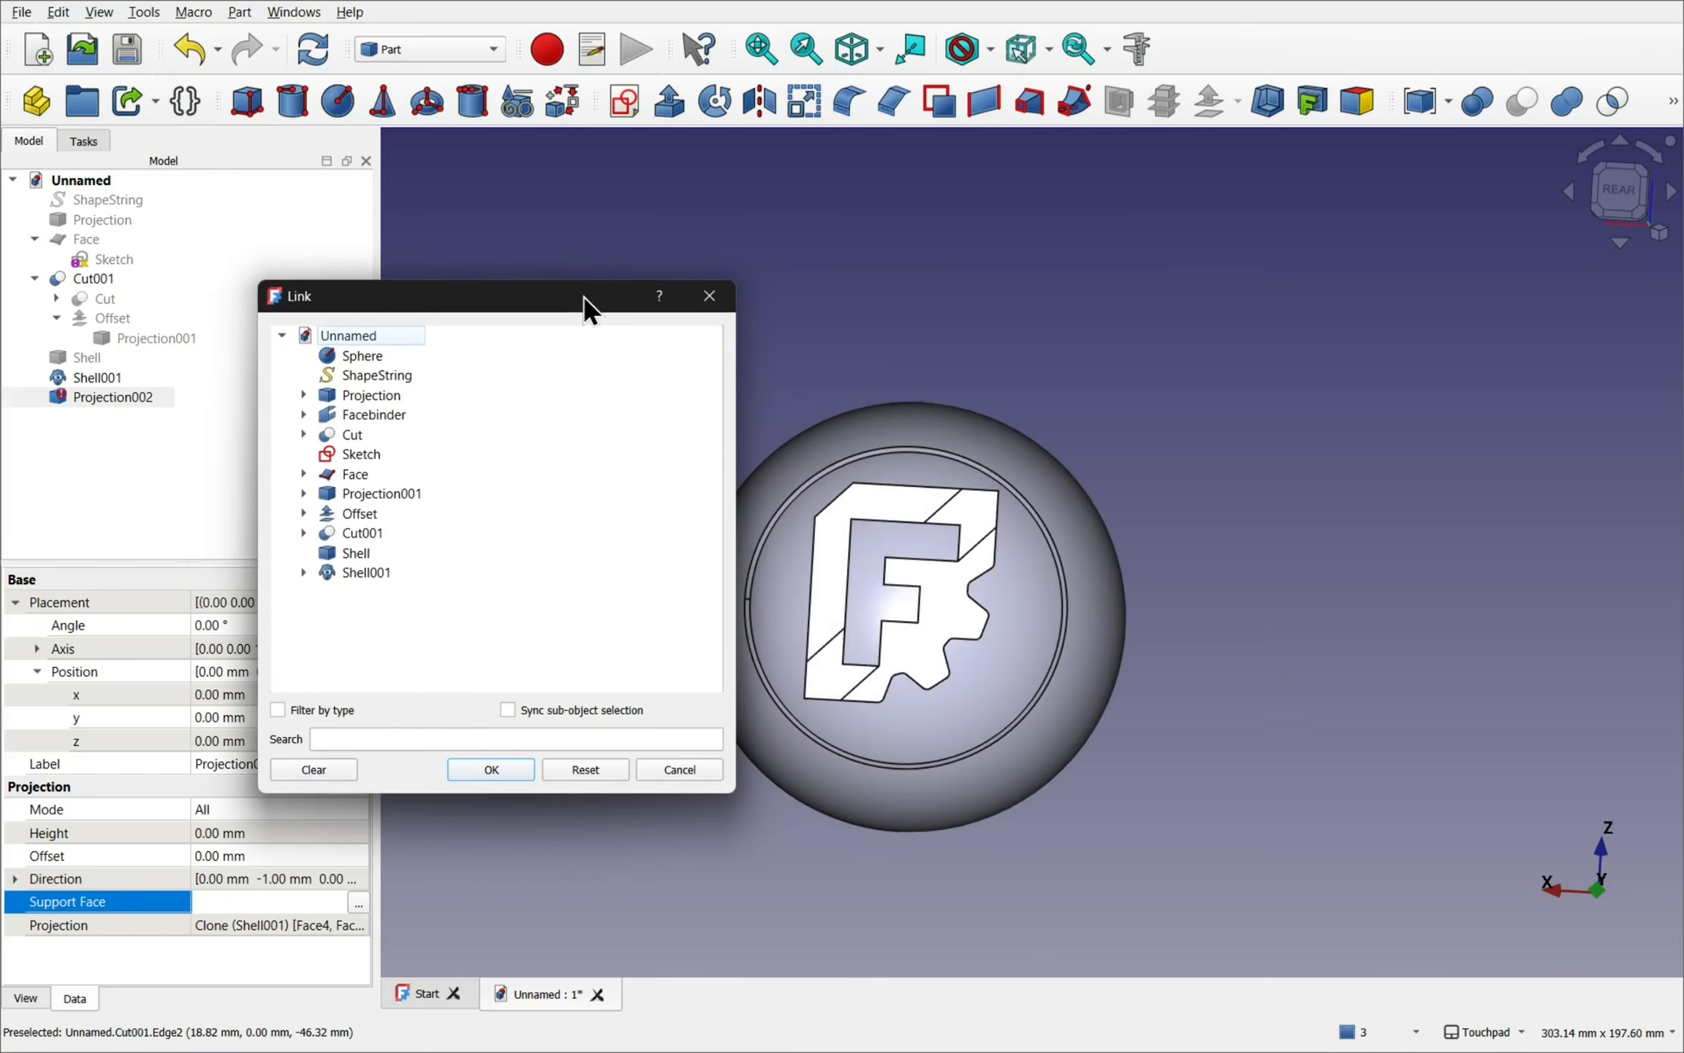
pyautogui.click(1028, 640)
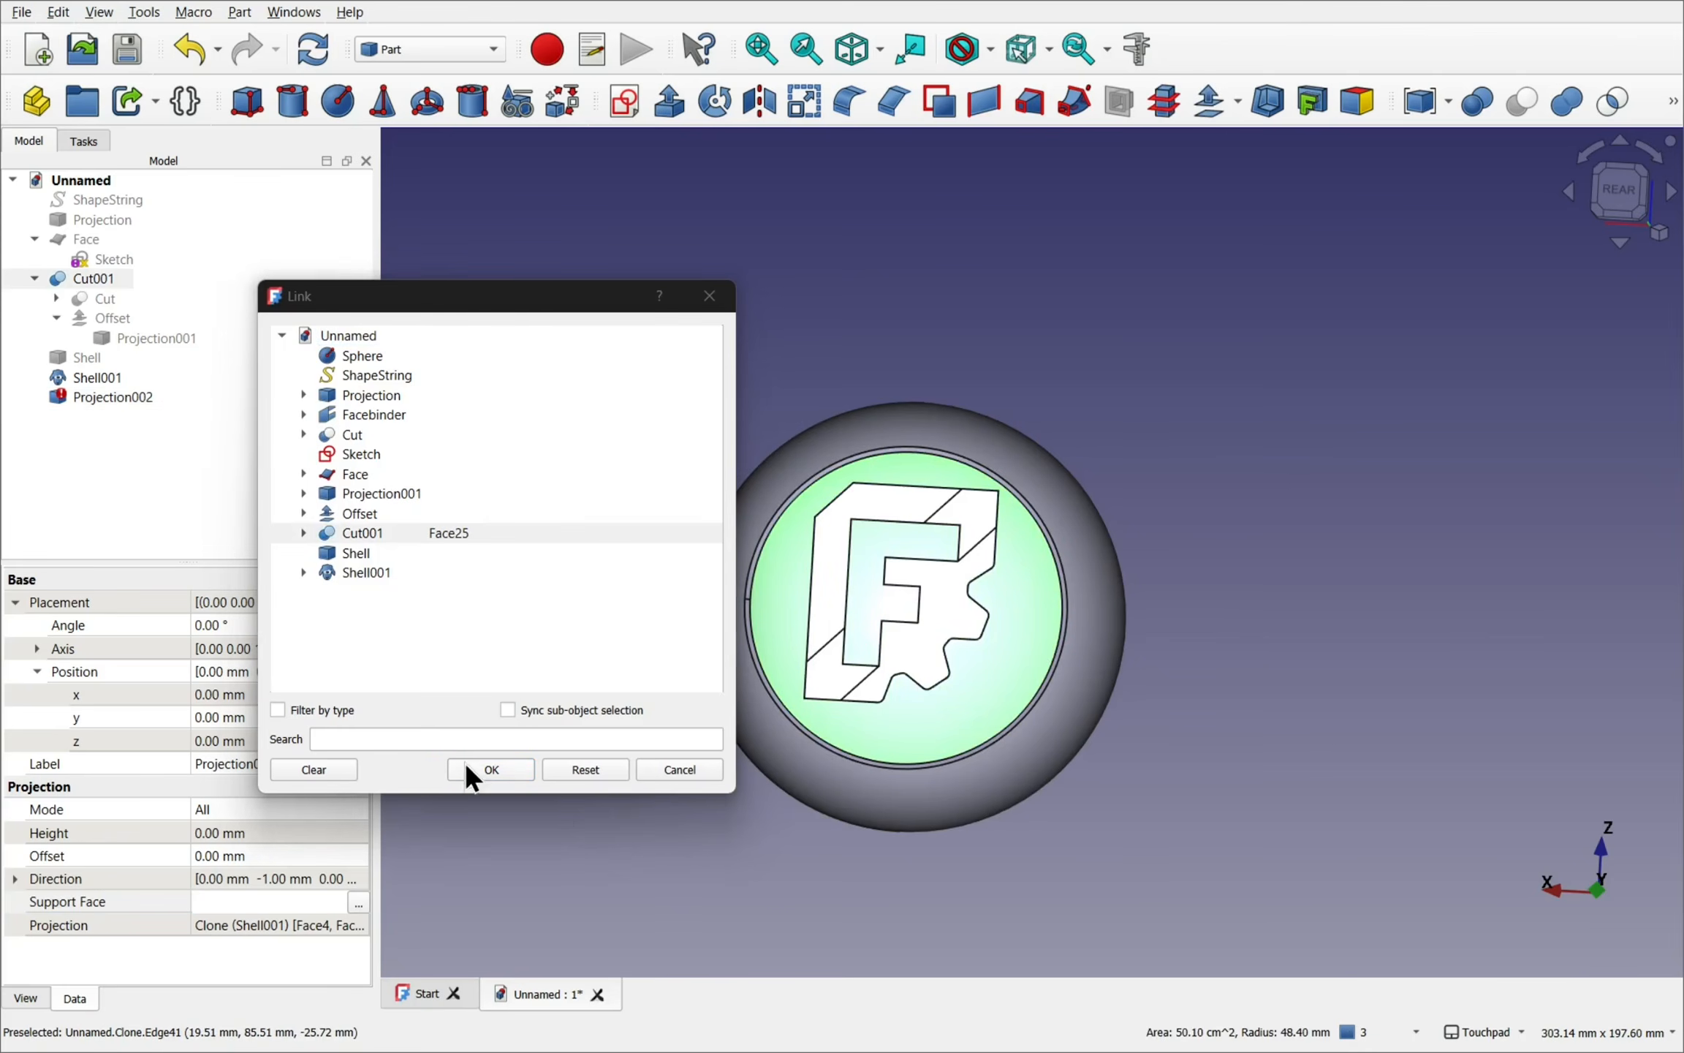
pyautogui.click(482, 769)
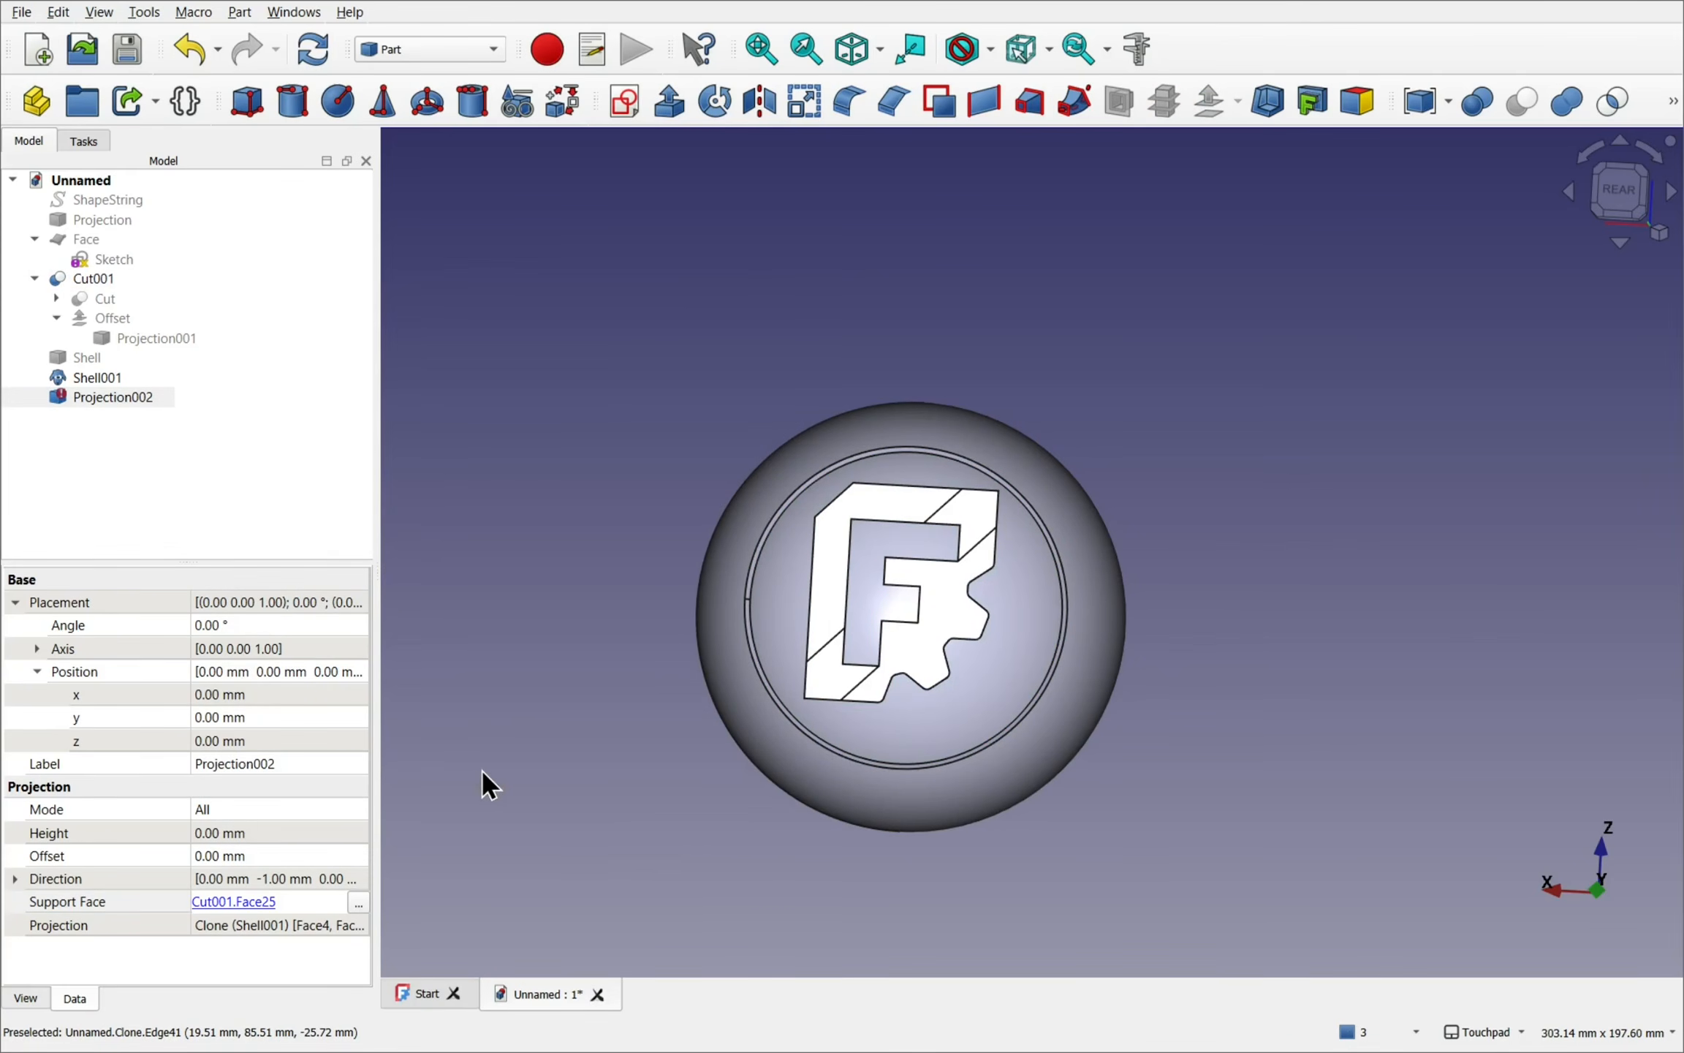
pyautogui.click(704, 744)
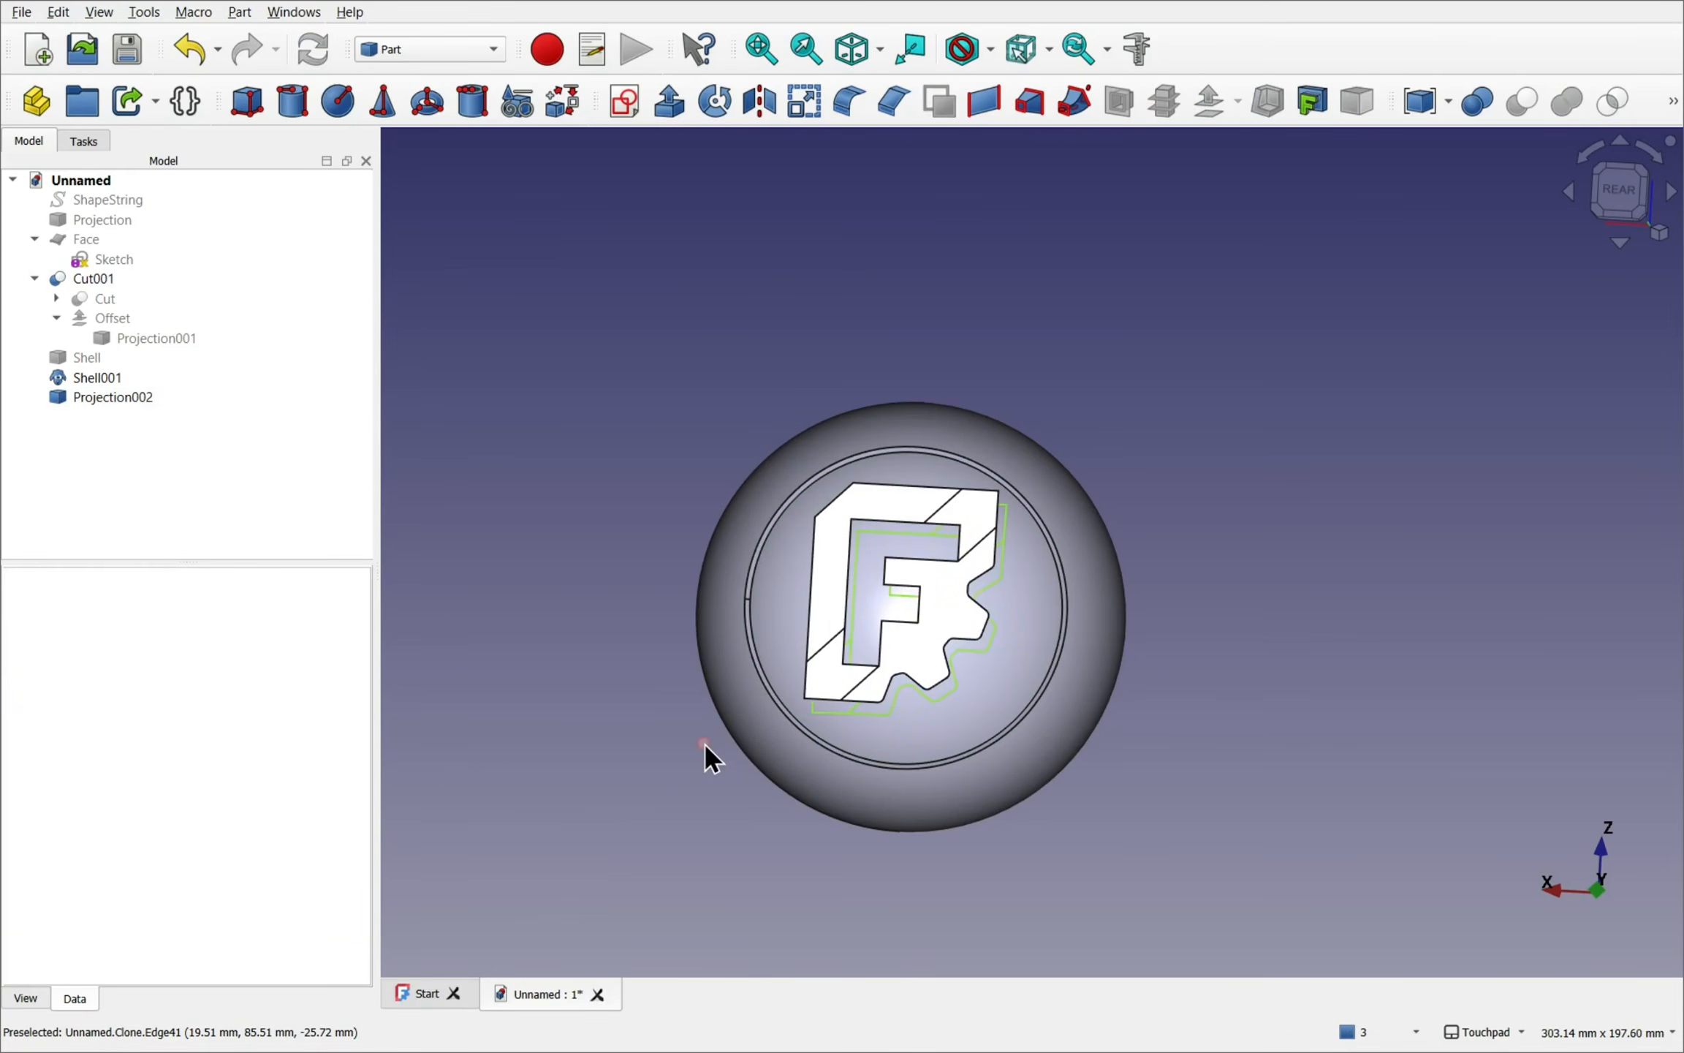
# - Hide the scaled logo clone floating behind the sphere
pyautogui.keyDown('alt'); pyautogui.moveTo(705, 743); pyautogui.dragTo(915, 672); pyautogui.keyUp('alt')
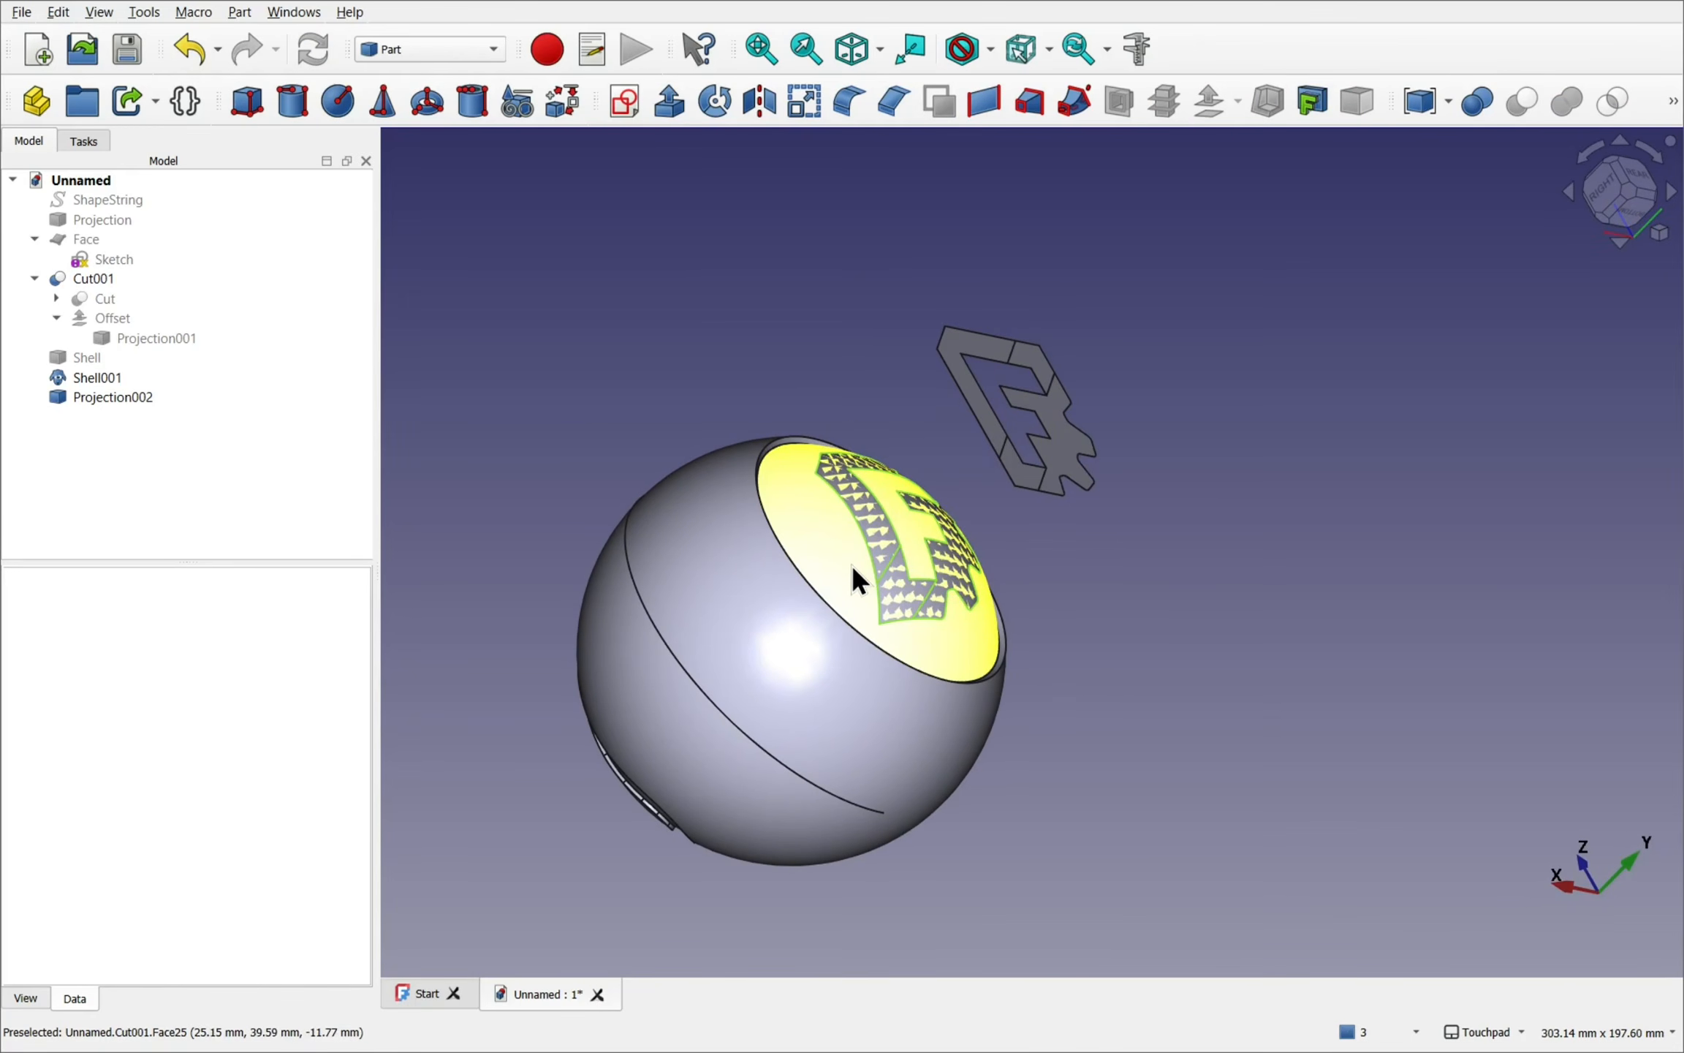
pyautogui.keyDown('alt'); pyautogui.moveTo(853, 568); pyautogui.dragTo(1063, 595); pyautogui.keyUp('alt')
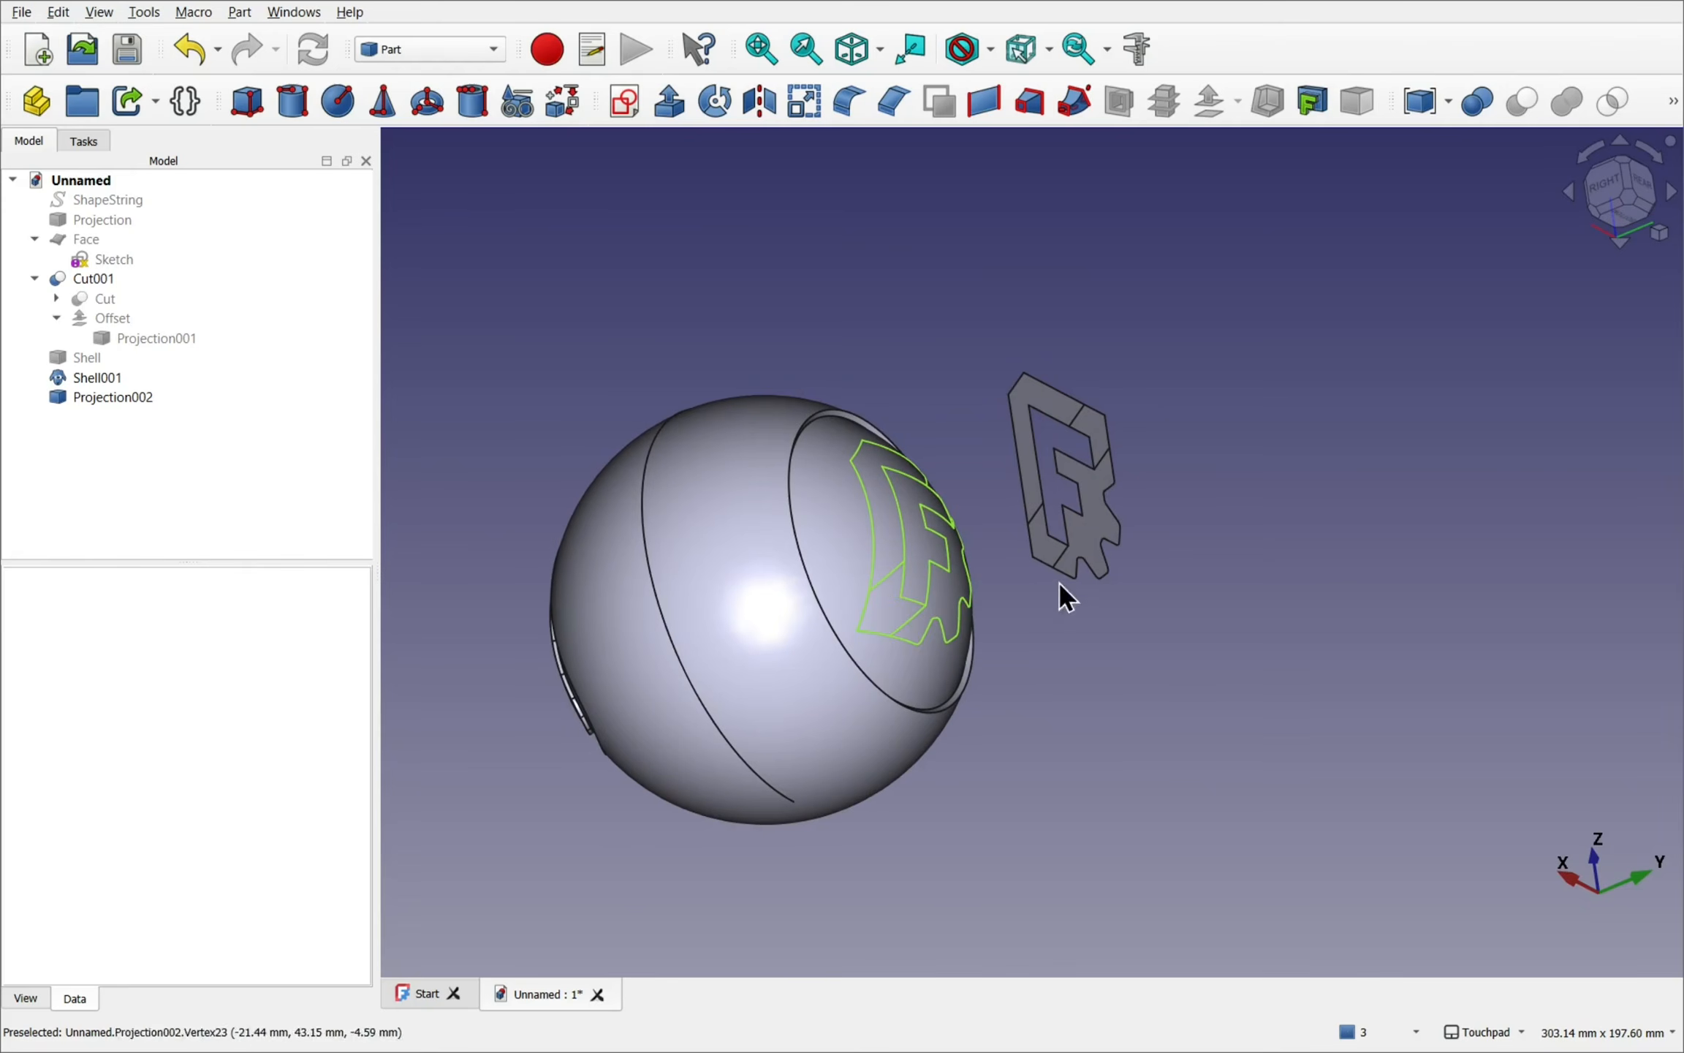
pyautogui.click(1103, 517)
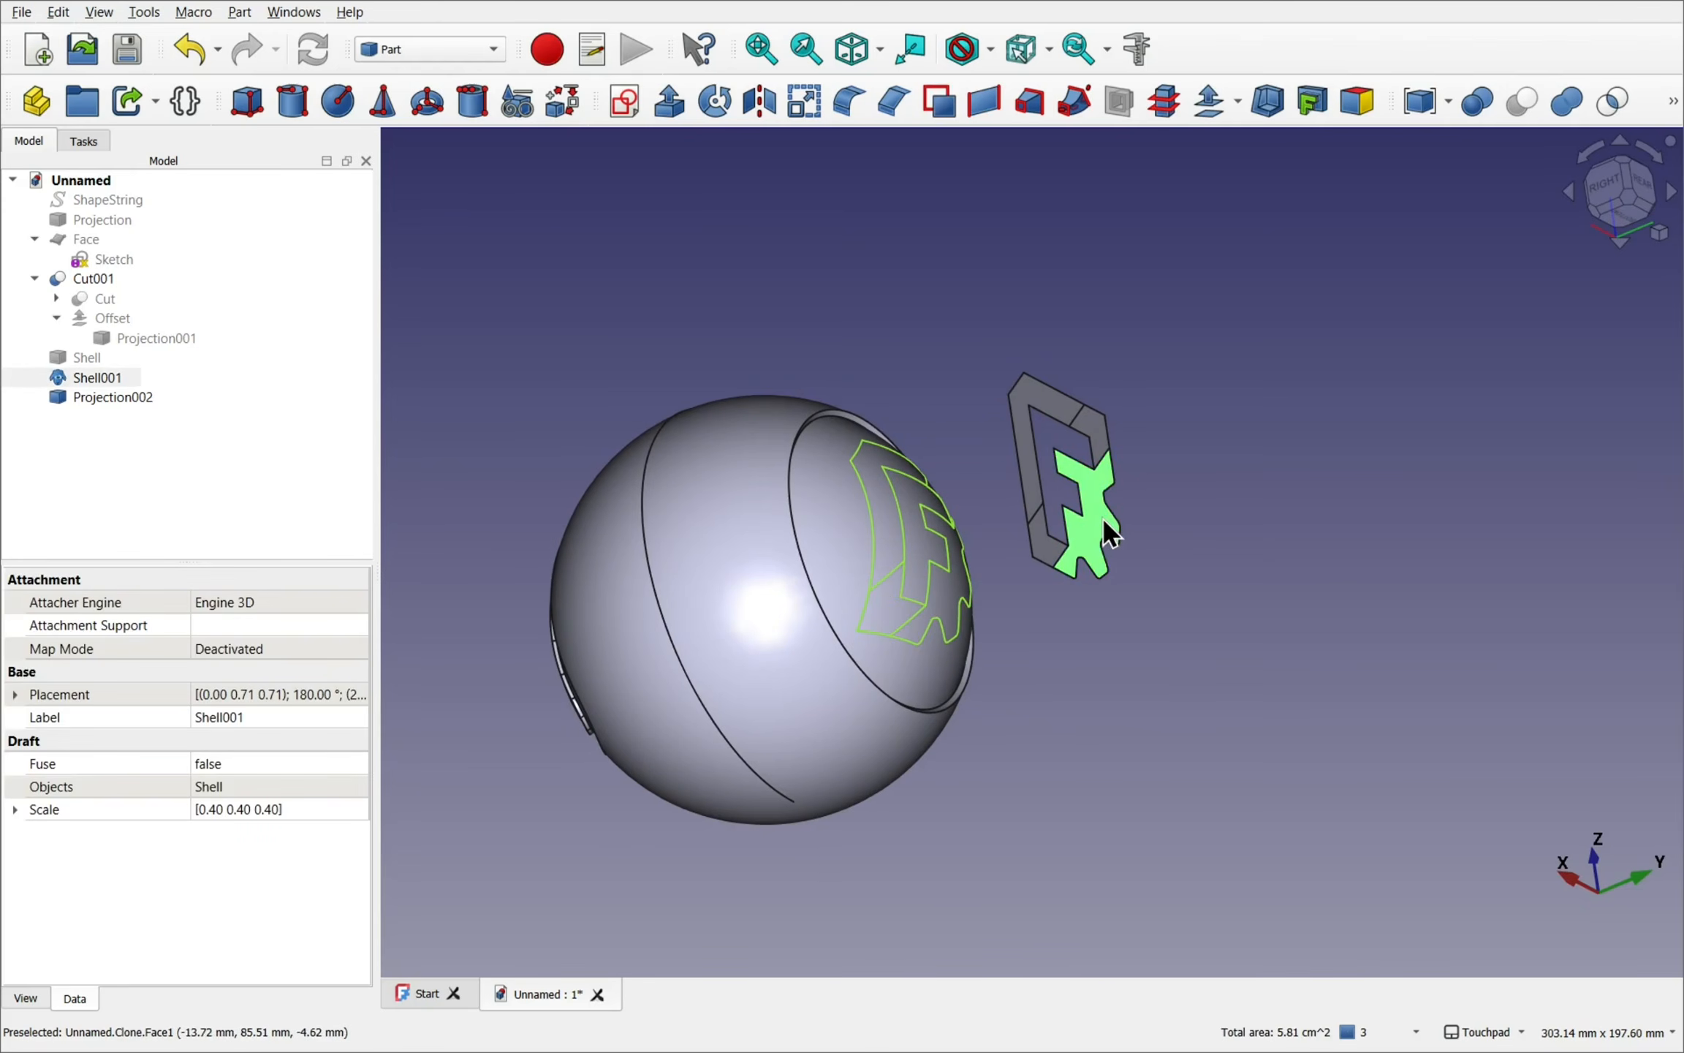
pyautogui.press('space')
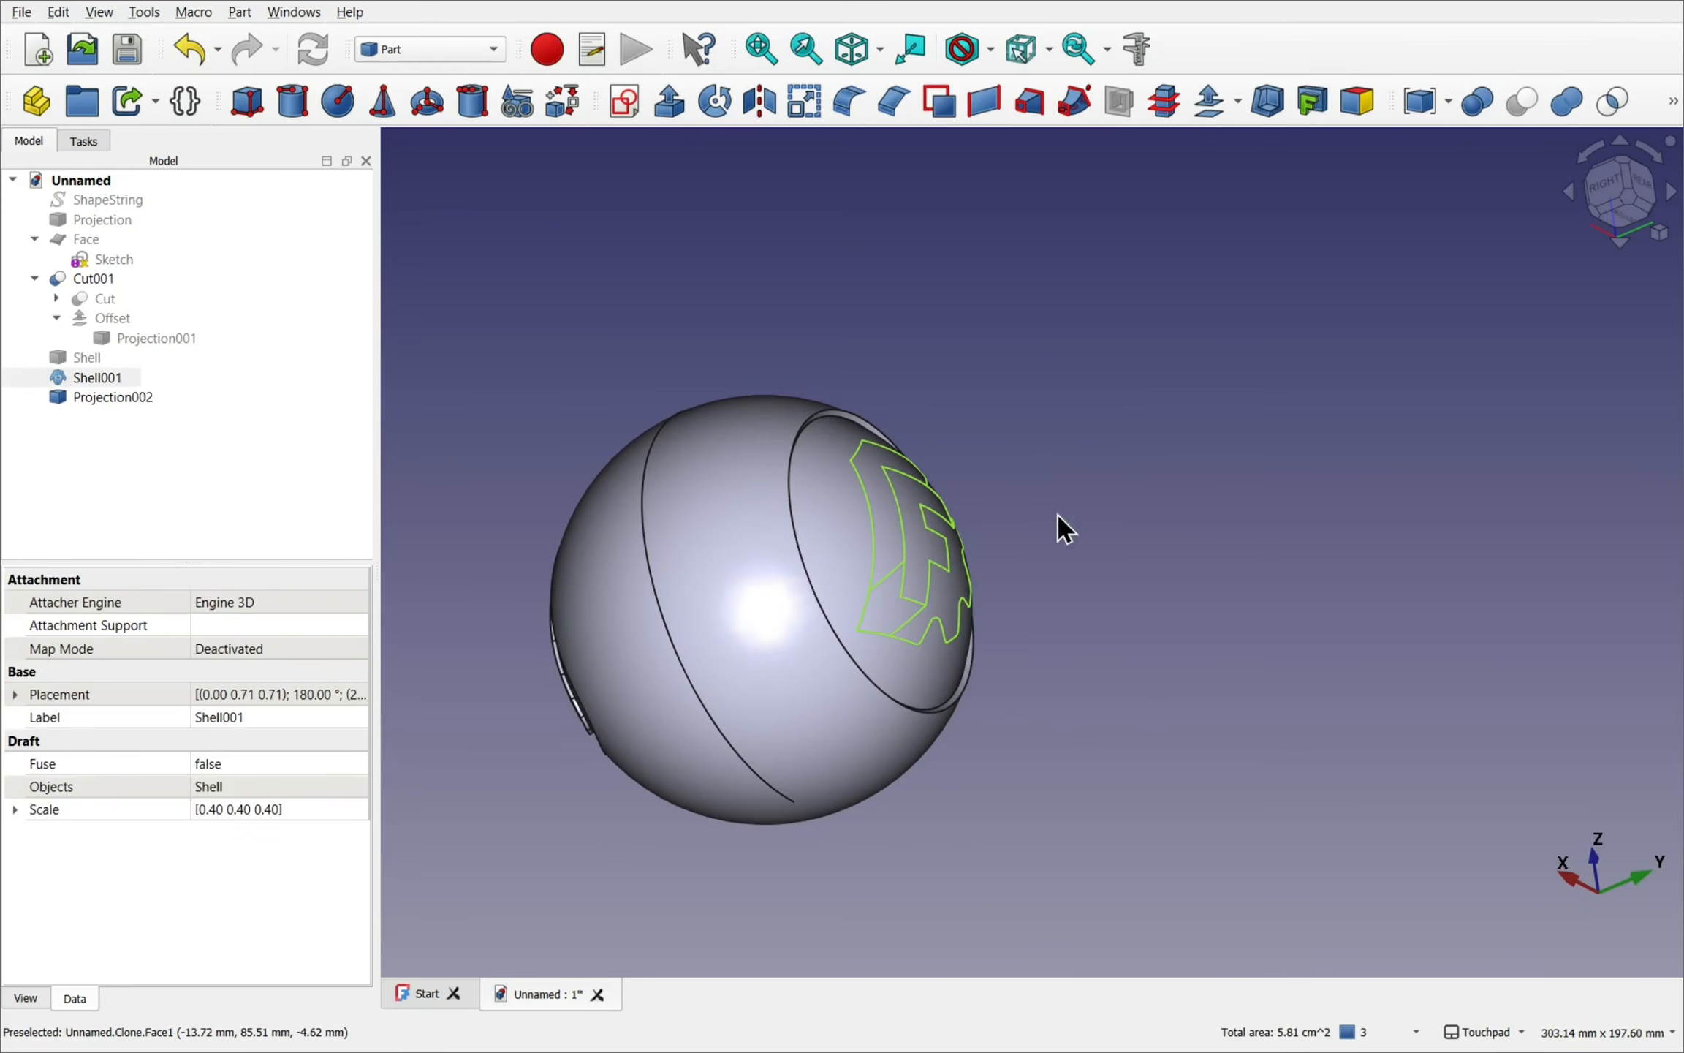
# - Try to create a 3D offset of the projected logo
pyautogui.keyDown('alt'); pyautogui.moveTo(1056, 511); pyautogui.dragTo(894, 511); pyautogui.keyUp('alt')
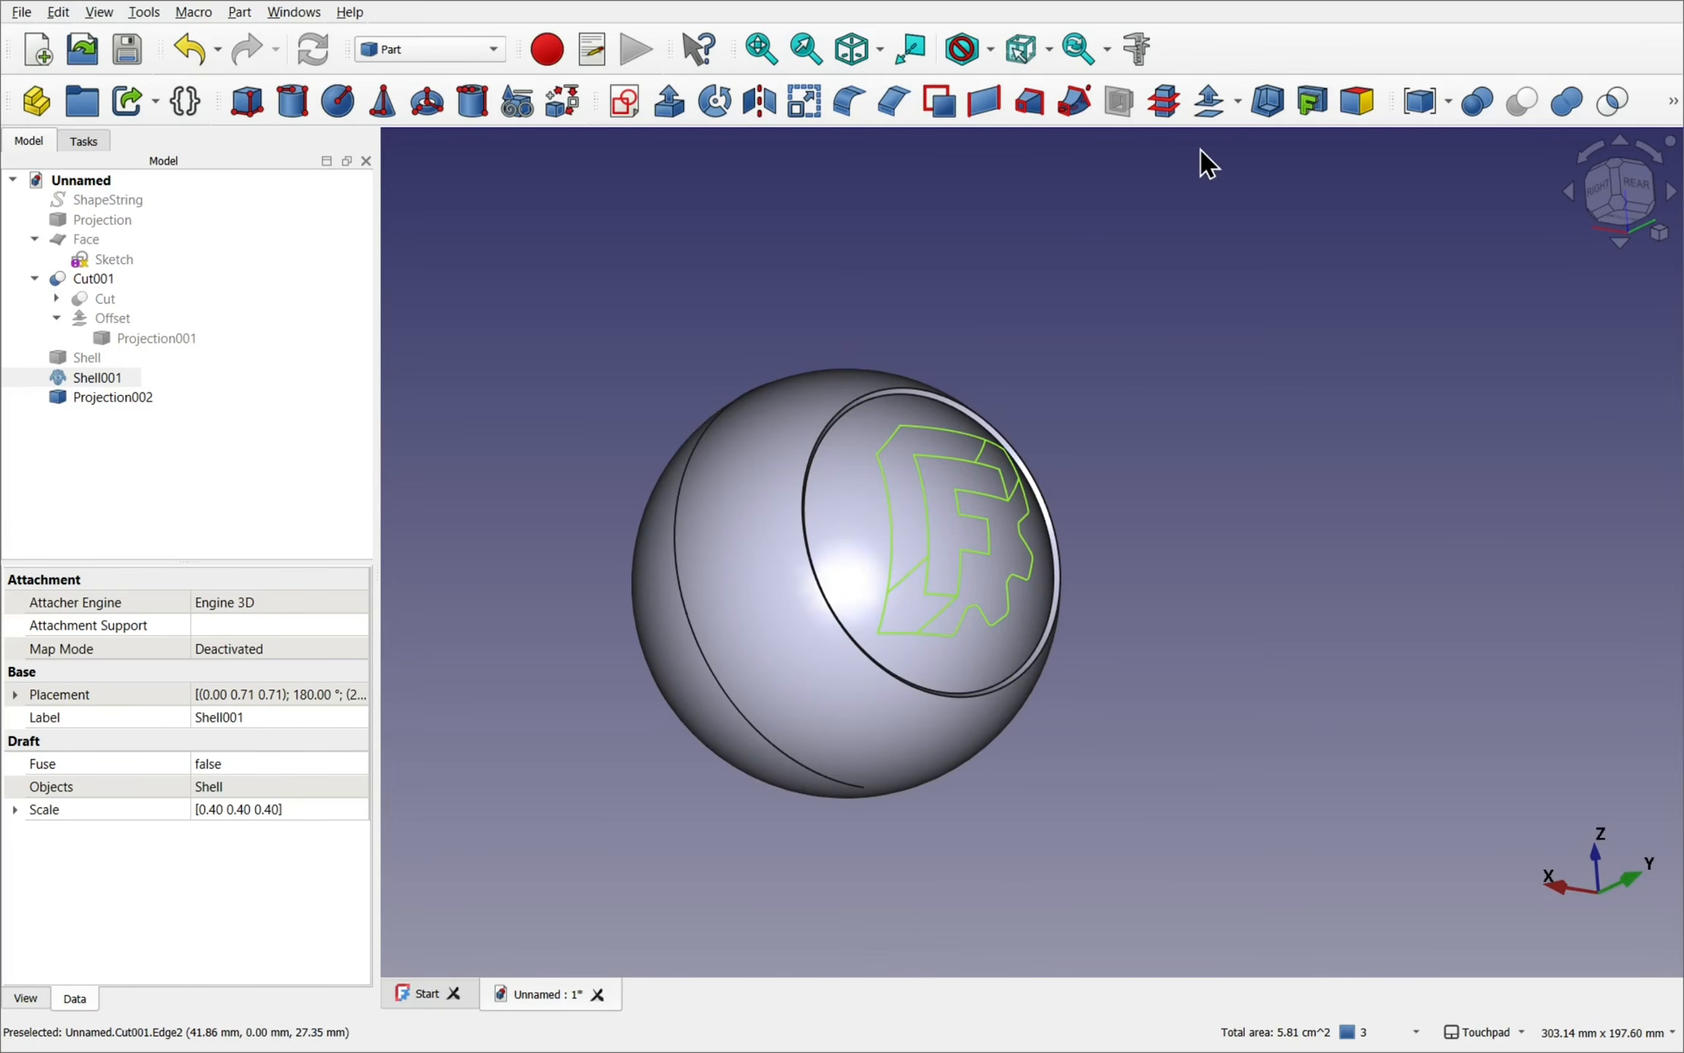
pyautogui.click(136, 396)
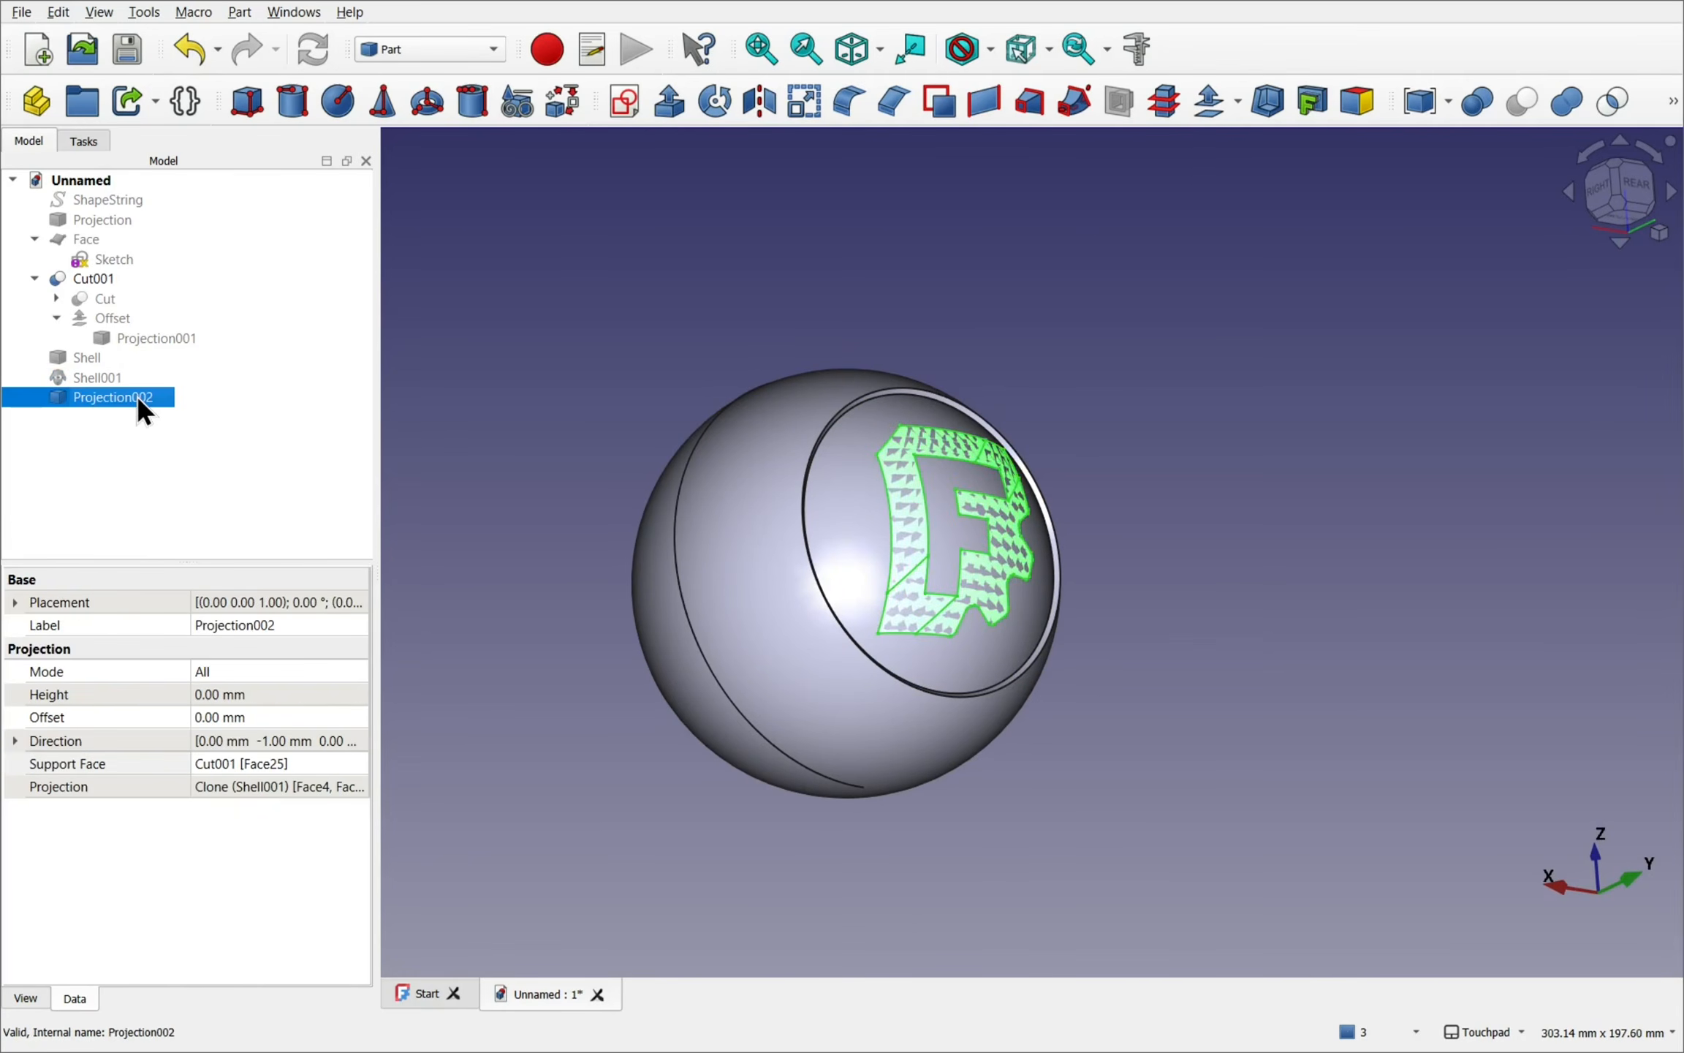
pyautogui.click(1205, 106)
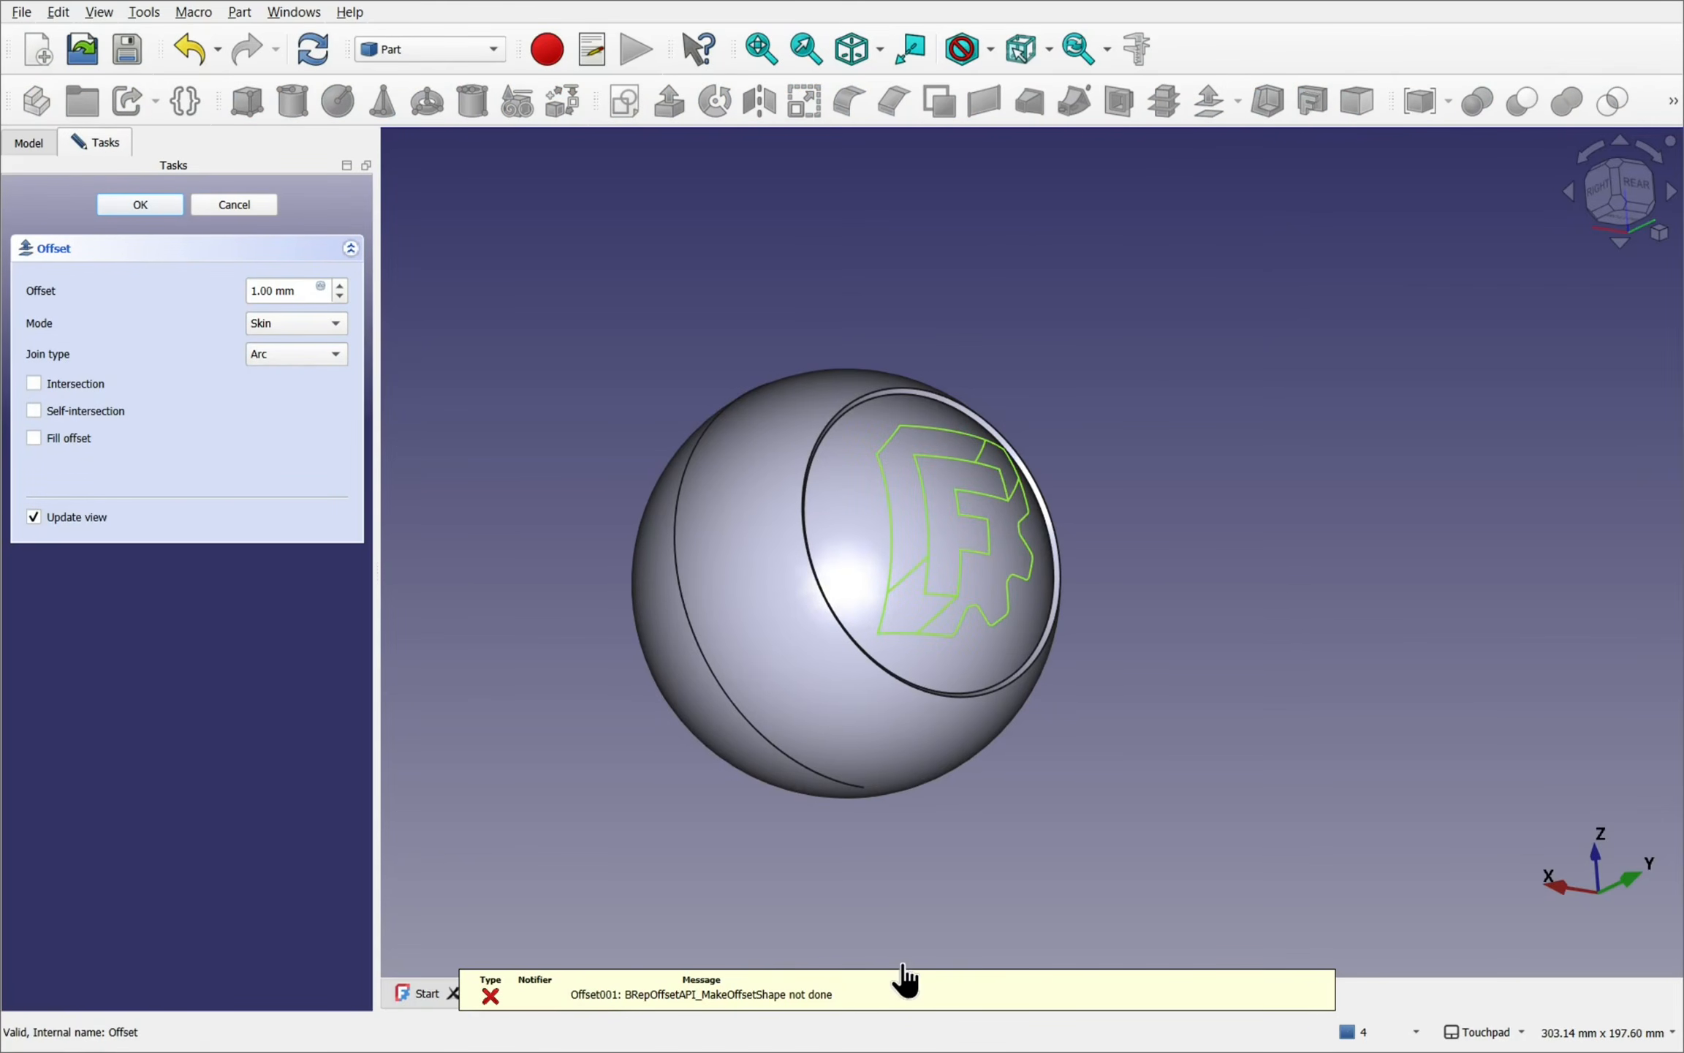
pyautogui.click(232, 205)
# - Hide the cut sphere so that only the projected logo remains in the view
pyautogui.keyDown('shift'); pyautogui.moveTo(1068, 463); pyautogui.dragTo(965, 473); pyautogui.keyUp('shift')
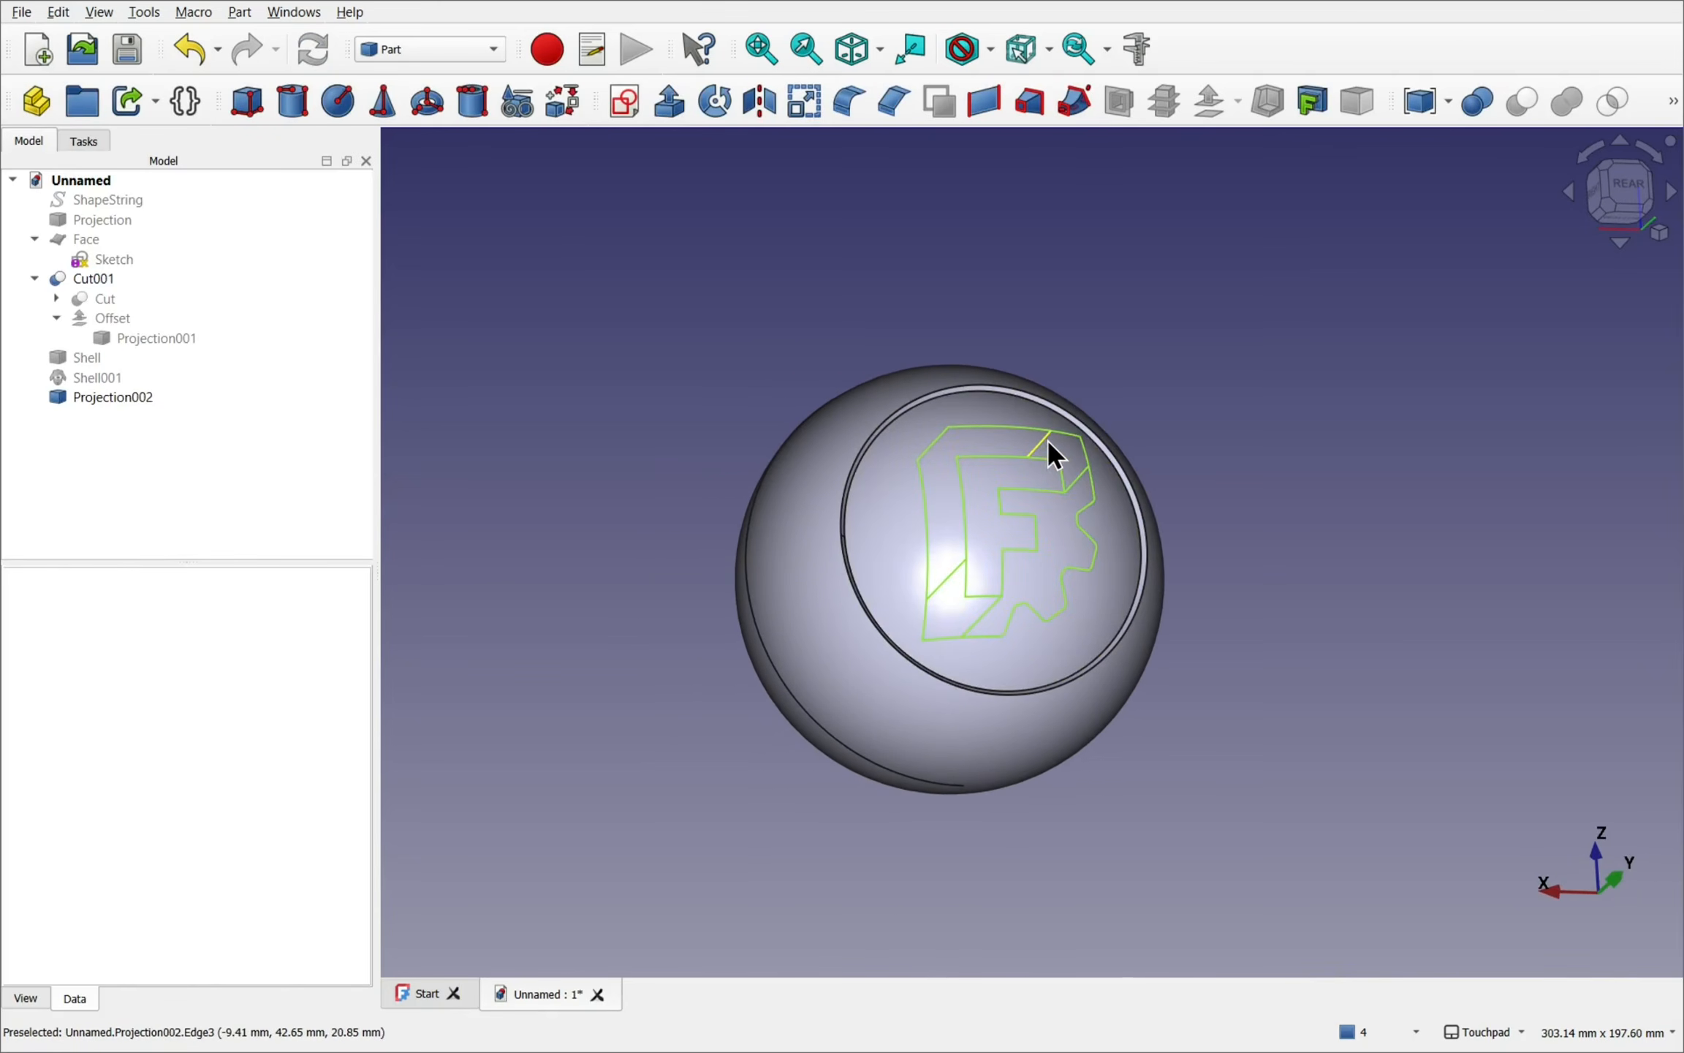
pyautogui.click(887, 545)
pyautogui.press('space')
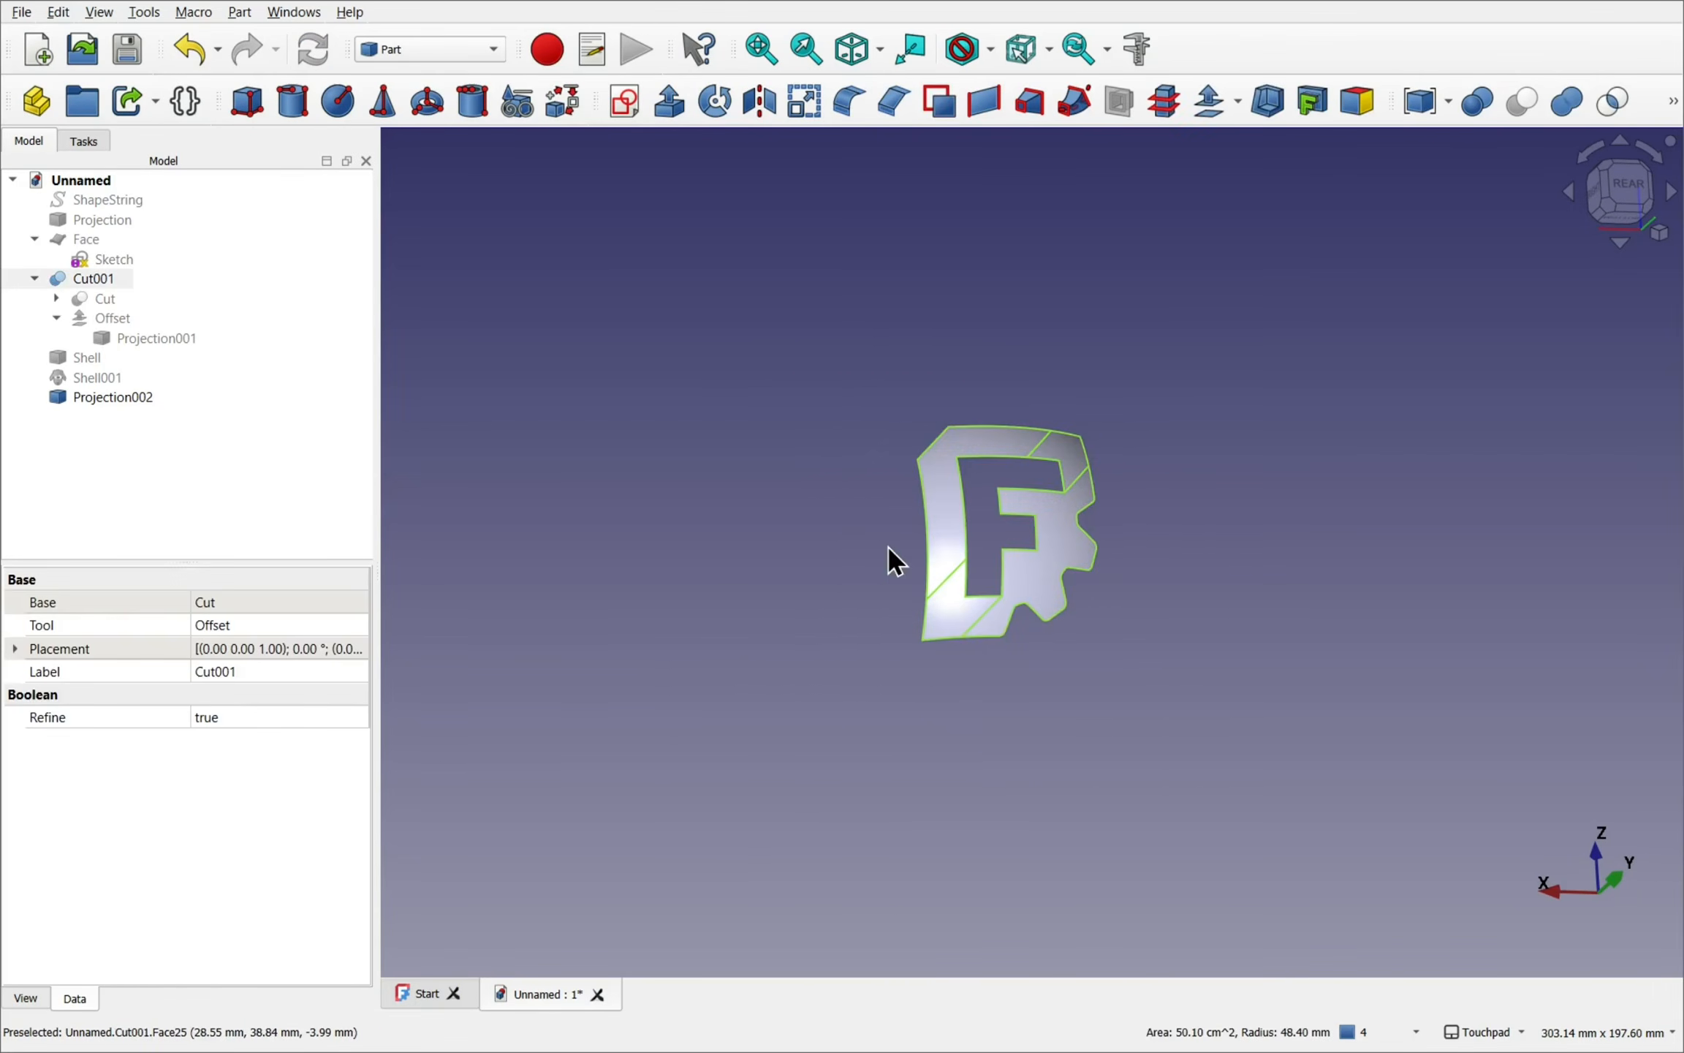
# - In the Draft workbench, create a facebinder from all four faces of the projected logo
pyautogui.click(953, 517)
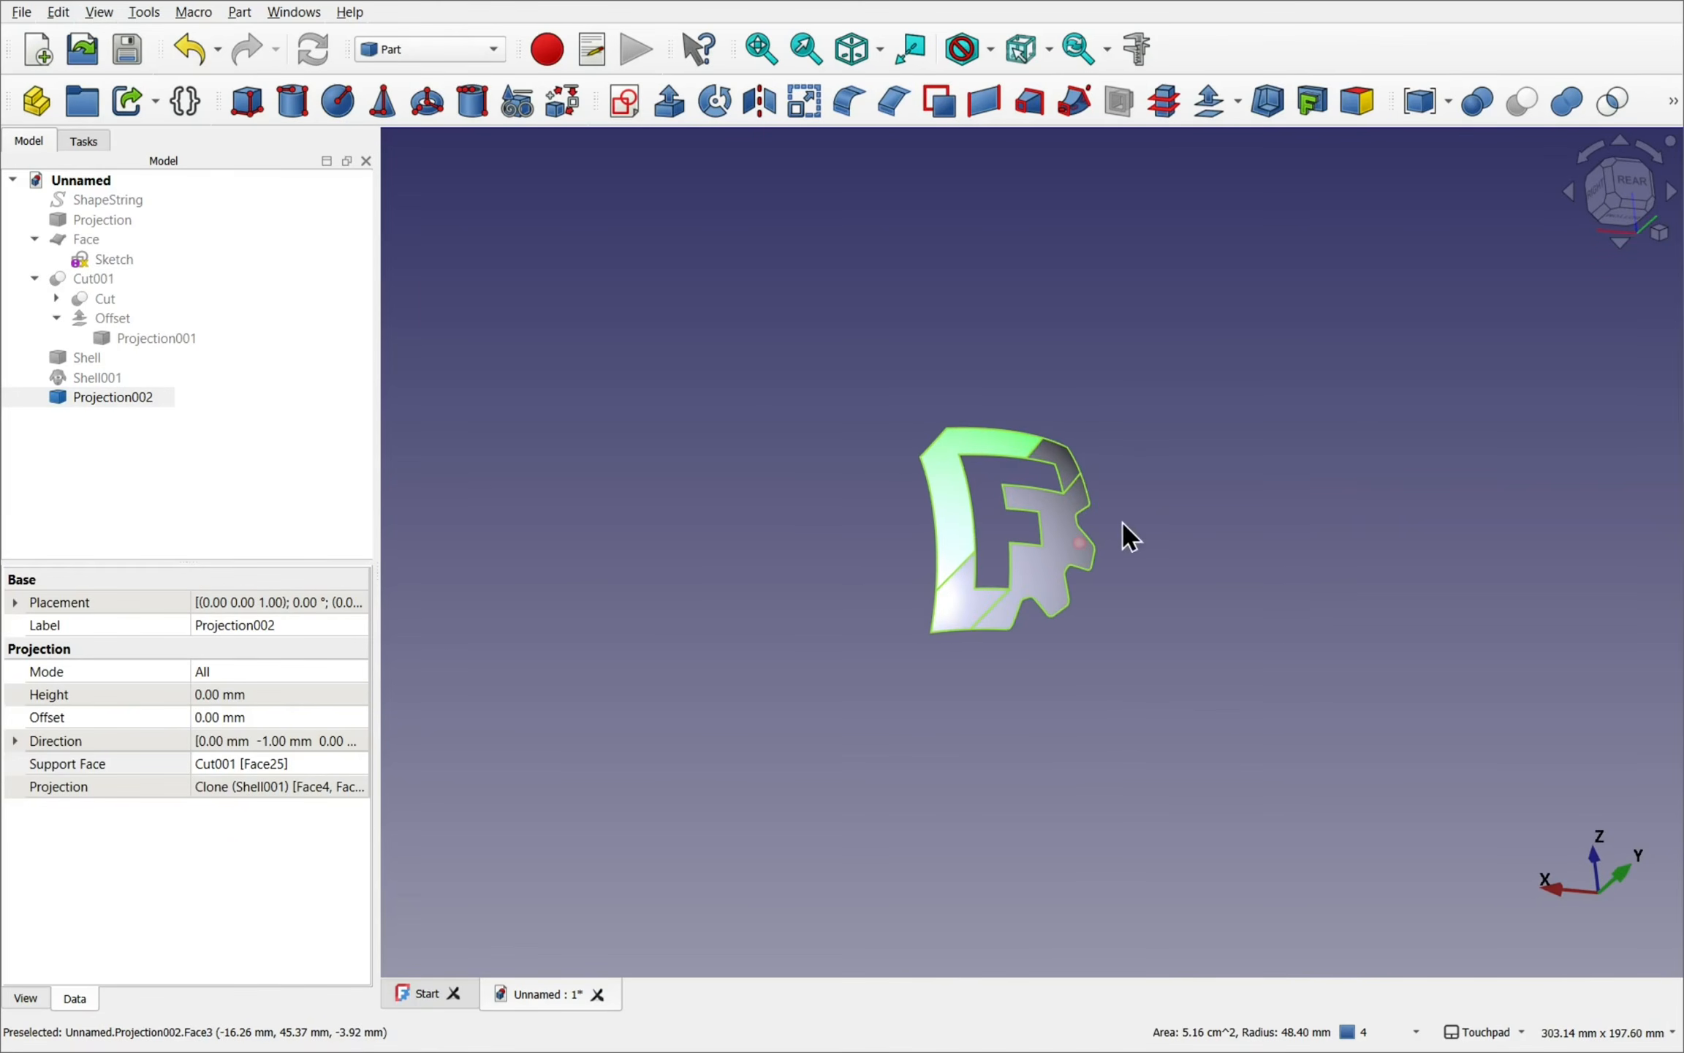
pyautogui.click(415, 49)
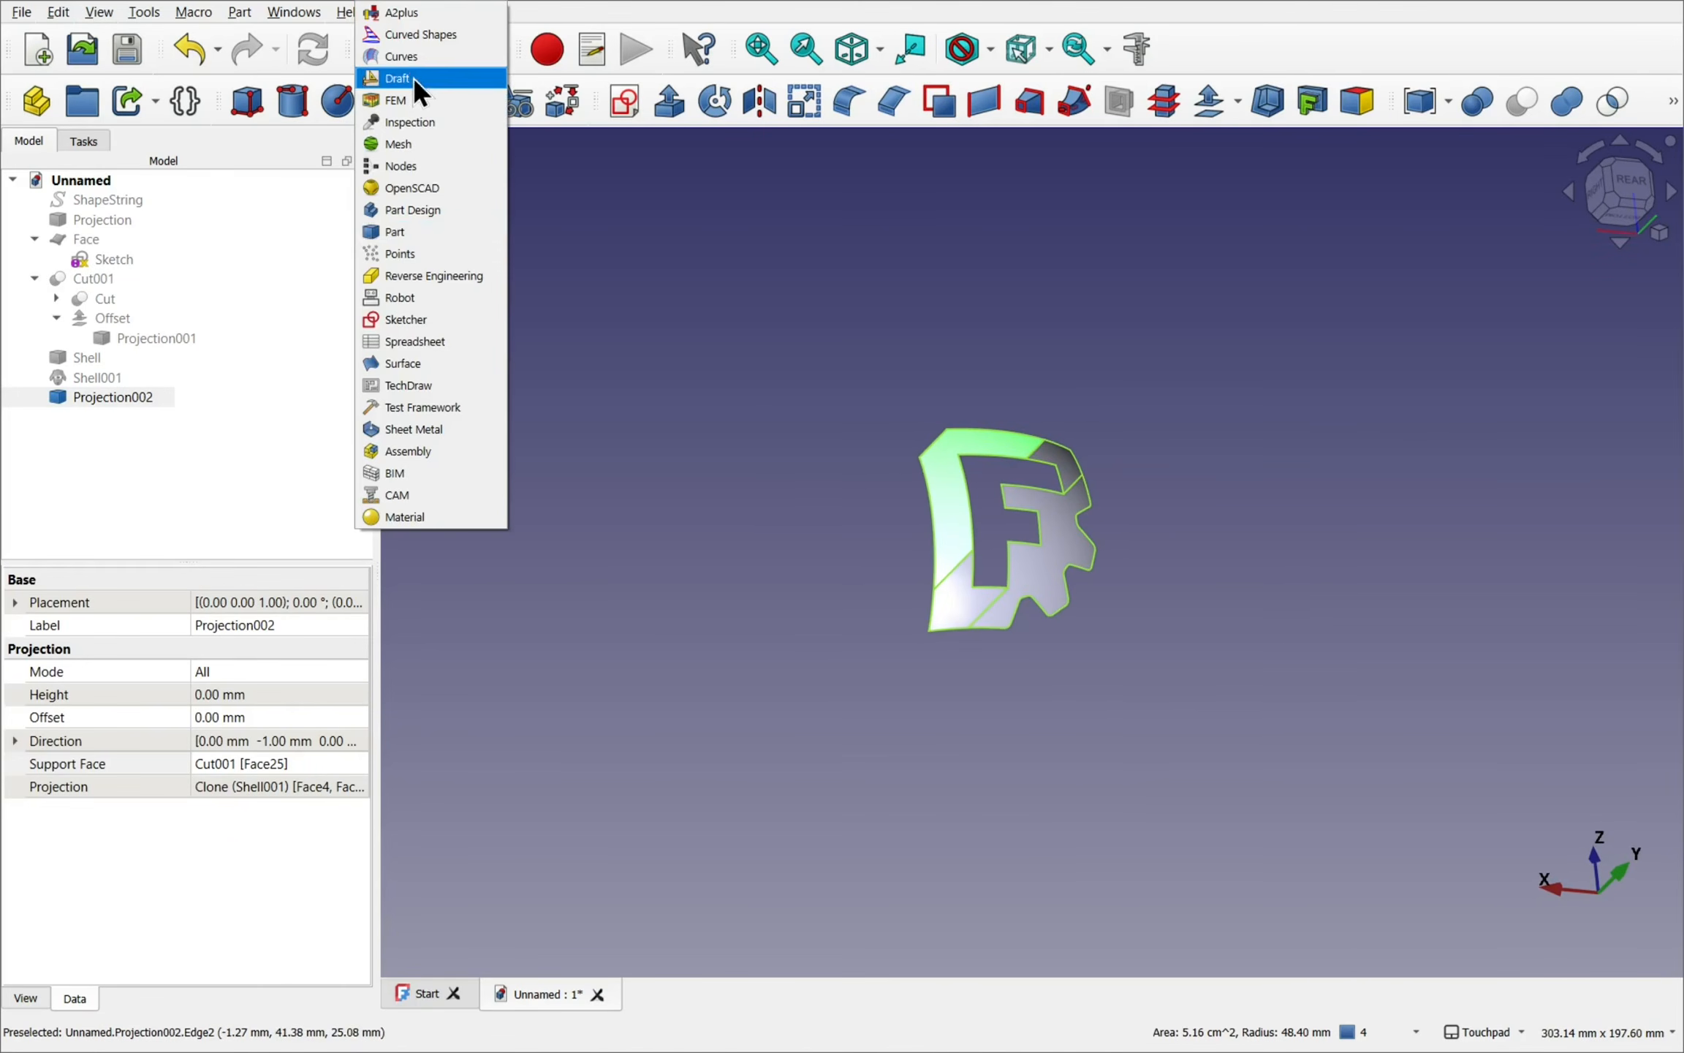
pyautogui.click(409, 78)
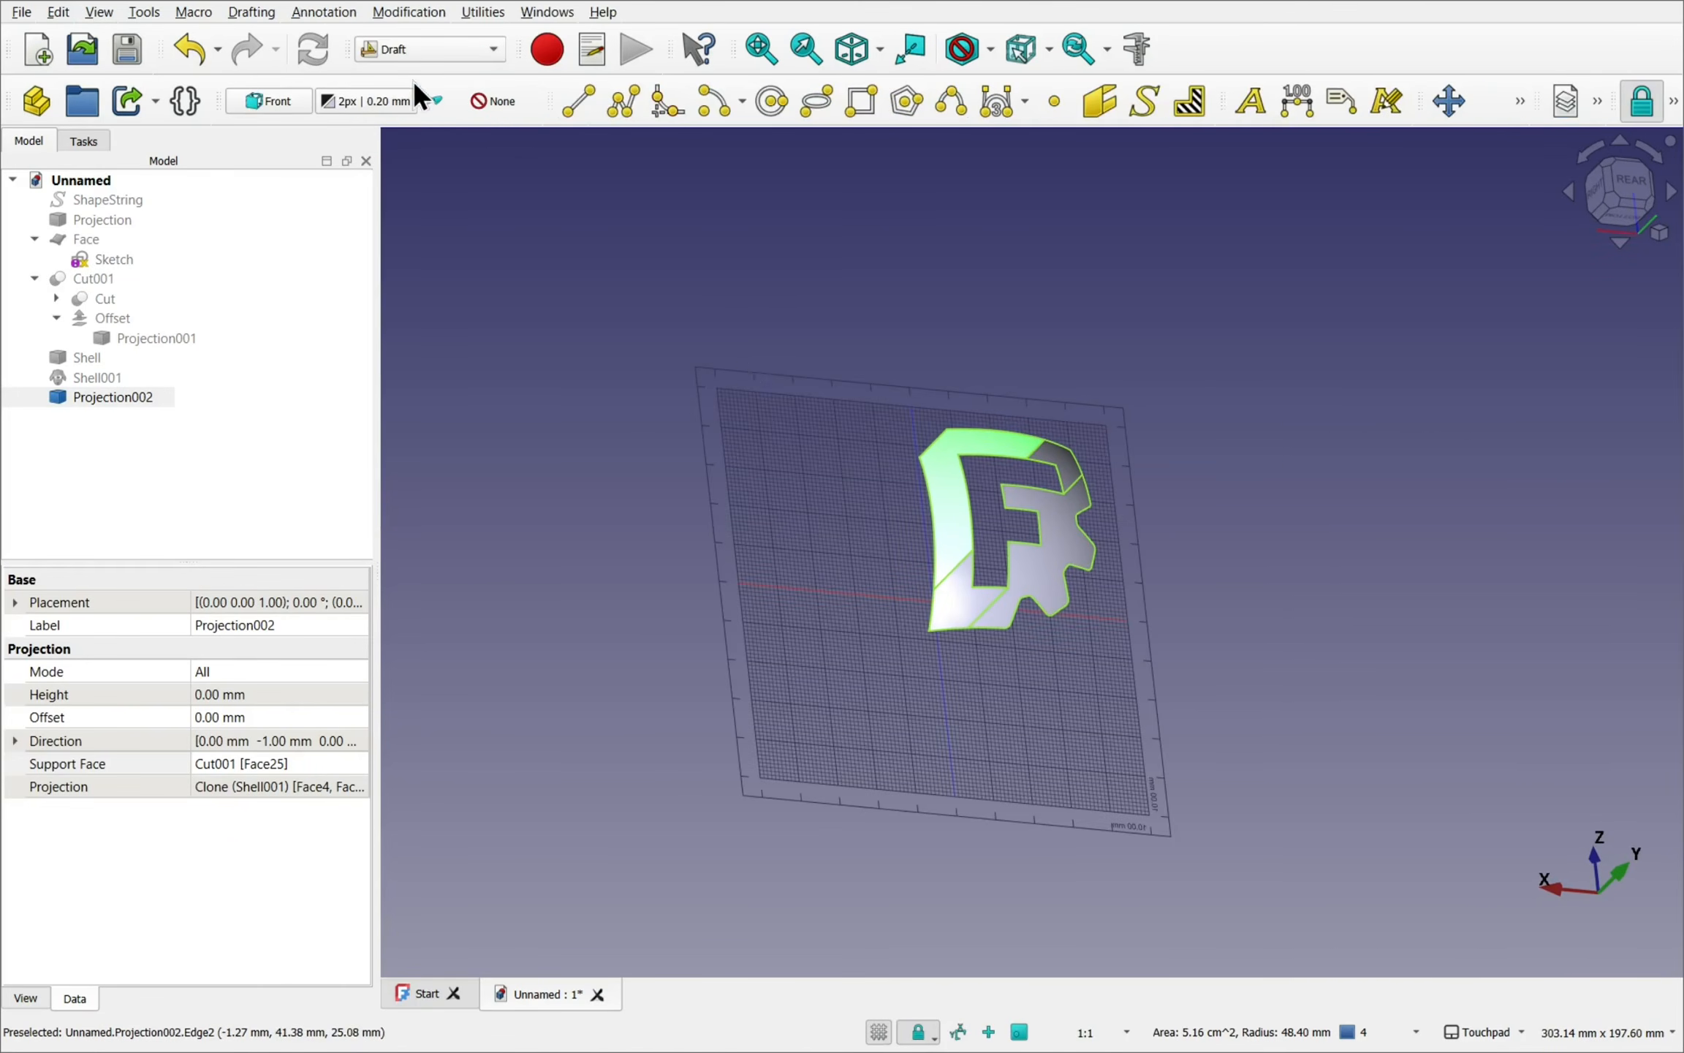
pyautogui.click(837, 333)
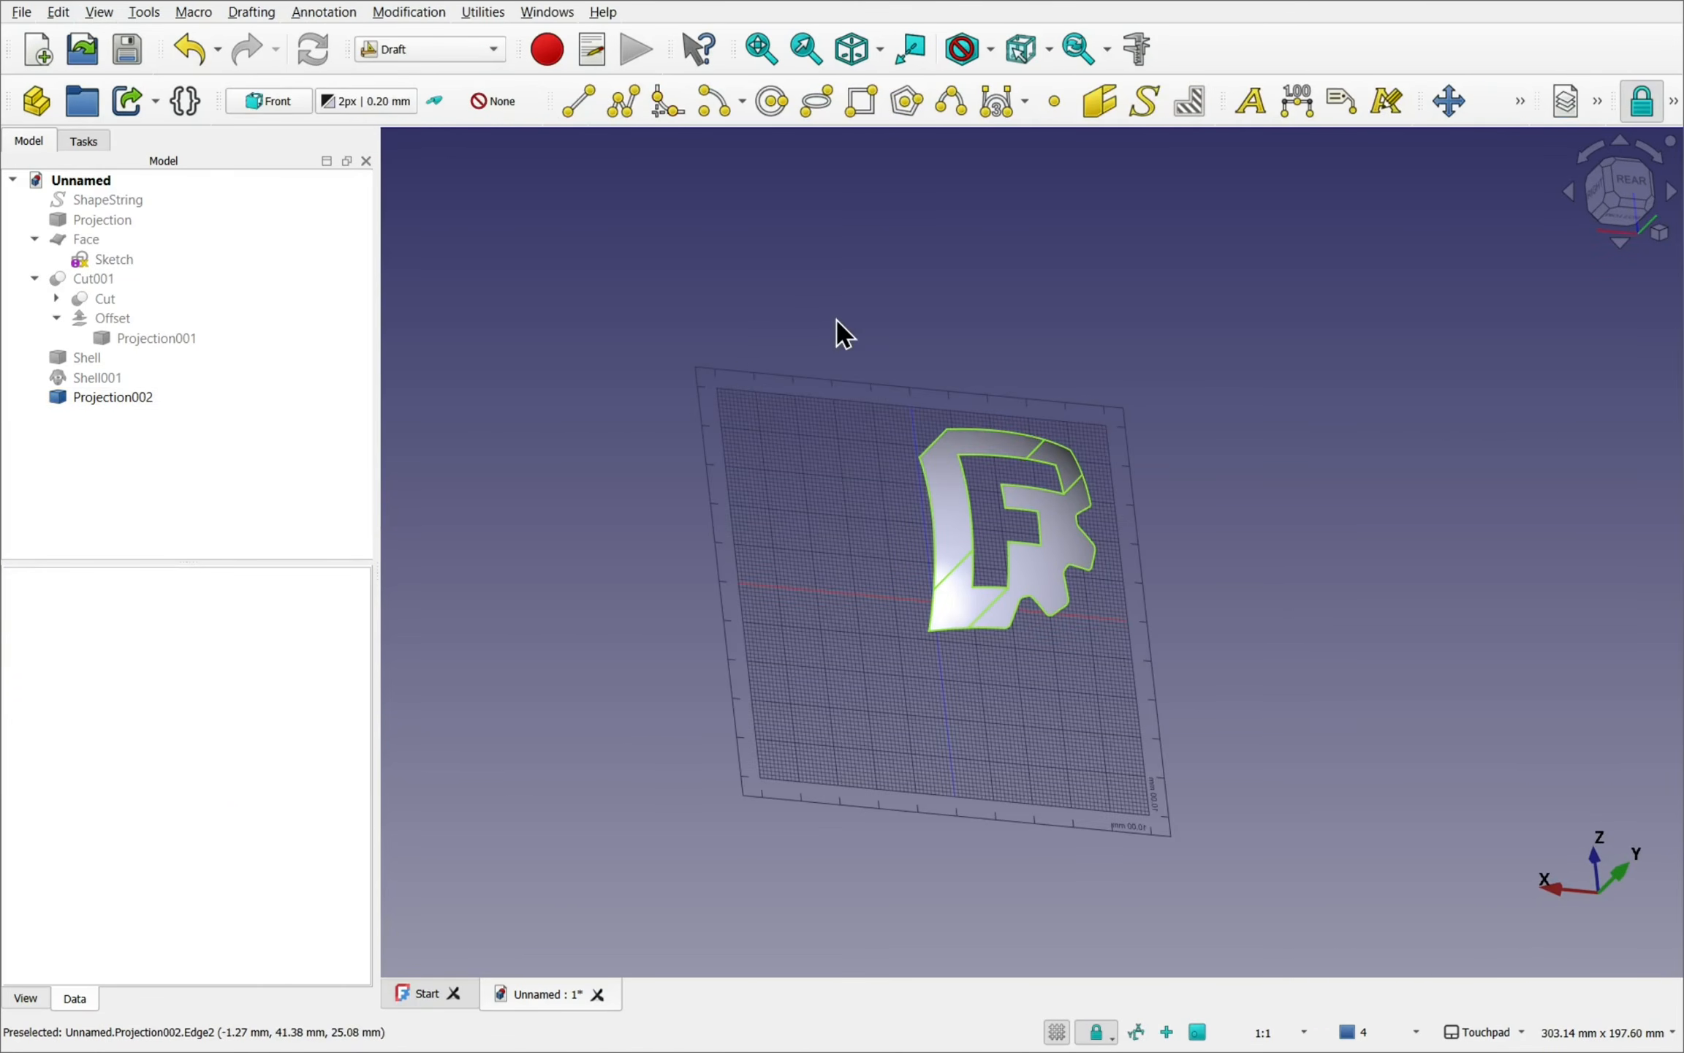
pyautogui.click(950, 490)
pyautogui.keyDown('shift'); pyautogui.moveTo(1012, 514); pyautogui.dragTo(984, 511); pyautogui.keyUp('shift')
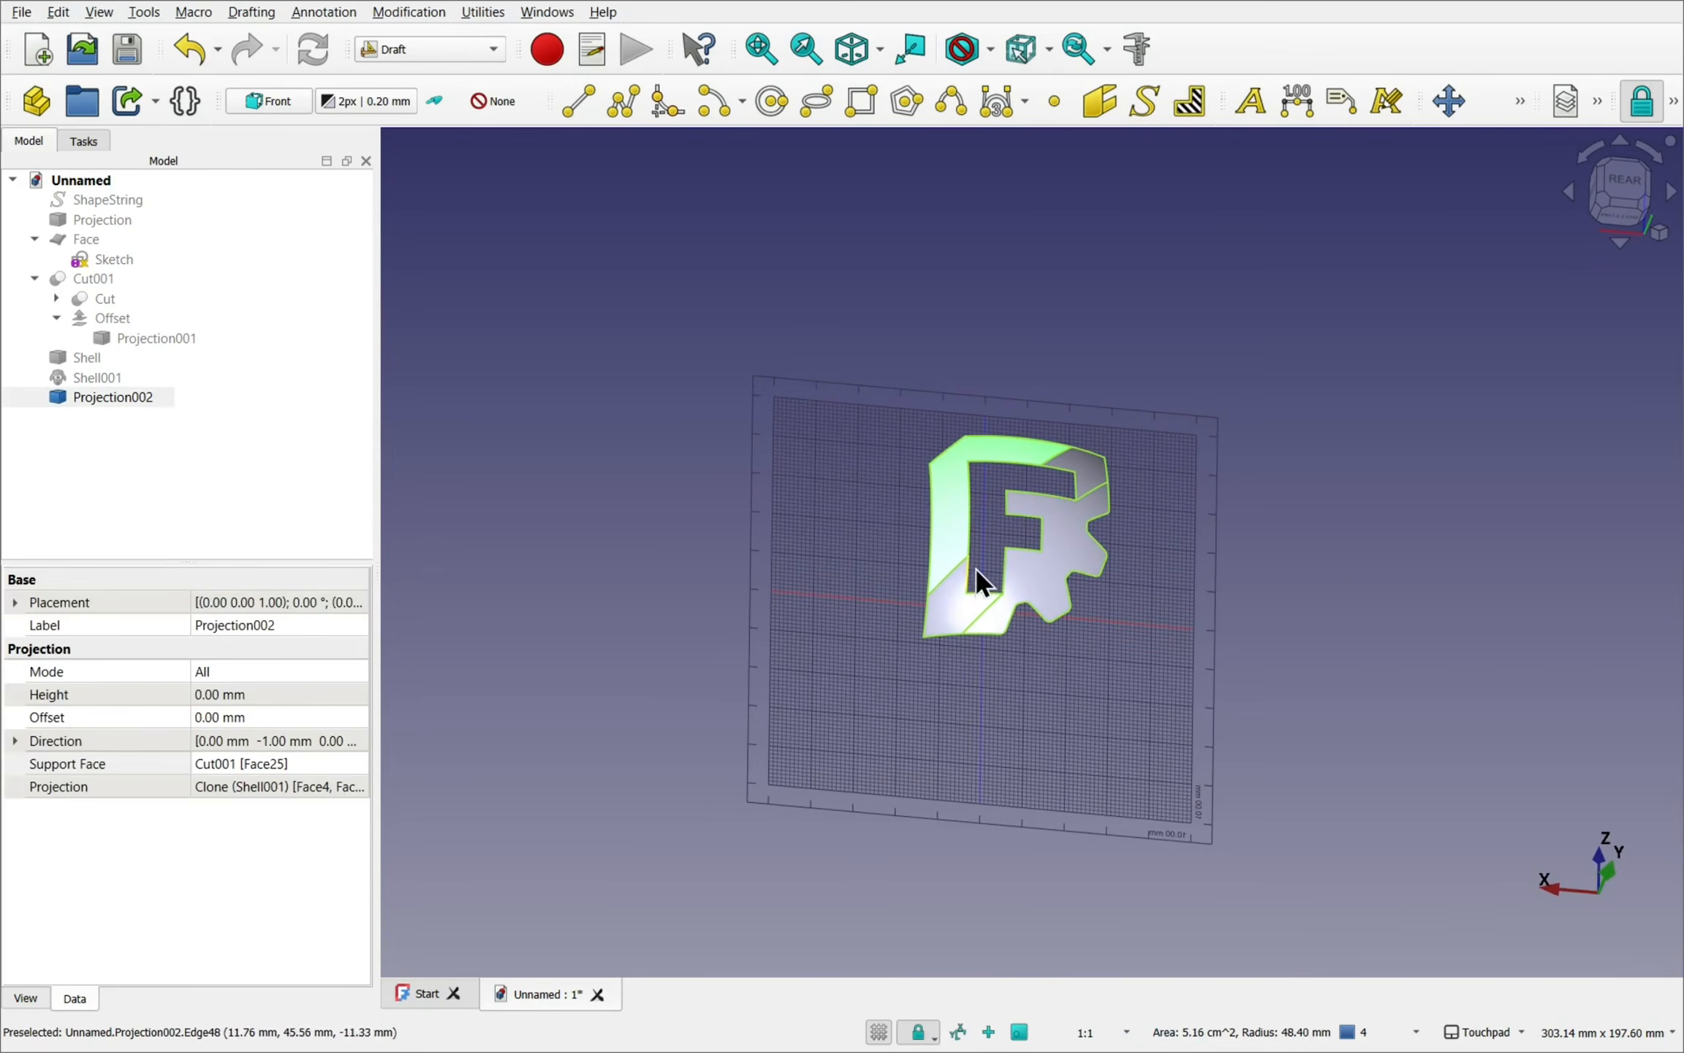
pyautogui.keyDown('ctrl'); pyautogui.click(957, 609); pyautogui.keyUp('ctrl')
pyautogui.keyDown('ctrl'); pyautogui.click(1028, 574); pyautogui.keyUp('ctrl')
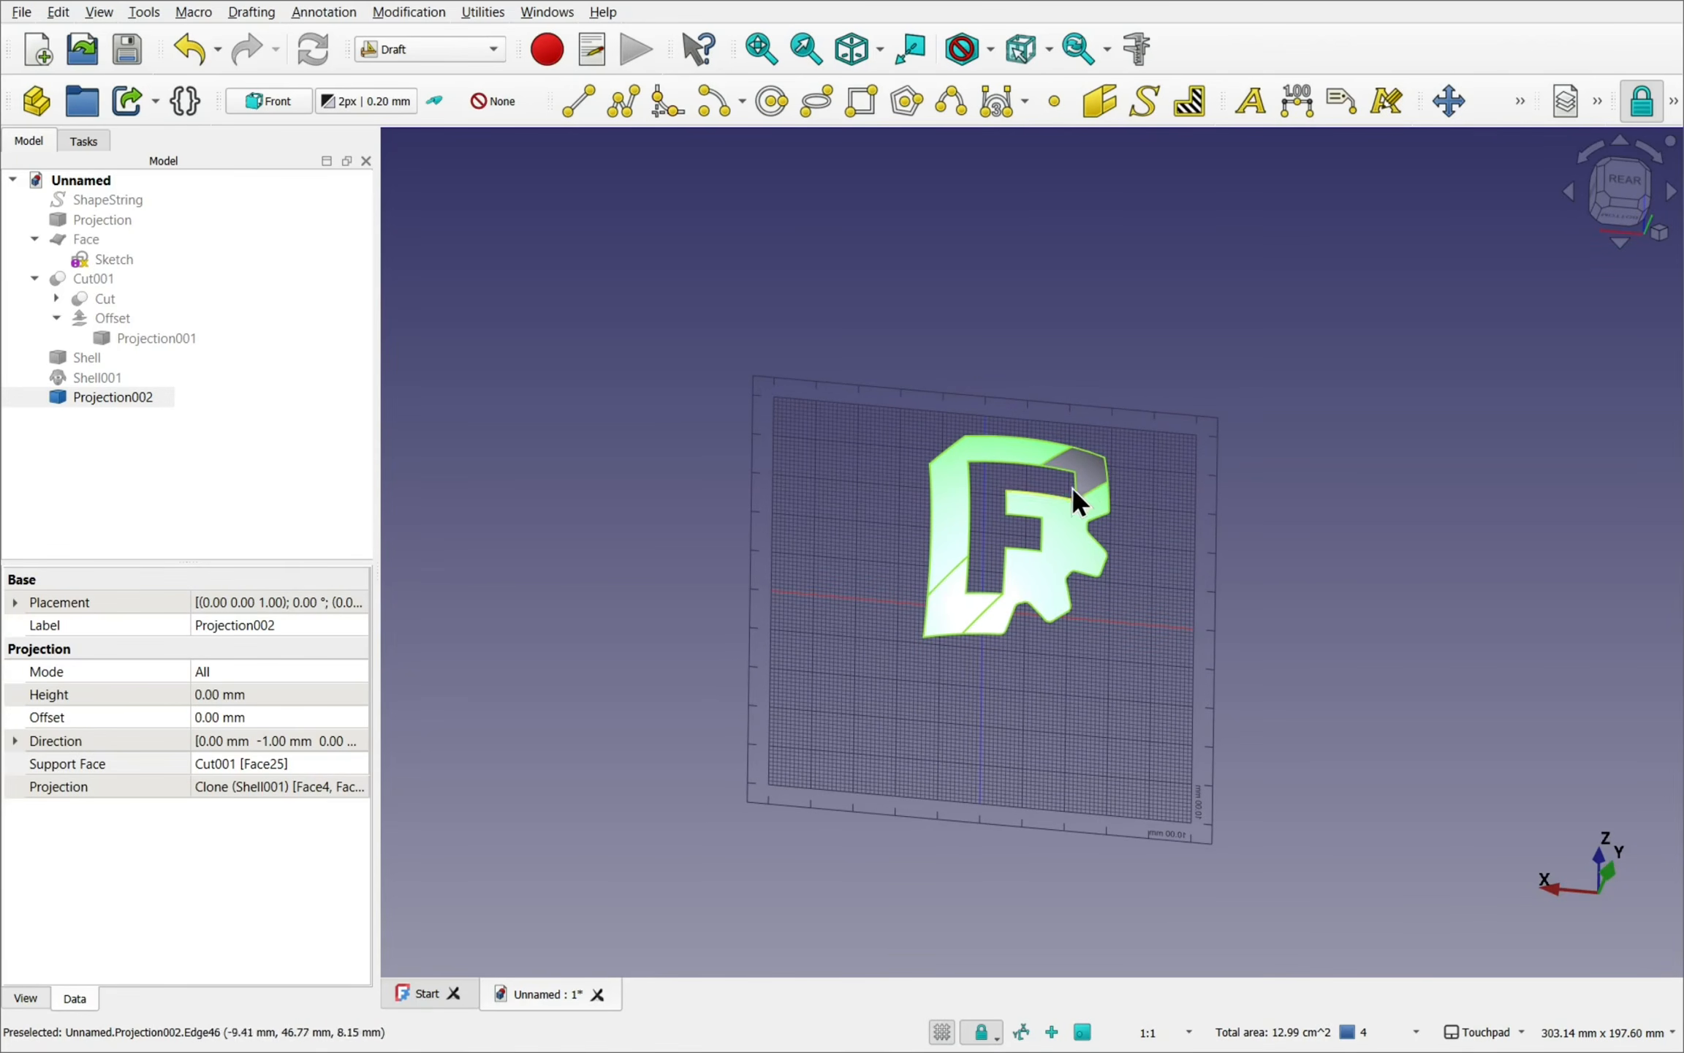
pyautogui.keyDown('ctrl'); pyautogui.click(1089, 465); pyautogui.keyUp('ctrl')
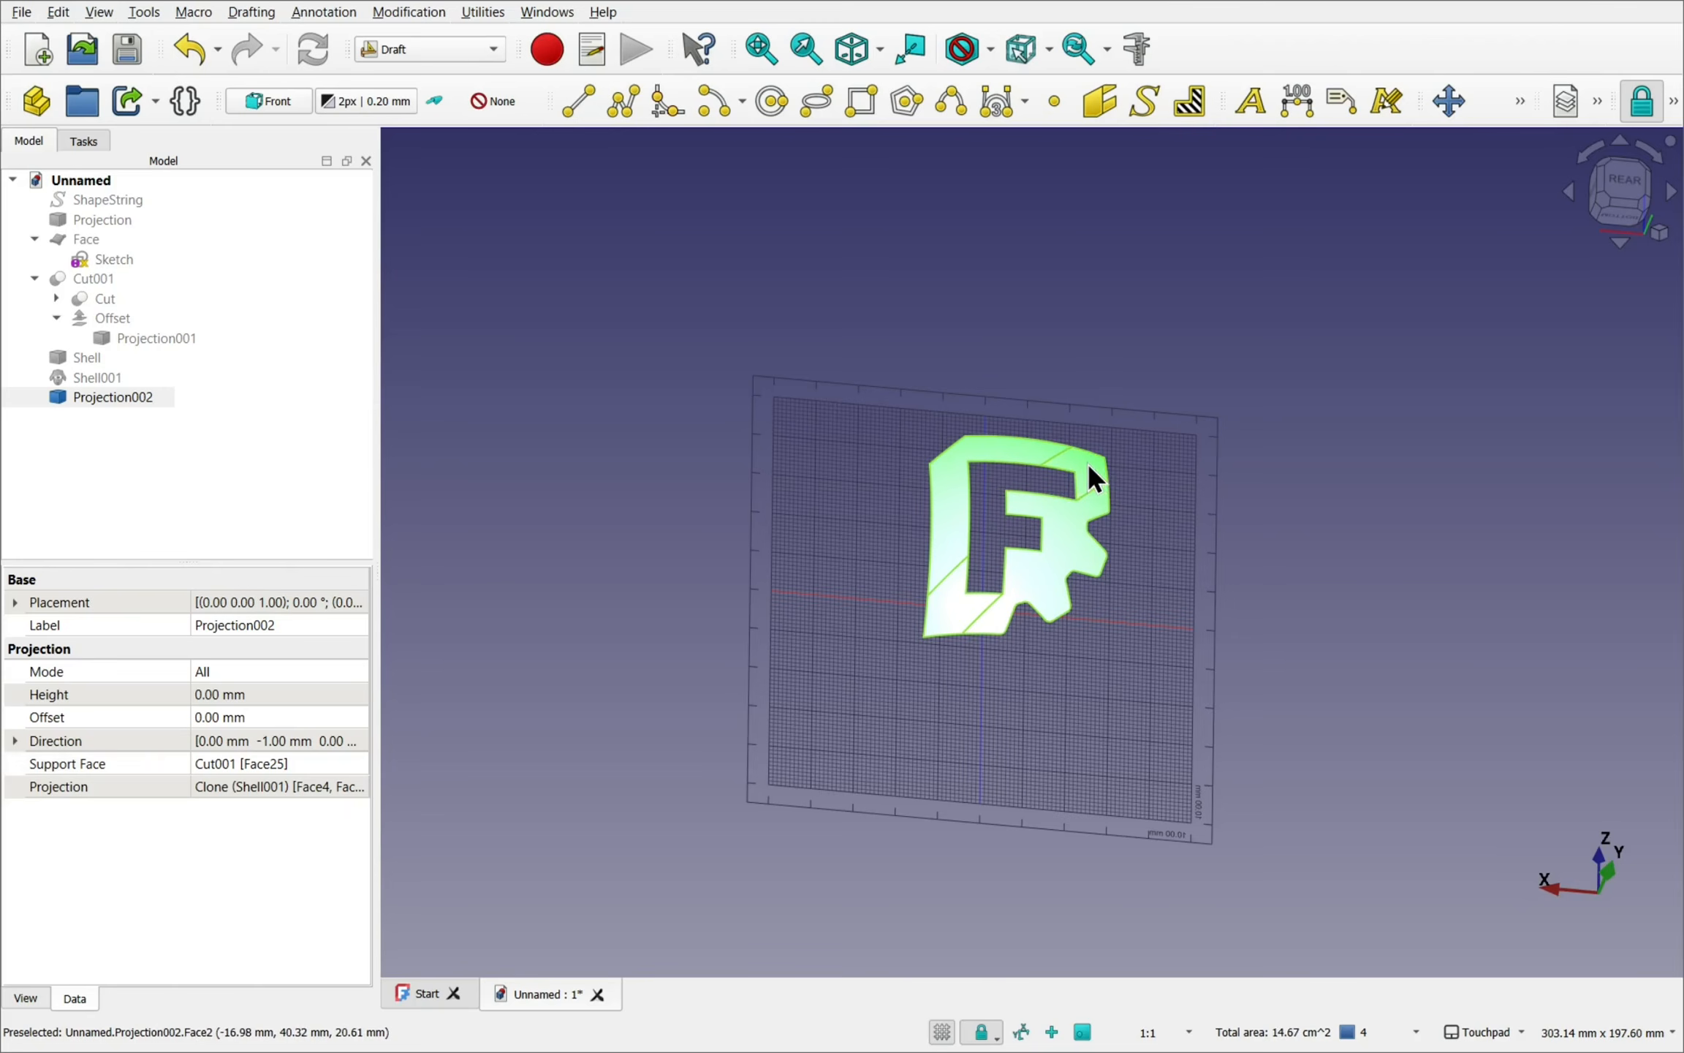
pyautogui.scroll(5, 1089, 466)
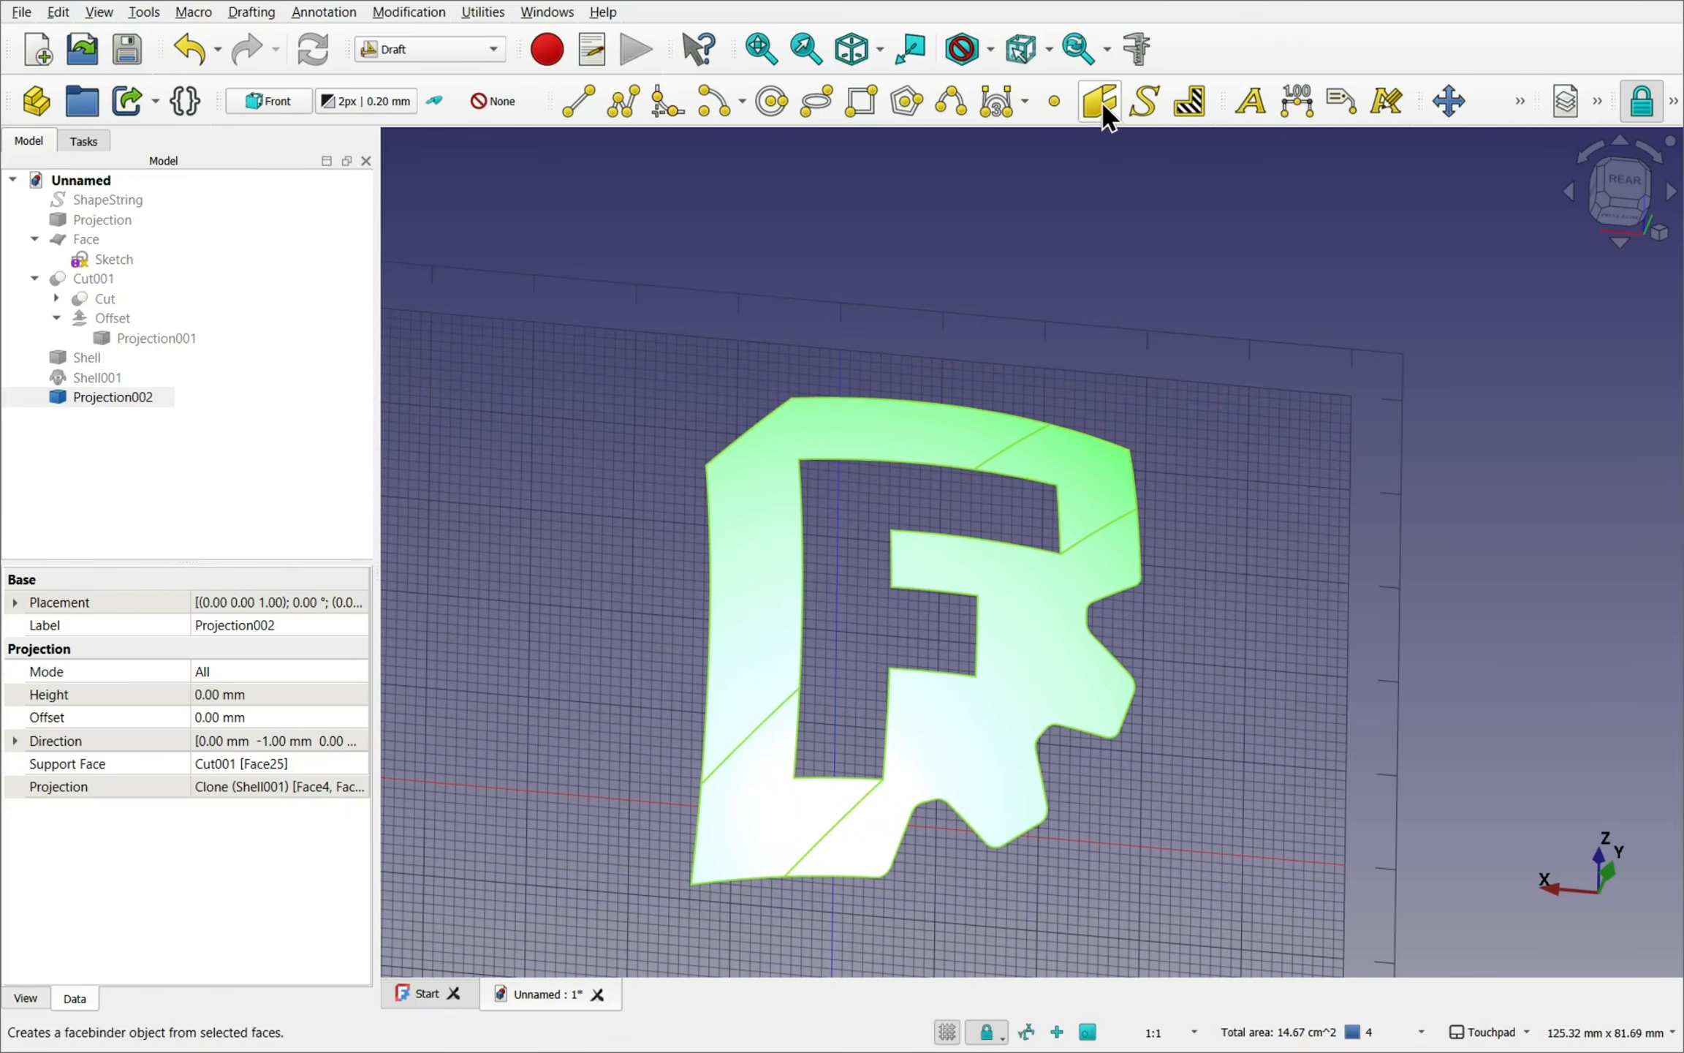
pyautogui.click(250, 12)
pyautogui.click(361, 335)
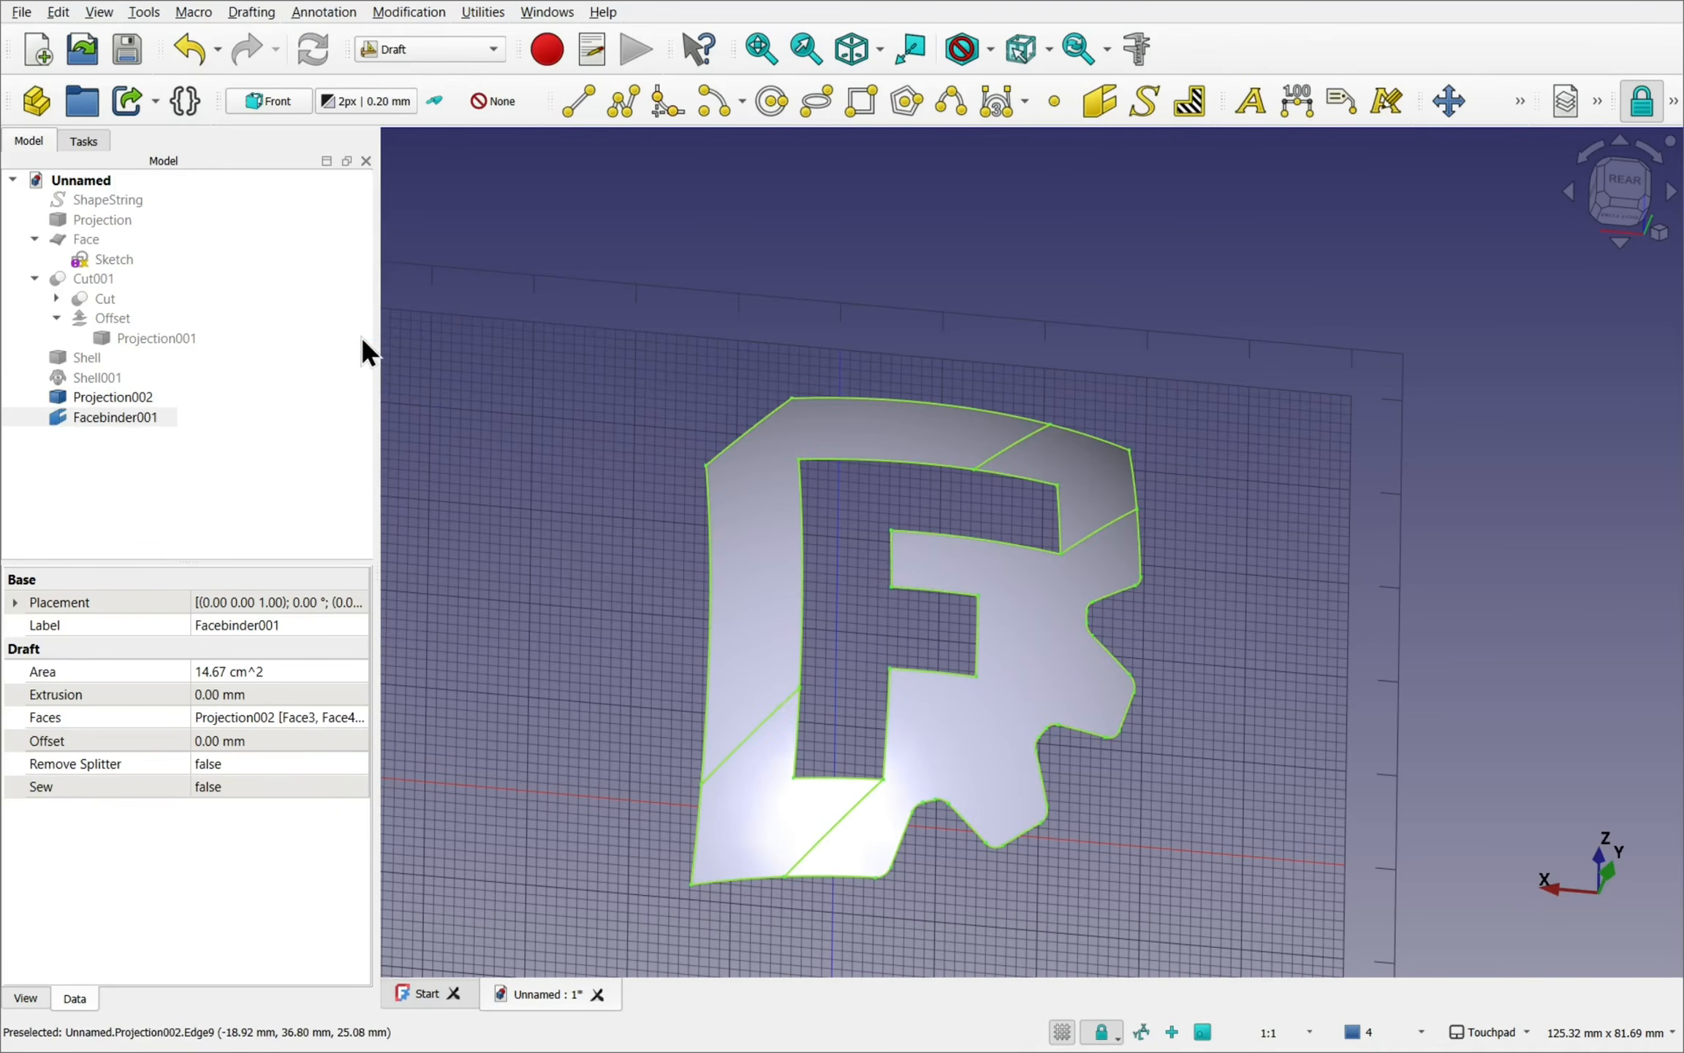
# - Hide the original logo projection, Projection002, leaving the facebinder shown
pyautogui.click(108, 430)
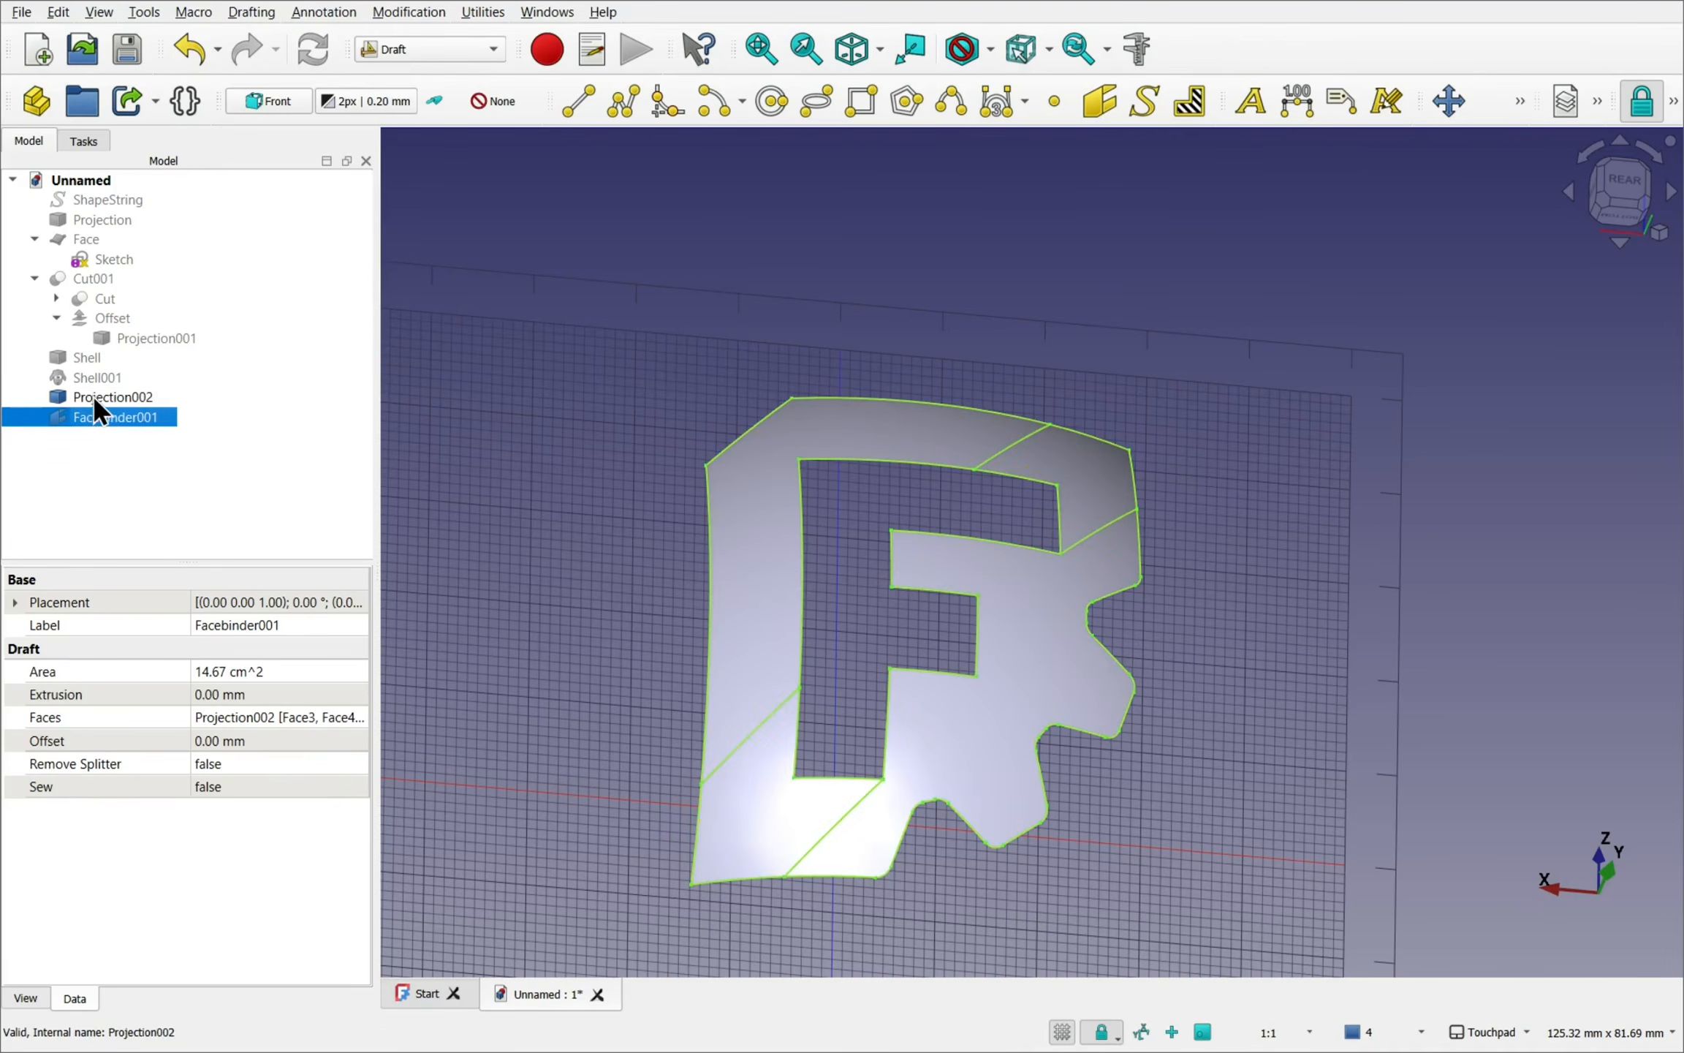
pyautogui.click(117, 396)
pyautogui.press('space')
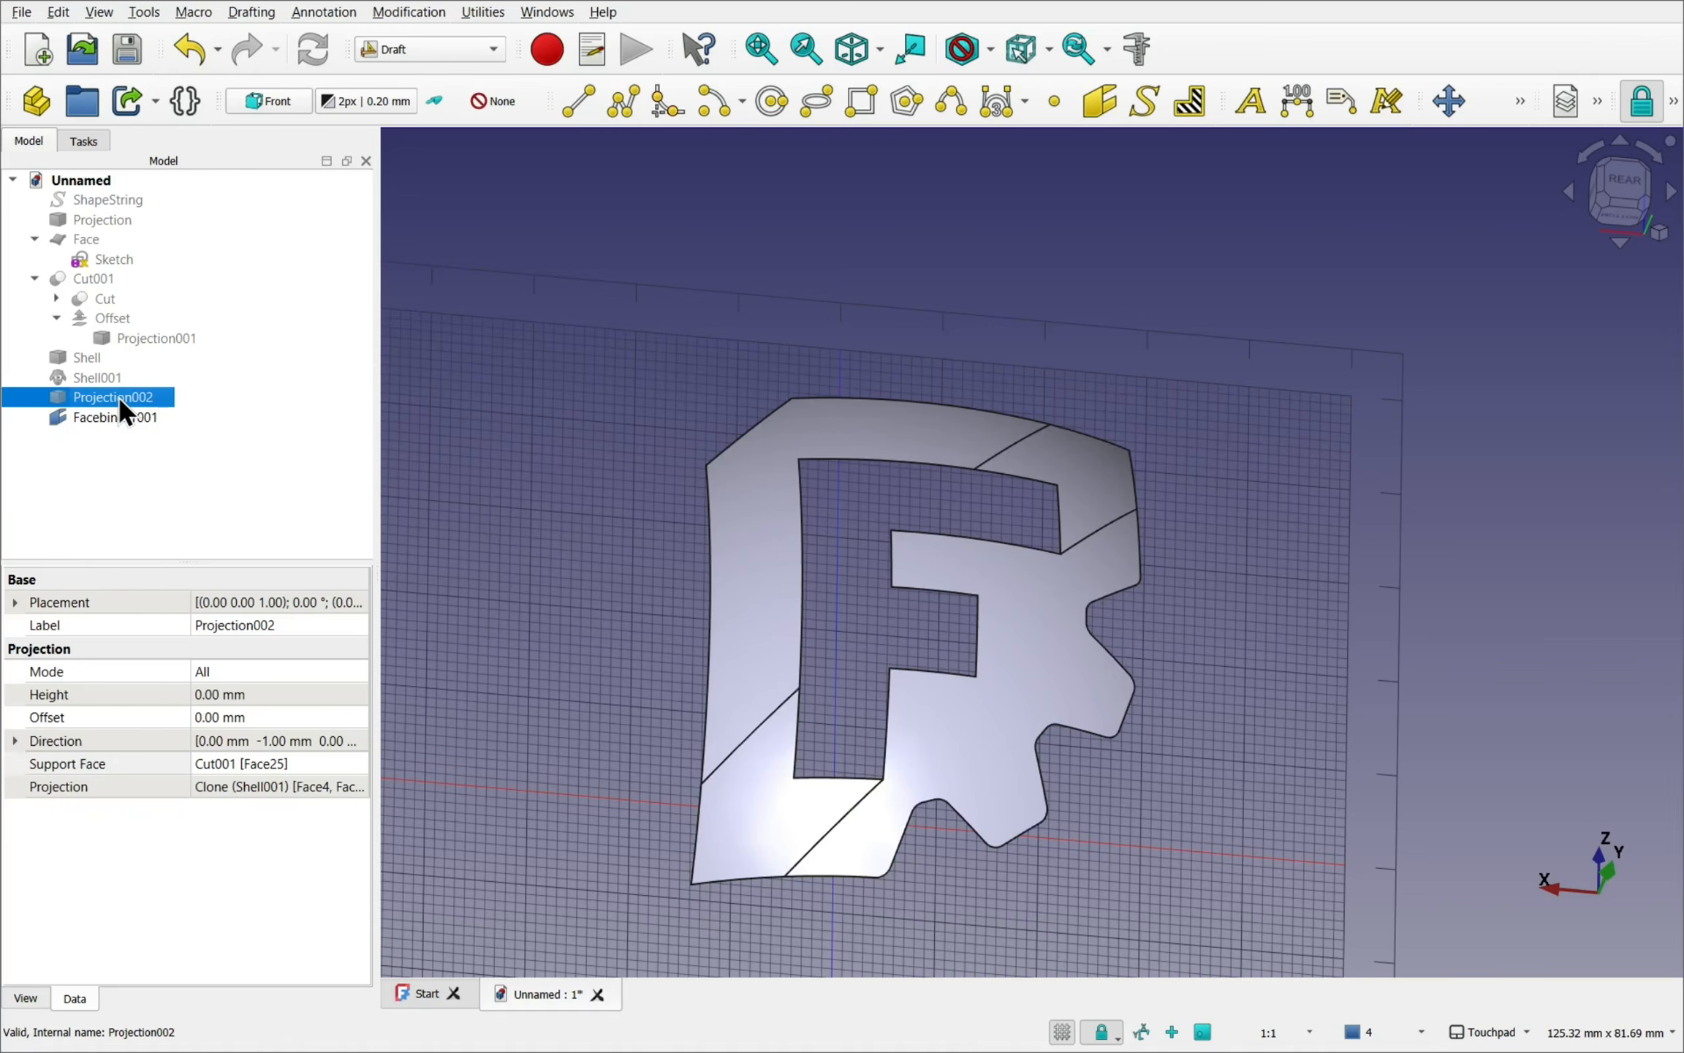
pyautogui.keyDown('alt'); pyautogui.moveTo(671, 425); pyautogui.dragTo(778, 479); pyautogui.keyUp('alt')
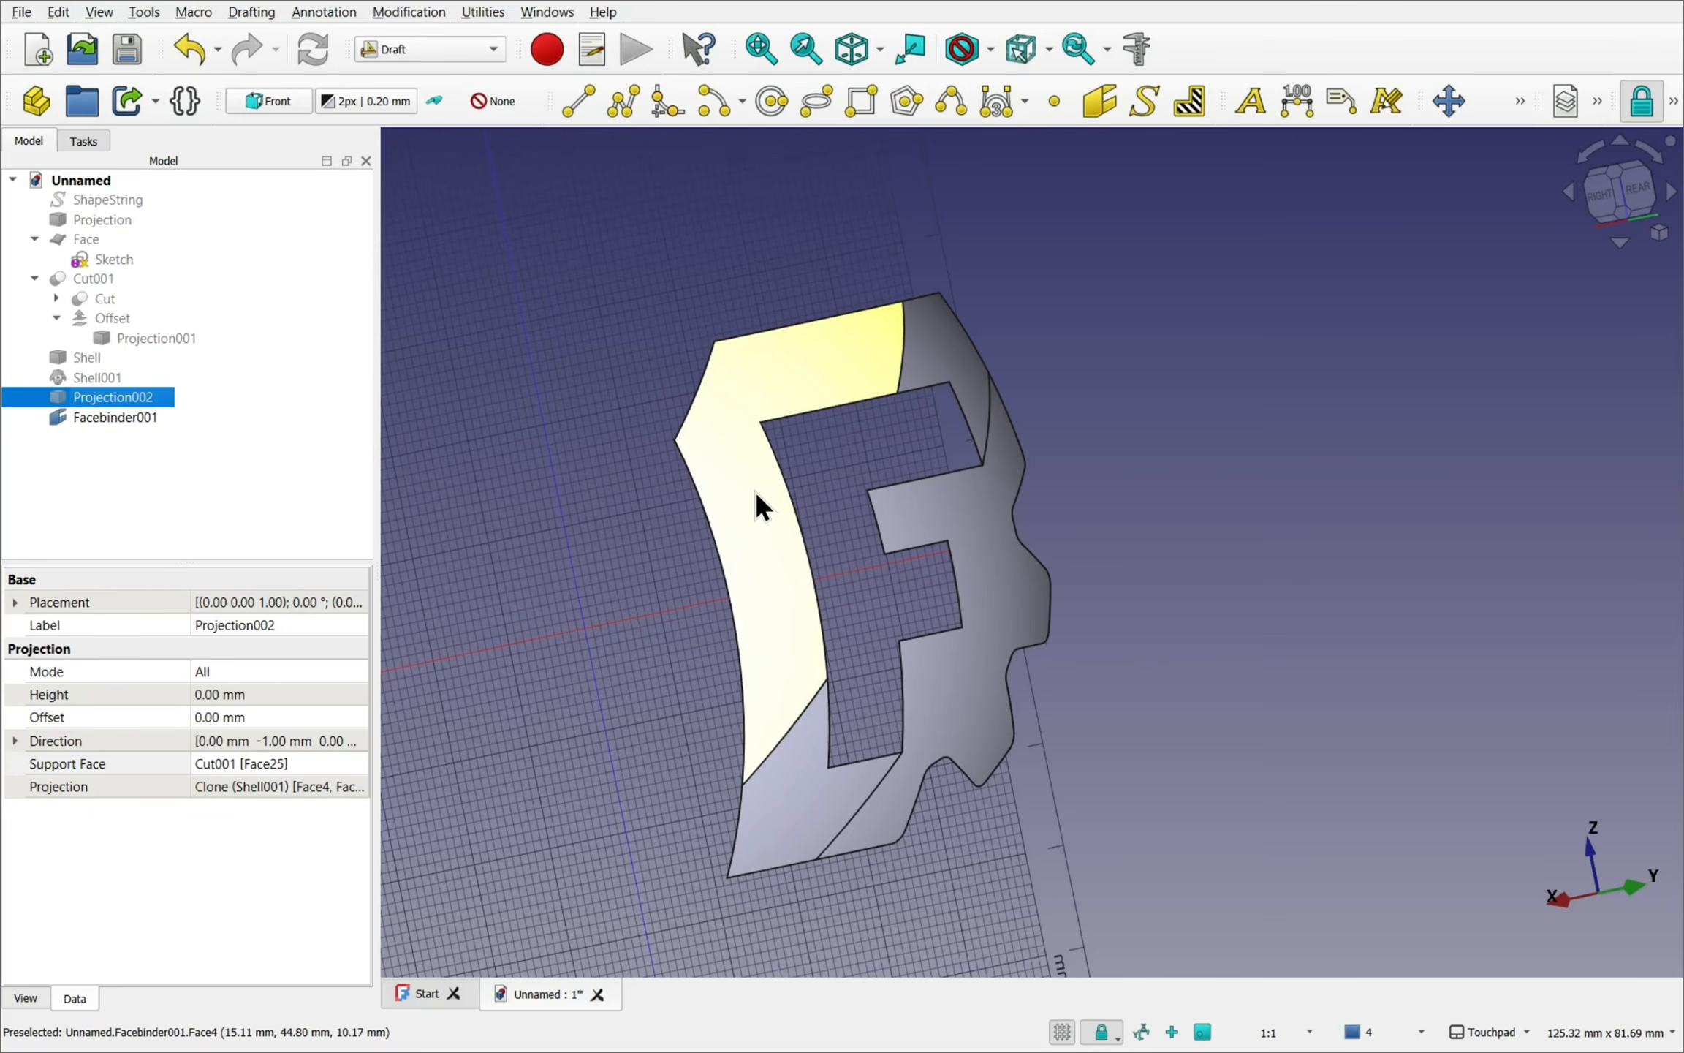
# - Set the logo facebinder's Extrusion to 10 mm
pyautogui.click(754, 490)
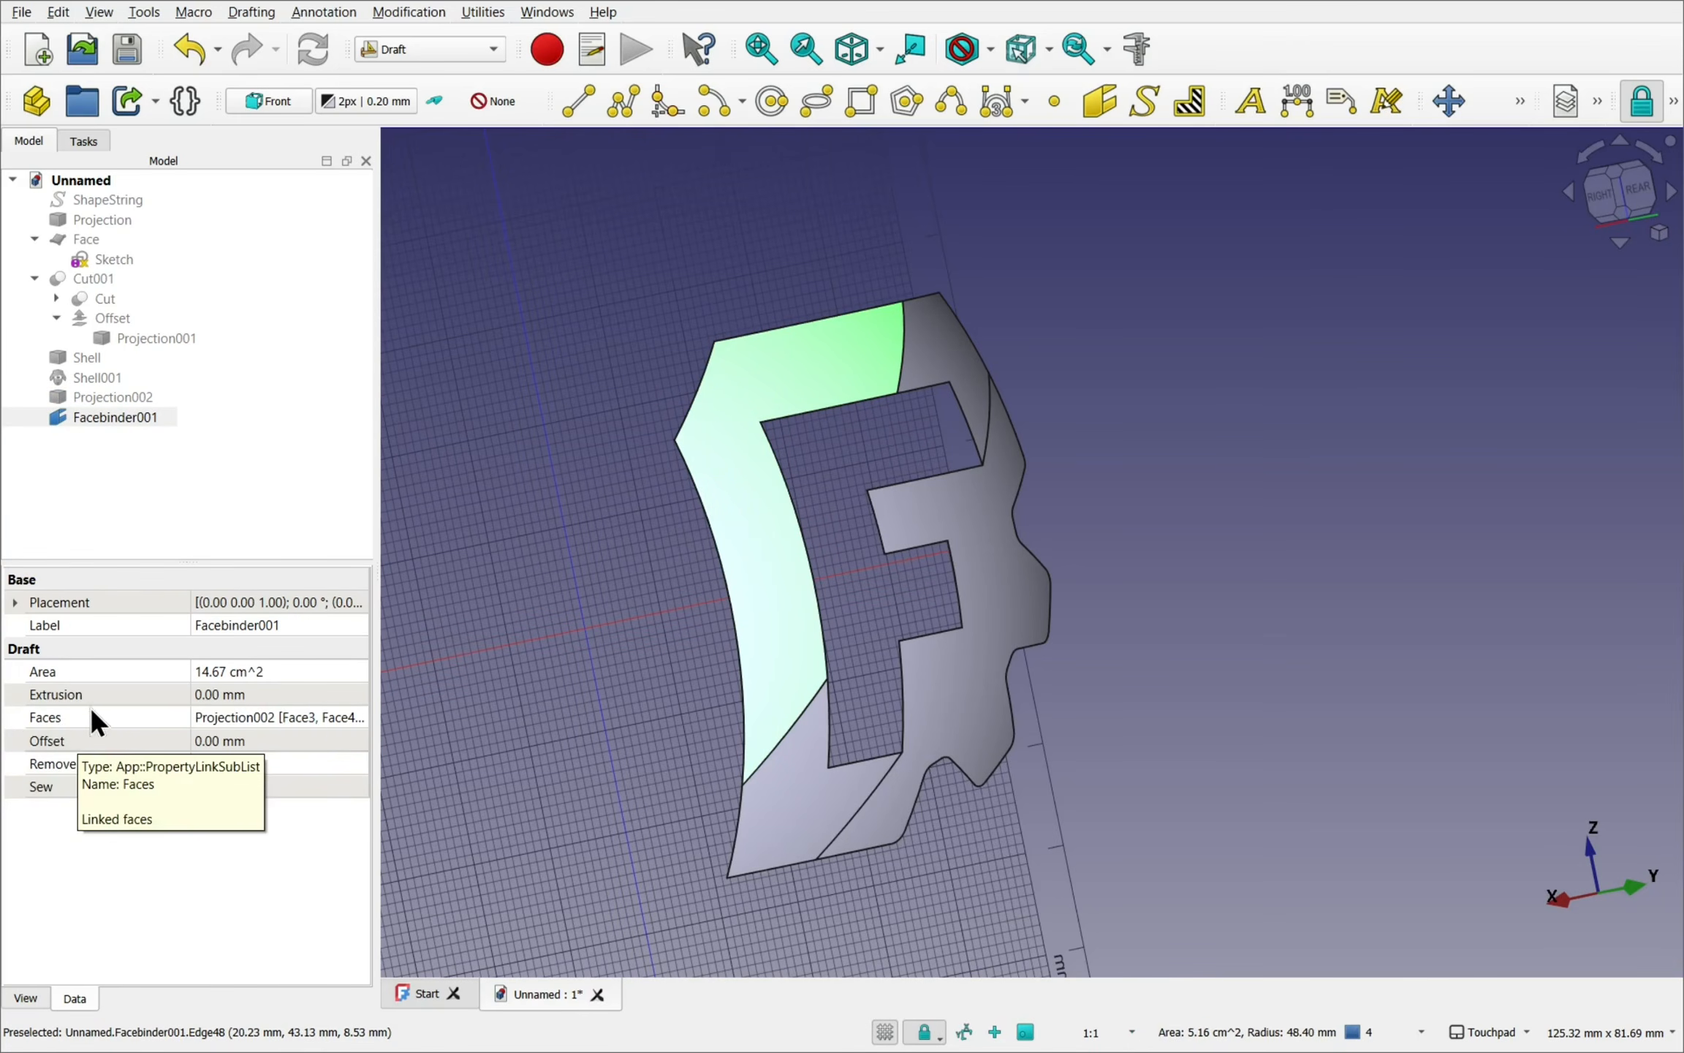
pyautogui.click(302, 690)
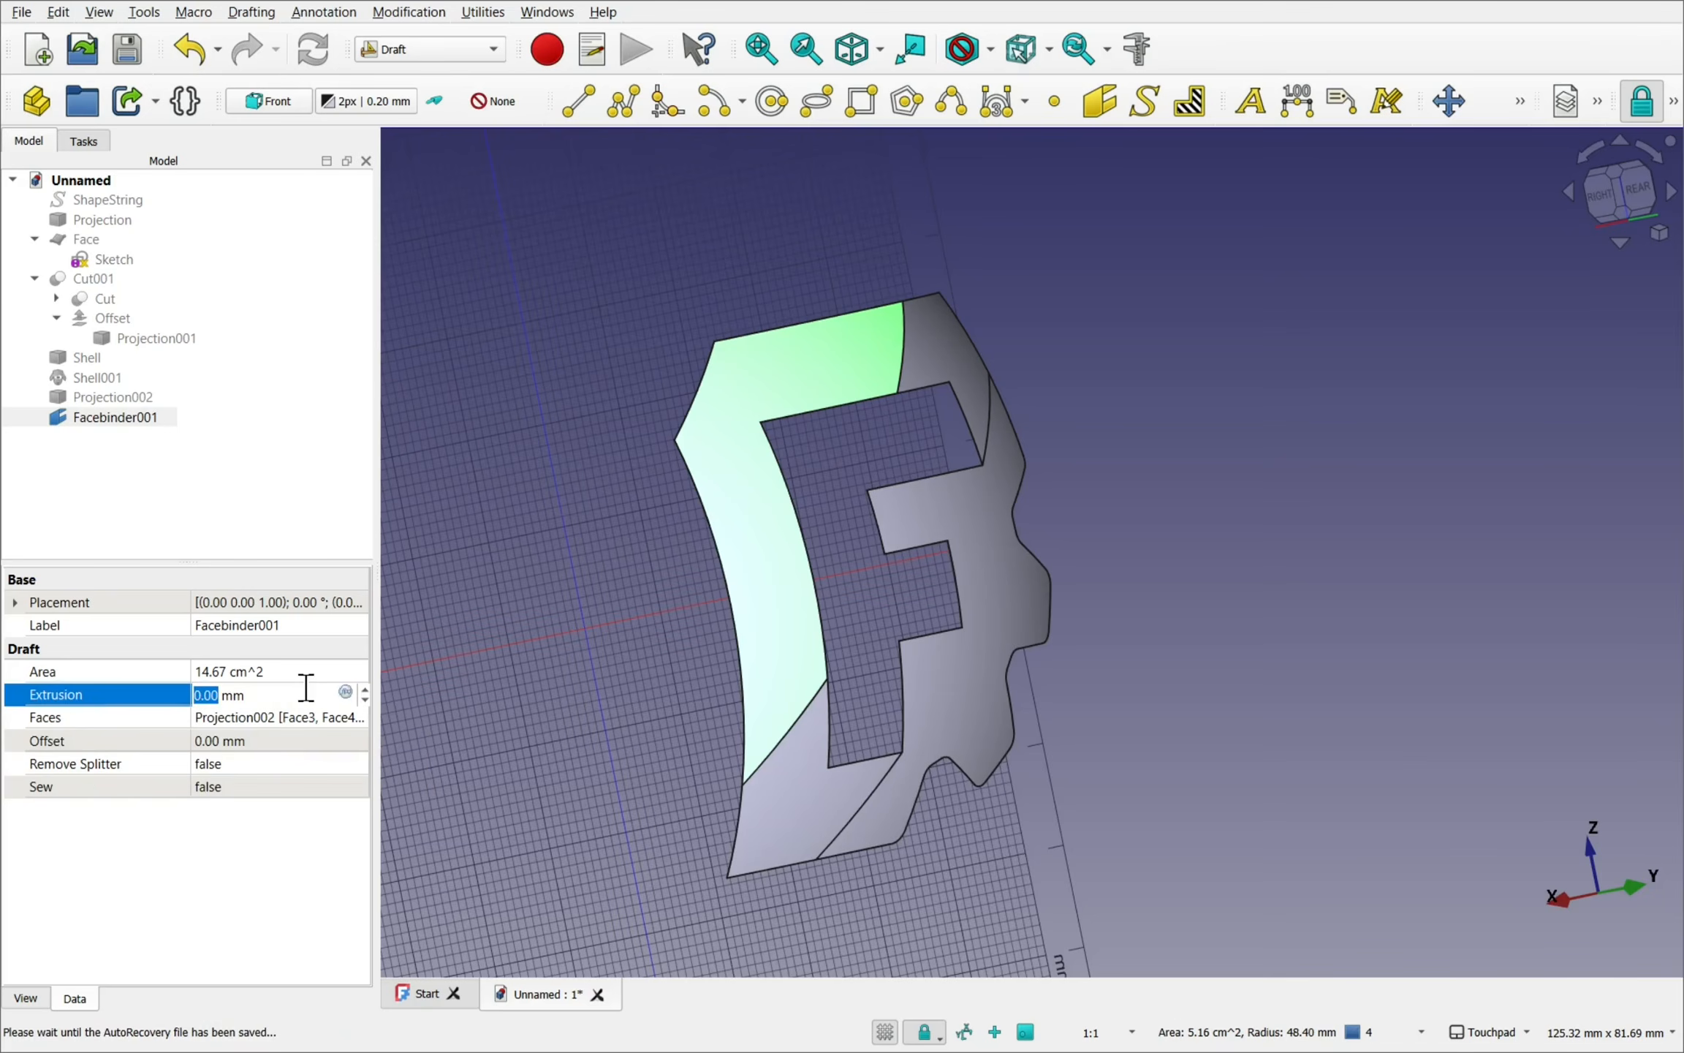
pyautogui.write('10')
pyautogui.press('Return')
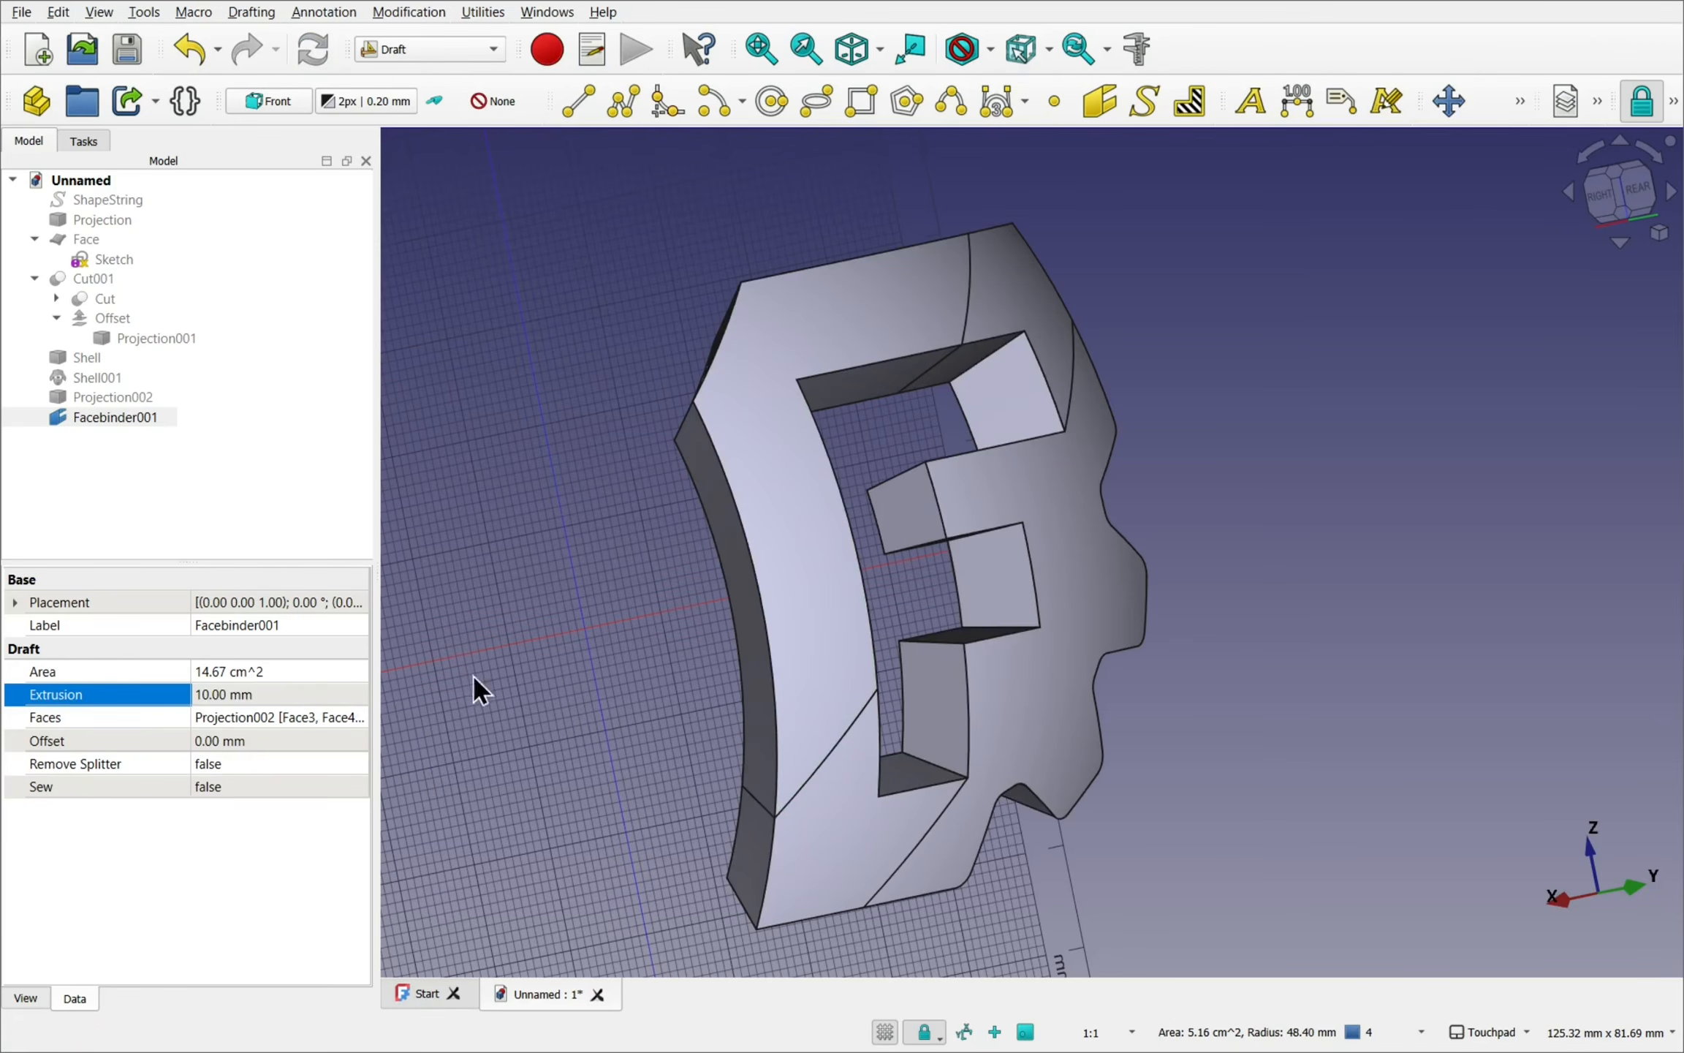
# - Show the cut sphere, Cut001, again together with the extruded logo
pyautogui.keyDown('alt'); pyautogui.moveTo(673, 615); pyautogui.dragTo(846, 413); pyautogui.keyUp('alt')
pyautogui.scroll(-5, 541, 606)
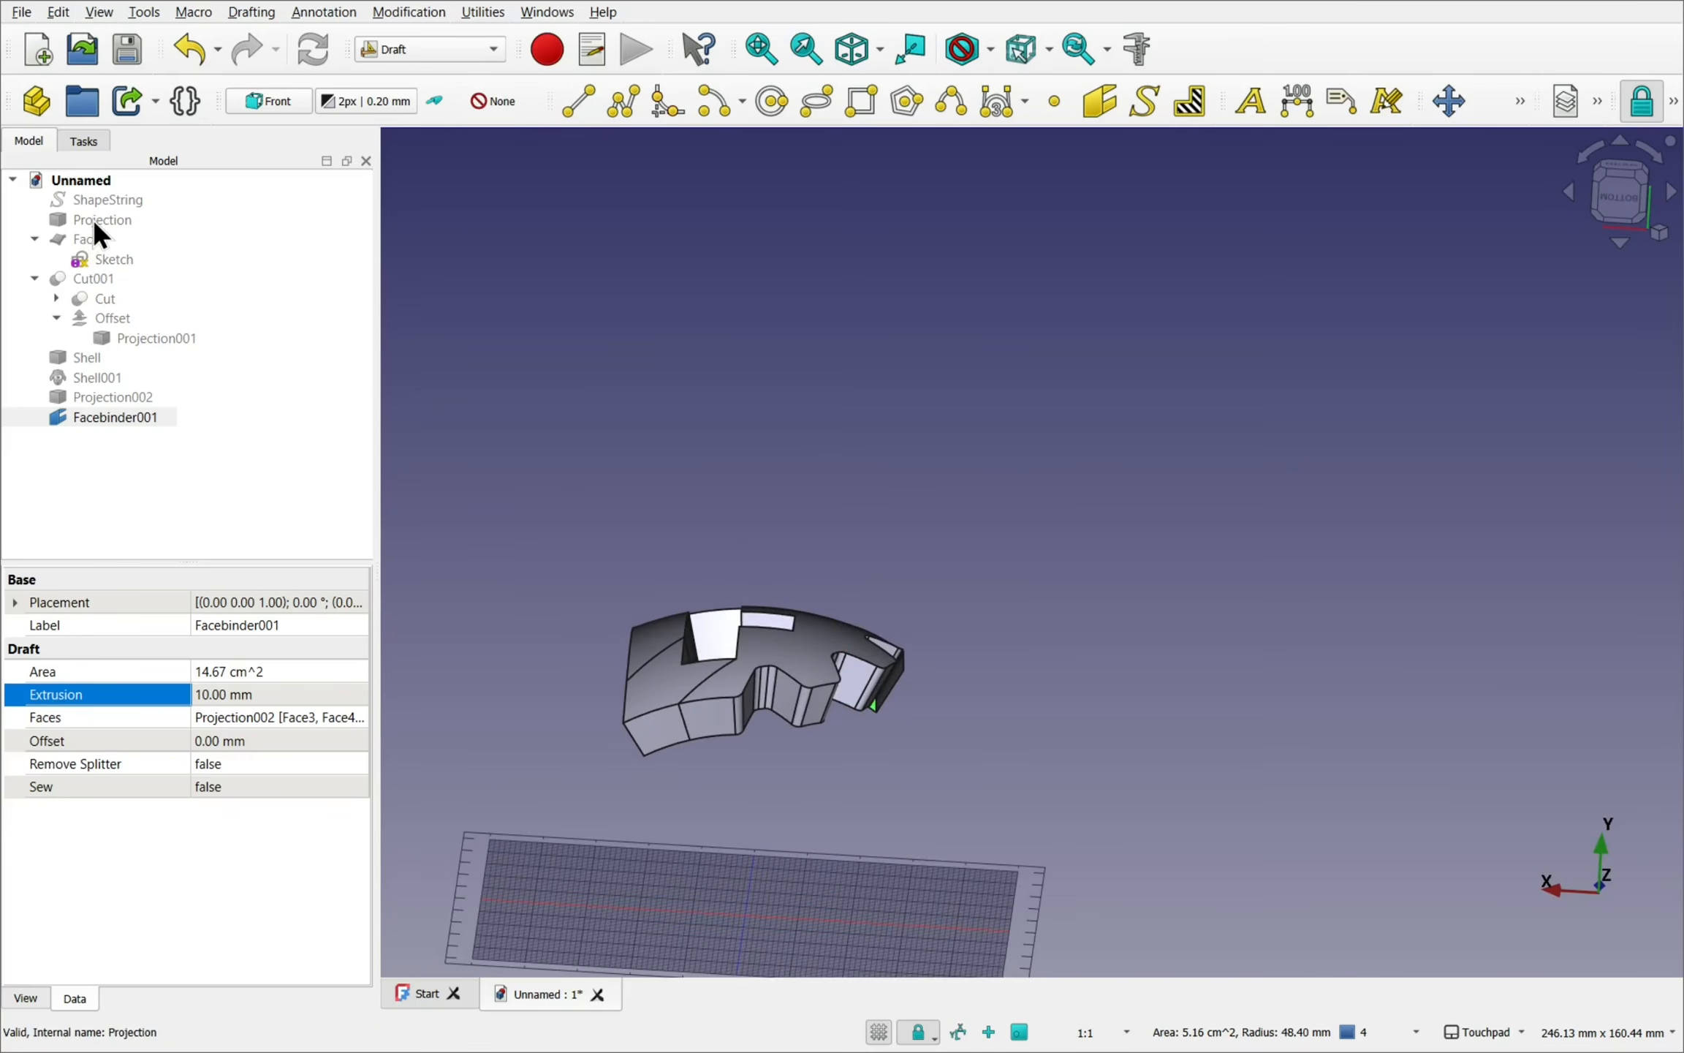
pyautogui.click(89, 280)
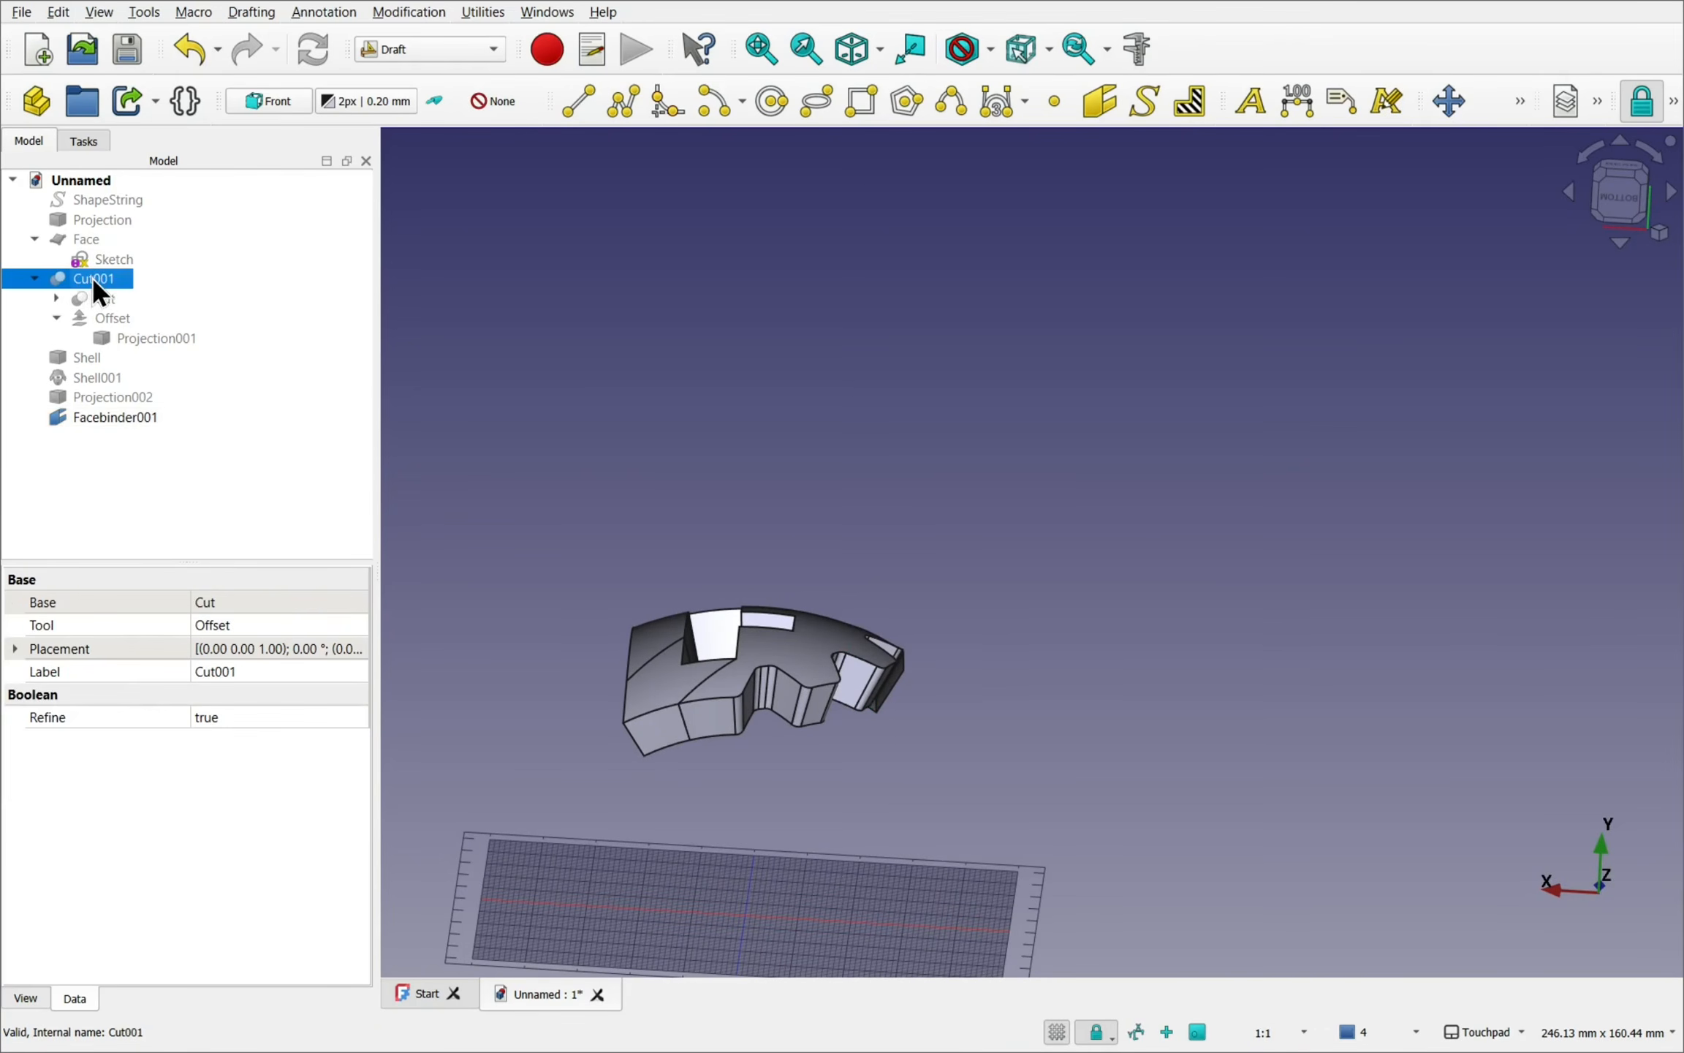
pyautogui.keyDown('alt'); pyautogui.moveTo(740, 410); pyautogui.dragTo(876, 461); pyautogui.keyUp('alt')
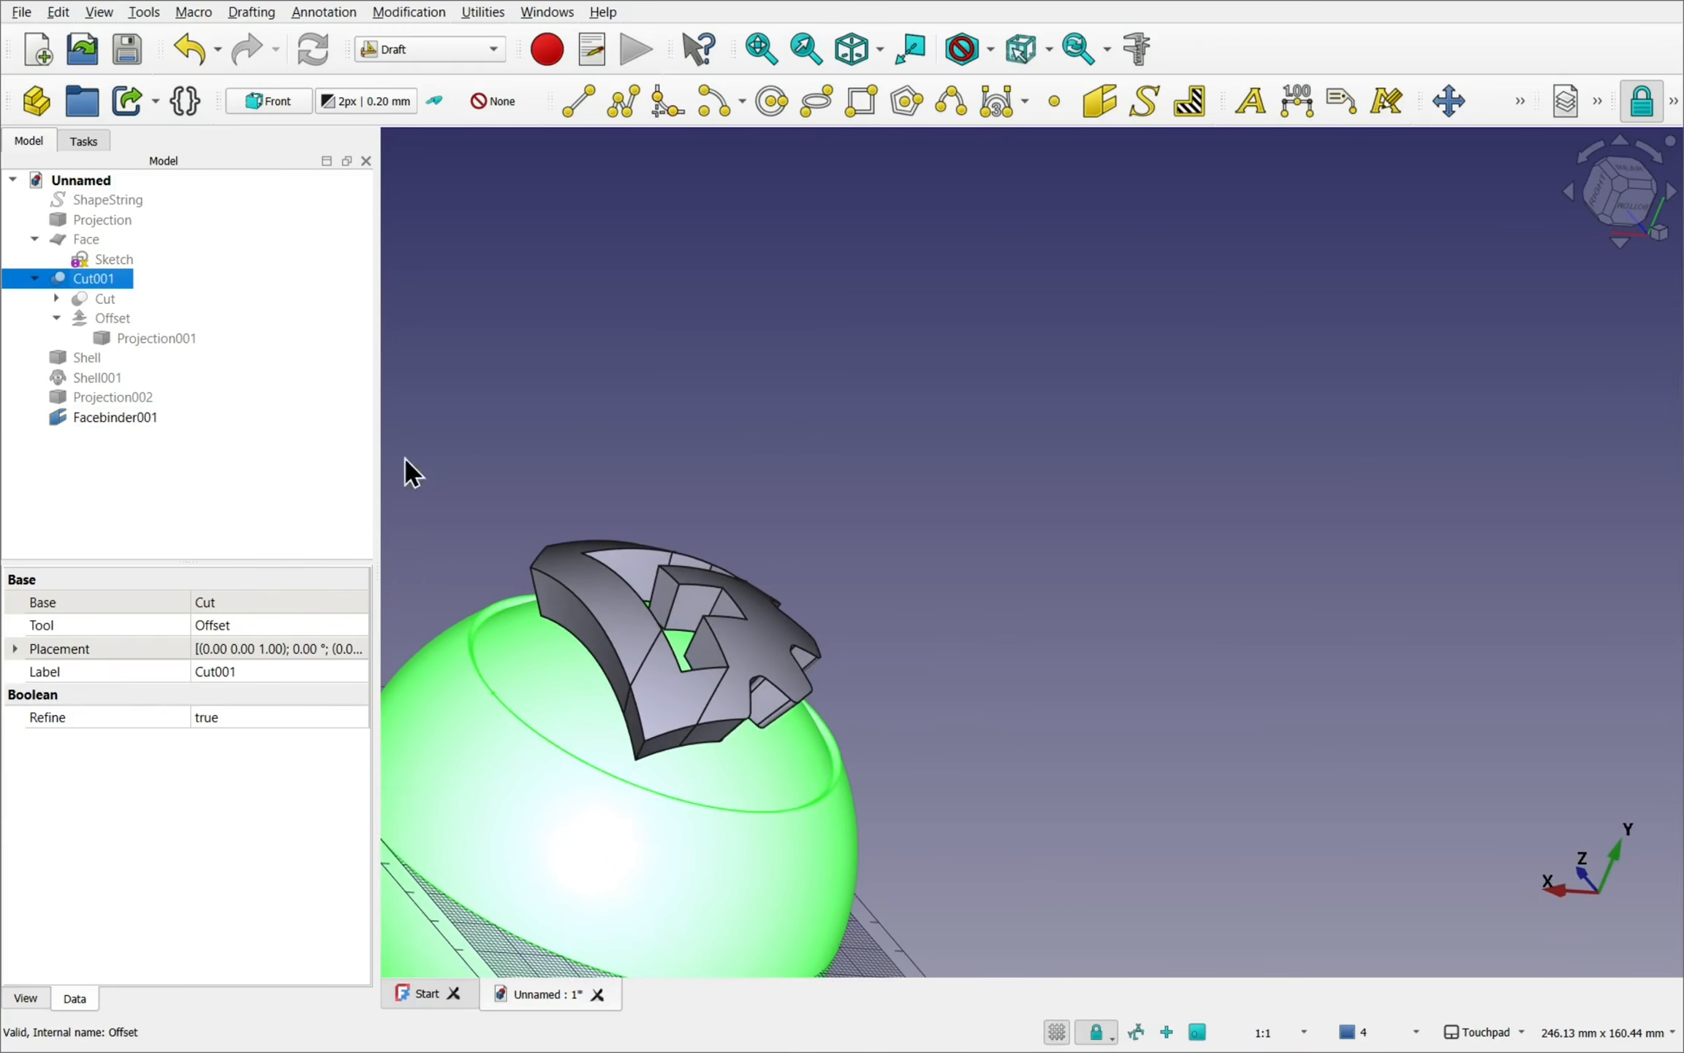
# - Set the logo facebinder's Offset to -1 mm so it sinks into the floor of the circular recess
pyautogui.click(129, 417)
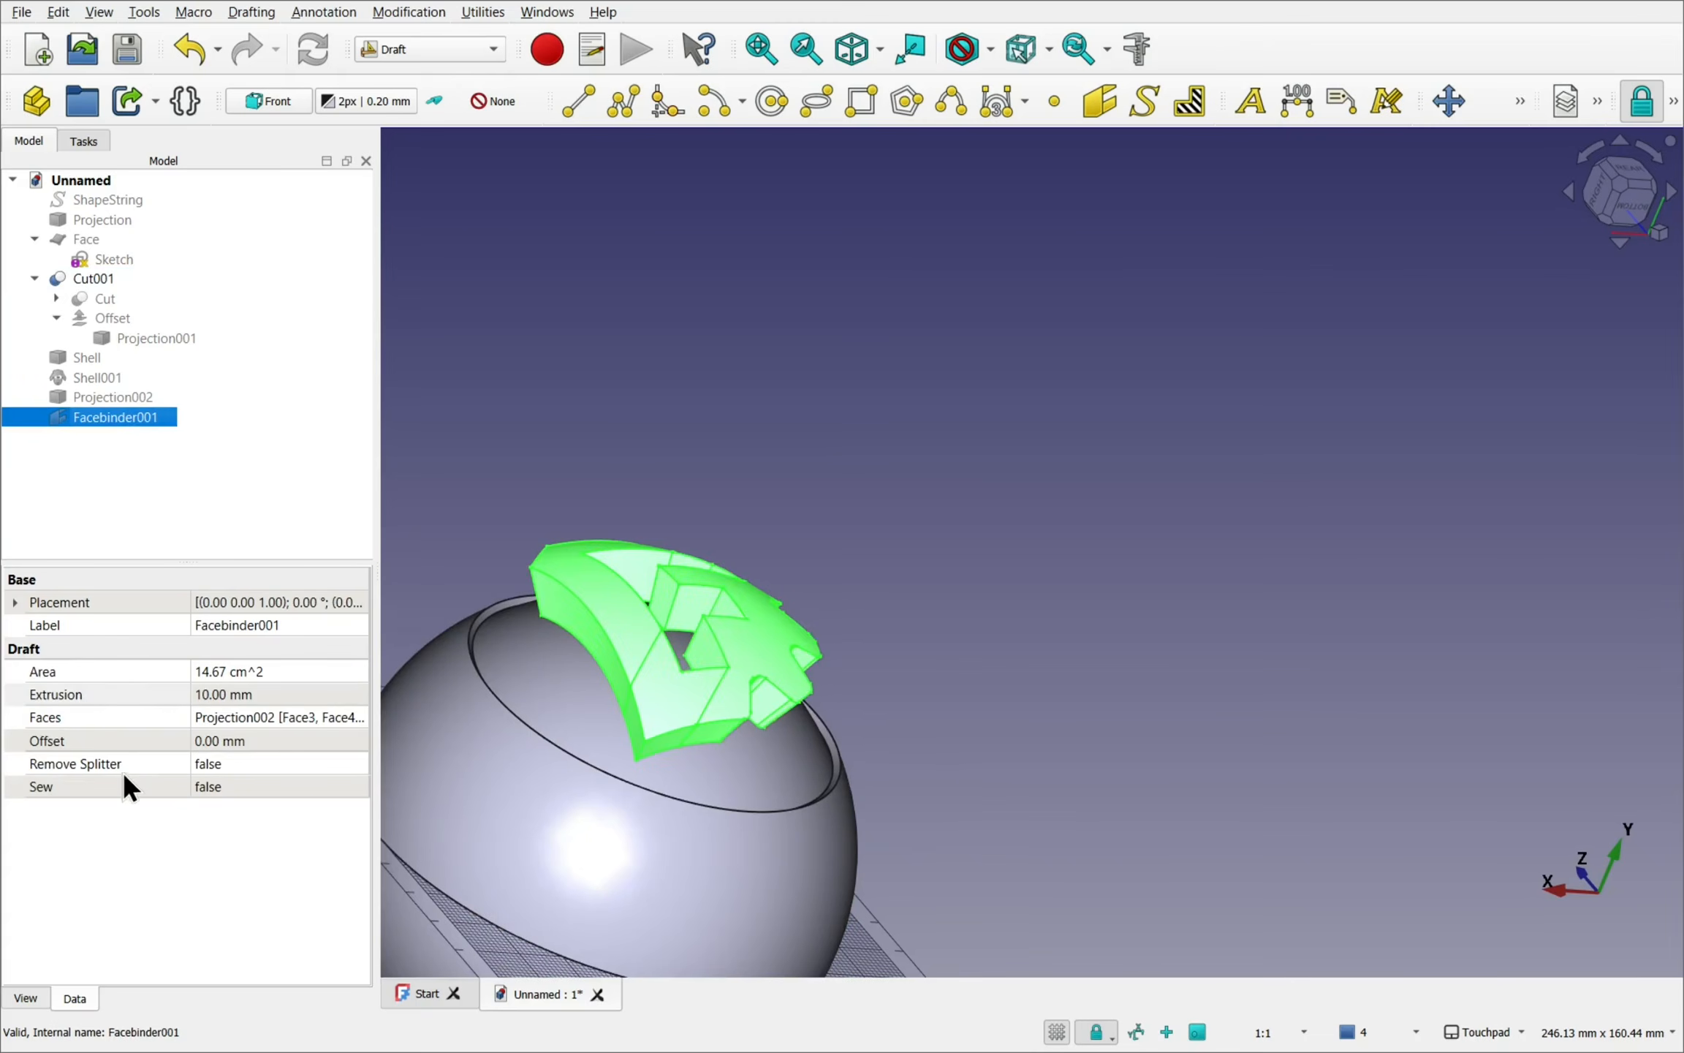
pyautogui.click(279, 738)
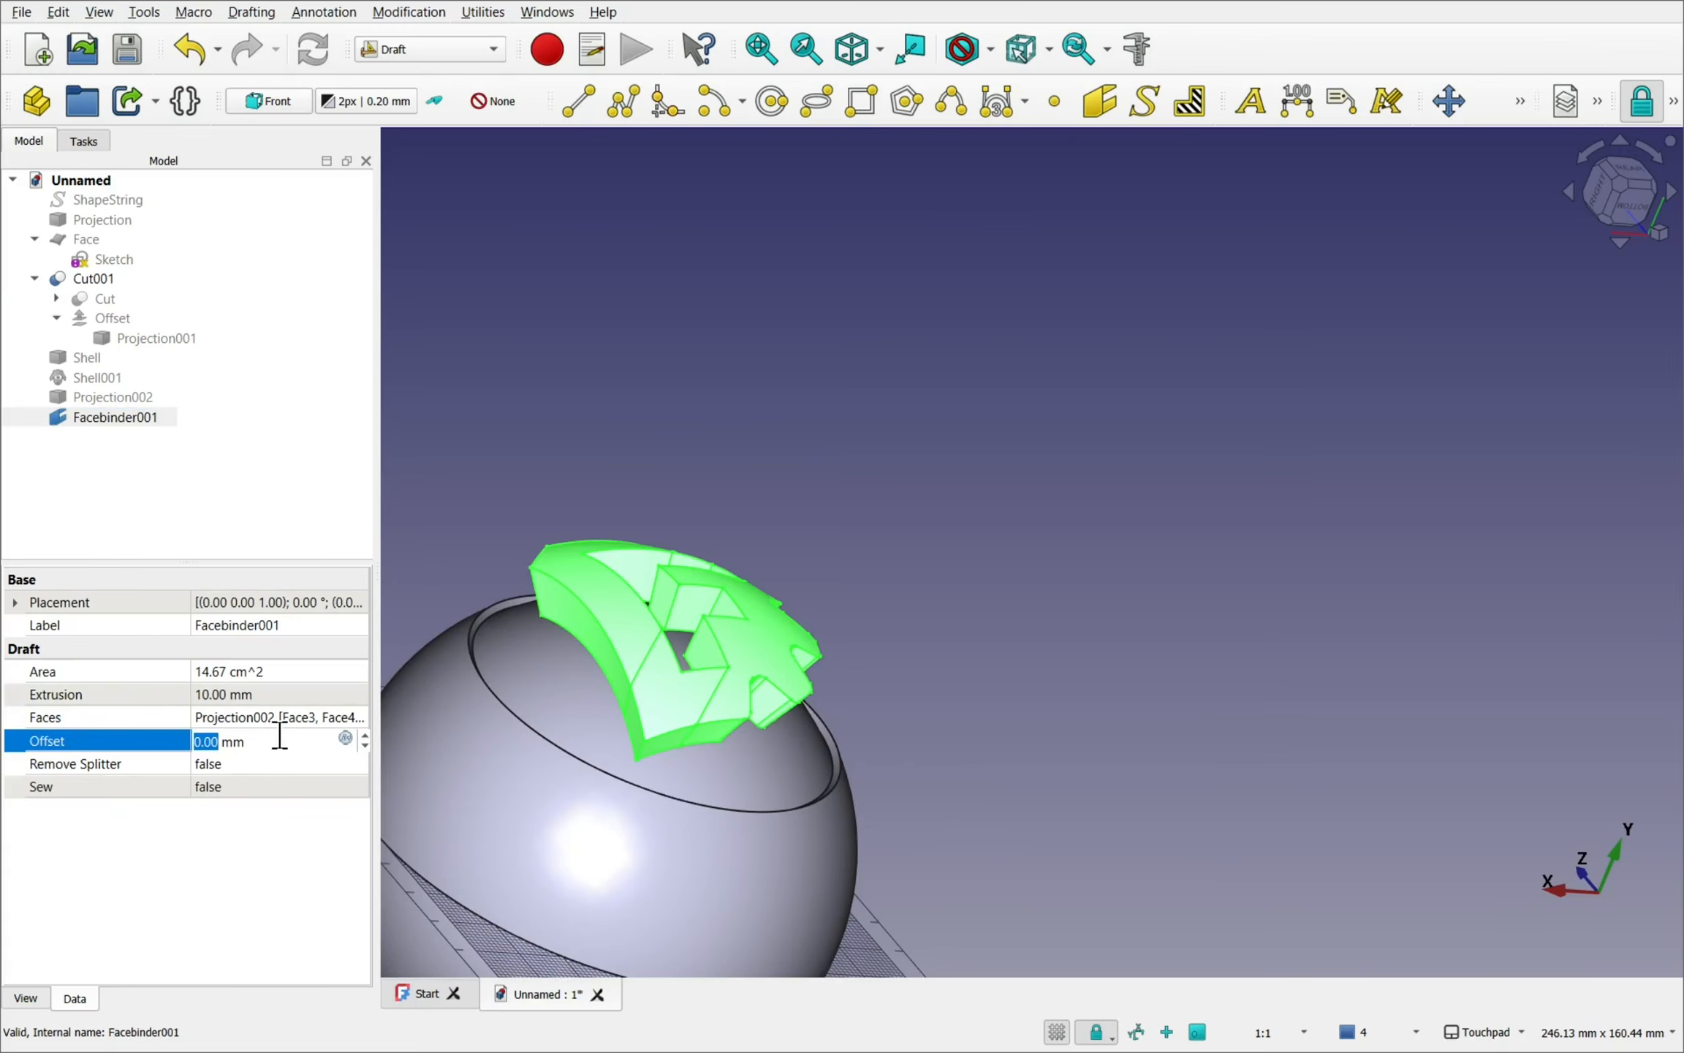
pyautogui.write('-1')
pyautogui.press('Return')
pyautogui.keyDown('shift'); pyautogui.moveTo(805, 733); pyautogui.dragTo(915, 728); pyautogui.keyUp('shift')
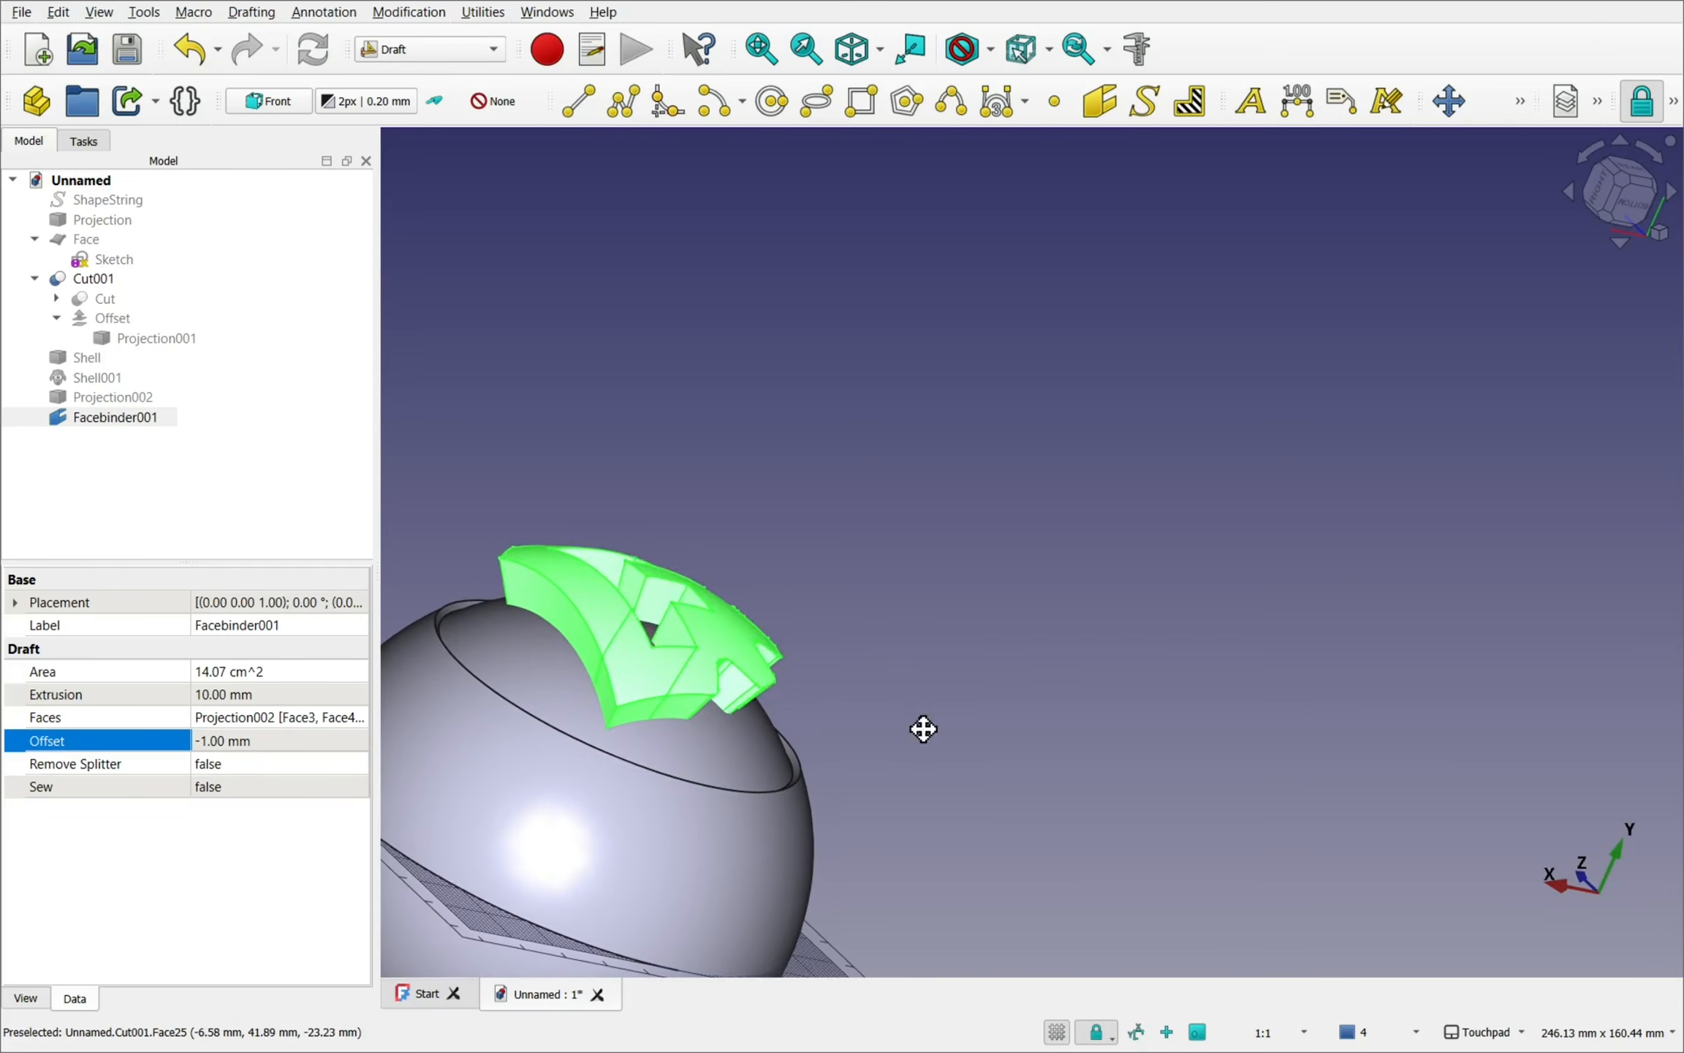
pyautogui.keyDown('shift'); pyautogui.moveTo(923, 729); pyautogui.dragTo(1251, 489, button='middle'); pyautogui.keyUp('shift')
pyautogui.scroll(-1, 1252, 488)
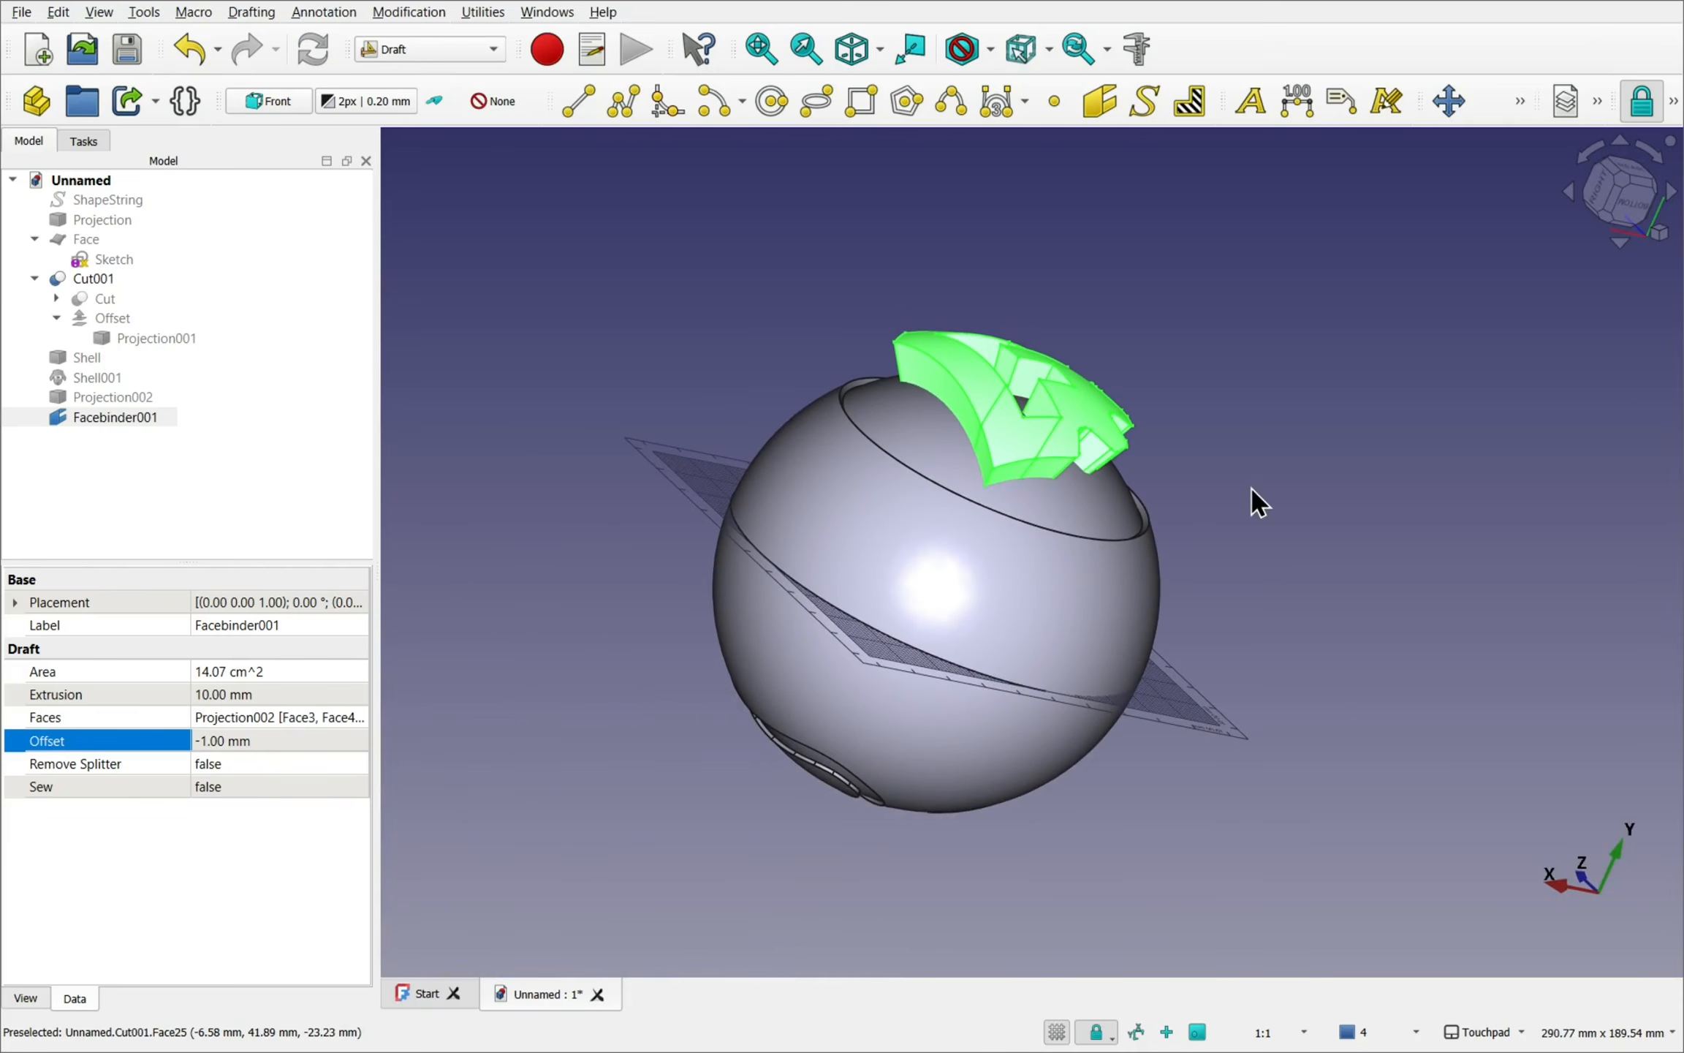
pyautogui.scroll(2, 1255, 503)
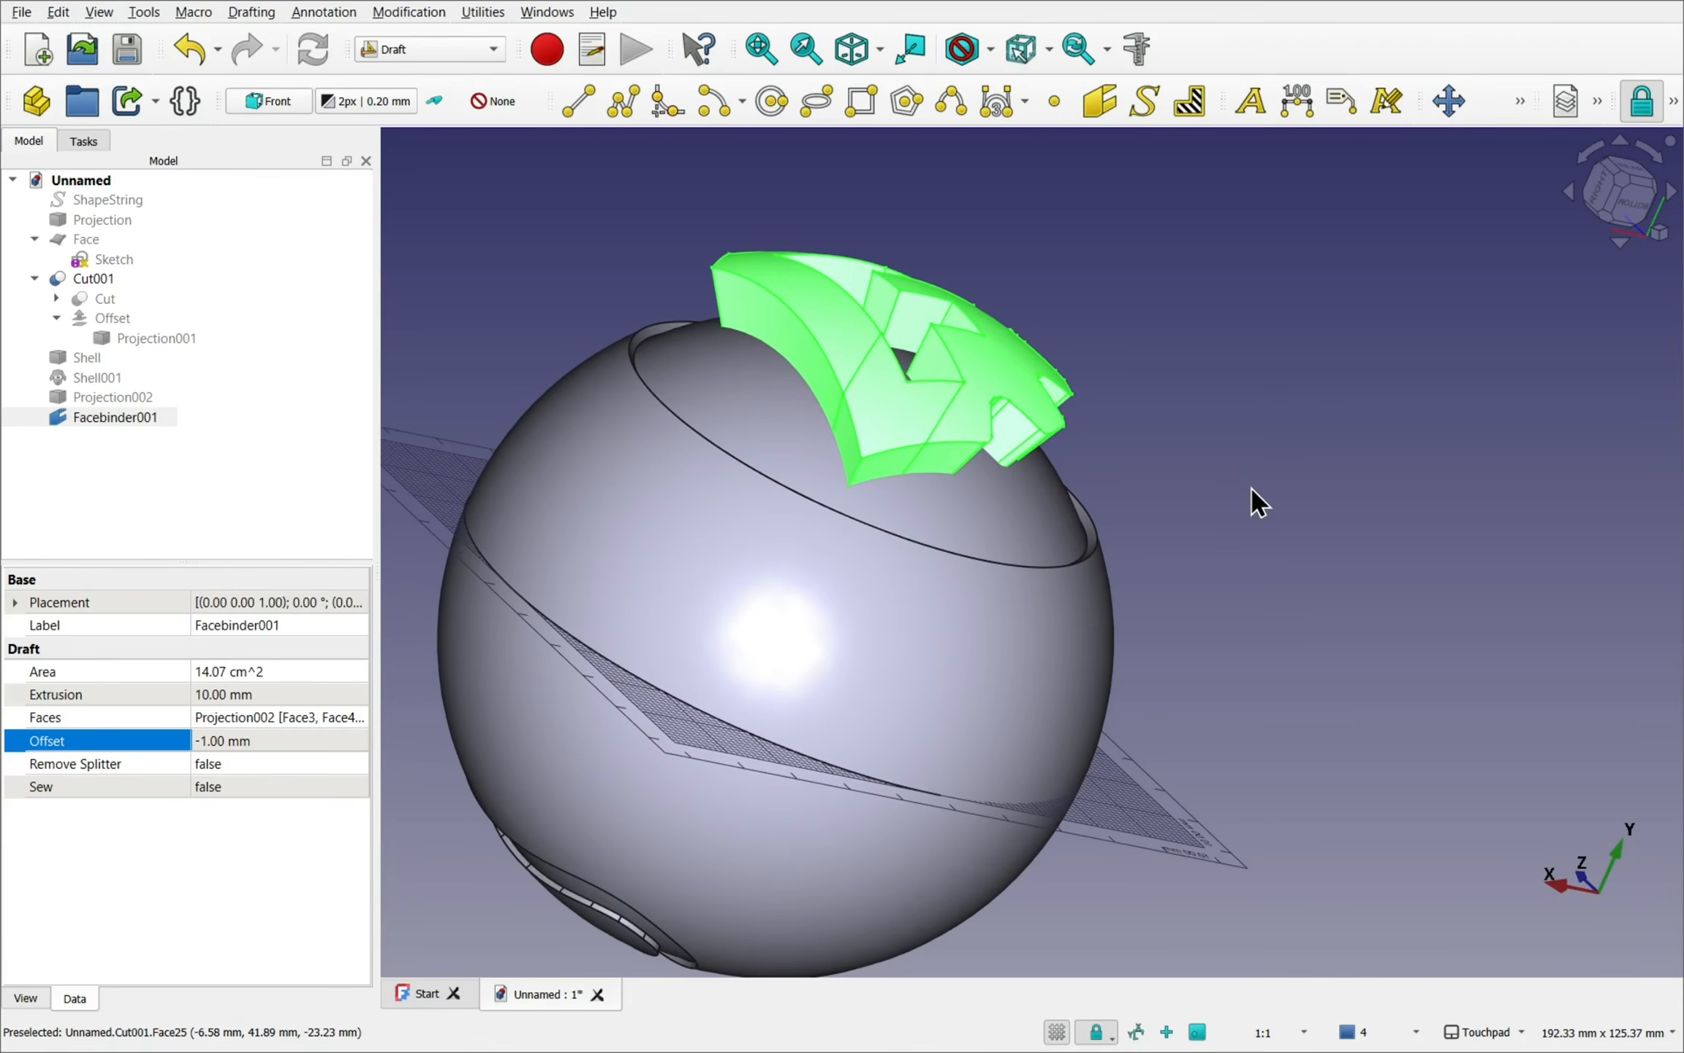
pyautogui.keyDown('shift'); pyautogui.moveTo(1251, 488); pyautogui.dragTo(1210, 493); pyautogui.keyUp('shift')
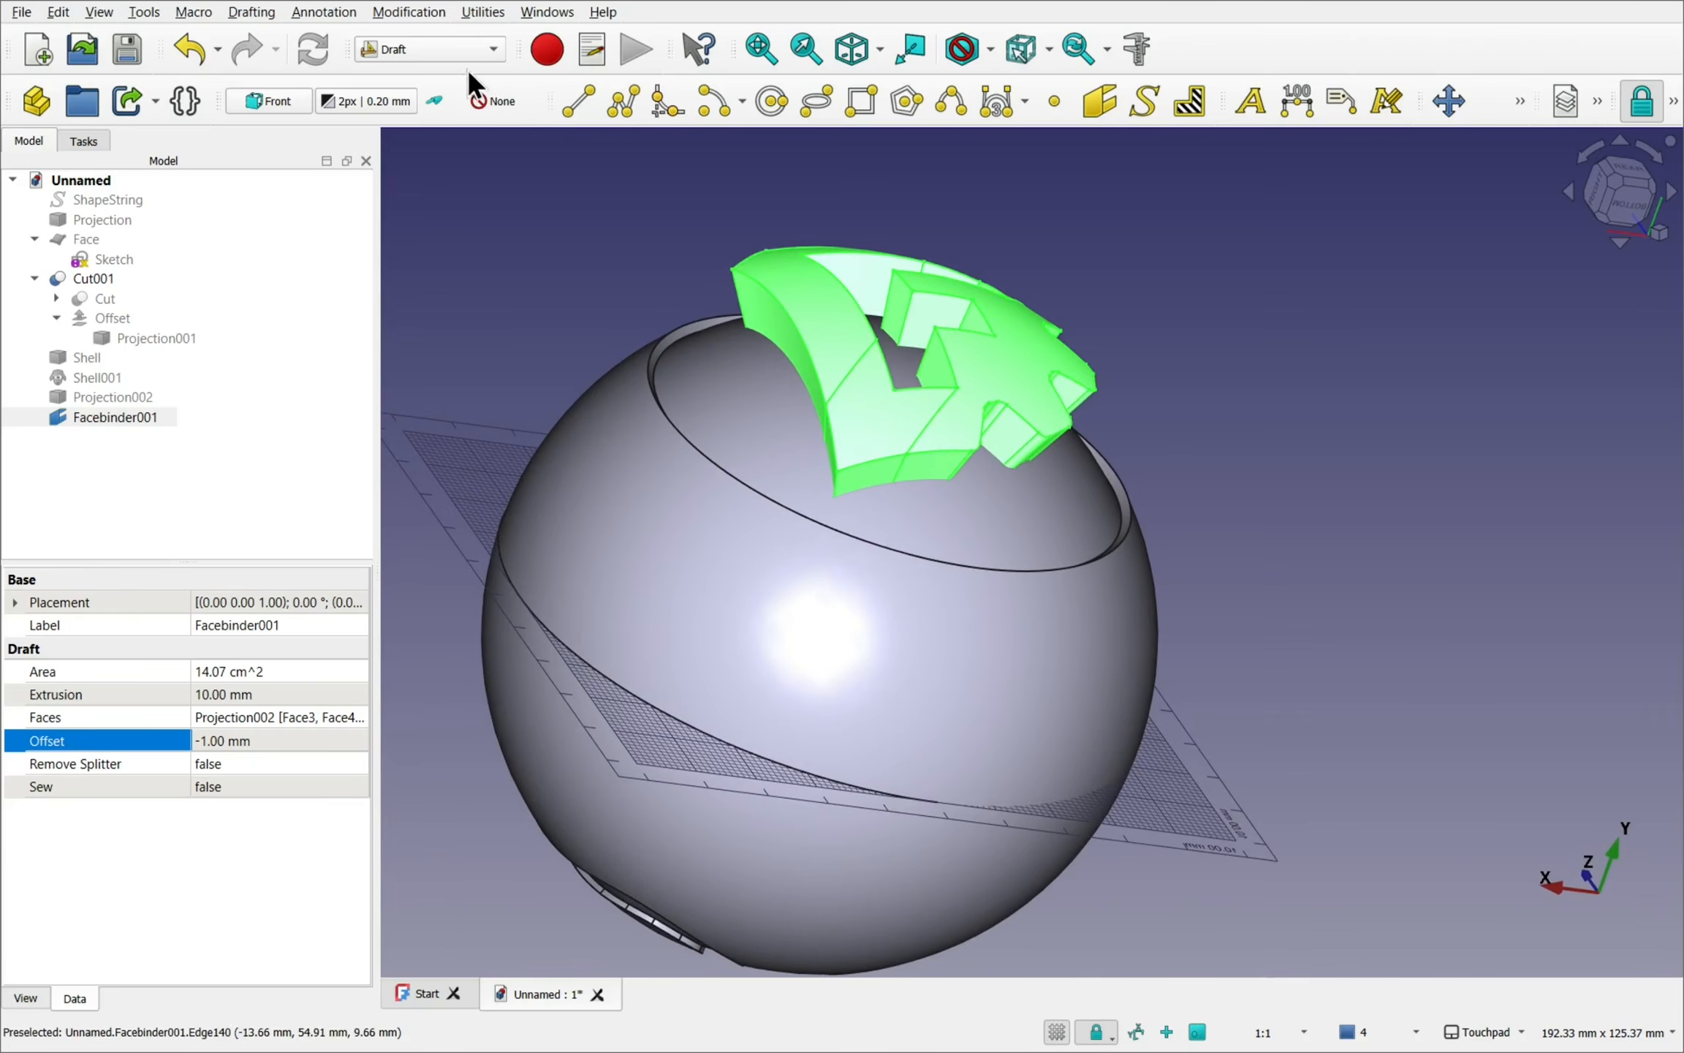
# - In the Part workbench, cut the extruded logo facebinder out of the sphere with a Boolean cut
pyautogui.click(449, 53)
pyautogui.click(440, 231)
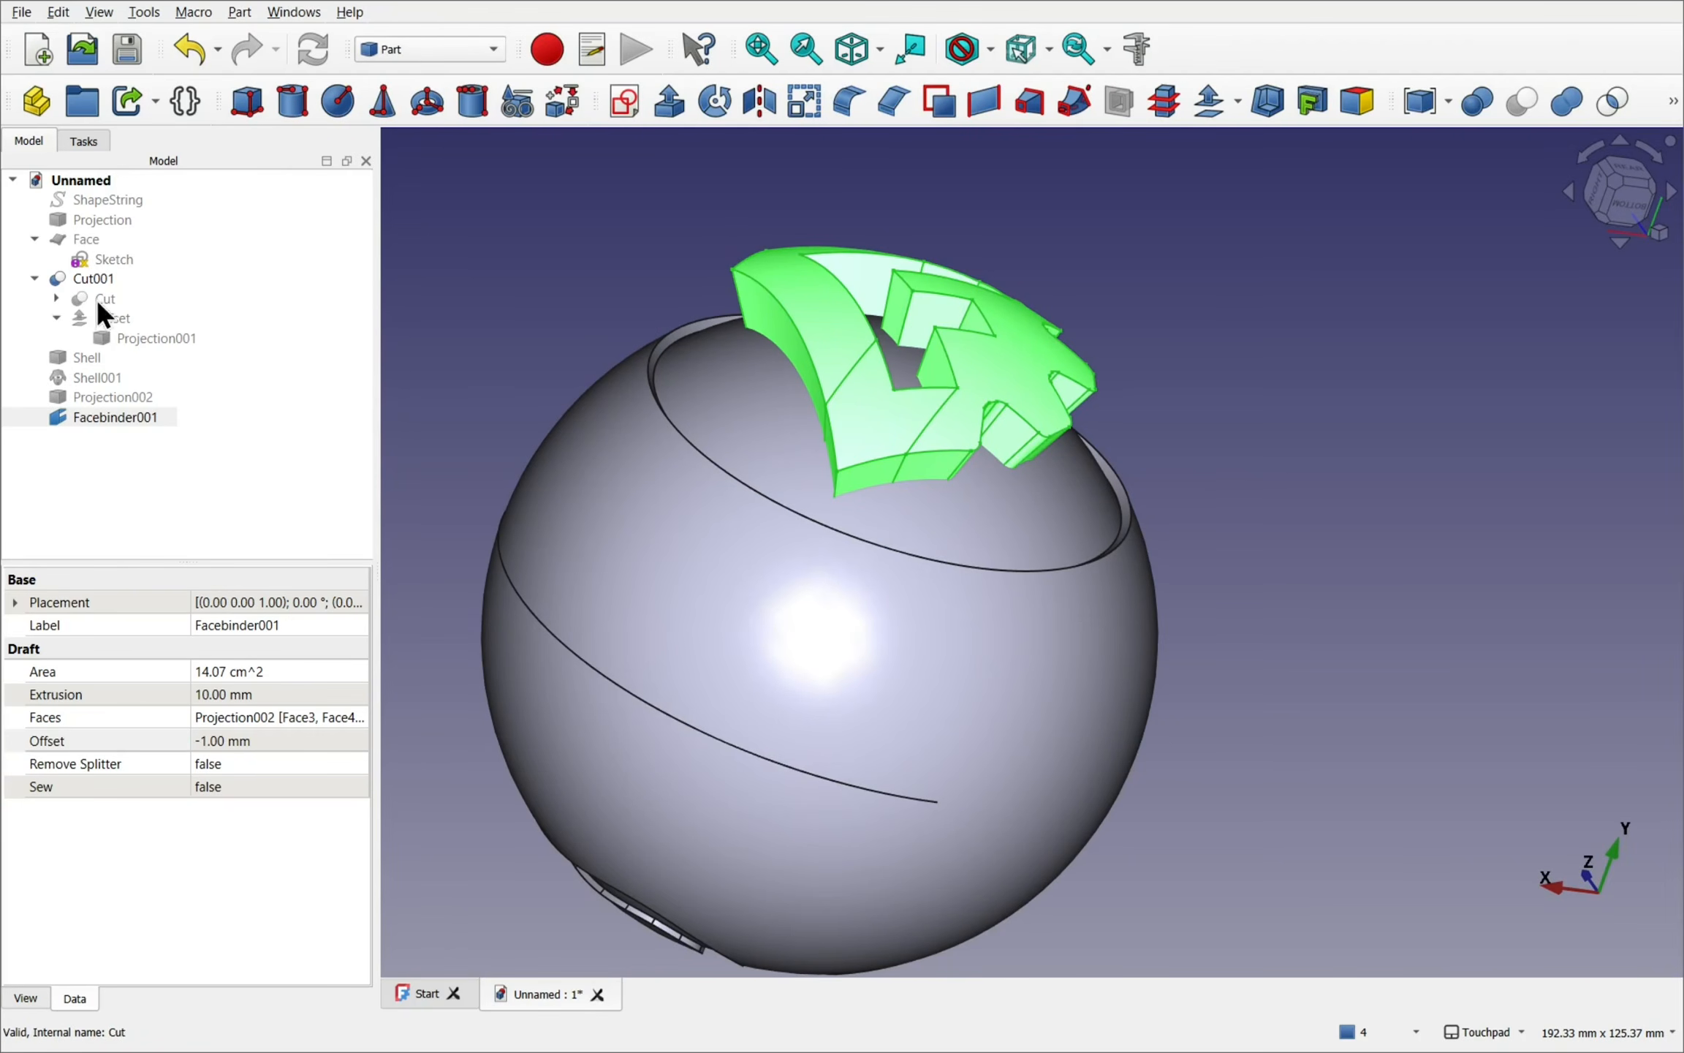
pyautogui.click(613, 481)
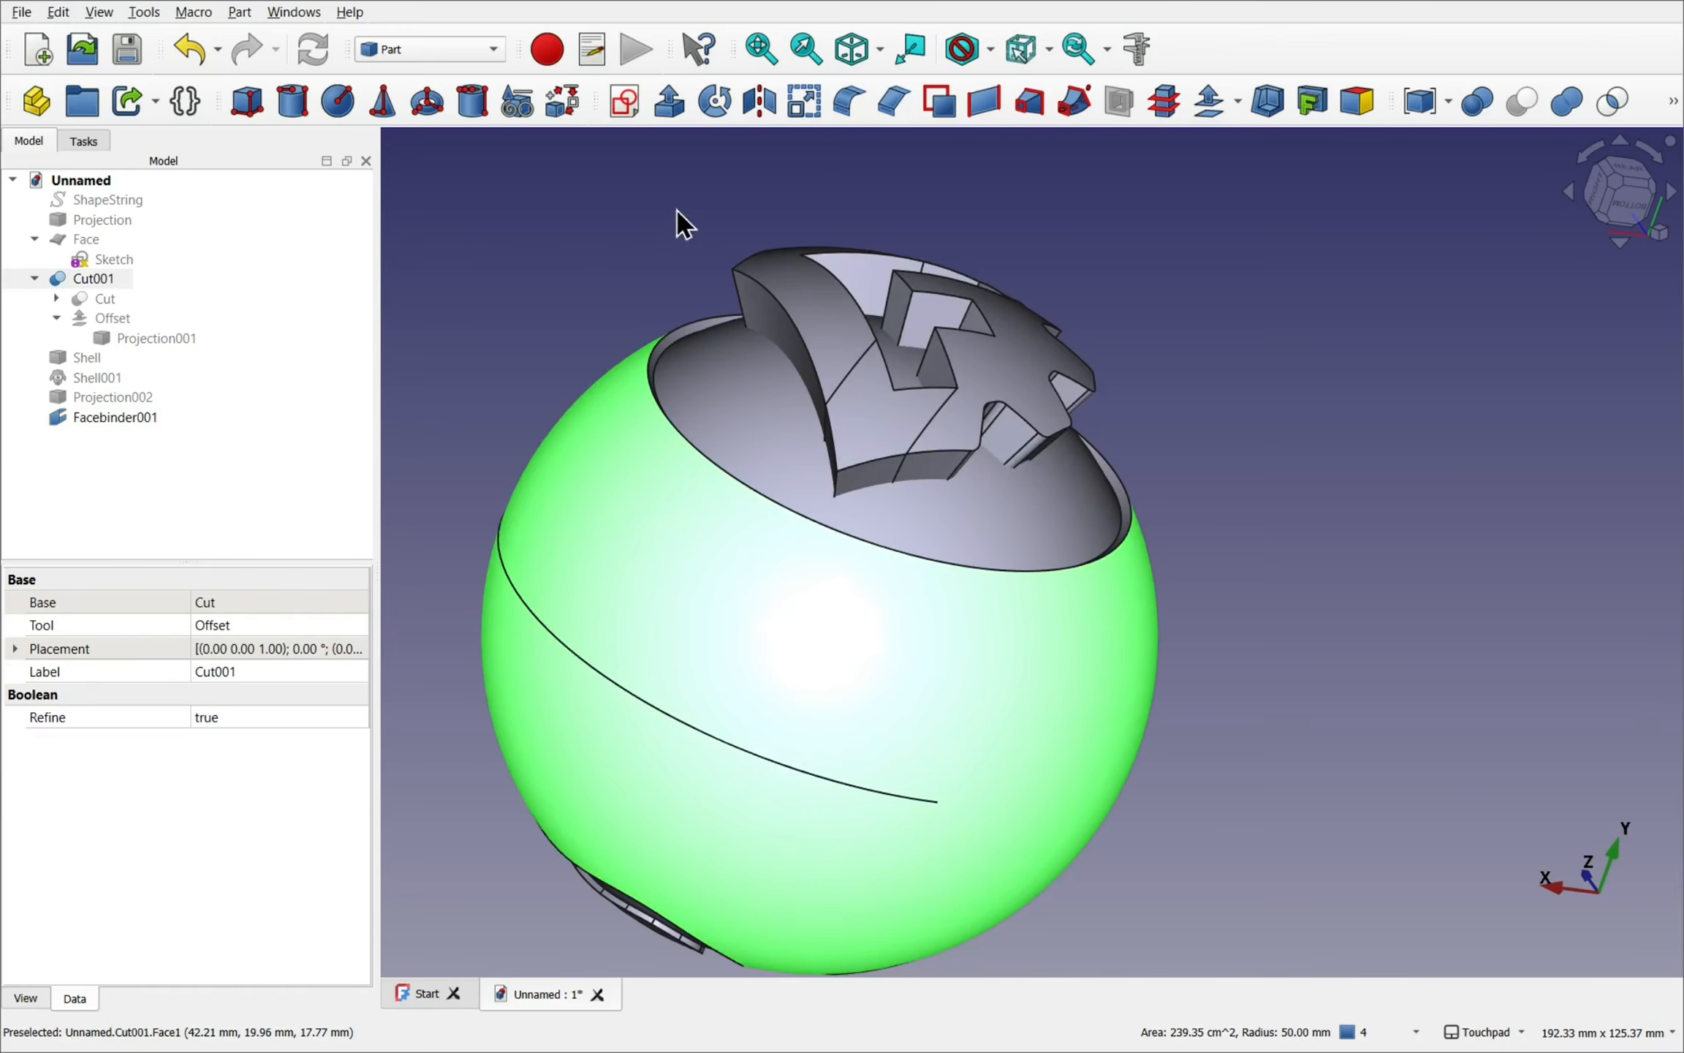
pyautogui.keyDown('ctrl'); pyautogui.click(812, 316); pyautogui.keyUp('ctrl')
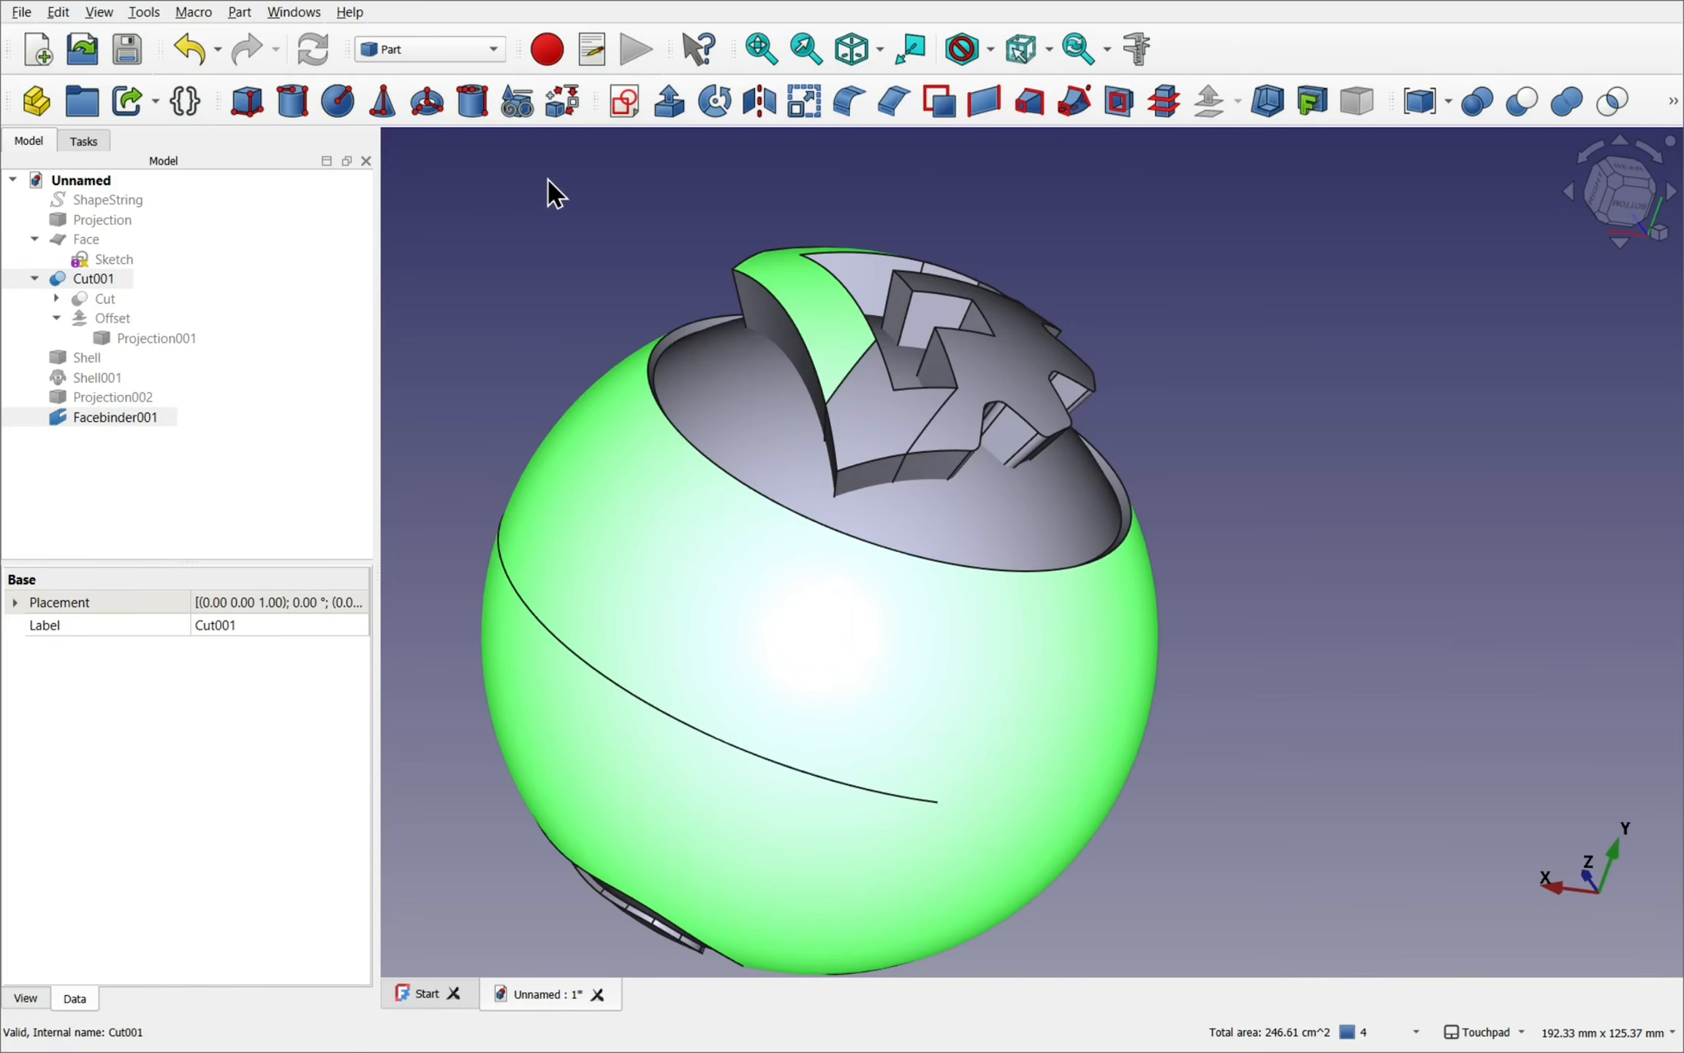
pyautogui.click(1532, 124)
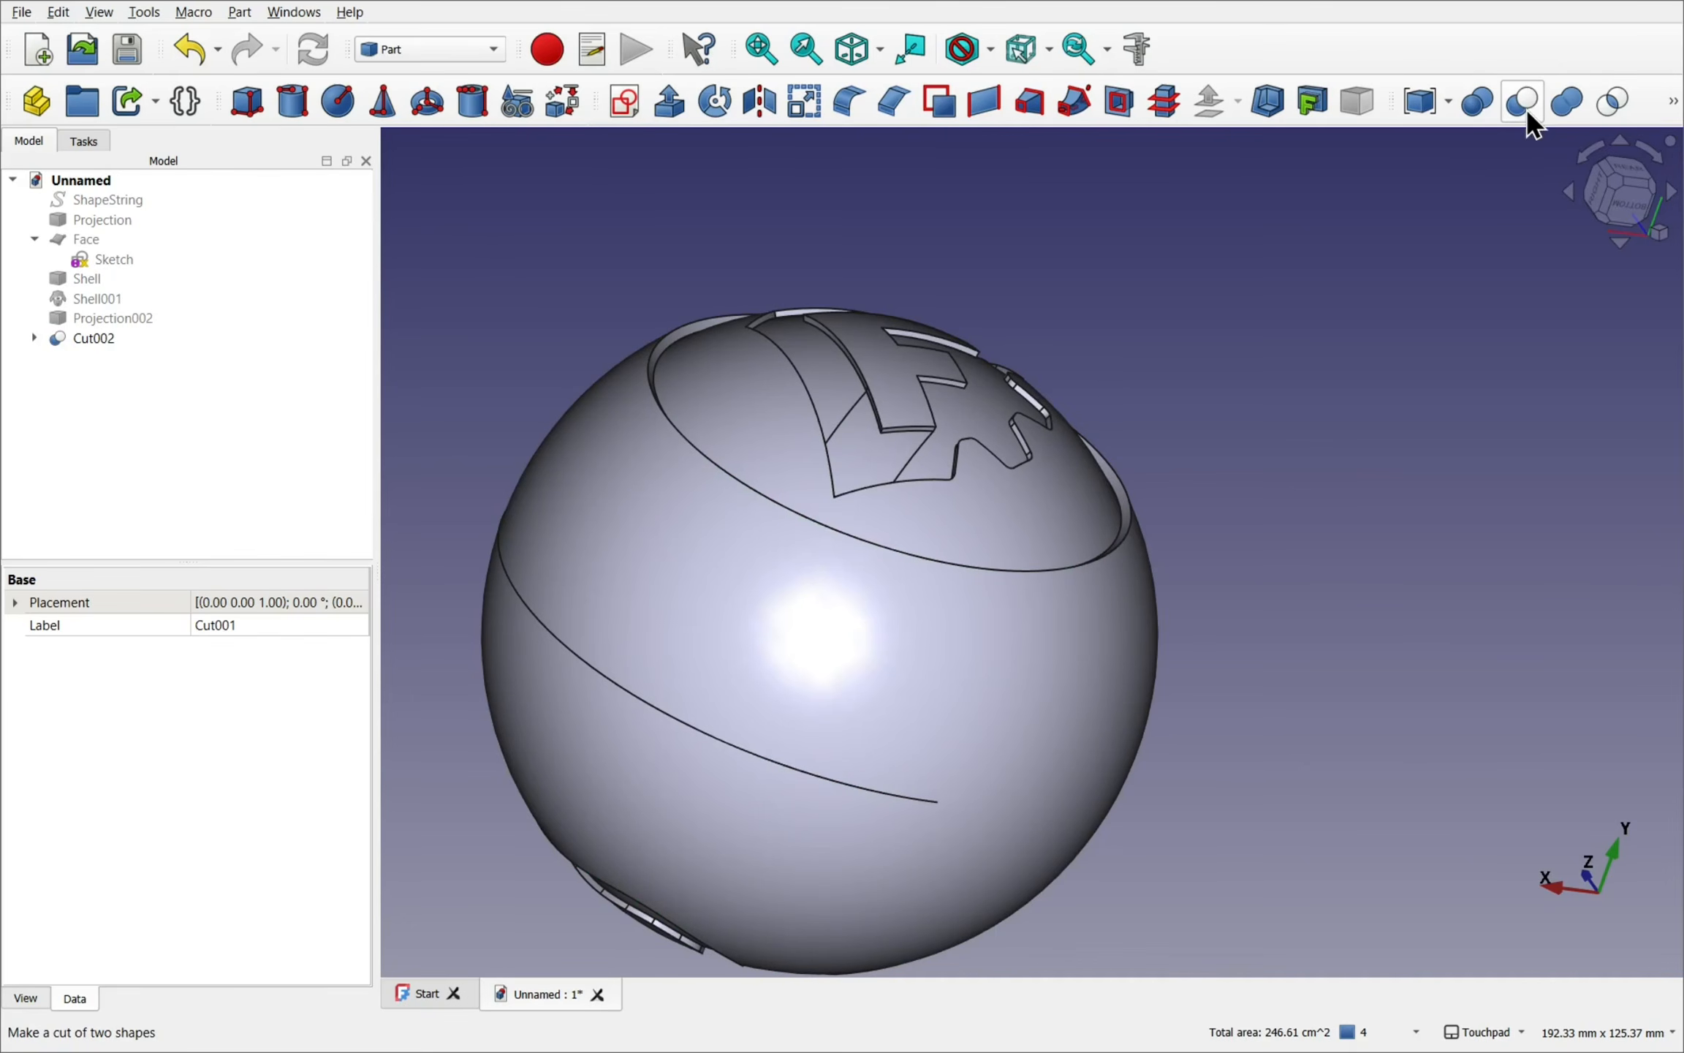
pyautogui.keyDown('alt'); pyautogui.moveTo(1096, 436); pyautogui.dragTo(937, 605); pyautogui.keyUp('alt')
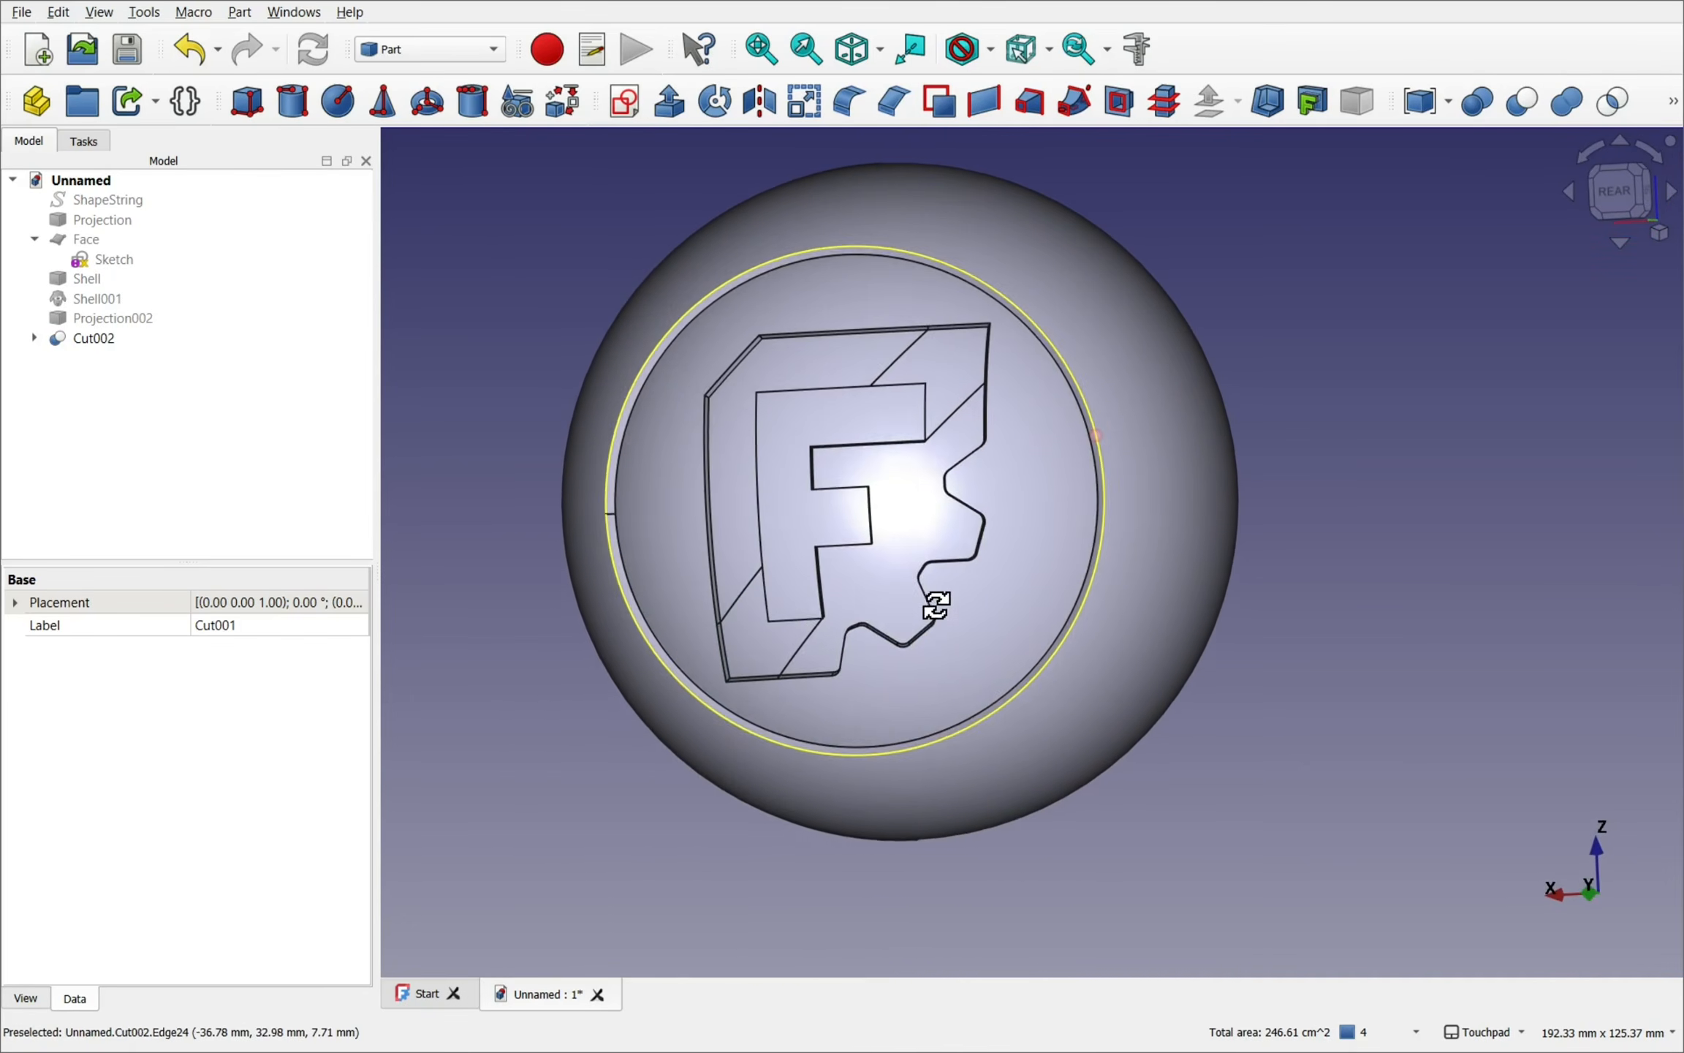
pyautogui.keyDown('alt'); pyautogui.moveTo(919, 524); pyautogui.dragTo(1165, 530); pyautogui.keyUp('alt')
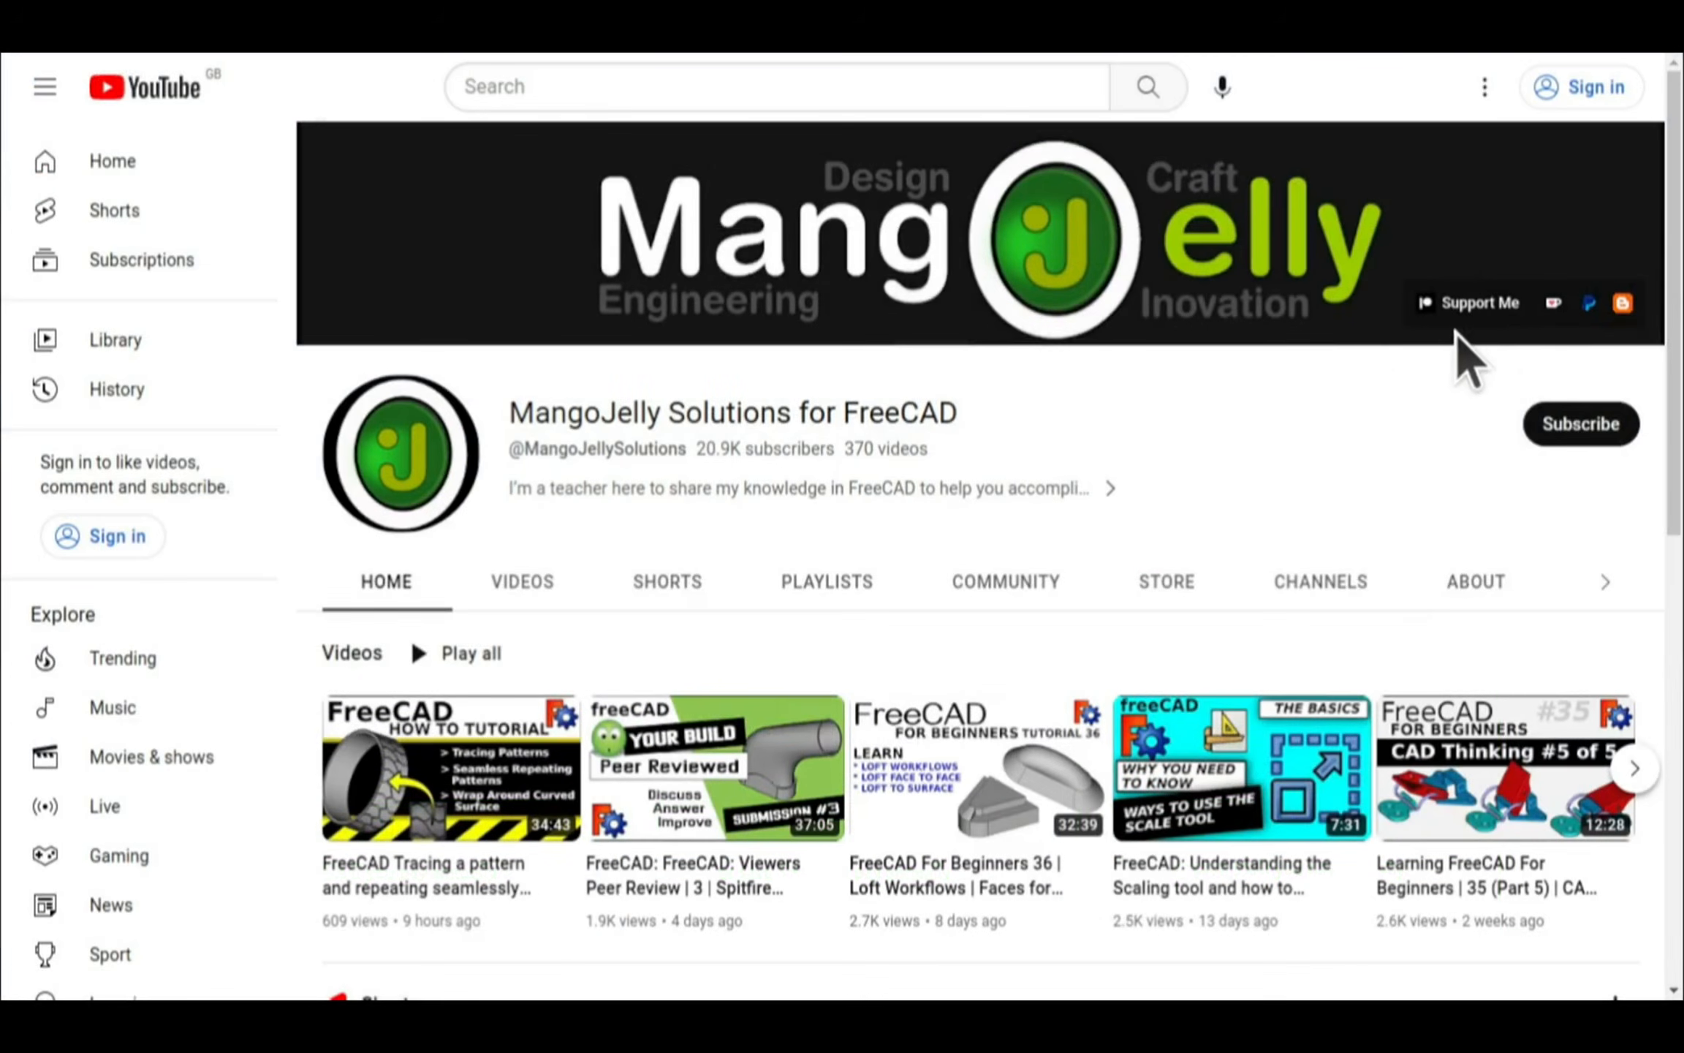
# - On the MangoJelly Solutions YouTube channel, open the About page and review the donation links in the description
pyautogui.click(1468, 584)
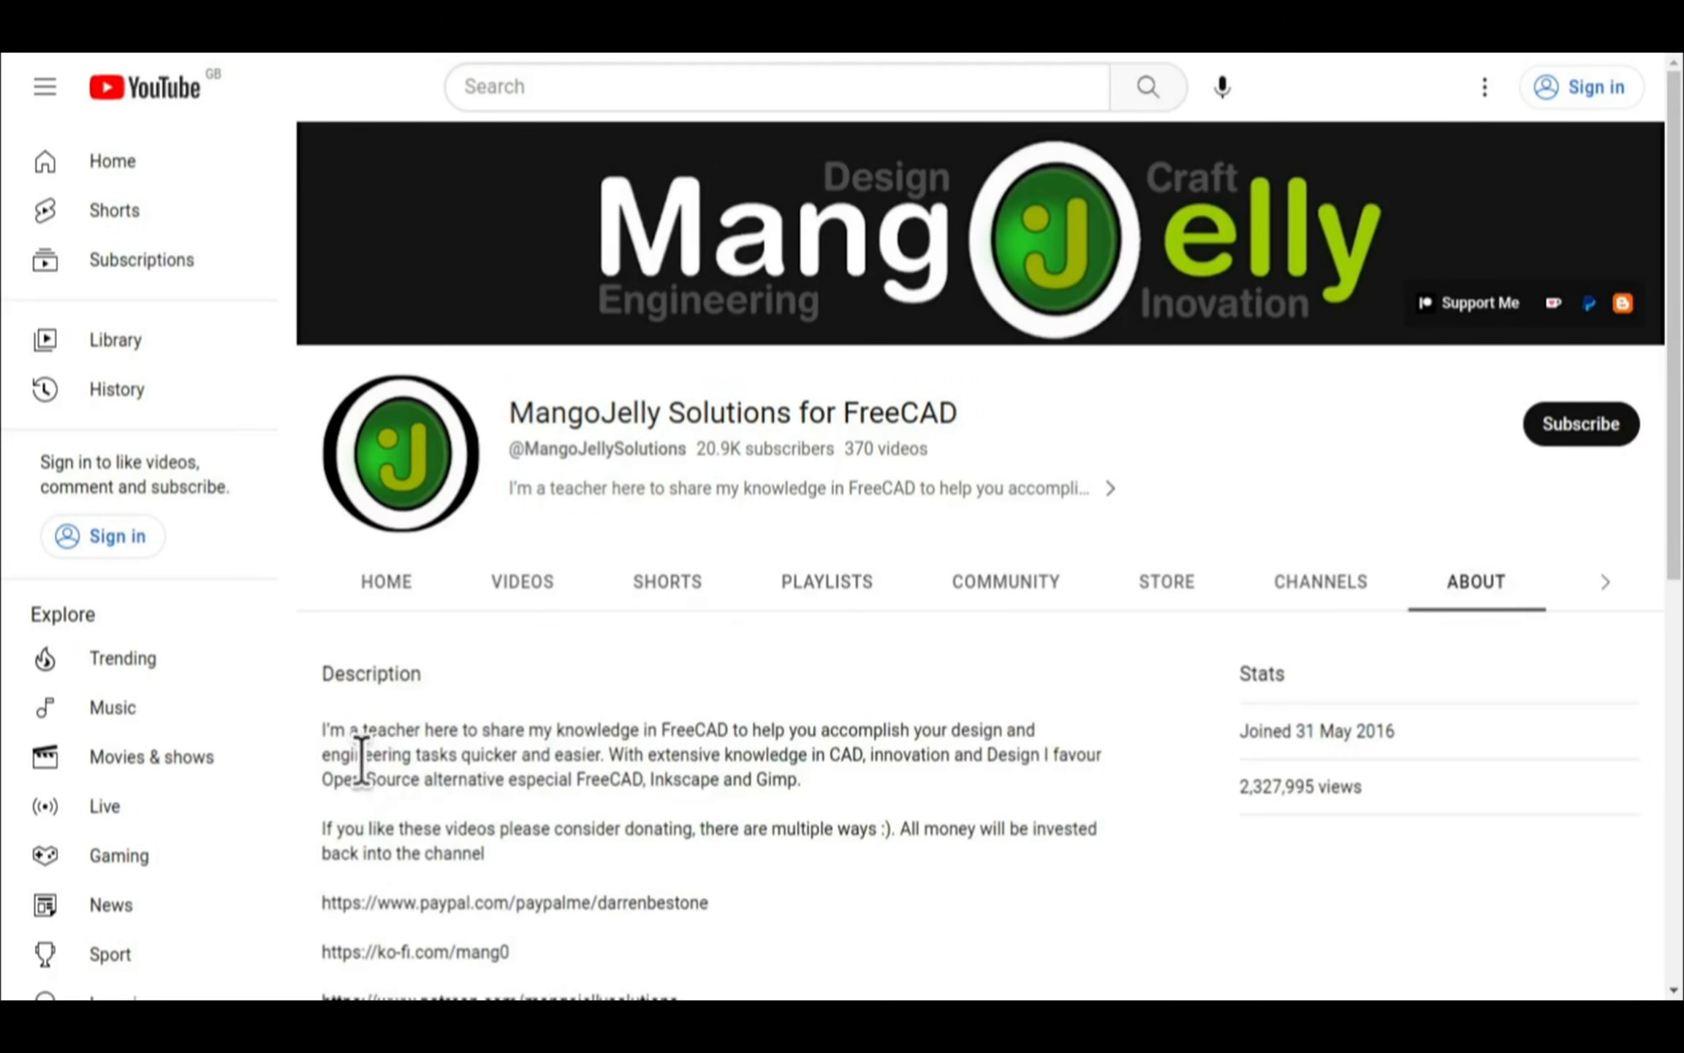
pyautogui.scroll(-4, 361, 753)
pyautogui.moveTo(705, 714); pyautogui.dragTo(323, 599)
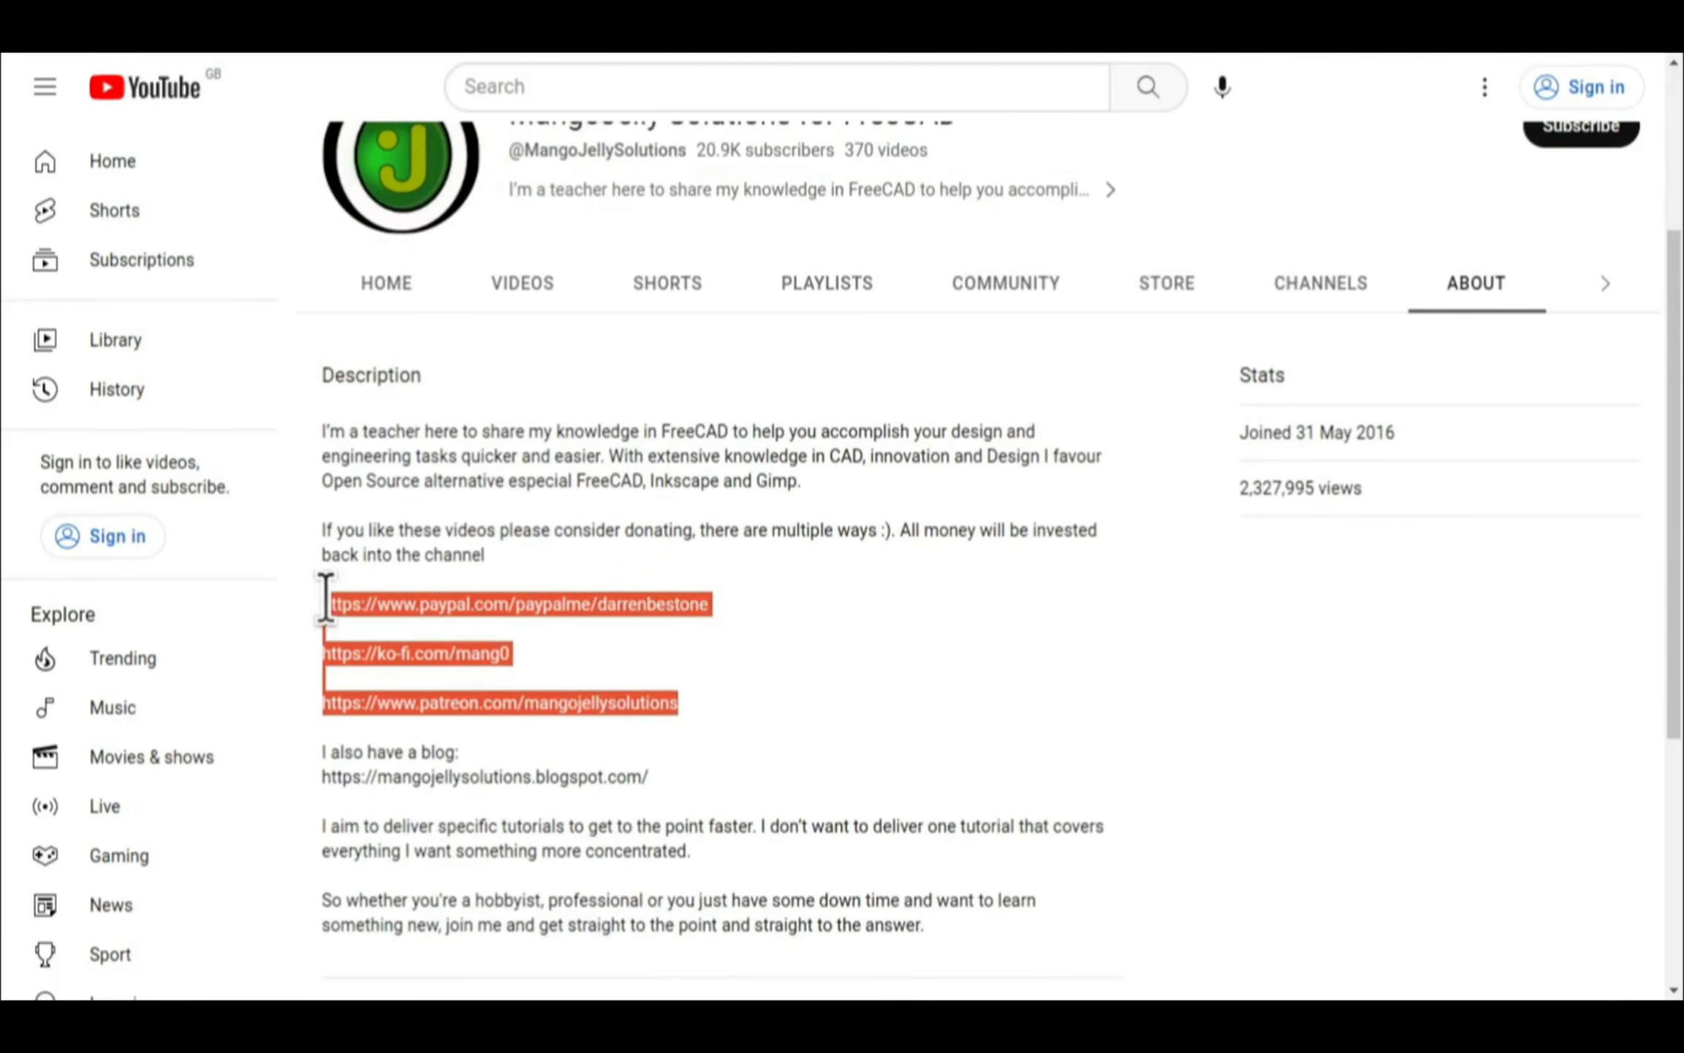
pyautogui.click(762, 694)
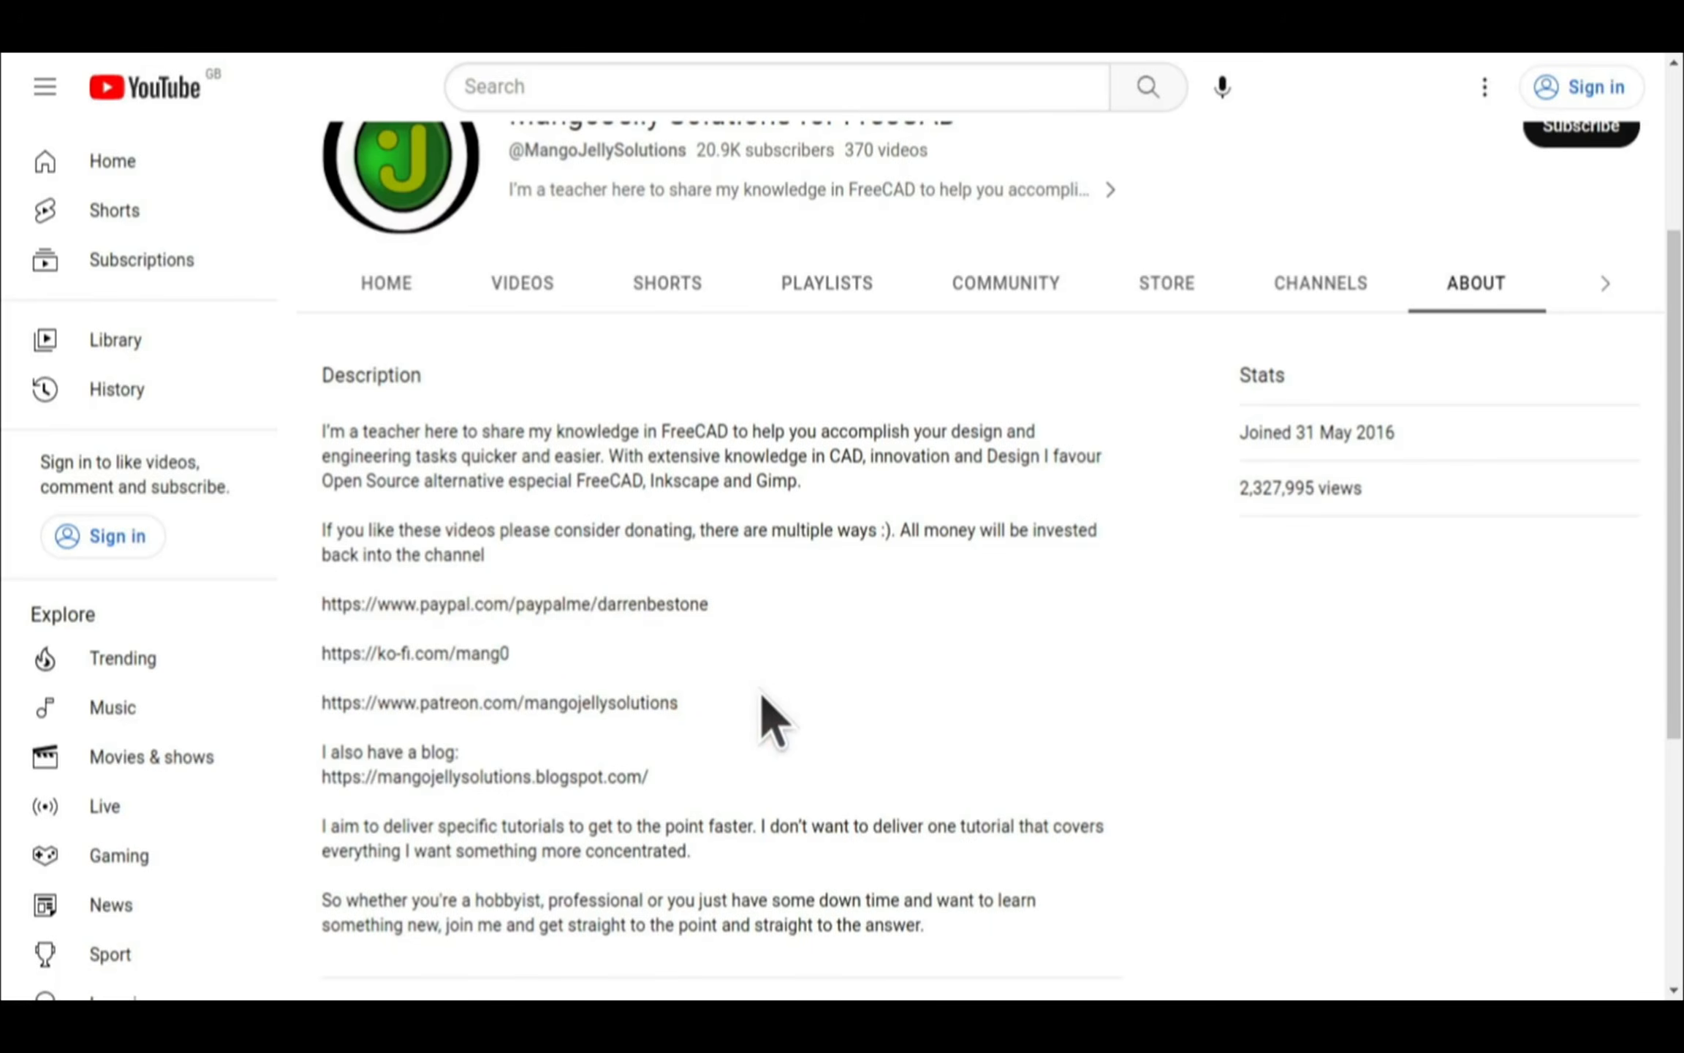